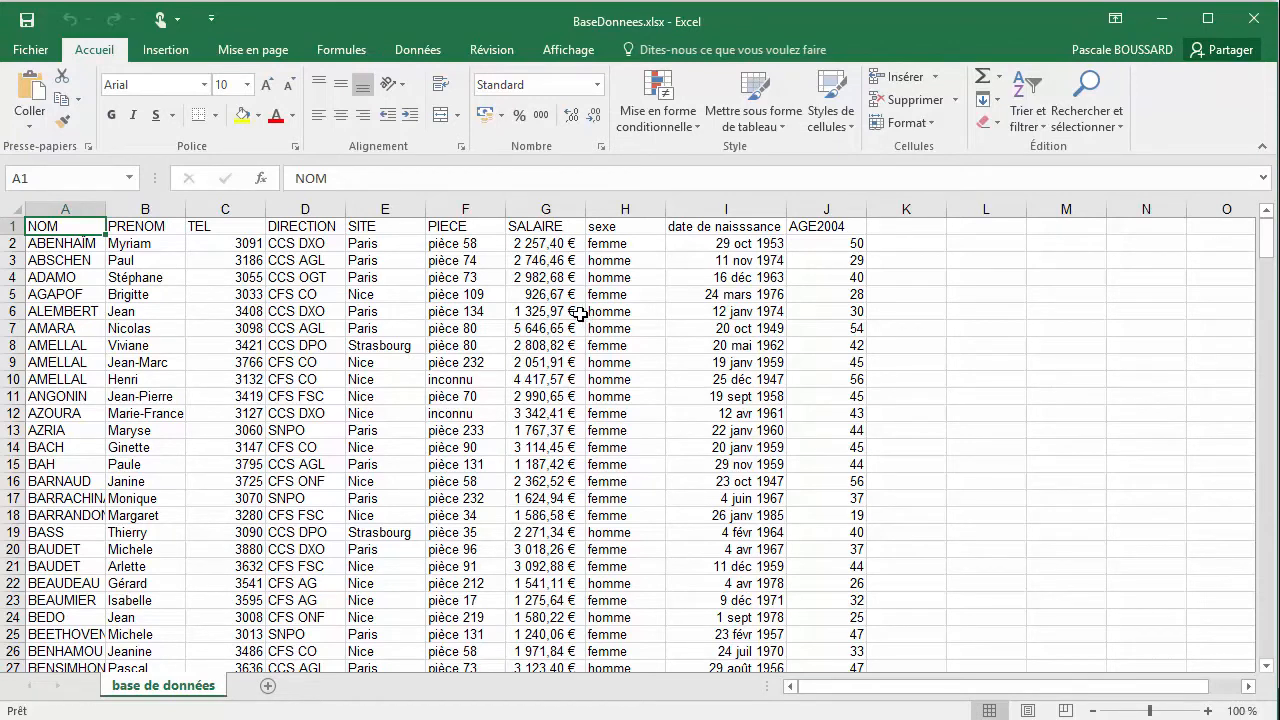
# Change the font of the entire worksheet to Verdana
pyautogui.click(15, 208)
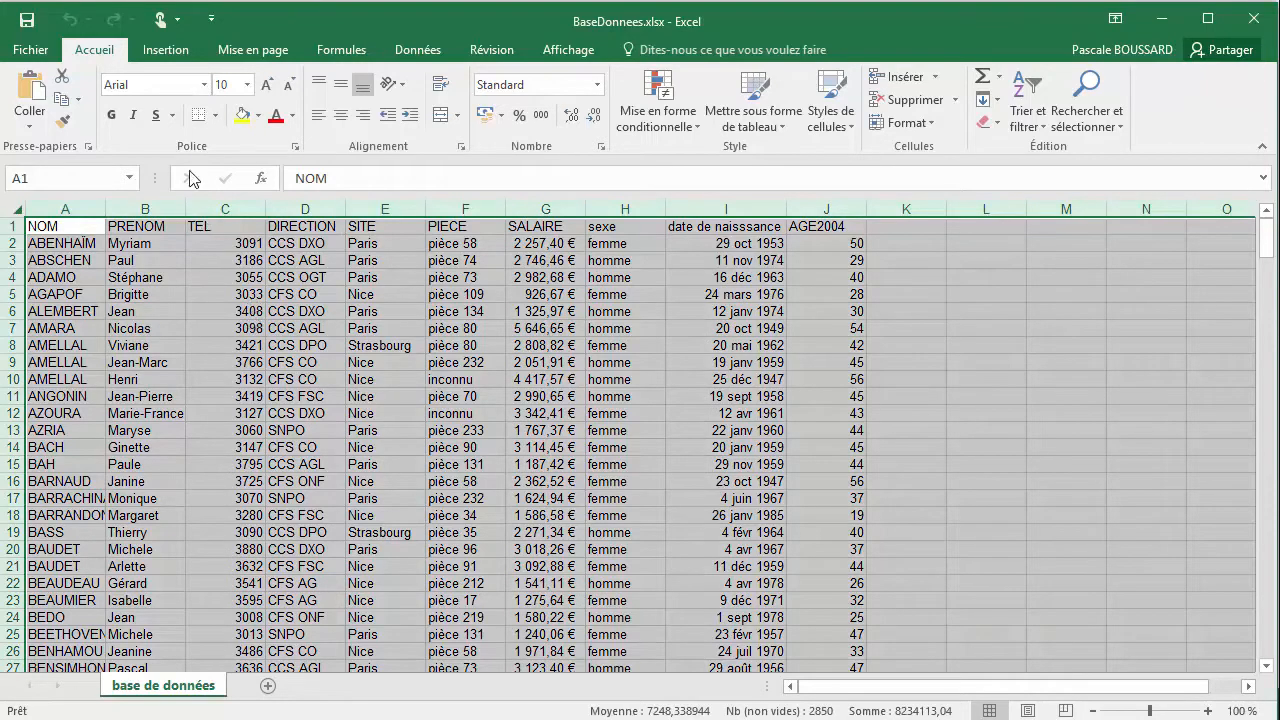
pyautogui.click(205, 86)
pyautogui.scroll(-4, 277, 379)
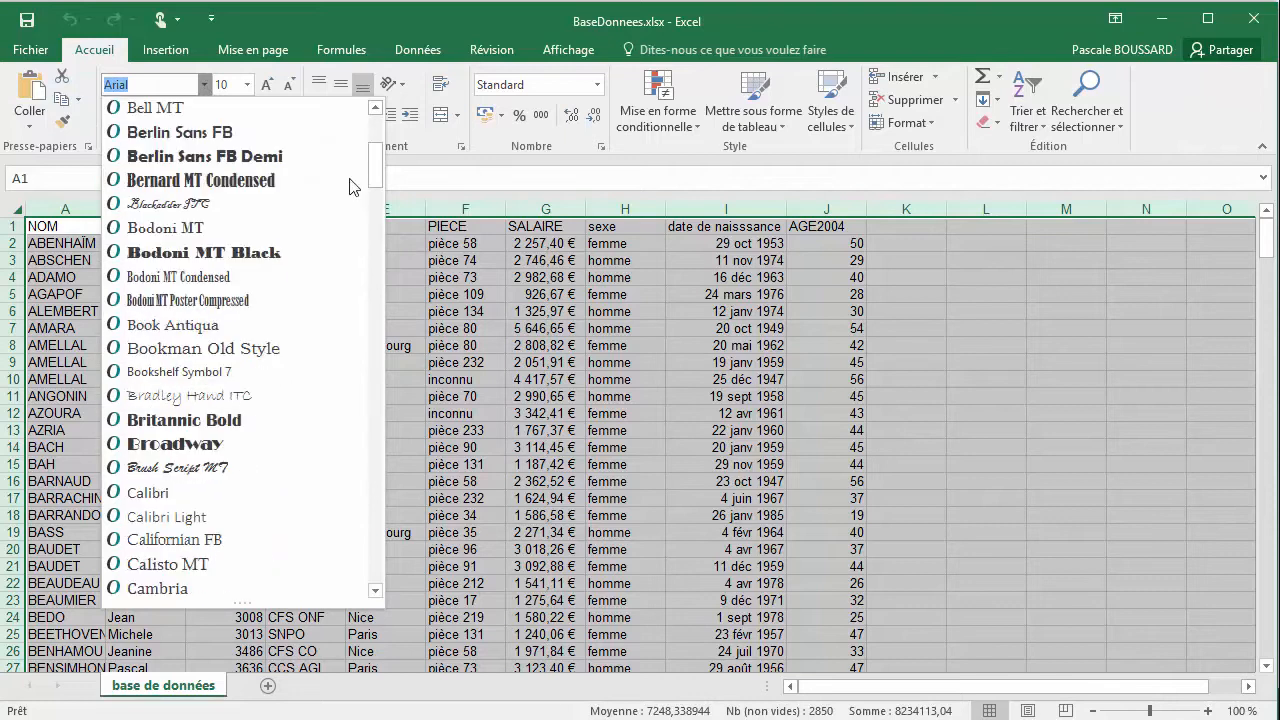
pyautogui.moveTo(378, 171); pyautogui.dragTo(380, 552)
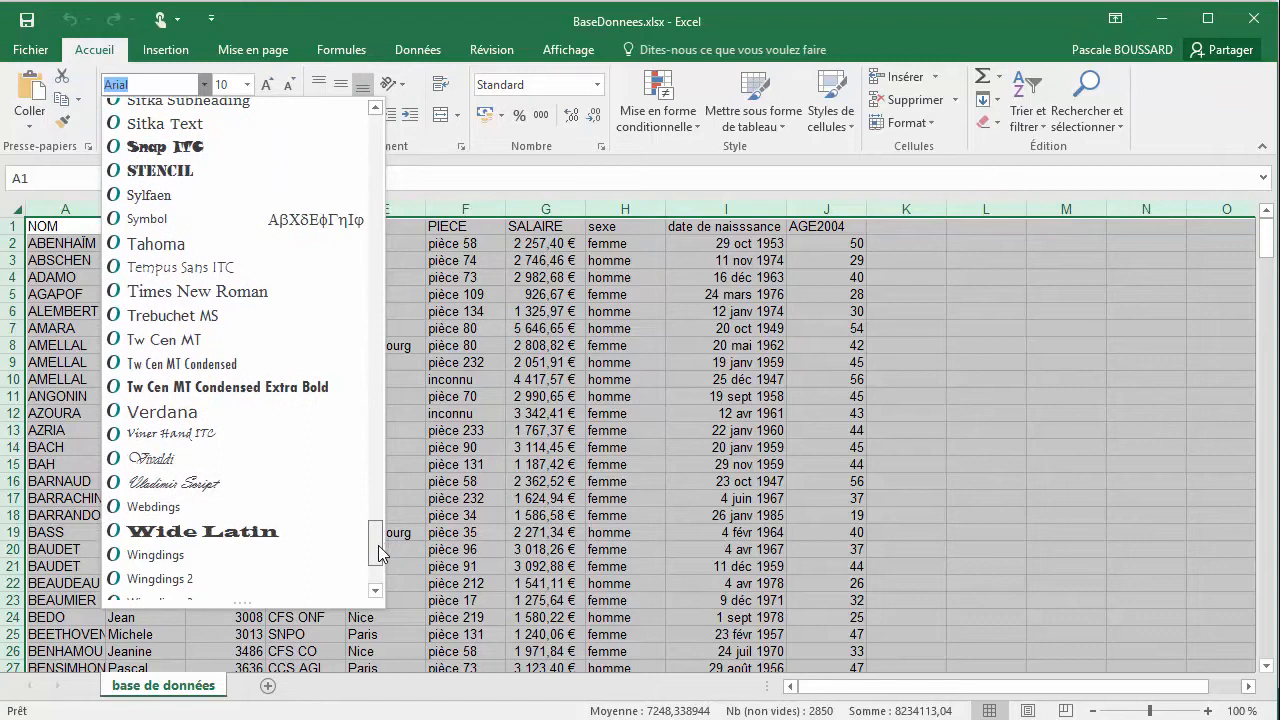
pyautogui.click(216, 413)
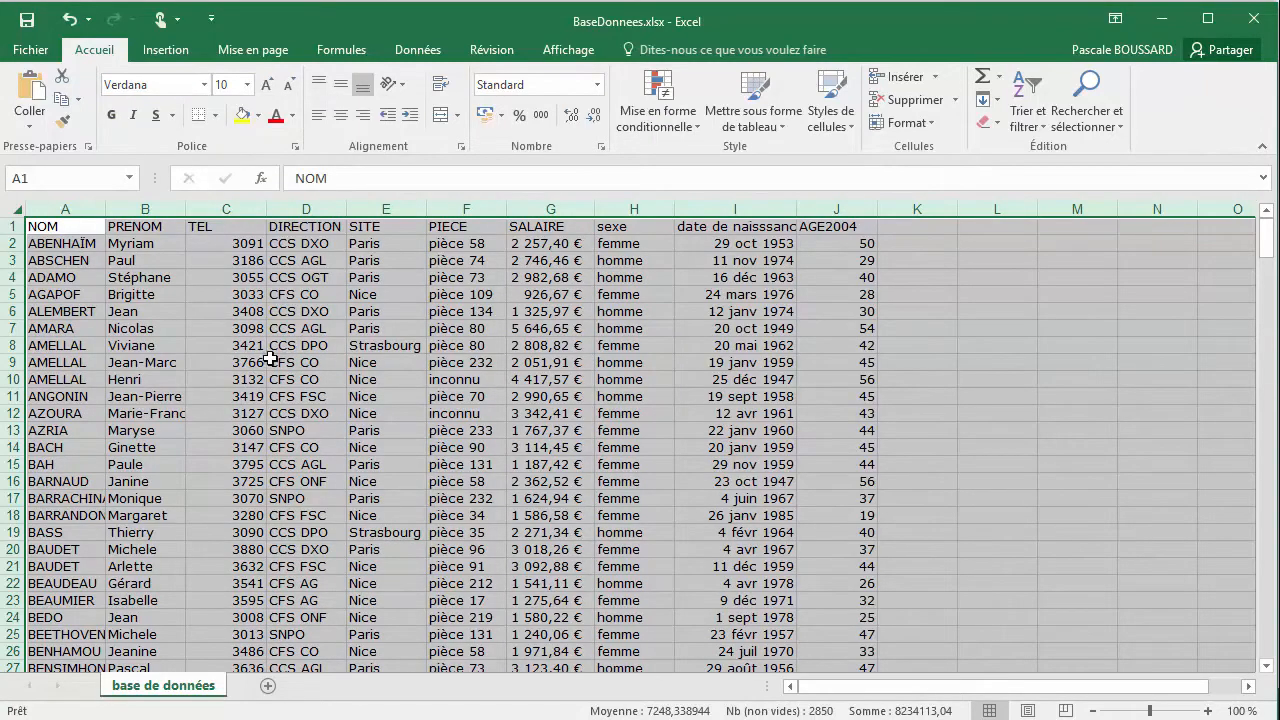
pyautogui.click(48, 228)
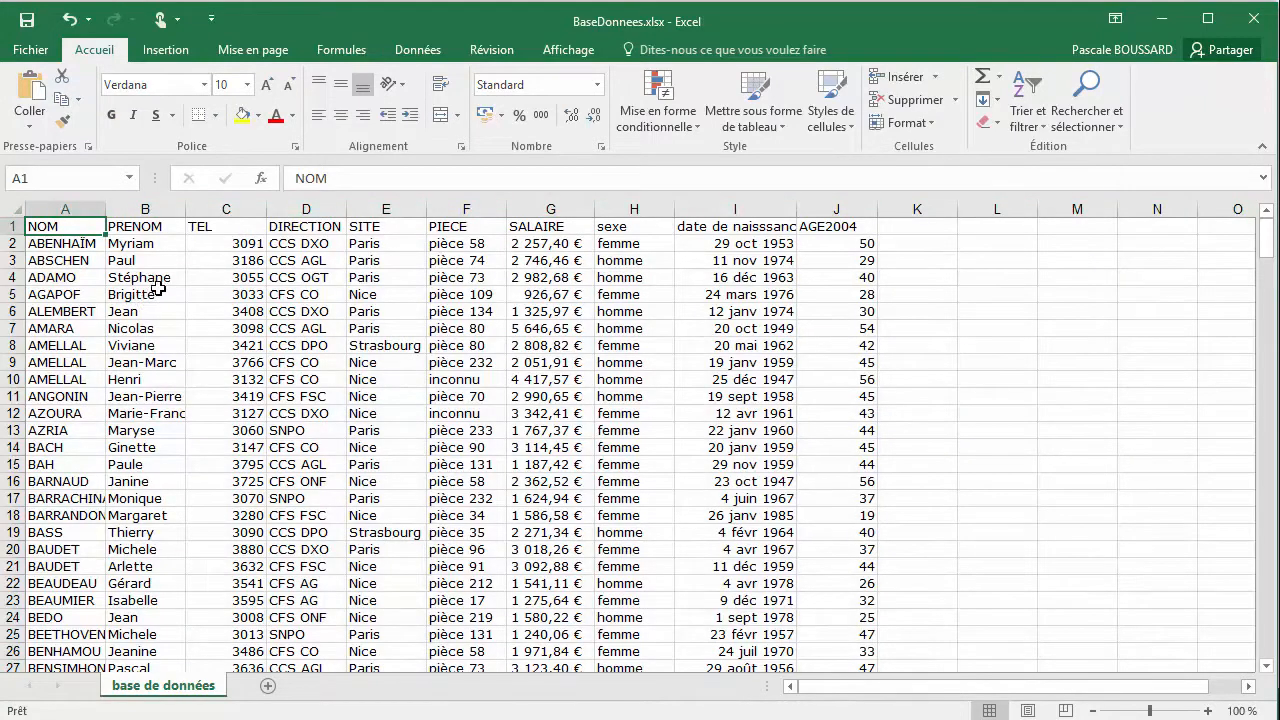
# Auto-fit the width of all columns in the worksheet to their contents
pyautogui.click(16, 208)
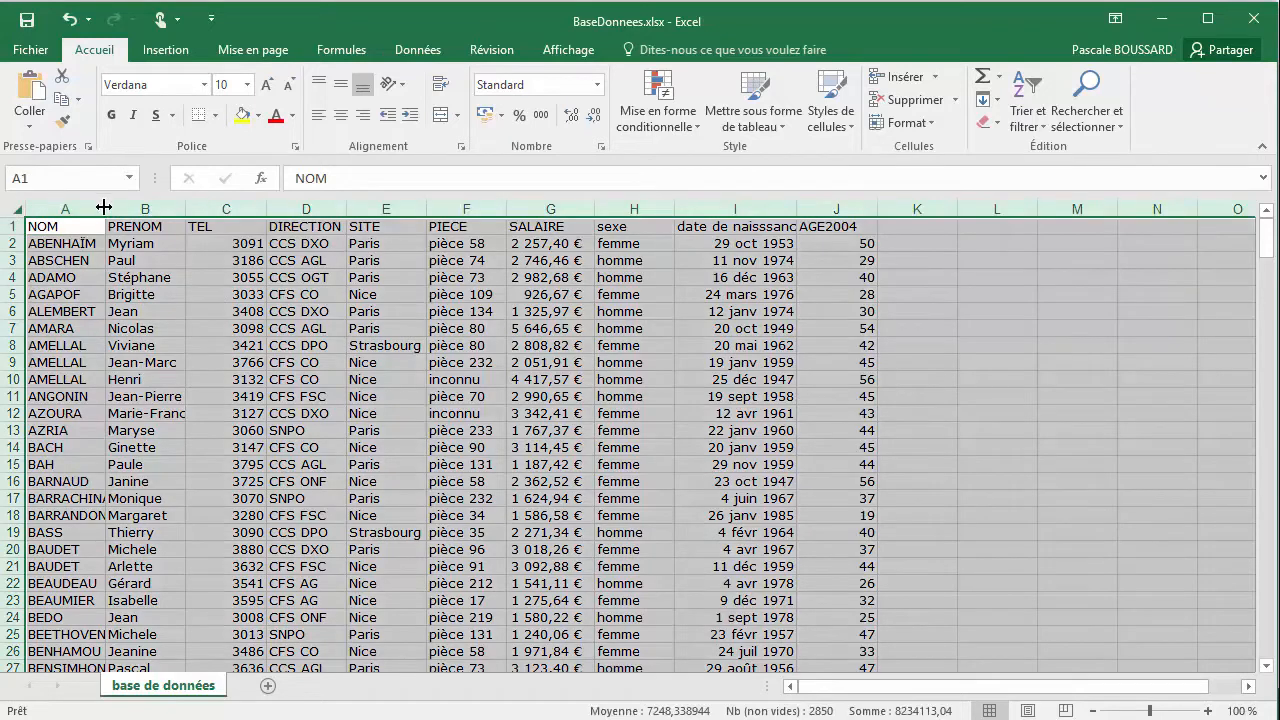
pyautogui.doubleClick(105, 207)
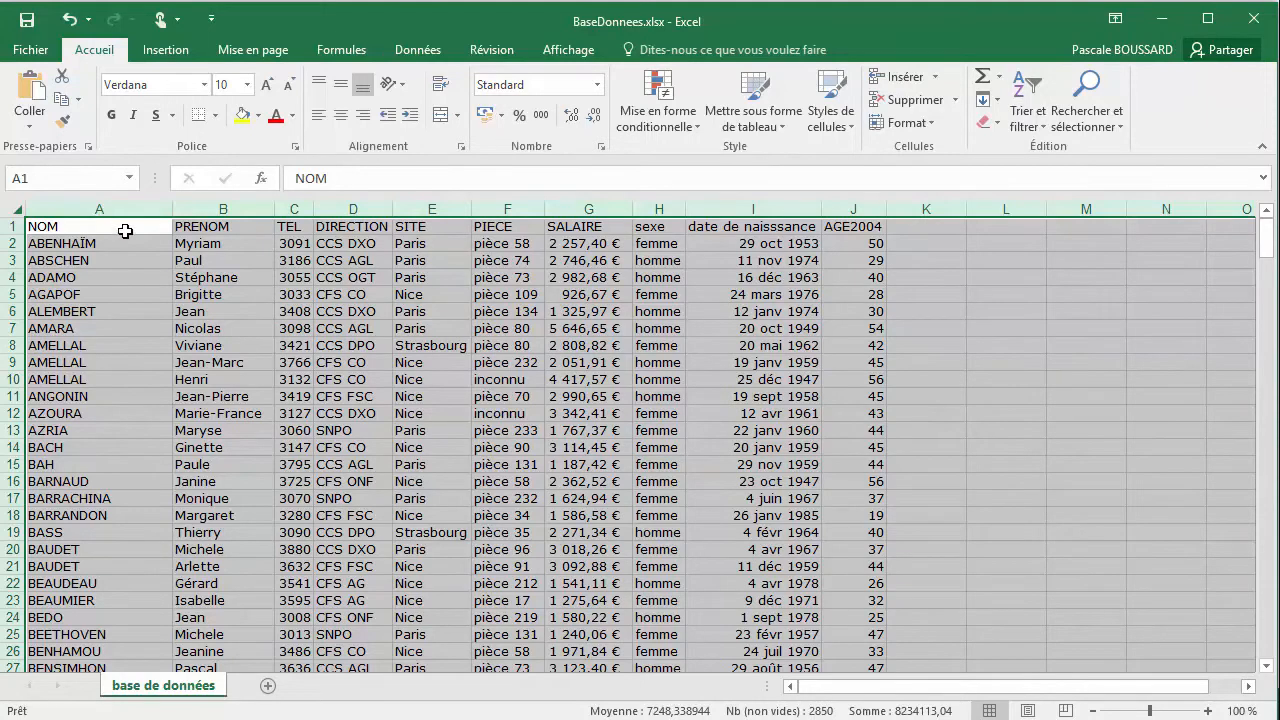
pyautogui.click(125, 230)
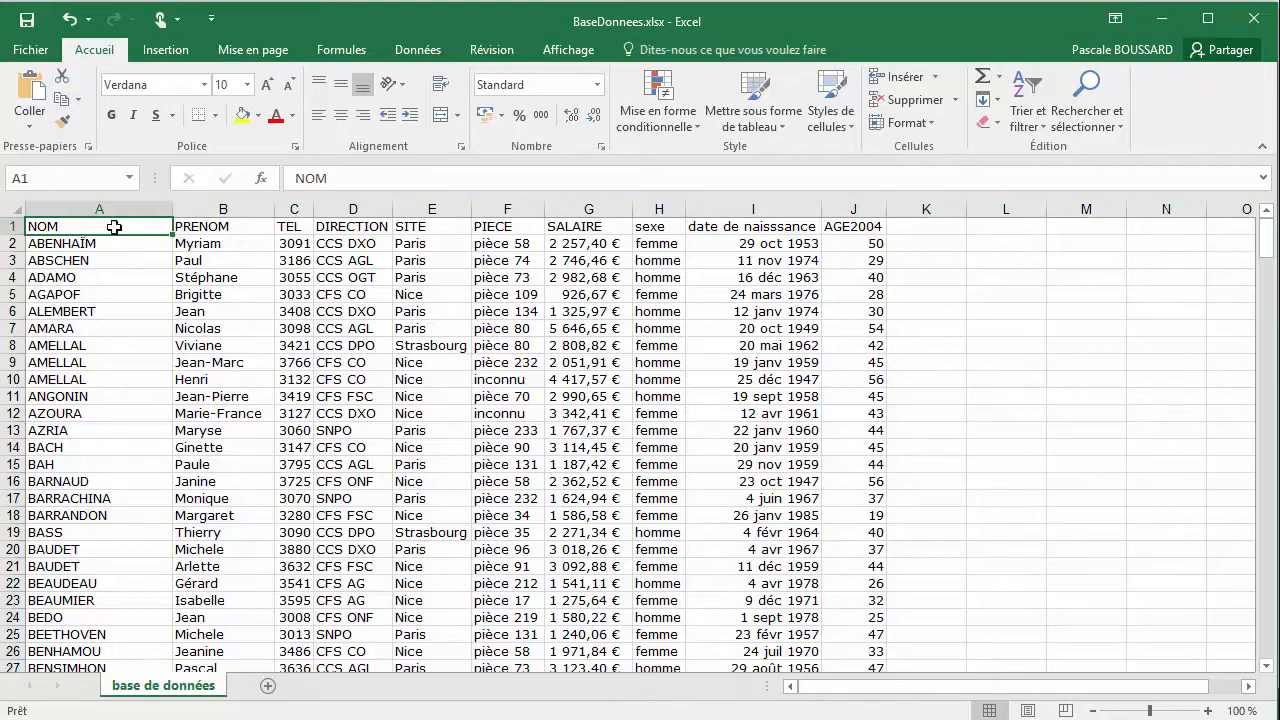
# Set the font size of the header cells A1:J1, from NOM to AGE2004, to 14
pyautogui.moveTo(114, 228); pyautogui.dragTo(852, 217)
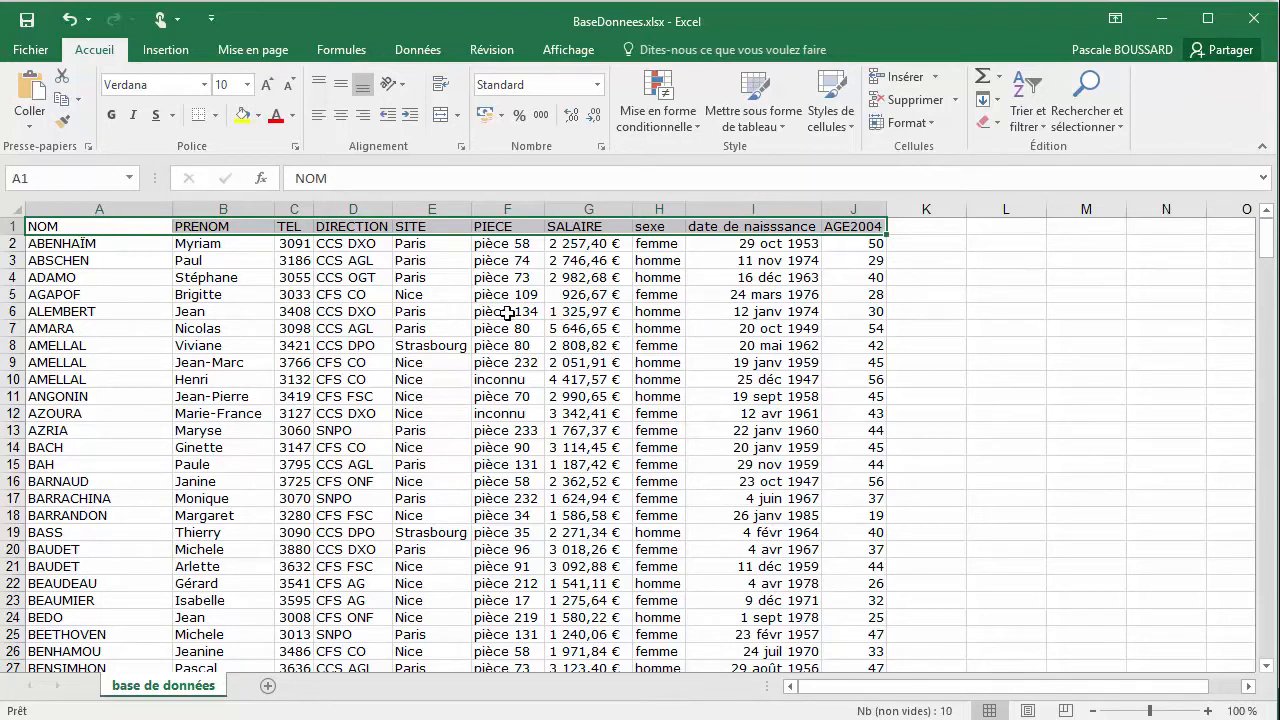
pyautogui.click(247, 84)
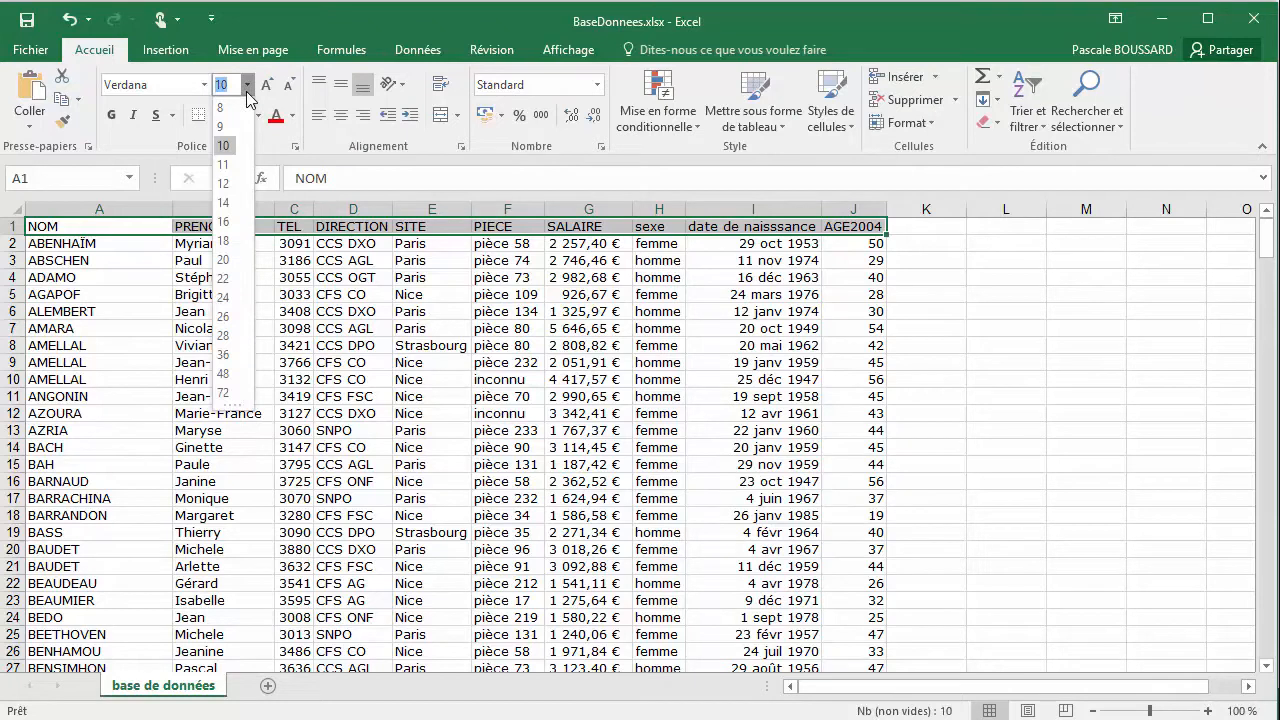
pyautogui.click(229, 203)
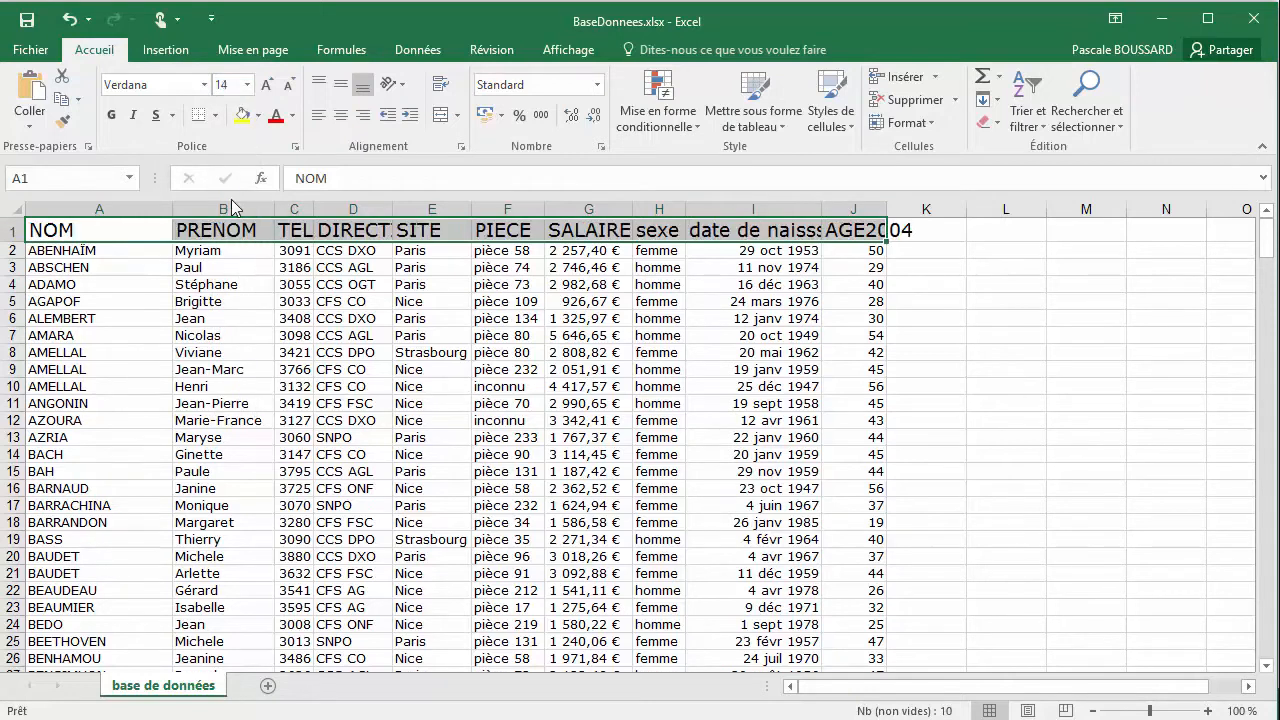
# Auto-fit all column widths again to suit the enlarged headers
pyautogui.click(15, 209)
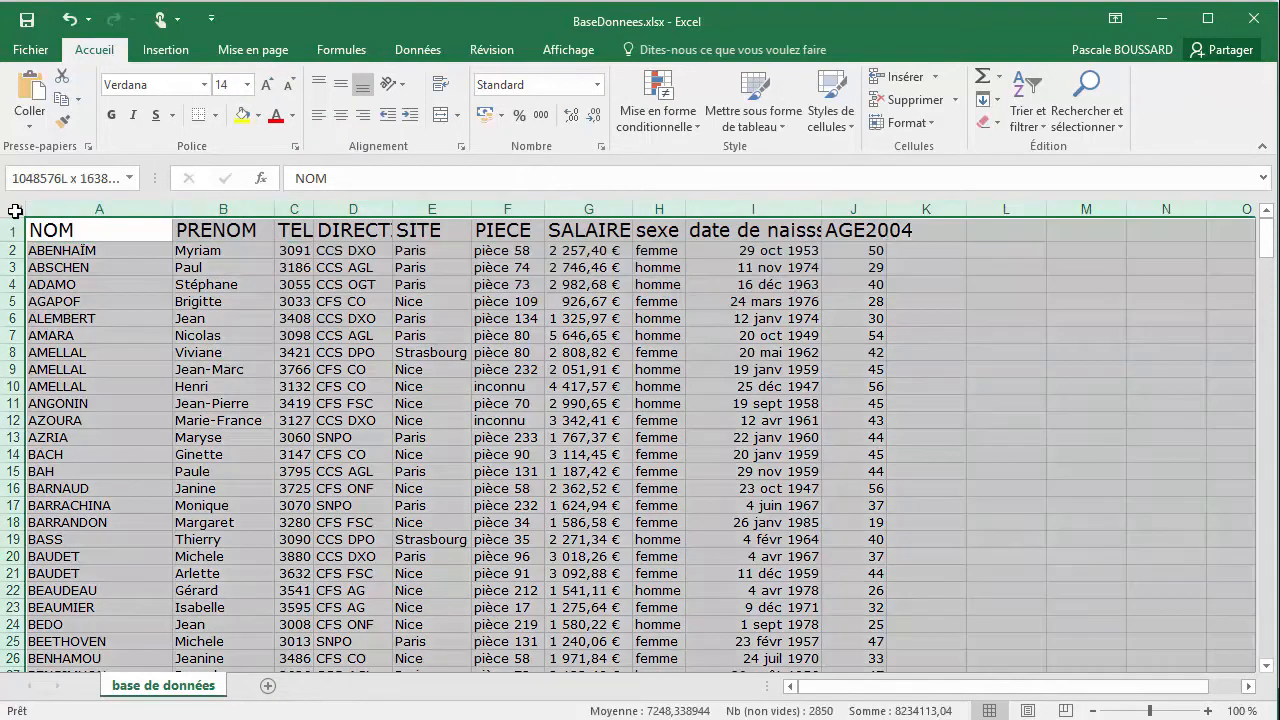
pyautogui.doubleClick(168, 207)
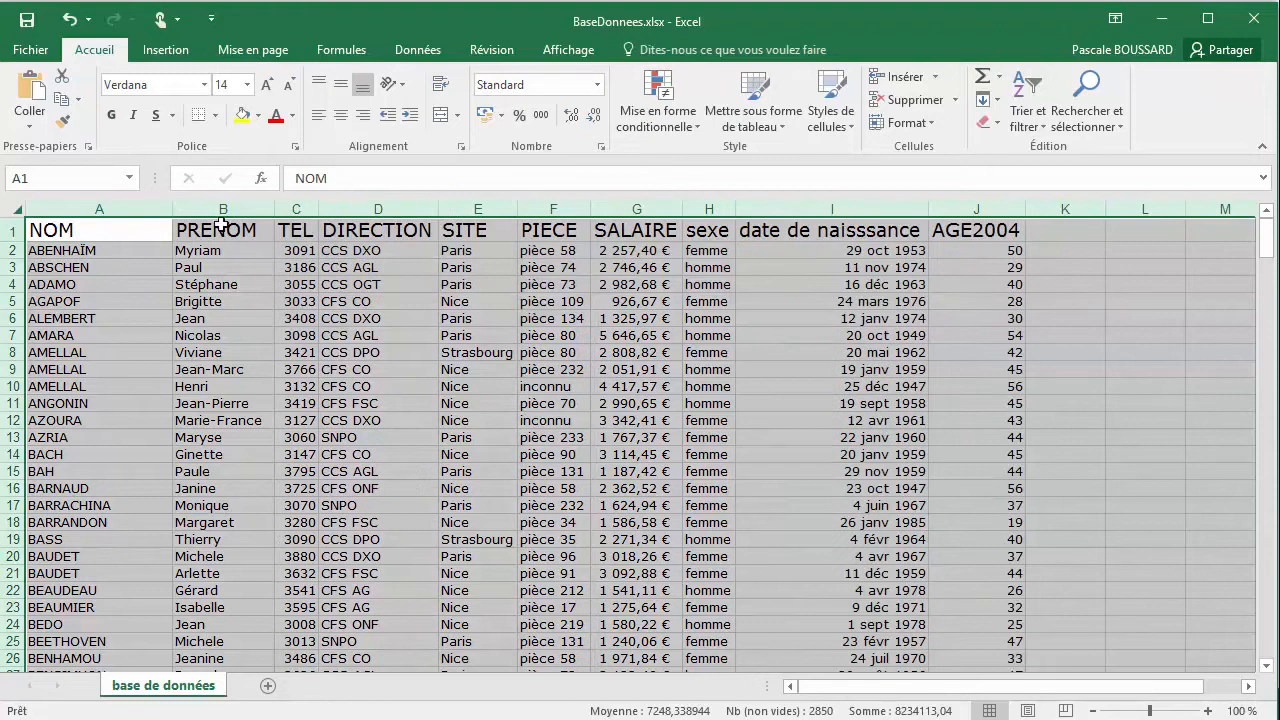
pyautogui.click(136, 228)
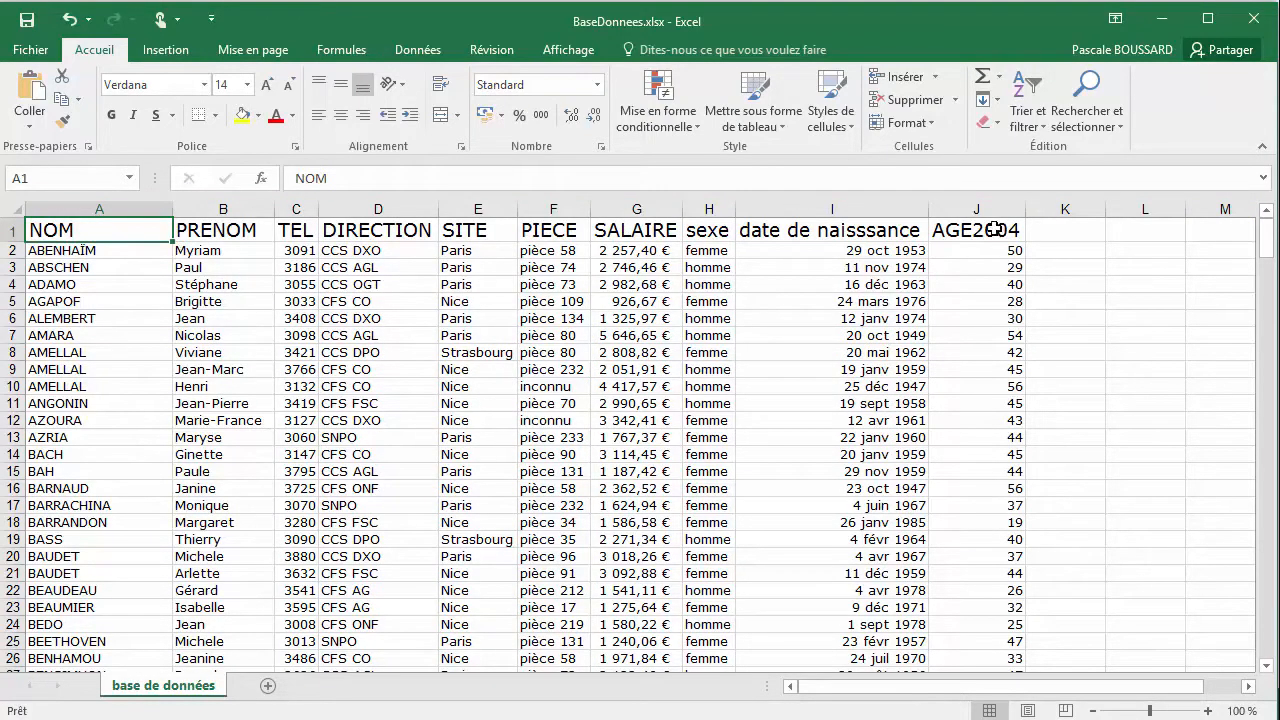
# Reduce the font size of the header cells A1:J1 stepwise to 10
pyautogui.moveTo(160, 230); pyautogui.dragTo(942, 230)
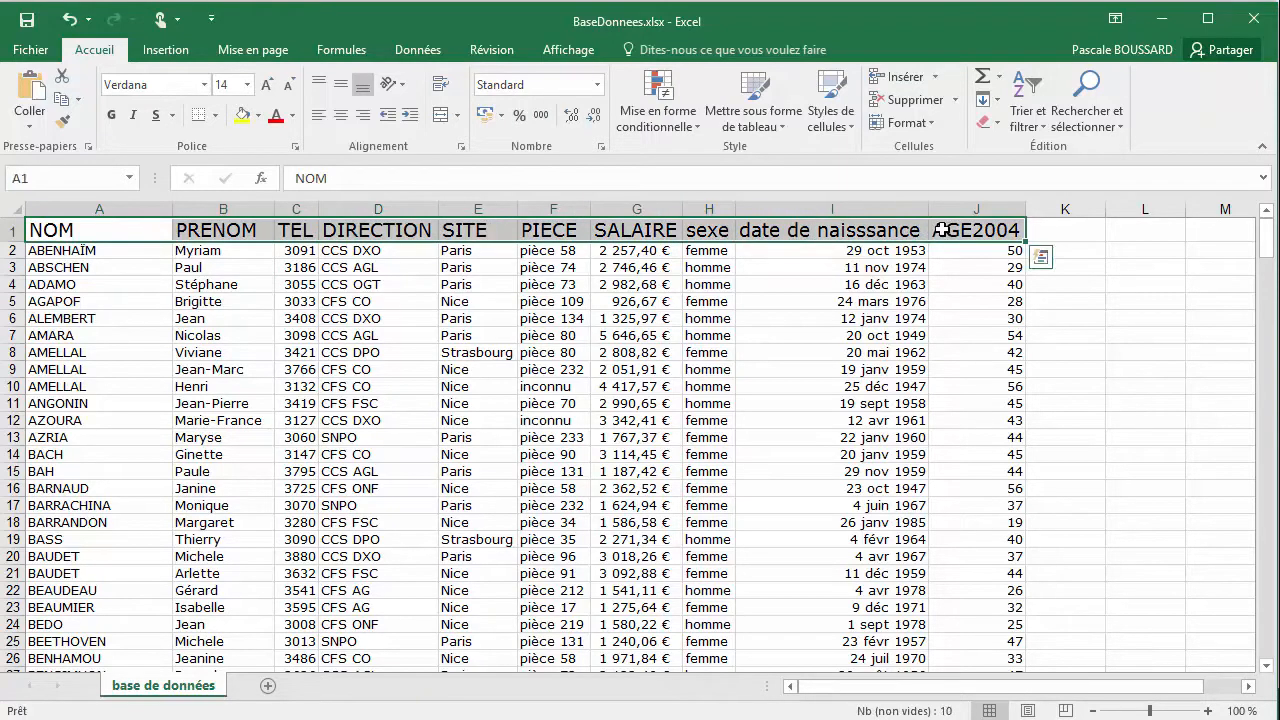
pyautogui.click(248, 86)
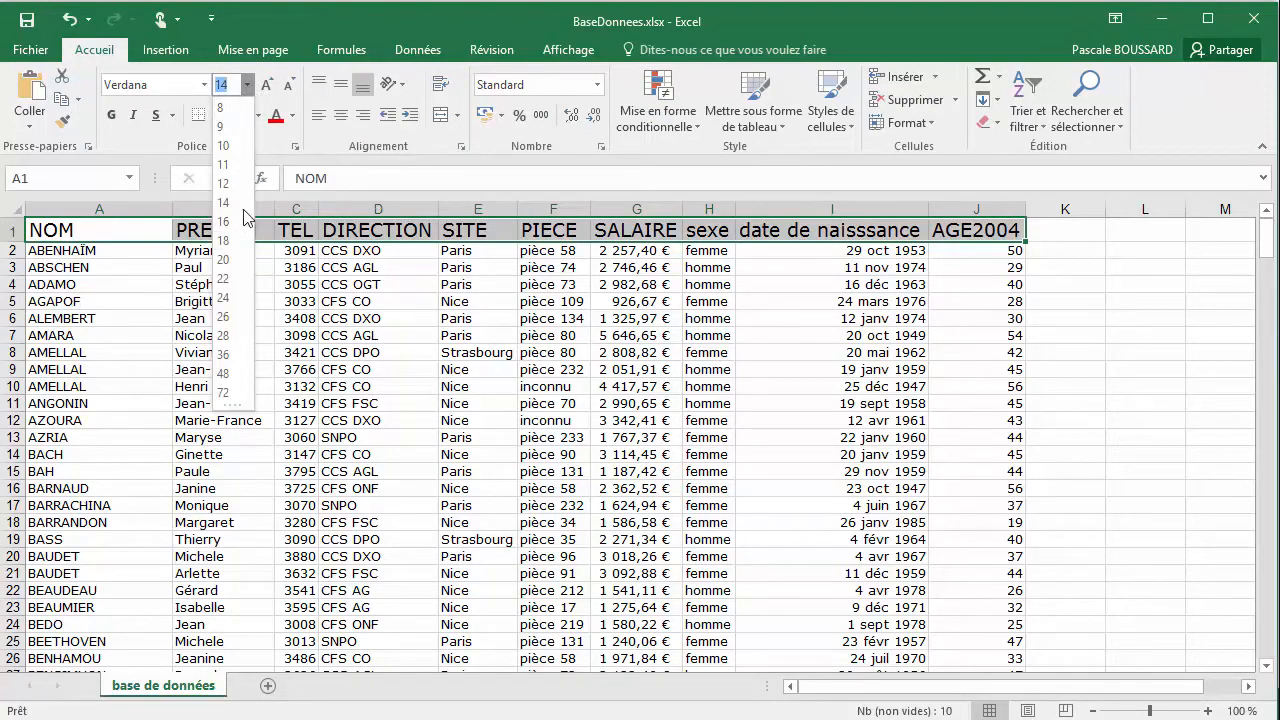
pyautogui.click(290, 92)
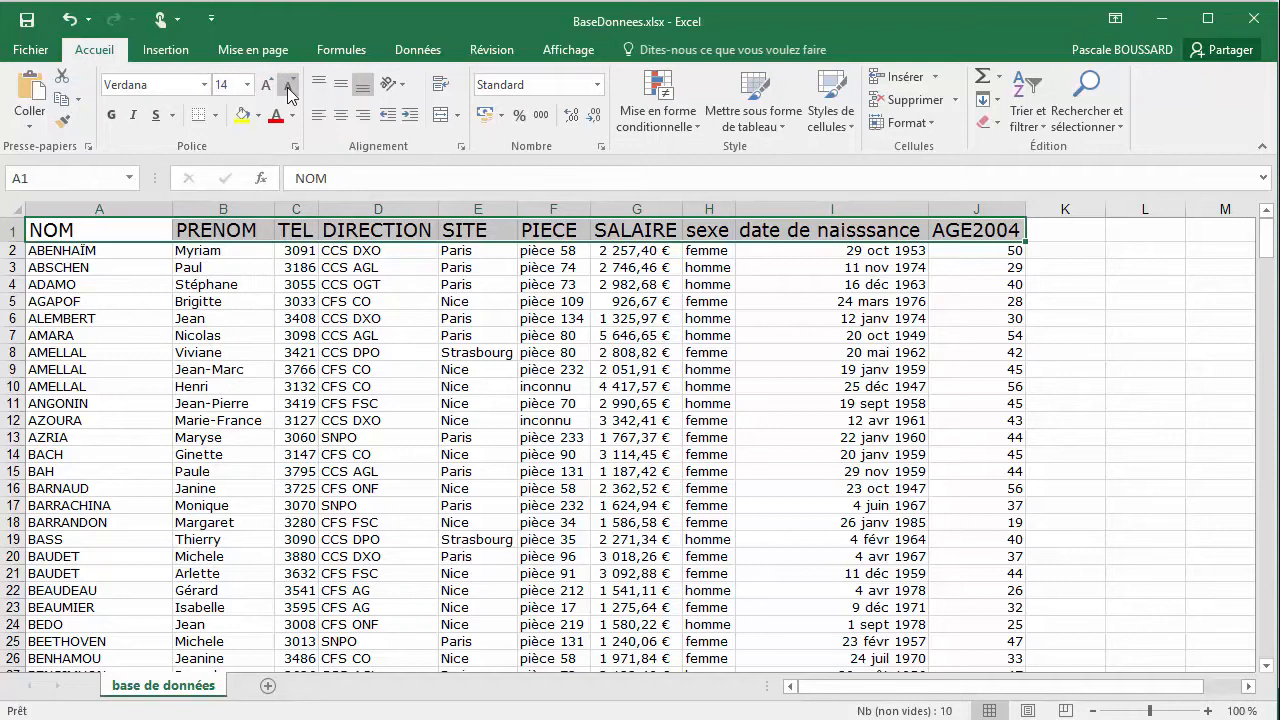
pyautogui.click(290, 92)
pyautogui.click(290, 92)
pyautogui.click(290, 92)
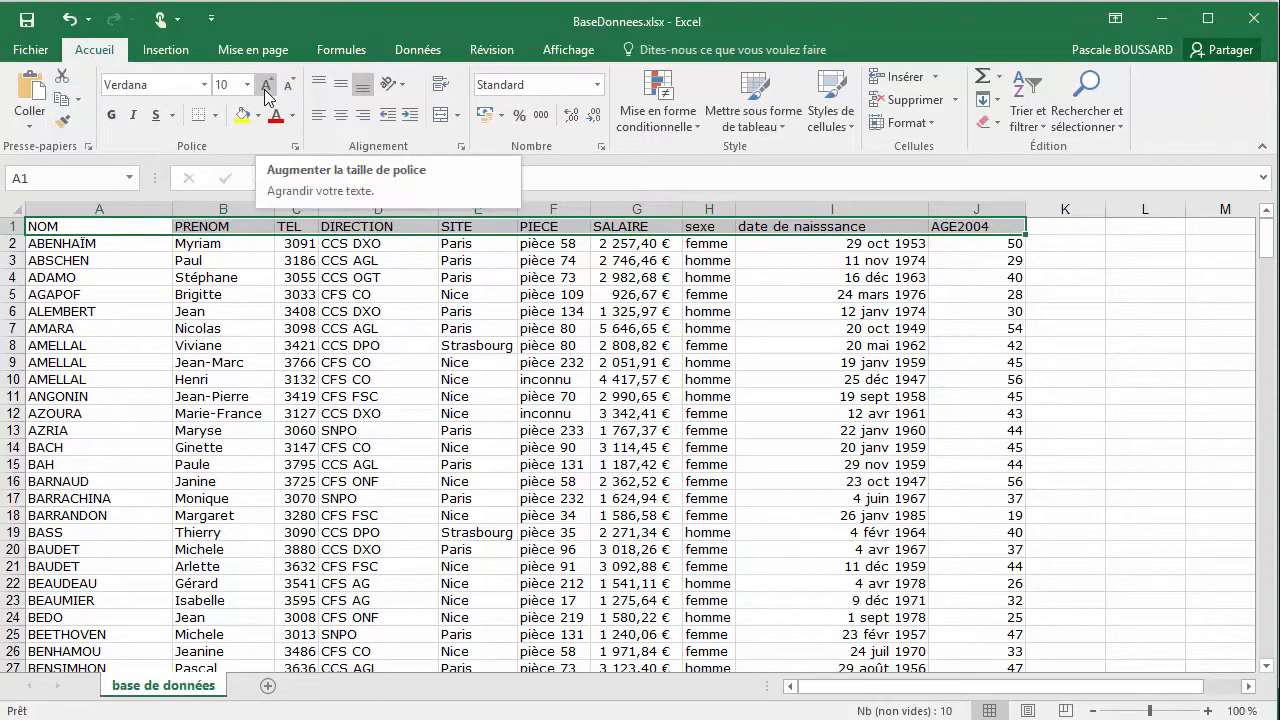
# Increase the font size of the header cells A1:J1 stepwise back to 14
pyautogui.click(267, 92)
pyautogui.click(267, 92)
pyautogui.click(267, 92)
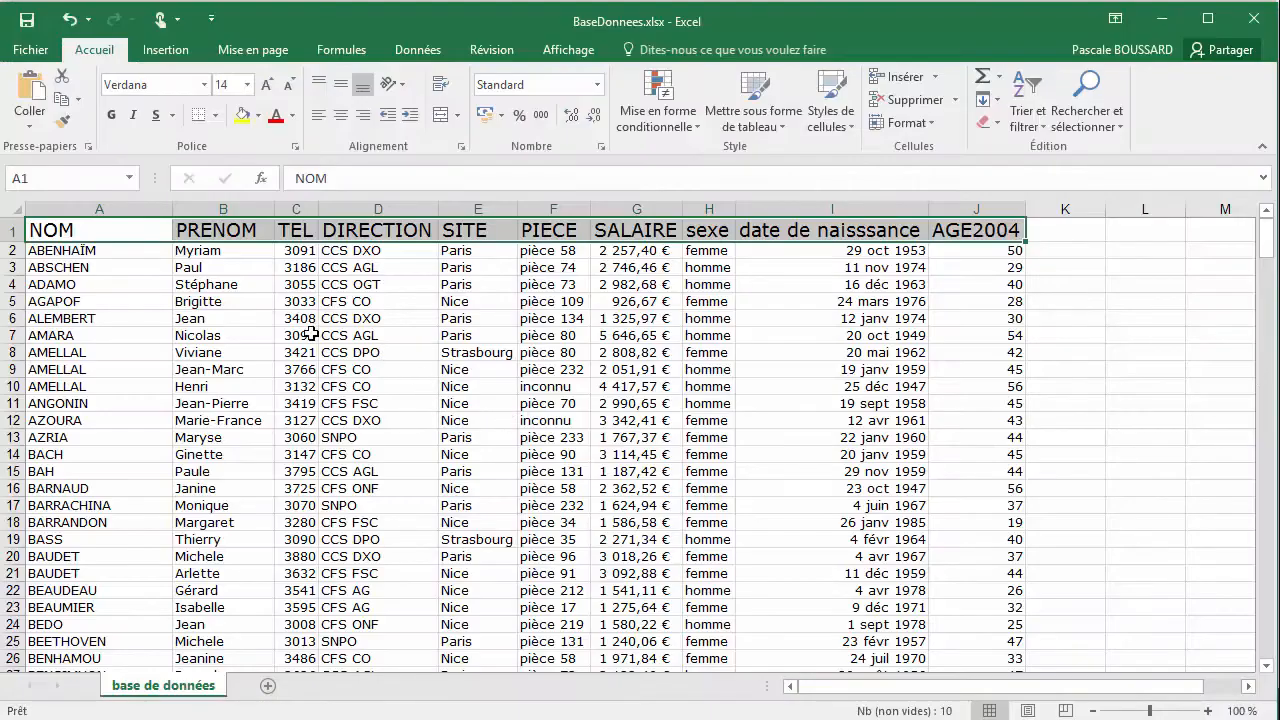
# Apply bold to the header cells A1:J1
pyautogui.click(134, 250)
pyautogui.moveTo(94, 234); pyautogui.dragTo(937, 231)
pyautogui.click(112, 117)
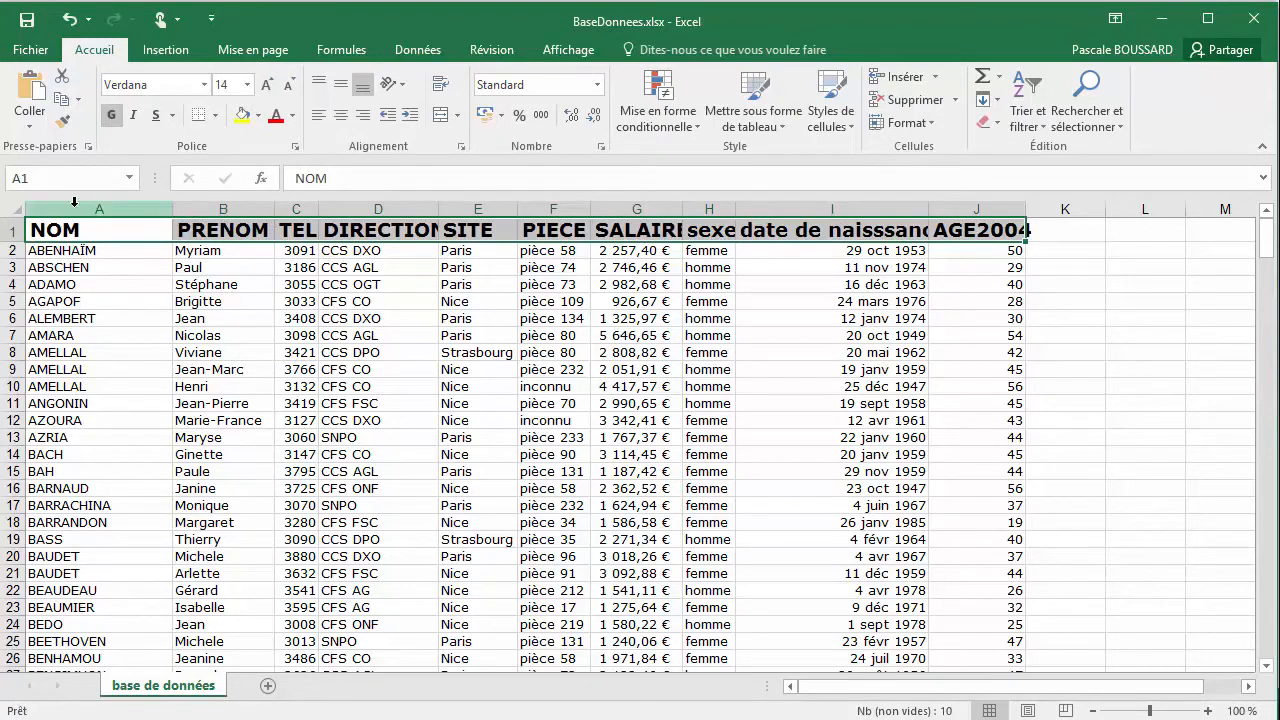
# Auto-fit the width of every column to suit the bold headers
pyautogui.click(13, 210)
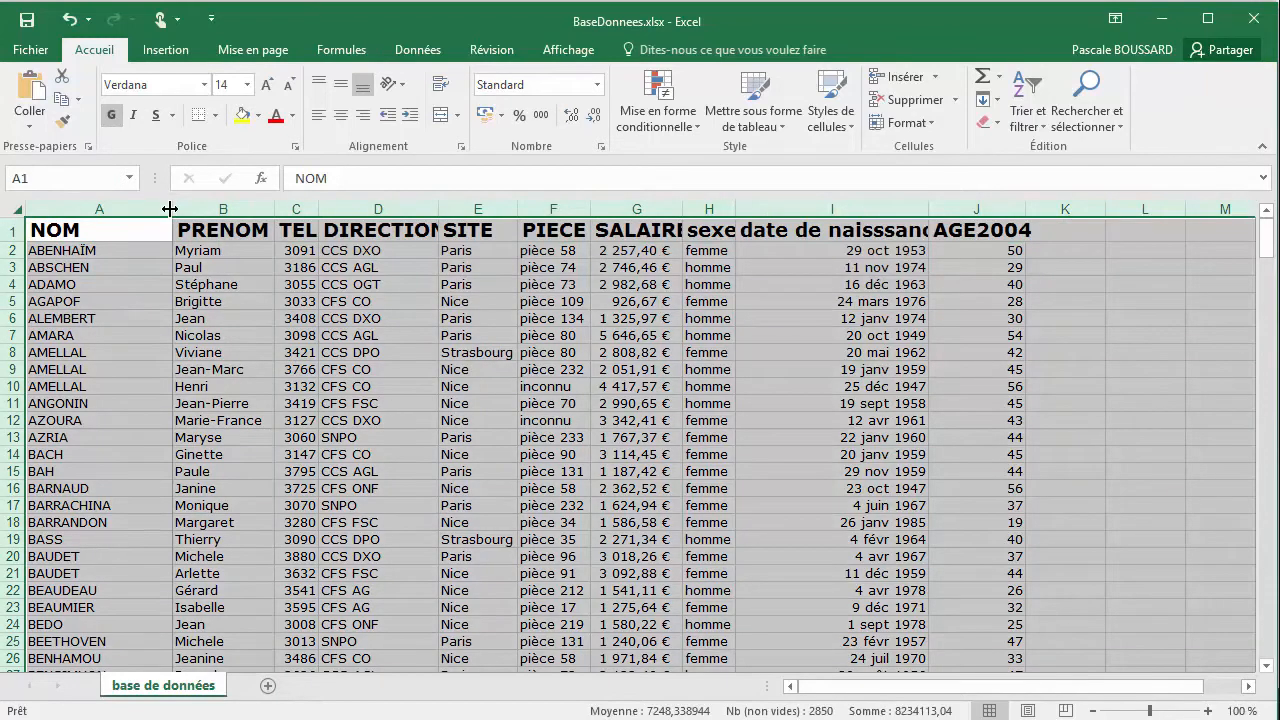
pyautogui.doubleClick(171, 208)
pyautogui.click(126, 233)
# Toggle bold off and on twice for the header cells A1:J1, ending with bold applied
pyautogui.moveTo(126, 233); pyautogui.dragTo(1010, 238)
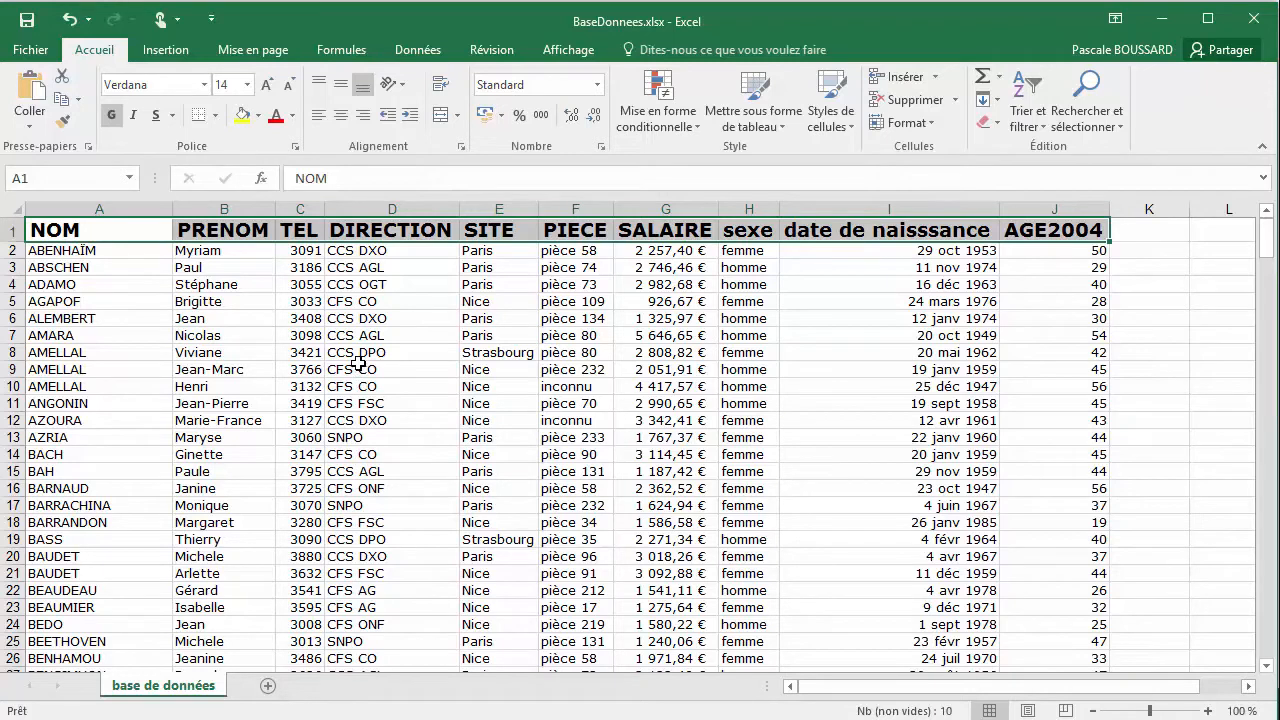
pyautogui.hotkey('ctrl', 'g')
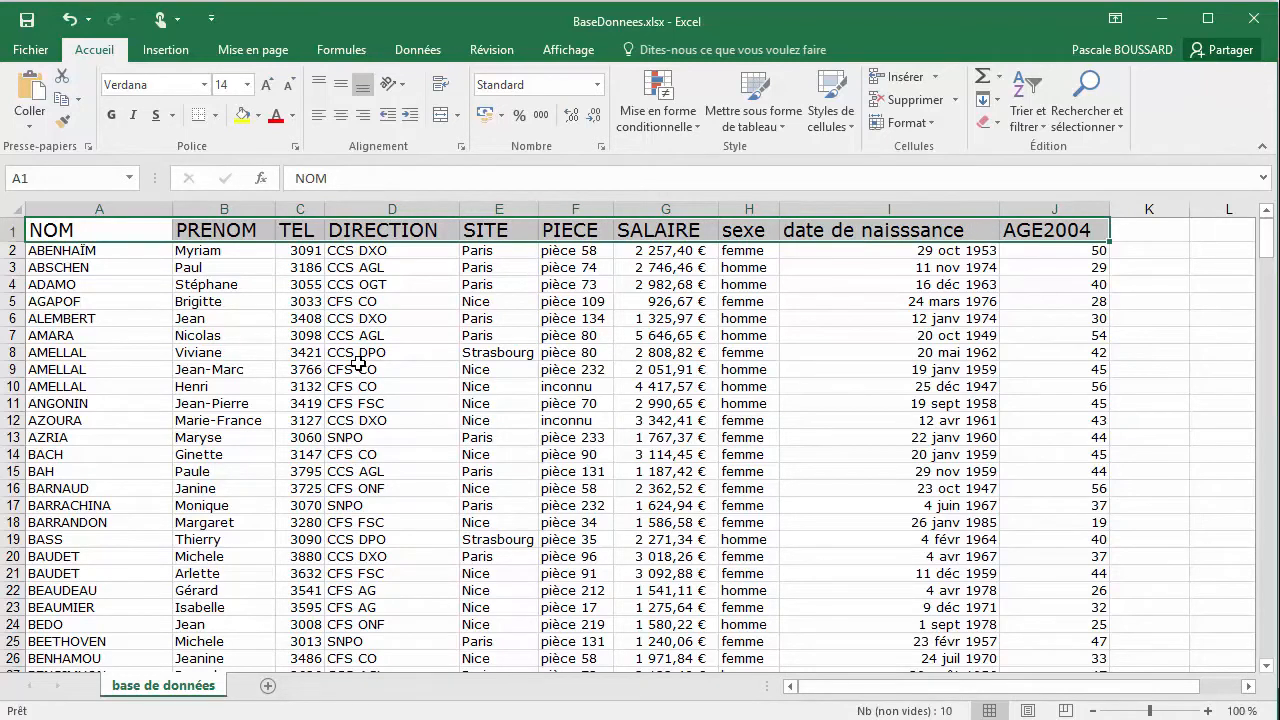
pyautogui.hotkey('ctrl', 'g')
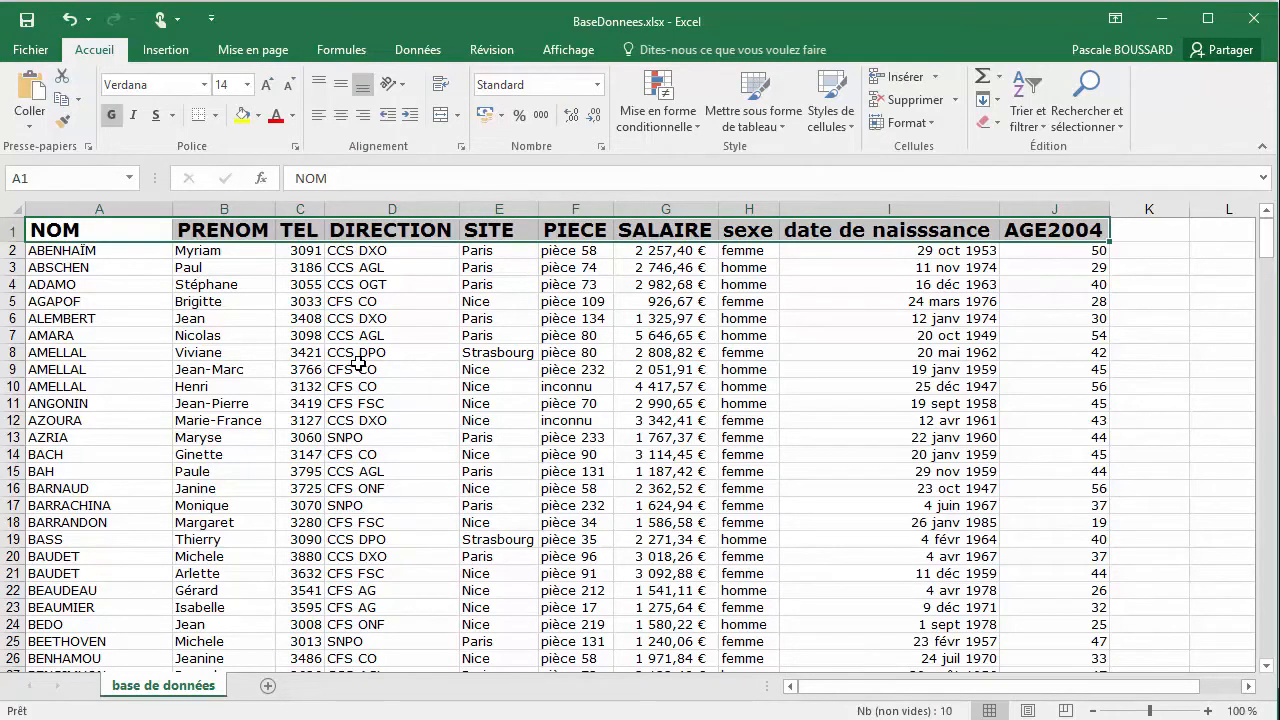
pyautogui.hotkey('ctrl', 'g')
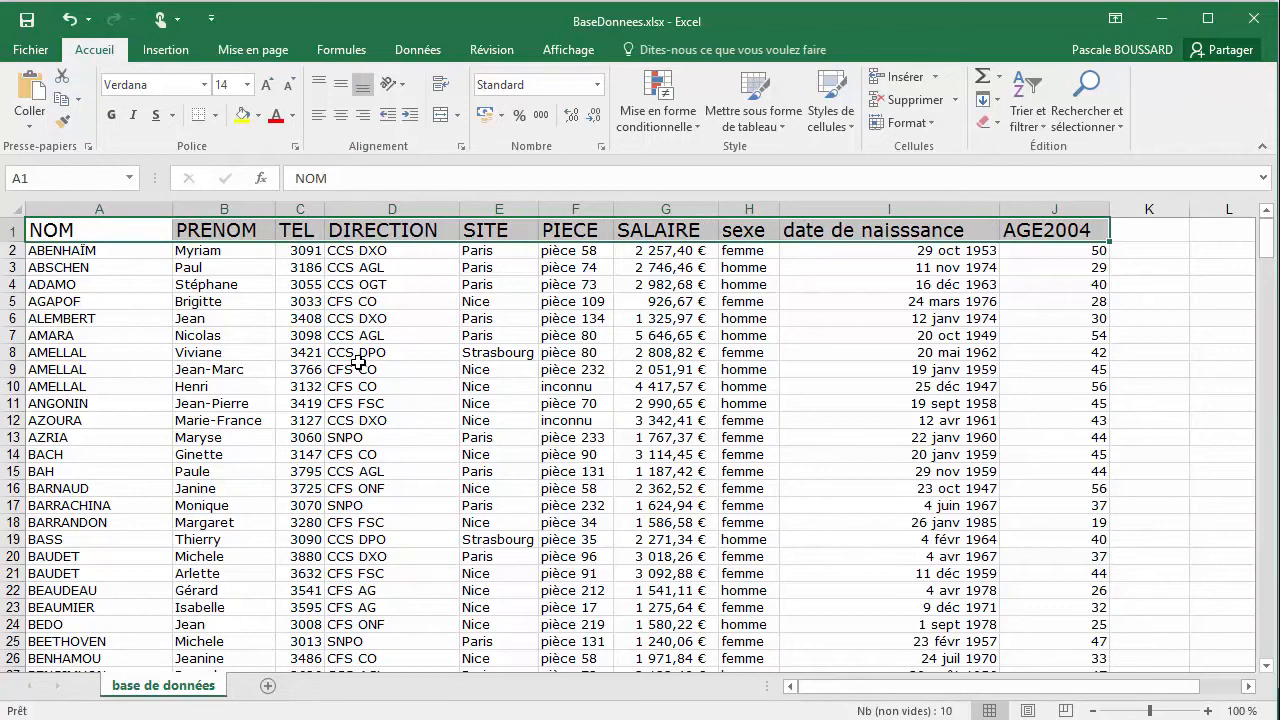
pyautogui.hotkey('ctrl', 'g')
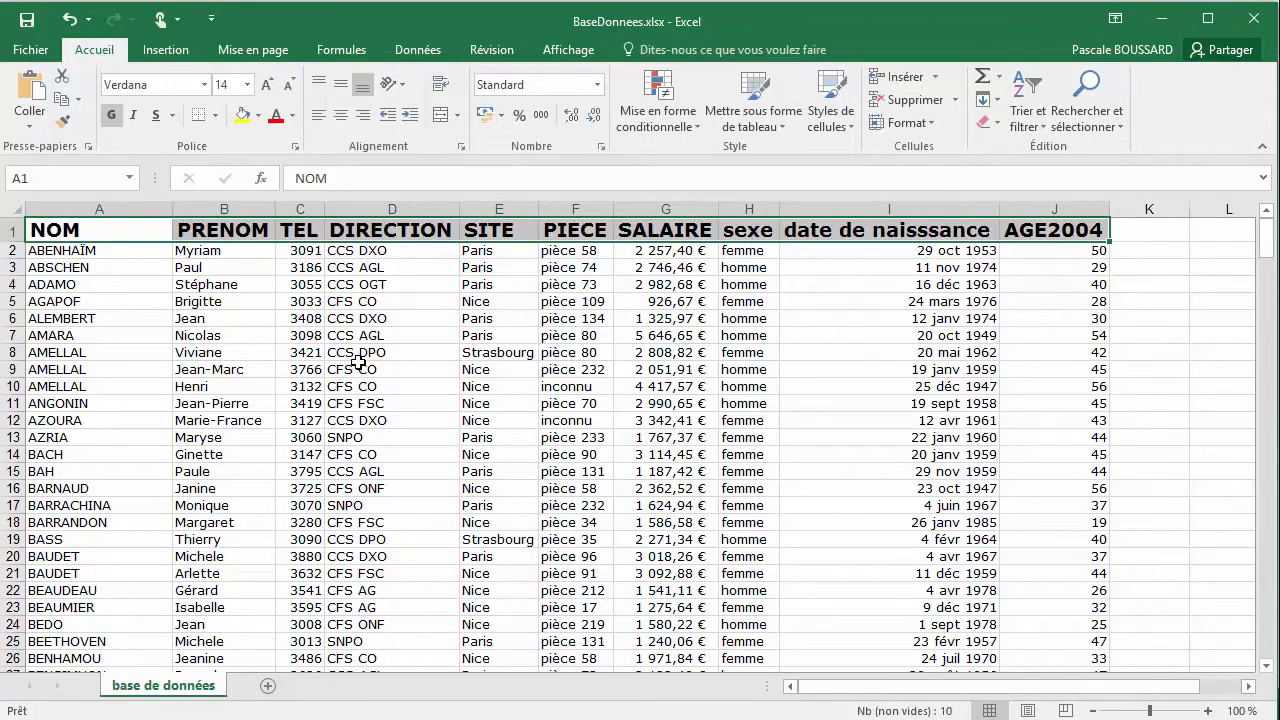
pyautogui.click(109, 252)
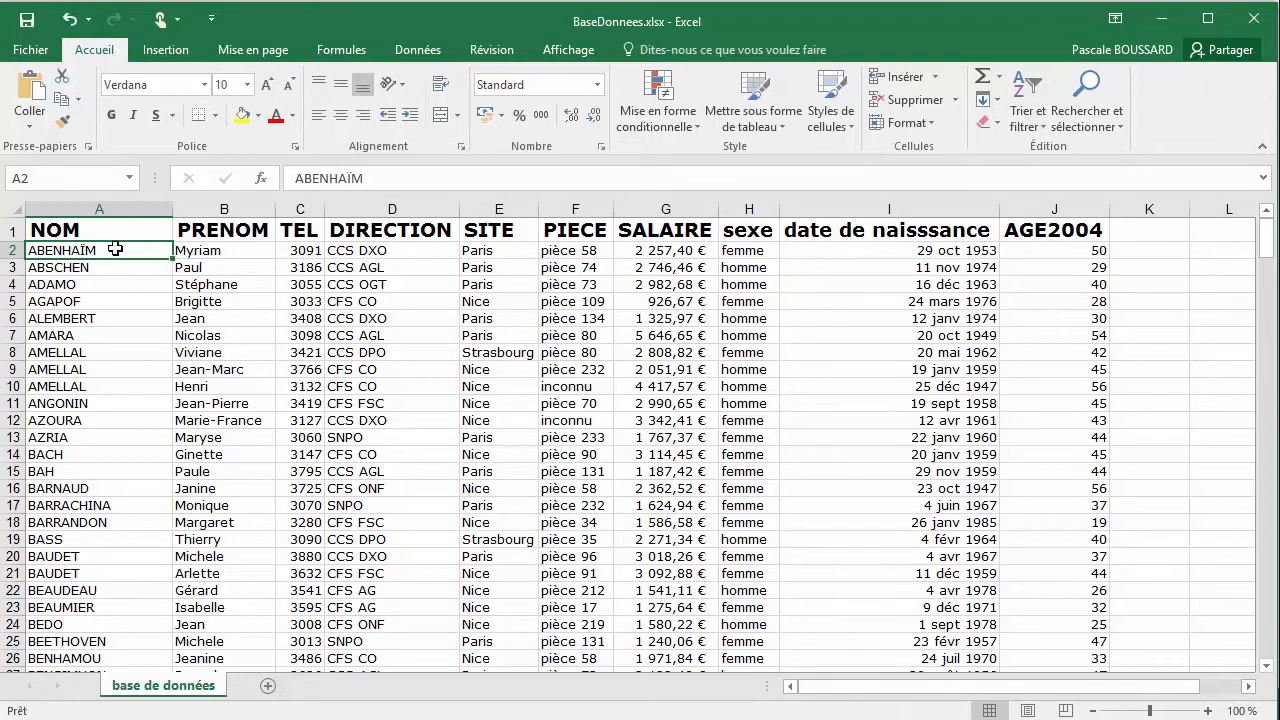
# Apply italics to the whole NOM column (column A)
pyautogui.click(125, 207)
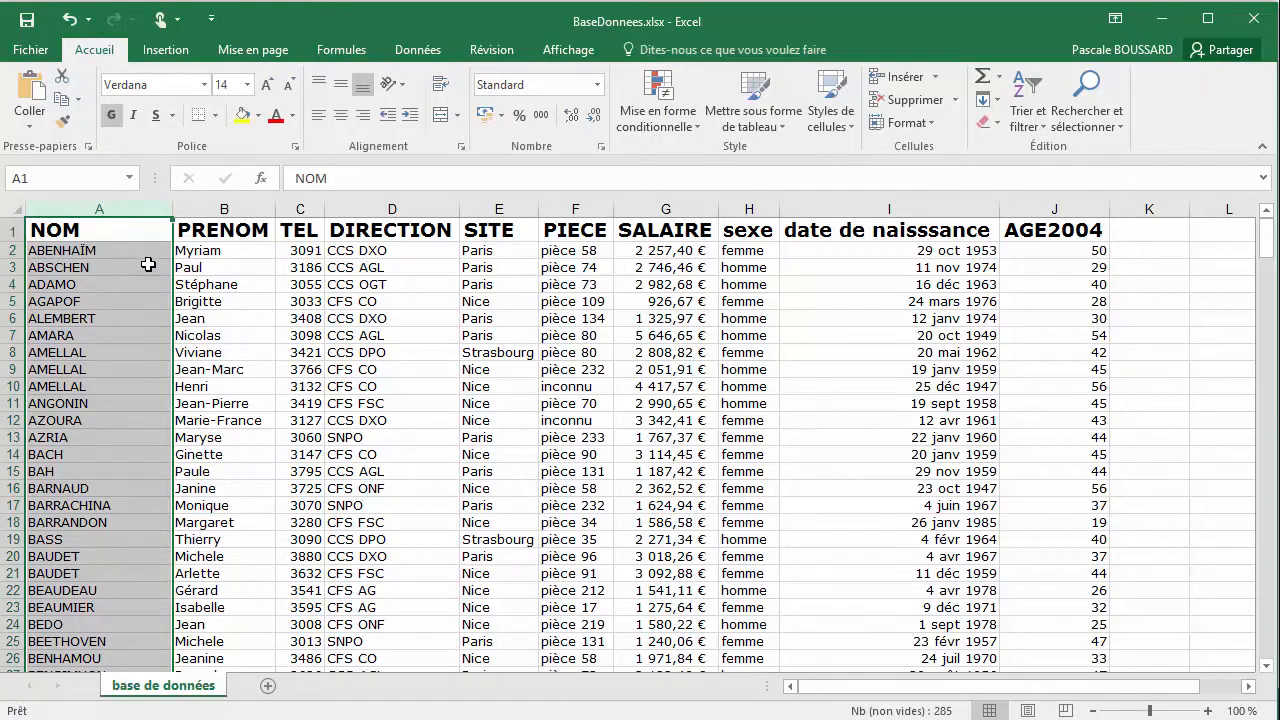
pyautogui.click(135, 118)
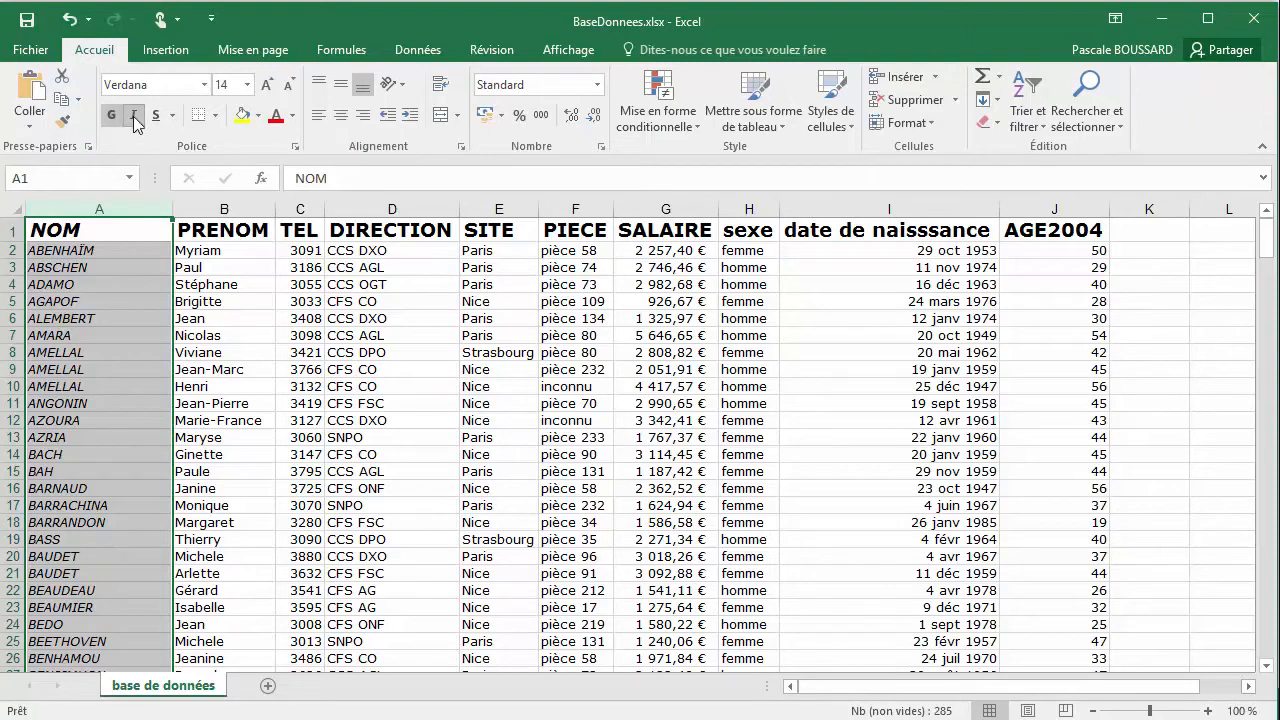
pyautogui.click(105, 231)
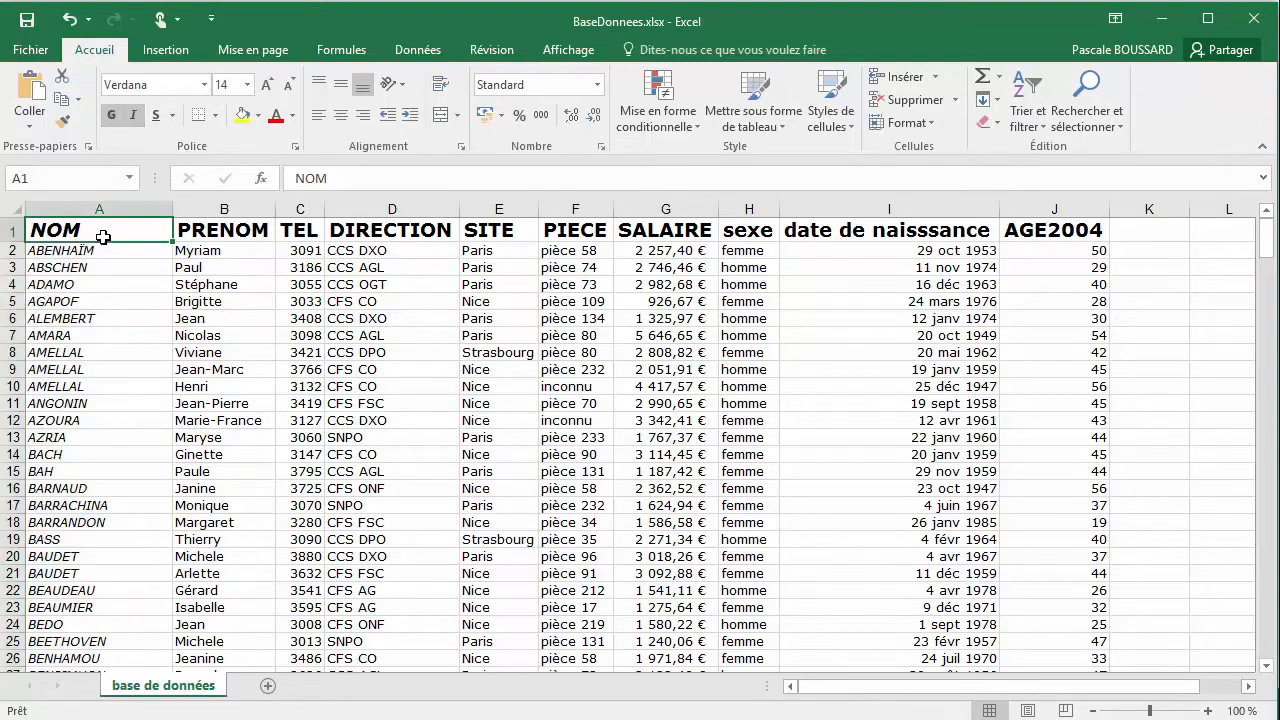
pyautogui.click(100, 251)
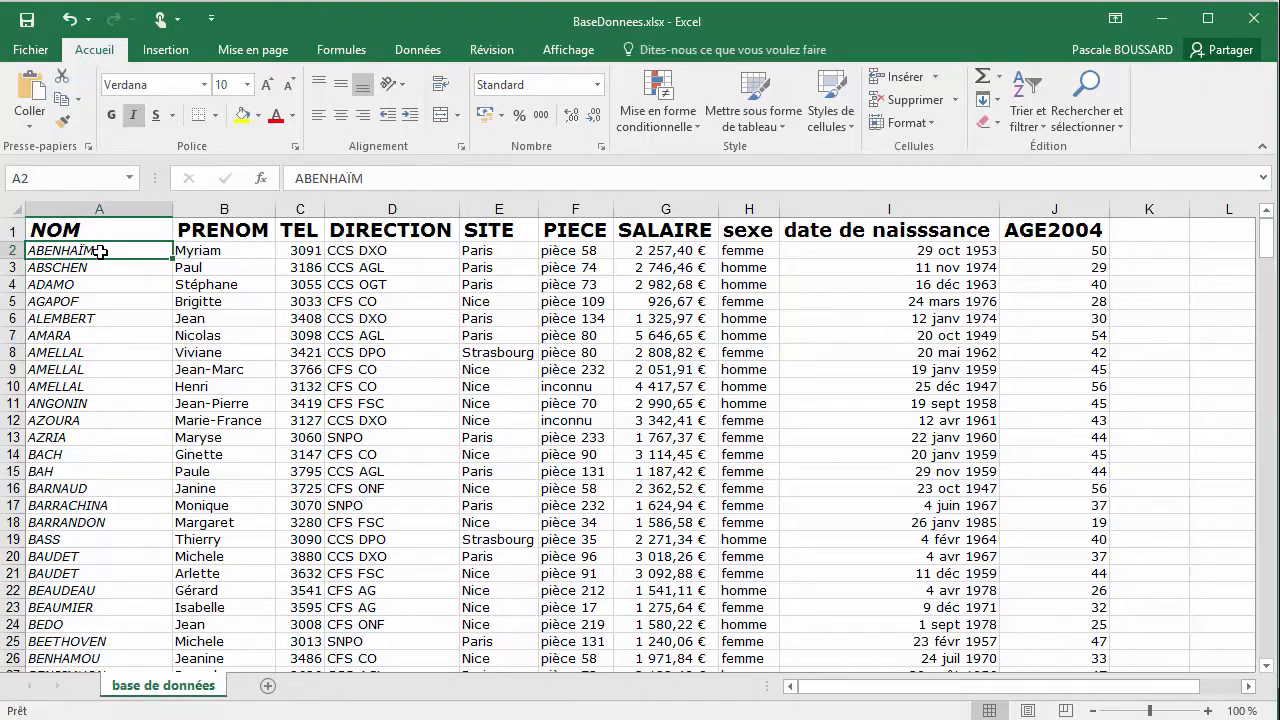
# Toggle italics off and on repeatedly for the NOM column, ending with italics applied
pyautogui.click(119, 200)
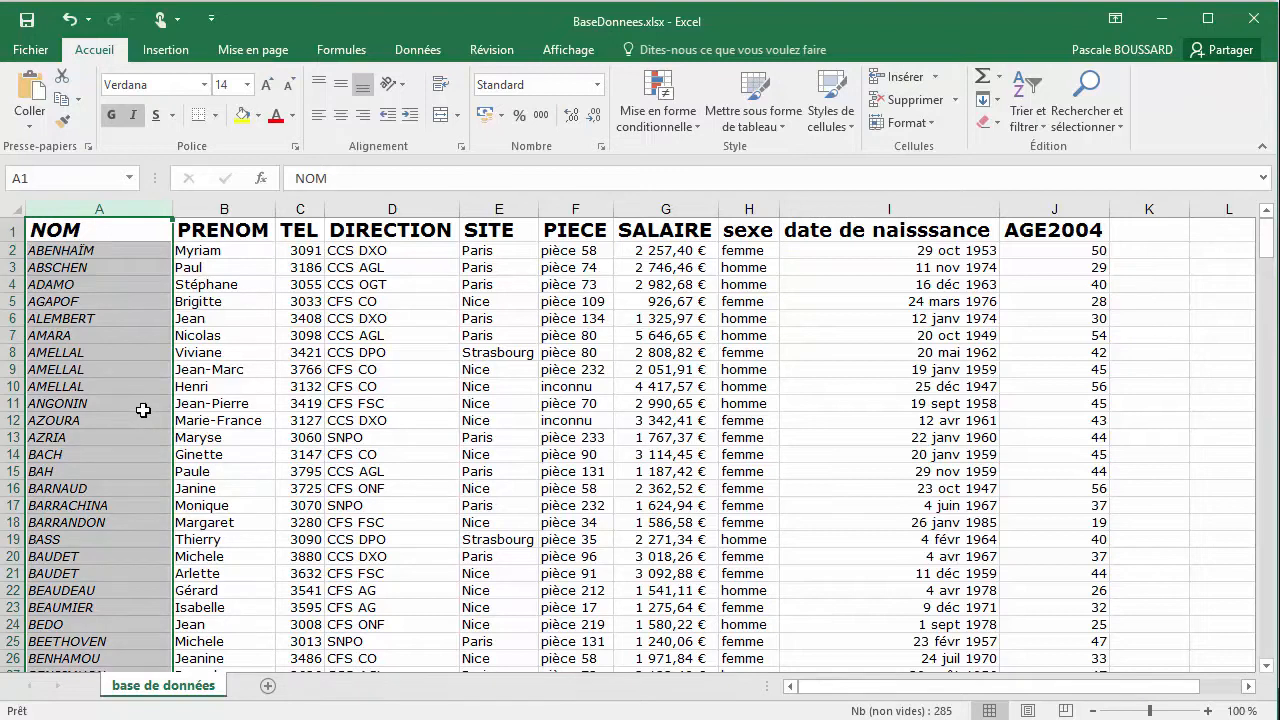
pyautogui.hotkey('ctrl', 'i')
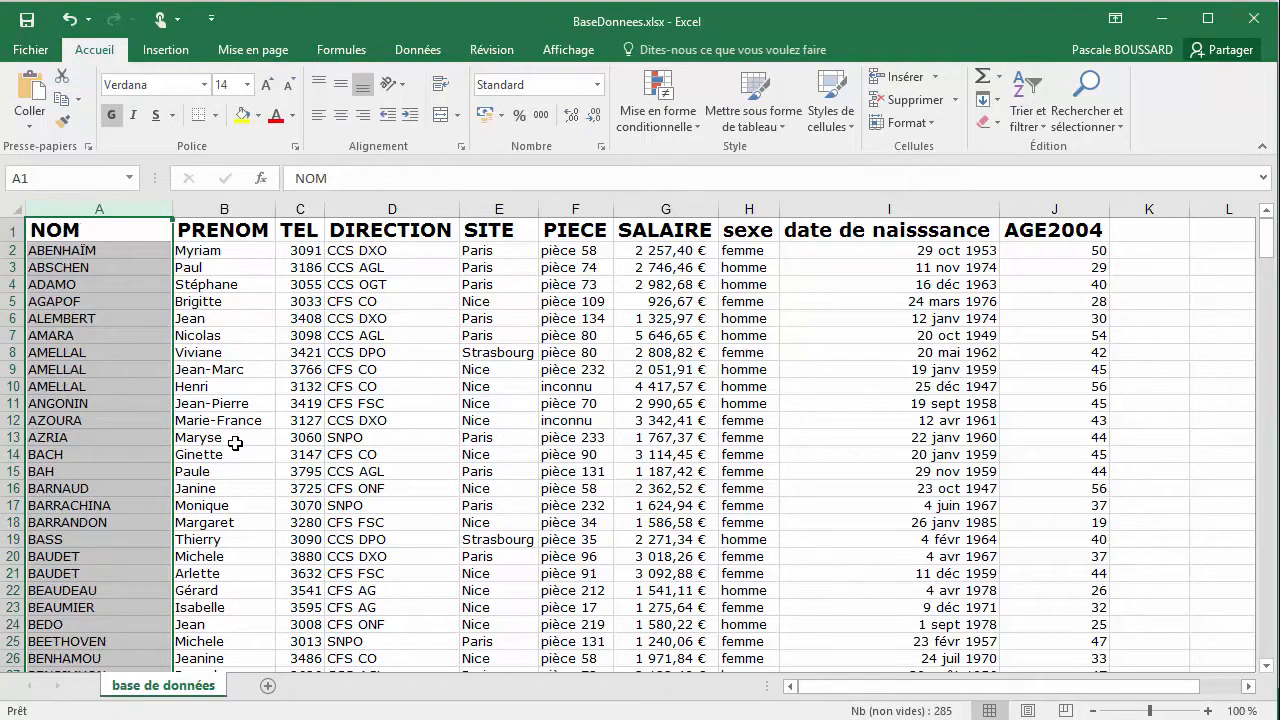
pyautogui.hotkey('ctrl', 'i')
pyautogui.hotkey('ctrl', 'i')
pyautogui.hotkey('ctrl', 'i')
pyautogui.hotkey('ctrl', 'i')
pyautogui.hotkey('ctrl', 'i')
# Toggle italics off and back on once more for the NOM column
pyautogui.hotkey('ctrl', 'i')
pyautogui.hotkey('ctrl', 'i')
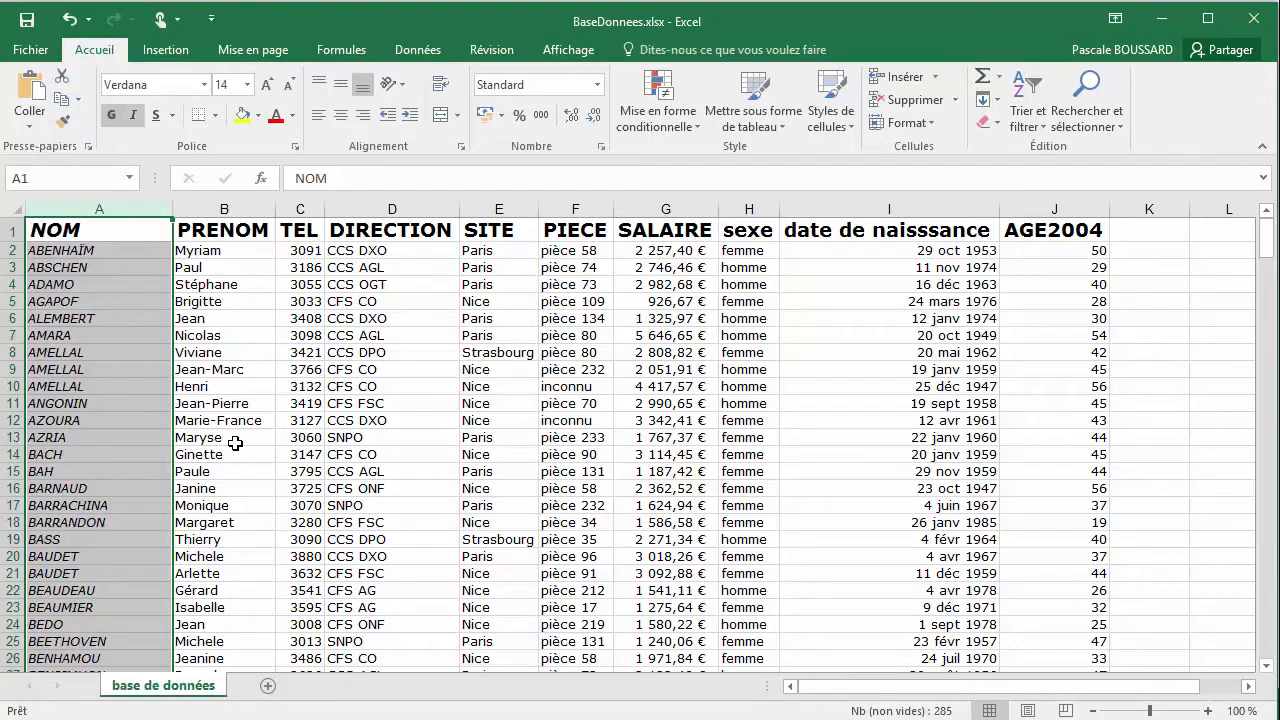
pyautogui.hotkey('ctrl', 'i')
pyautogui.hotkey('ctrl', 'i')
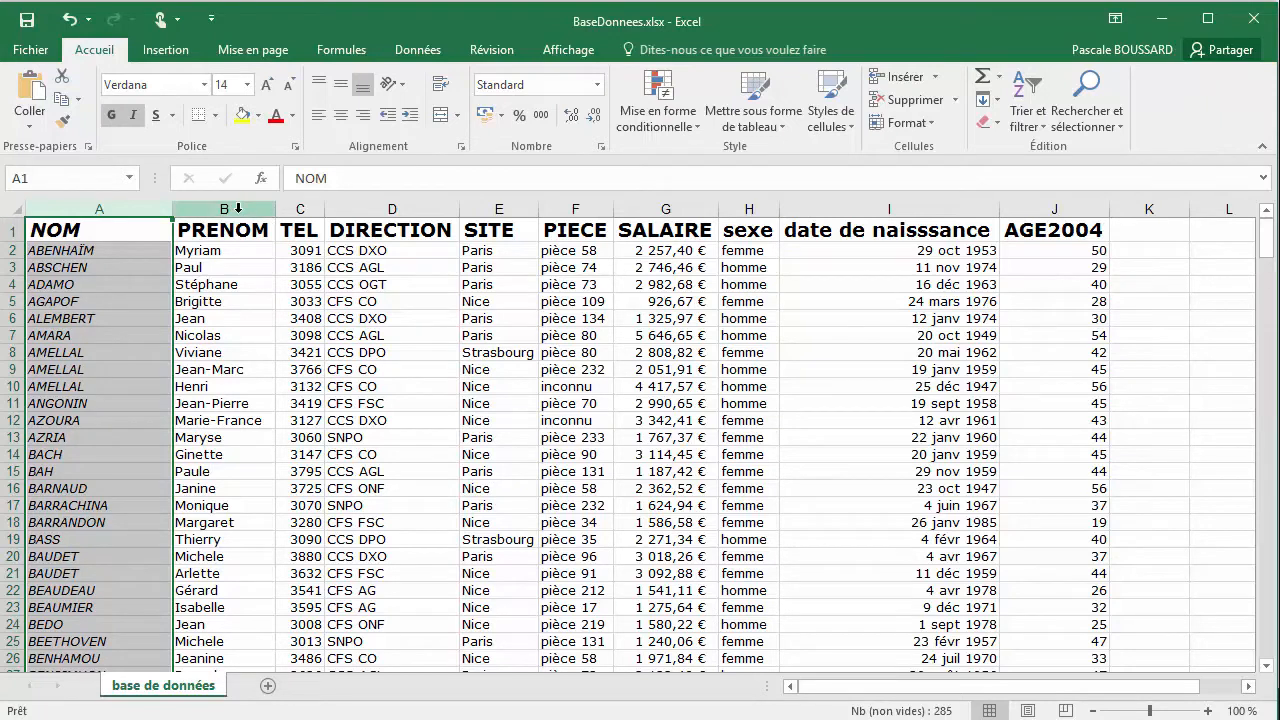
# Apply a single underline to the whole PRENOM column (column B)
pyautogui.click(238, 208)
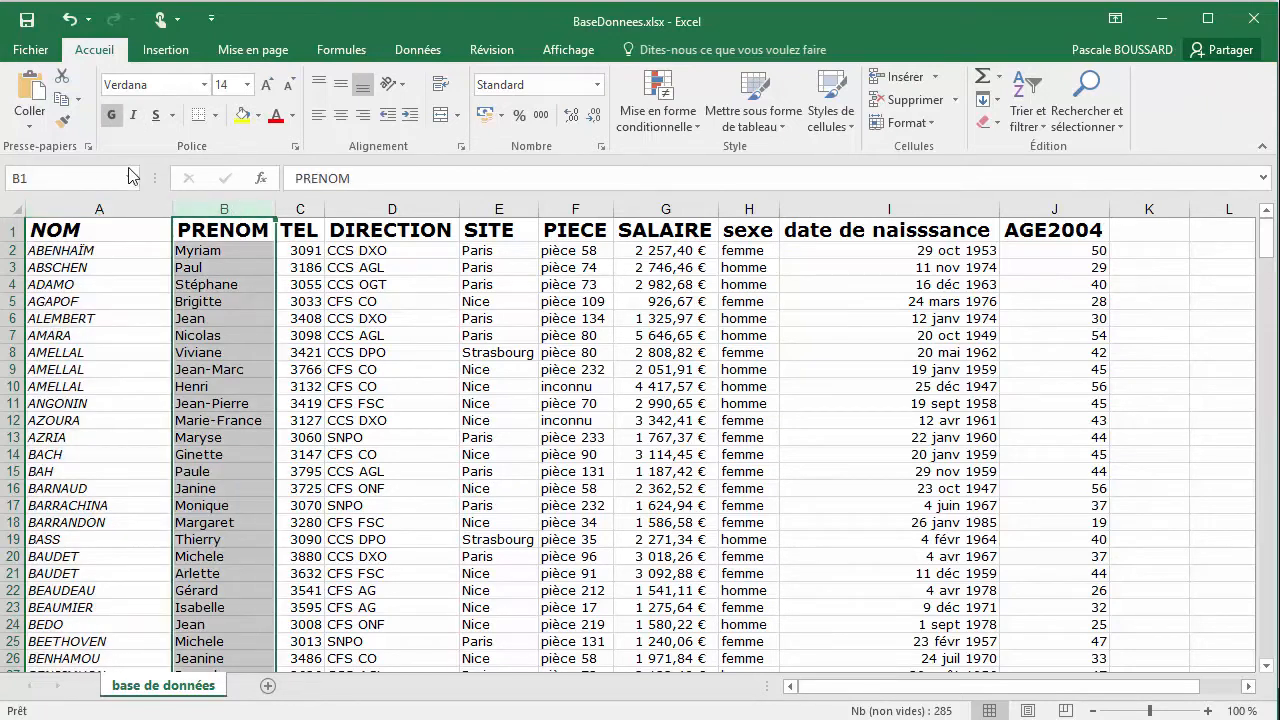
pyautogui.click(157, 126)
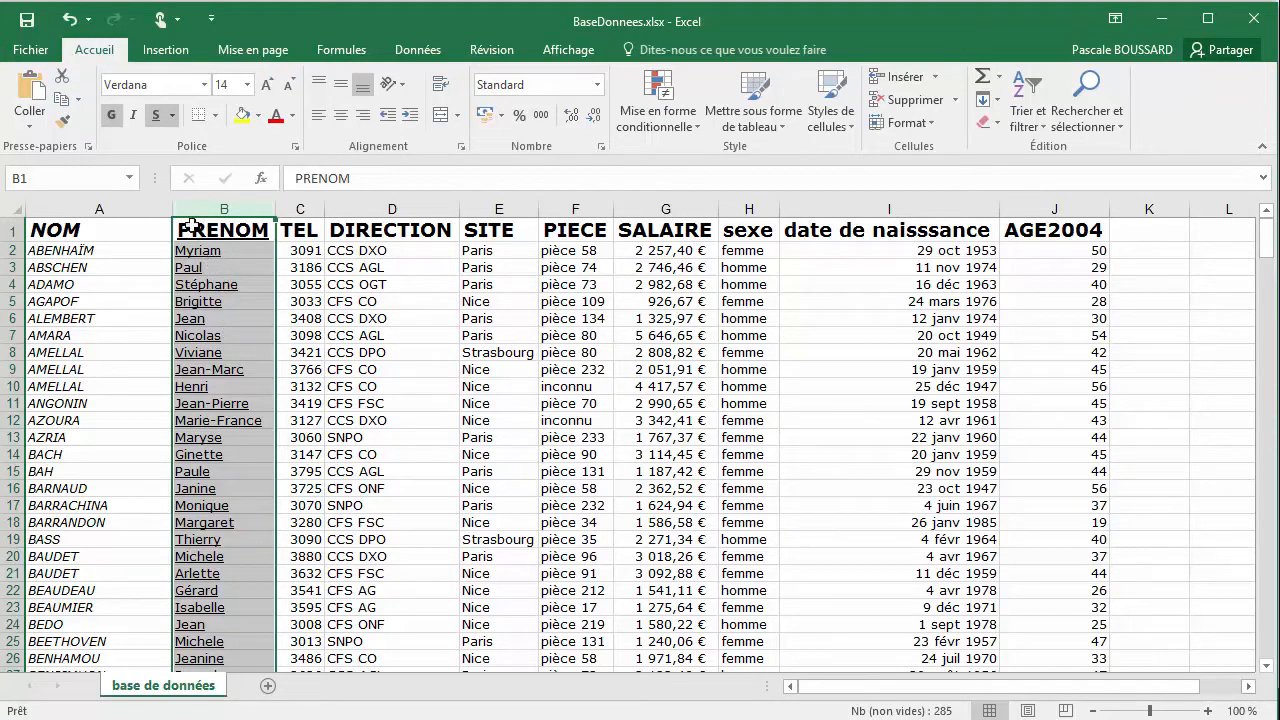
# Switch the PRENOM column between double and single underline twice, ending with the single underline
pyautogui.click(175, 118)
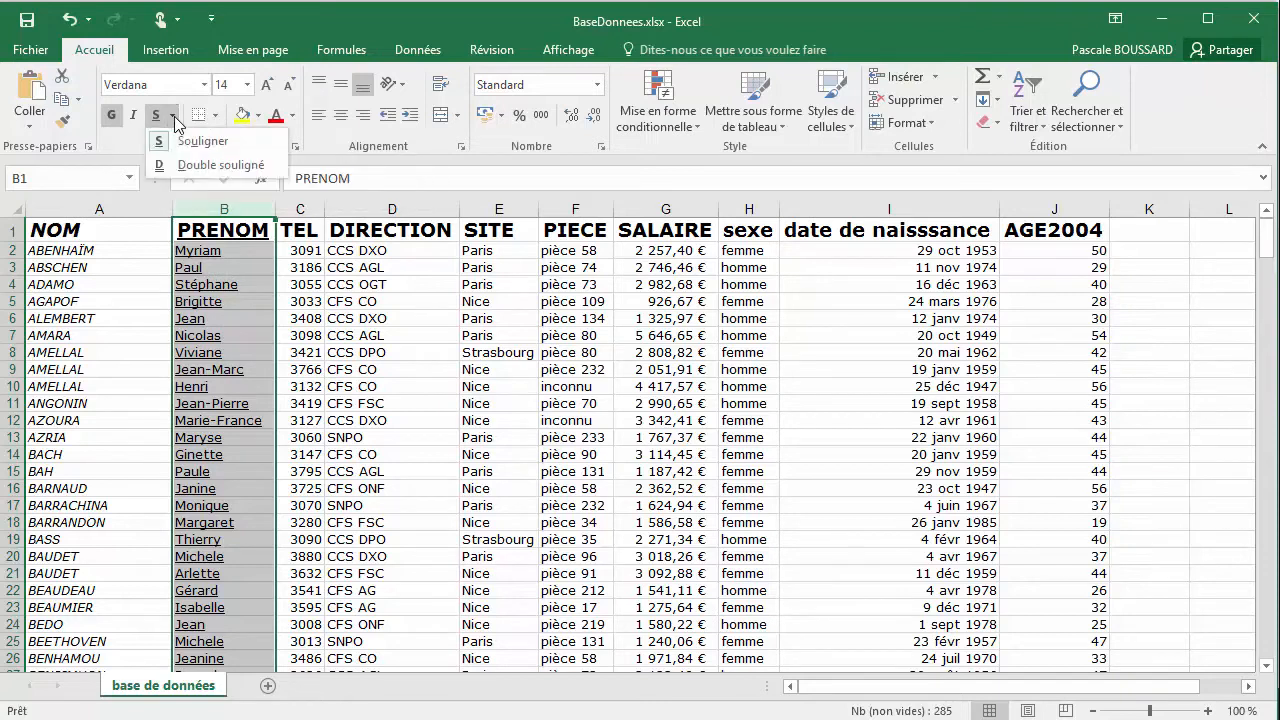
pyautogui.click(183, 166)
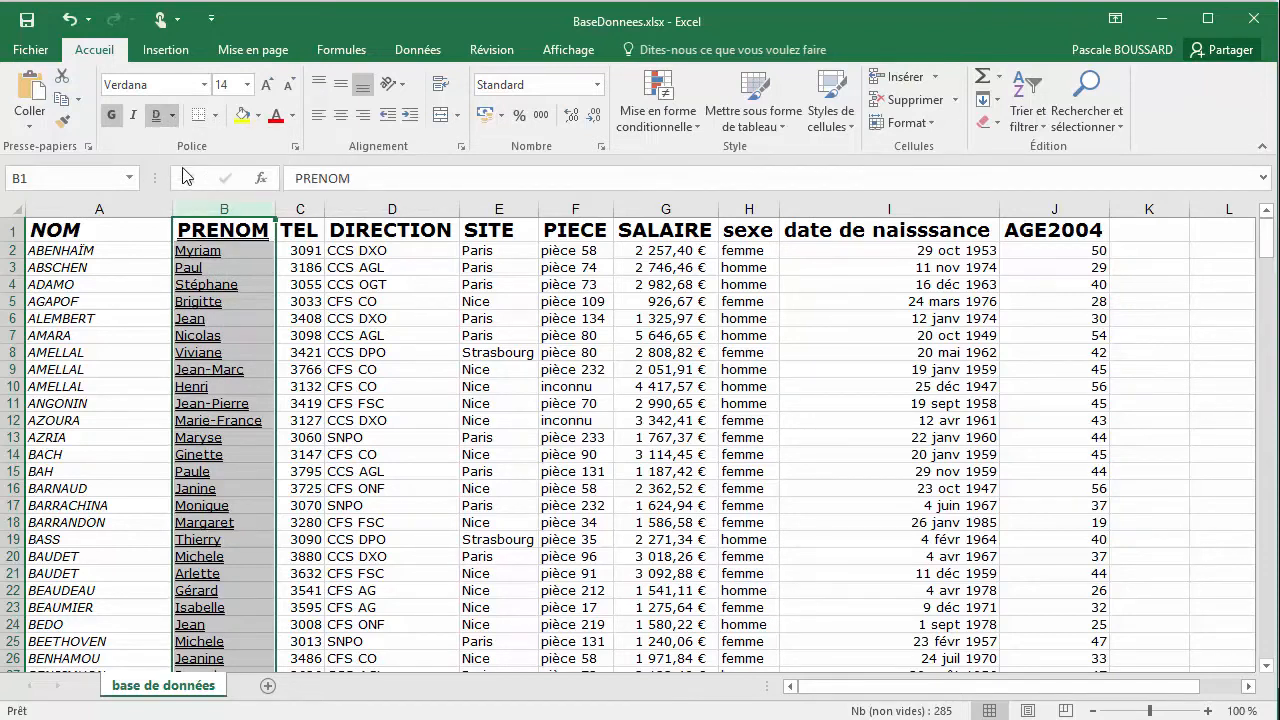
pyautogui.click(172, 115)
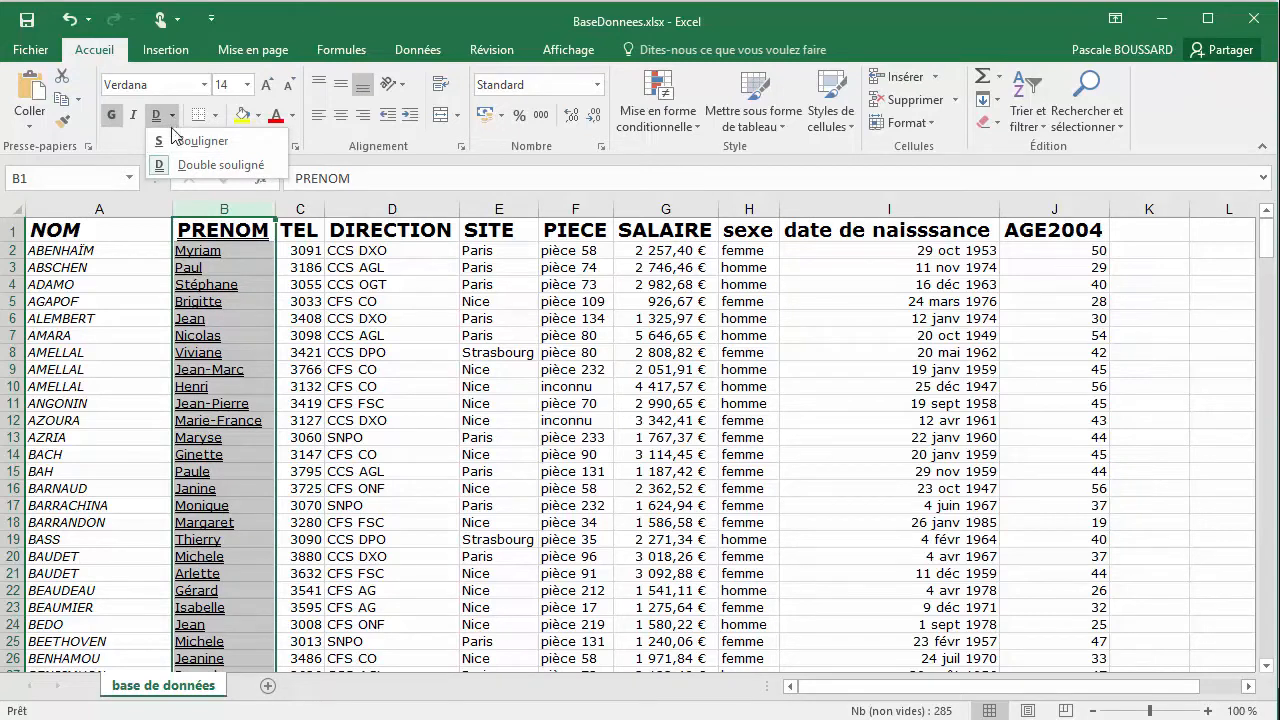
pyautogui.click(189, 145)
pyautogui.click(173, 116)
pyautogui.click(205, 165)
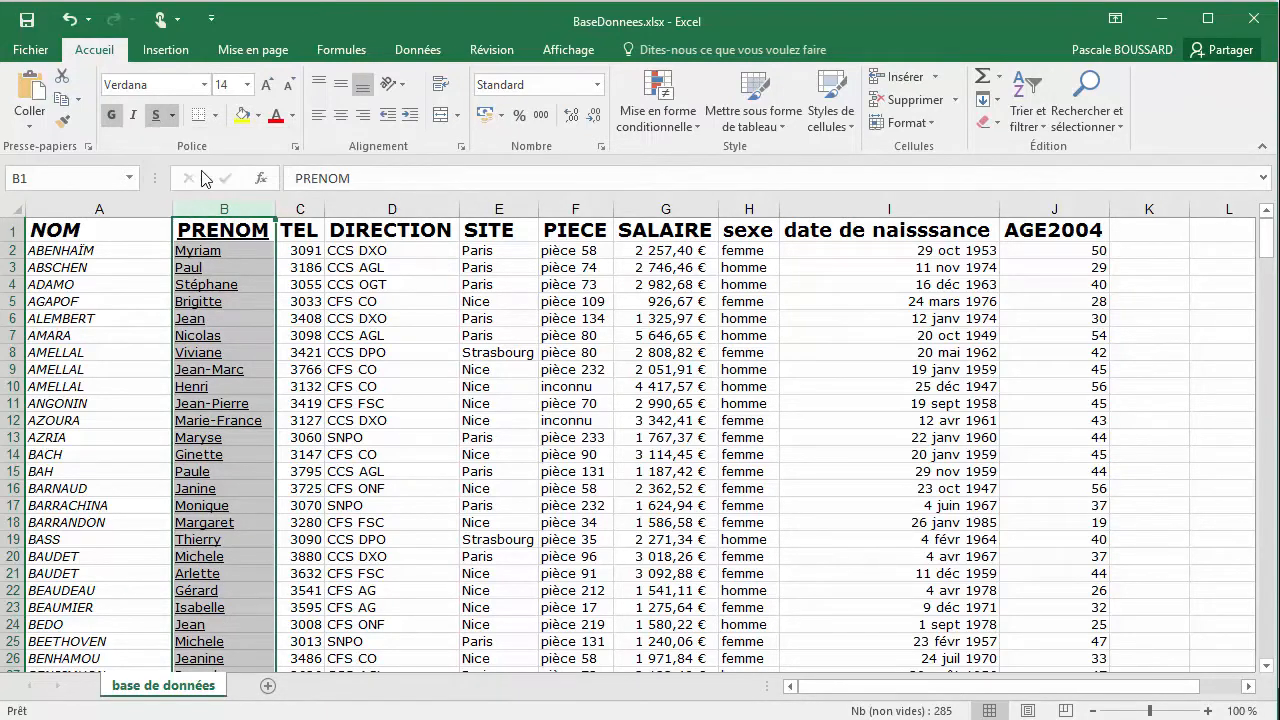
pyautogui.click(174, 117)
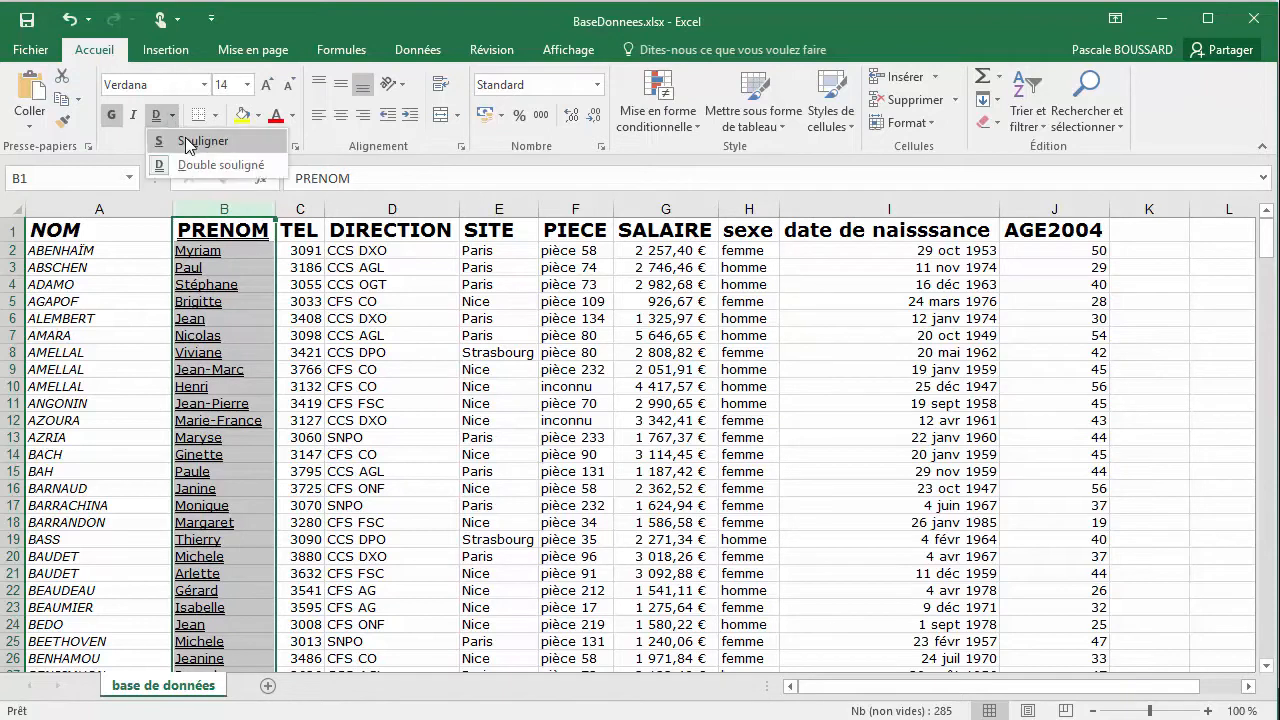
pyautogui.click(189, 145)
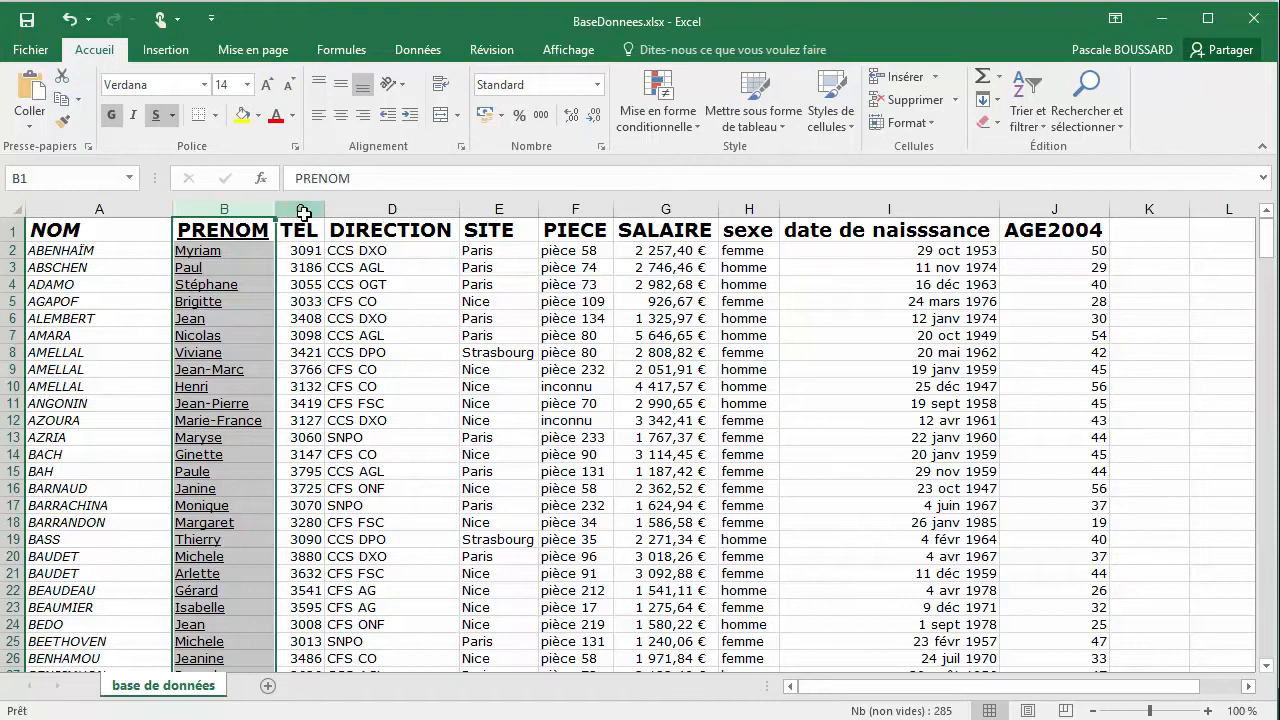
# Apply bold, italics and a single underline together to the whole TEL column (column C), and deselect it
pyautogui.click(302, 209)
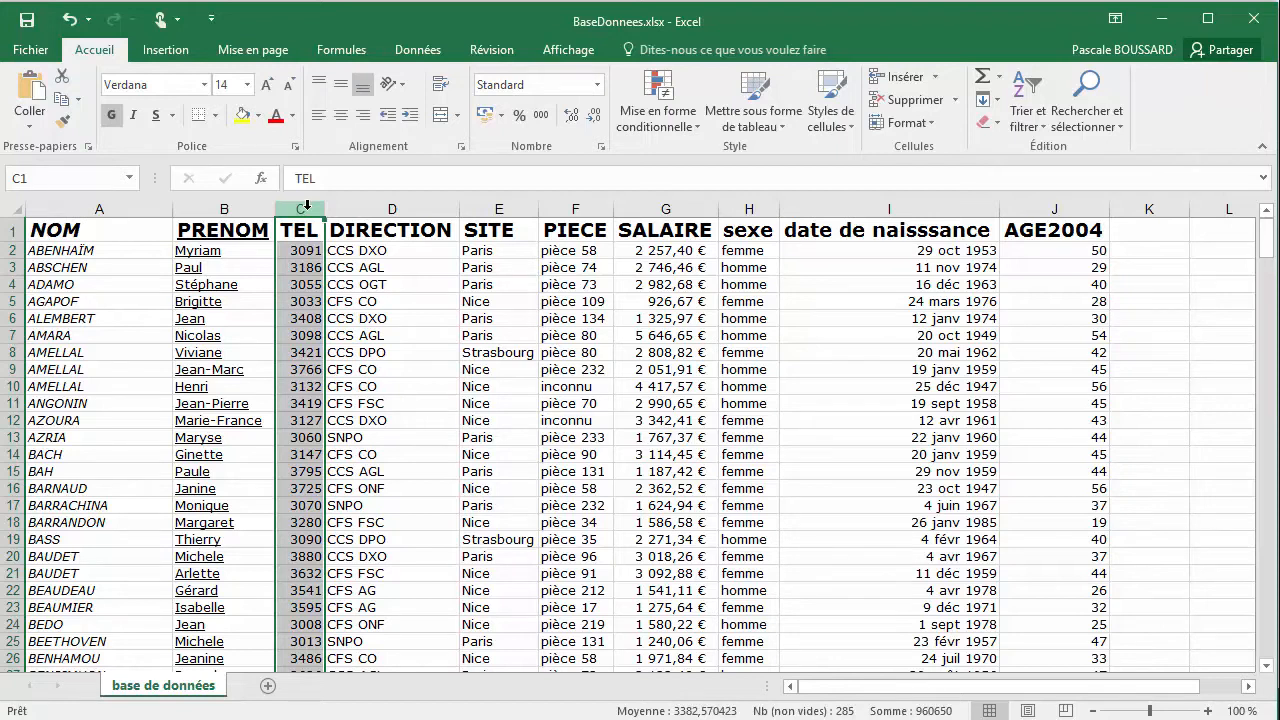
pyautogui.click(111, 116)
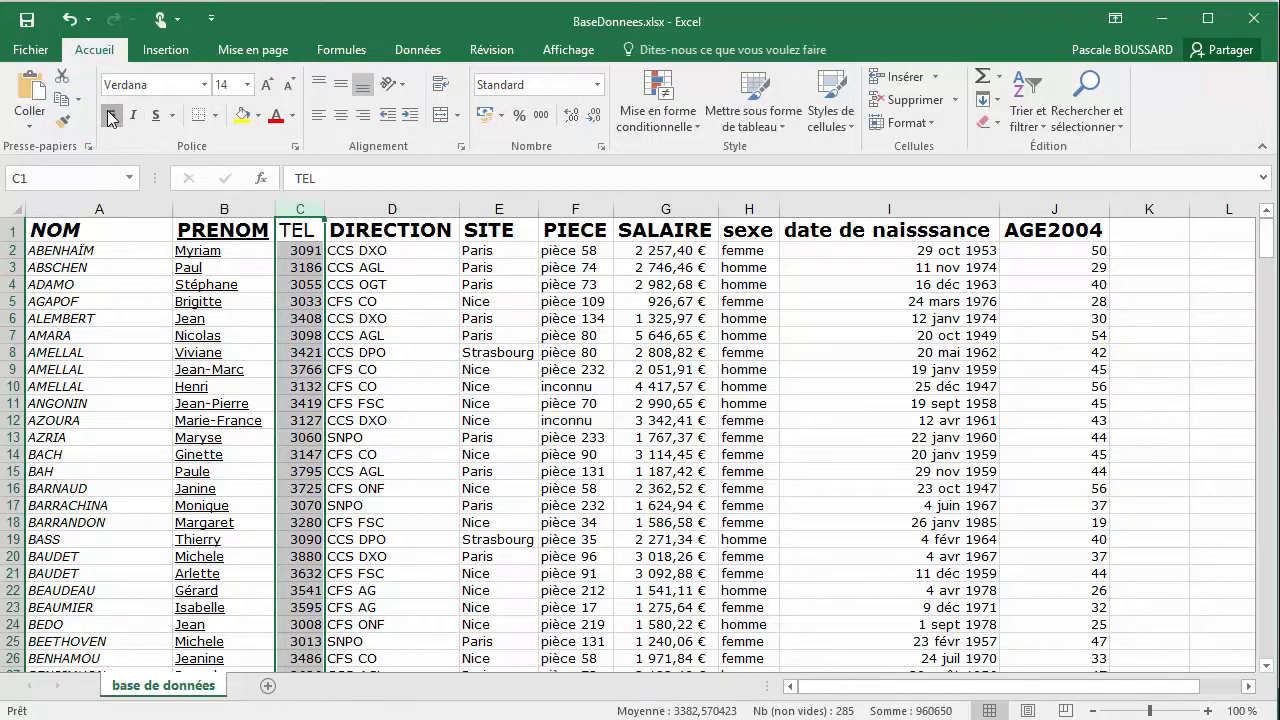
pyautogui.click(111, 116)
pyautogui.click(133, 116)
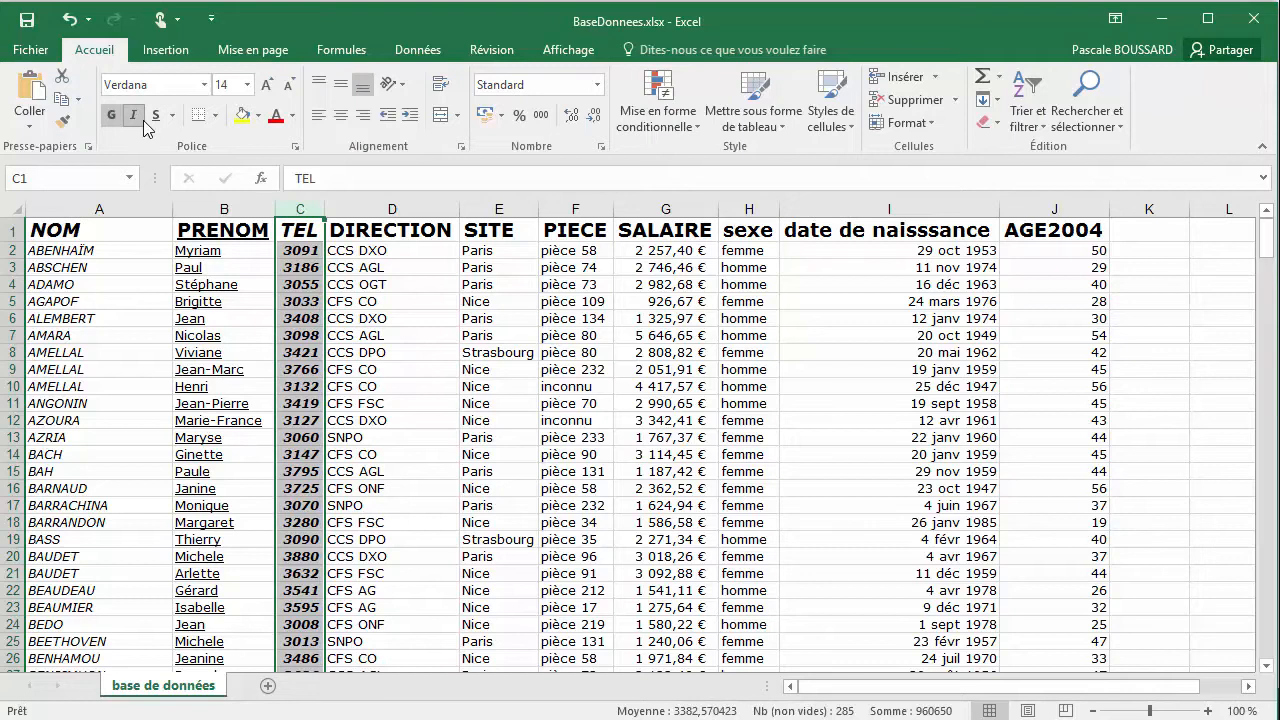
pyautogui.click(156, 115)
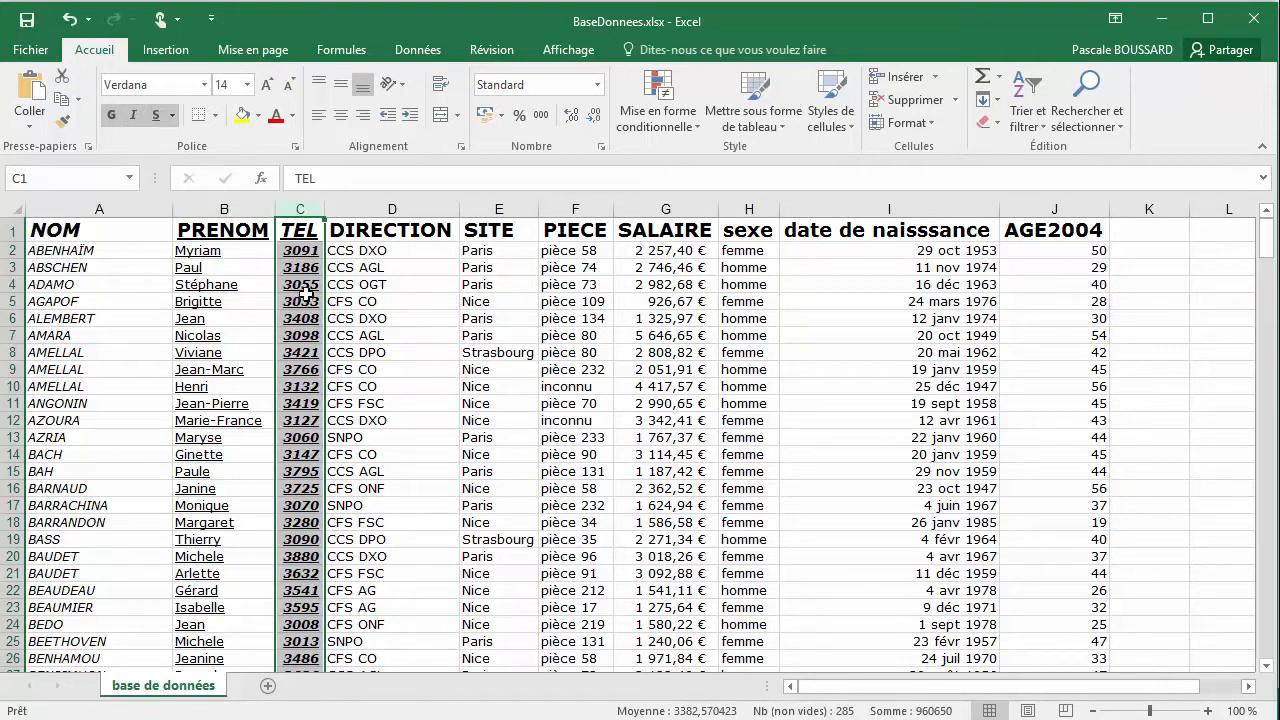
pyautogui.click(421, 251)
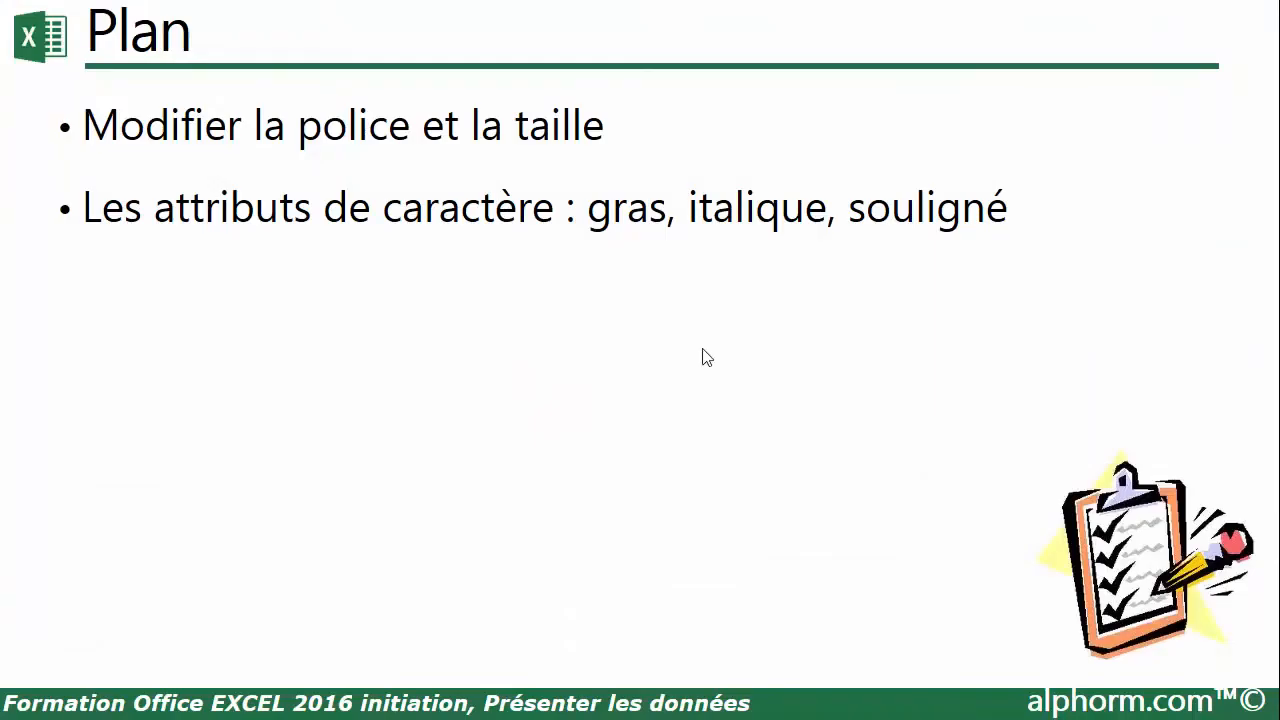
pyautogui.click(702, 350)
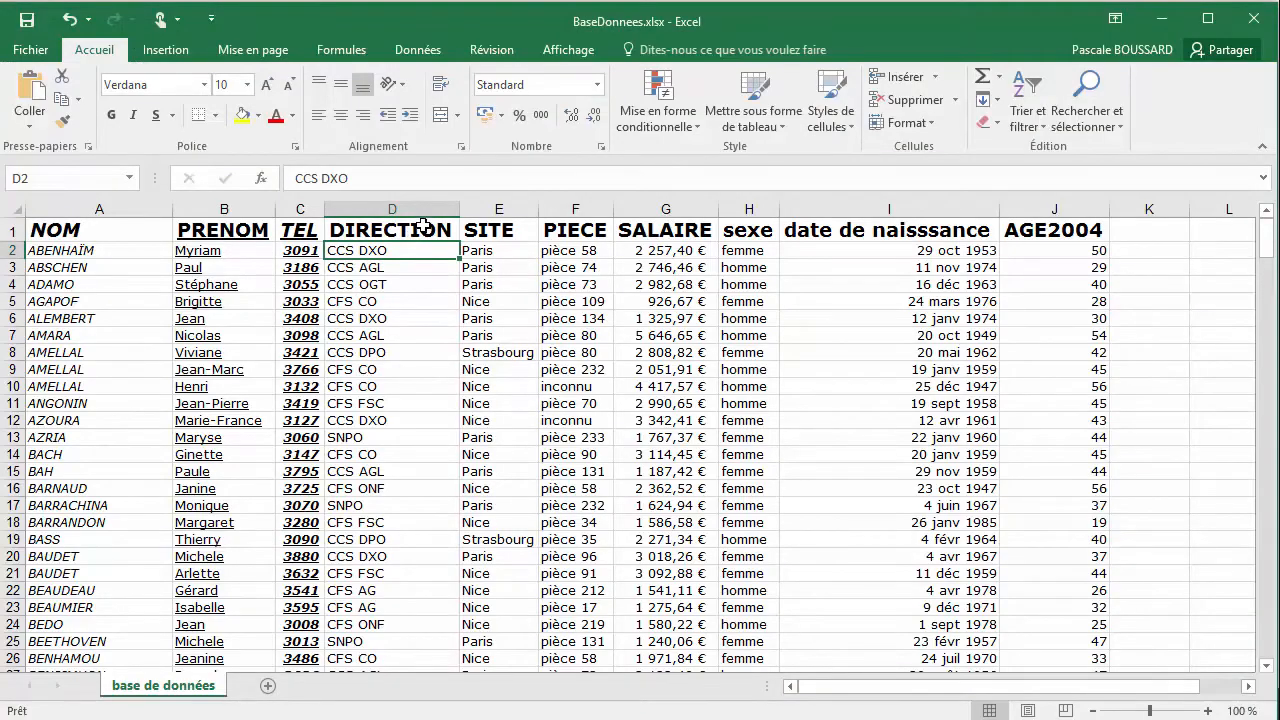
# Apply the strikethrough (Barré) font attribute to the whole DIRECTION column (column D)
pyautogui.click(424, 211)
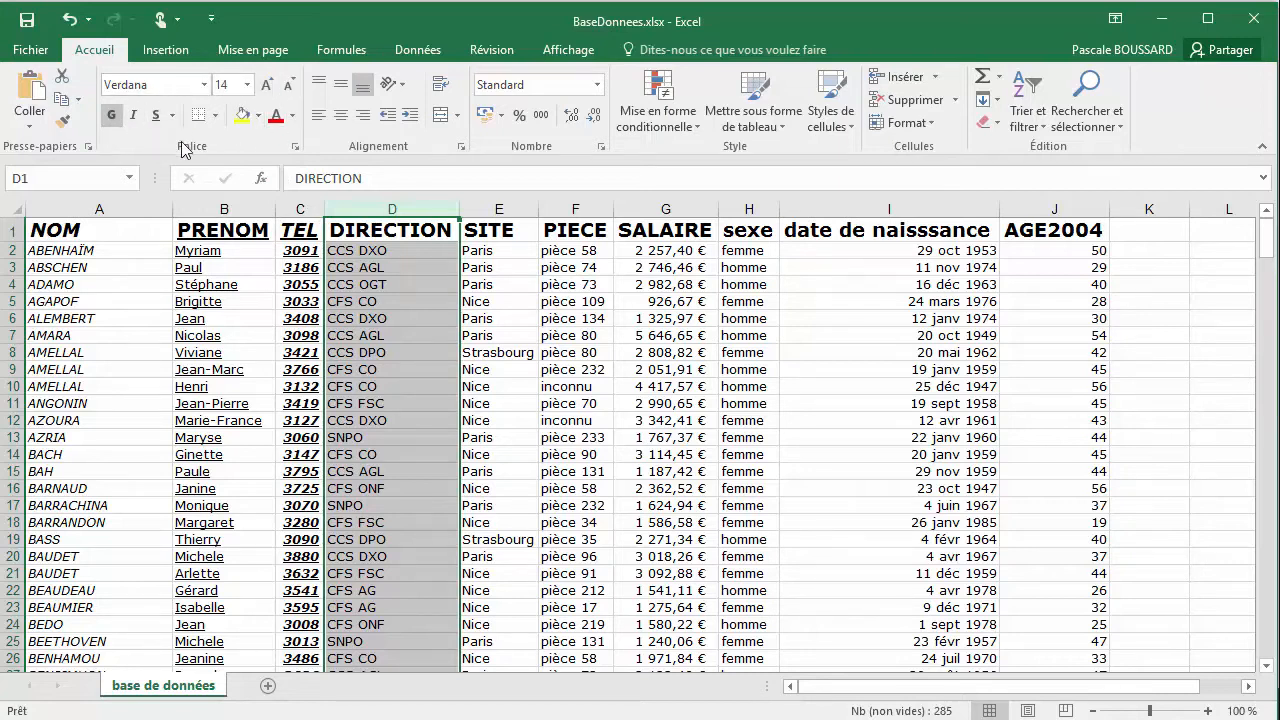
pyautogui.click(297, 152)
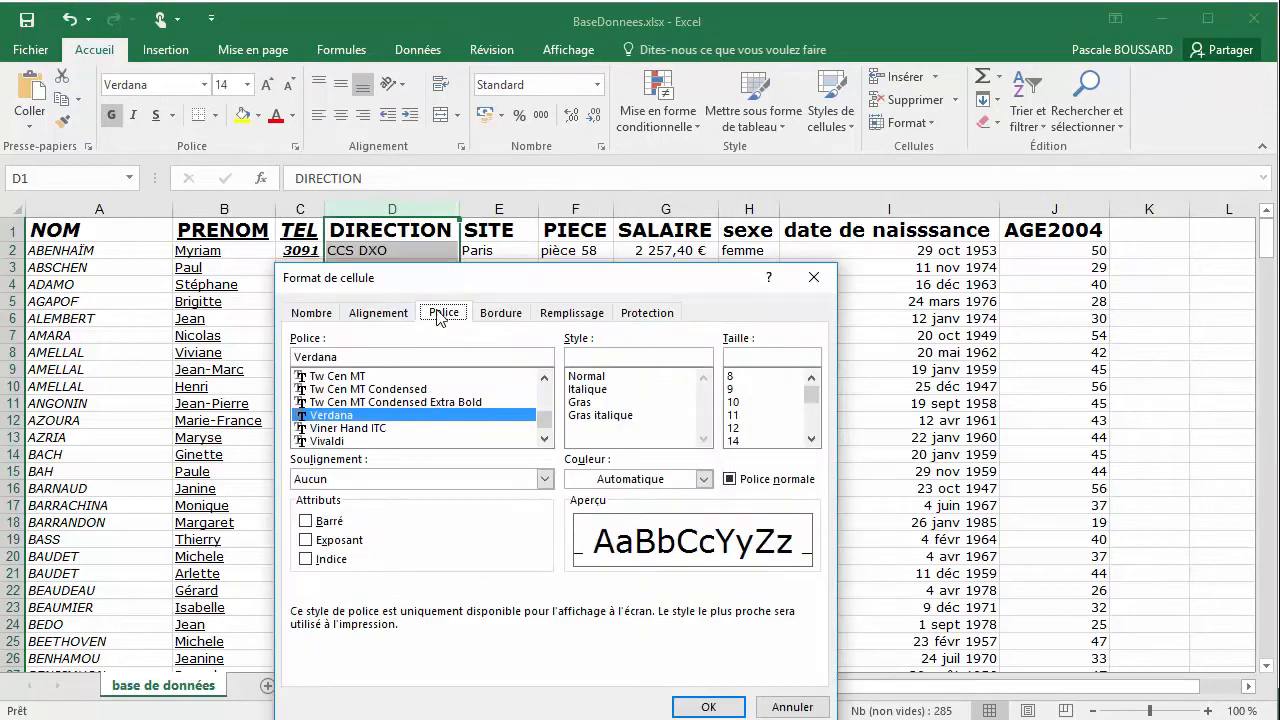
pyautogui.click(307, 523)
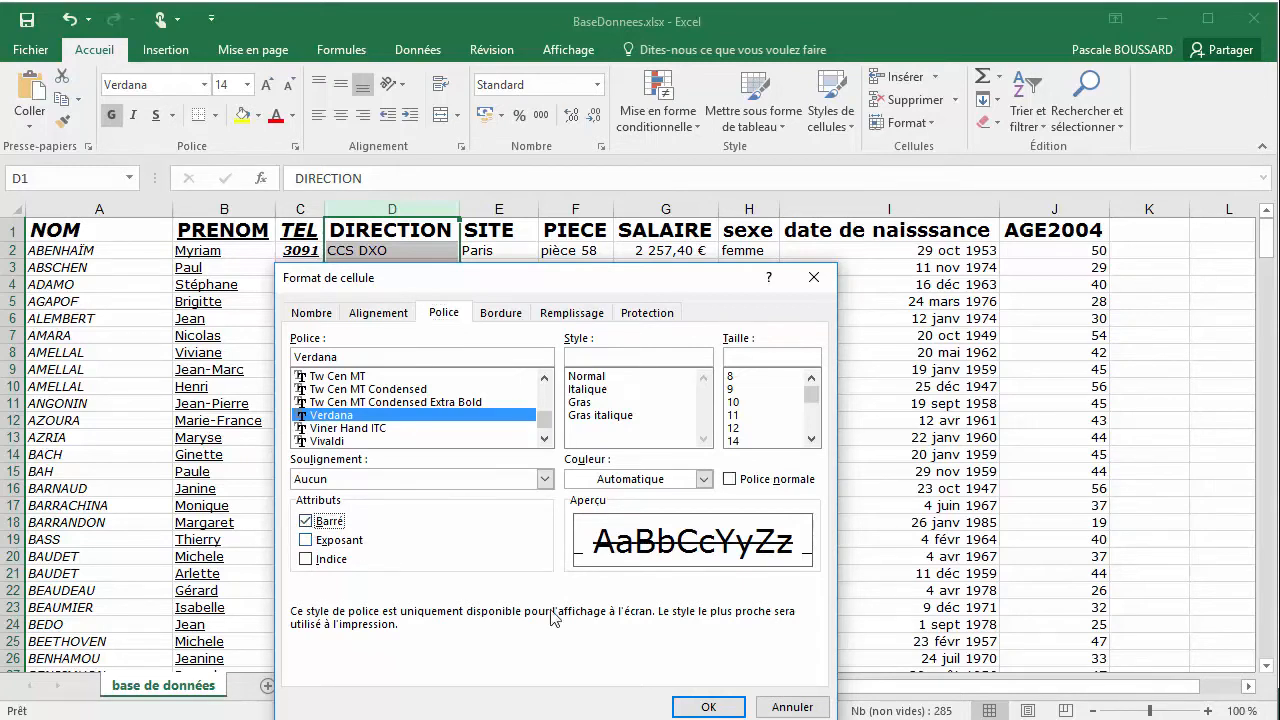
pyautogui.click(697, 711)
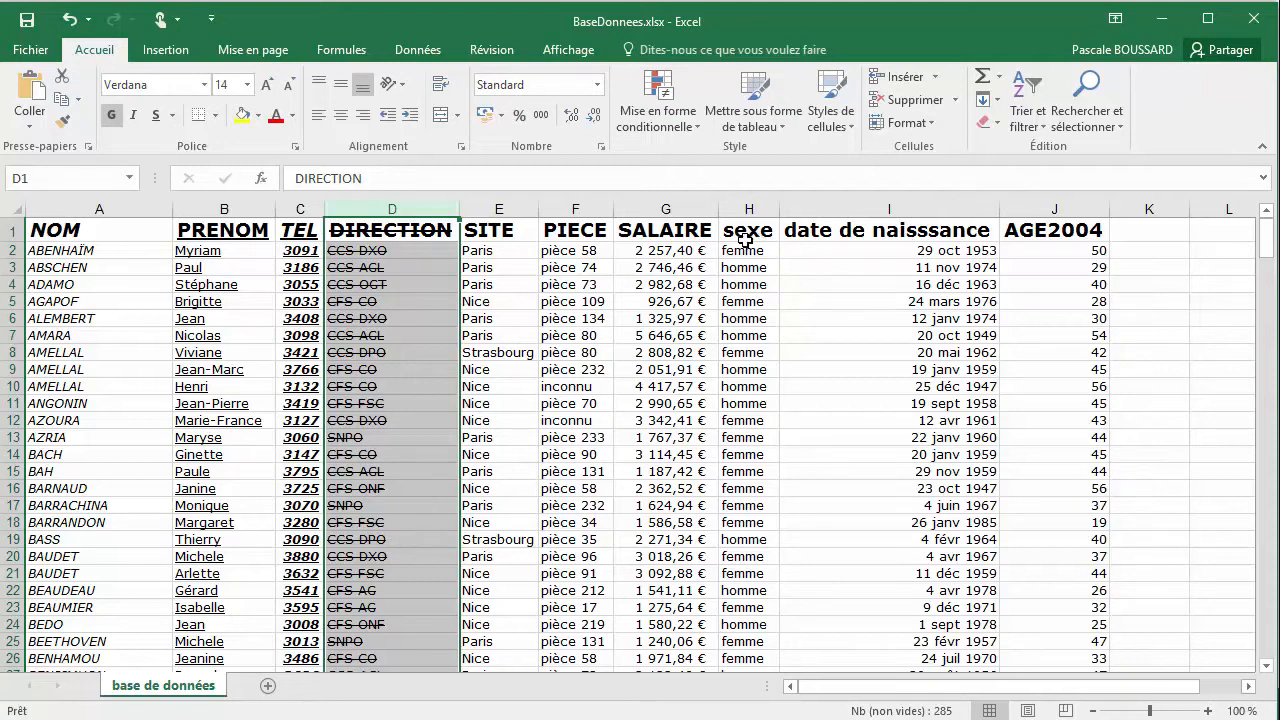
pyautogui.click(578, 230)
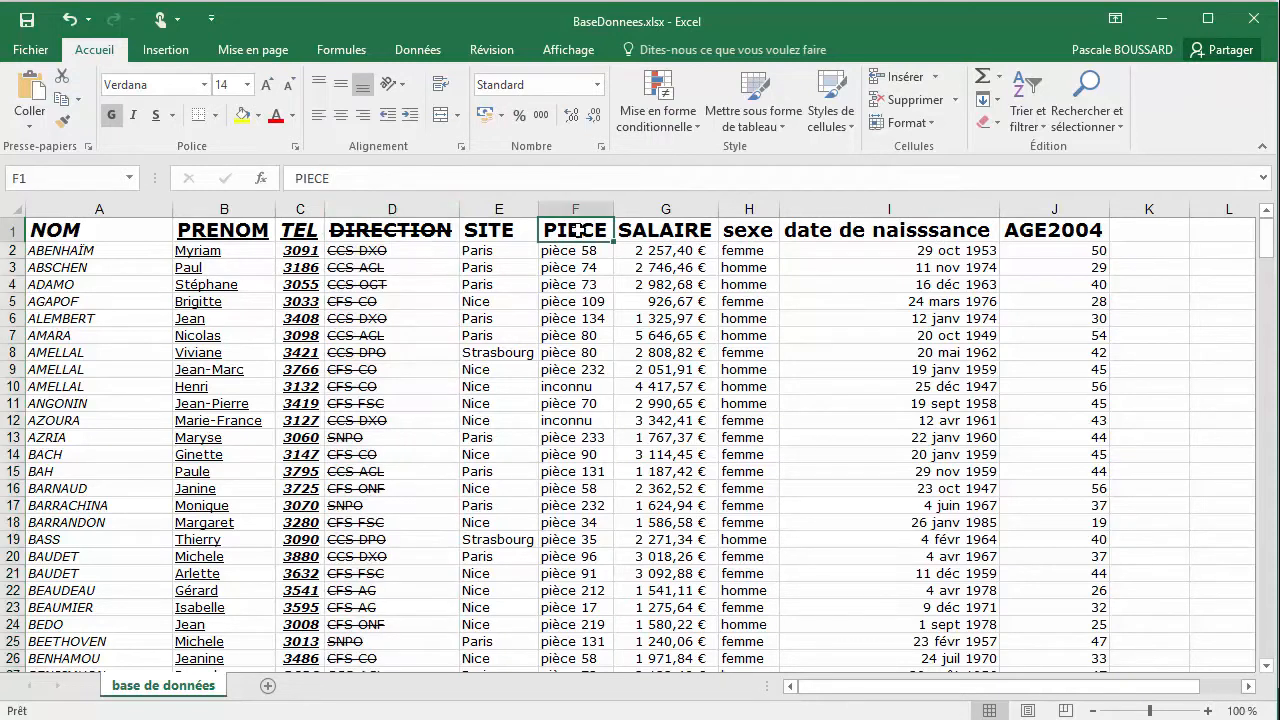
pyautogui.click(296, 150)
pyautogui.click(792, 706)
# Format only the digit 8 of "pièce 58" in cell F2 as superscript (Exposant) and commit the cell
pyautogui.click(586, 250)
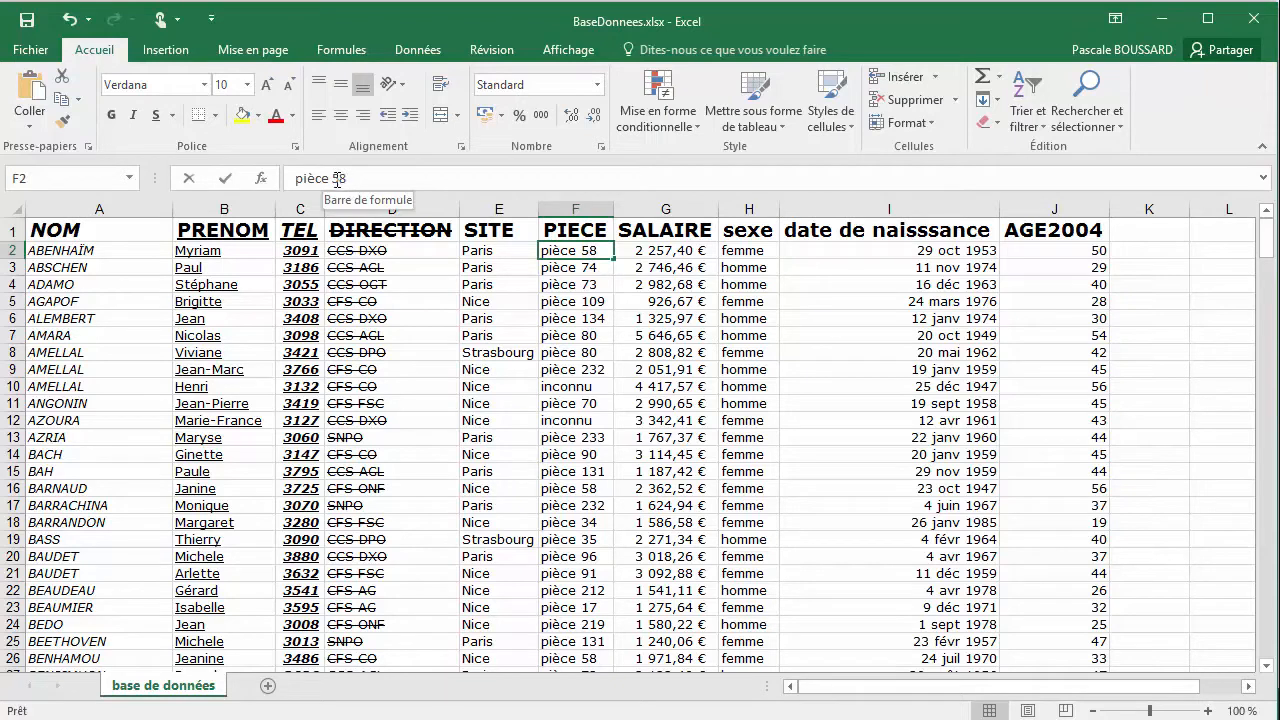
pyautogui.click(296, 147)
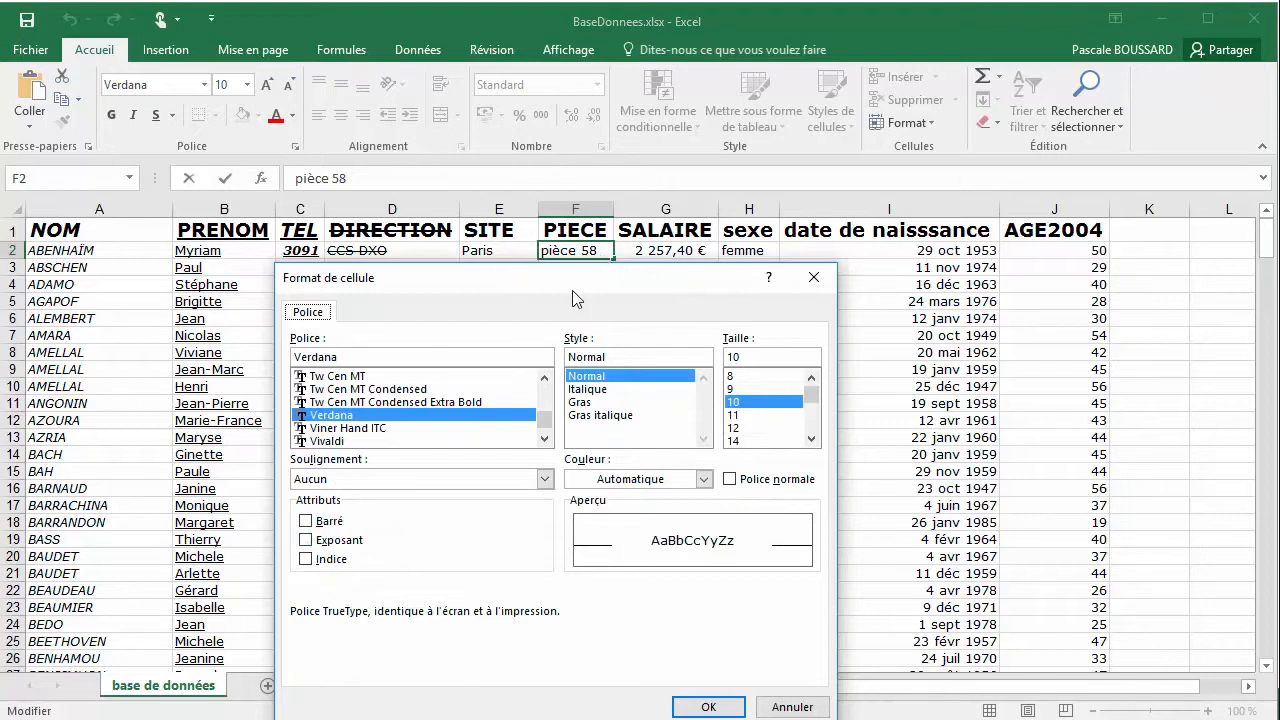
pyautogui.click(306, 540)
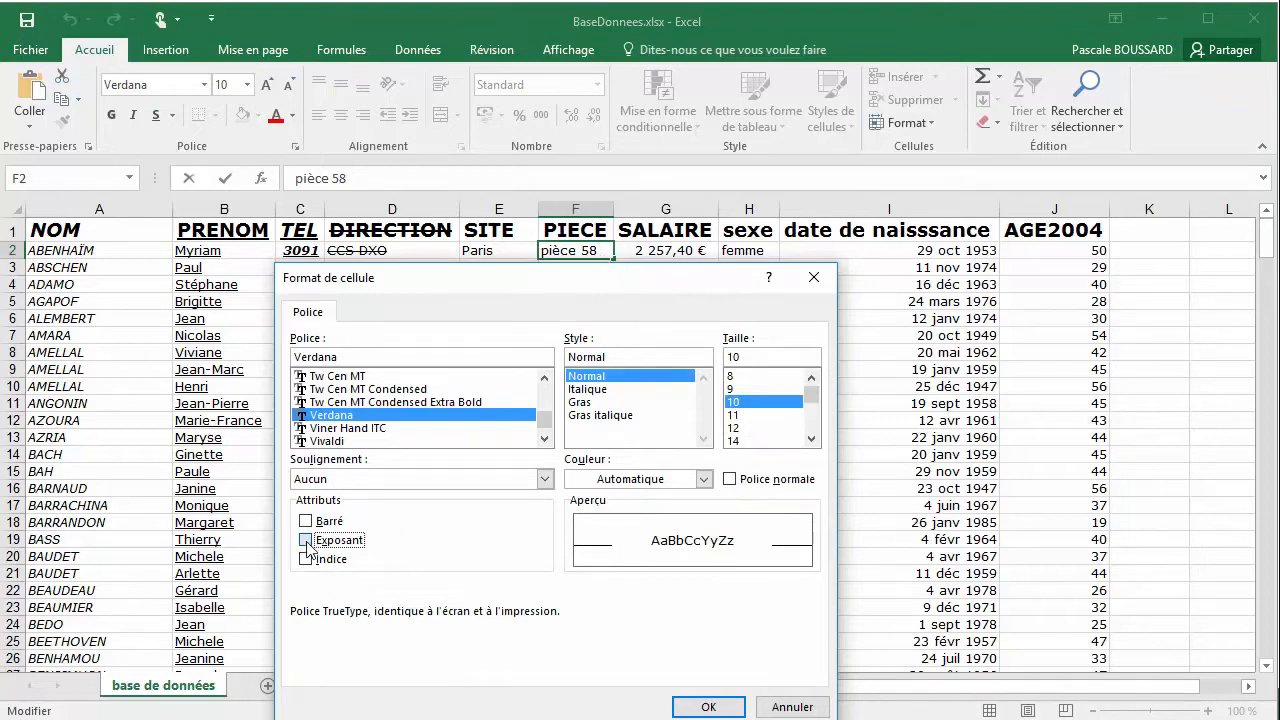
pyautogui.click(709, 708)
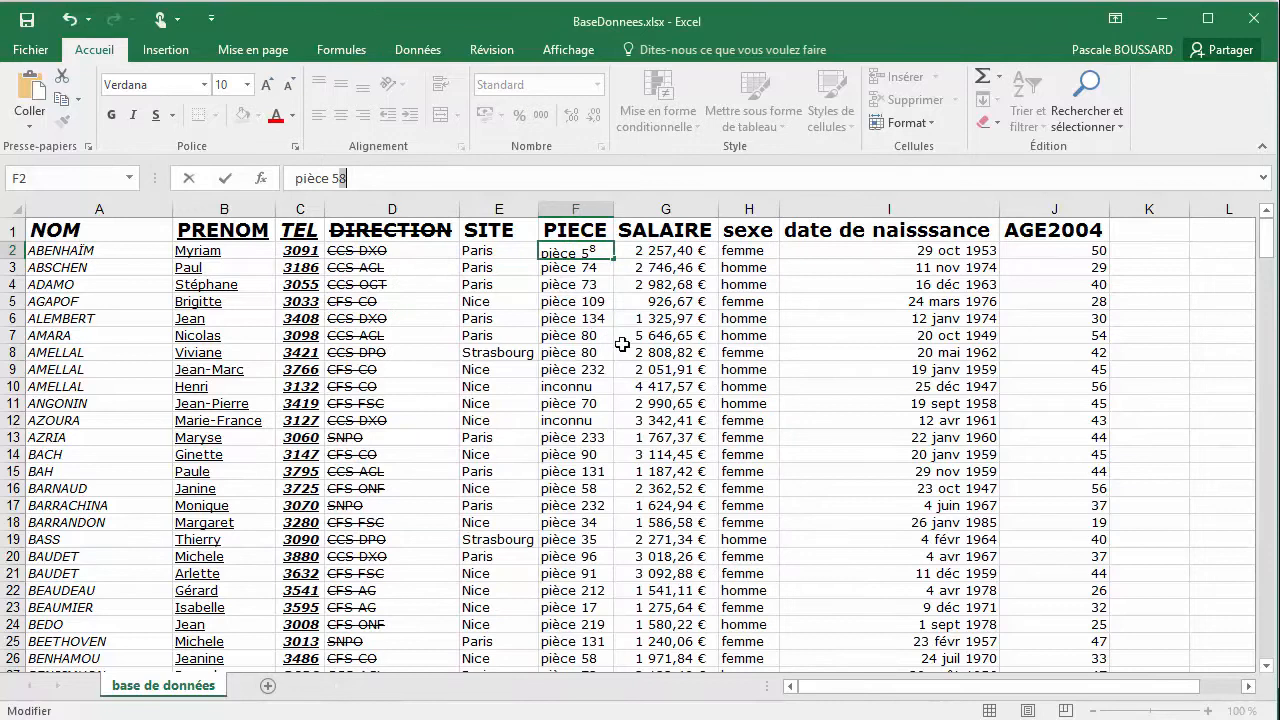
pyautogui.click(603, 268)
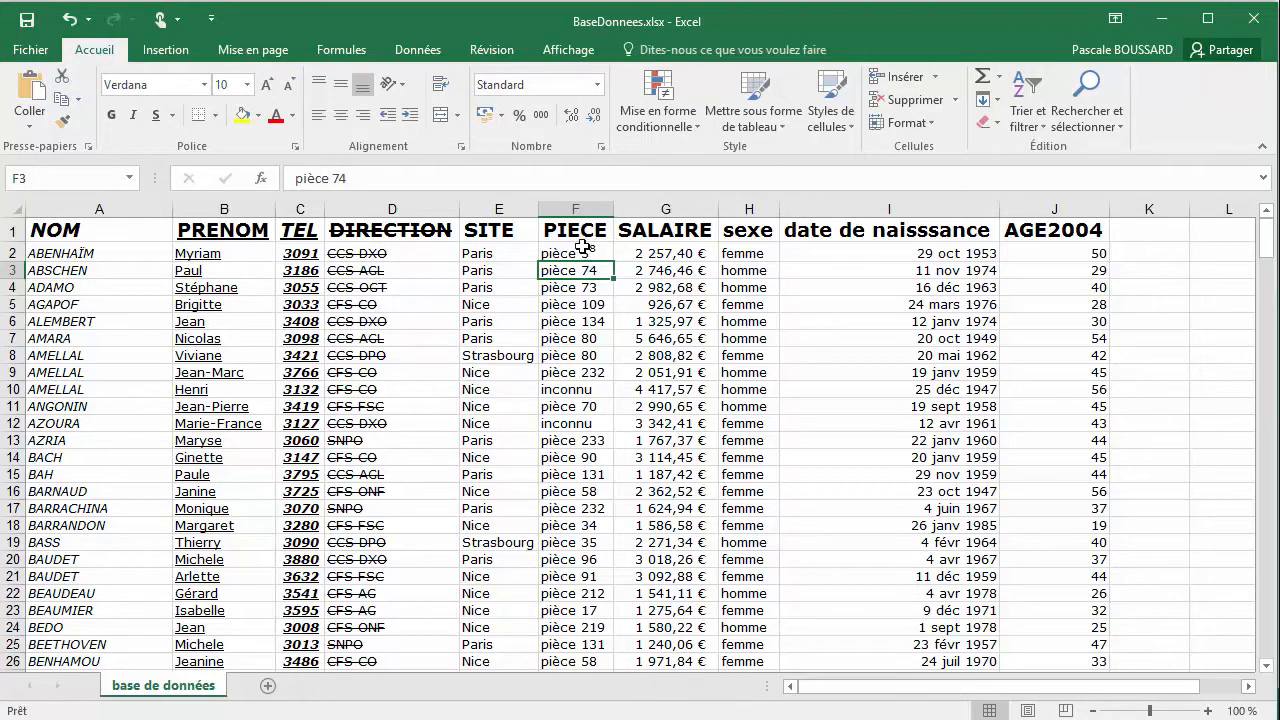
# Format only the digit 4 of "pièce 74" in cell F3 as subscript (Indice) and commit the cell
pyautogui.click(341, 179)
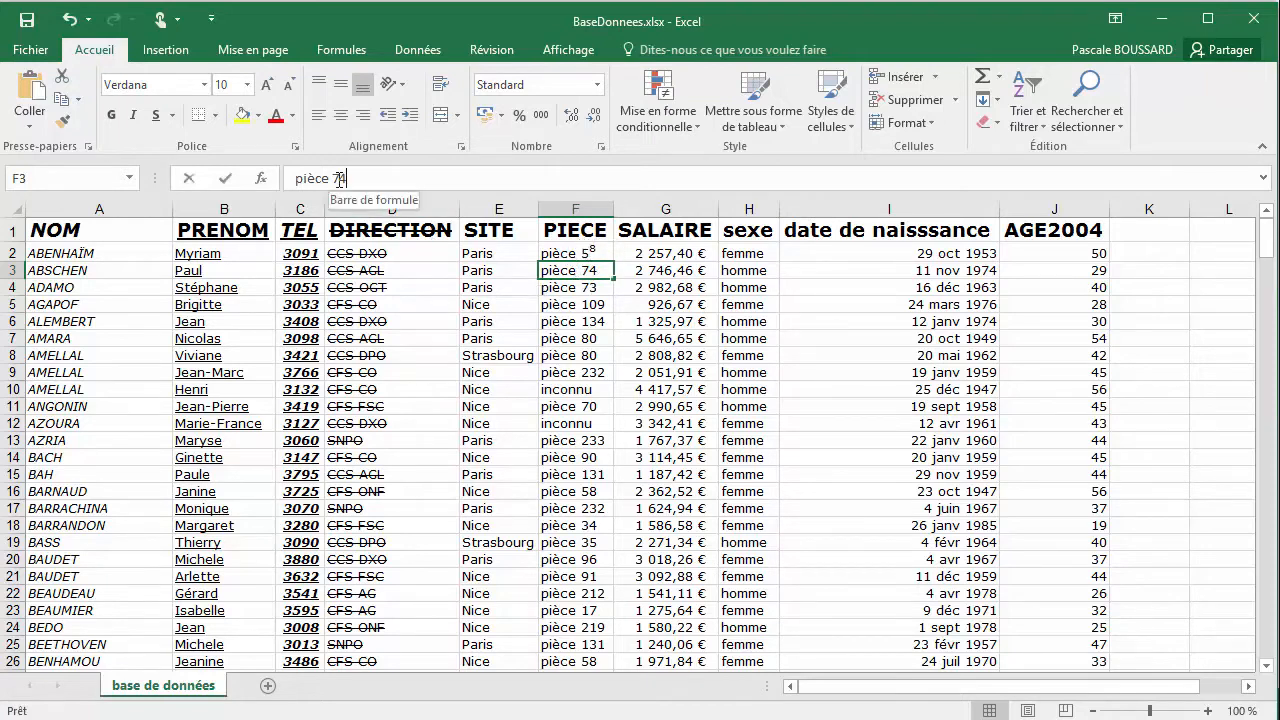
pyautogui.click(298, 152)
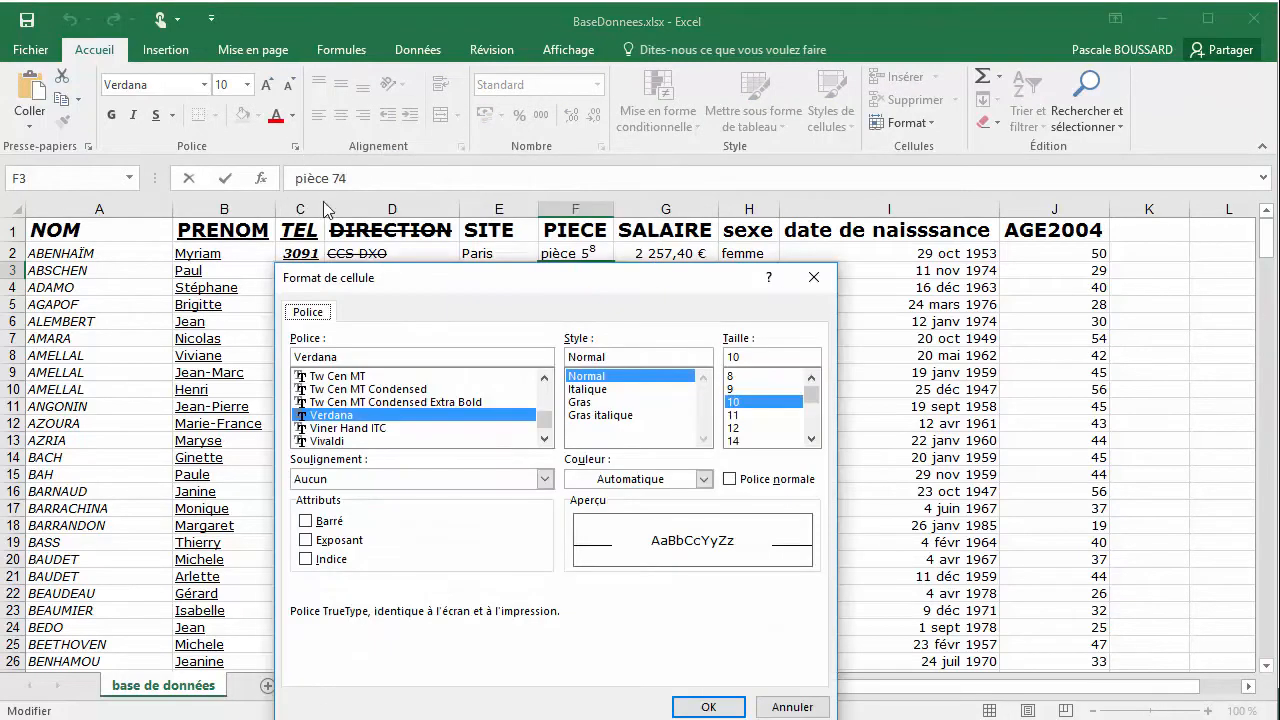
pyautogui.click(316, 560)
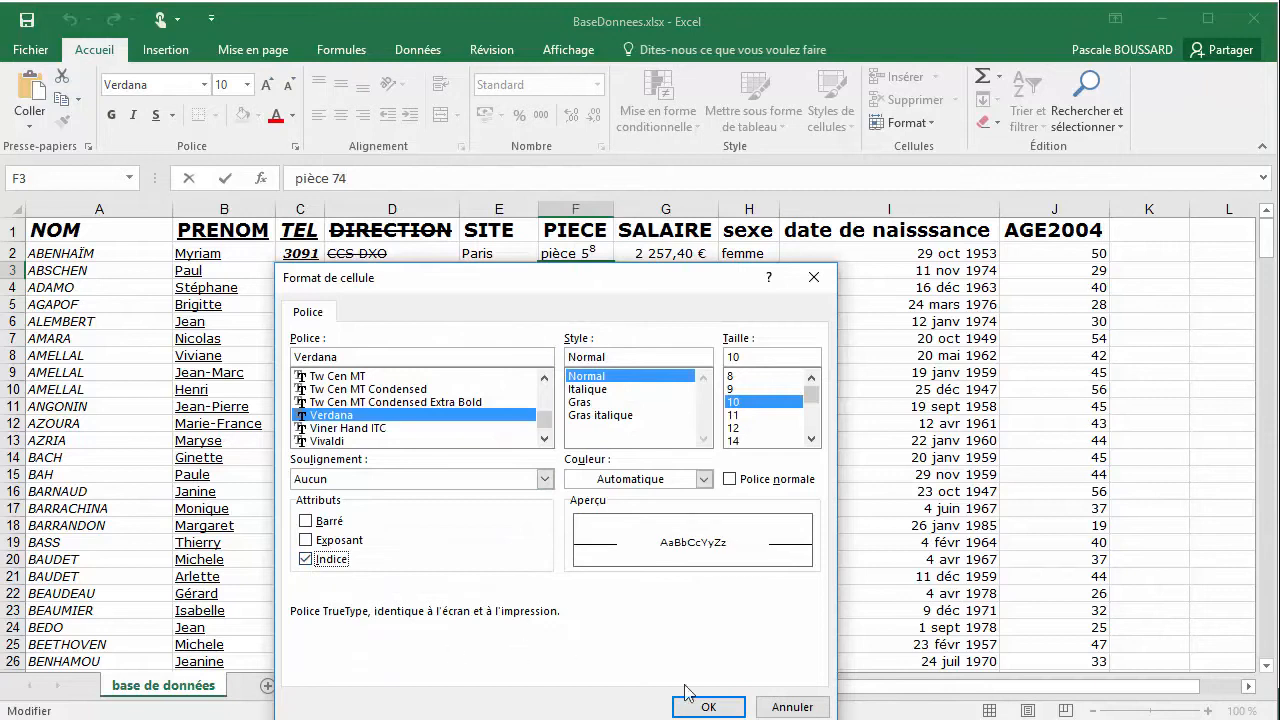
pyautogui.click(706, 708)
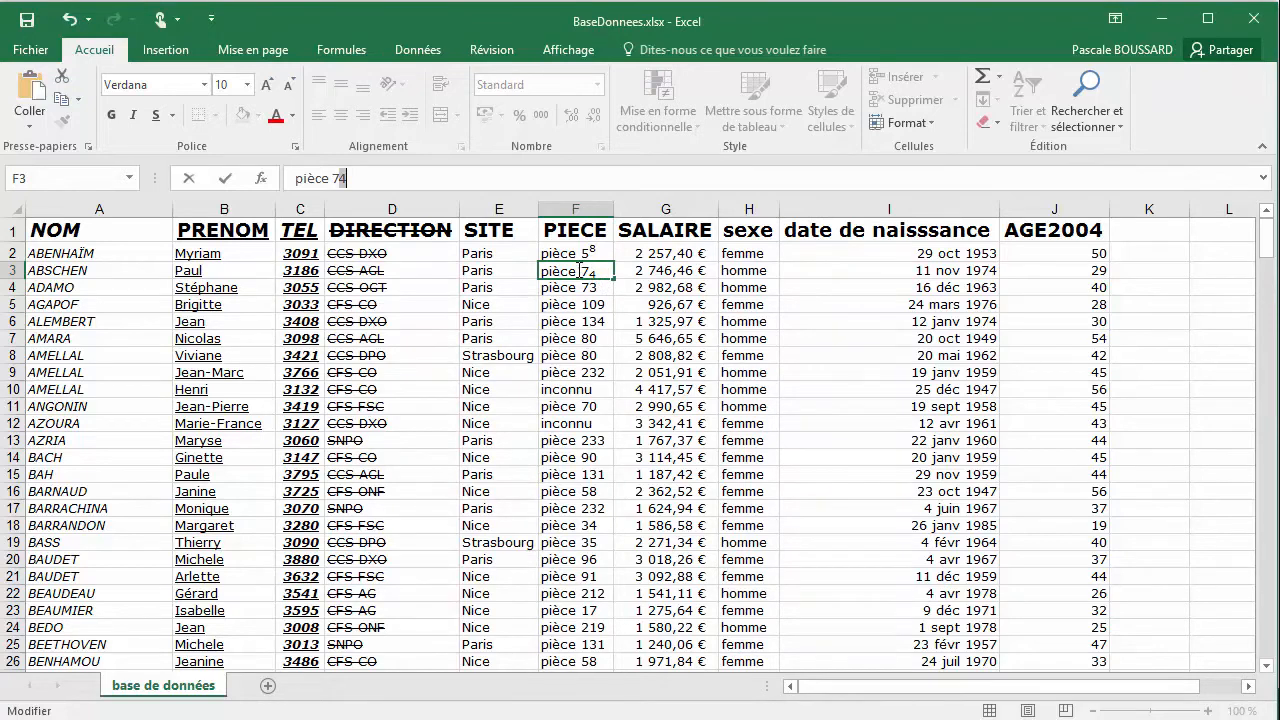
pyautogui.press('Return')
pyautogui.click(591, 251)
pyautogui.click(598, 276)
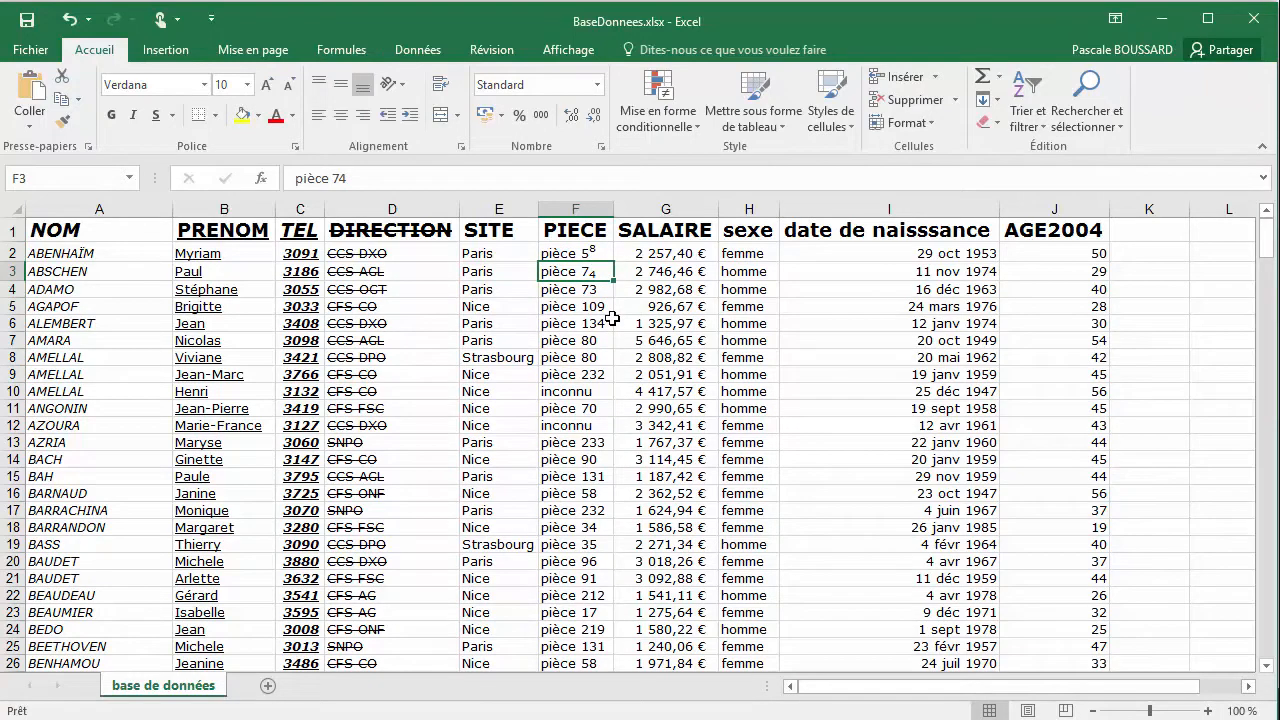
# Examine the underline styles offered in the font settings for cell F4, and close the dialog without changing anything
pyautogui.click(549, 290)
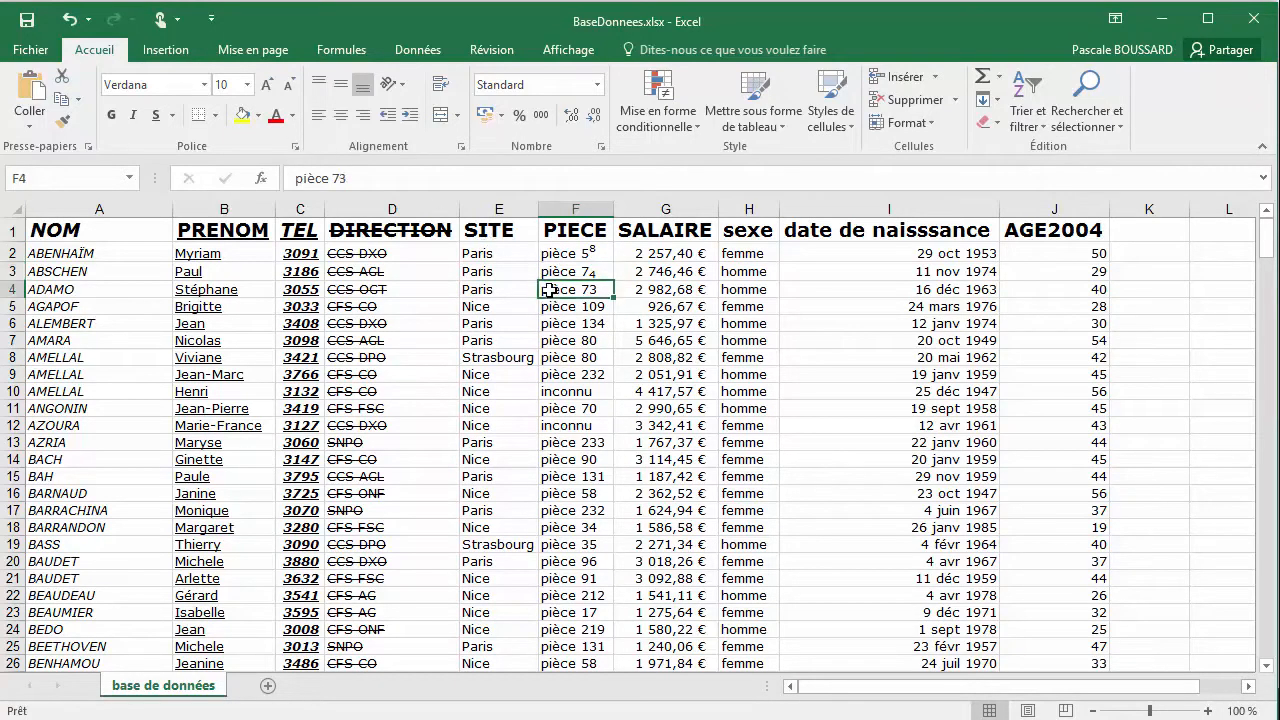
pyautogui.click(295, 147)
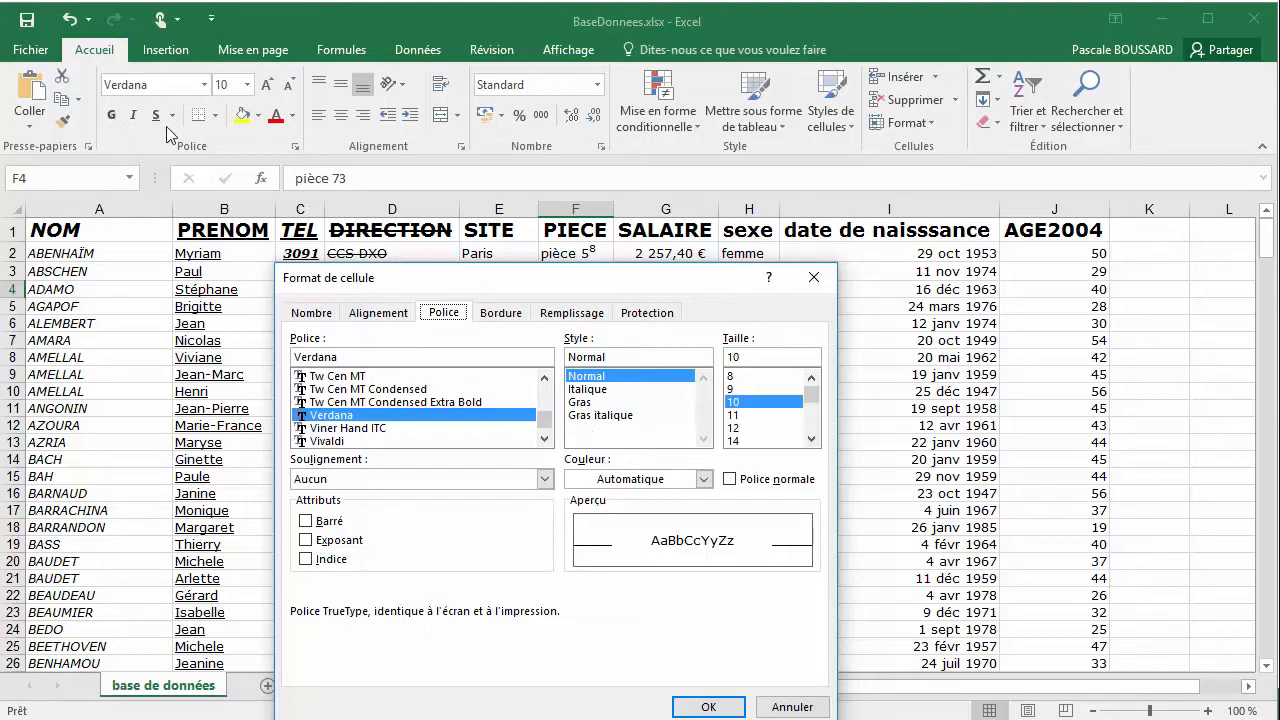
pyautogui.click(546, 479)
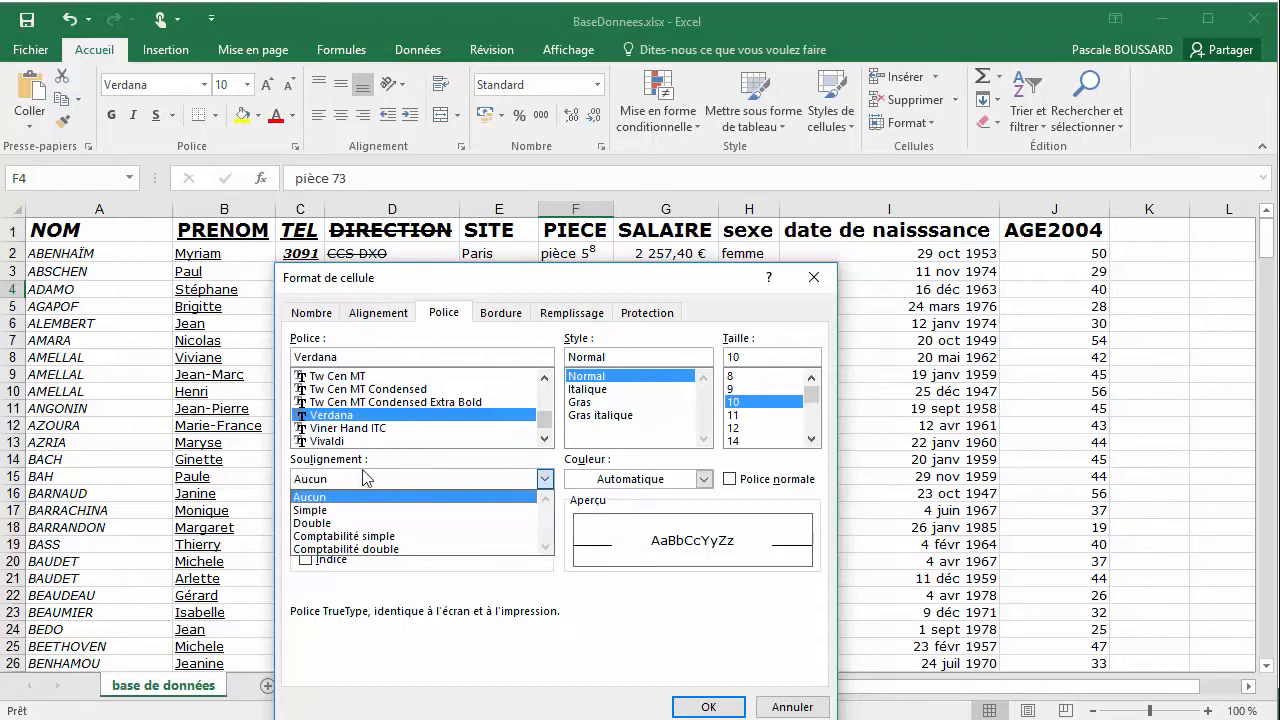
pyautogui.click(727, 711)
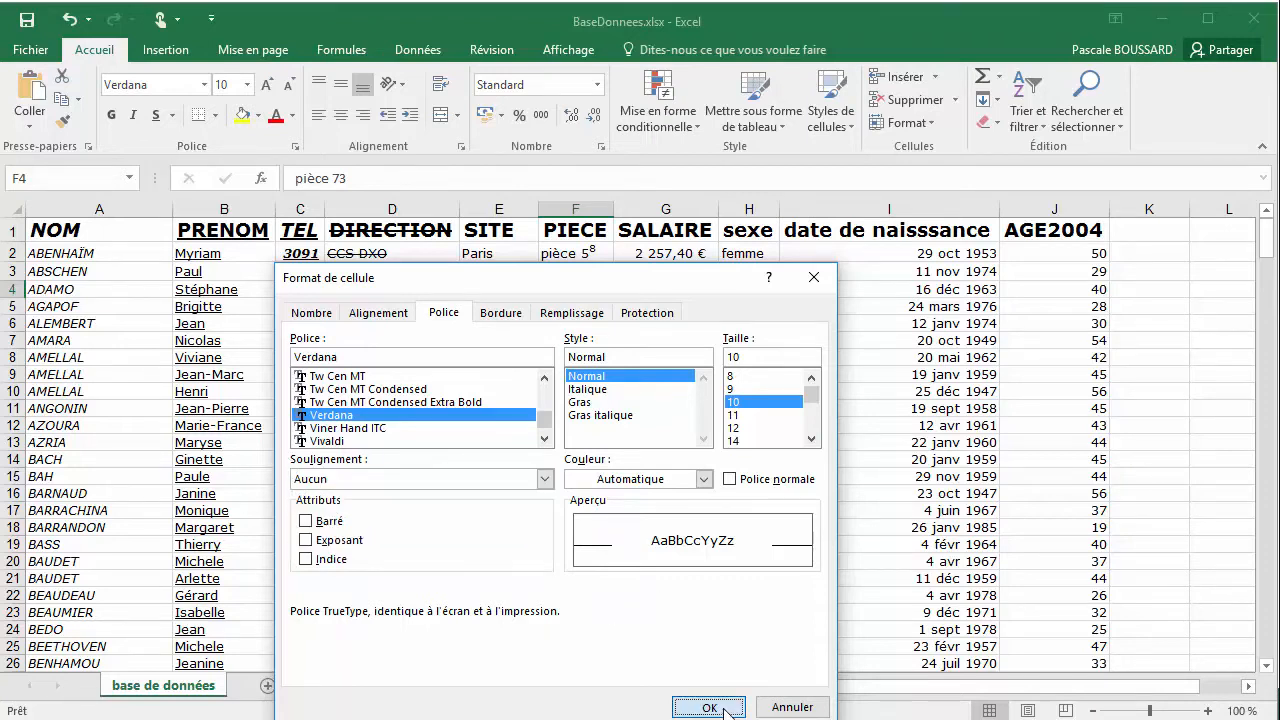
pyautogui.click(709, 708)
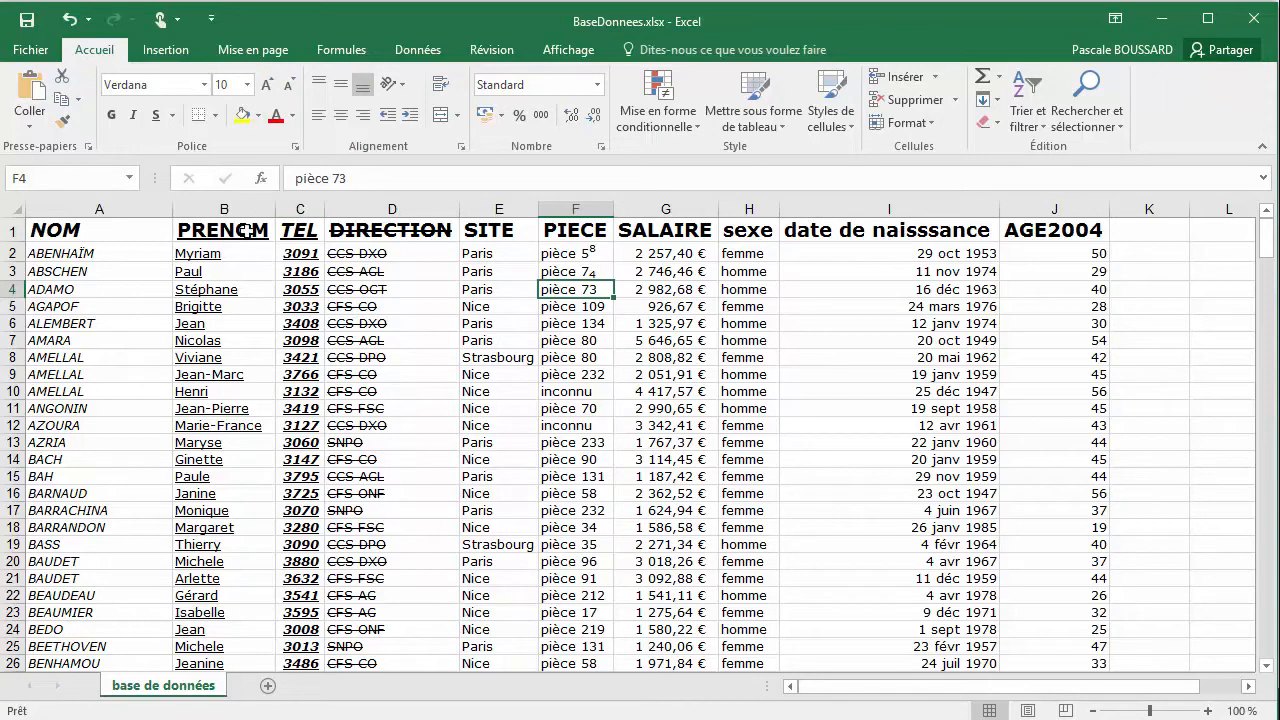
# Set the font colour of the whole NOM column (column A) to "Bleu gris, Texte 2, plus sombre 25 %"
pyautogui.click(85, 209)
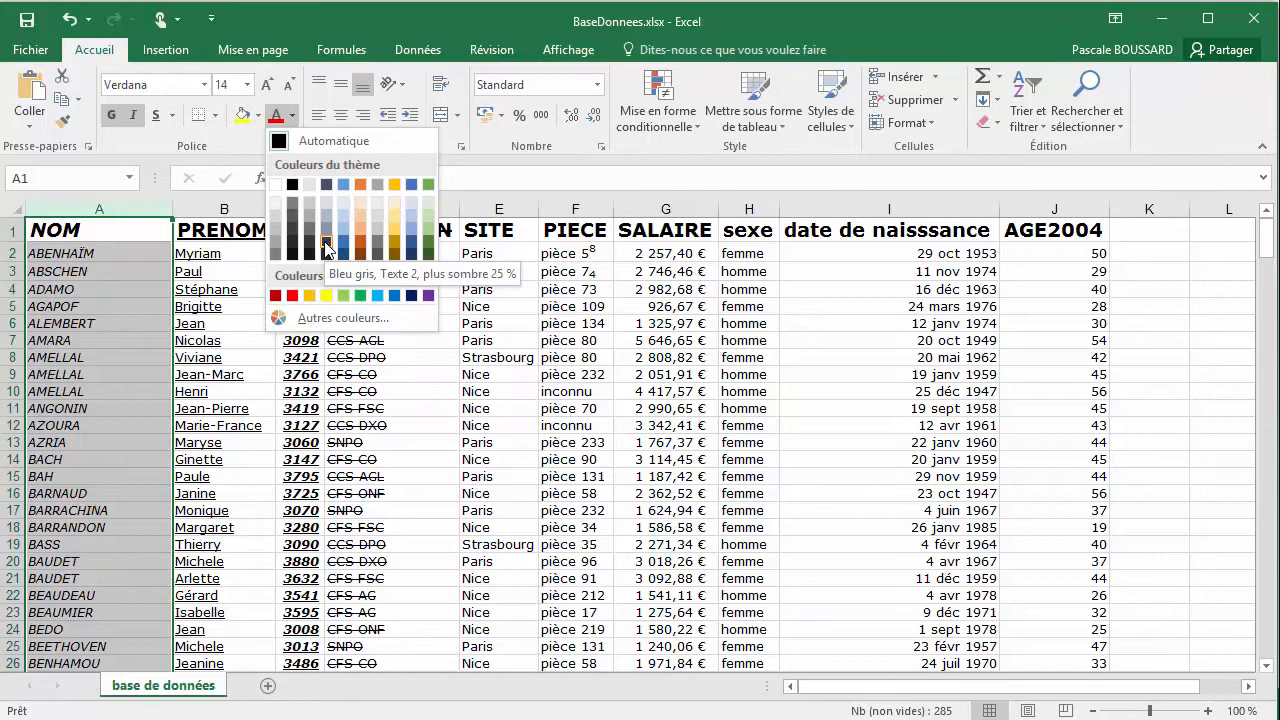
pyautogui.click(326, 247)
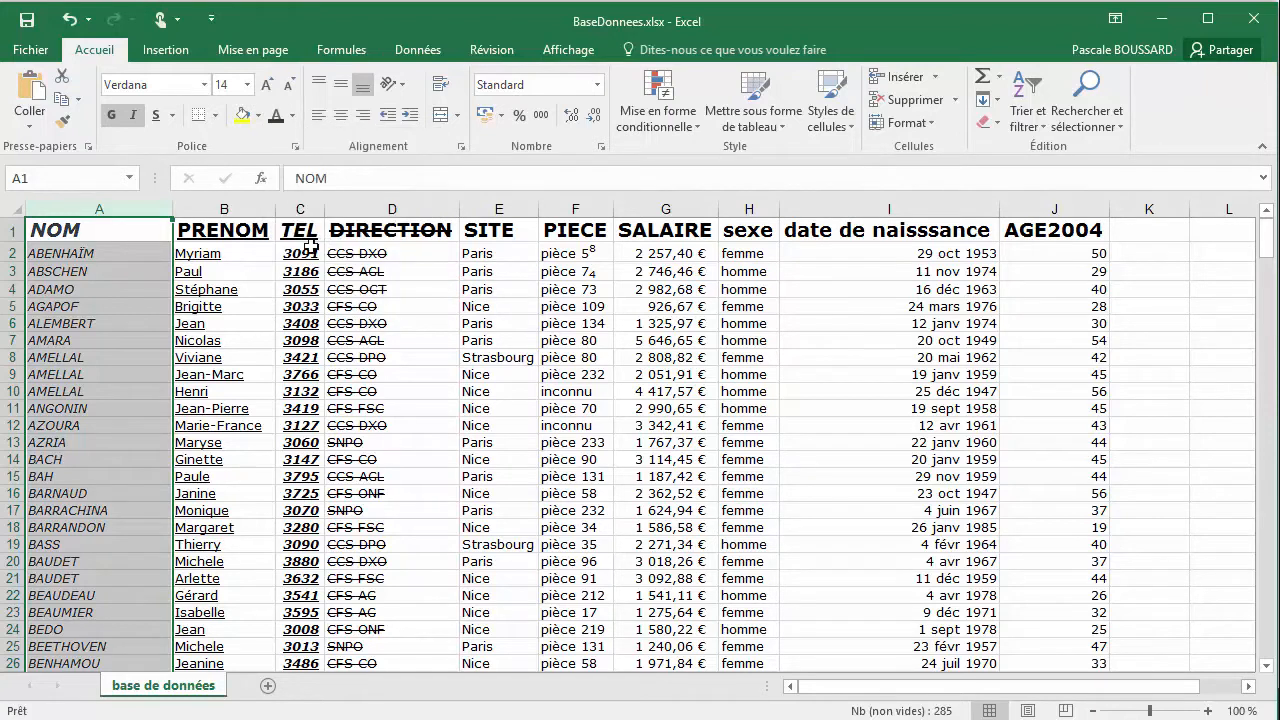
pyautogui.click(116, 229)
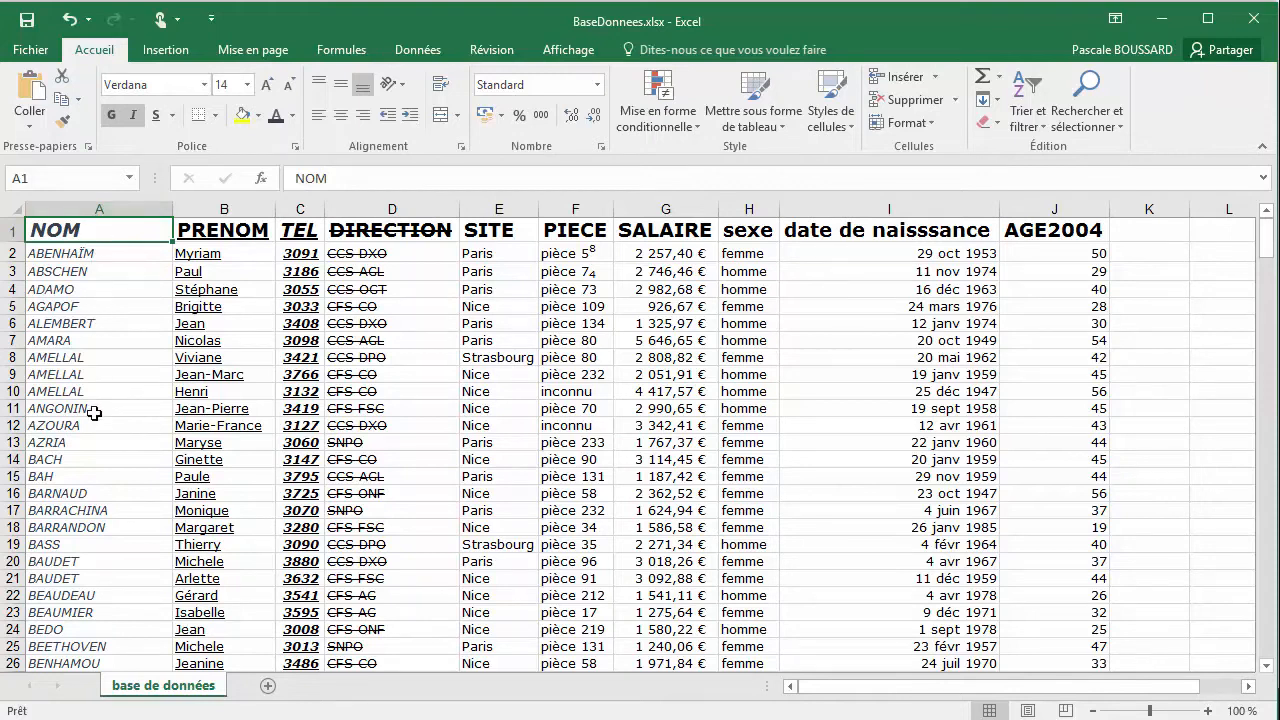
# Set the font colour of the whole PRENOM column (column B) to "Or, Accentuation4, plus clair 40 %"
pyautogui.click(221, 209)
pyautogui.click(292, 115)
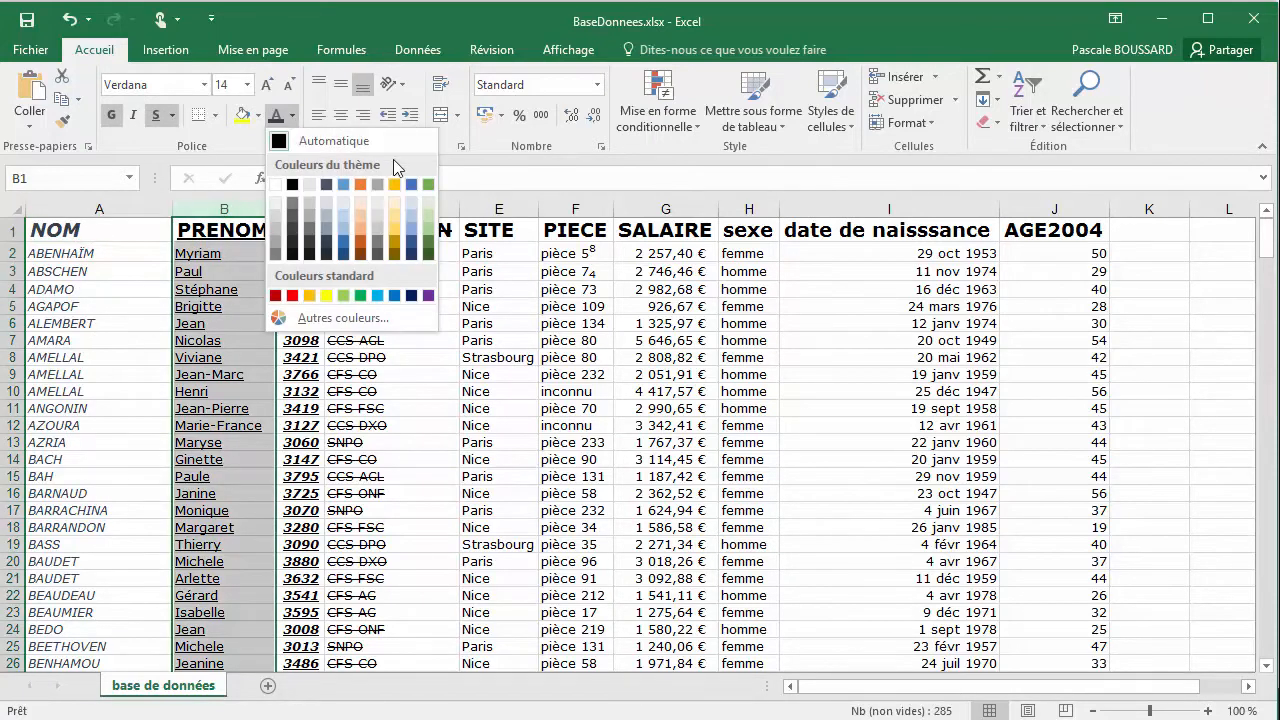
pyautogui.click(395, 231)
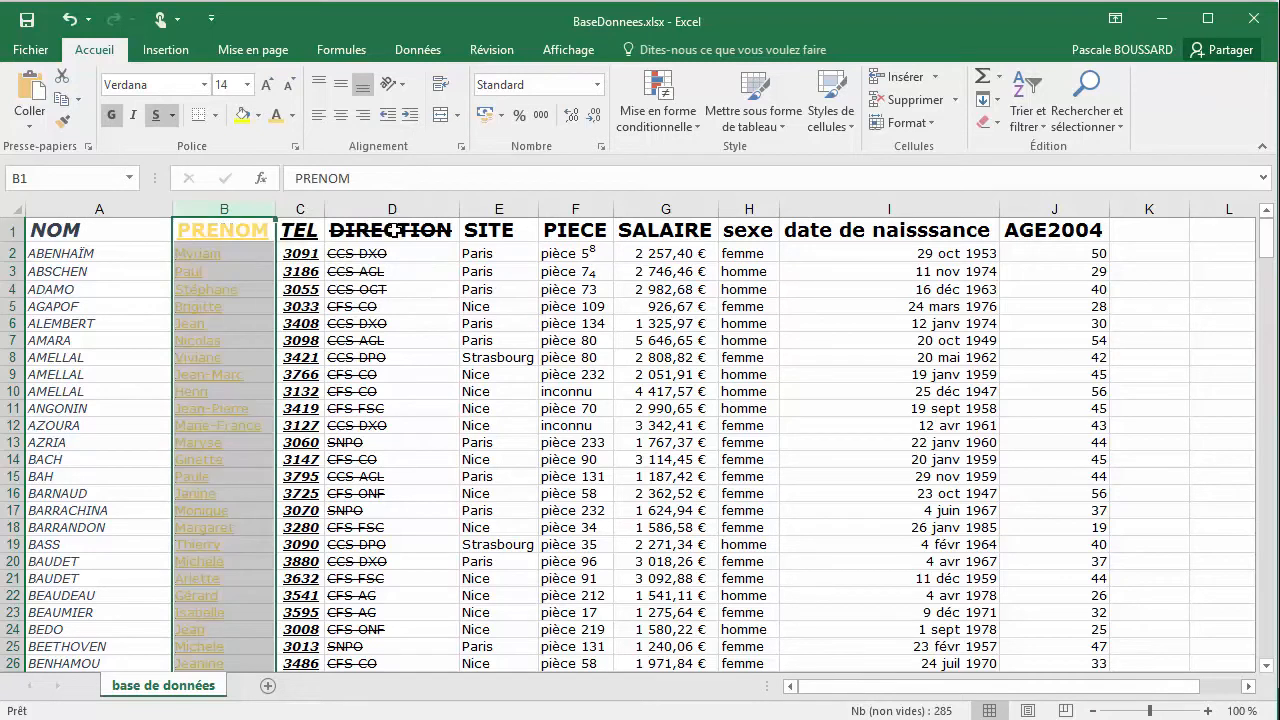
# Set the font colour of the whole TEL column (column C) to the dark green theme colour
pyautogui.click(289, 236)
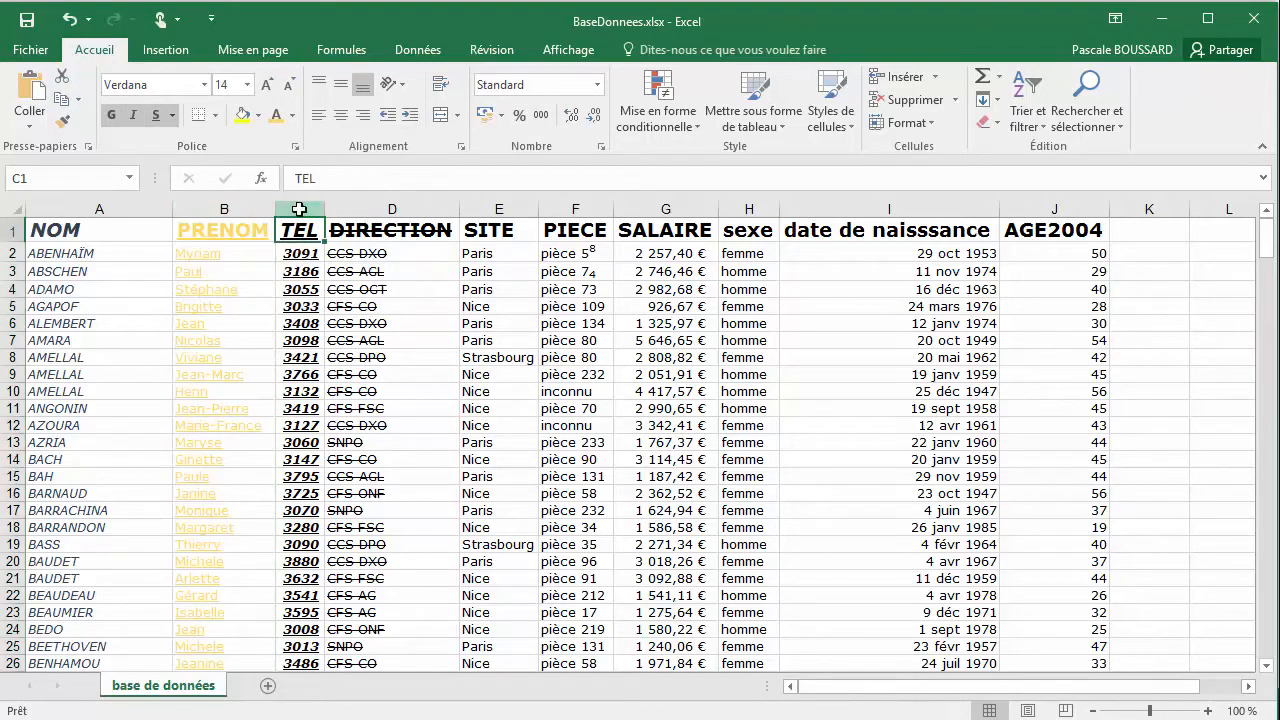
pyautogui.click(299, 209)
pyautogui.click(292, 115)
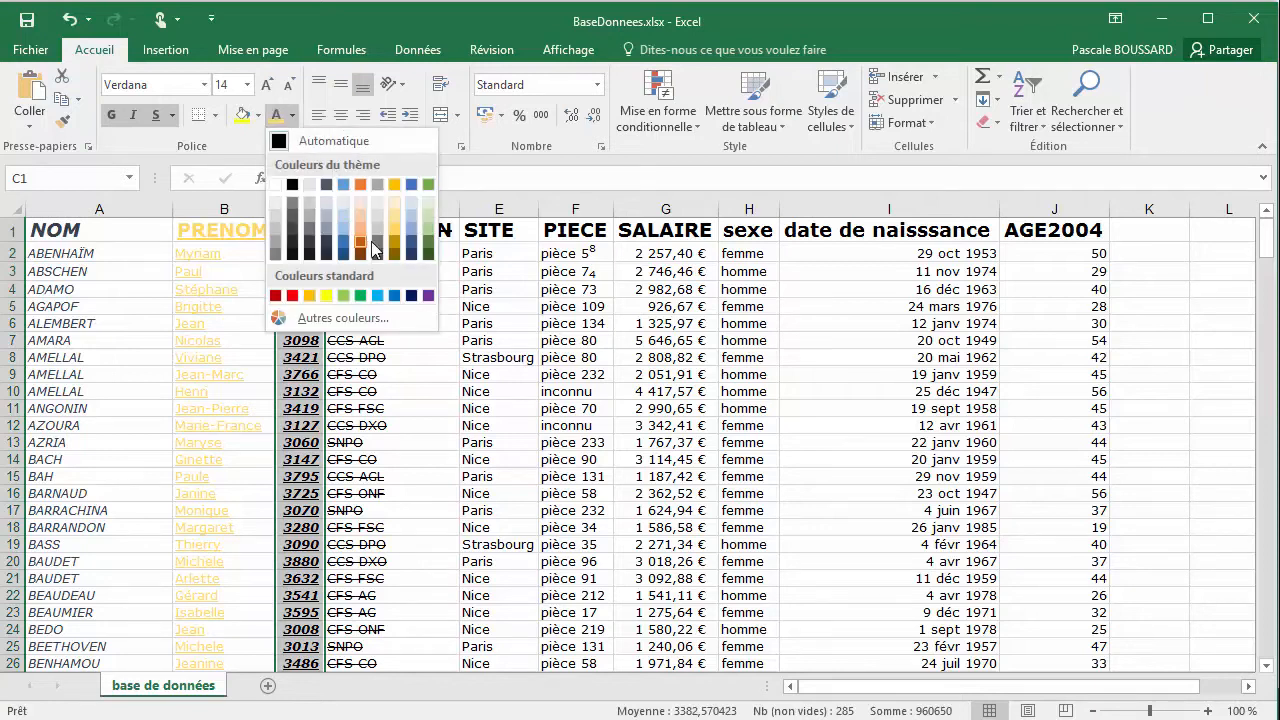
pyautogui.click(423, 245)
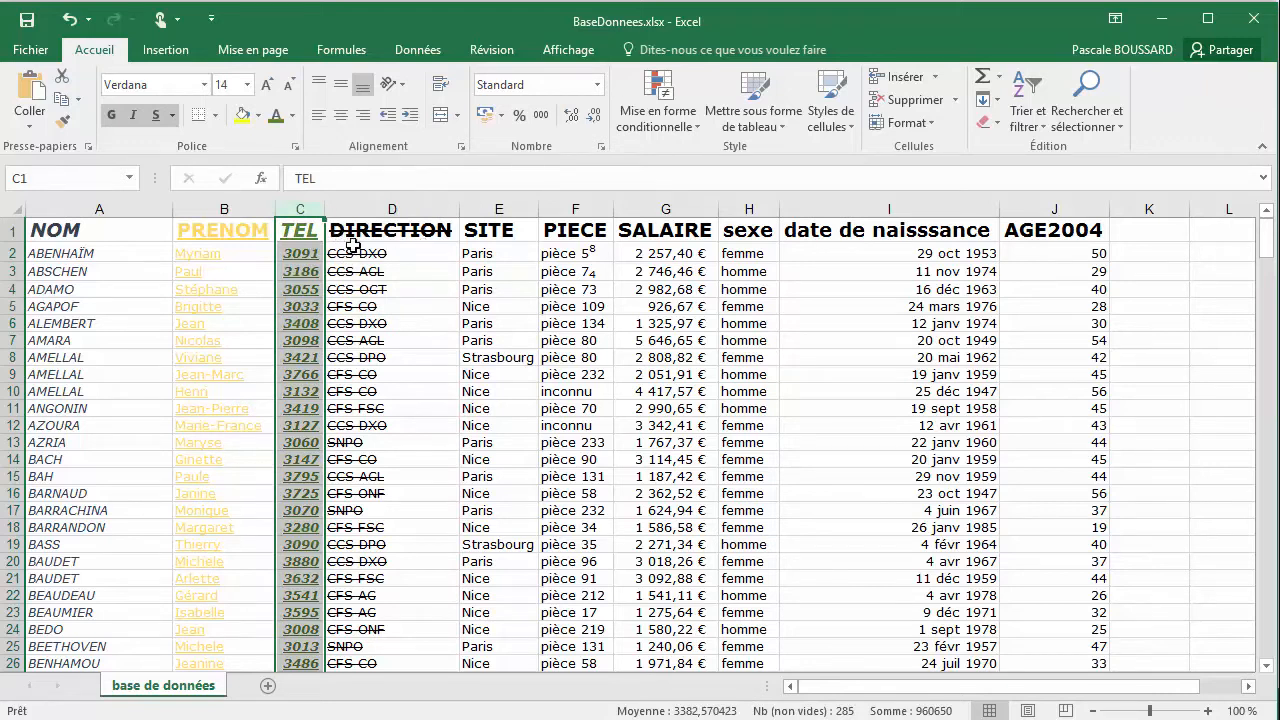
pyautogui.click(302, 231)
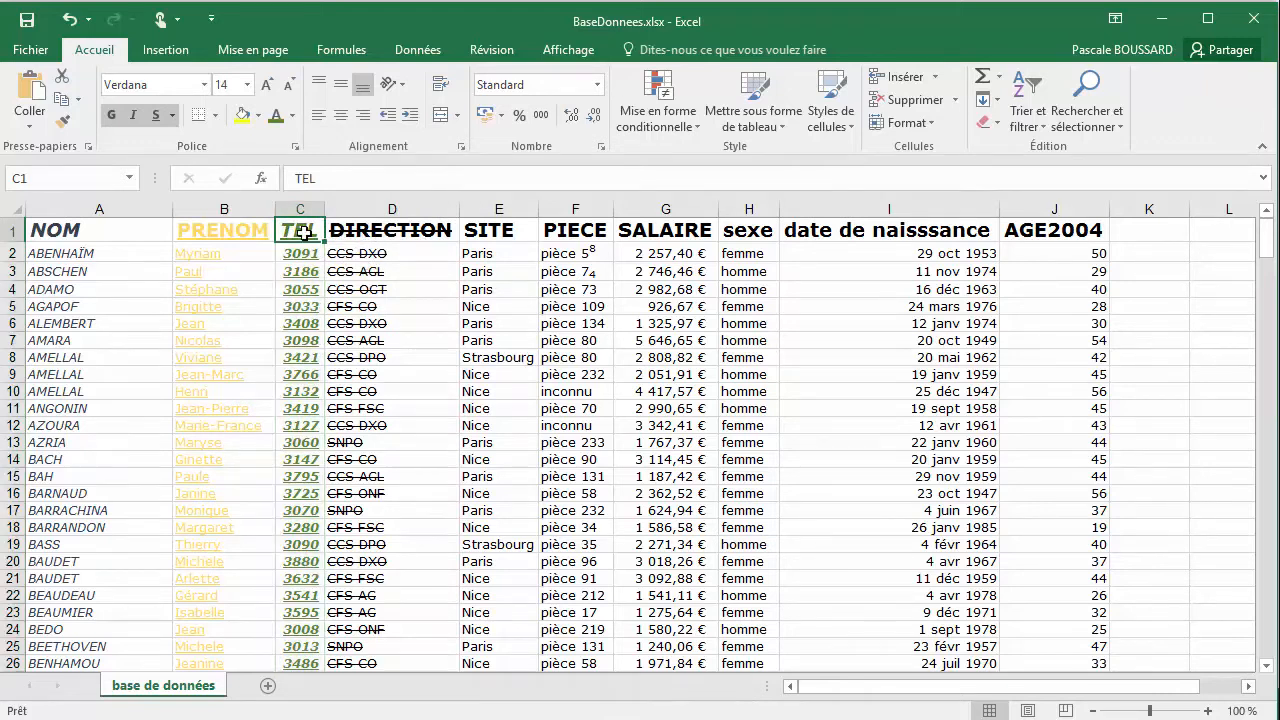
pyautogui.click(222, 229)
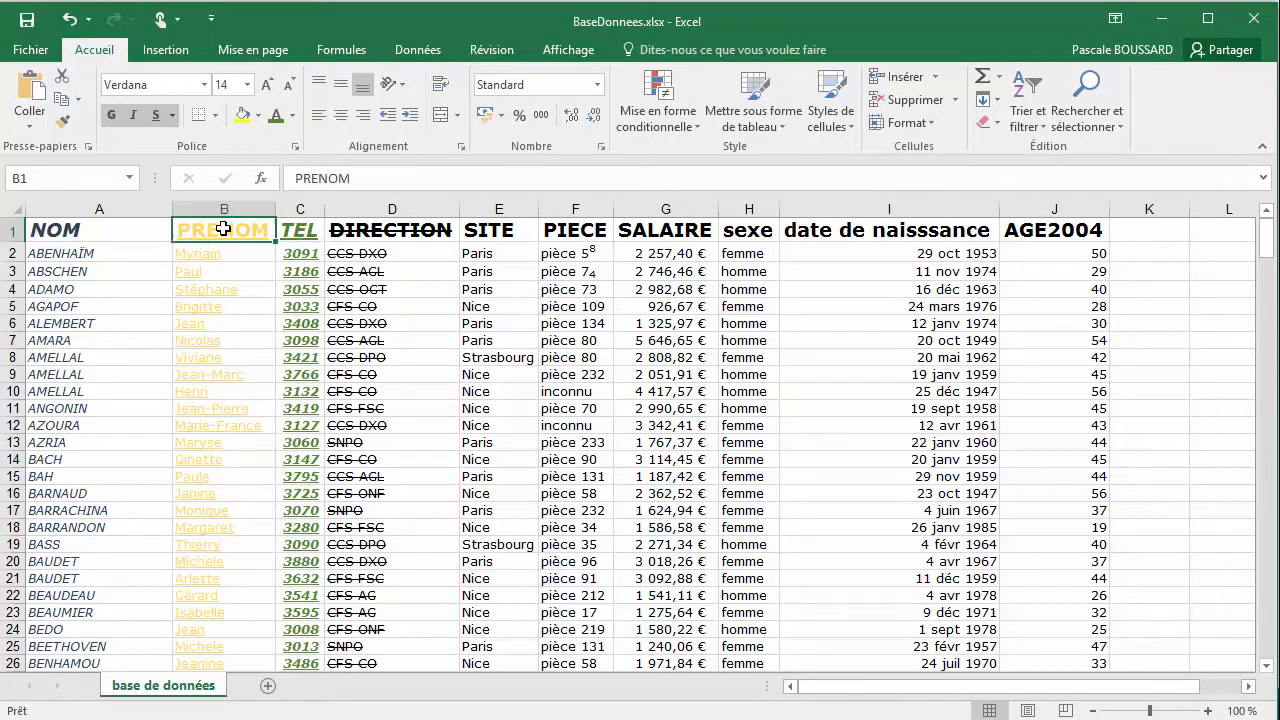
# Set the font colour of the whole DIRECTION column (column D) to the standard light blue
pyautogui.click(388, 209)
pyautogui.click(293, 116)
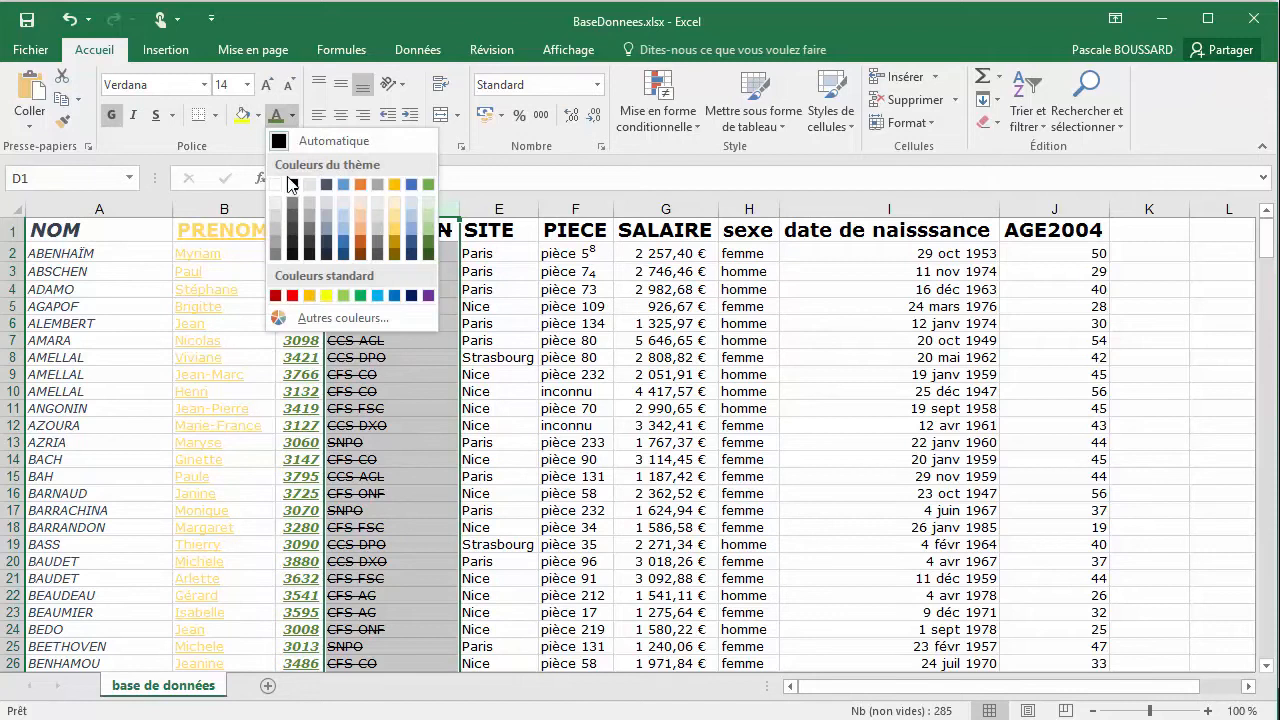
pyautogui.click(378, 296)
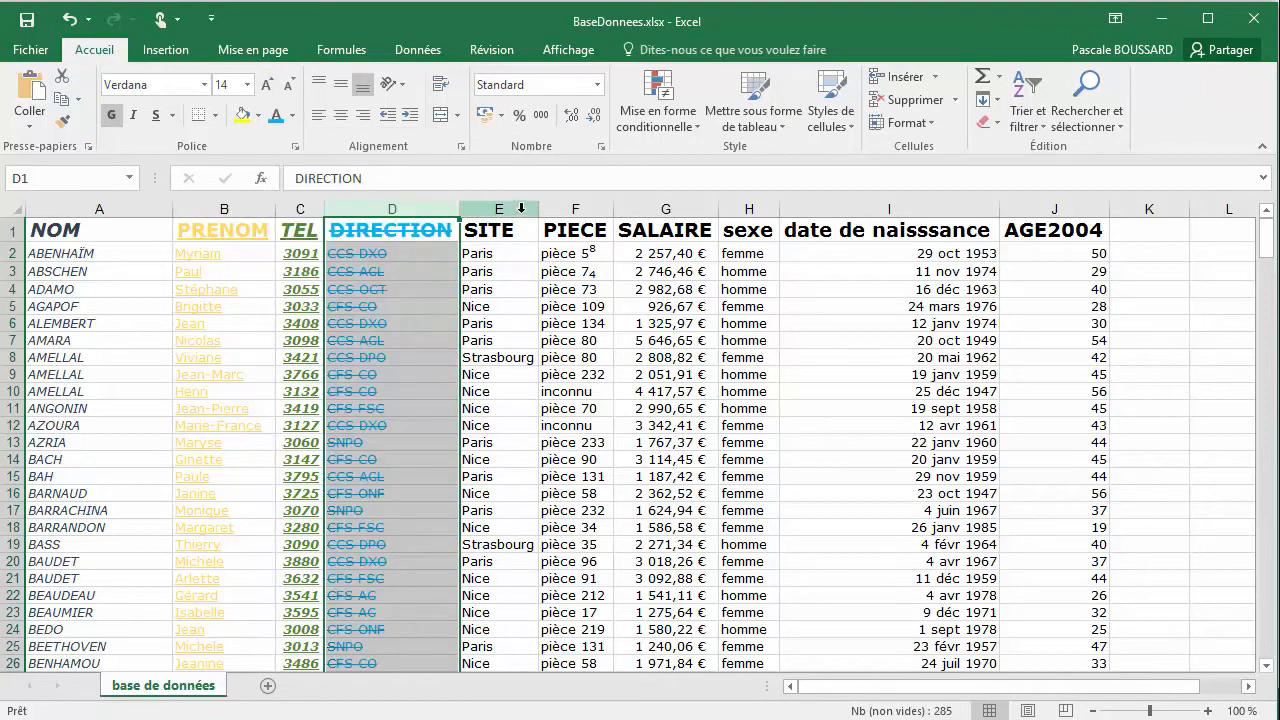
# Colour the text of the whole SITE column (column E) magenta, choosing it from the additional standard colours
pyautogui.click(500, 209)
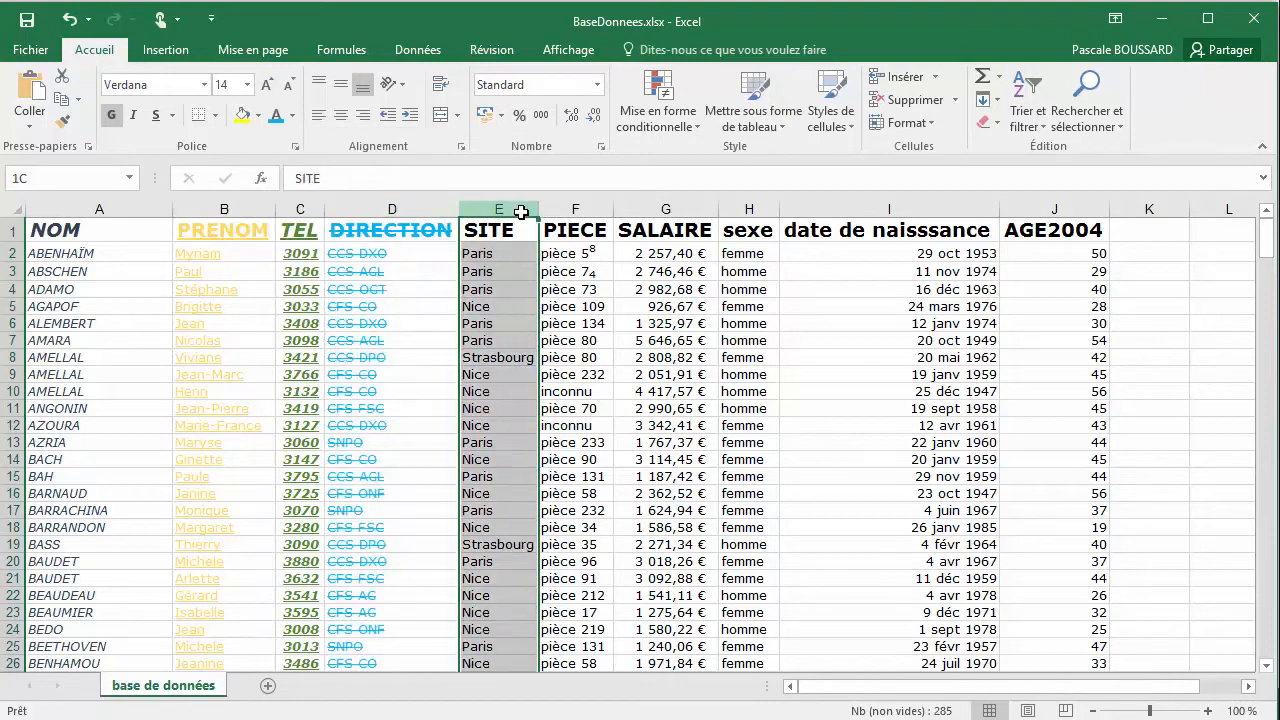
pyautogui.click(292, 115)
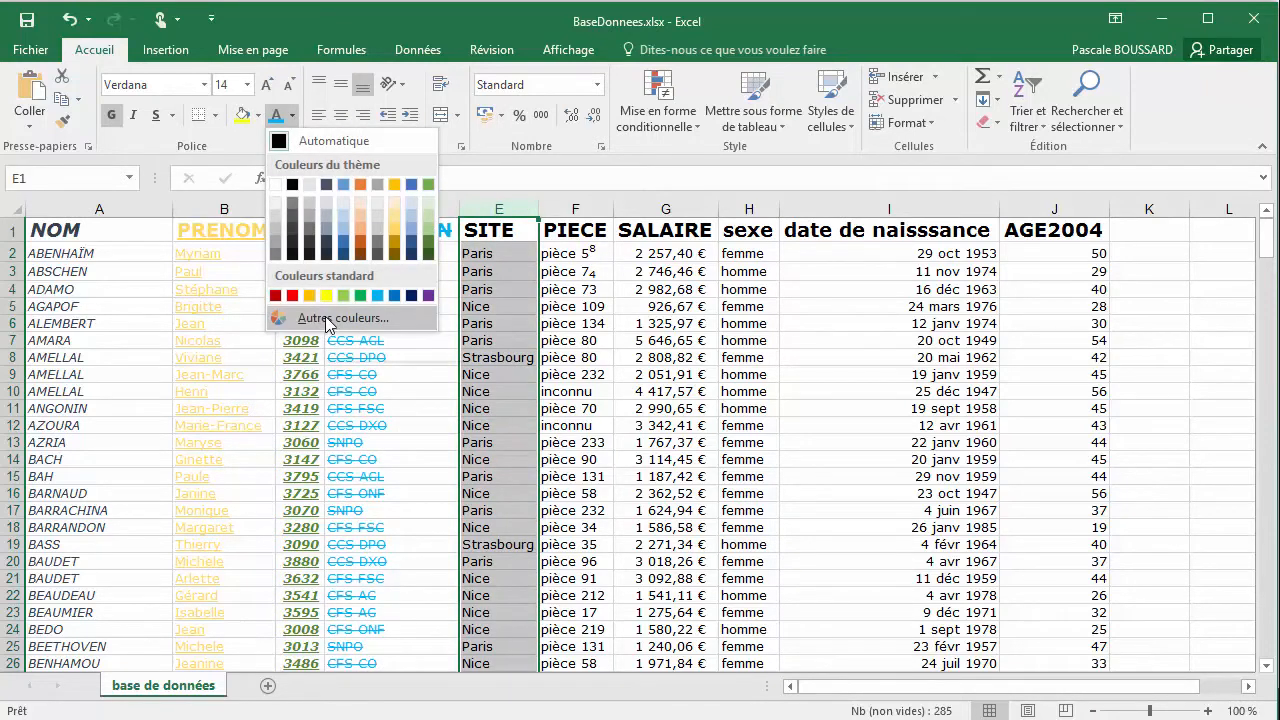
pyautogui.click(326, 320)
pyautogui.moveTo(518, 341); pyautogui.dragTo(250, 218)
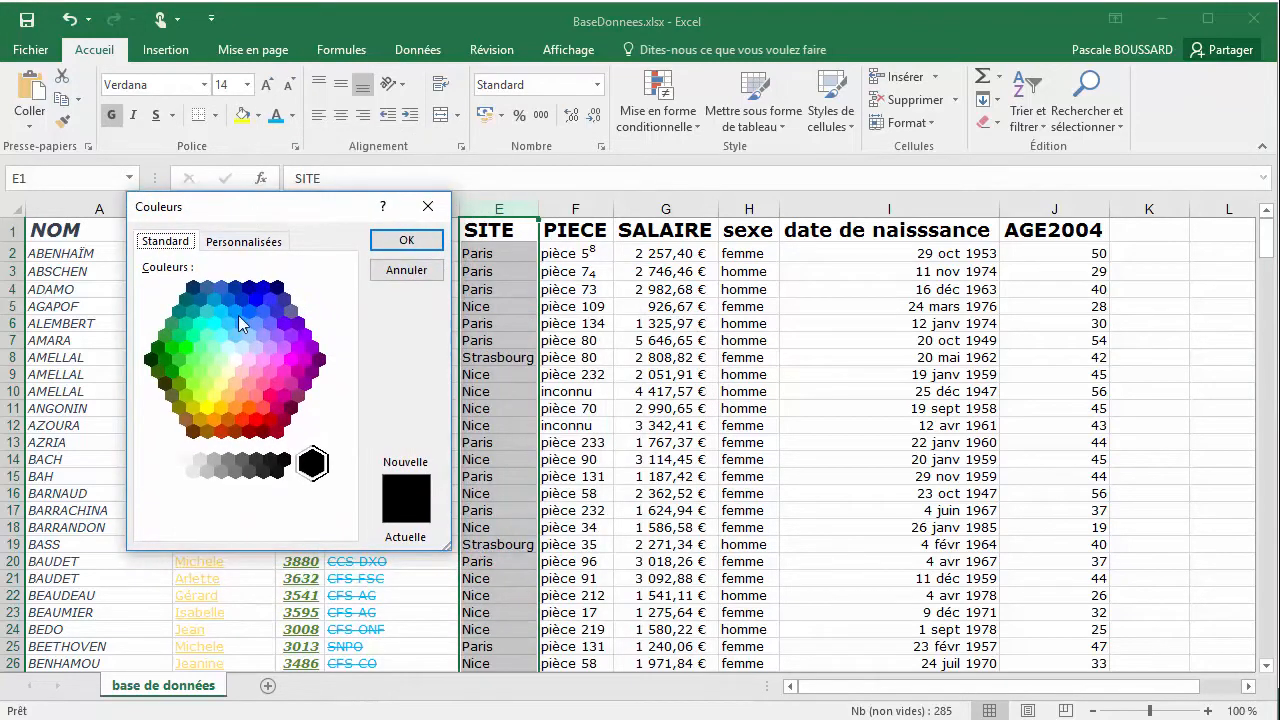
pyautogui.click(290, 359)
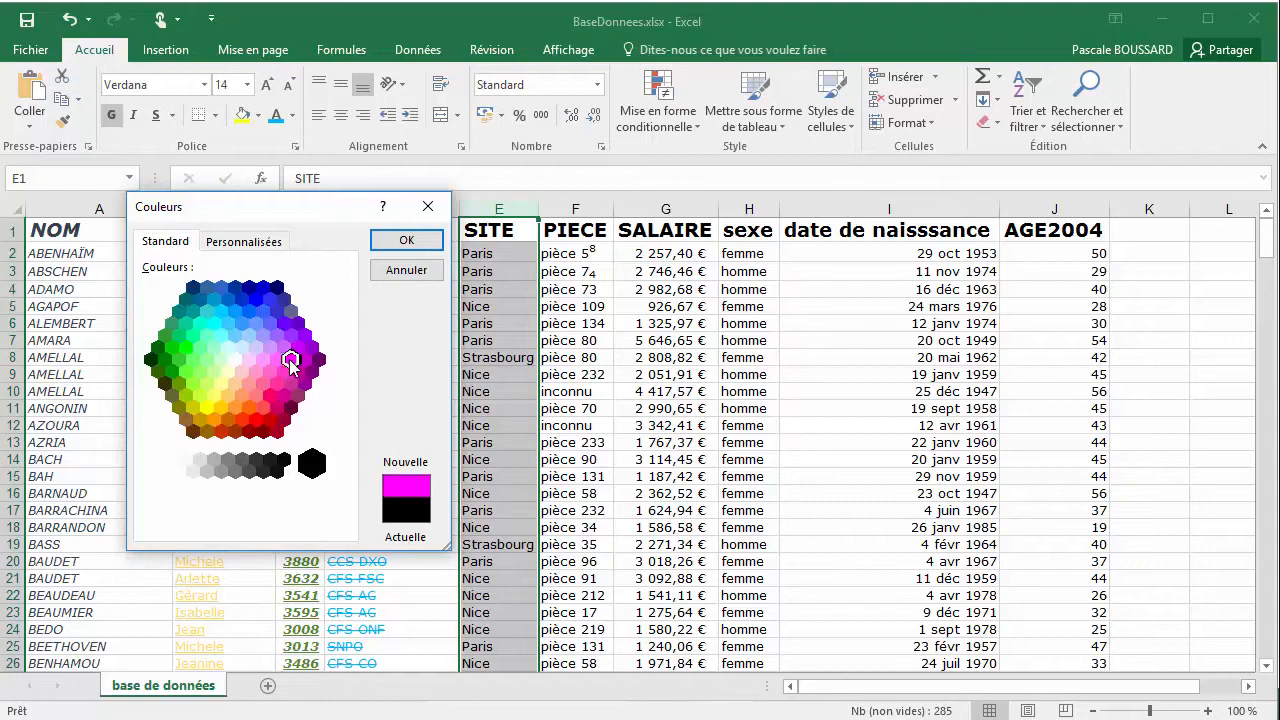
pyautogui.click(406, 240)
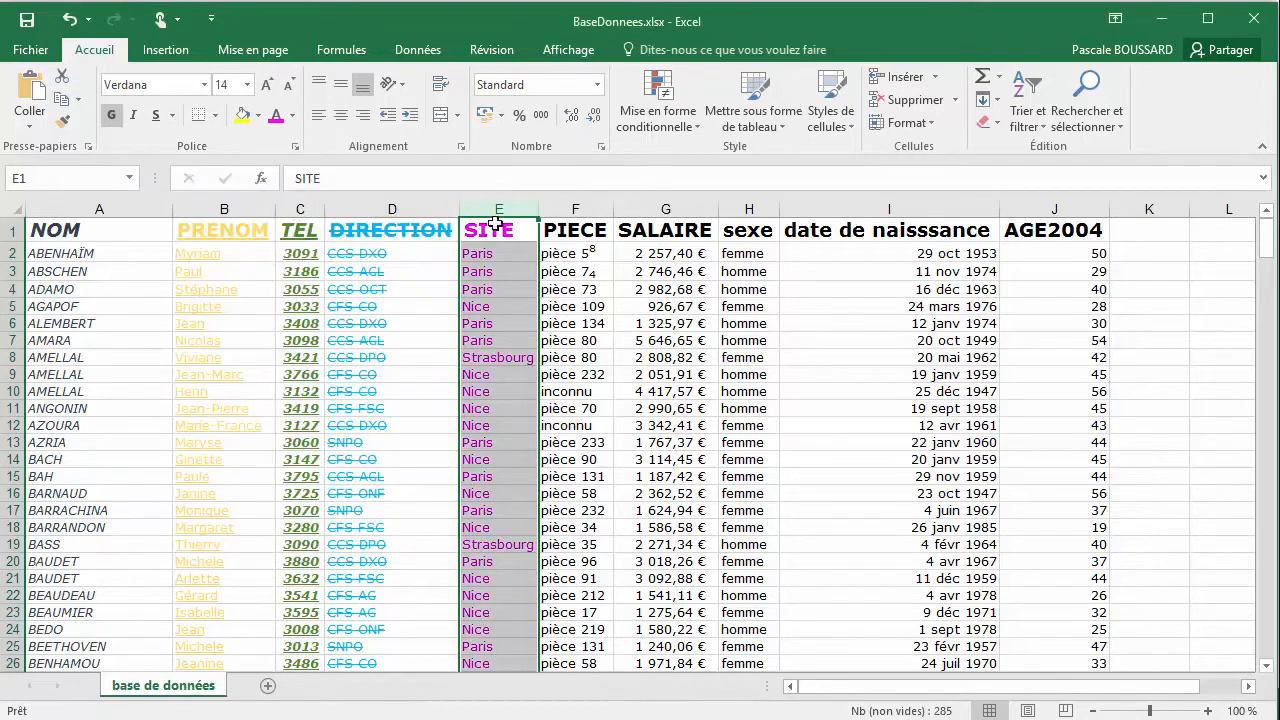
# Give the text of the whole PIECE column (column F) a custom green of about RVB 32, 164, 95
pyautogui.click(585, 207)
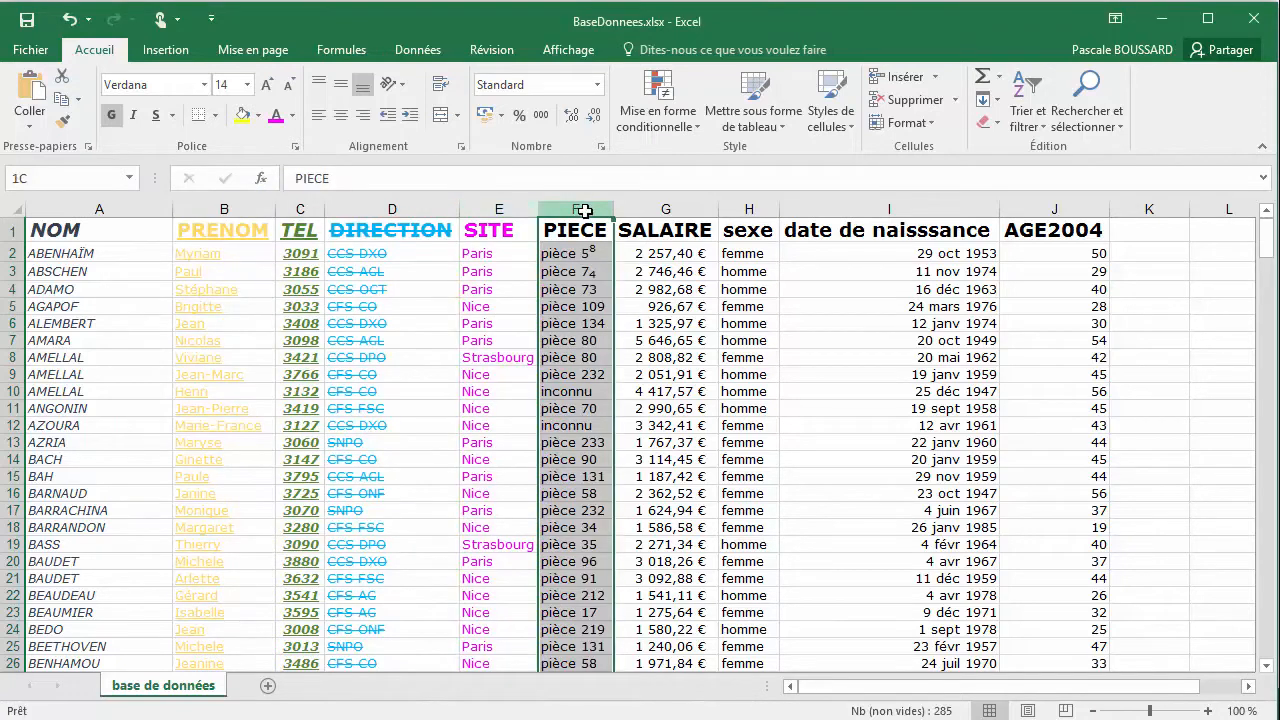
pyautogui.click(291, 115)
pyautogui.click(333, 358)
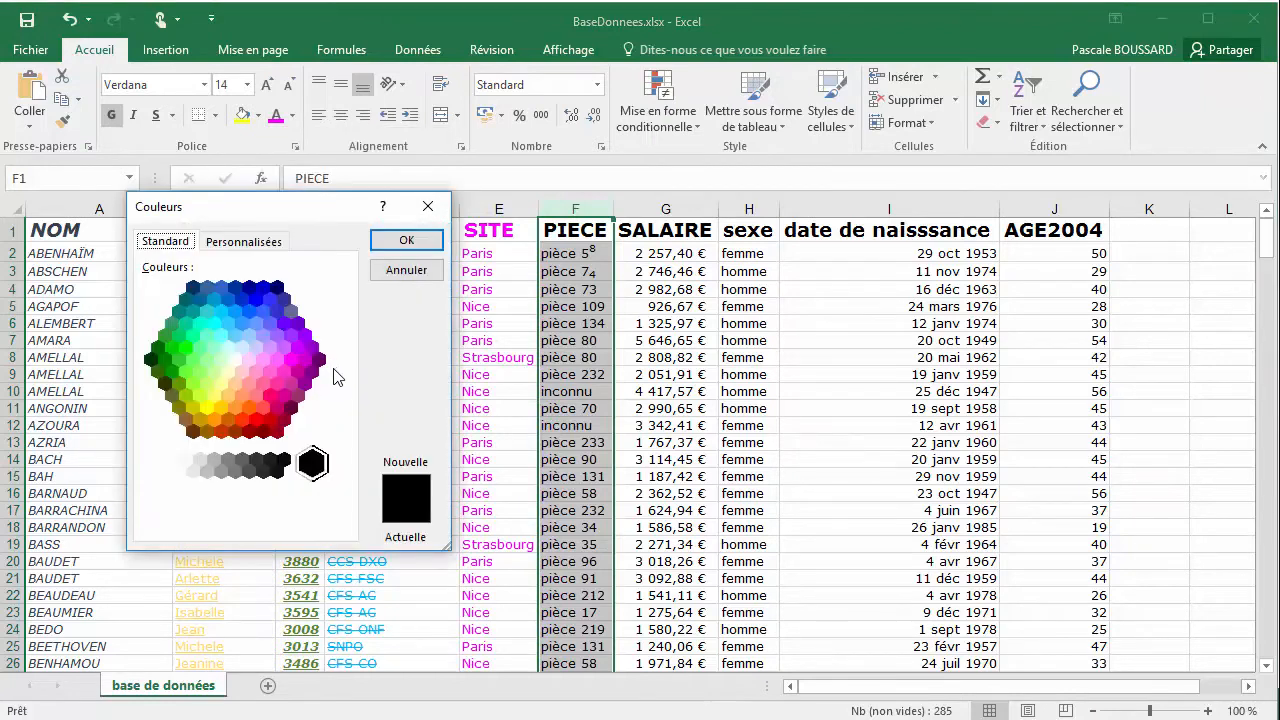
pyautogui.click(268, 244)
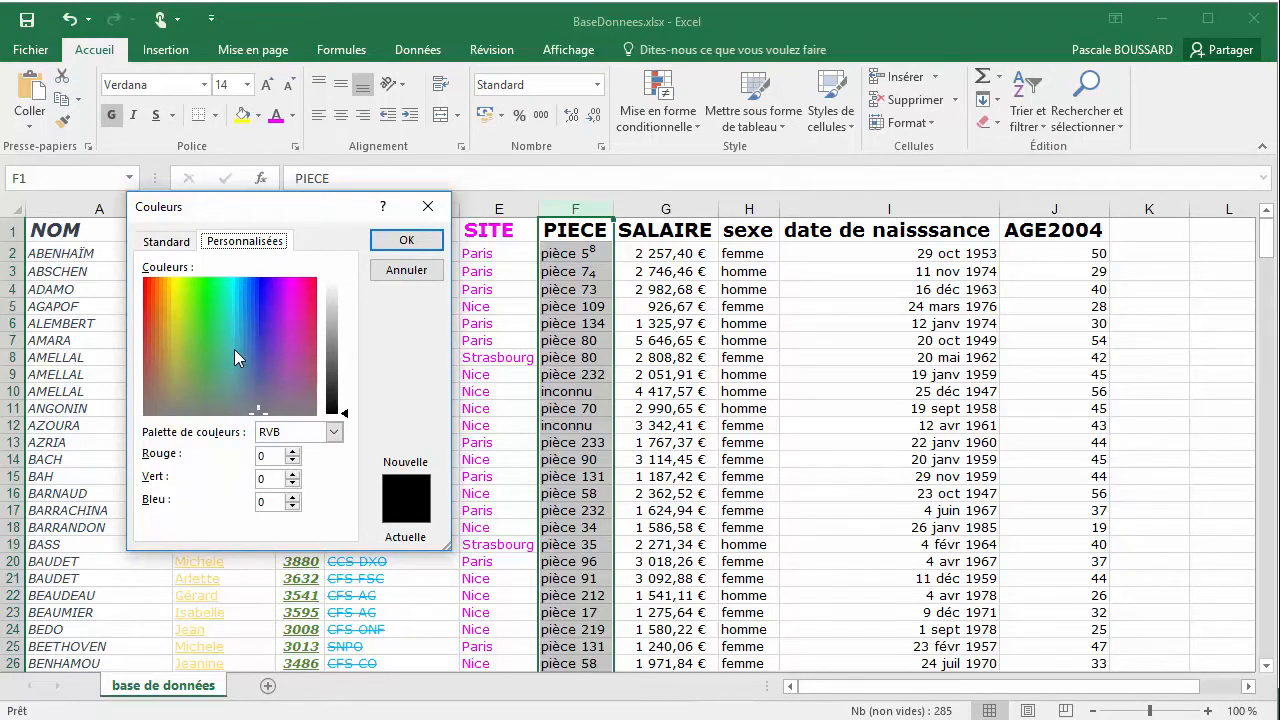
pyautogui.click(214, 321)
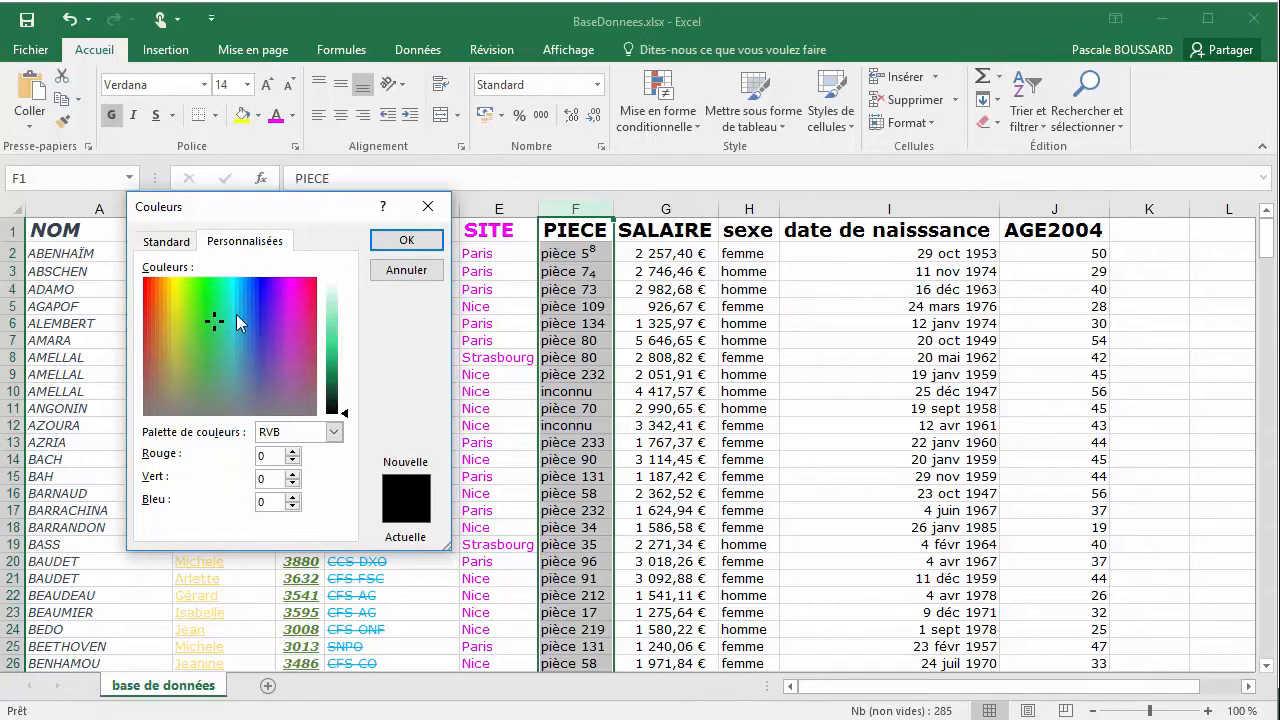
pyautogui.click(332, 356)
pyautogui.moveTo(332, 356)
pyautogui.mouseDown()
pyautogui.moveTo(331, 344)
pyautogui.moveTo(331, 372)
pyautogui.moveTo(337, 341)
pyautogui.mouseUp()
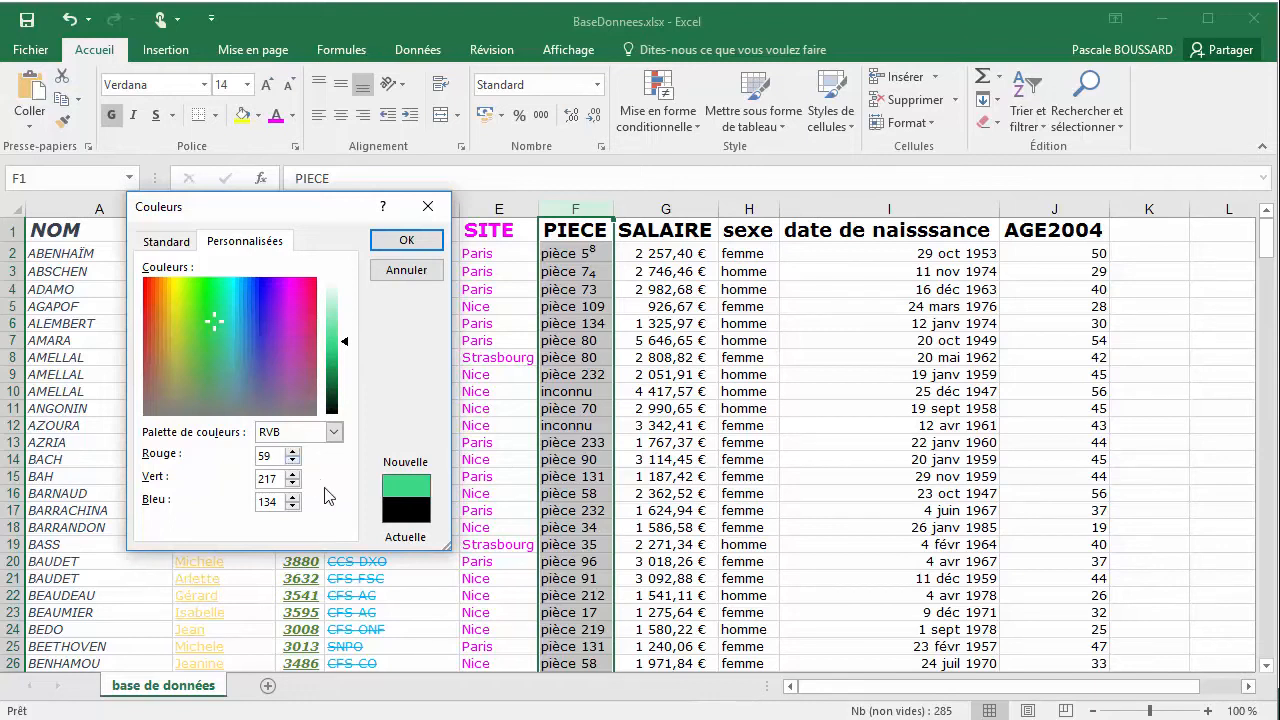
pyautogui.click(335, 365)
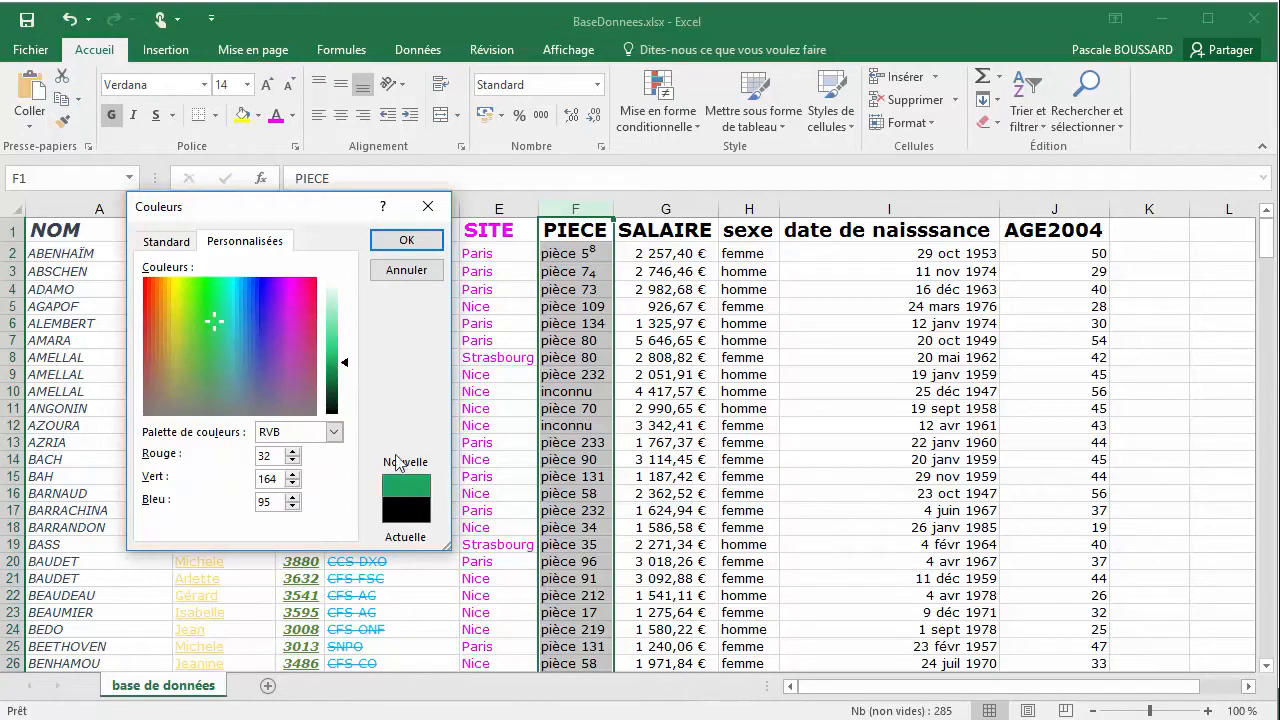
pyautogui.click(409, 242)
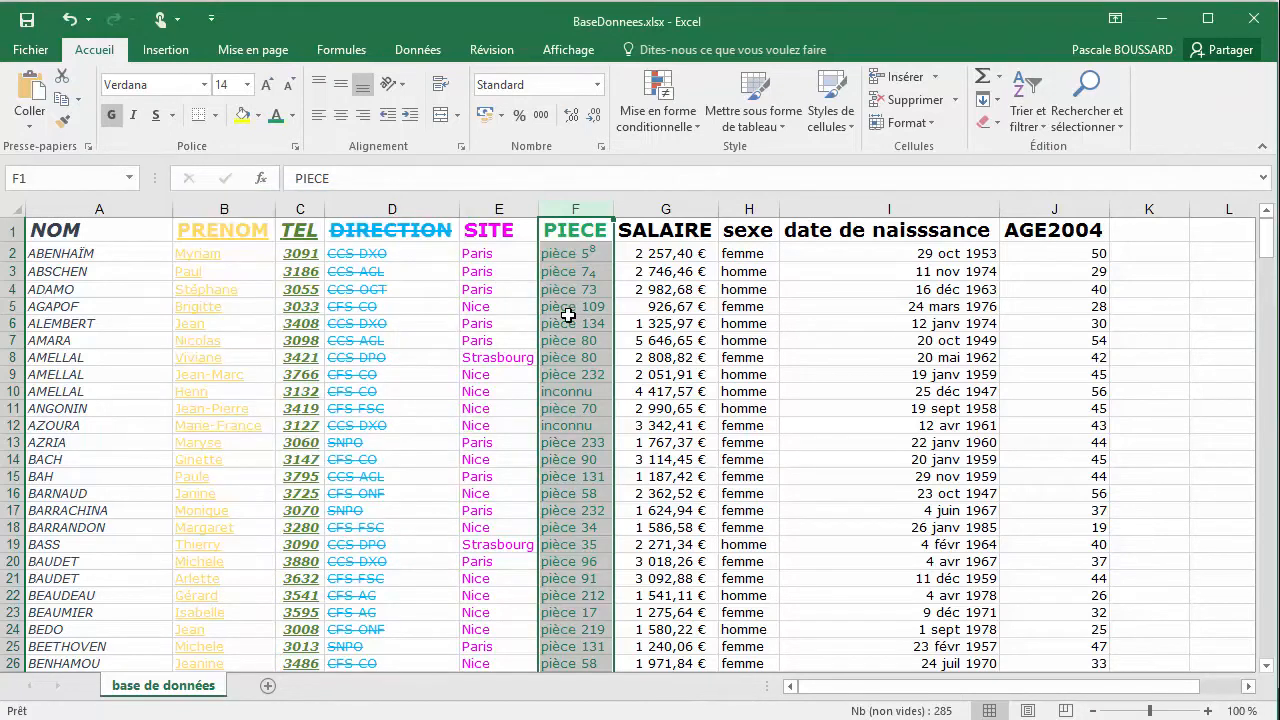
pyautogui.click(601, 234)
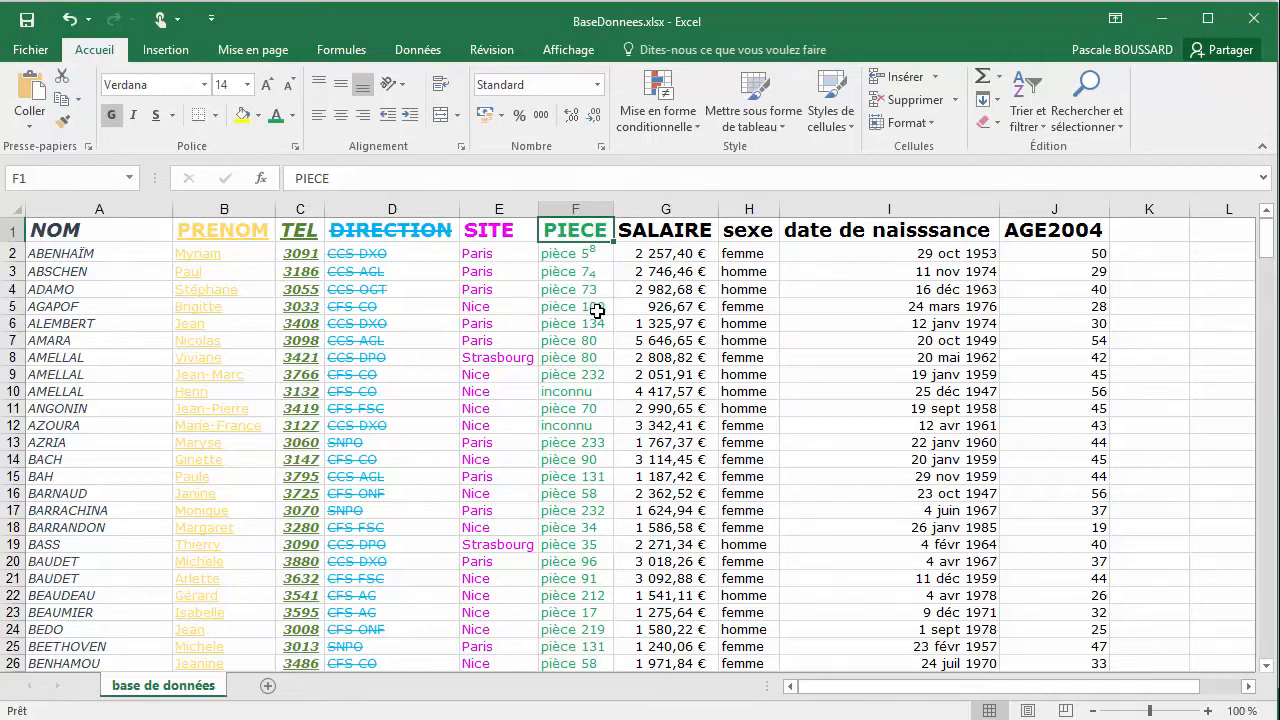
# Set the whole SALAIRE column's (column G) font colour to a dark orange theme colour through the cell format font settings
pyautogui.click(674, 231)
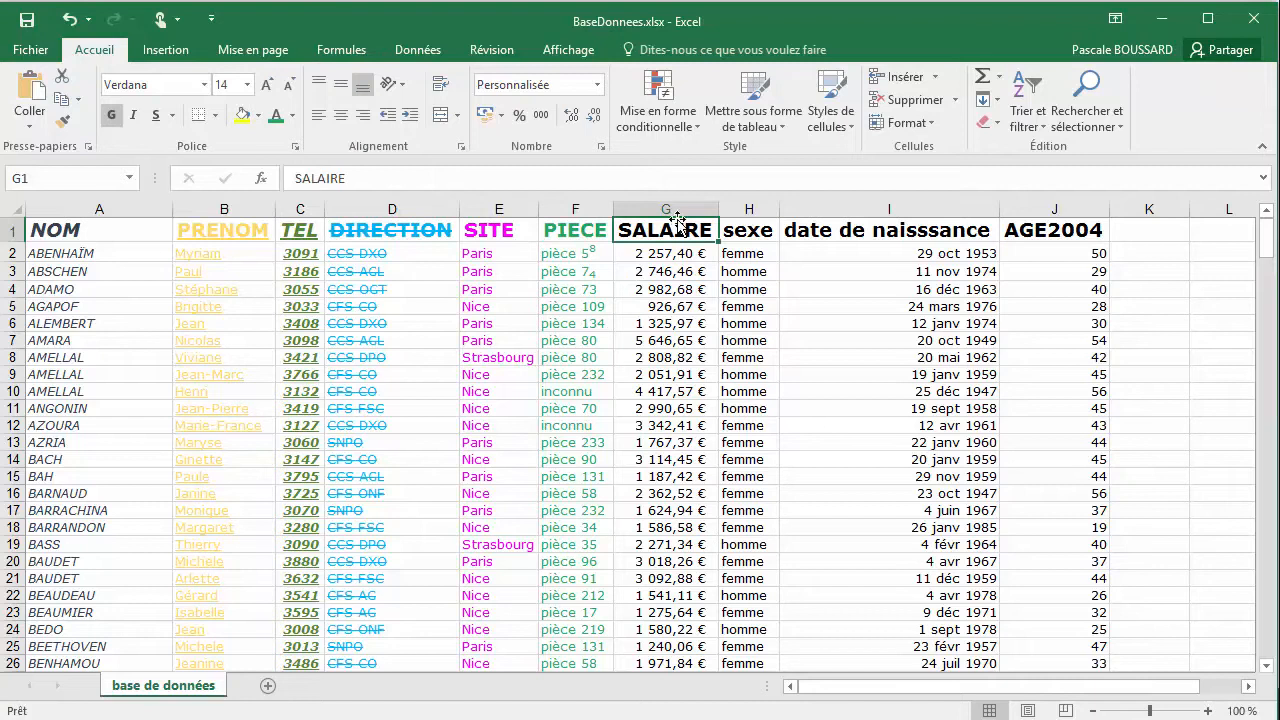
pyautogui.click(669, 256)
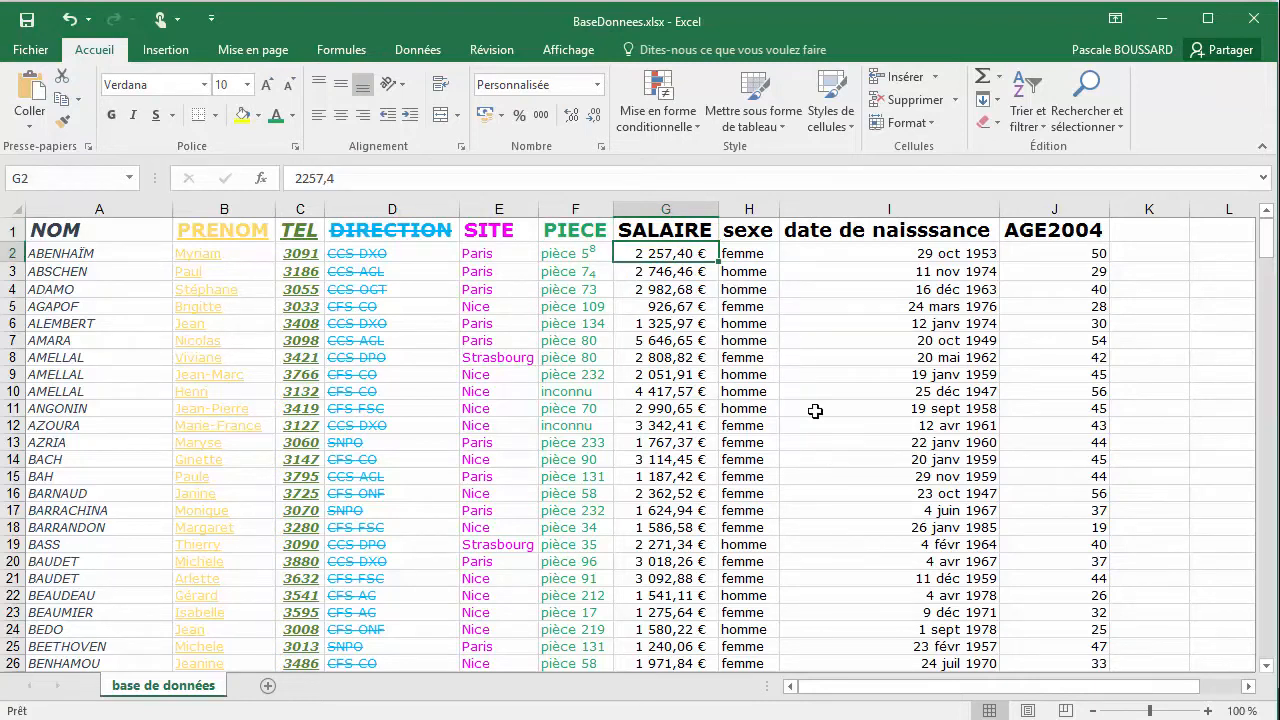
pyautogui.click(647, 209)
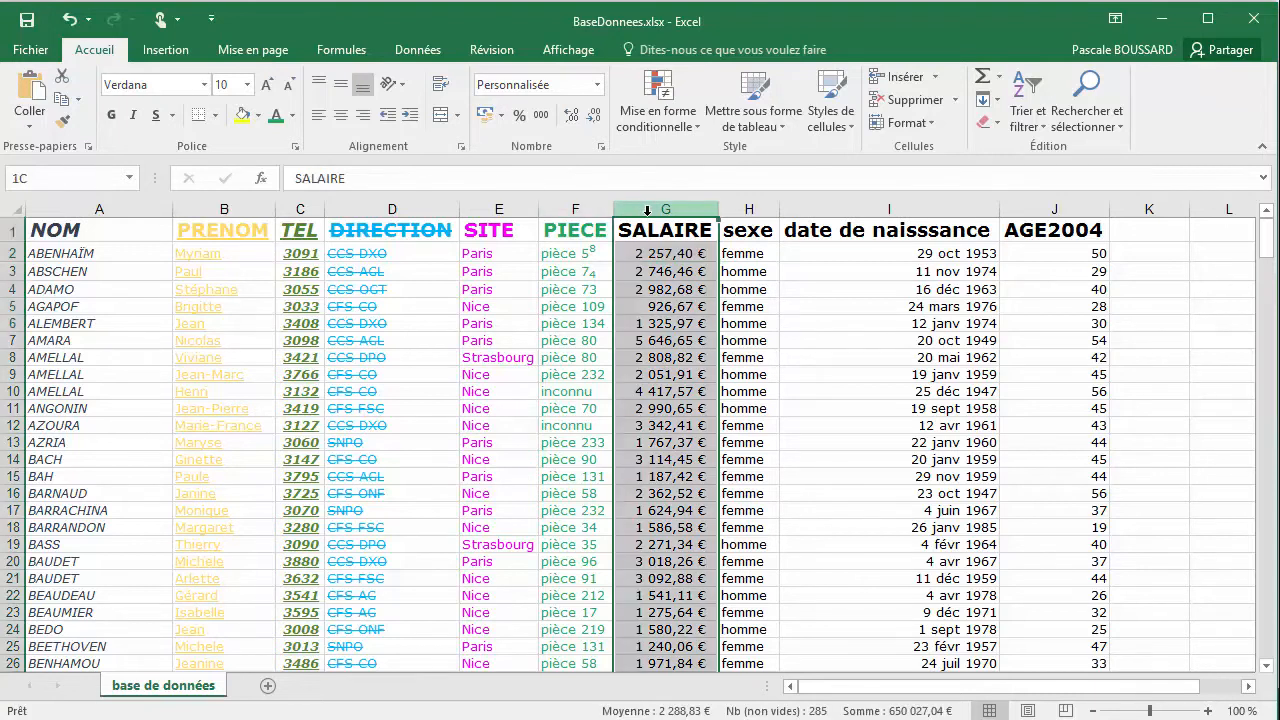
pyautogui.click(292, 115)
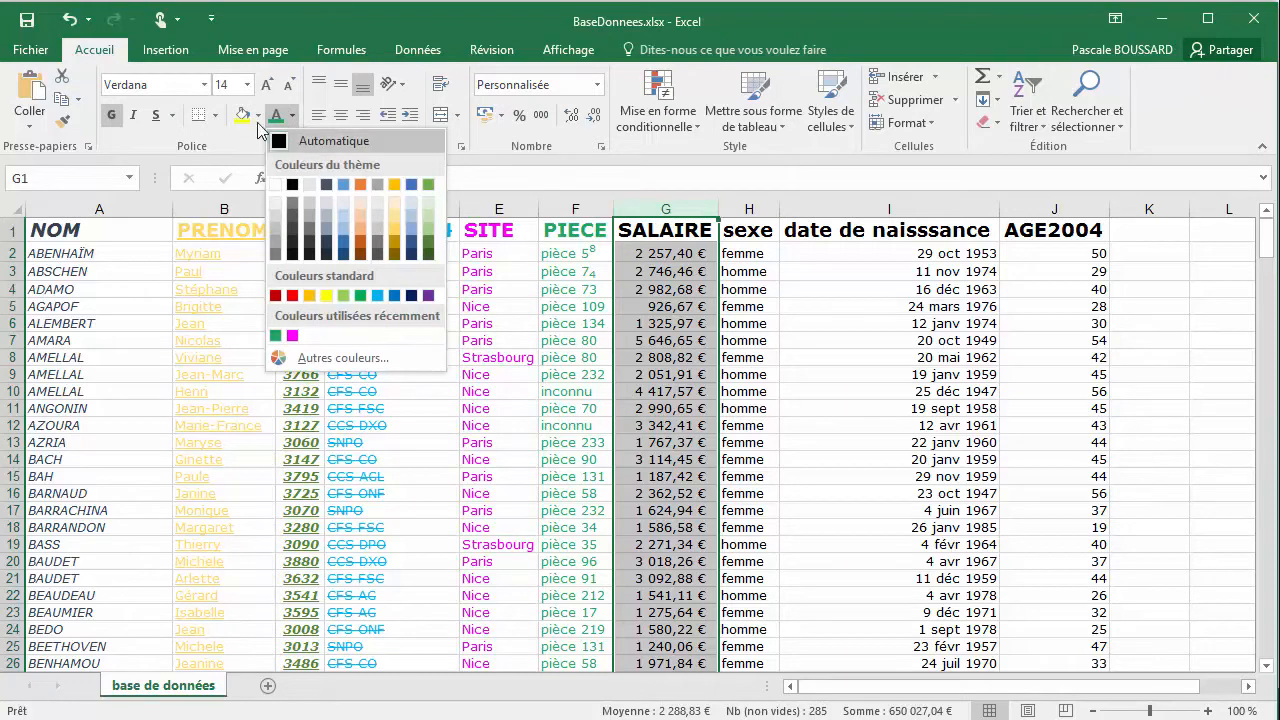
pyautogui.click(222, 151)
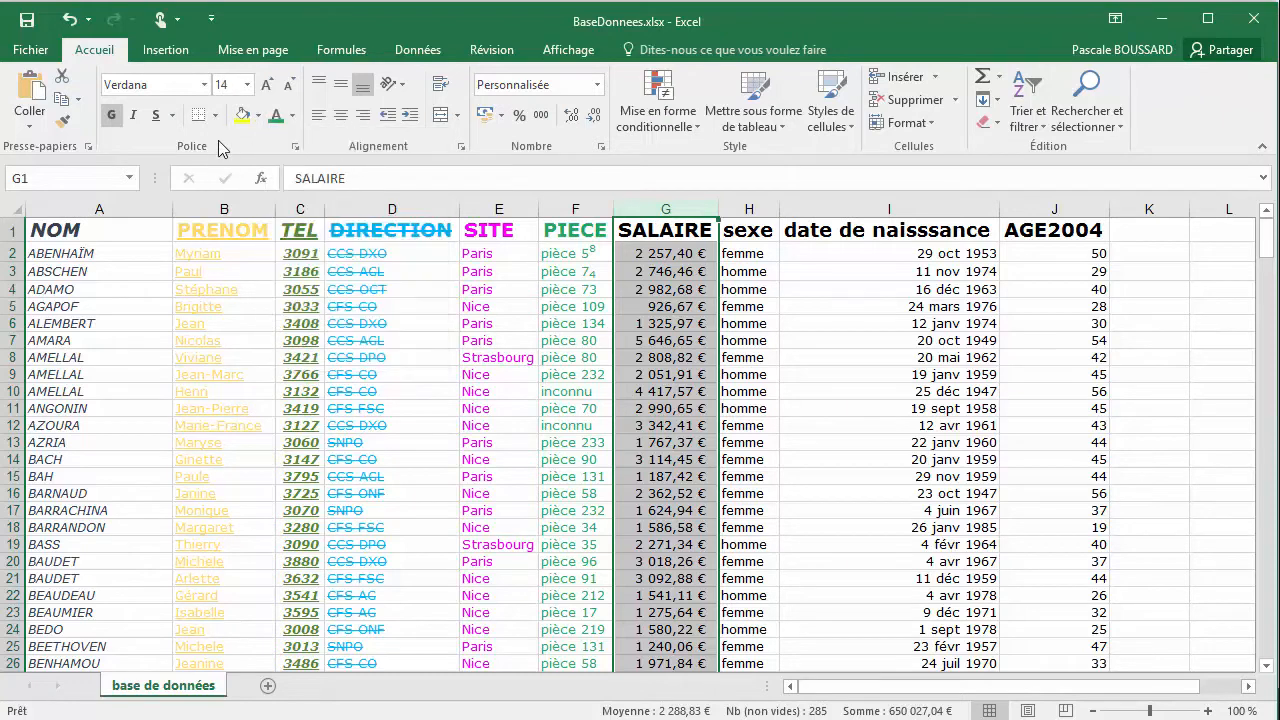
pyautogui.click(296, 147)
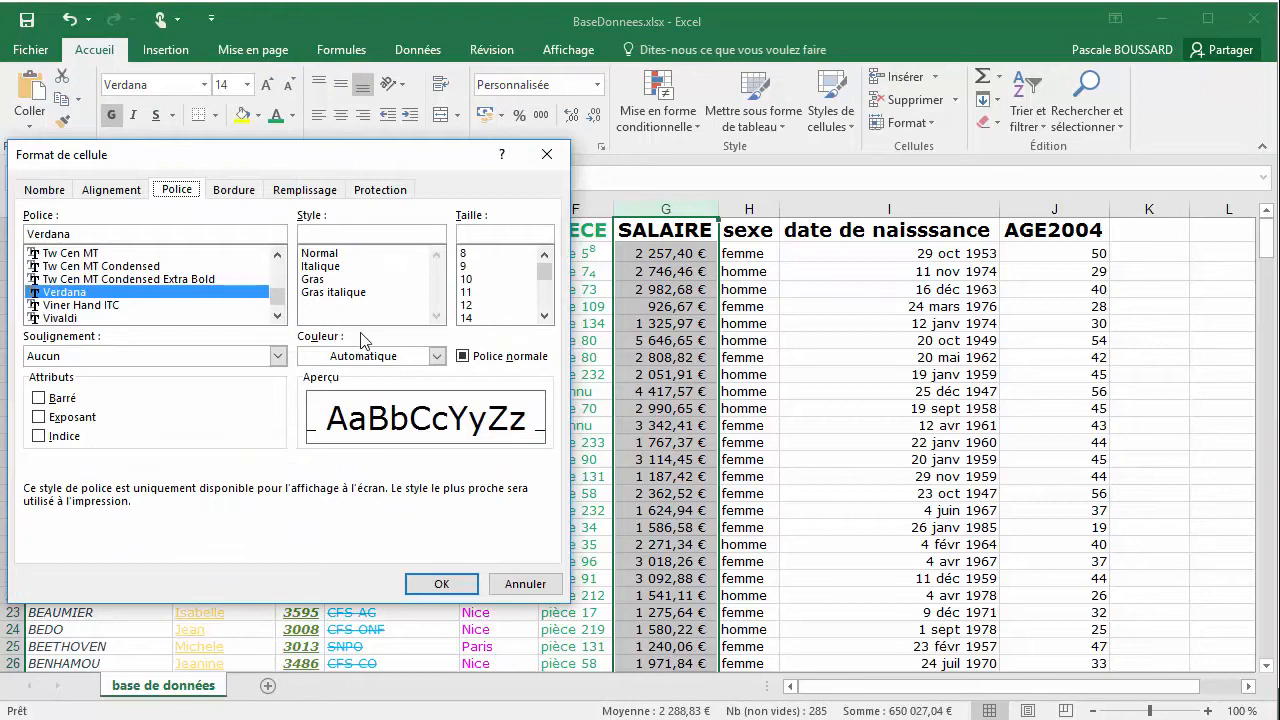
pyautogui.moveTo(344, 159)
pyautogui.mouseDown()
pyautogui.moveTo(450, 172)
pyautogui.moveTo(340, 170)
pyautogui.mouseUp()
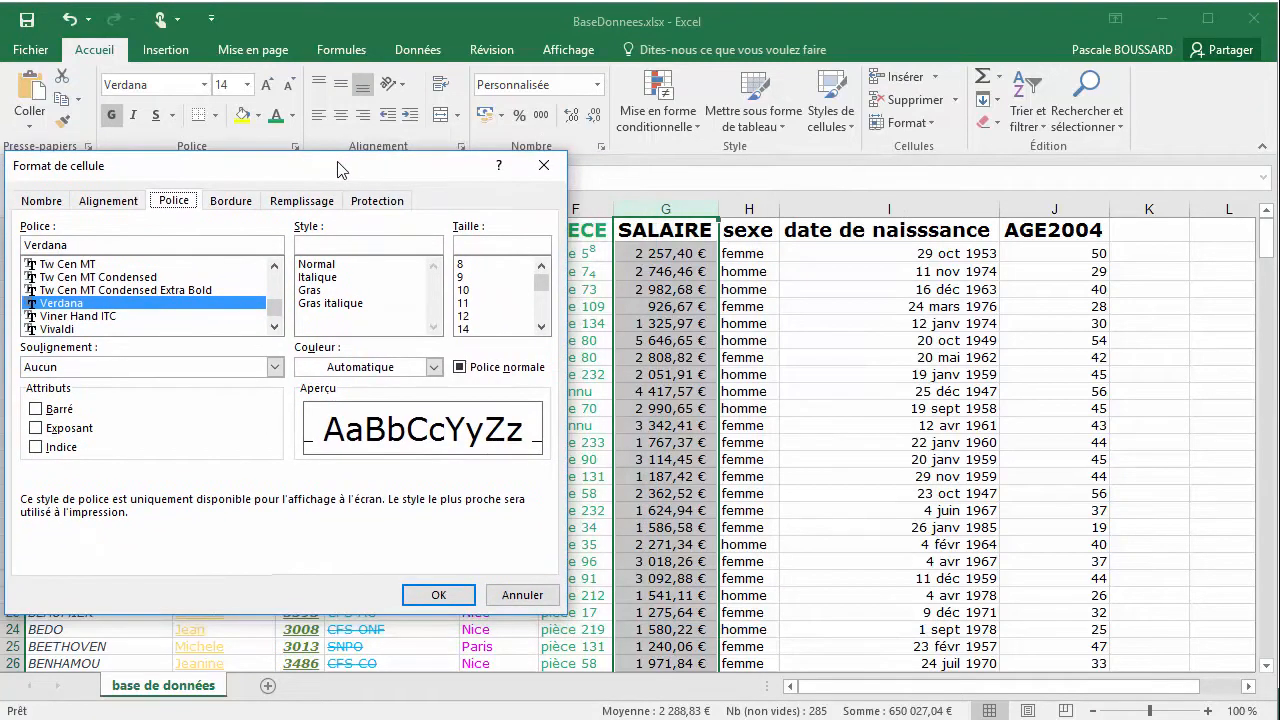
pyautogui.click(433, 367)
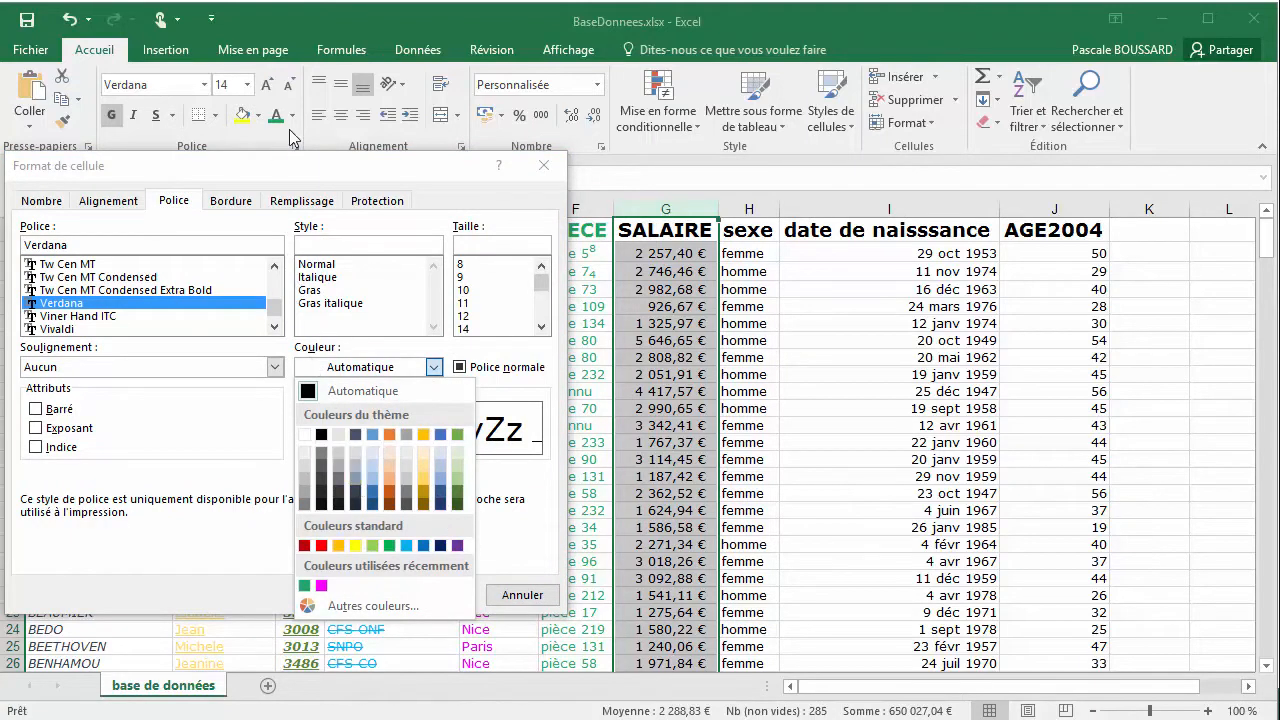
pyautogui.click(390, 503)
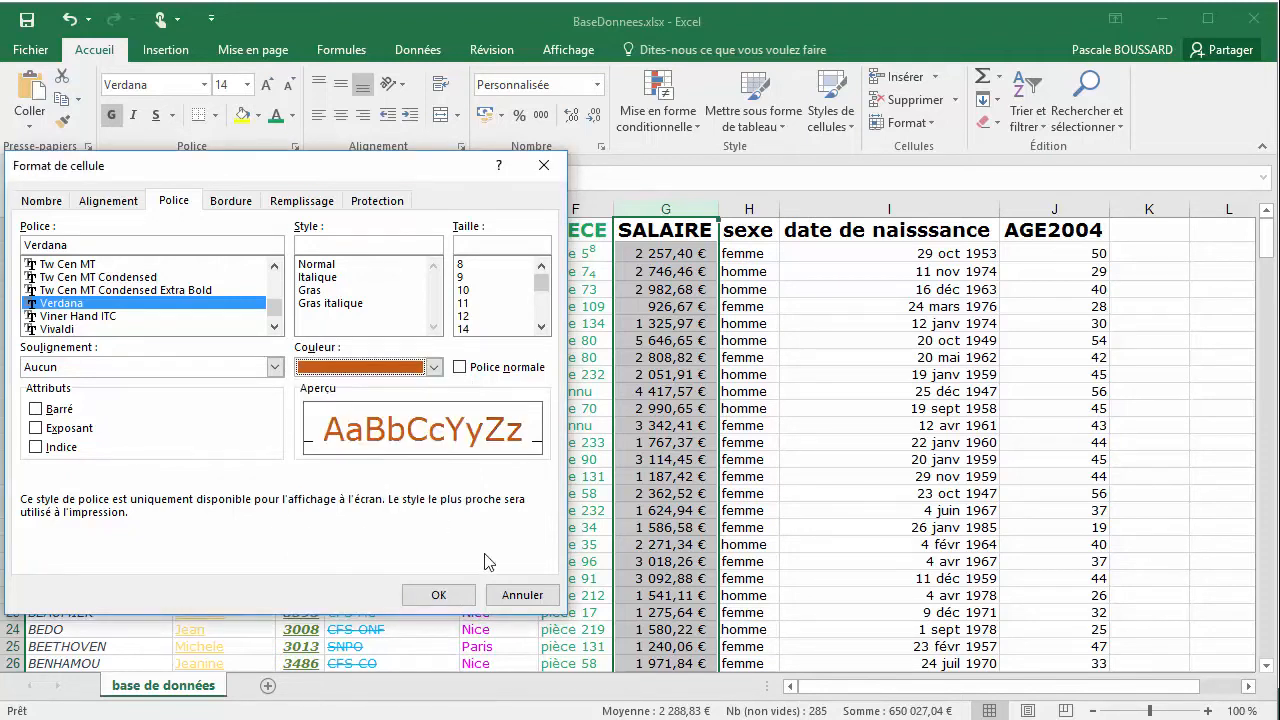
pyautogui.click(443, 594)
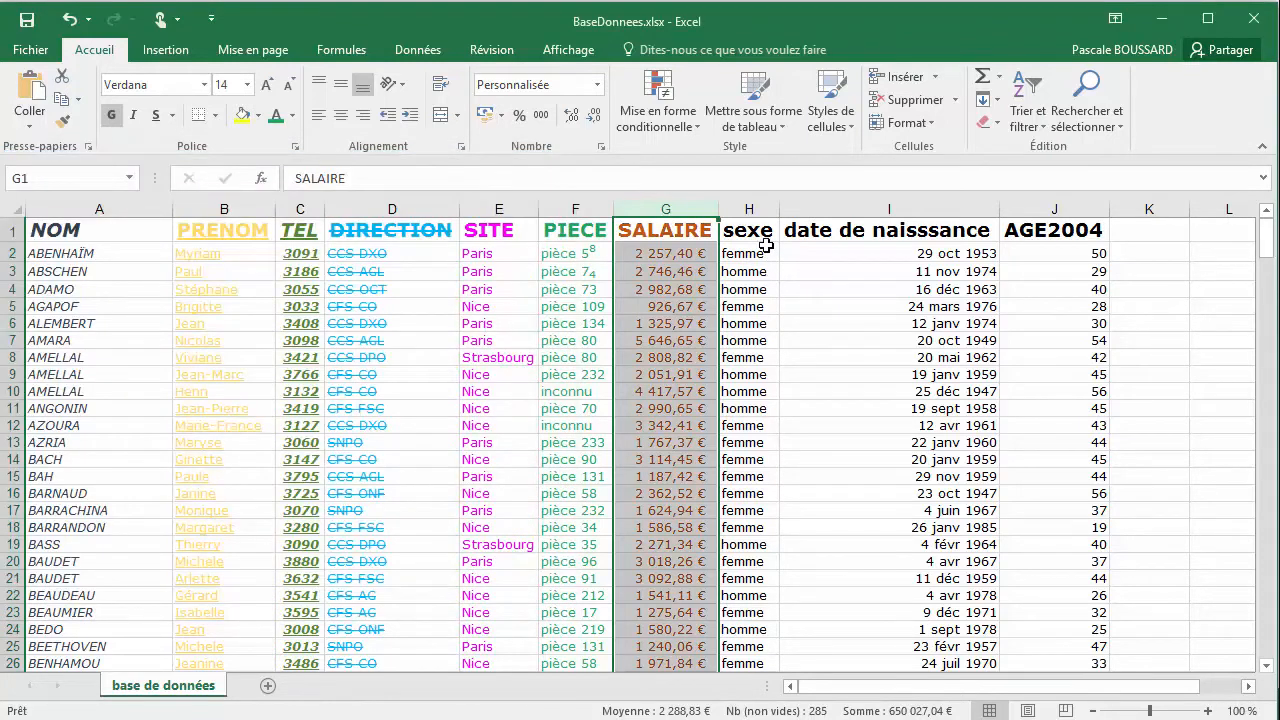
# Review the font colour palette and the cell format font settings for the SALAIRE column
pyautogui.click(292, 115)
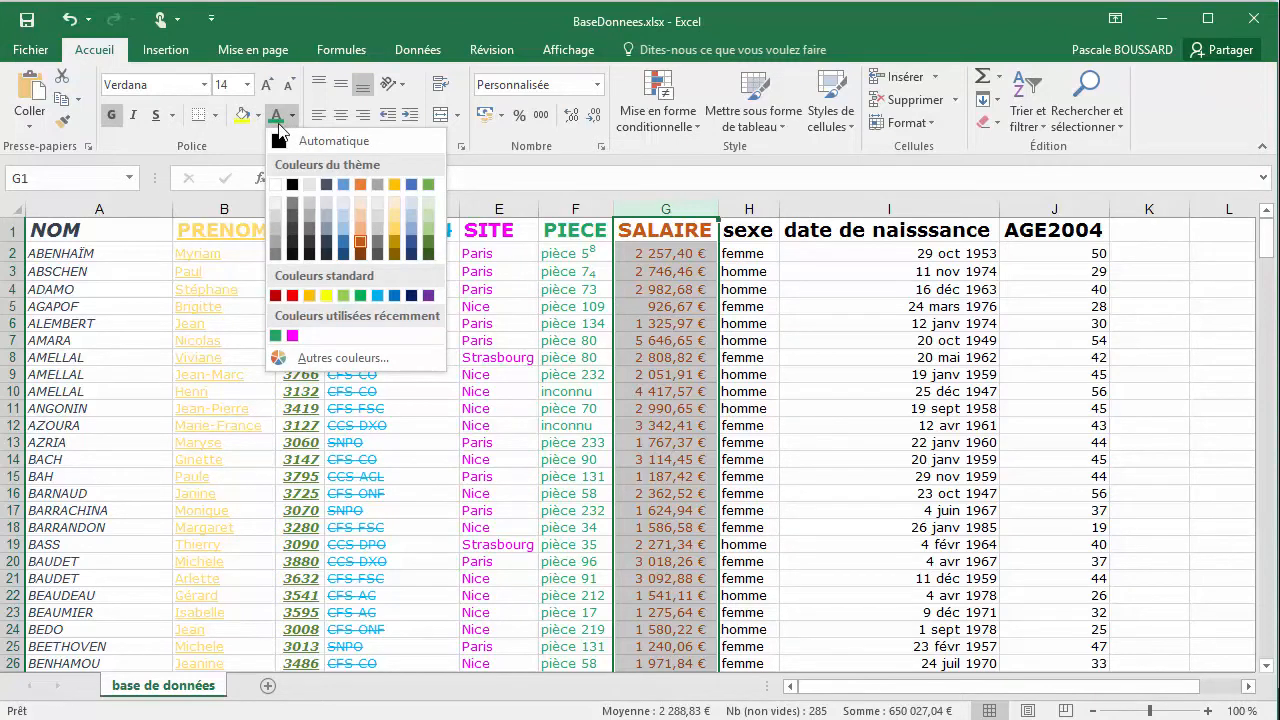
pyautogui.click(259, 148)
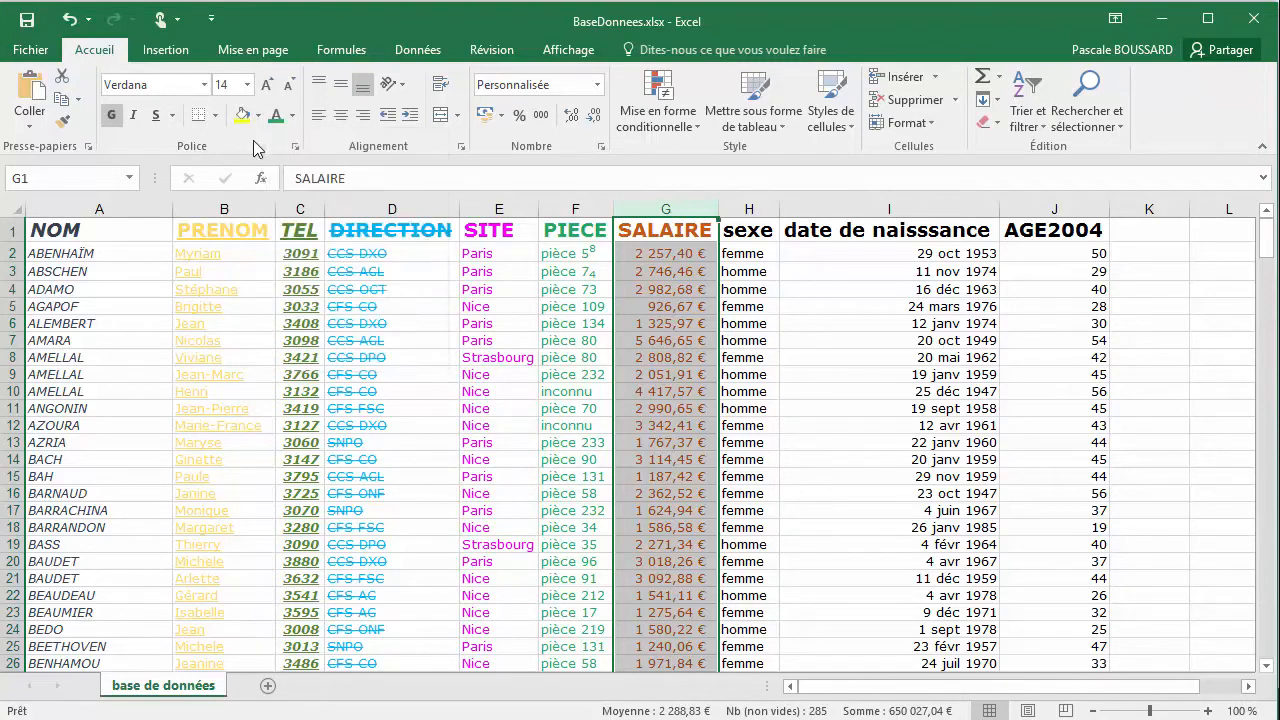
pyautogui.click(295, 147)
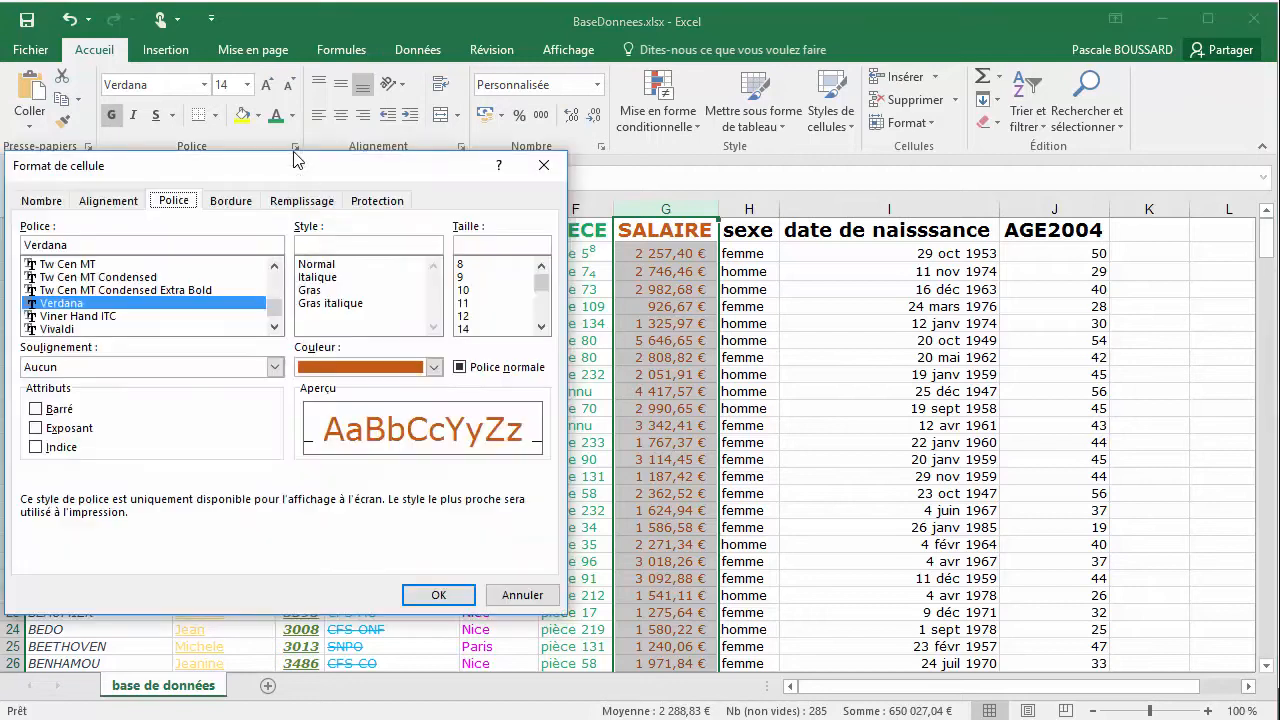
pyautogui.click(424, 604)
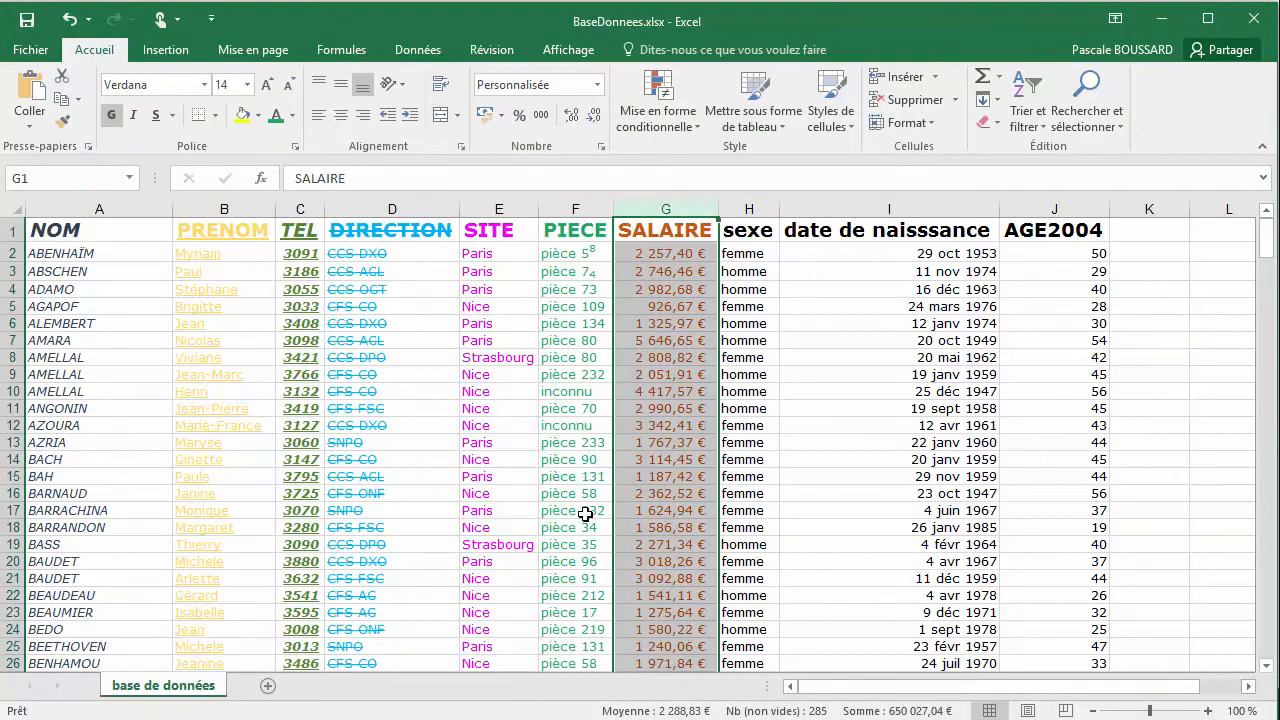
# Examine the font settings of the sexe header cell H1 in the cell format dialog and close it without changes
pyautogui.click(645, 255)
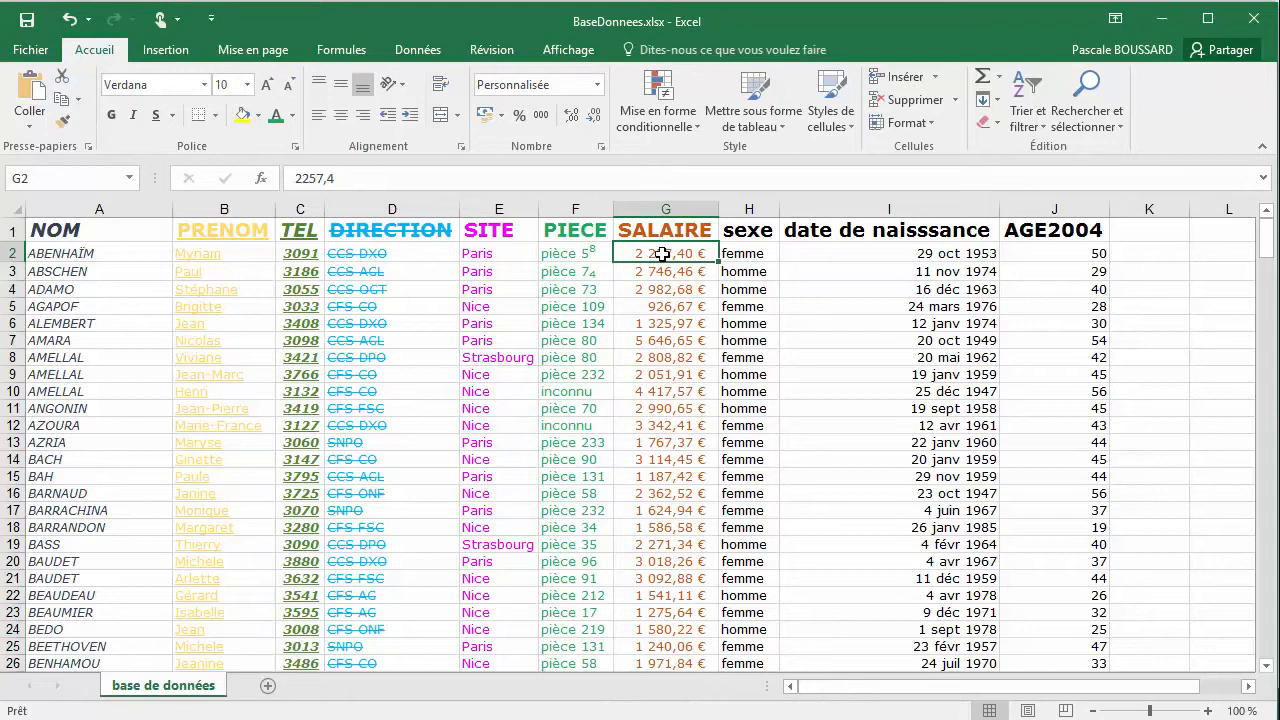
pyautogui.click(733, 253)
pyautogui.click(743, 230)
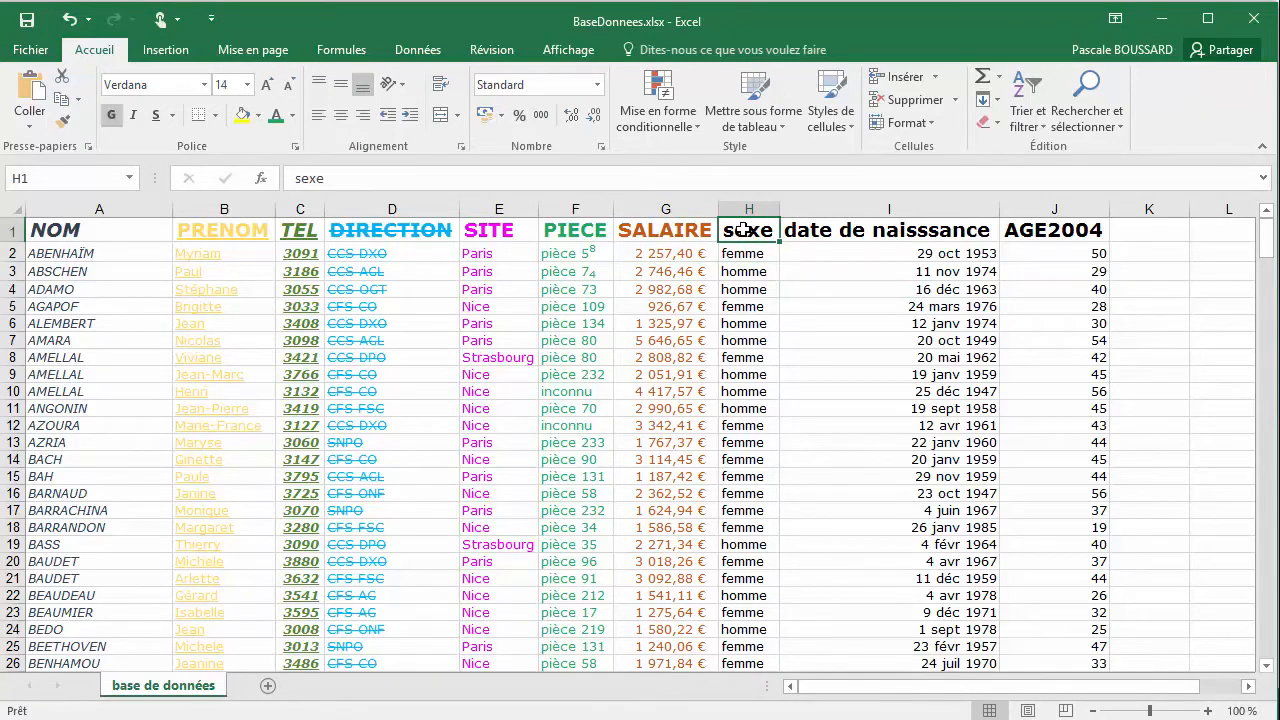
pyautogui.rightClick(743, 231)
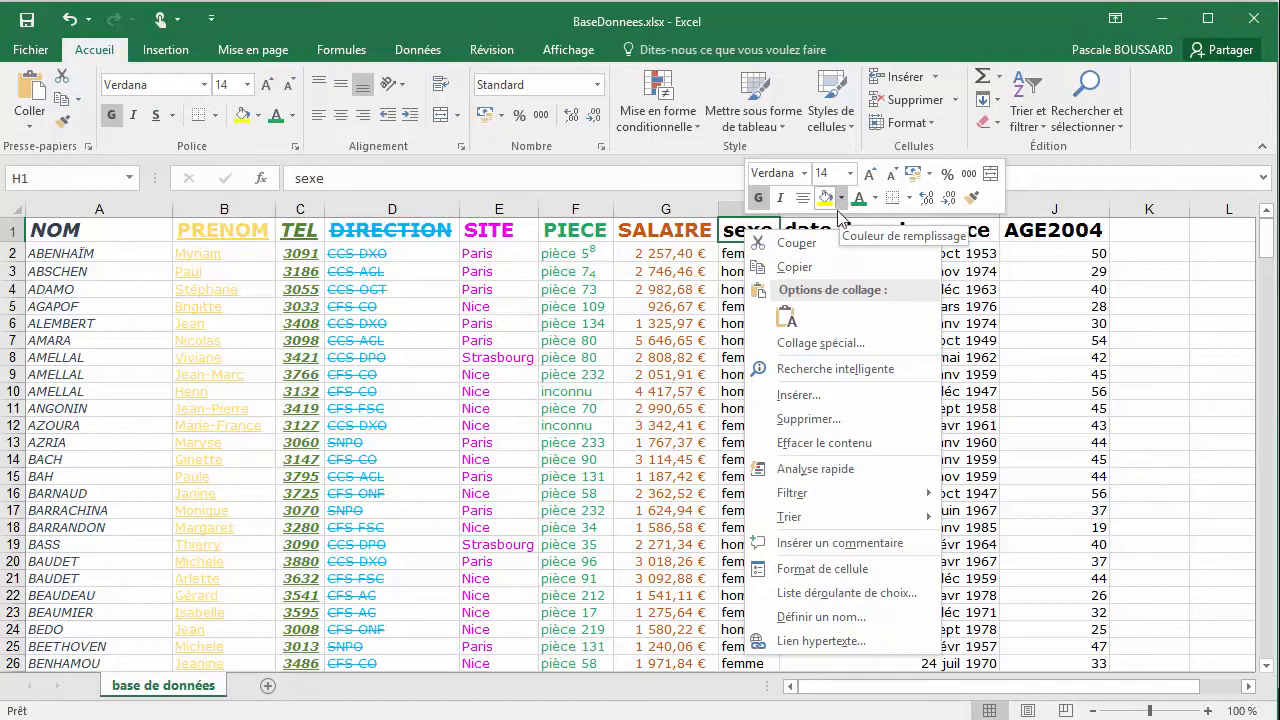
pyautogui.click(838, 569)
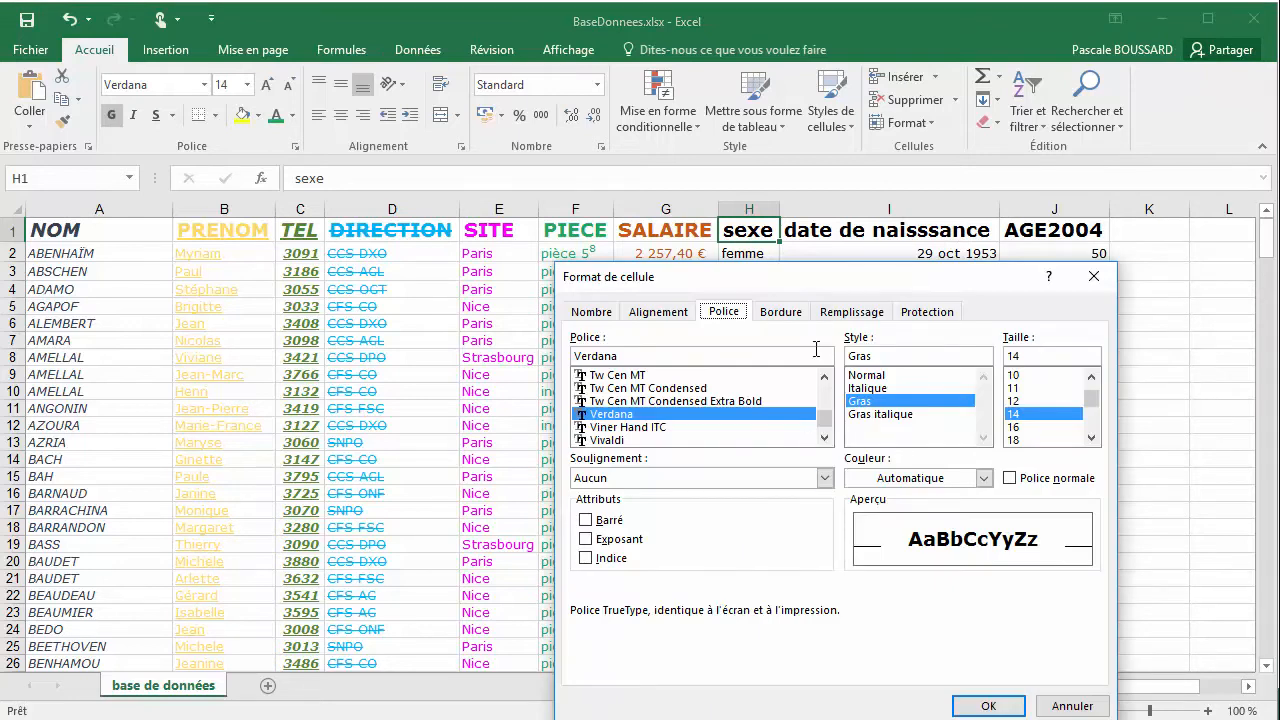
pyautogui.moveTo(880, 282); pyautogui.dragTo(702, 208)
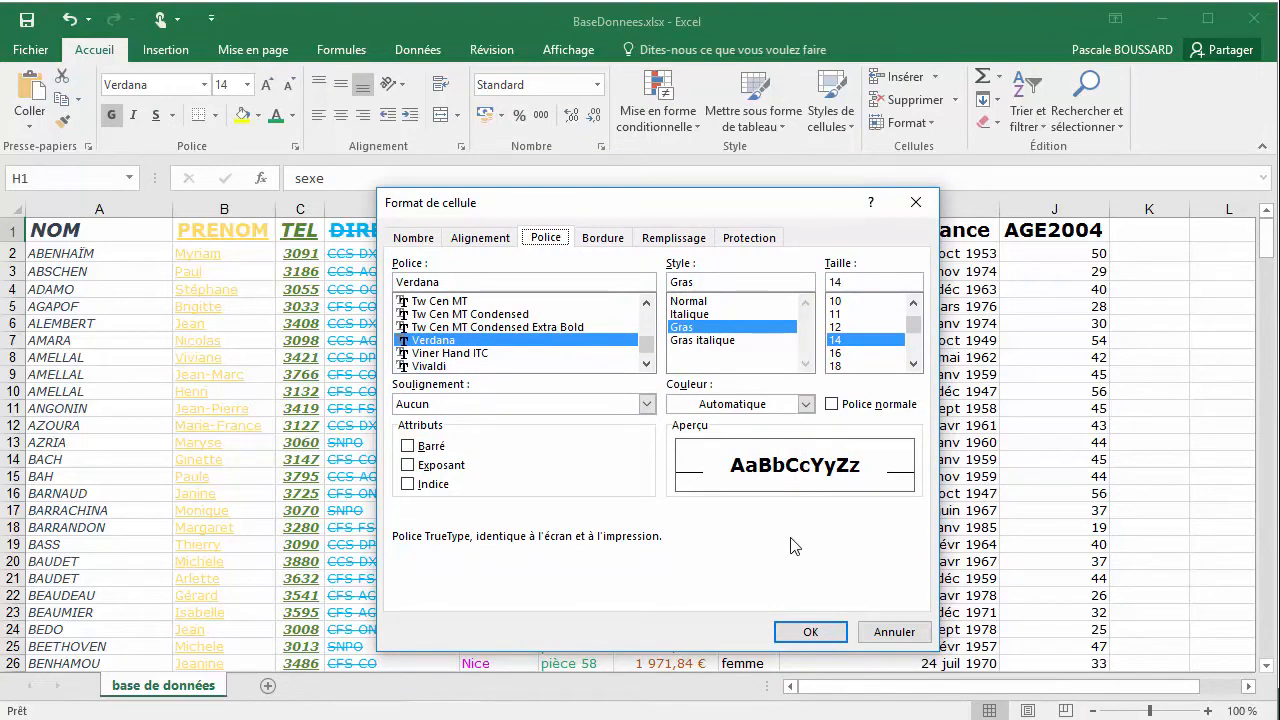
pyautogui.click(882, 640)
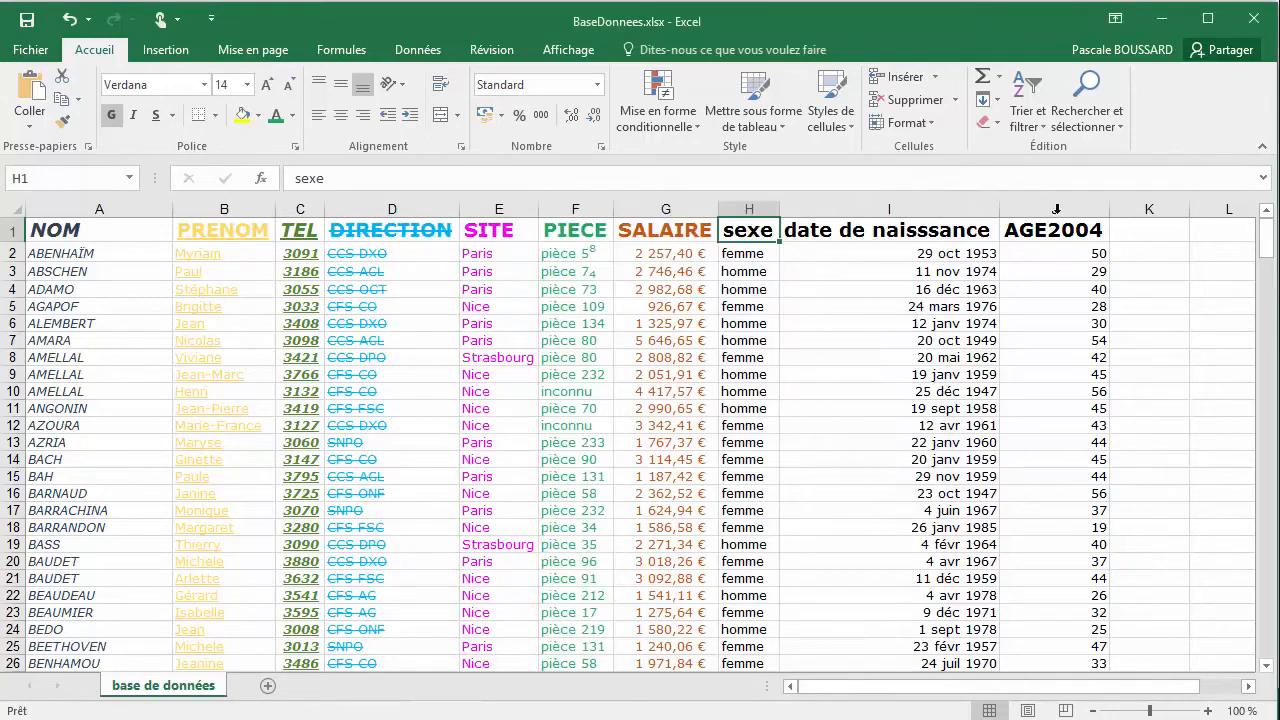
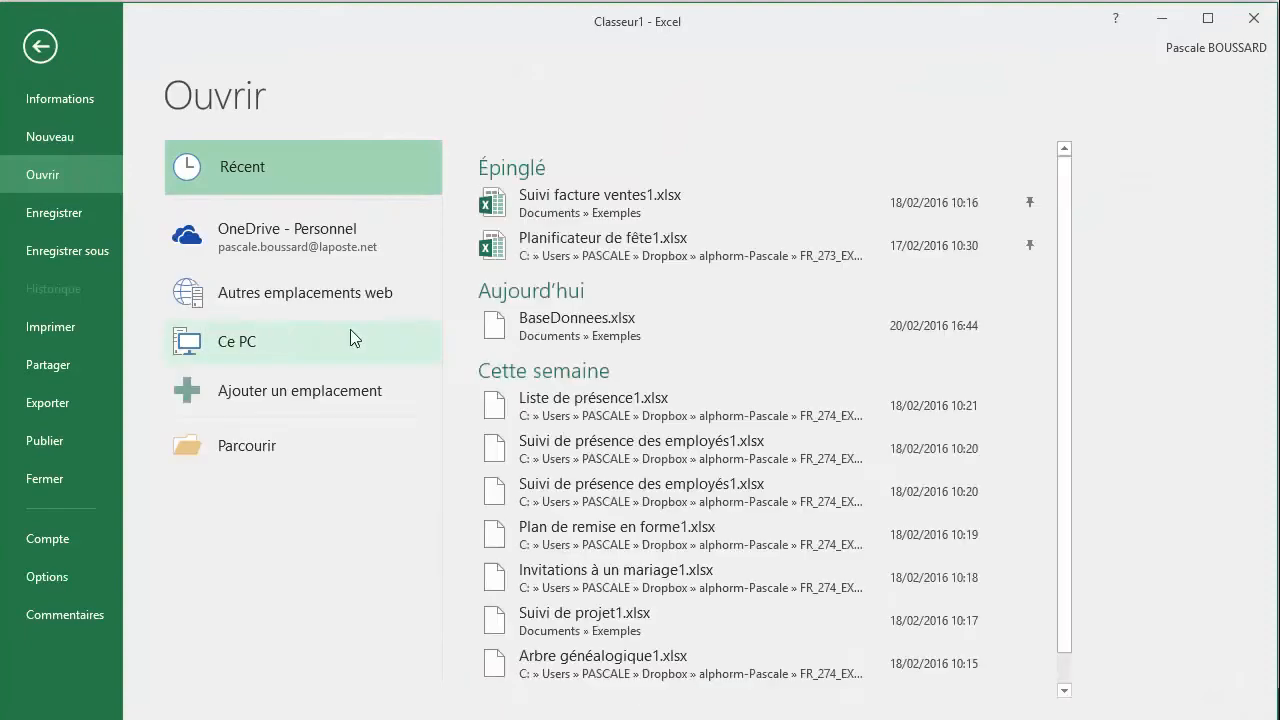
# Open the workbook BaseDonnees.xlsx and apply all borders (Toutes les bordures) to the header cells A1:J1
pyautogui.click(644, 324)
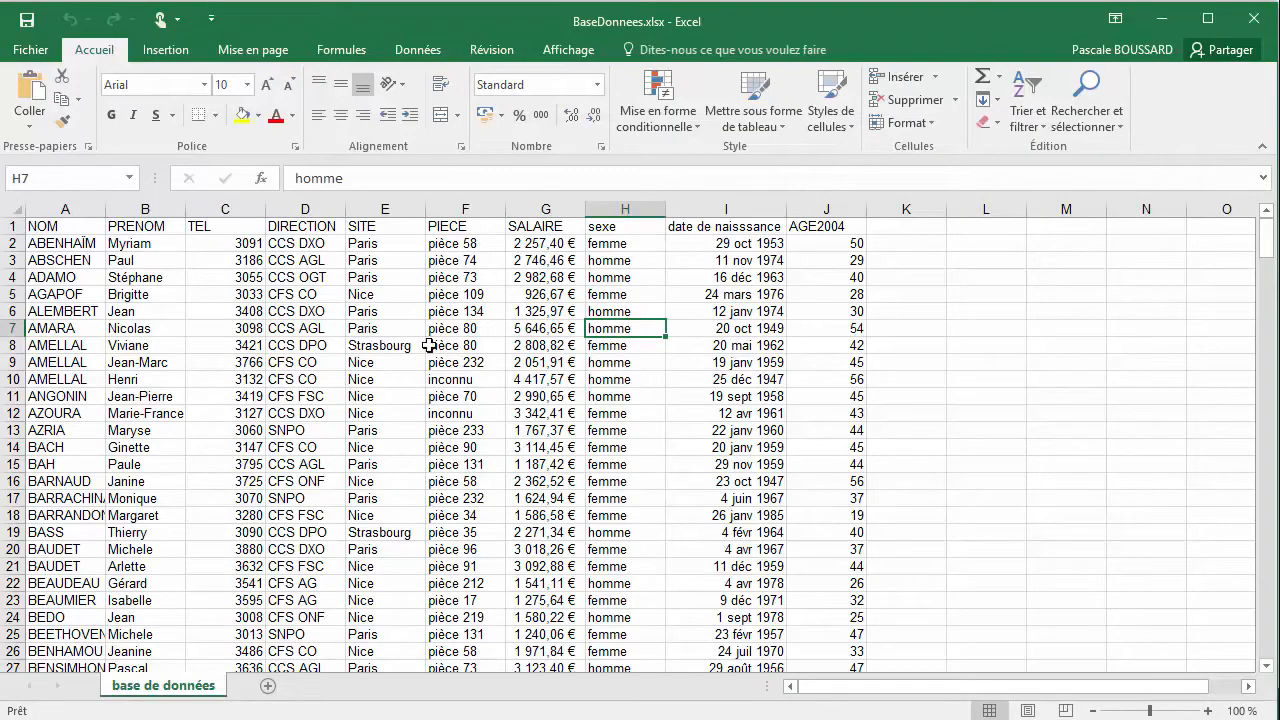
pyautogui.click(77, 244)
pyautogui.click(73, 227)
pyautogui.moveTo(73, 227); pyautogui.dragTo(796, 229)
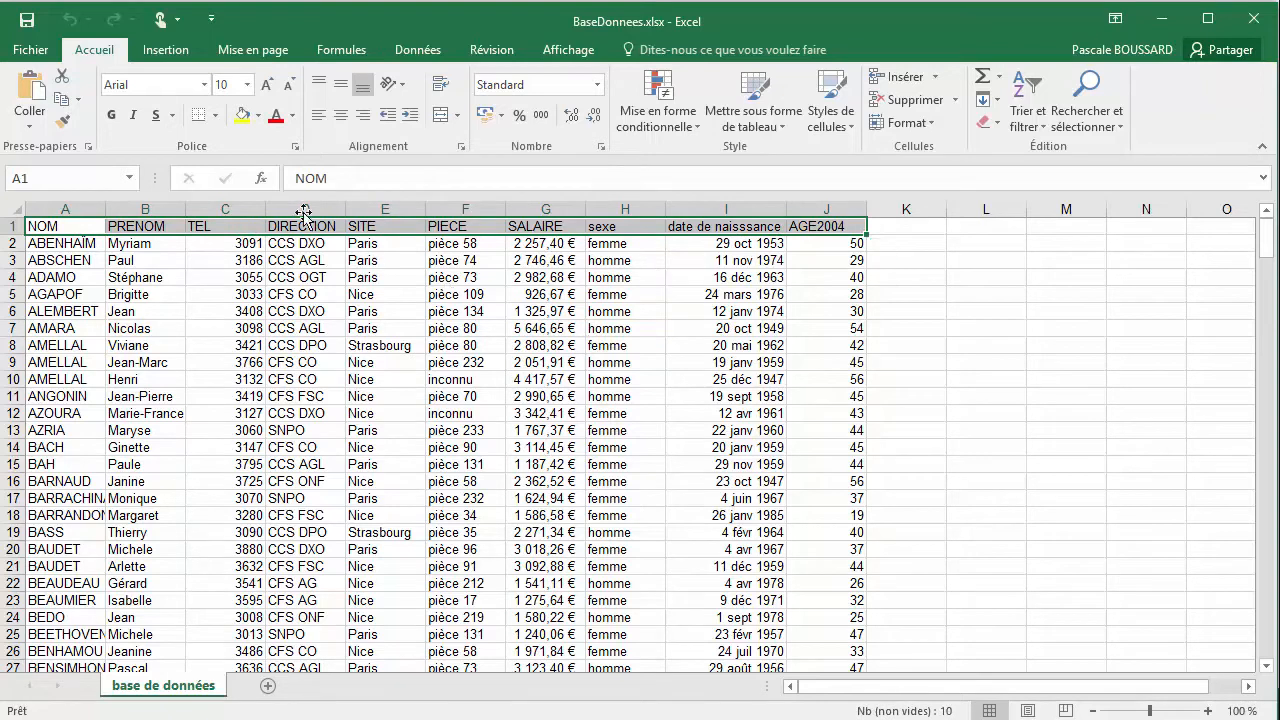
pyautogui.click(214, 117)
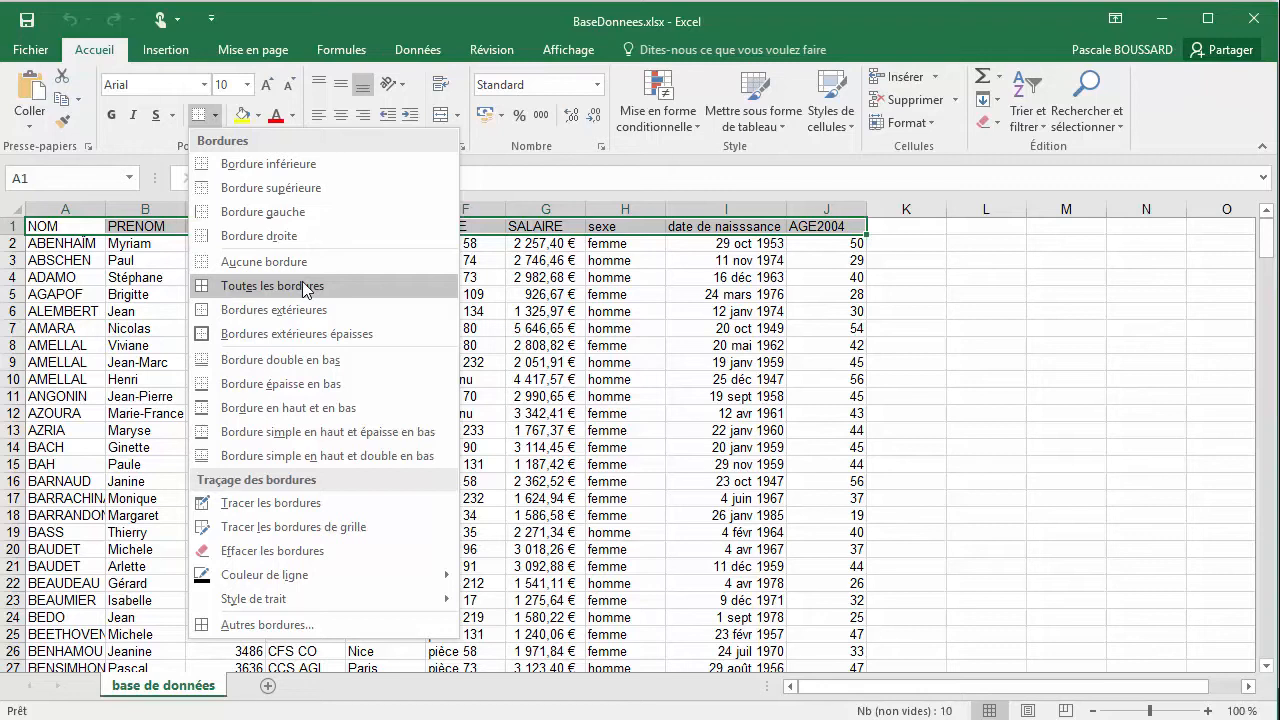
pyautogui.click(283, 32)
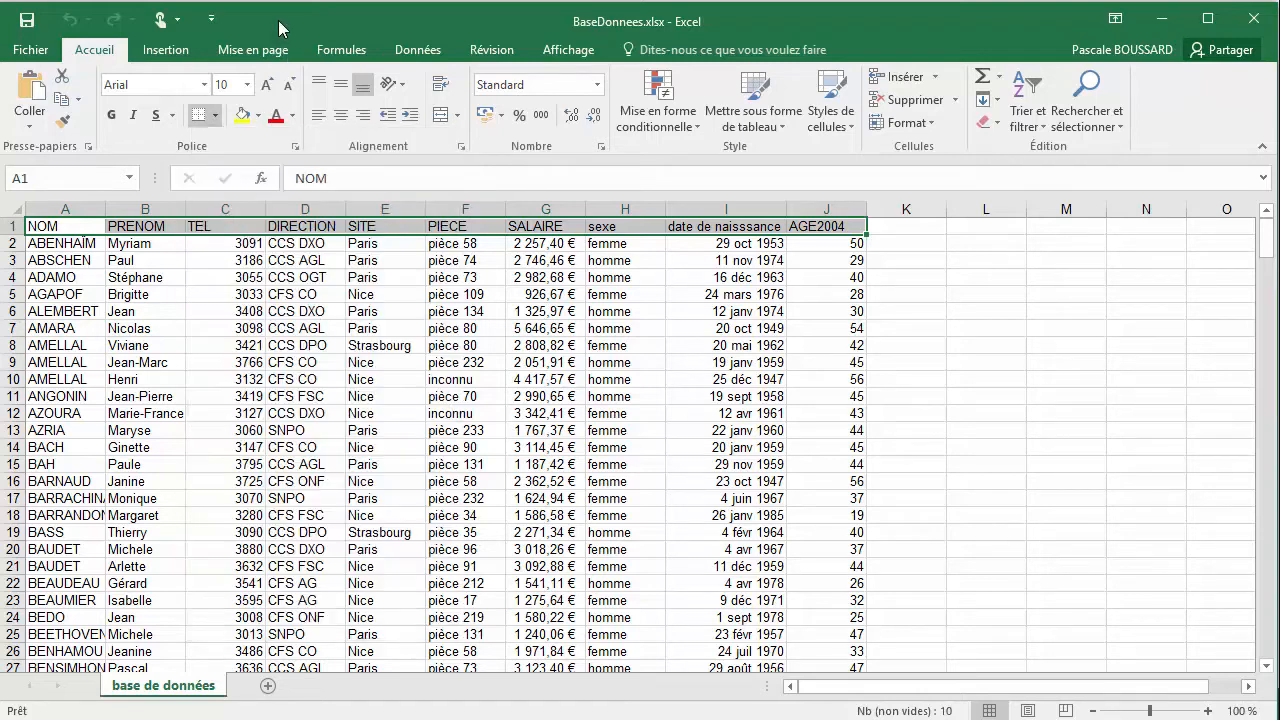
pyautogui.click(215, 116)
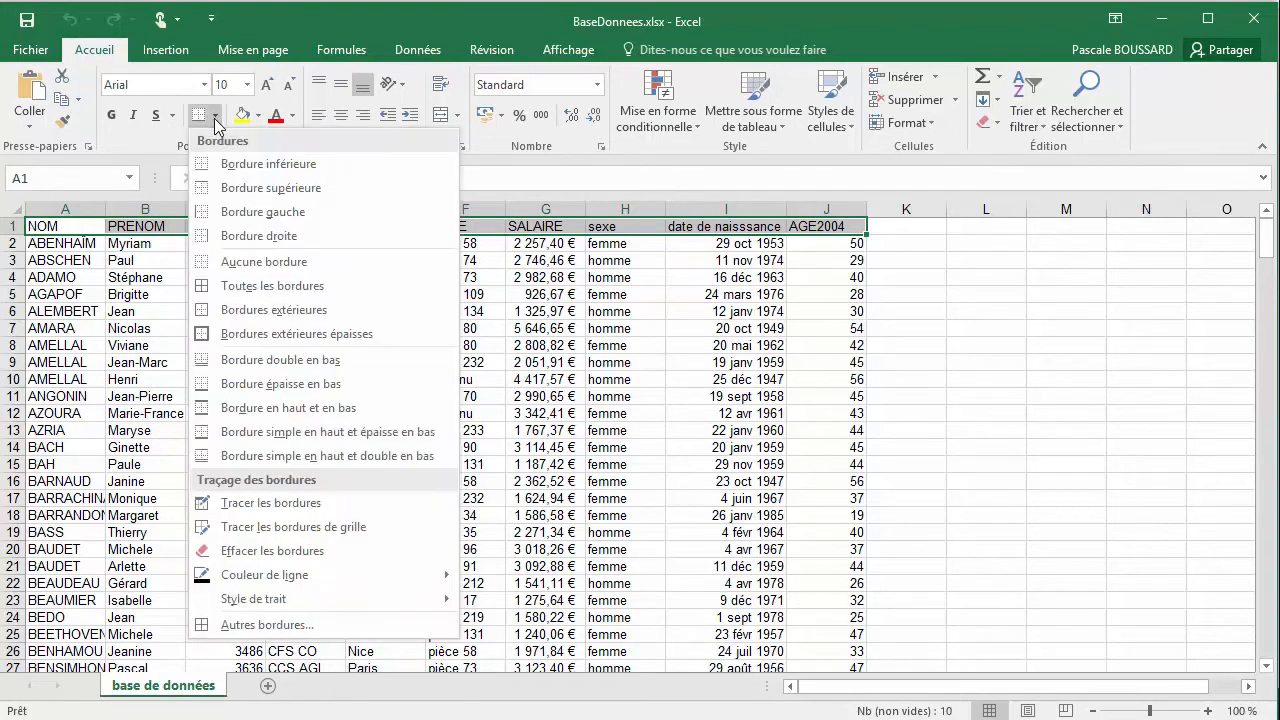
pyautogui.click(258, 283)
pyautogui.click(205, 263)
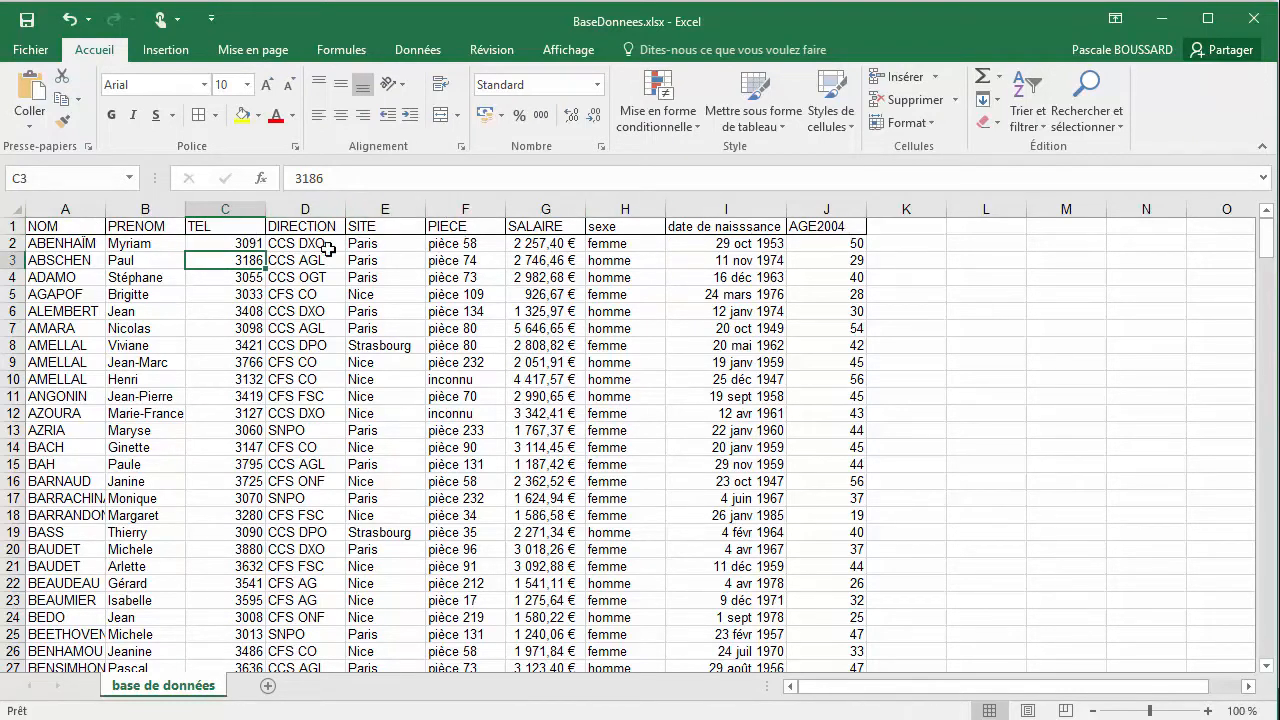
# Apply thick outside borders (Bordures extérieures épaisses) around the data range A2:J10
pyautogui.click(63, 241)
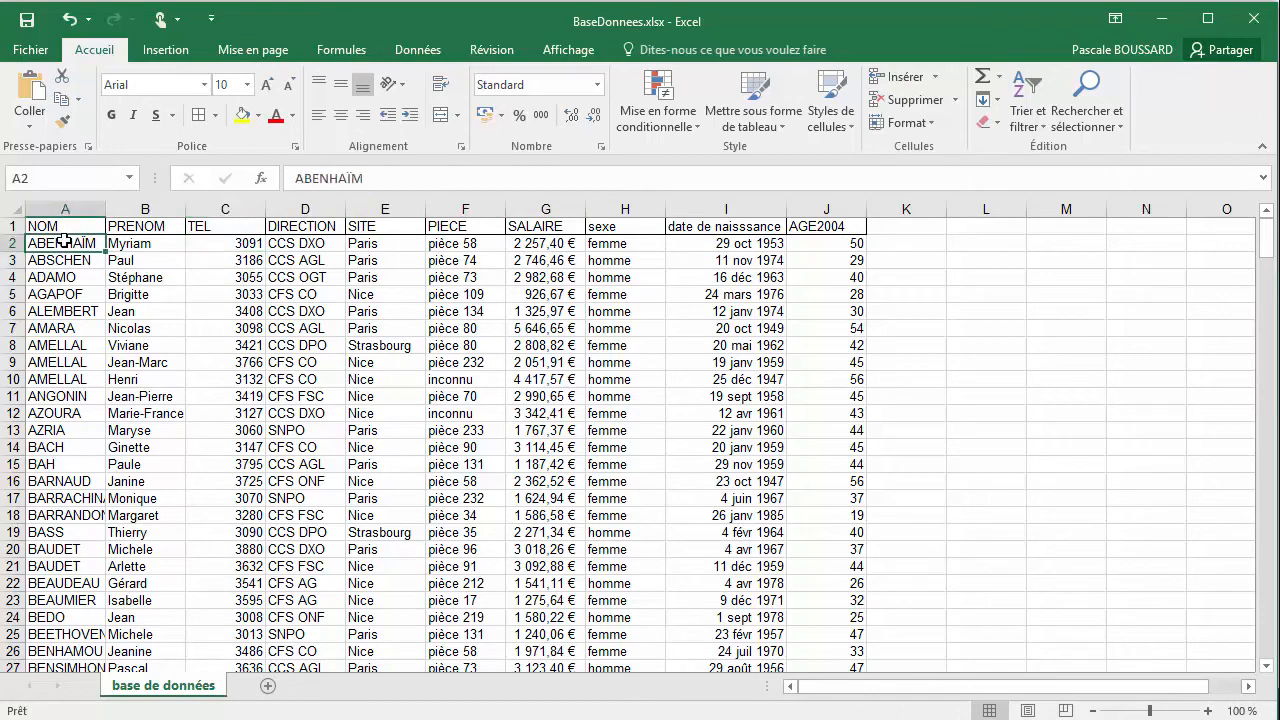
pyautogui.moveTo(63, 241); pyautogui.dragTo(806, 389)
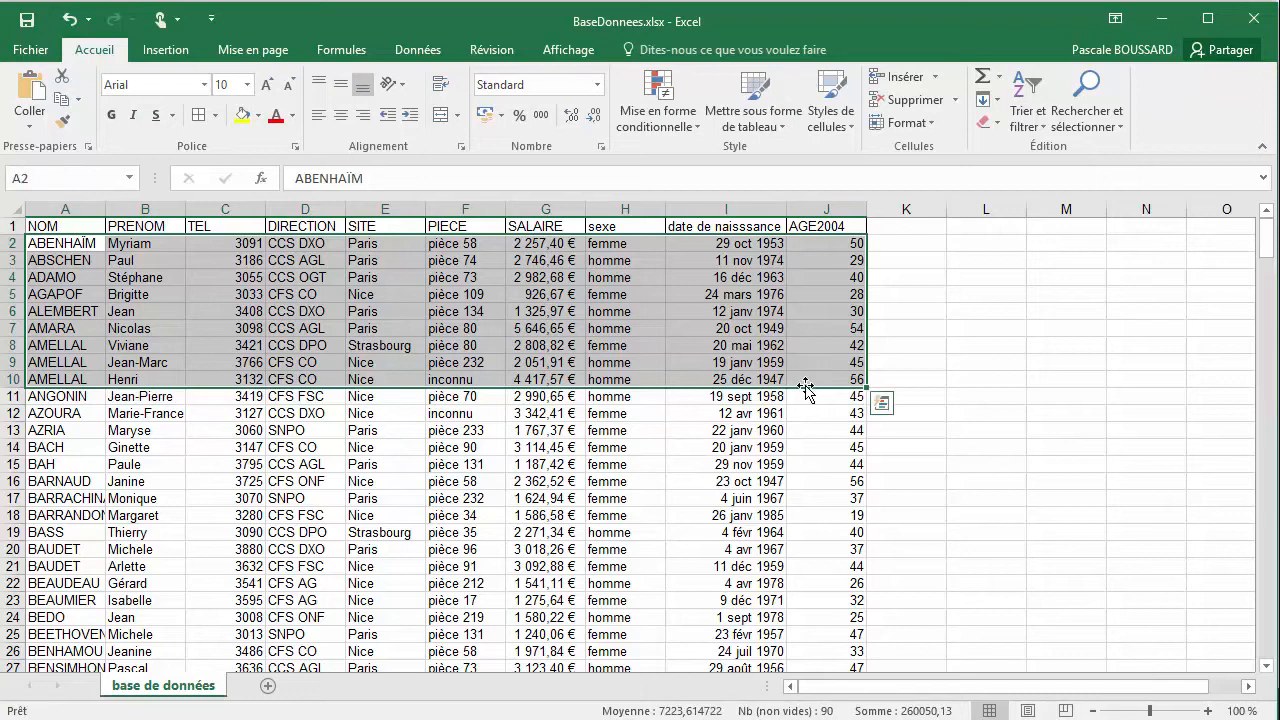
pyautogui.click(215, 116)
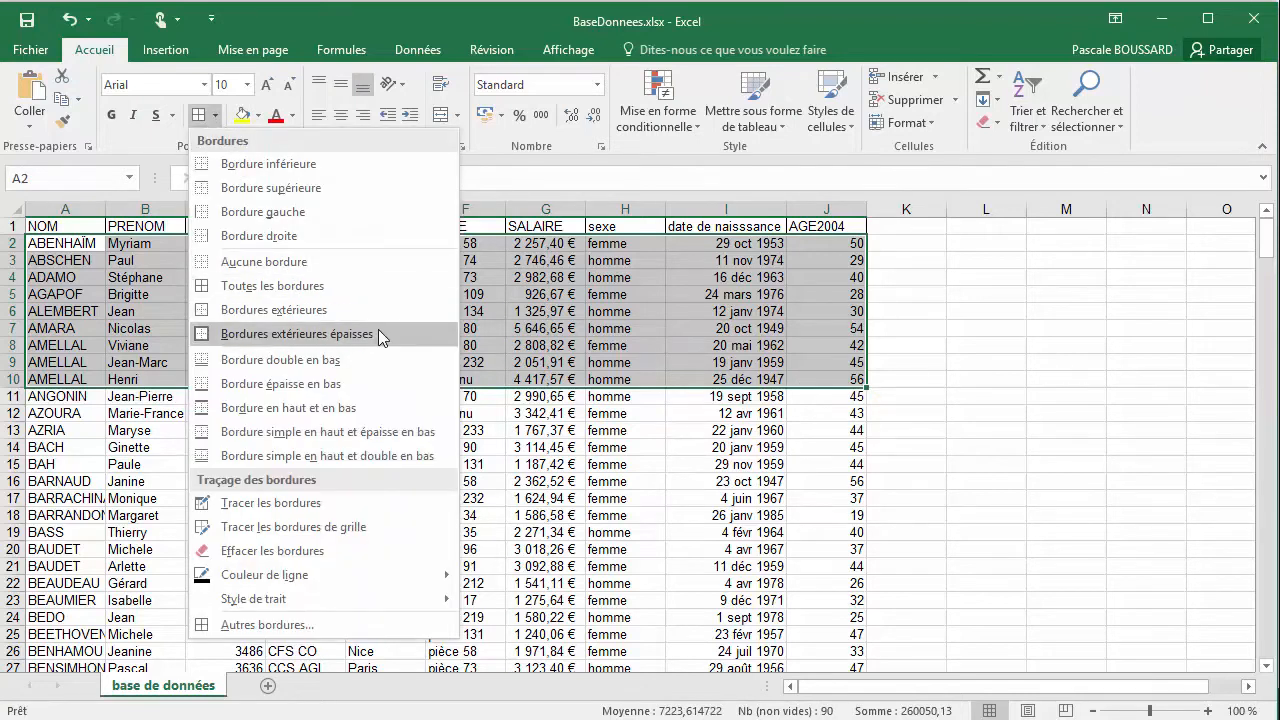
pyautogui.click(317, 335)
pyautogui.click(480, 313)
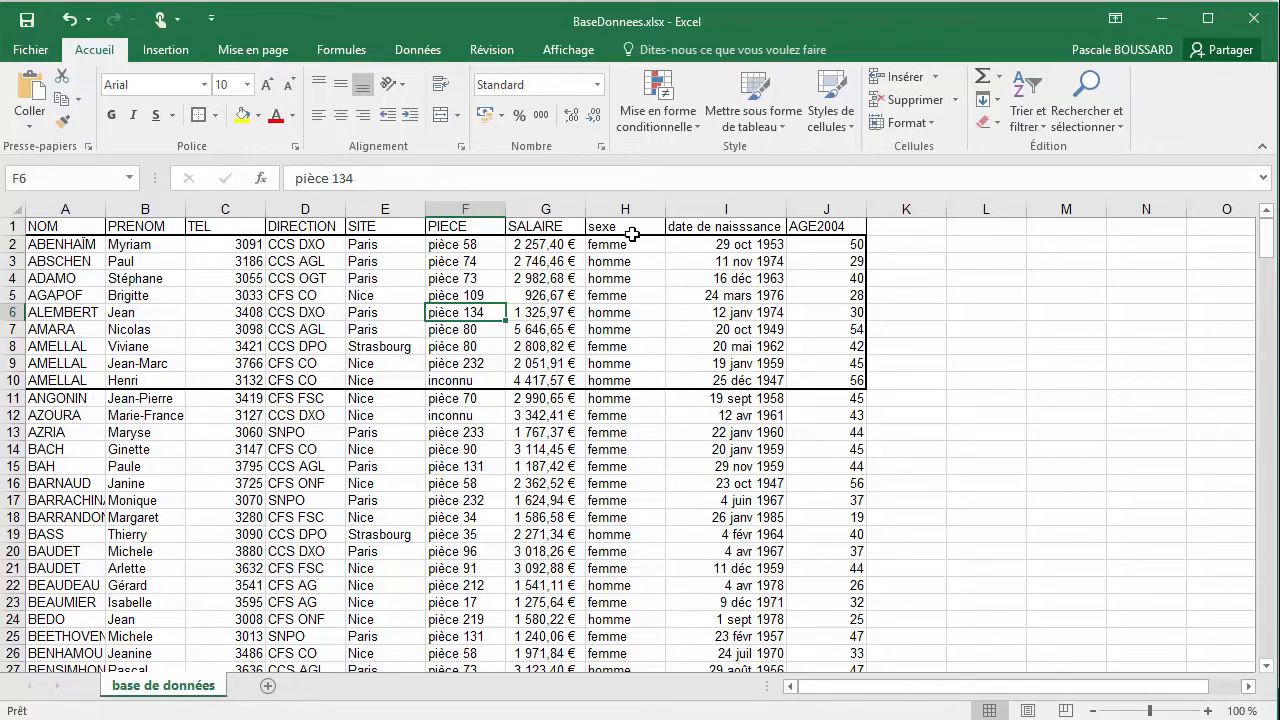
# Give the range C4:H7 a single top and double bottom border (Bordure simple en haut et double en bas)
pyautogui.moveTo(233, 274); pyautogui.dragTo(626, 329)
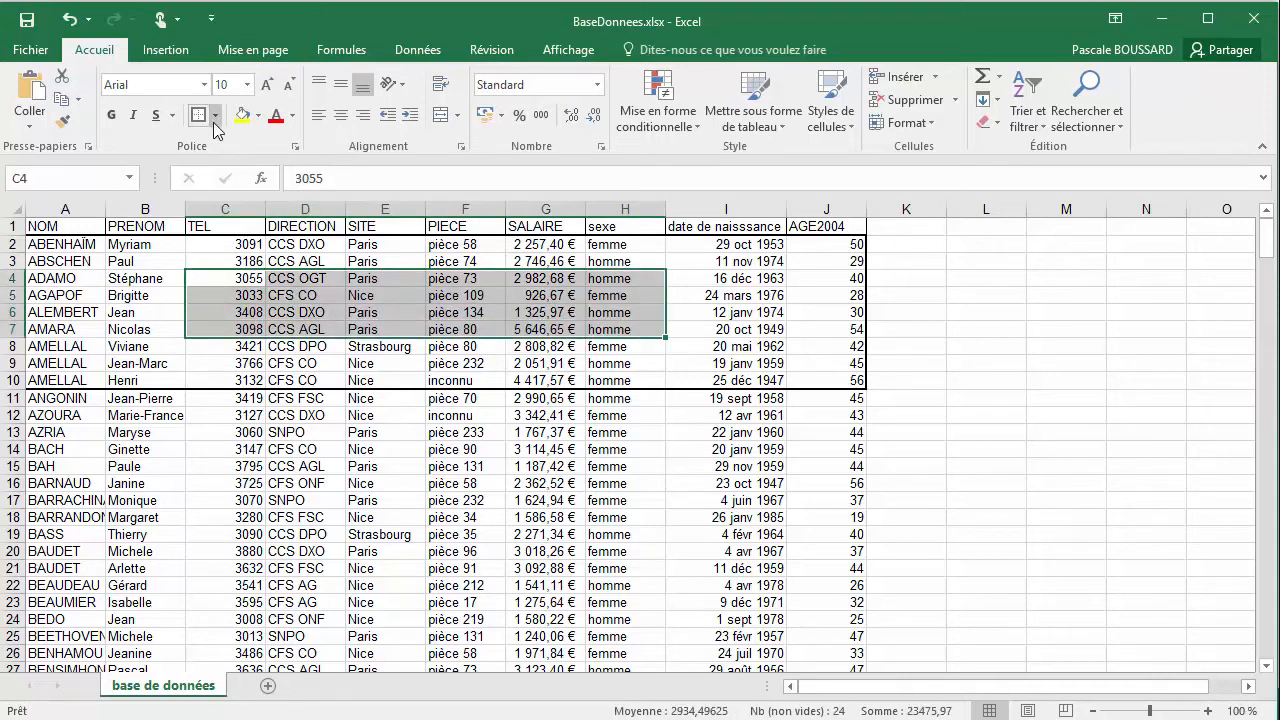
pyautogui.click(214, 116)
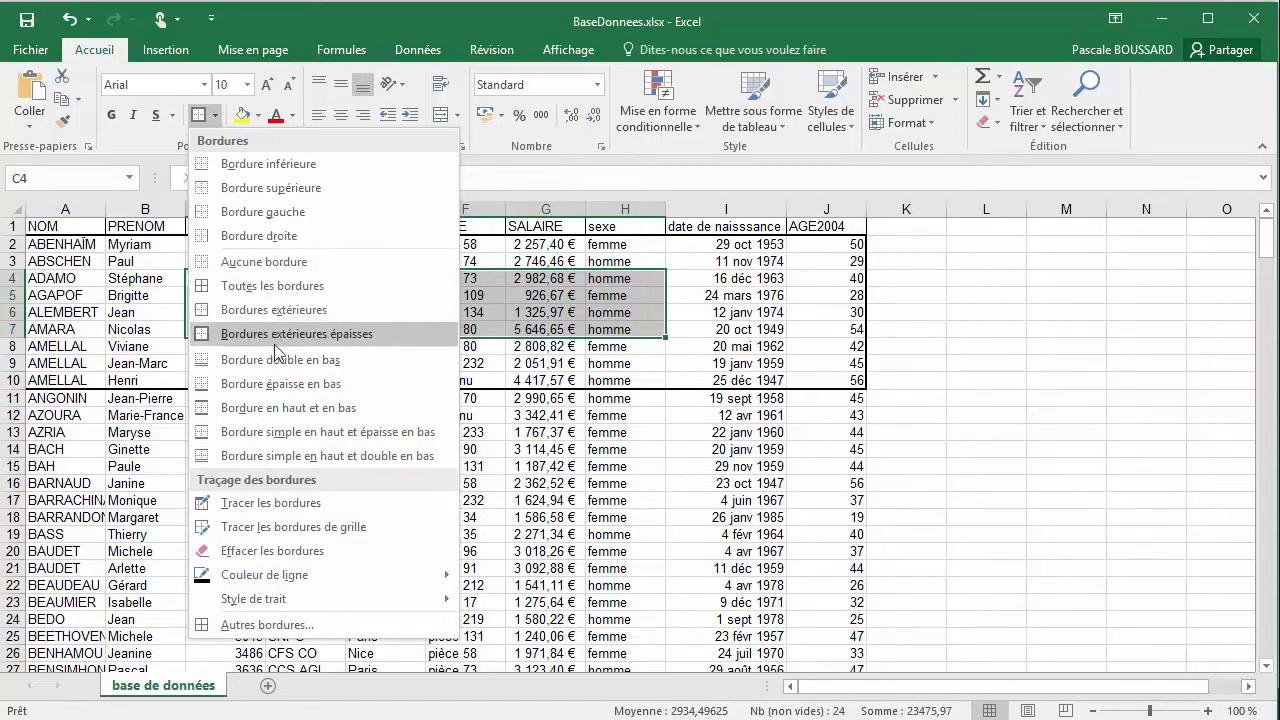
pyautogui.click(316, 456)
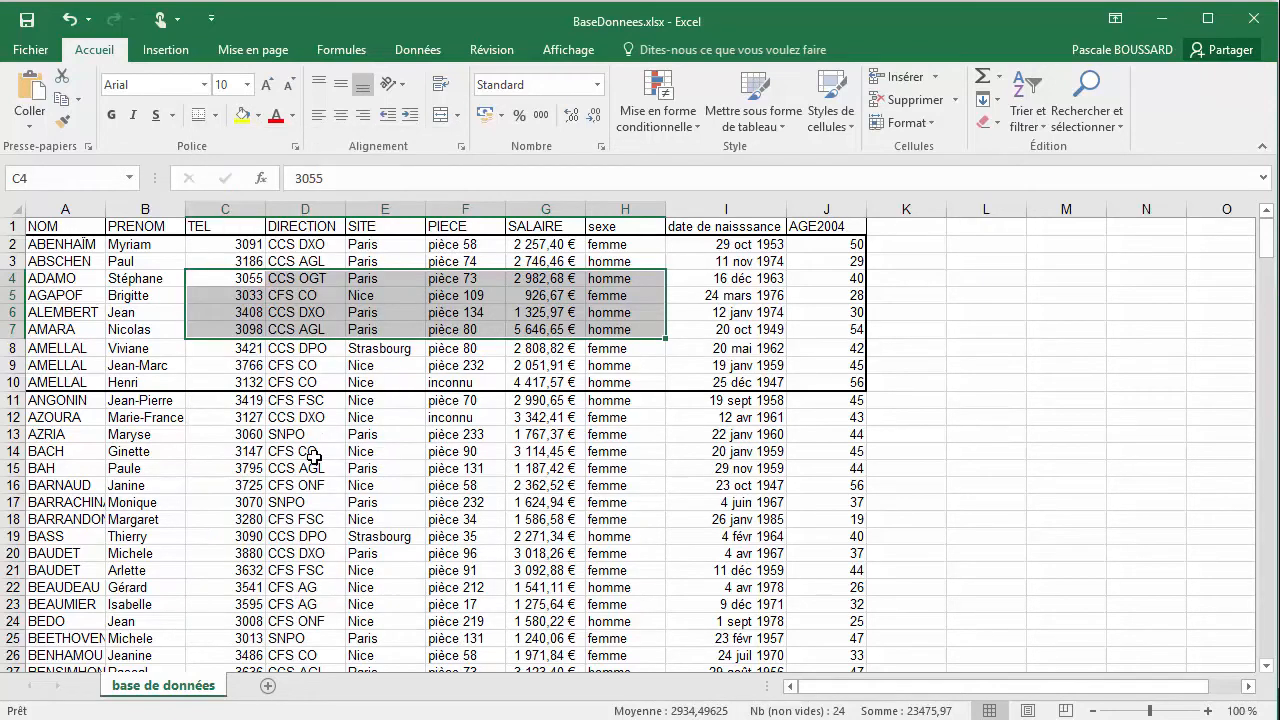
pyautogui.click(357, 378)
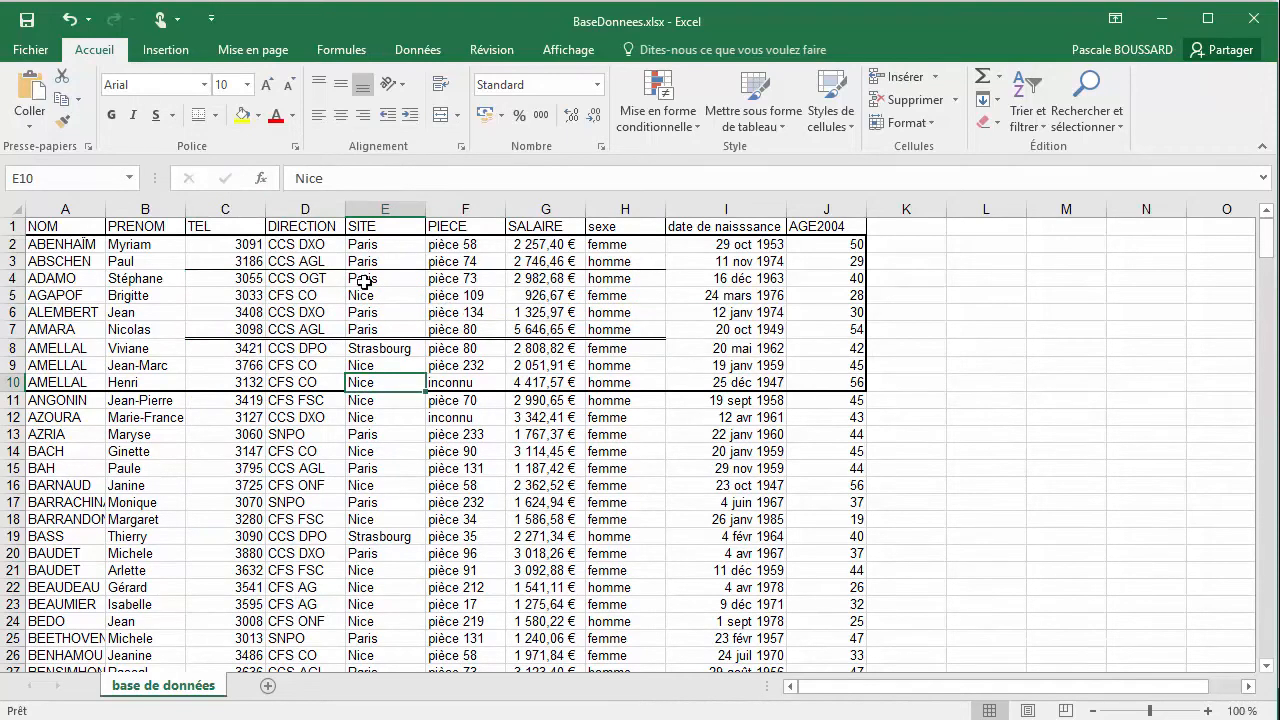
# Remove all borders from cell E10 in the SITE column with Aucune bordure
pyautogui.click(215, 115)
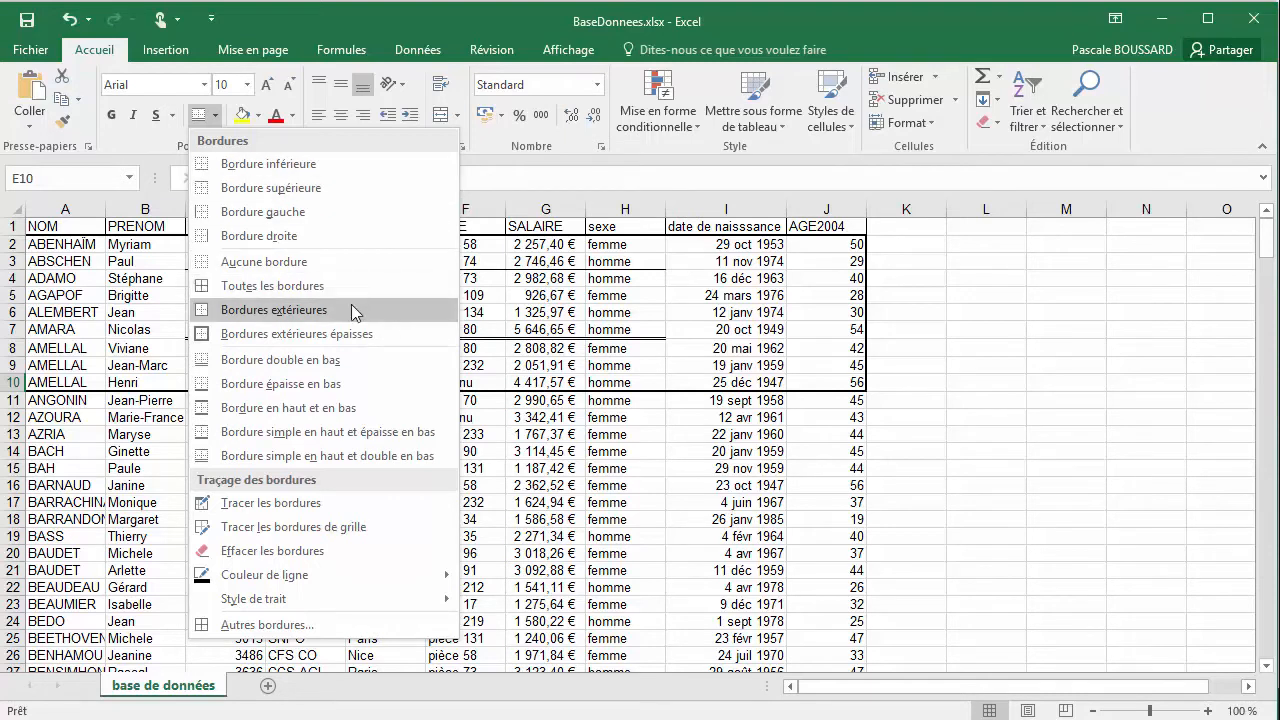
pyautogui.click(348, 383)
pyautogui.click(405, 413)
pyautogui.click(381, 382)
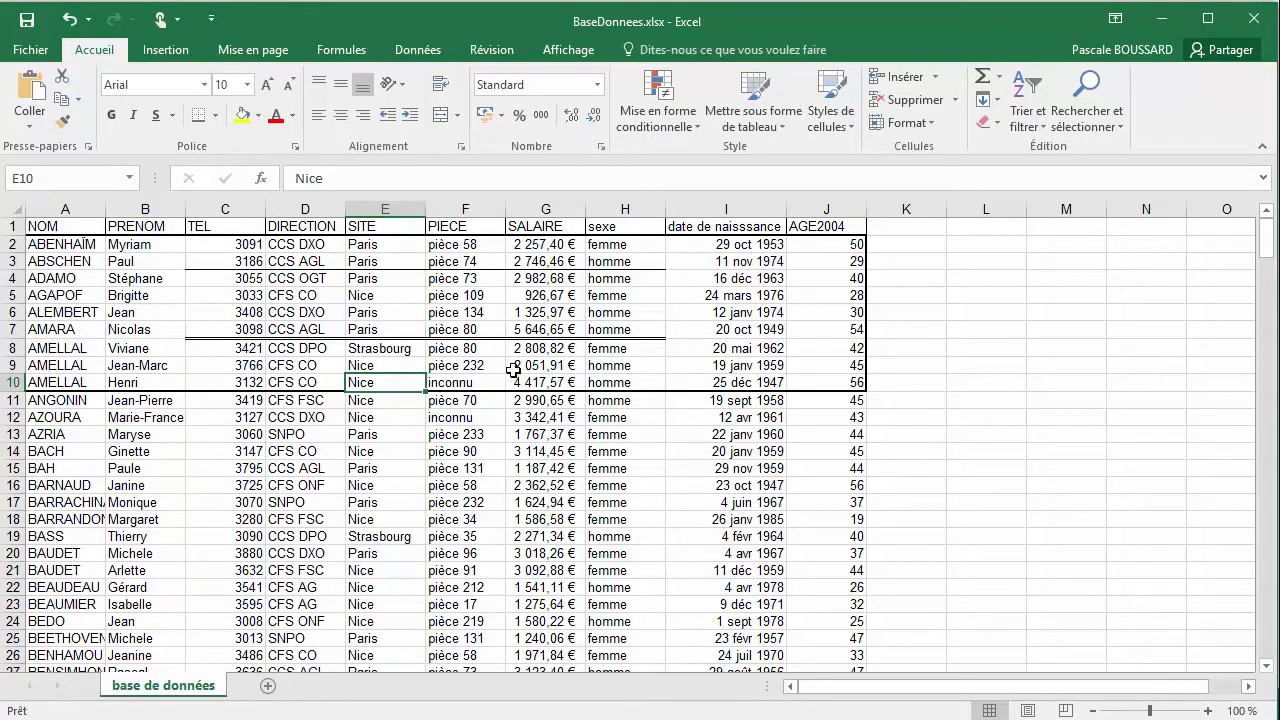
pyautogui.click(214, 115)
pyautogui.click(252, 268)
pyautogui.click(405, 329)
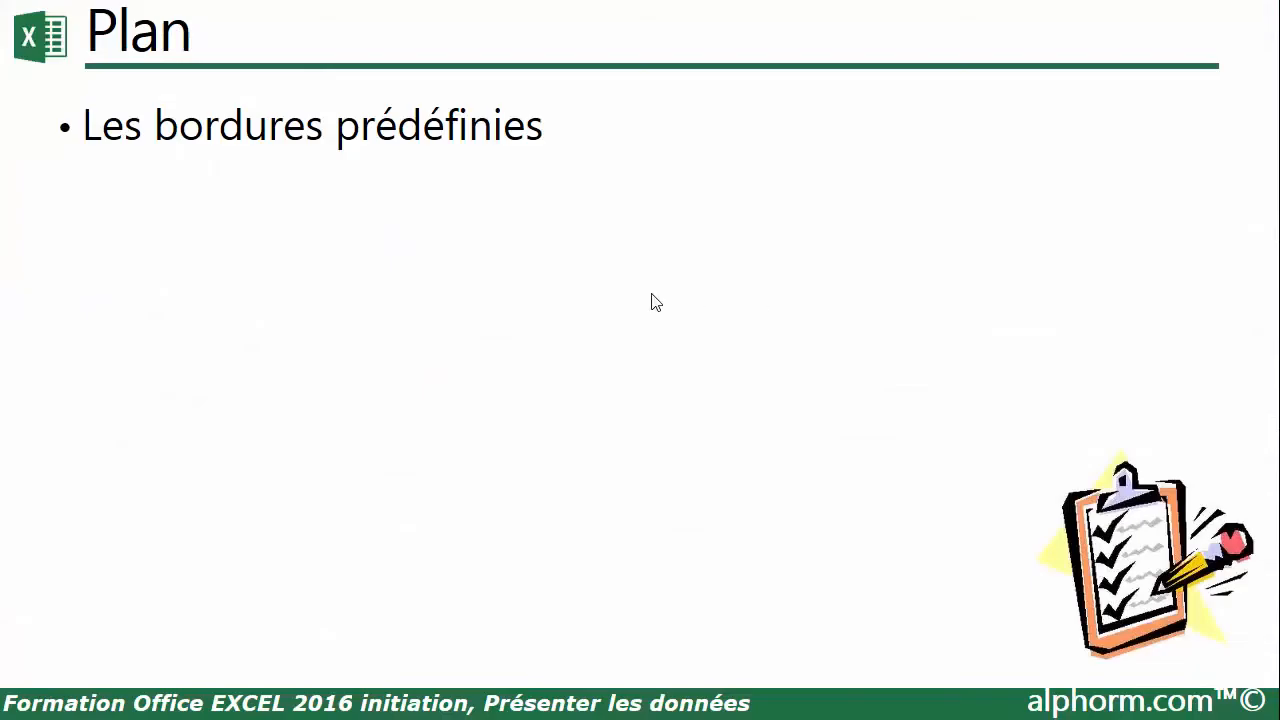
pyautogui.click(651, 293)
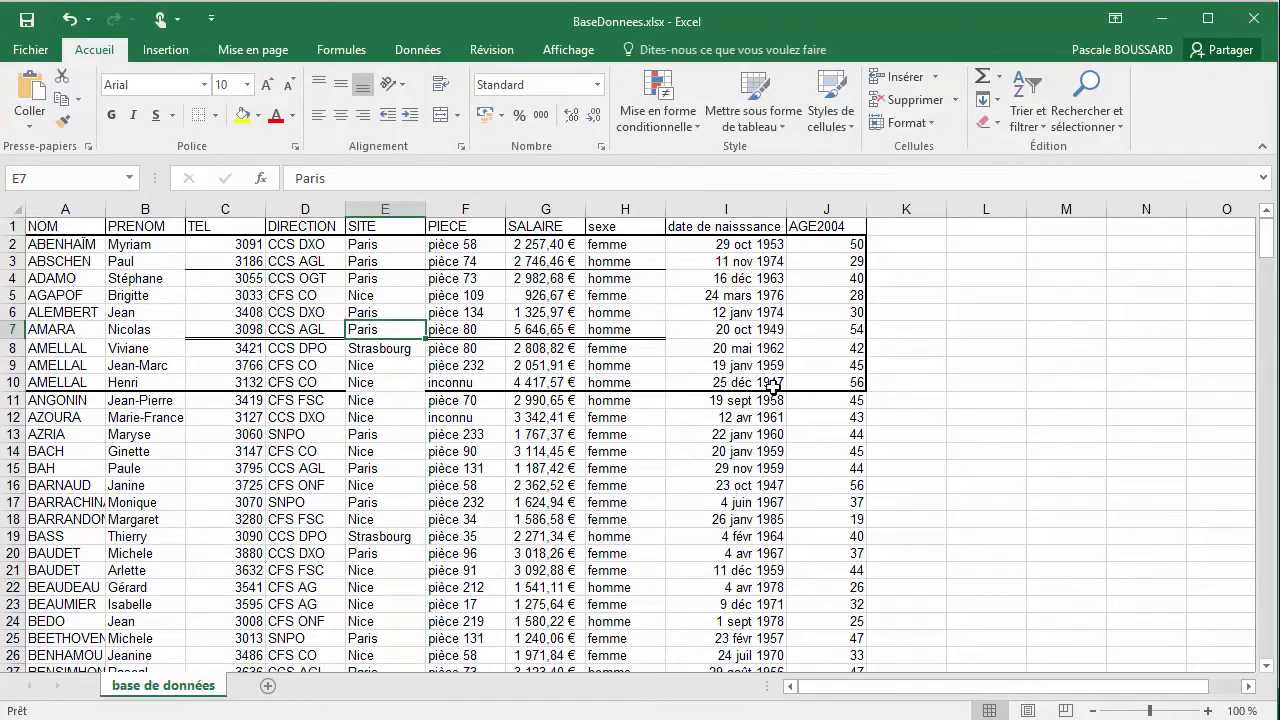
# Set custom borders for C13:G15 in the cell format dialog: a medium dashed top edge and a medium dash-dot-dot bottom edge
pyautogui.click(390, 434)
pyautogui.moveTo(224, 437); pyautogui.dragTo(527, 468)
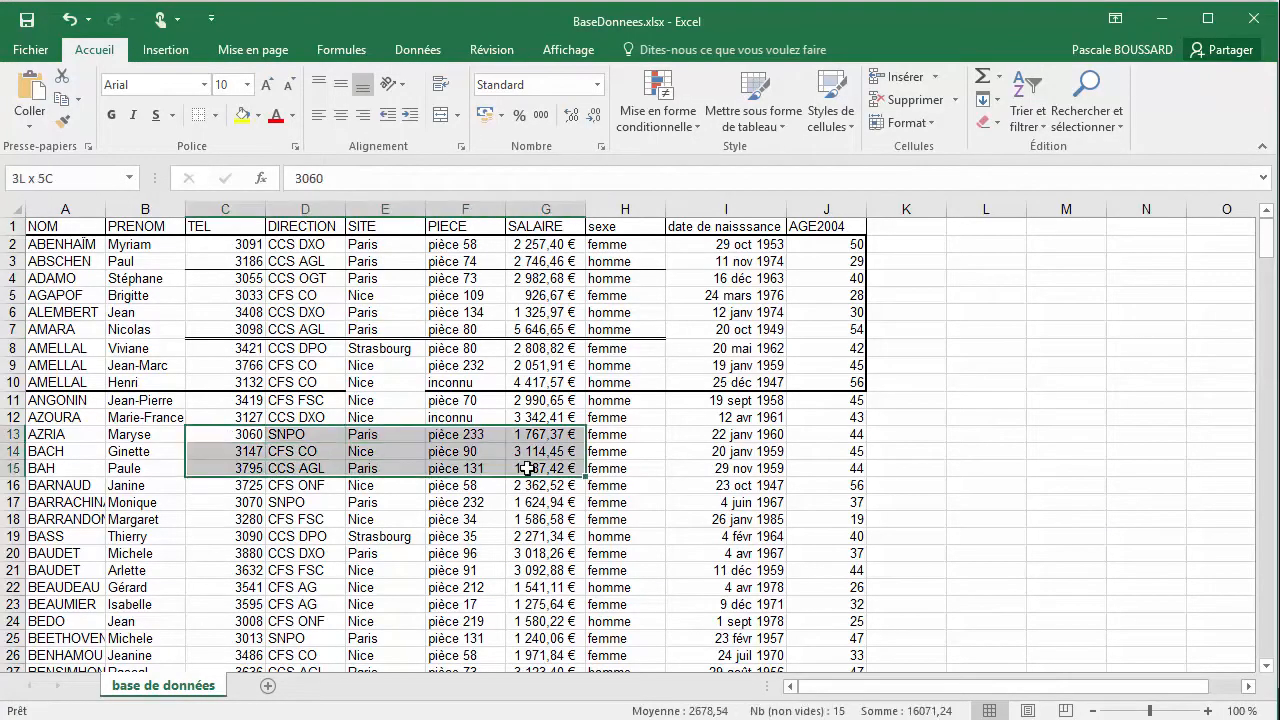
pyautogui.click(214, 115)
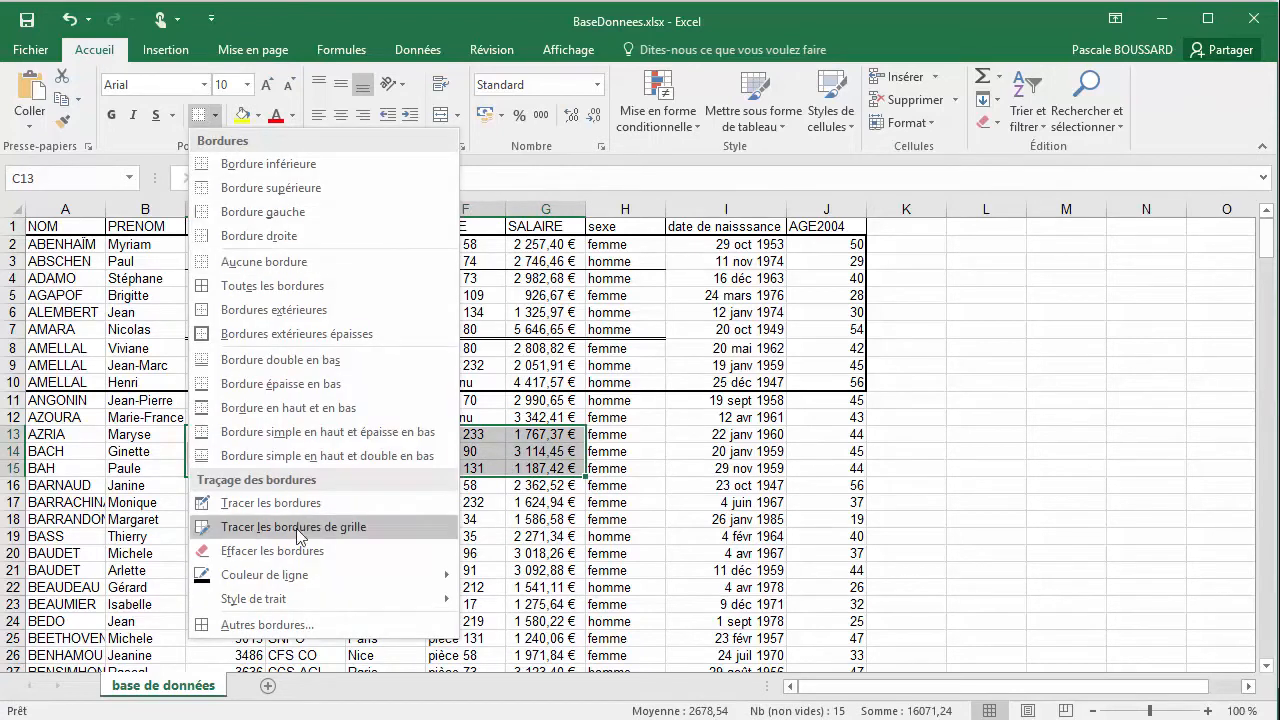
pyautogui.click(284, 631)
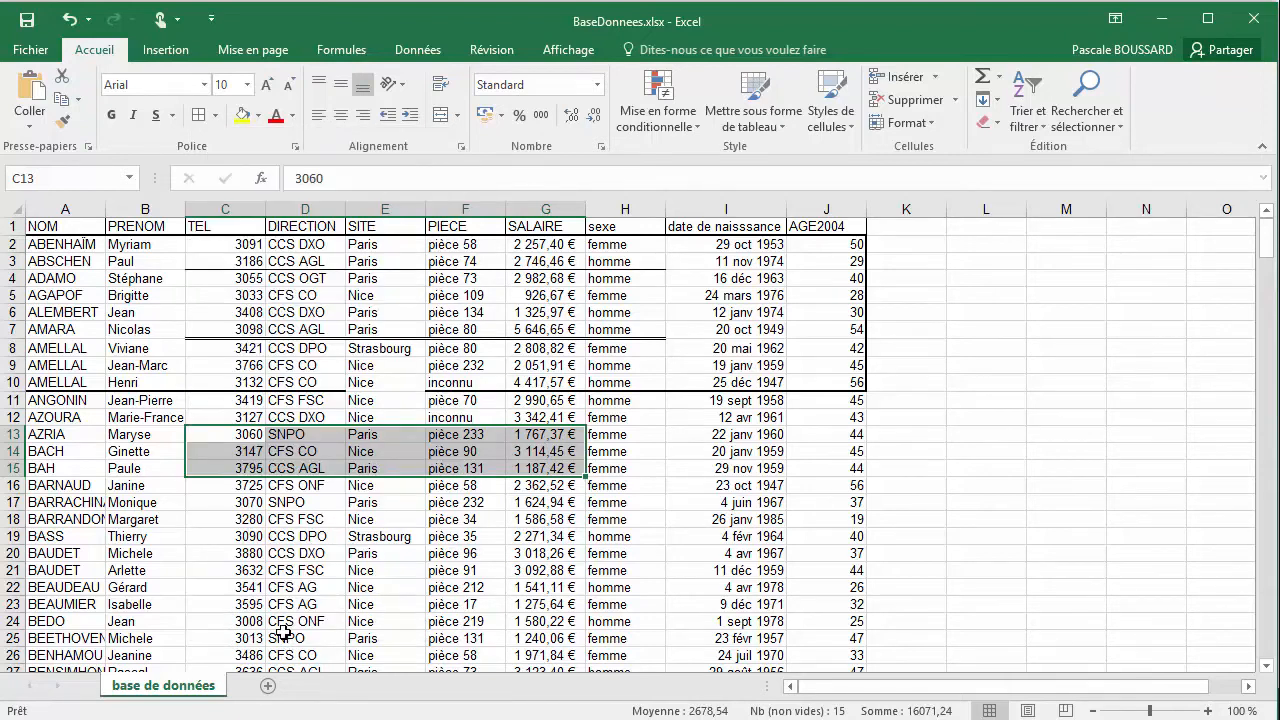
pyautogui.moveTo(335, 182); pyautogui.dragTo(1010, 191)
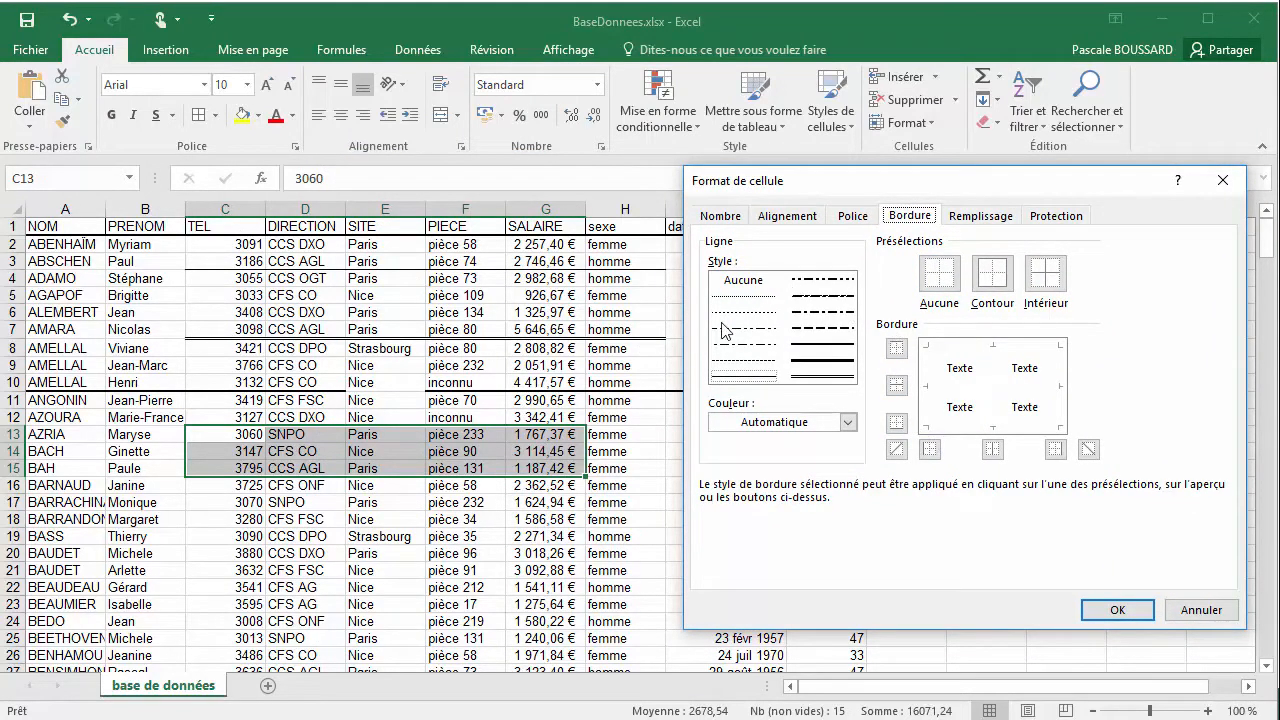
pyautogui.click(812, 329)
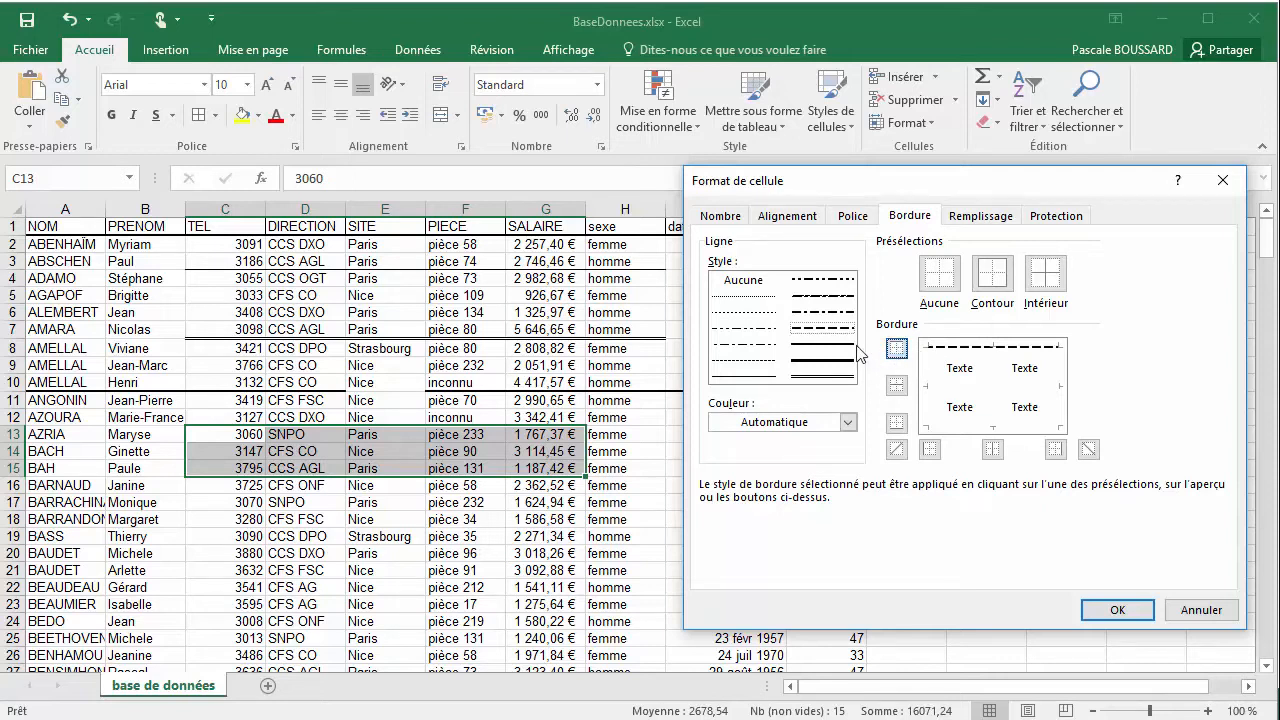
pyautogui.click(822, 281)
pyautogui.click(895, 424)
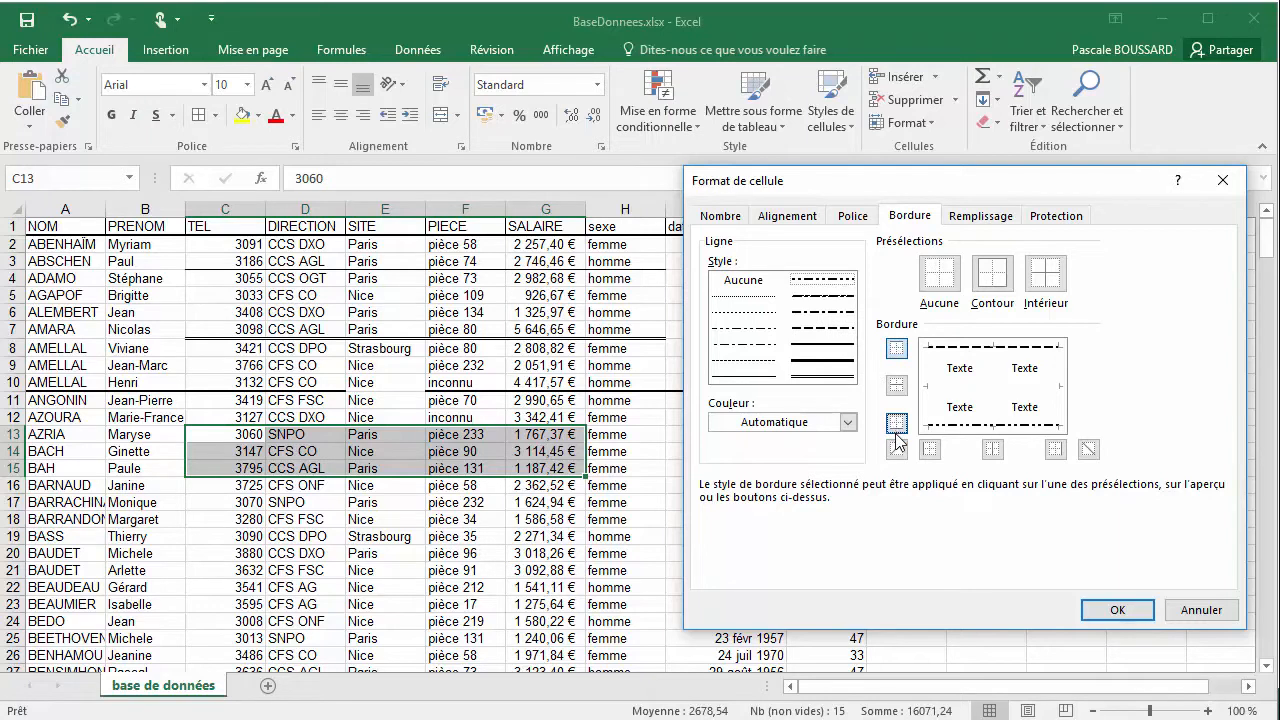
# Give C13:G15 a thick solid left edge and a medium solid right edge, and apply the custom borders
pyautogui.click(818, 368)
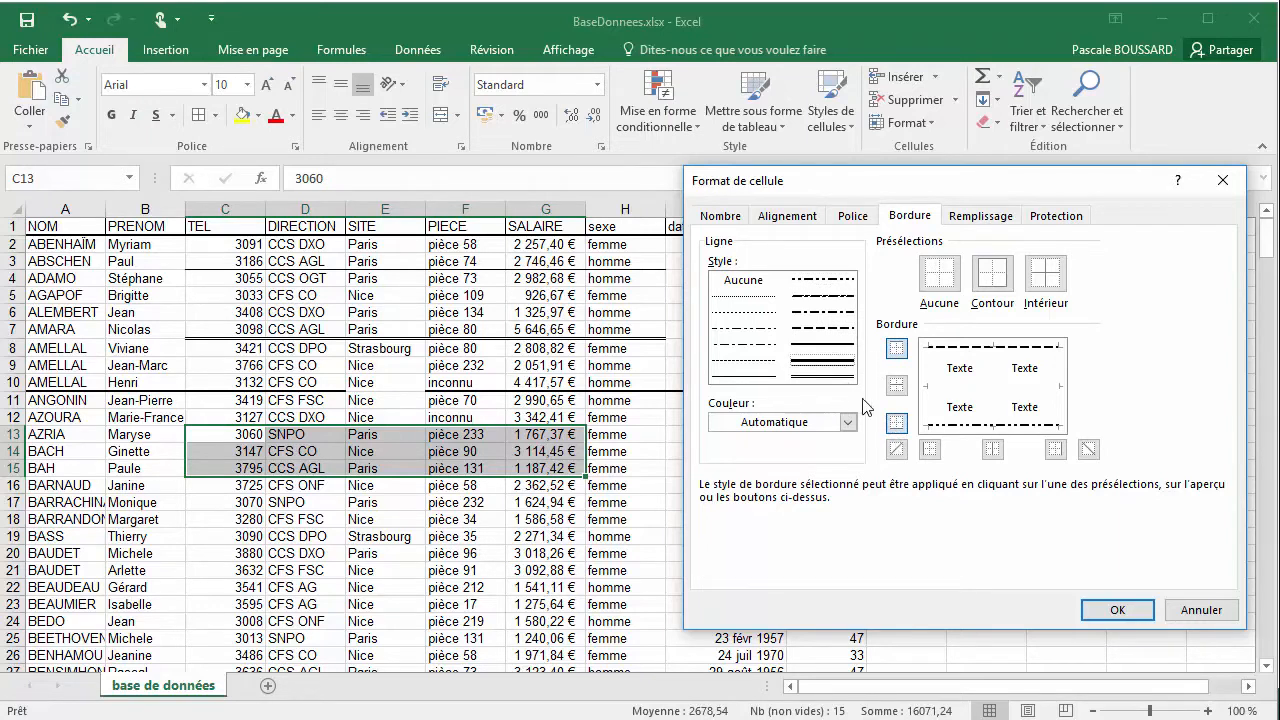
pyautogui.click(929, 450)
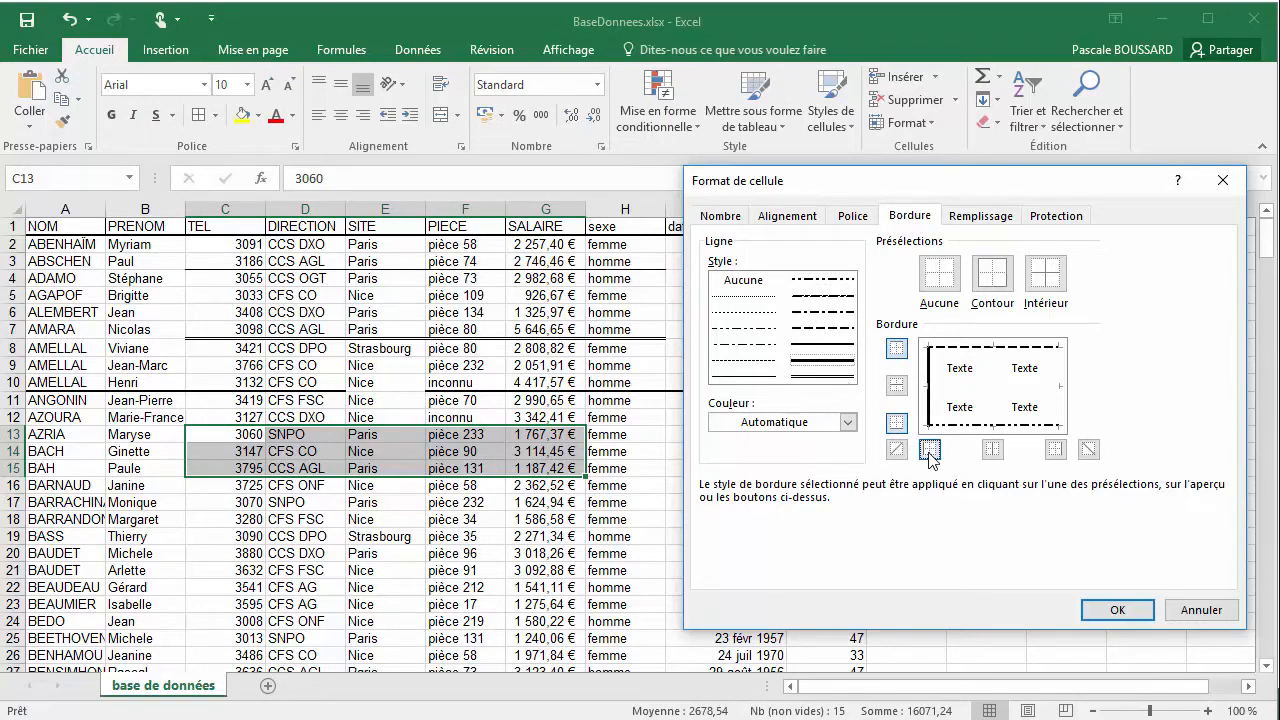
pyautogui.click(838, 346)
pyautogui.click(1056, 449)
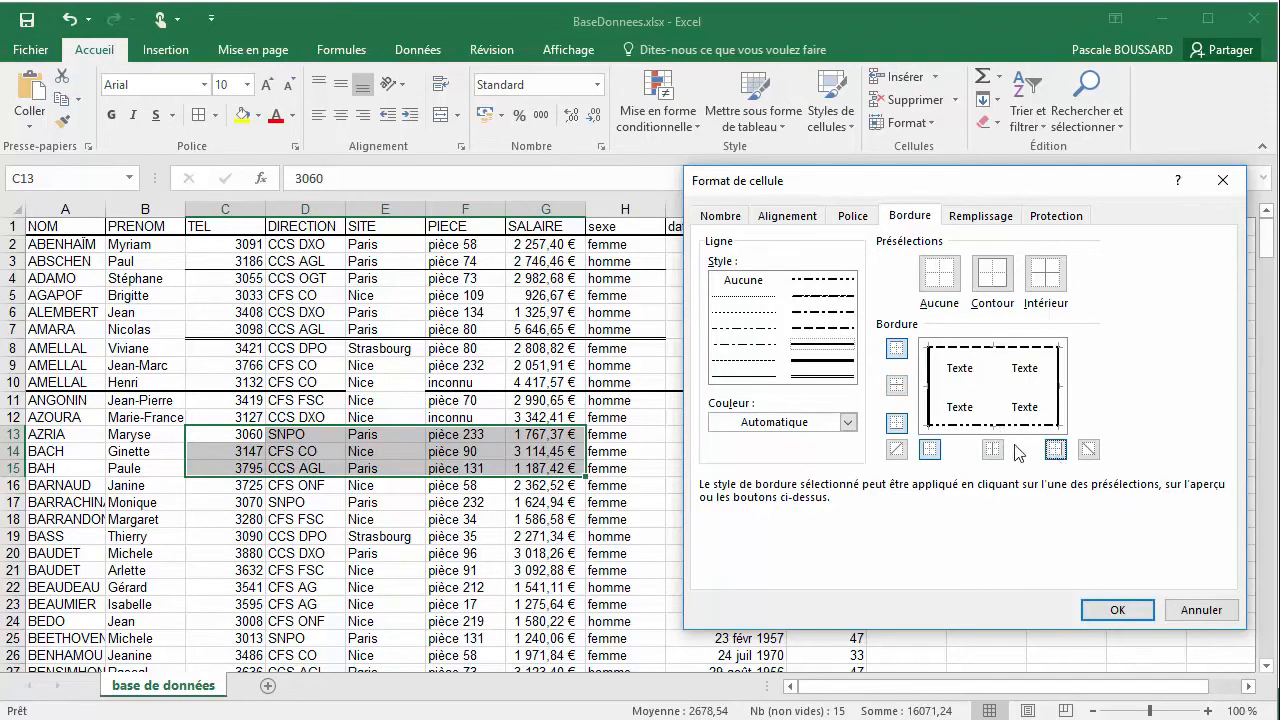
pyautogui.click(1117, 610)
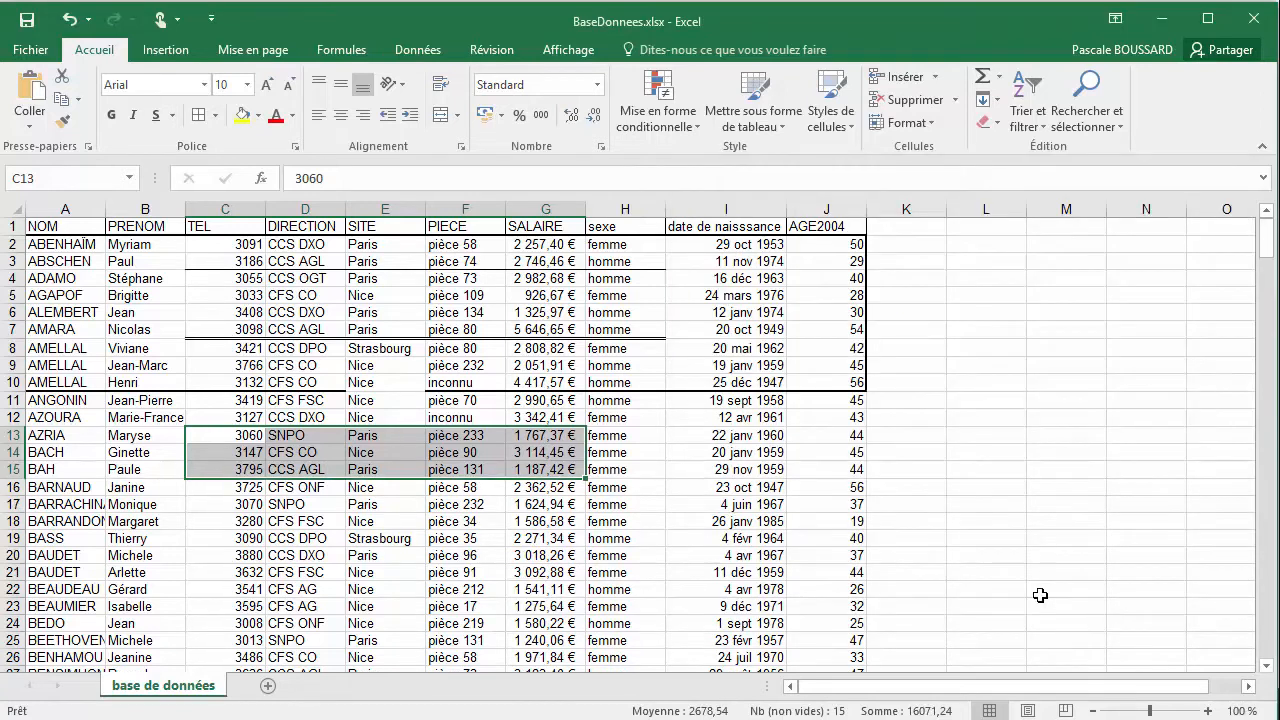
pyautogui.click(530, 505)
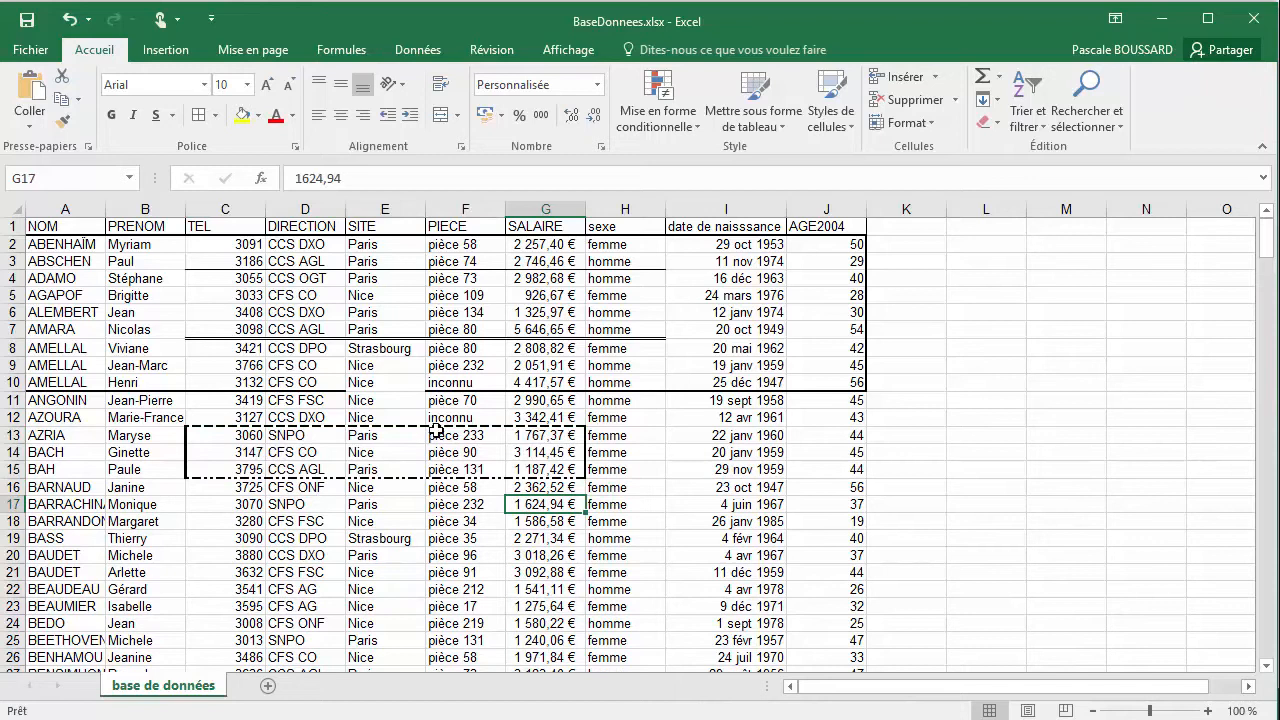
# Apply a thin descending diagonal border to every cell of D18:F20 through the cell format border settings
pyautogui.moveTo(280, 521); pyautogui.dragTo(468, 560)
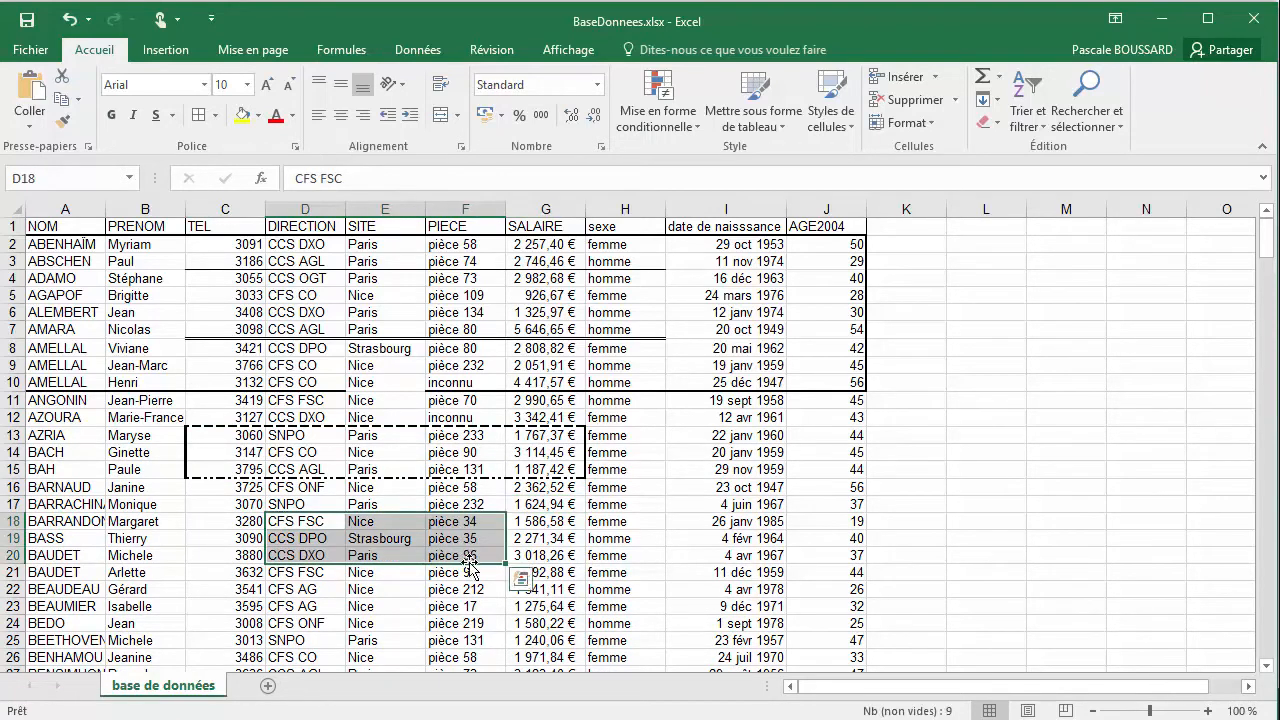
pyautogui.click(215, 115)
pyautogui.click(266, 624)
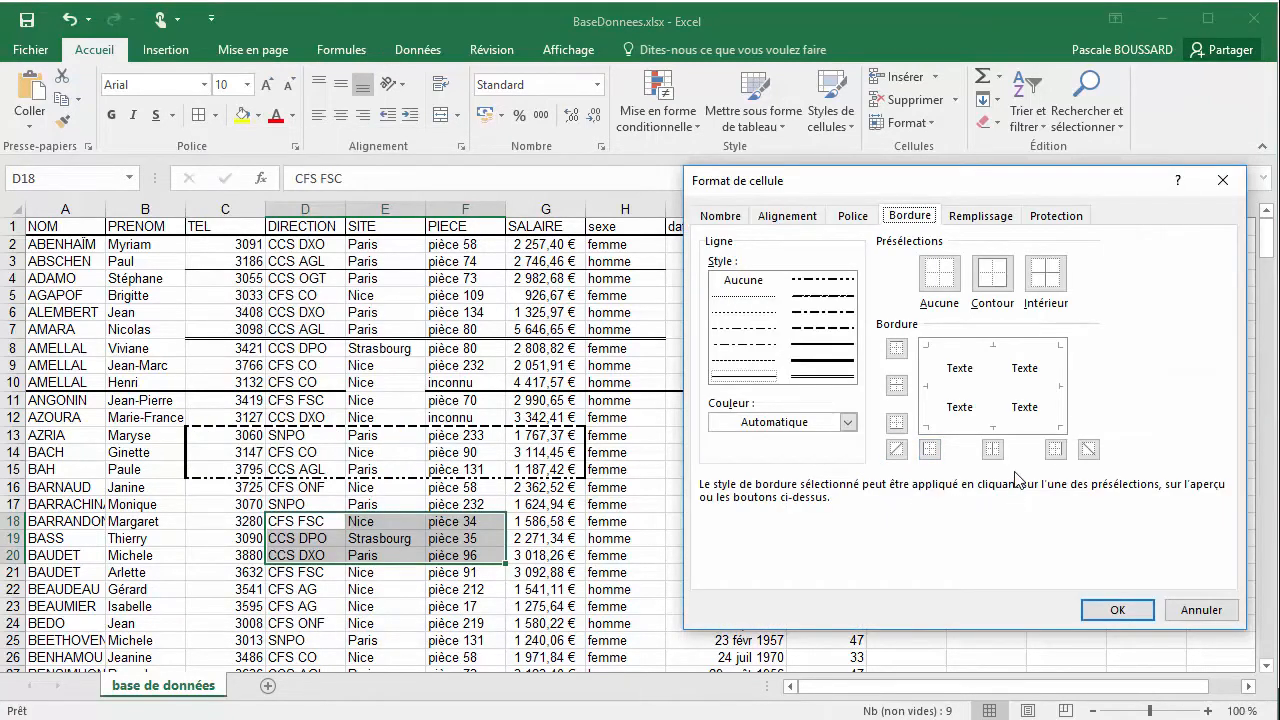
pyautogui.click(961, 412)
pyautogui.click(743, 313)
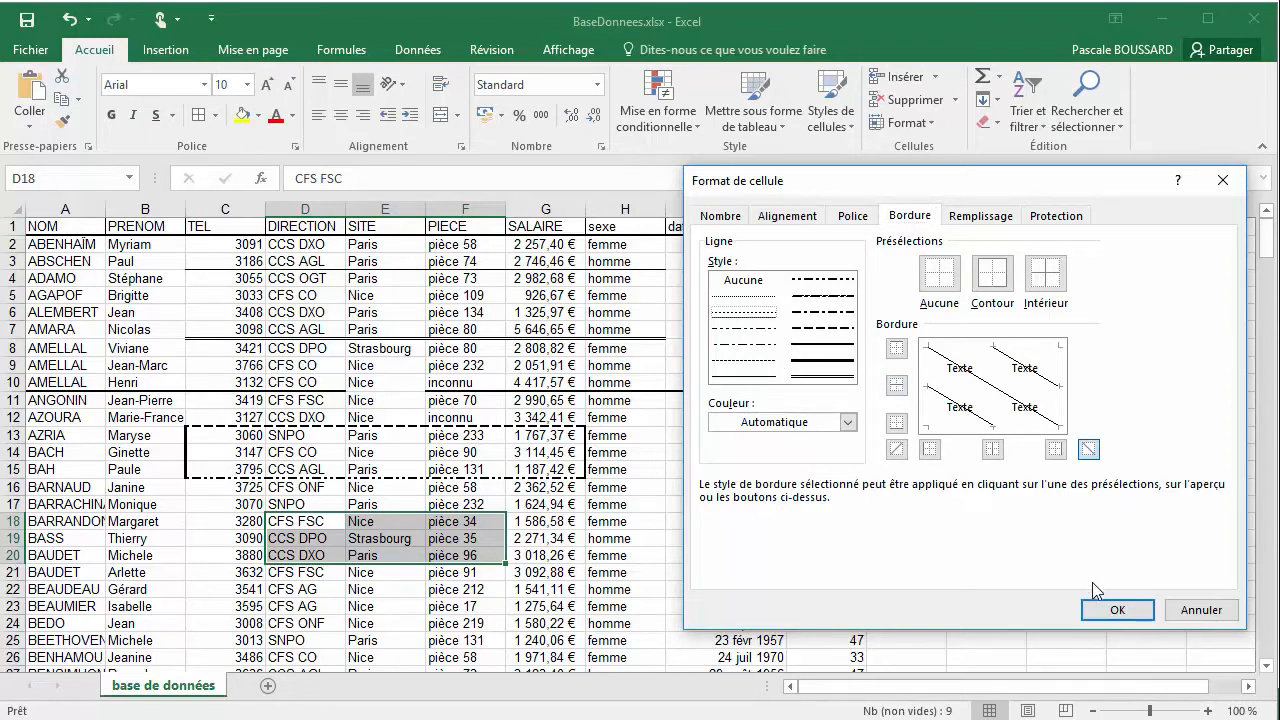
pyautogui.click(1106, 610)
pyautogui.click(625, 488)
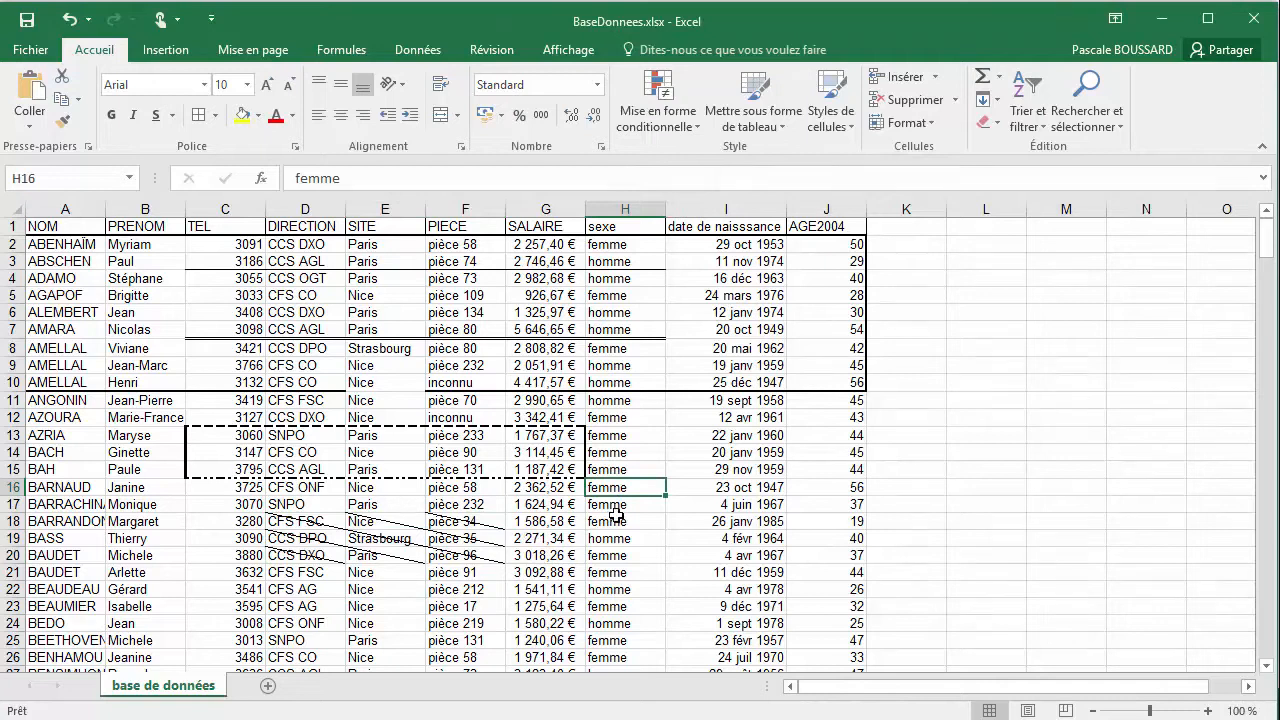
# Apply a double-line ascending diagonal border to every cell of H18:I21 through the cell format border settings
pyautogui.moveTo(618, 521); pyautogui.dragTo(737, 569)
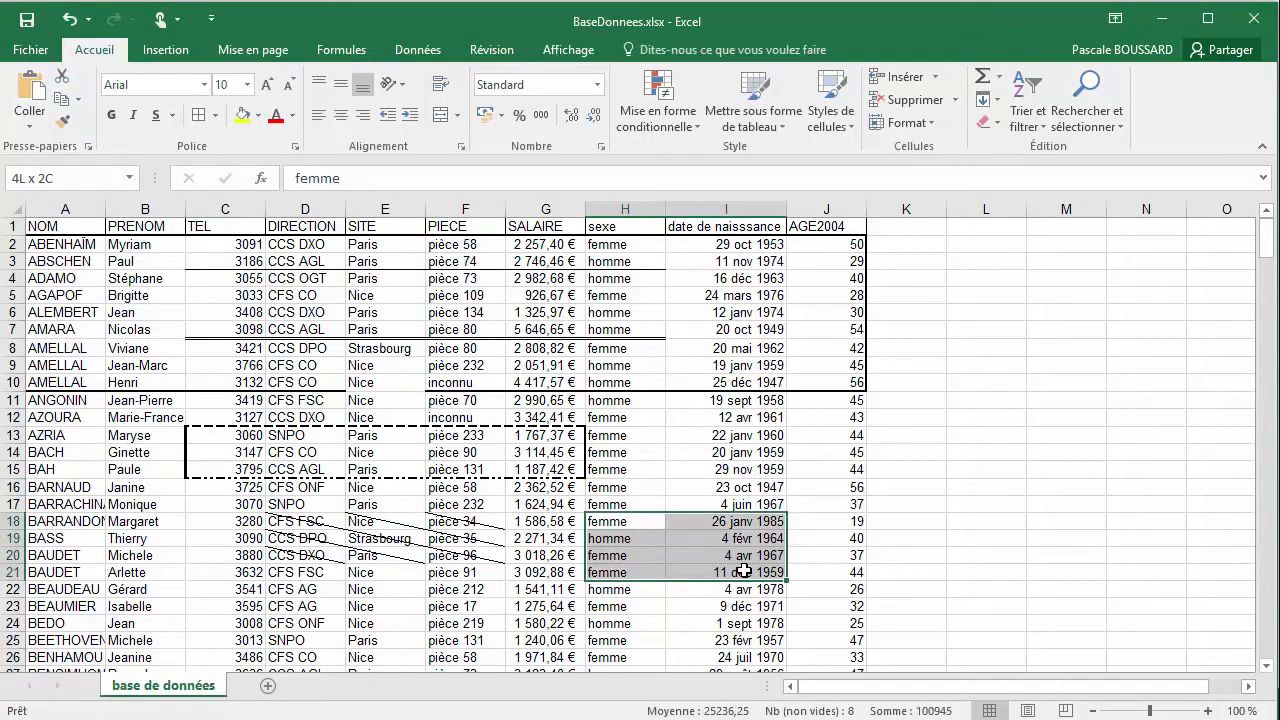
pyautogui.click(214, 115)
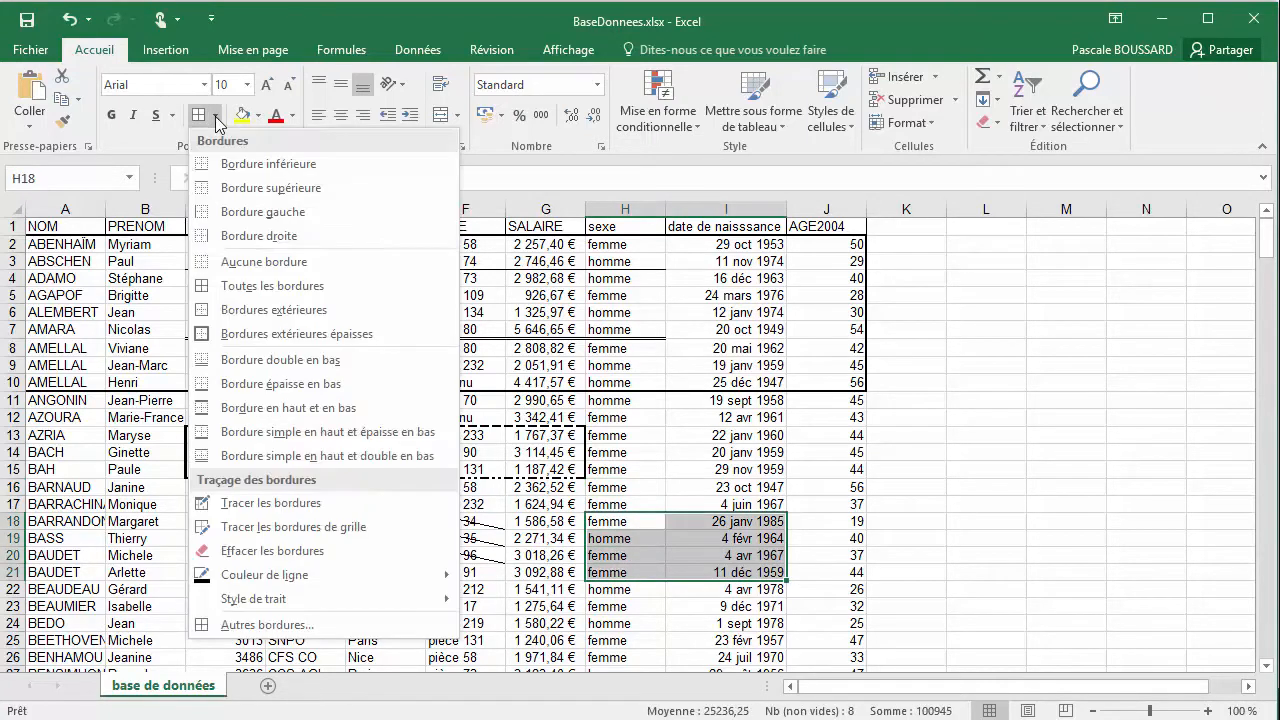
pyautogui.click(262, 625)
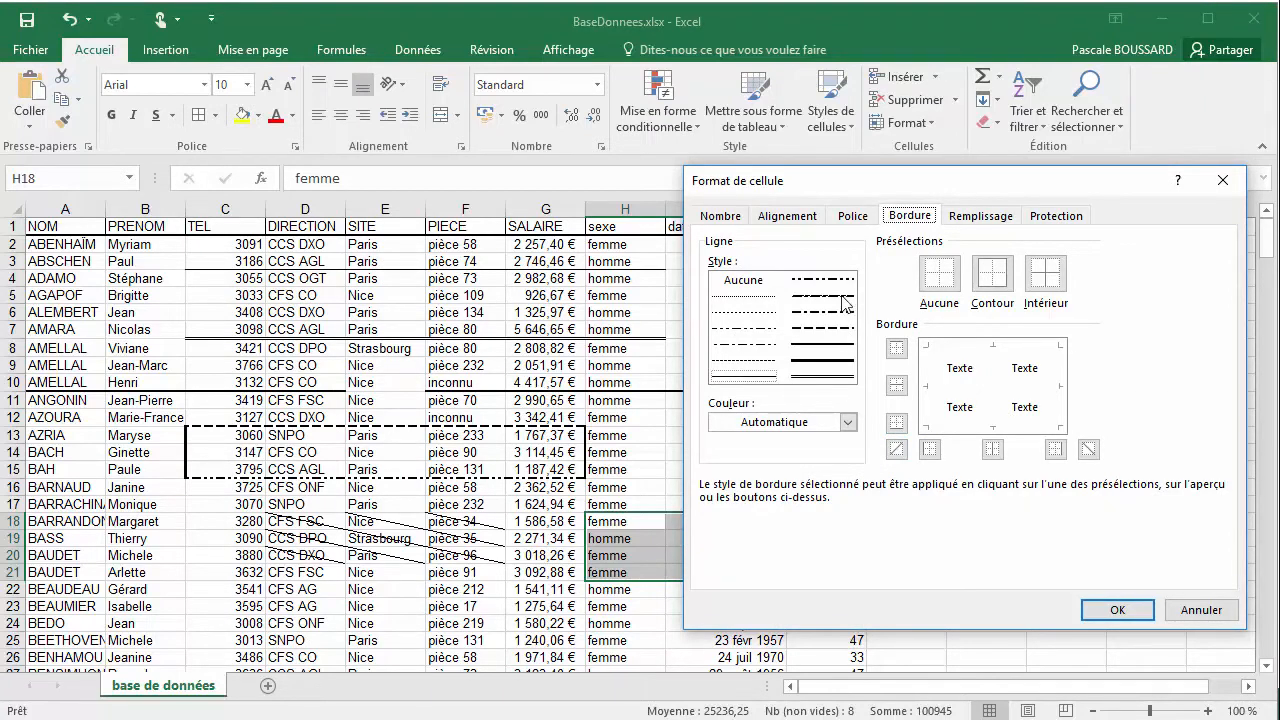
pyautogui.click(823, 377)
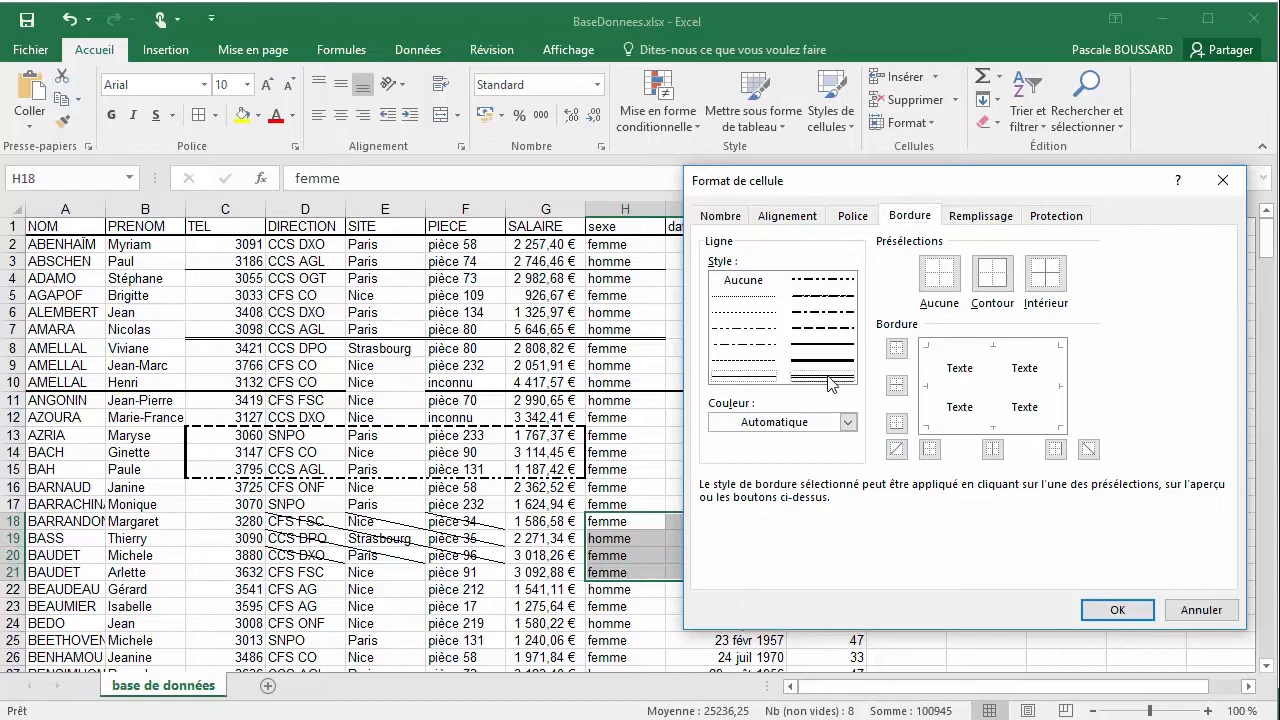
pyautogui.click(896, 449)
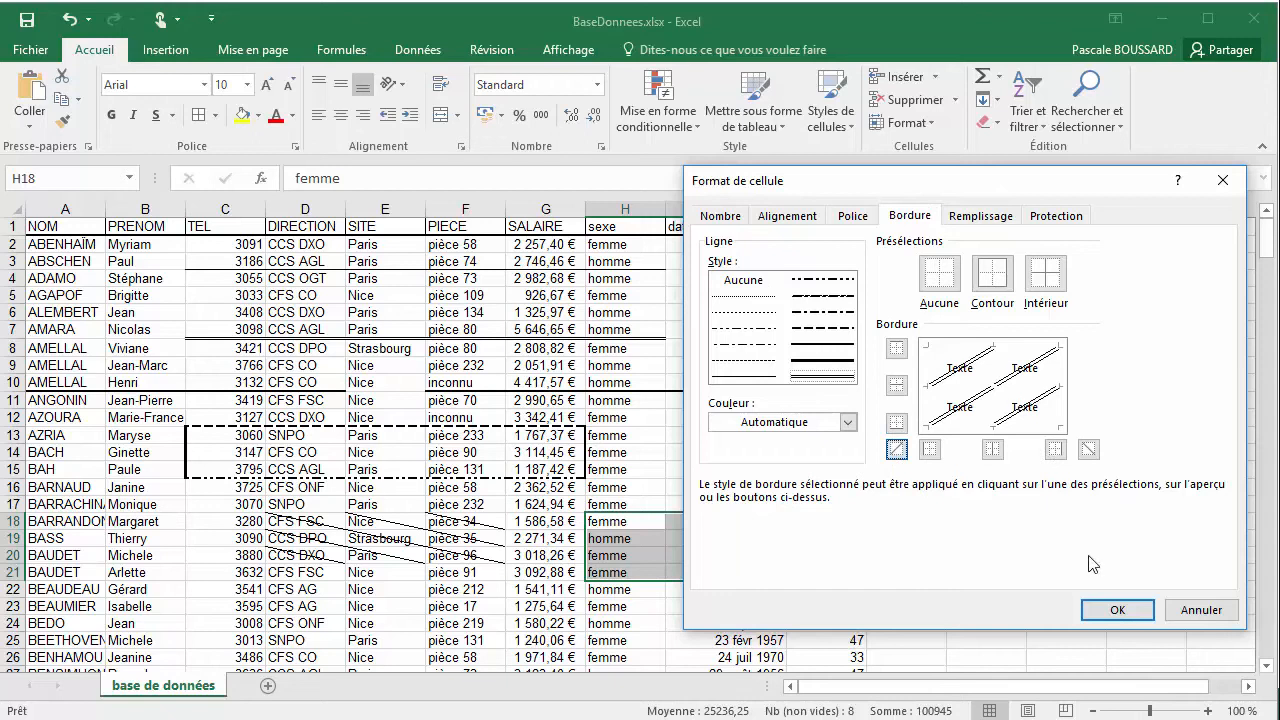
pyautogui.click(1116, 610)
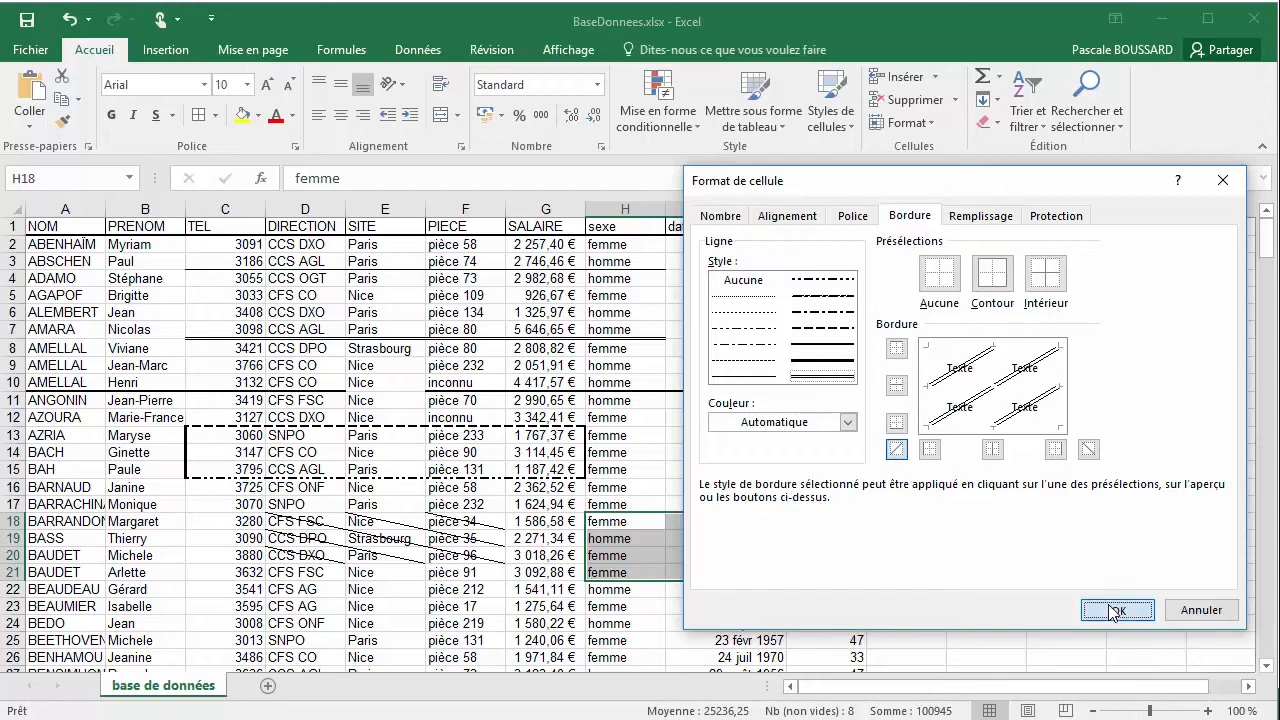
pyautogui.click(706, 485)
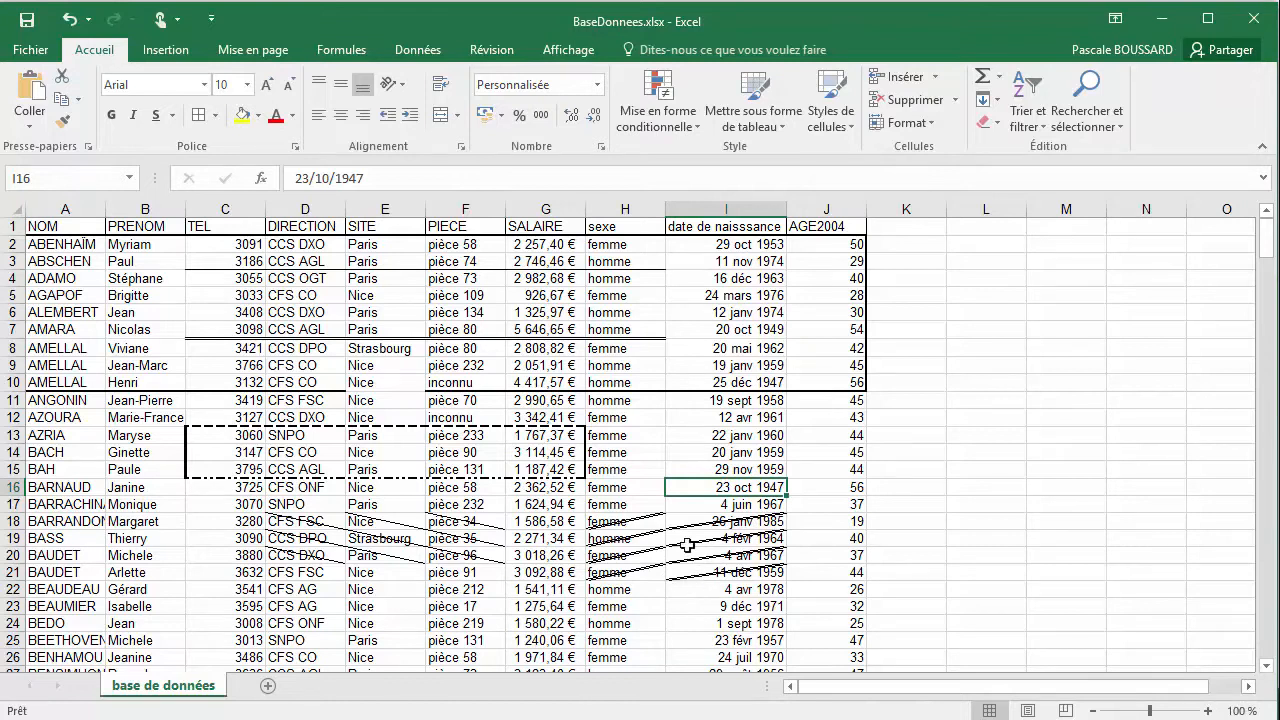
# Set custom borders for I12:J15 in the cell format dialog: thick solid top and bottom edges in a darker theme blue
pyautogui.moveTo(686, 418); pyautogui.dragTo(811, 468)
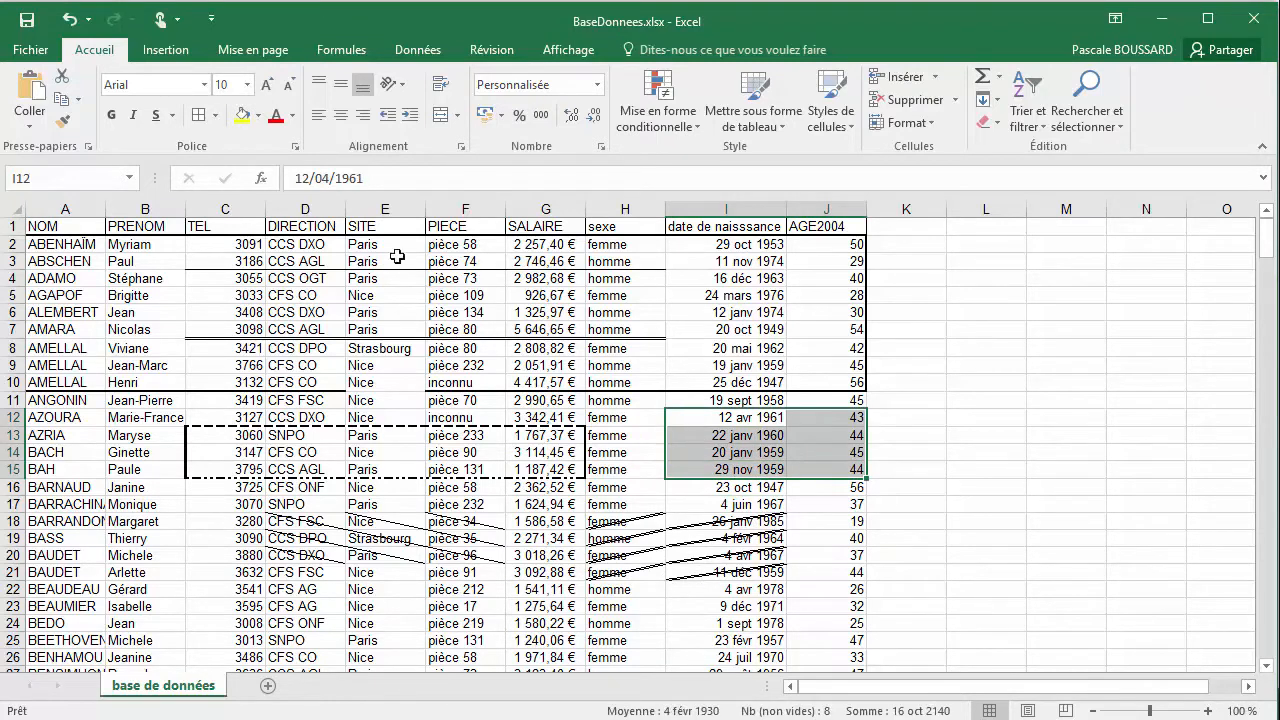
pyautogui.click(214, 115)
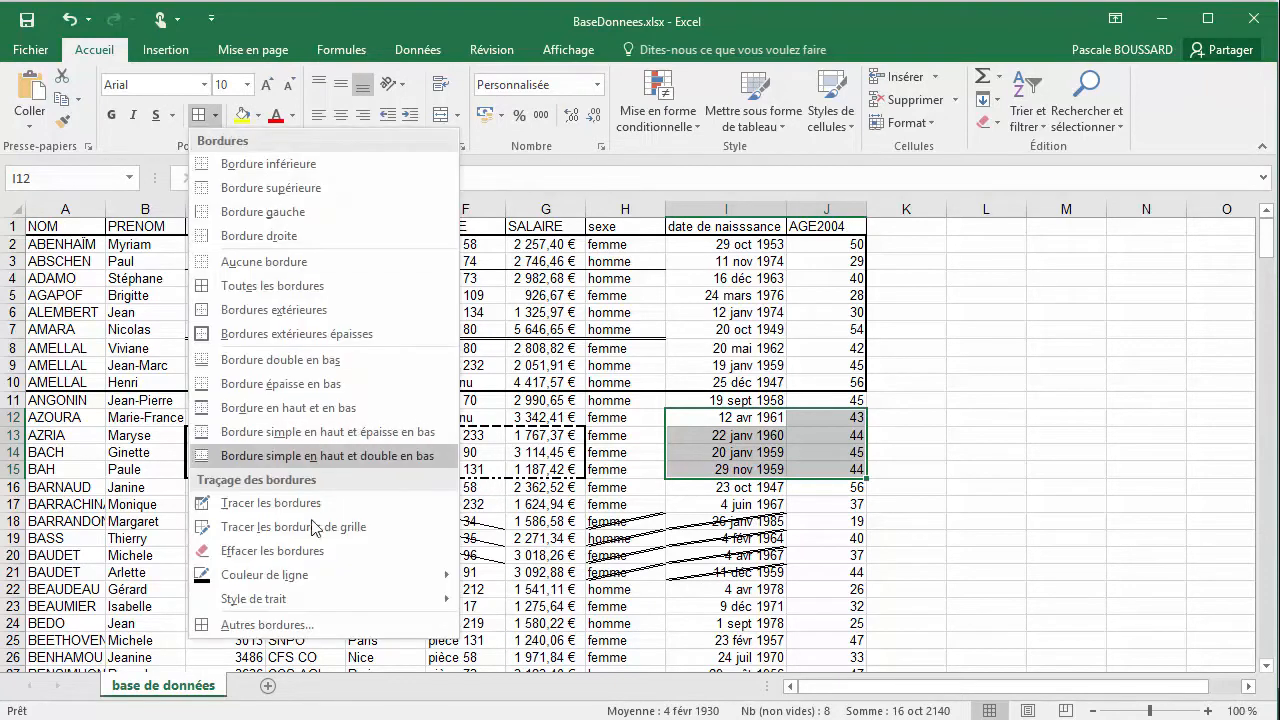
pyautogui.click(301, 630)
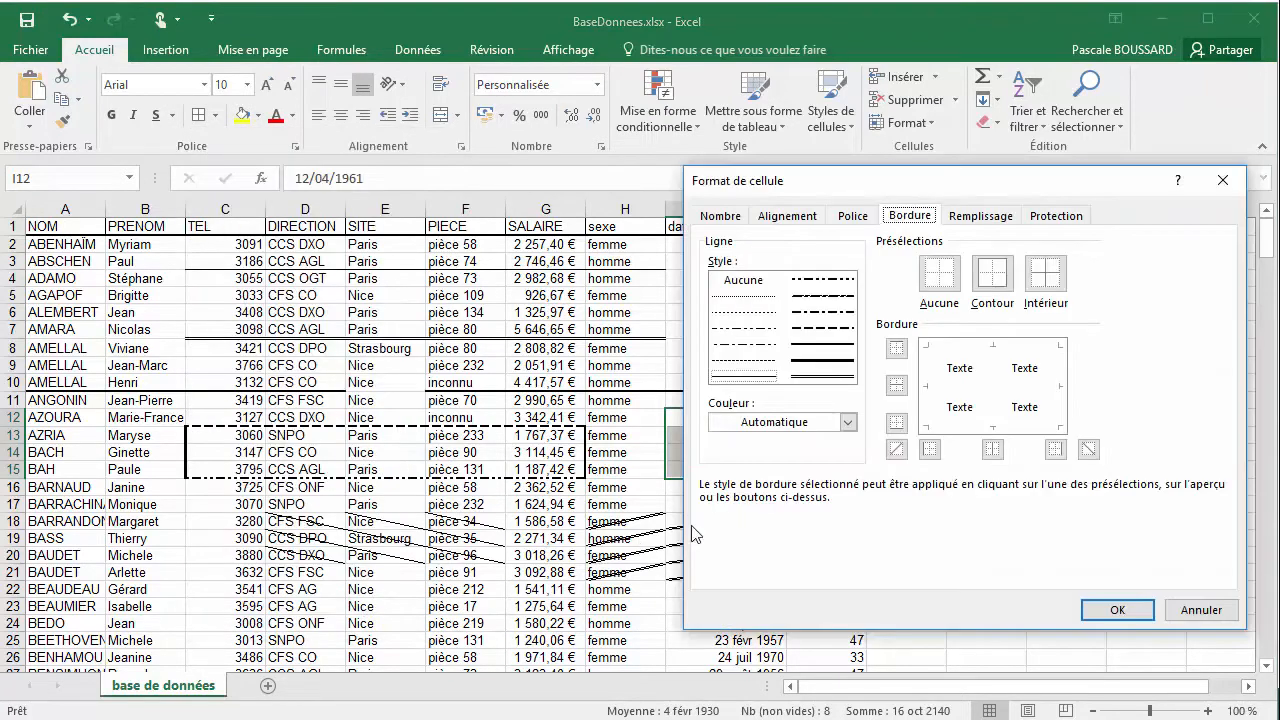
pyautogui.click(848, 424)
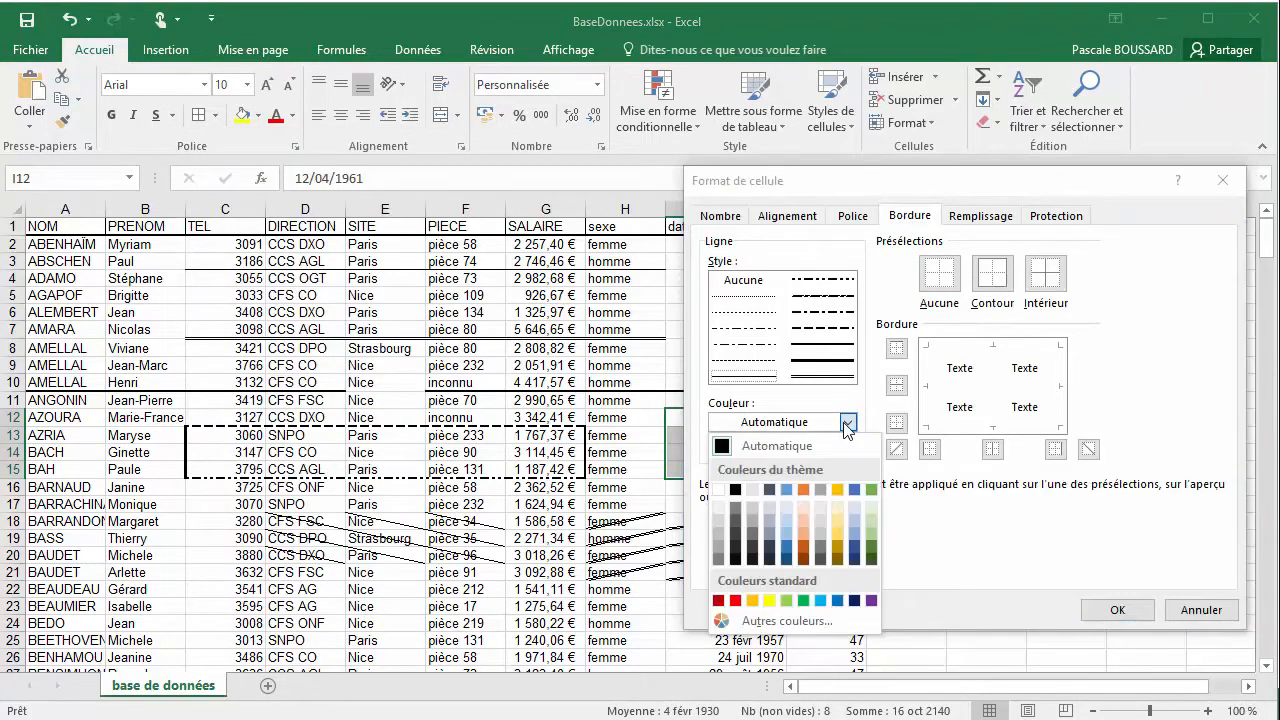
pyautogui.click(786, 556)
pyautogui.click(834, 362)
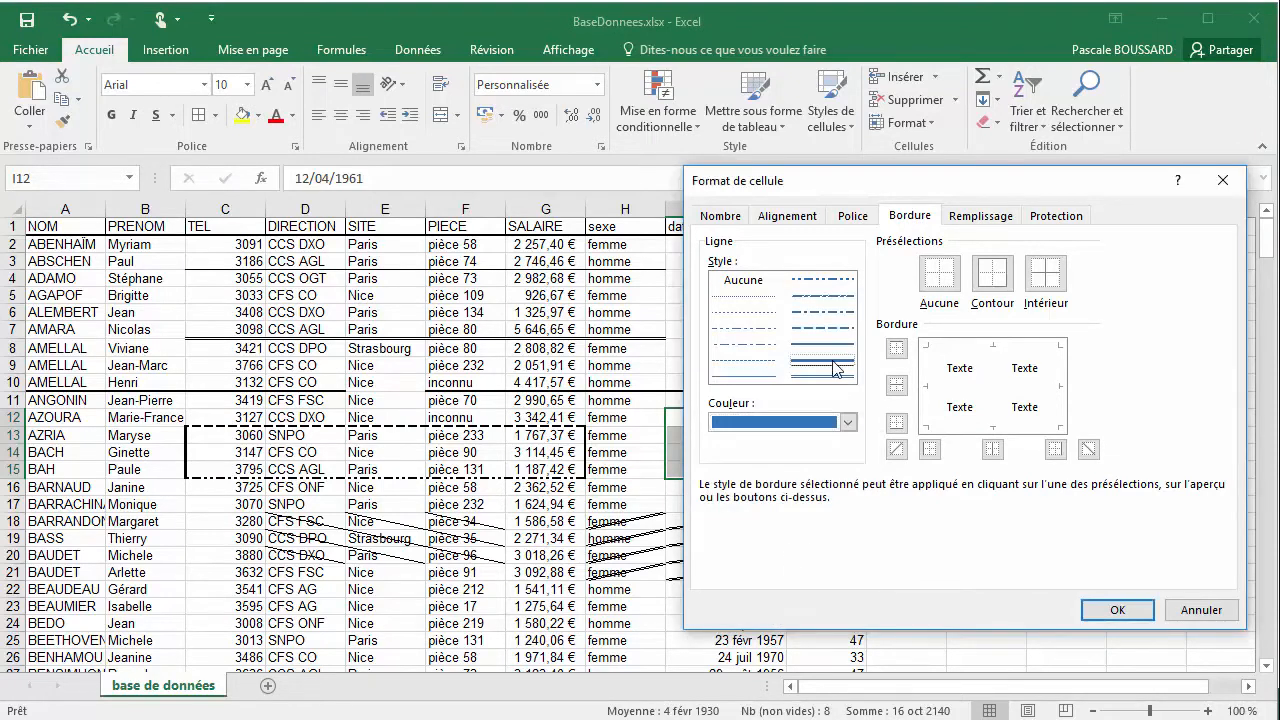
pyautogui.click(894, 352)
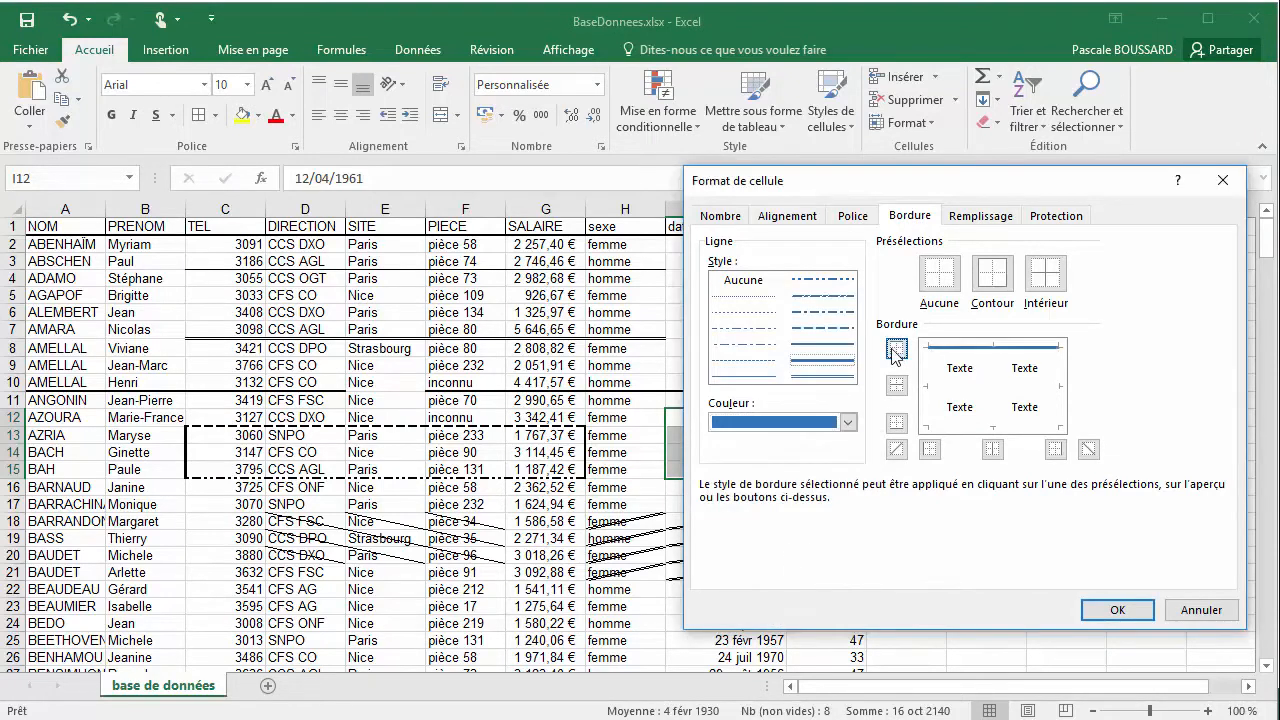
pyautogui.click(903, 424)
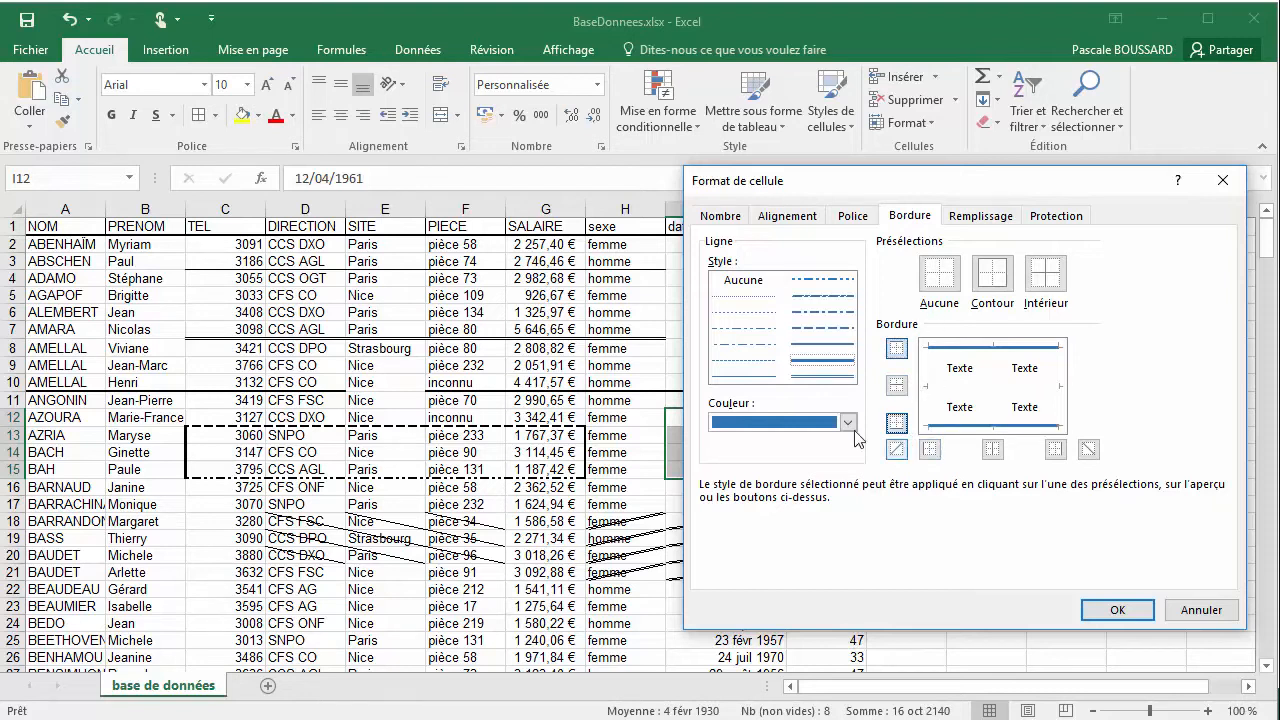
# Give I12:J15 medium solid left and right edges in a lighter theme blue, and apply the custom borders
pyautogui.click(847, 423)
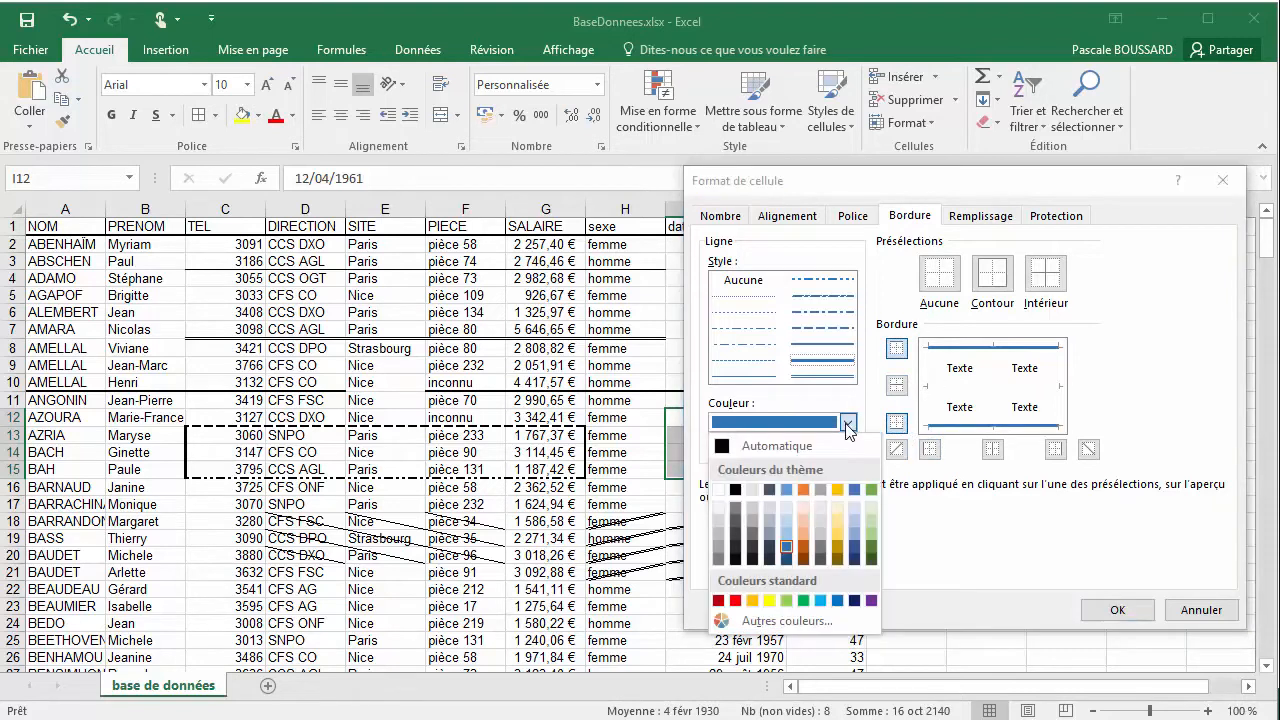
pyautogui.click(785, 530)
pyautogui.click(821, 346)
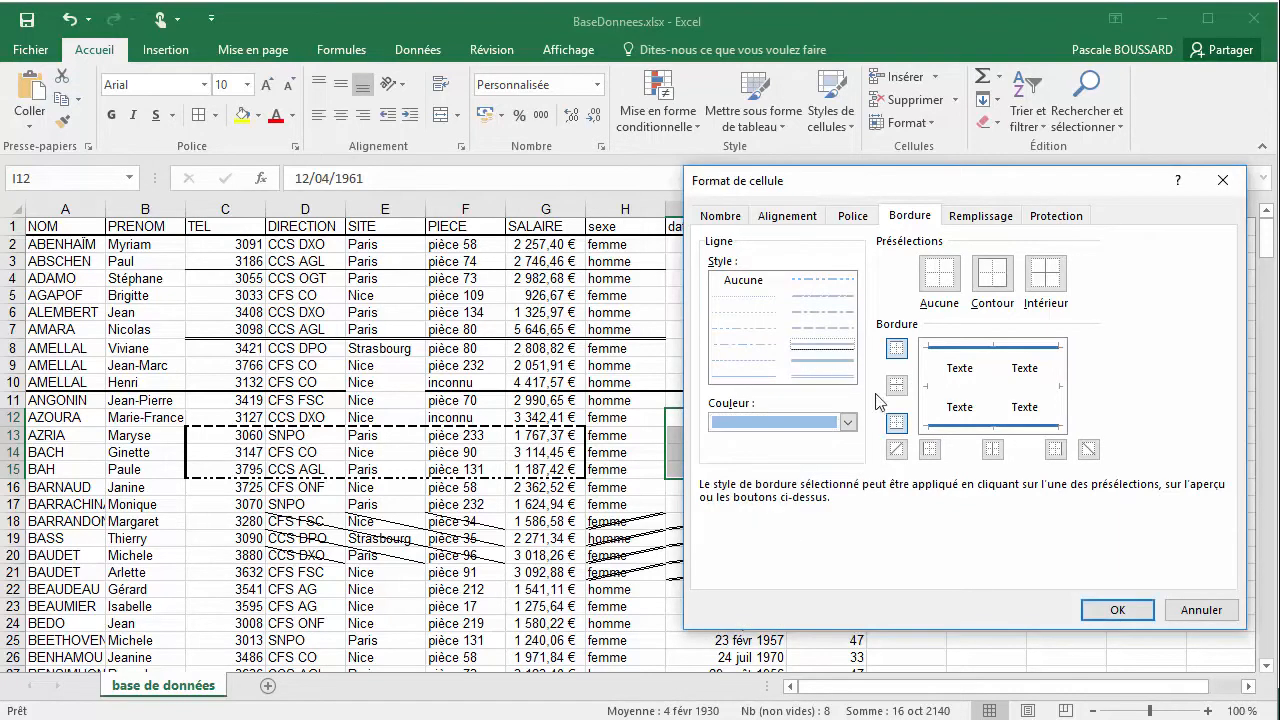
pyautogui.click(930, 452)
pyautogui.click(1055, 450)
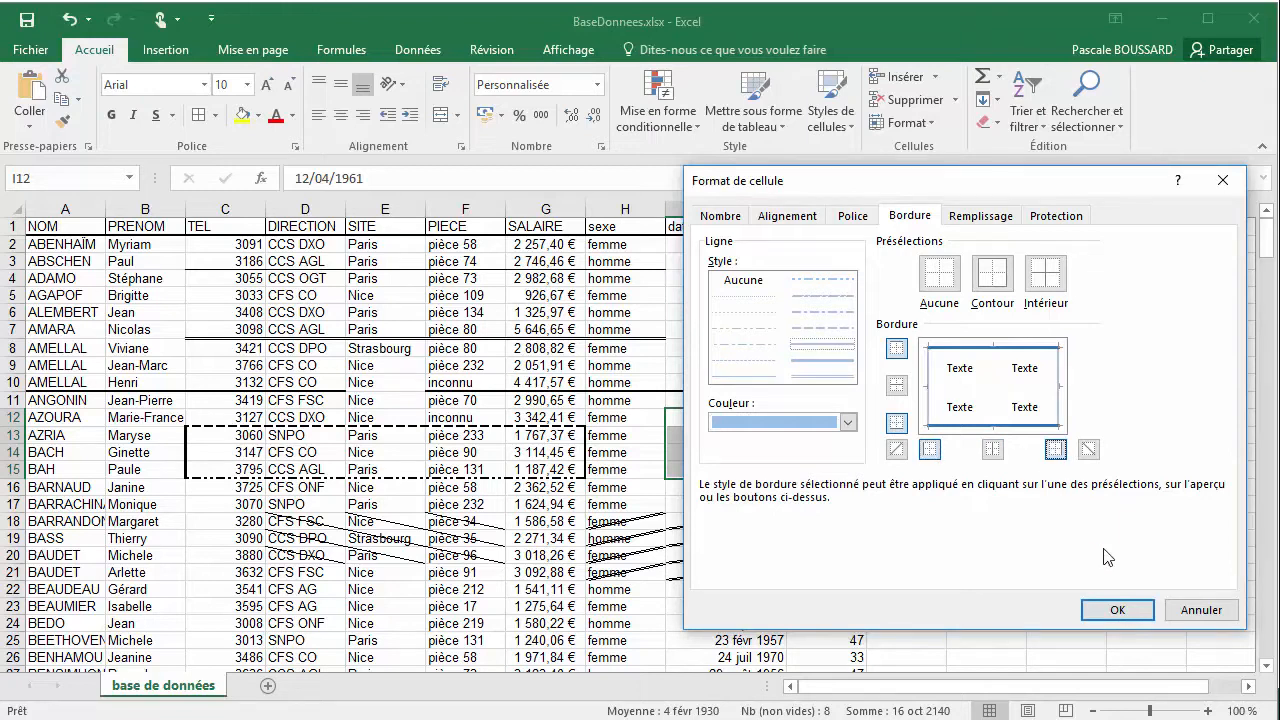
pyautogui.click(1117, 609)
pyautogui.click(971, 456)
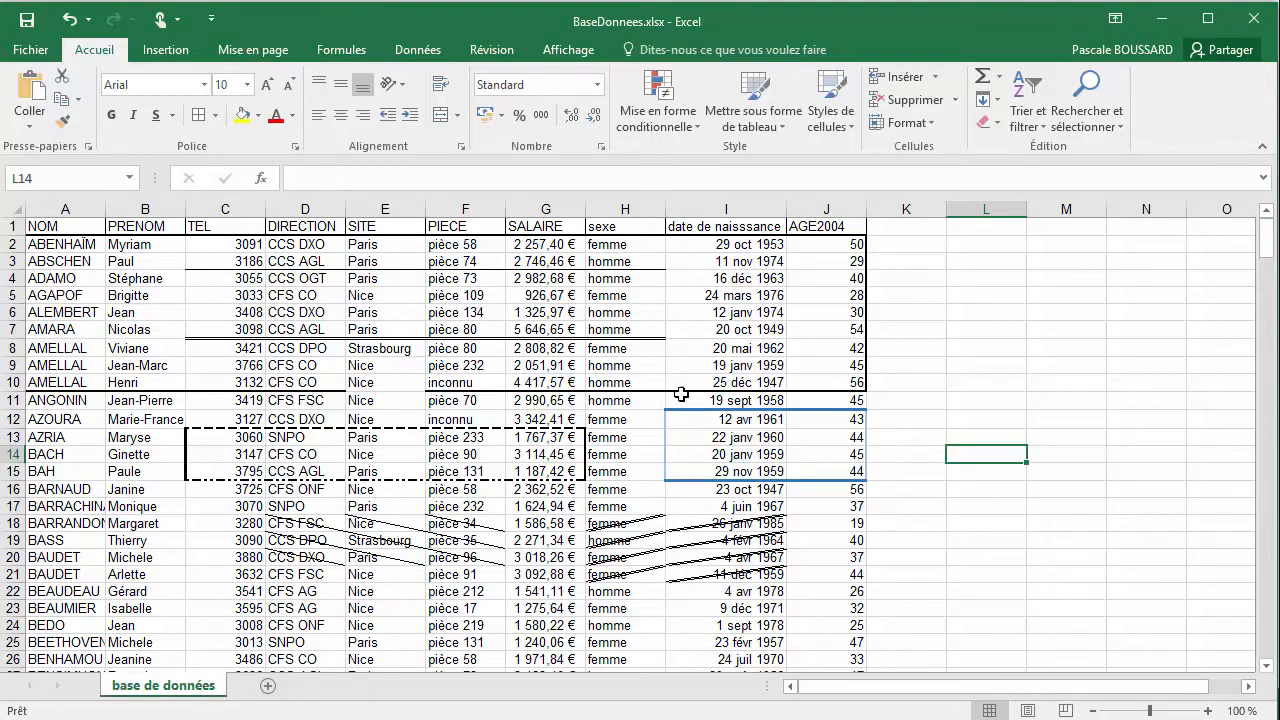
pyautogui.click(214, 115)
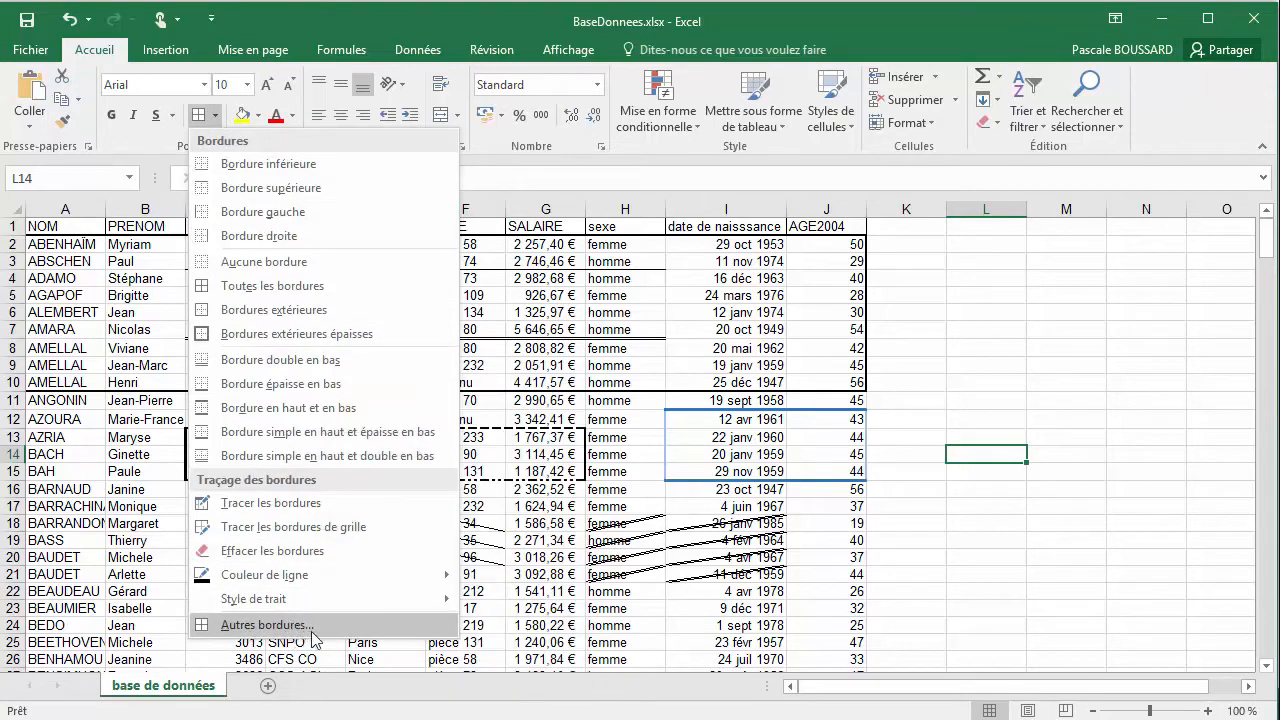
pyautogui.click(640, 515)
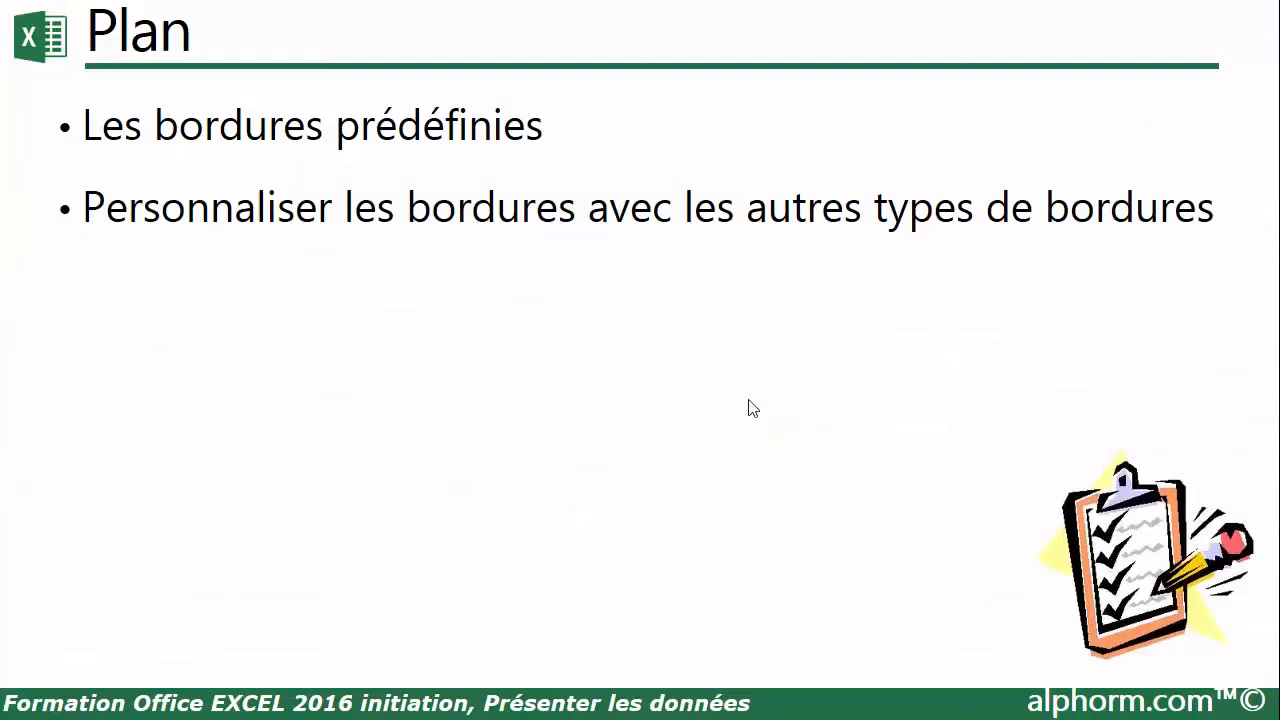
pyautogui.click(661, 384)
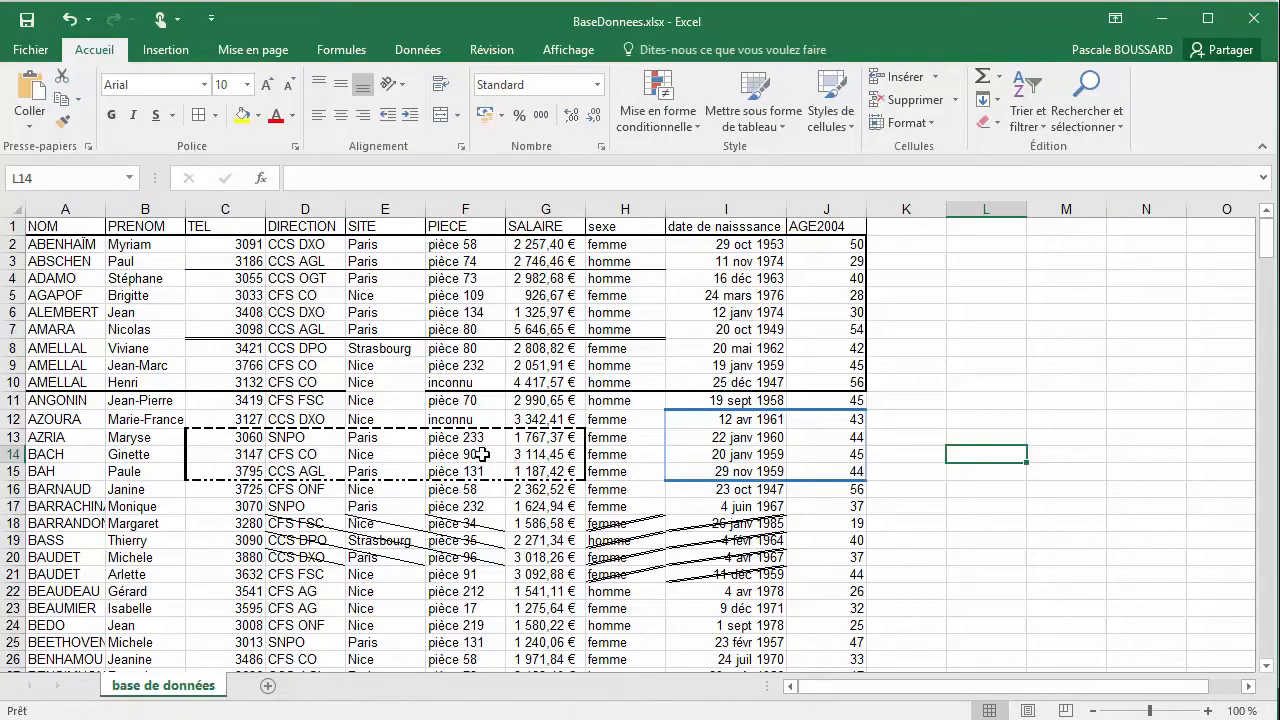
pyautogui.scroll(-1, 483, 449)
pyautogui.scroll(1, 483, 449)
# Draw a thin outer border around D26:G32 with Tracer les bordures
pyautogui.scroll(-2, 469, 368)
pyautogui.scroll(-1, 330, 420)
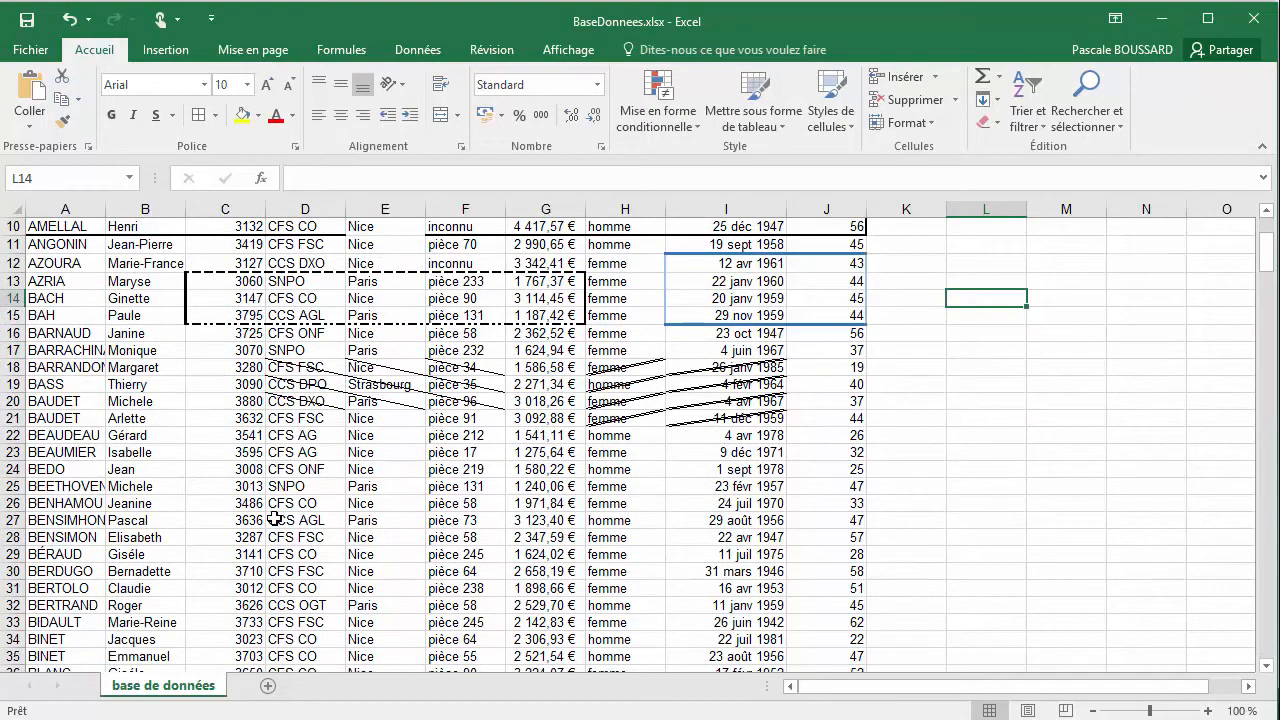
pyautogui.click(274, 519)
pyautogui.click(214, 115)
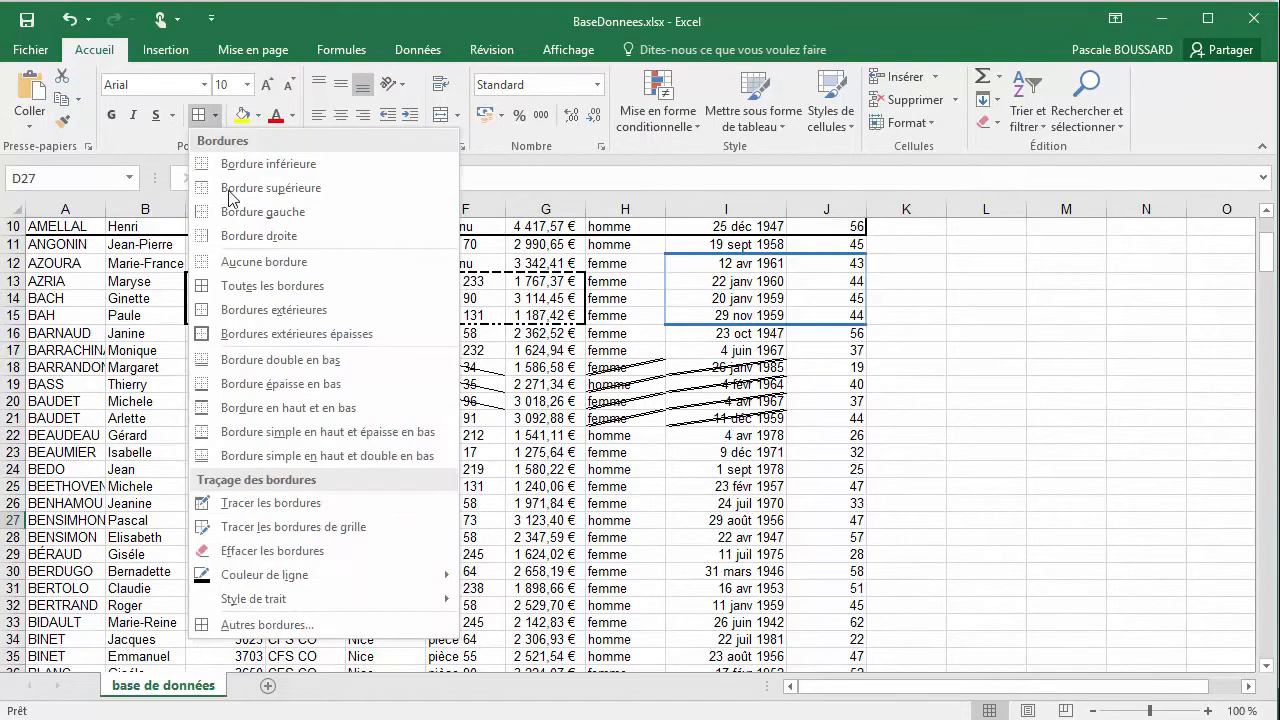
pyautogui.click(285, 503)
pyautogui.moveTo(274, 486)
pyautogui.mouseDown()
pyautogui.moveTo(554, 486)
pyautogui.moveTo(571, 510)
pyautogui.moveTo(567, 600)
pyautogui.mouseUp()
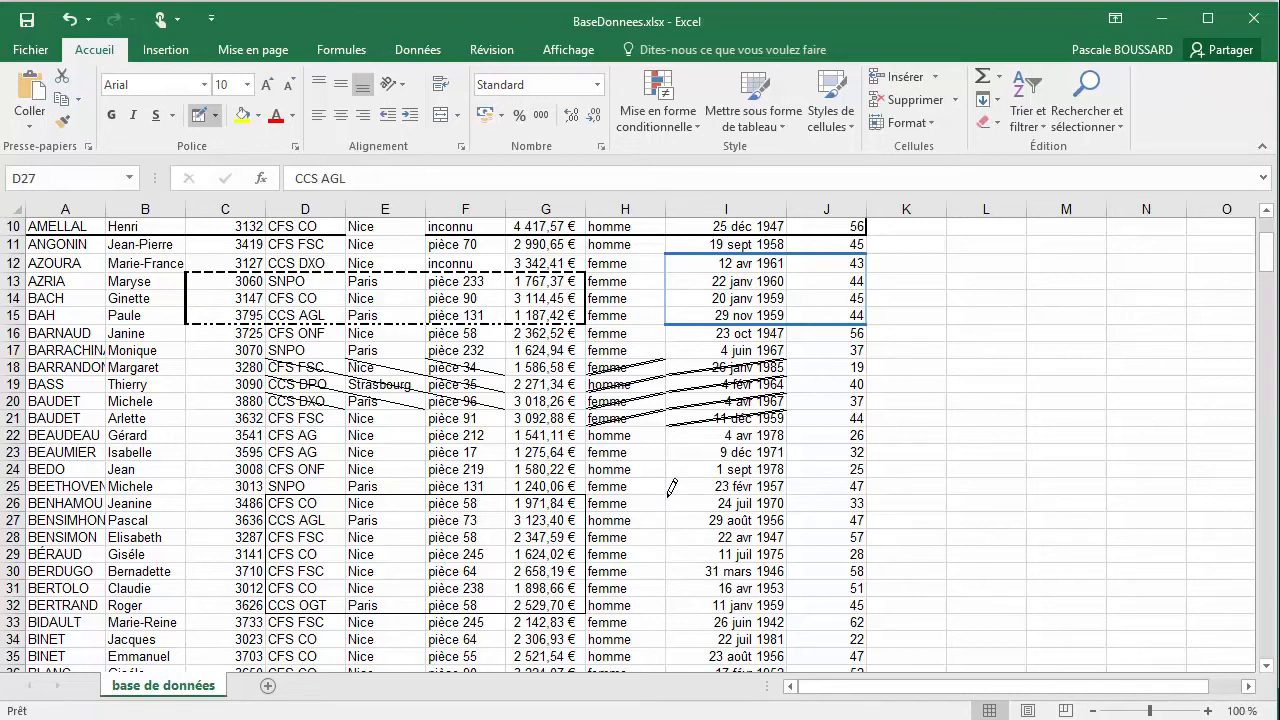
# Draw a thin outline around I26:I32 and add separator lines beneath cells I26 and I27
pyautogui.moveTo(668, 483)
pyautogui.mouseDown()
pyautogui.moveTo(714, 488)
pyautogui.moveTo(750, 612)
pyautogui.moveTo(754, 594)
pyautogui.mouseUp()
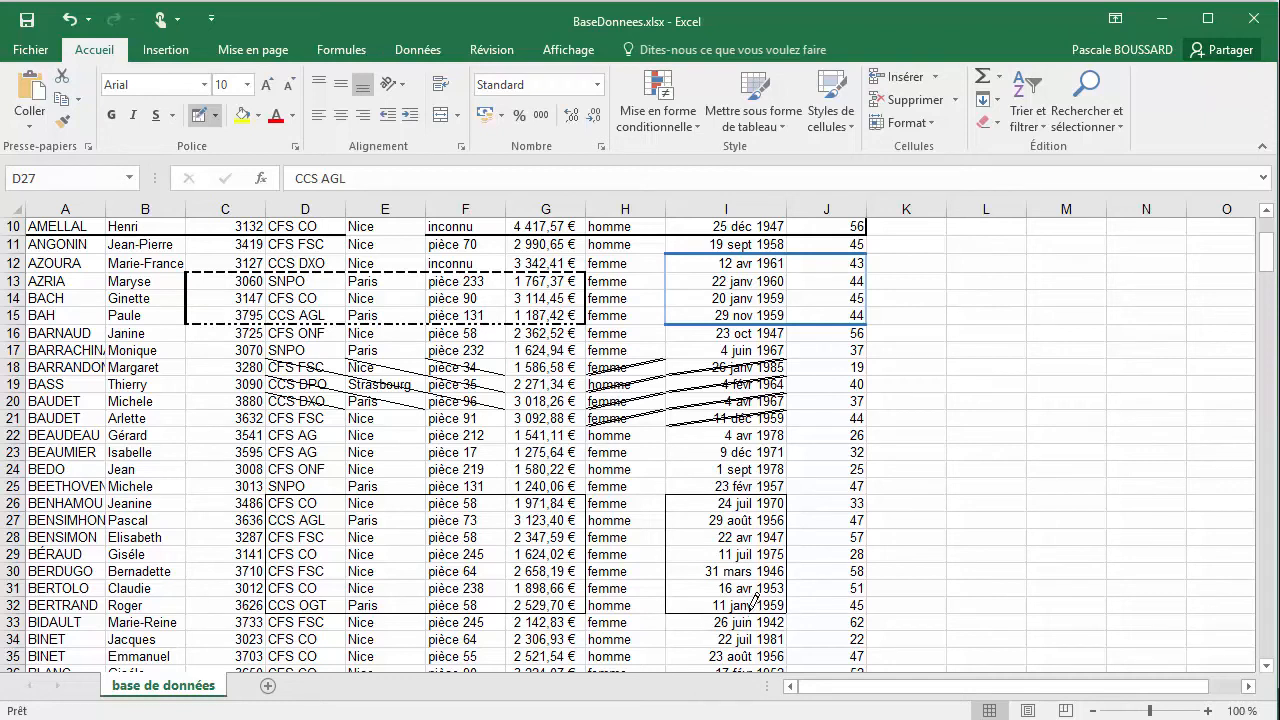
pyautogui.click(678, 511)
pyautogui.click(685, 526)
# Draw a thin outline around B22:C32 and trace individual cell border lines inside it from row 22 downward
pyautogui.click(142, 426)
pyautogui.moveTo(192, 420)
pyautogui.mouseDown()
pyautogui.moveTo(240, 428)
pyautogui.moveTo(250, 455)
pyautogui.moveTo(247, 597)
pyautogui.mouseUp()
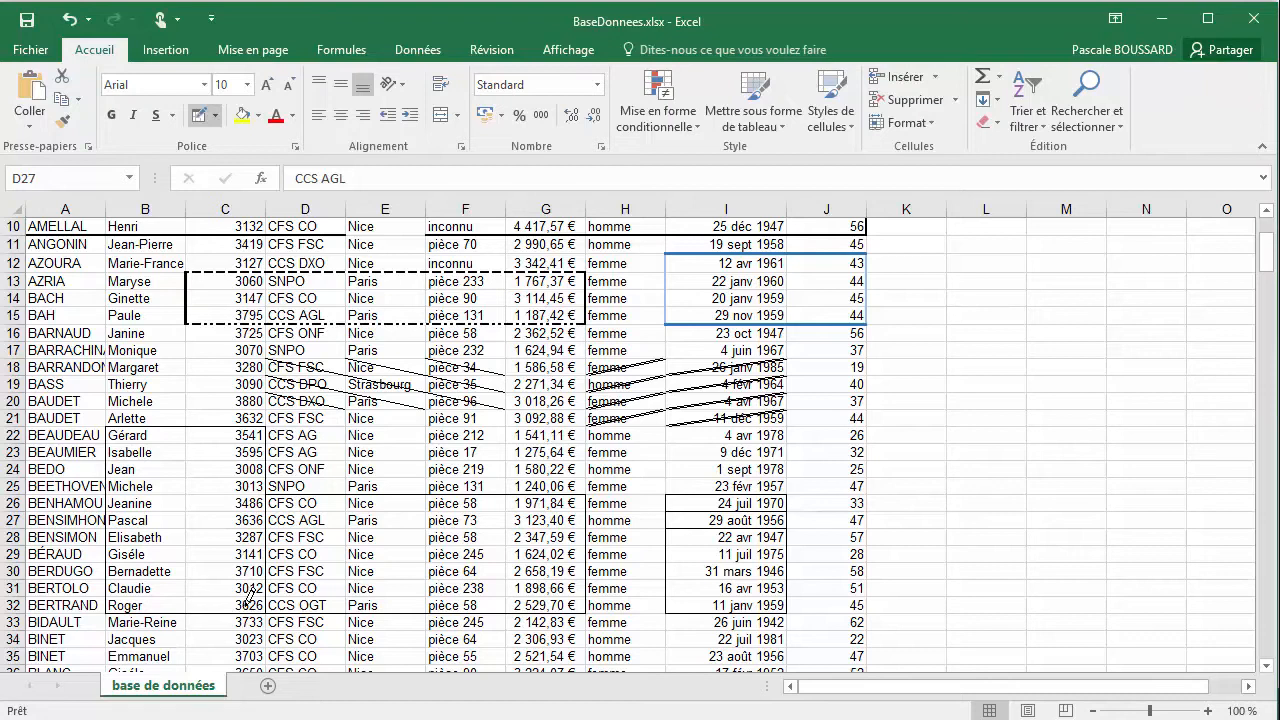
pyautogui.click(202, 445)
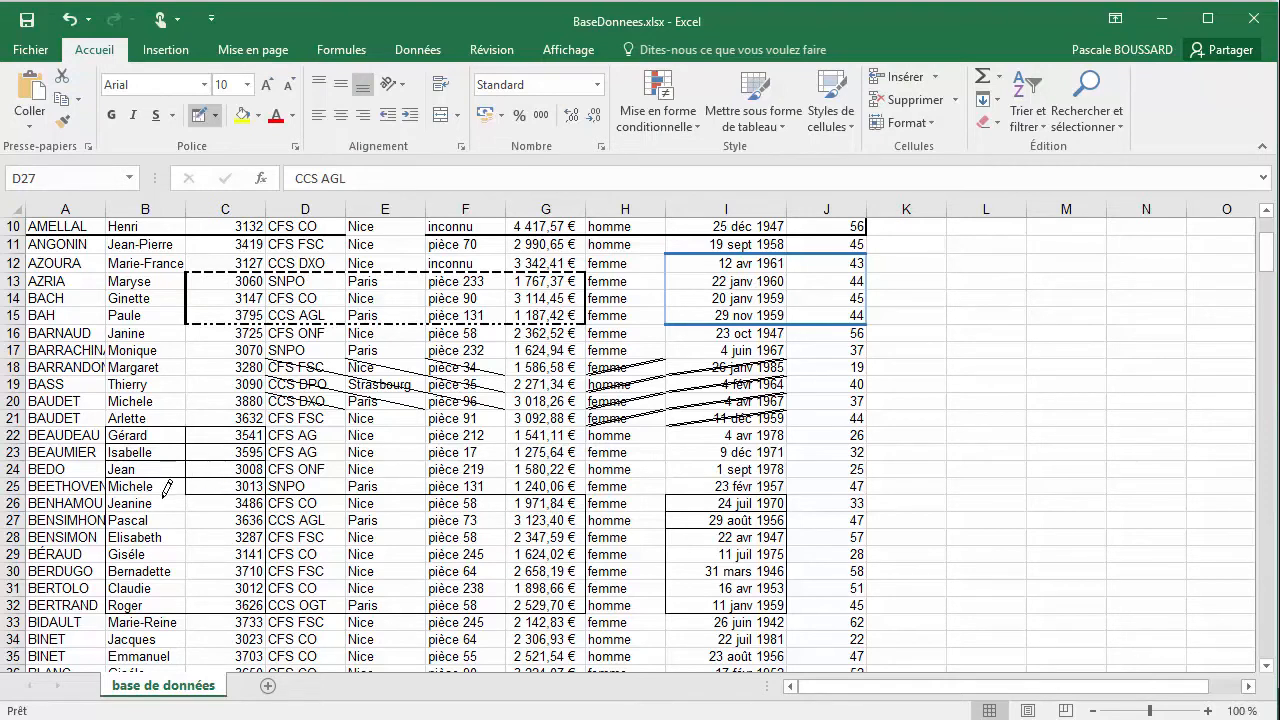
pyautogui.click(165, 492)
pyautogui.click(170, 511)
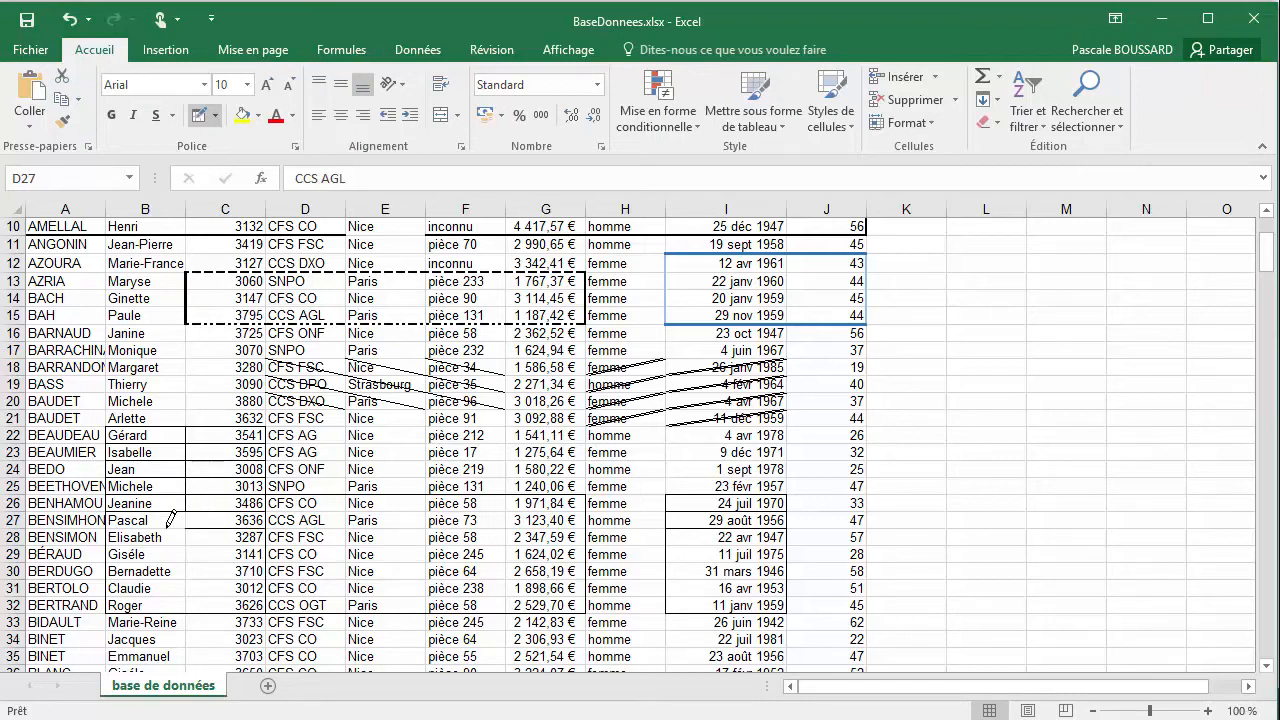
pyautogui.click(153, 521)
# Draw full grid borders over E22:F25 and over a block of NOM and PRENOM cells starting at A16, with Tracer les bordures de grille
pyautogui.click(215, 116)
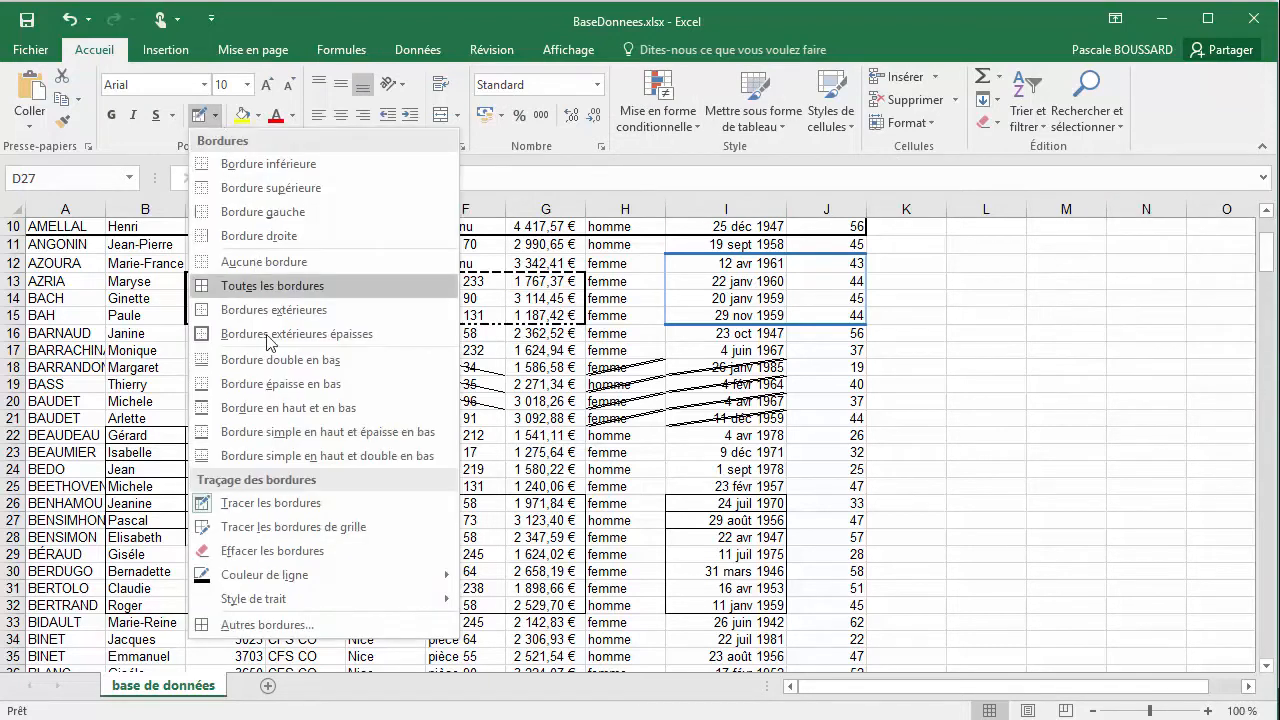
pyautogui.click(348, 532)
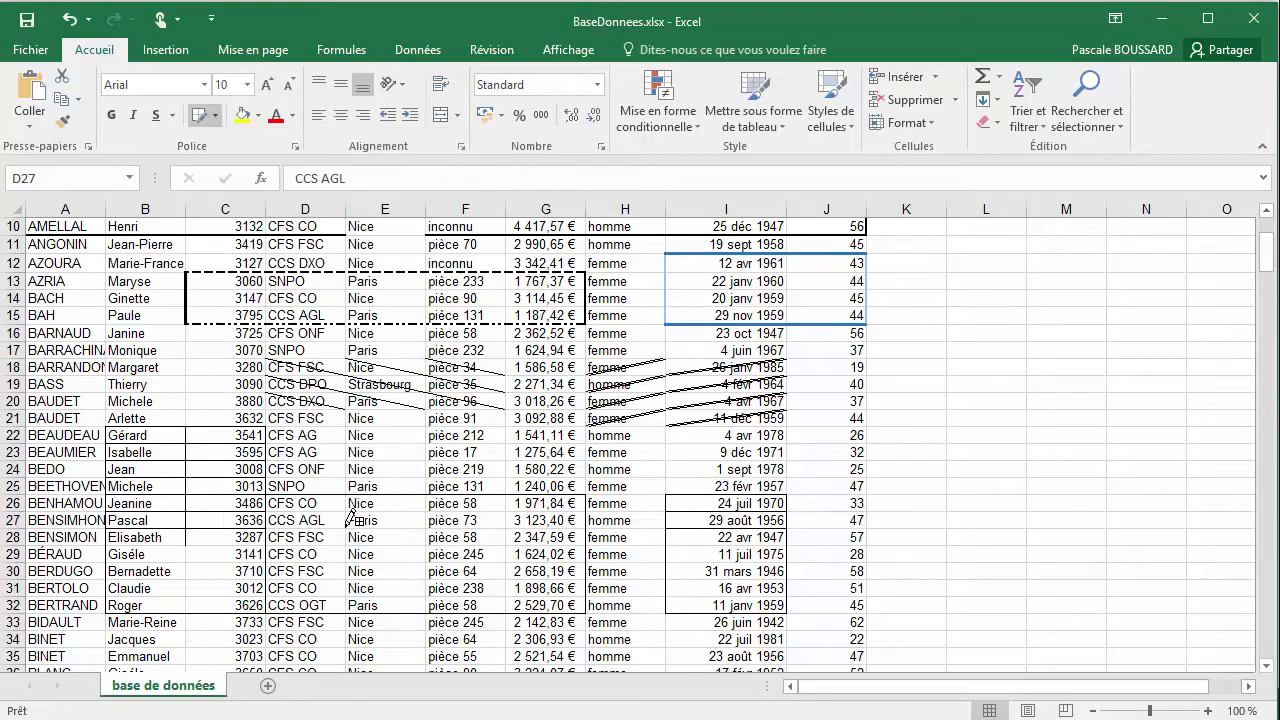
pyautogui.moveTo(388, 432)
pyautogui.mouseDown()
pyautogui.moveTo(478, 442)
pyautogui.moveTo(492, 478)
pyautogui.mouseUp()
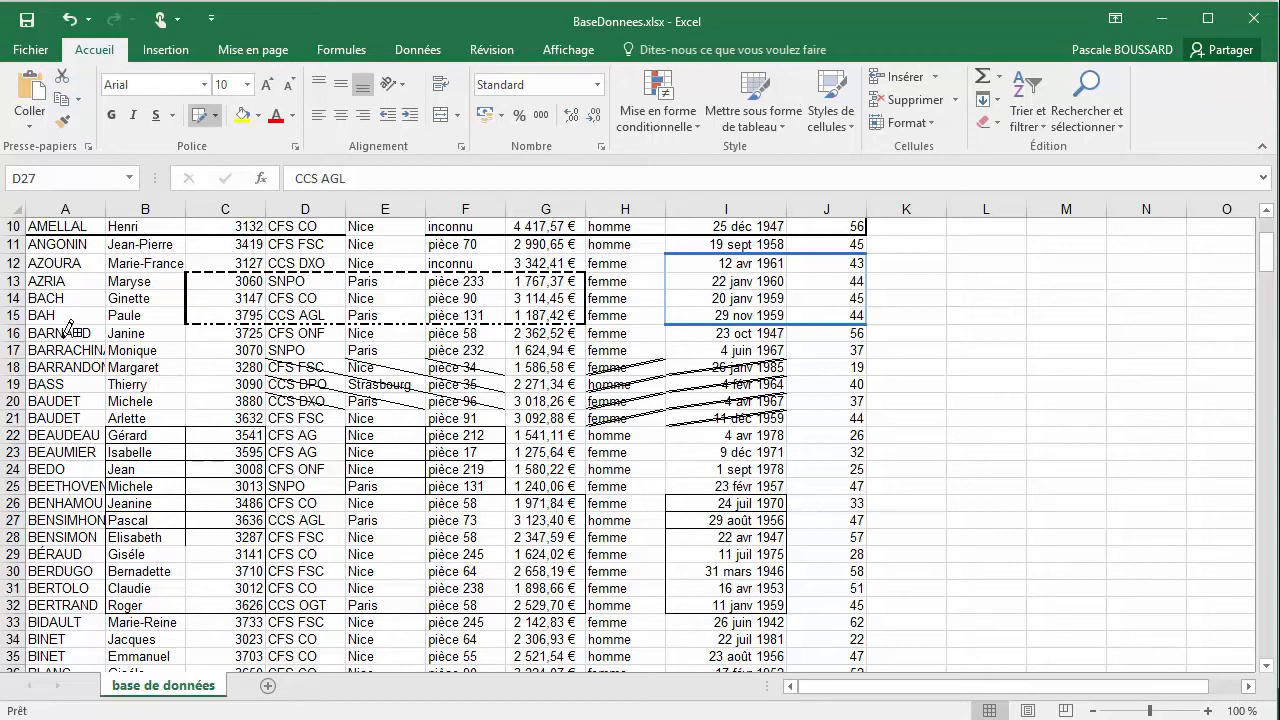
pyautogui.moveTo(72, 330)
pyautogui.mouseDown()
pyautogui.moveTo(155, 348)
pyautogui.moveTo(165, 402)
pyautogui.mouseUp()
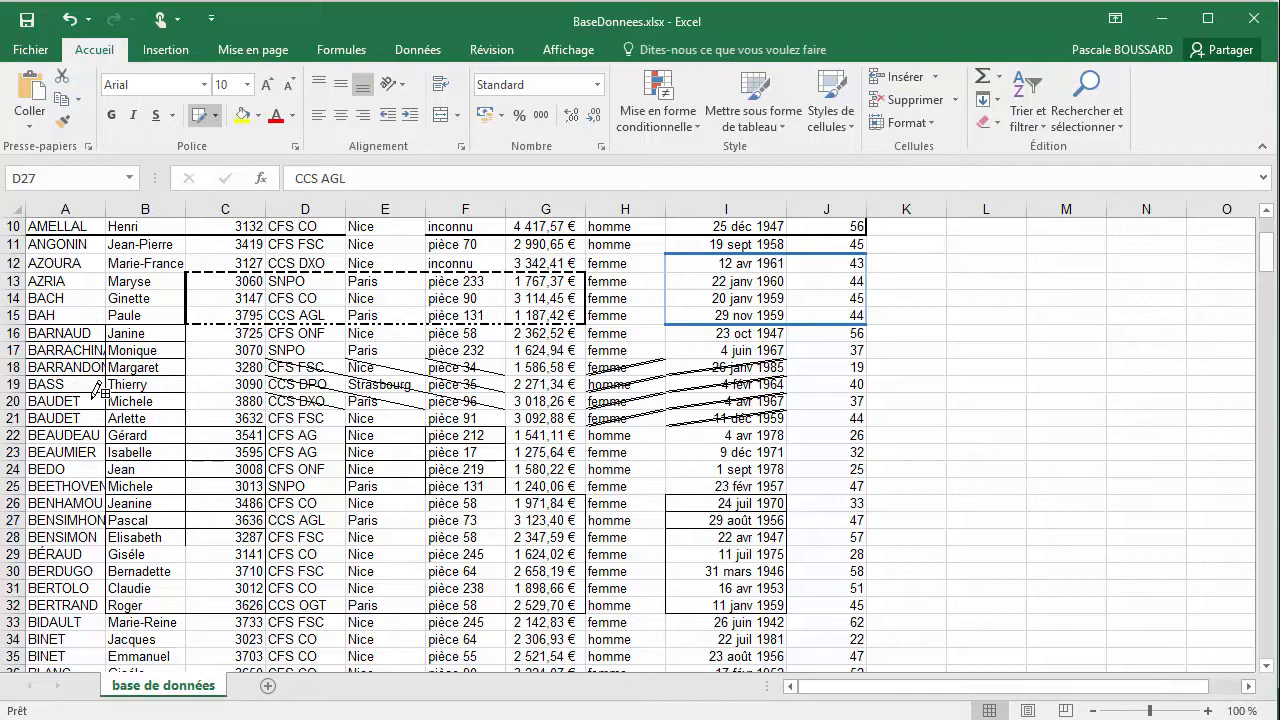
# Set the border line style to a double line and draw grid borders over E29:F31
pyautogui.click(214, 115)
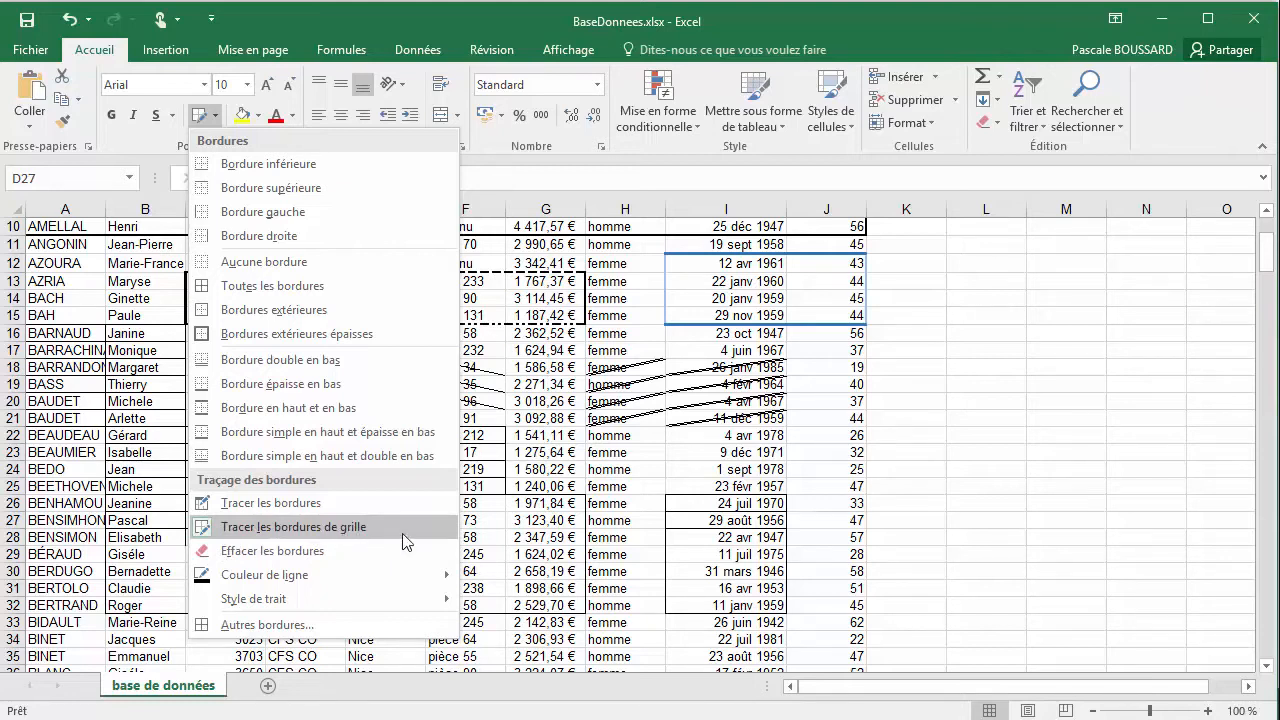
pyautogui.moveTo(421, 603)
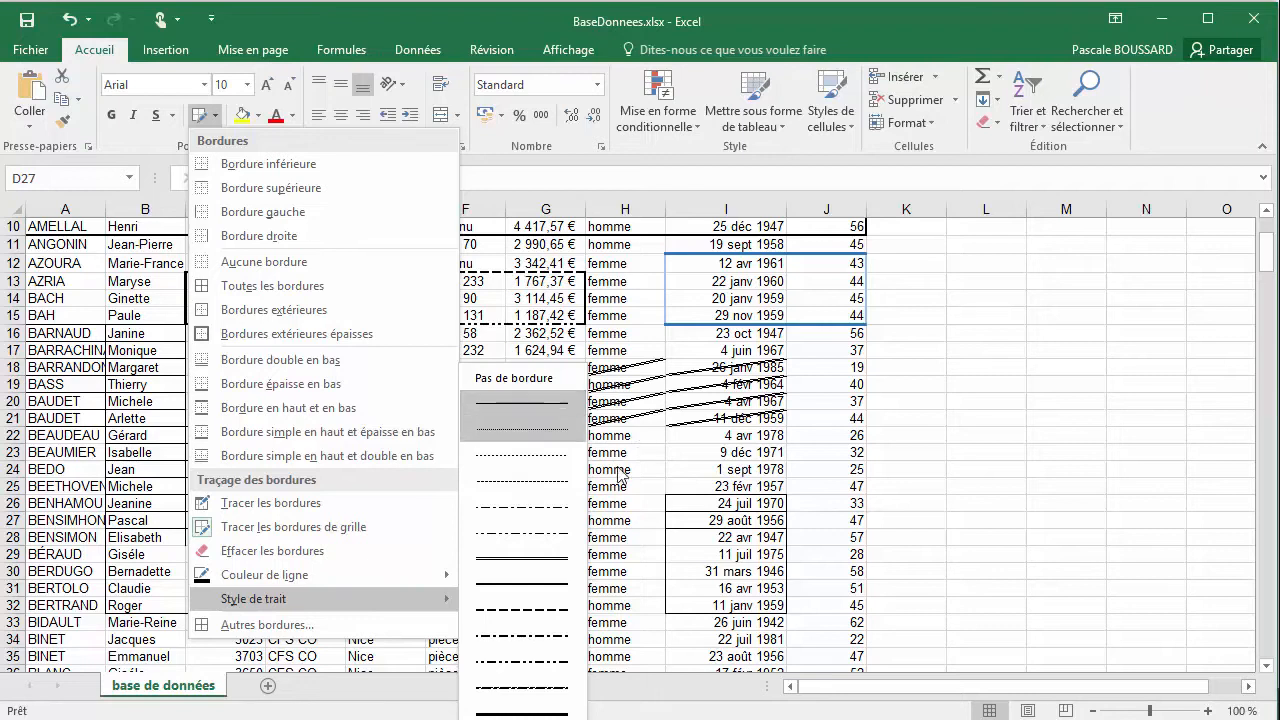
pyautogui.click(533, 562)
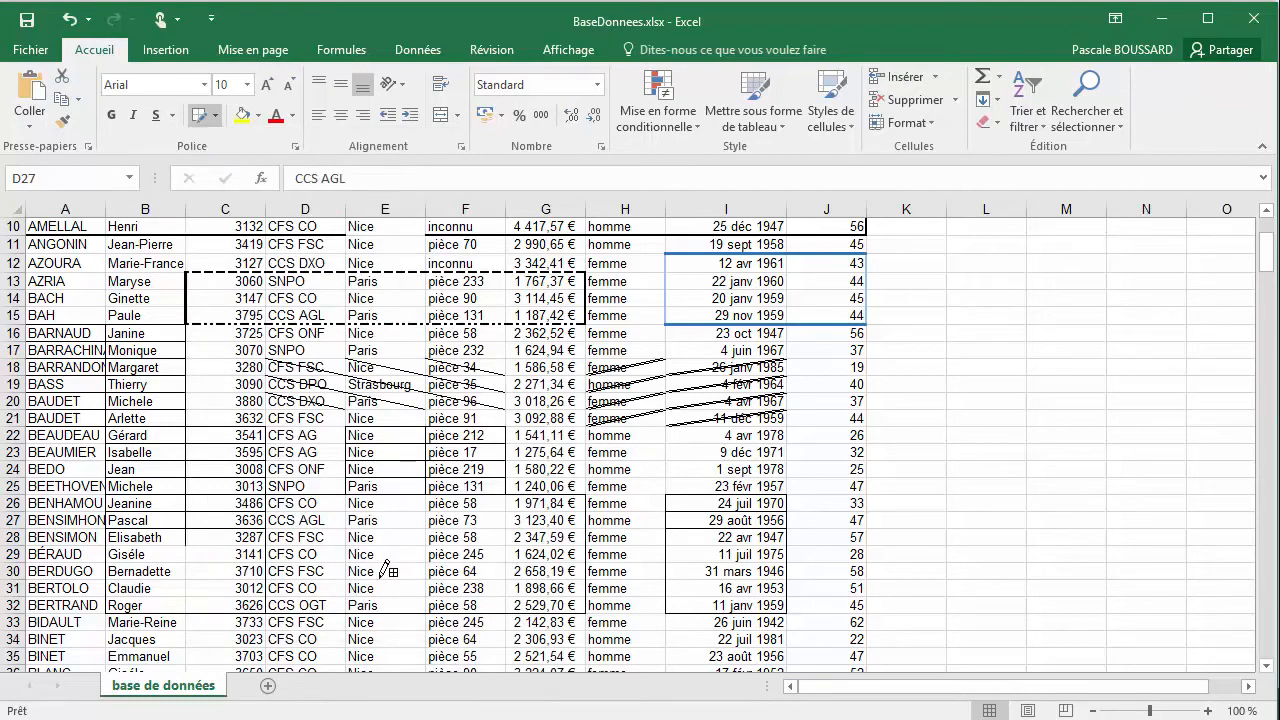
pyautogui.moveTo(372, 546); pyautogui.dragTo(495, 587)
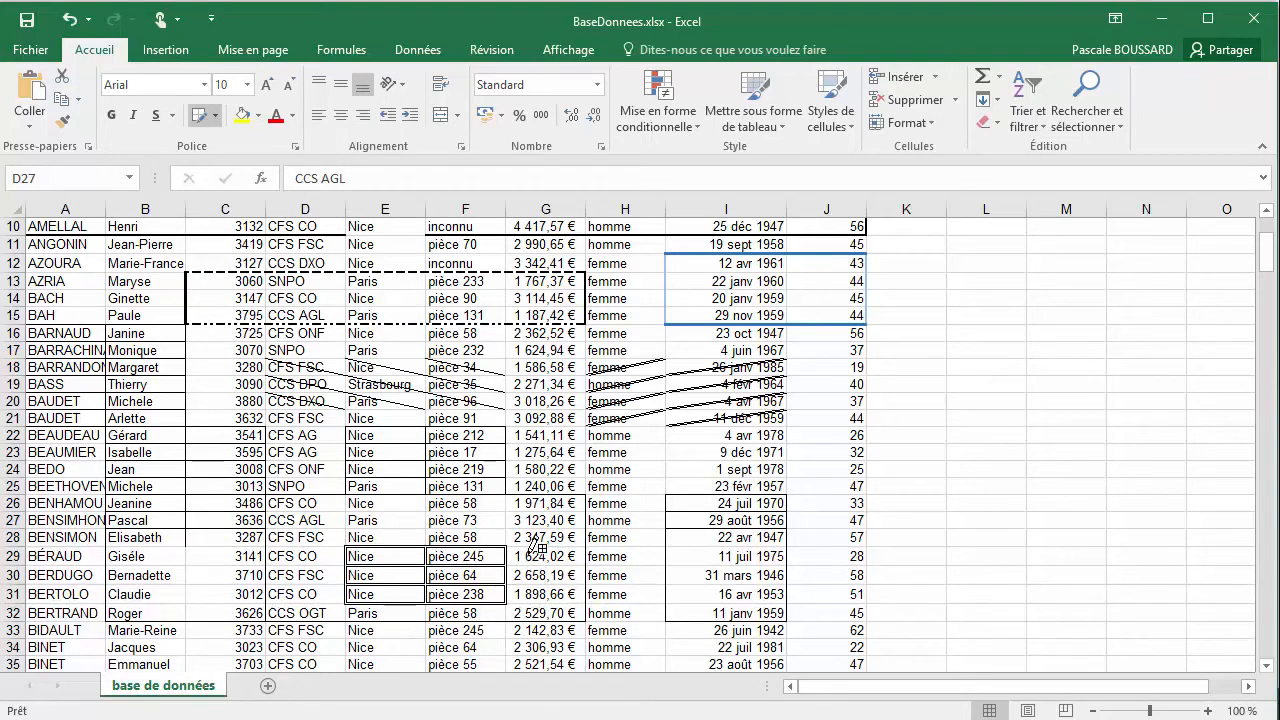
# Change the border line colour to a darker theme blue and draw double-line grid borders over D38:F43
pyautogui.click(216, 116)
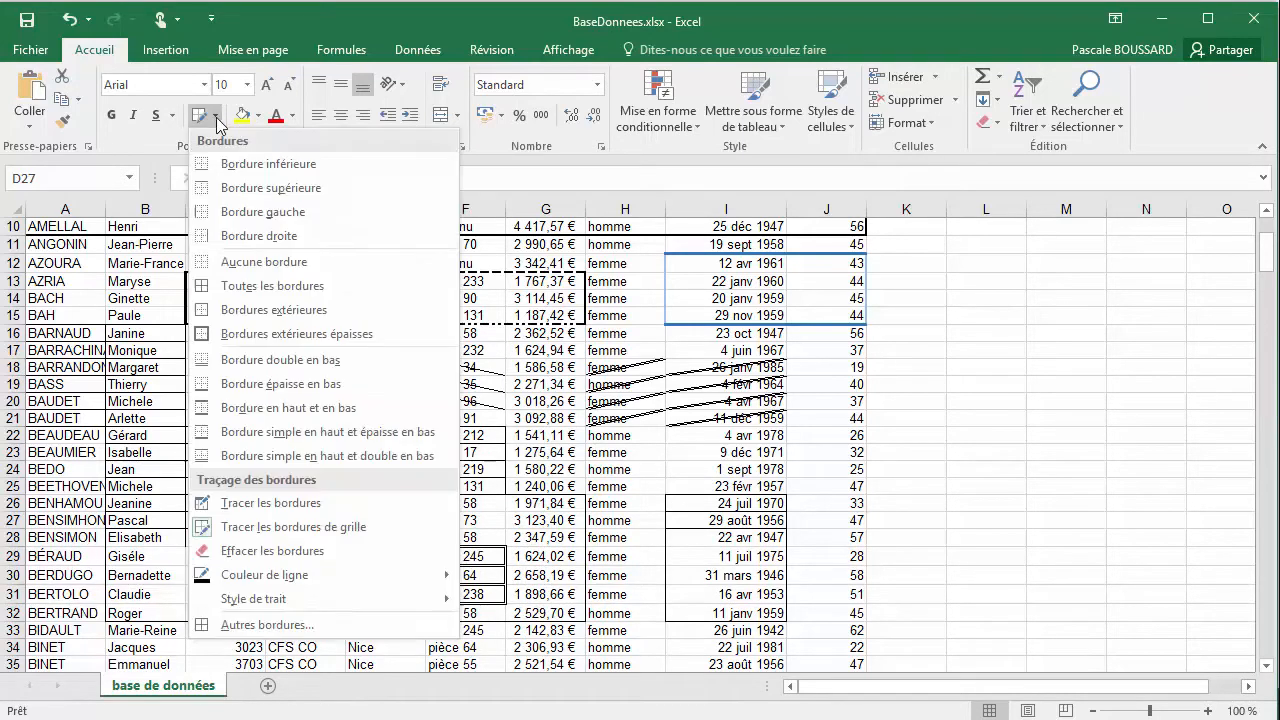
pyautogui.moveTo(362, 574)
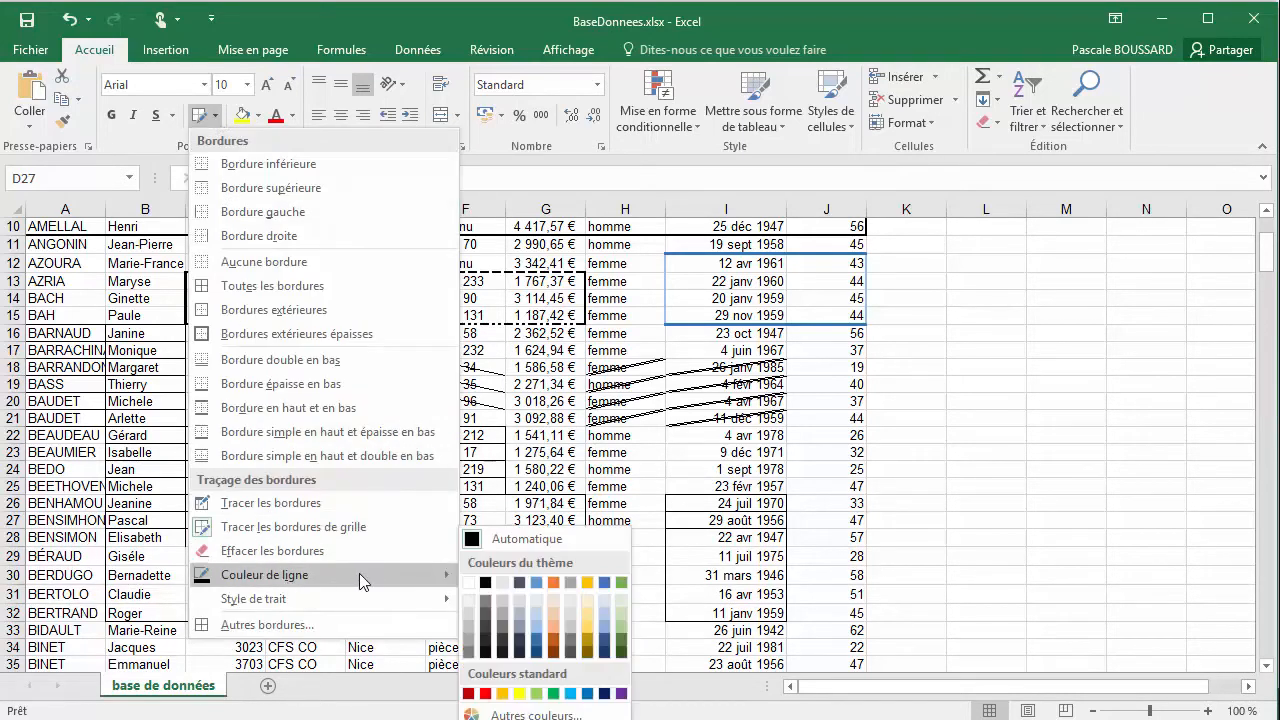
pyautogui.click(541, 638)
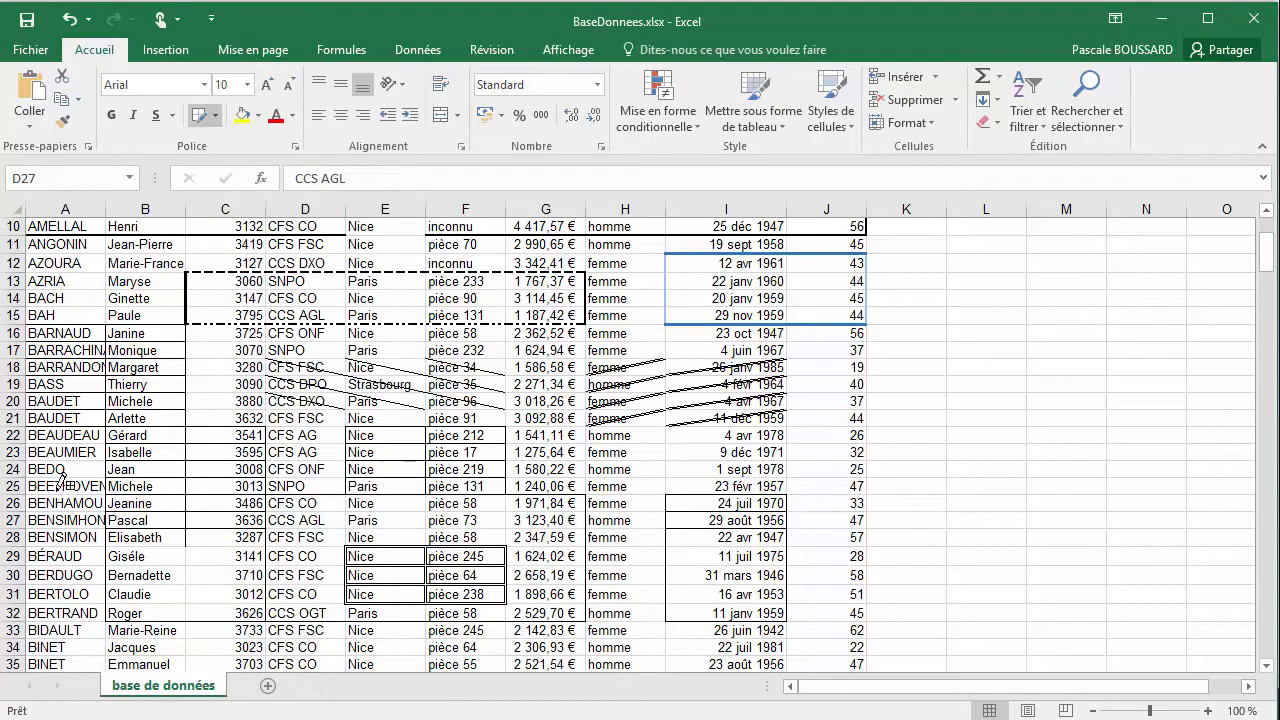
pyautogui.scroll(-1, 368, 496)
pyautogui.scroll(-4, 370, 495)
pyautogui.moveTo(285, 448)
pyautogui.mouseDown()
pyautogui.moveTo(395, 462)
pyautogui.moveTo(455, 547)
pyautogui.mouseUp()
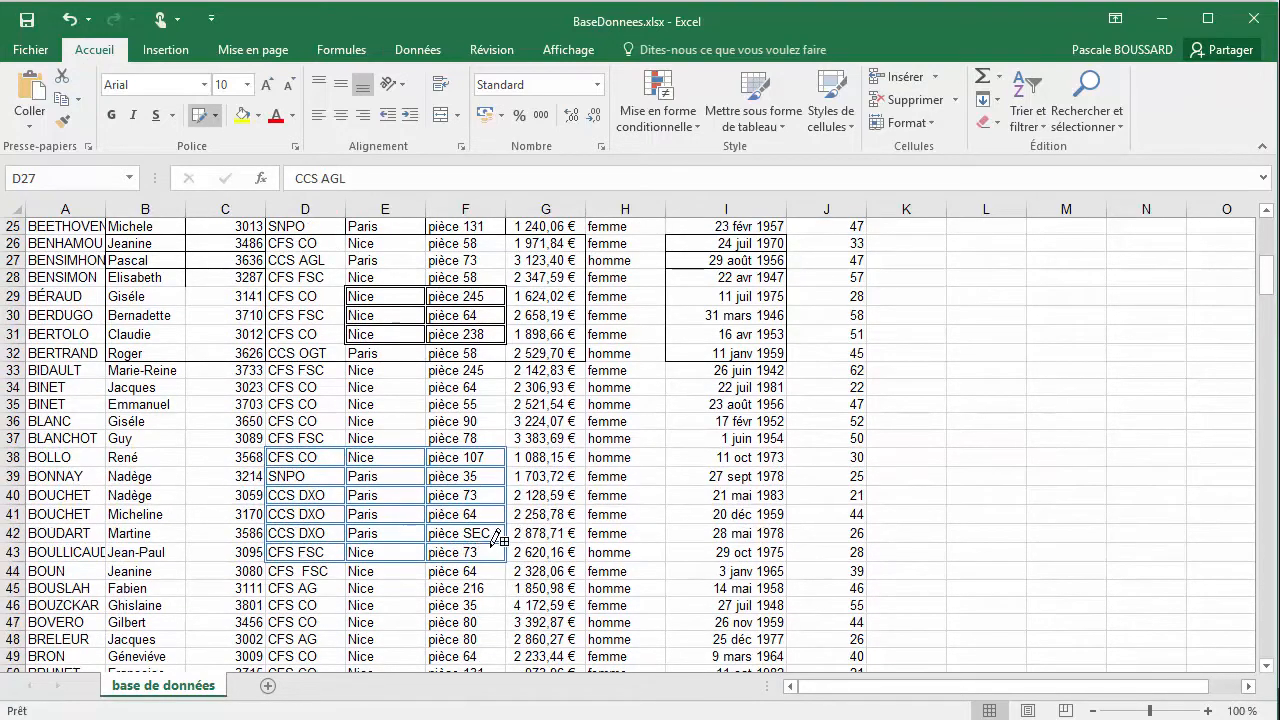
# Use Effacer les bordures to erase the borders across C13:G23, the diagonal lines in columns H and I, and the blue outline around I12:J15
pyautogui.click(214, 115)
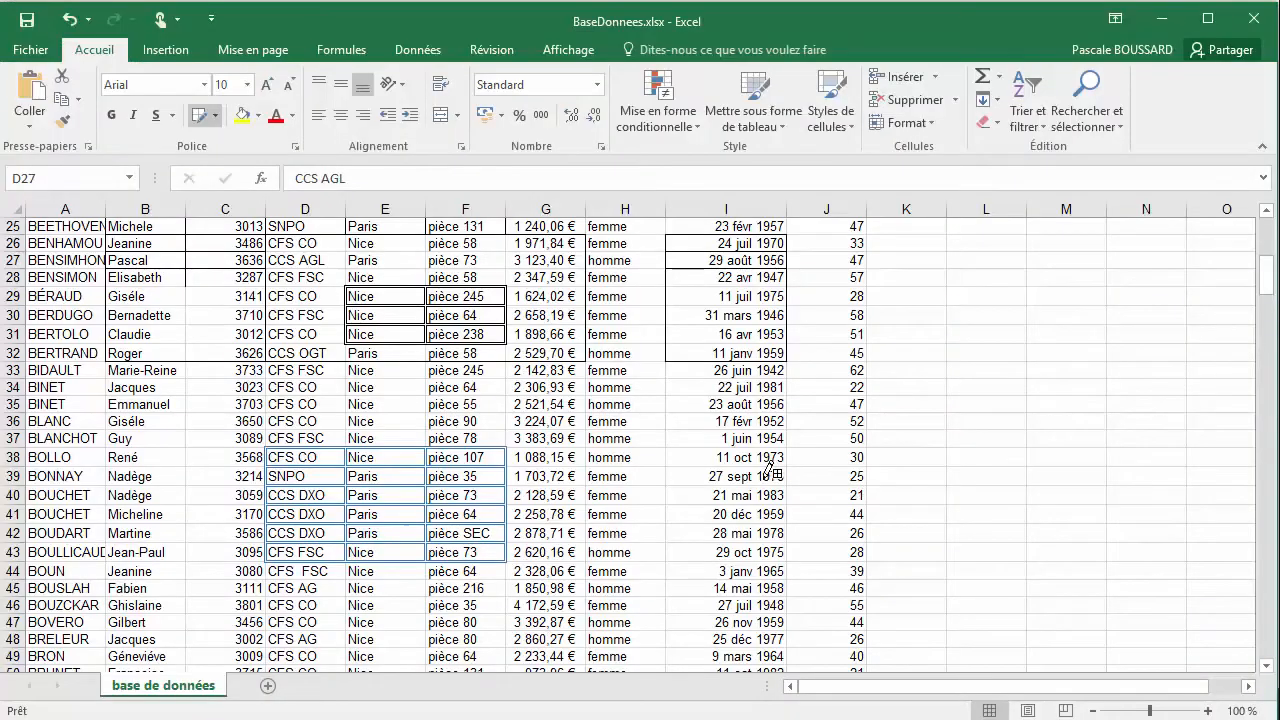
pyautogui.scroll(6, 771, 468)
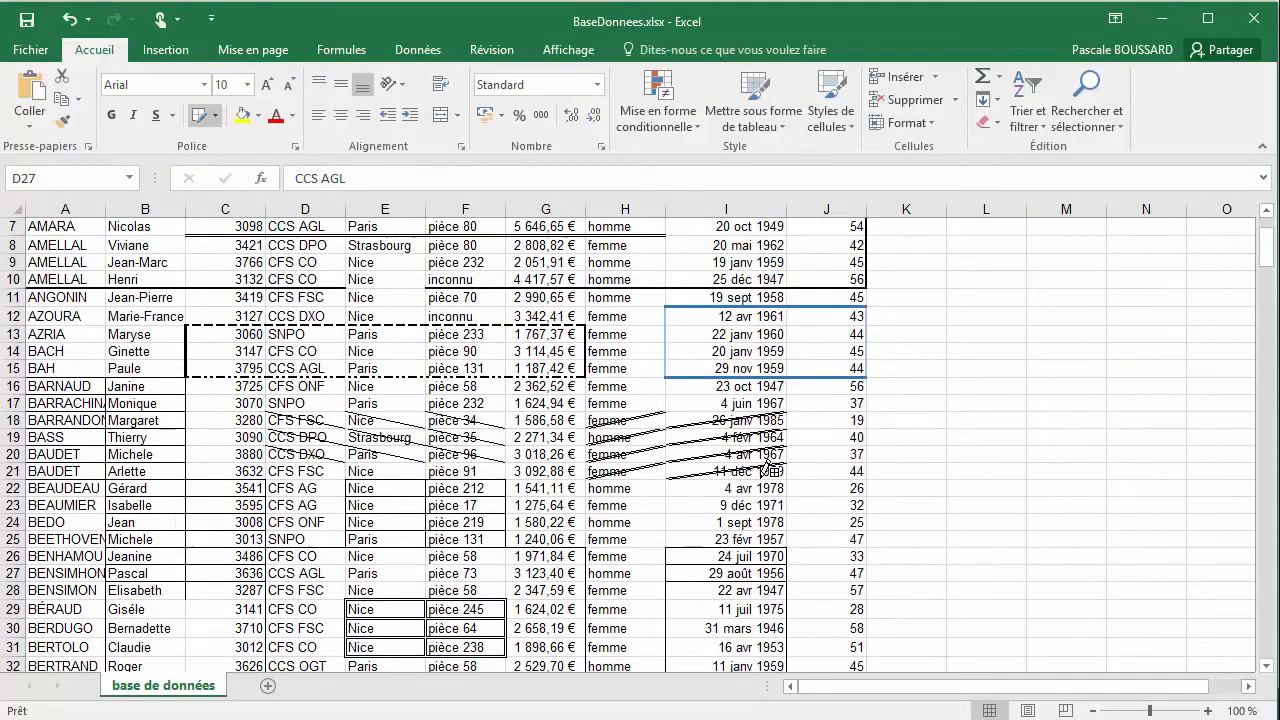
pyautogui.scroll(2, 771, 468)
pyautogui.scroll(-1, 770, 468)
pyautogui.scroll(1, 770, 468)
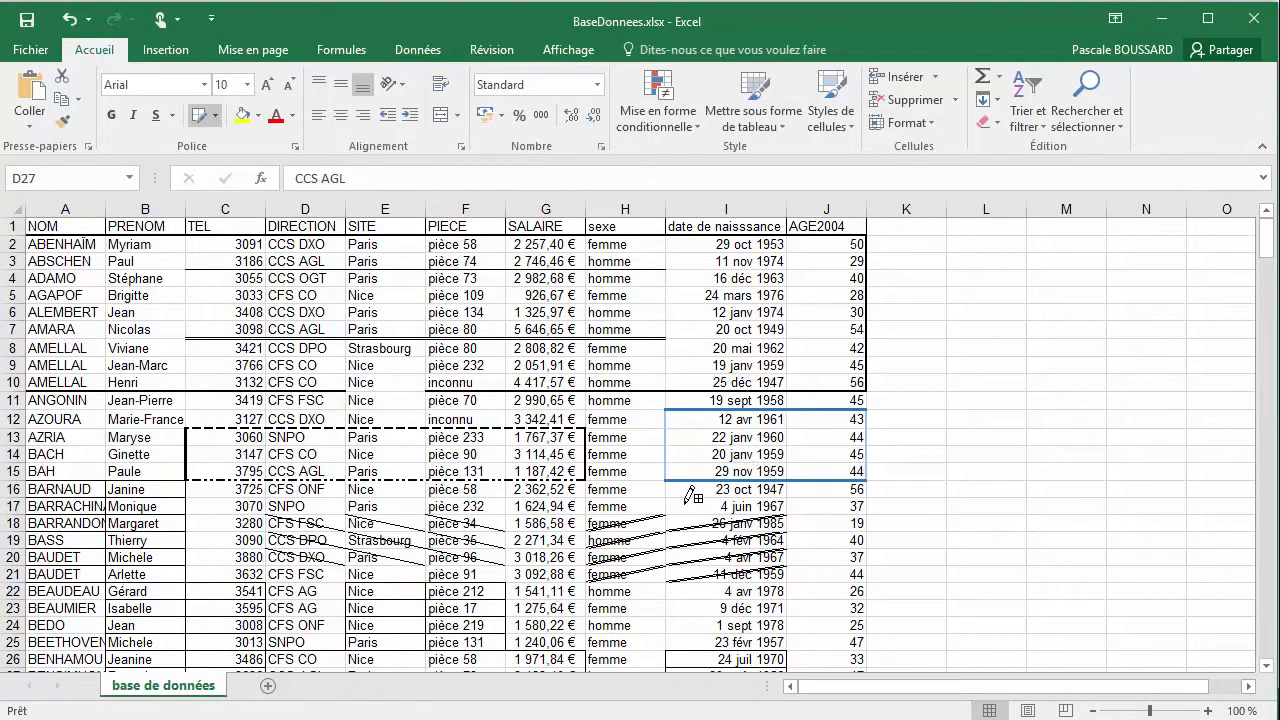
pyautogui.click(214, 116)
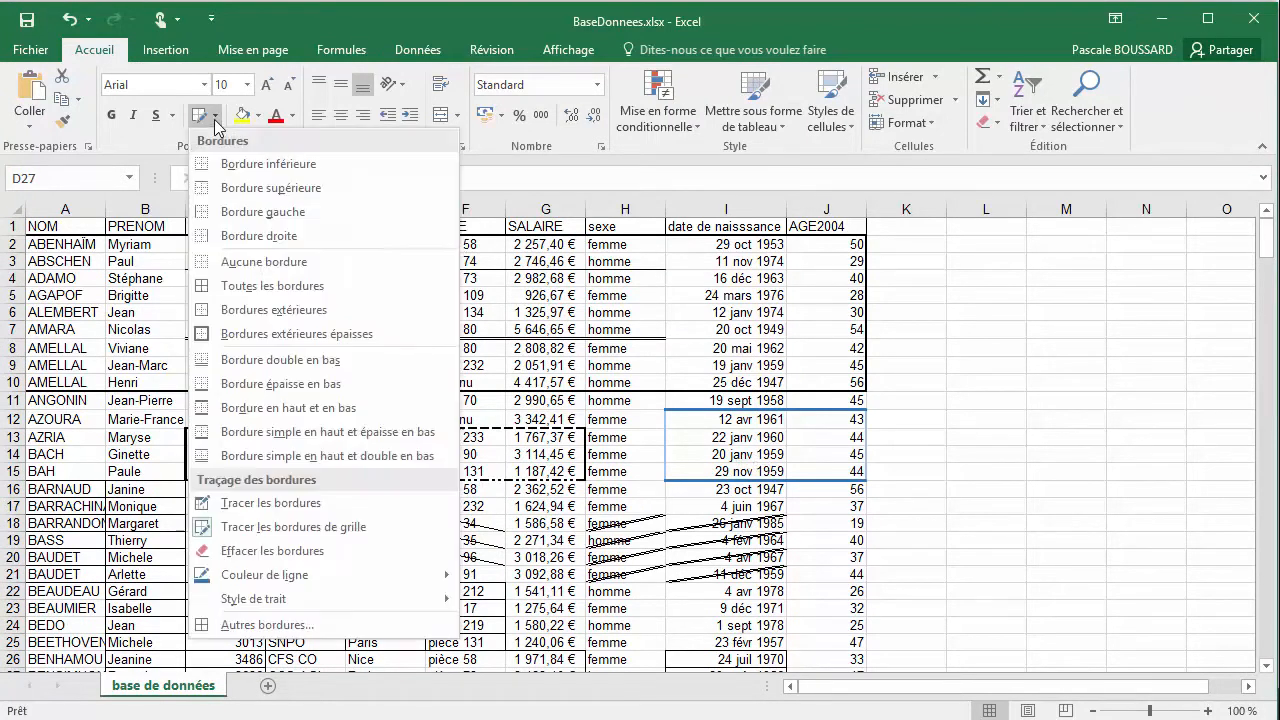
pyautogui.click(286, 558)
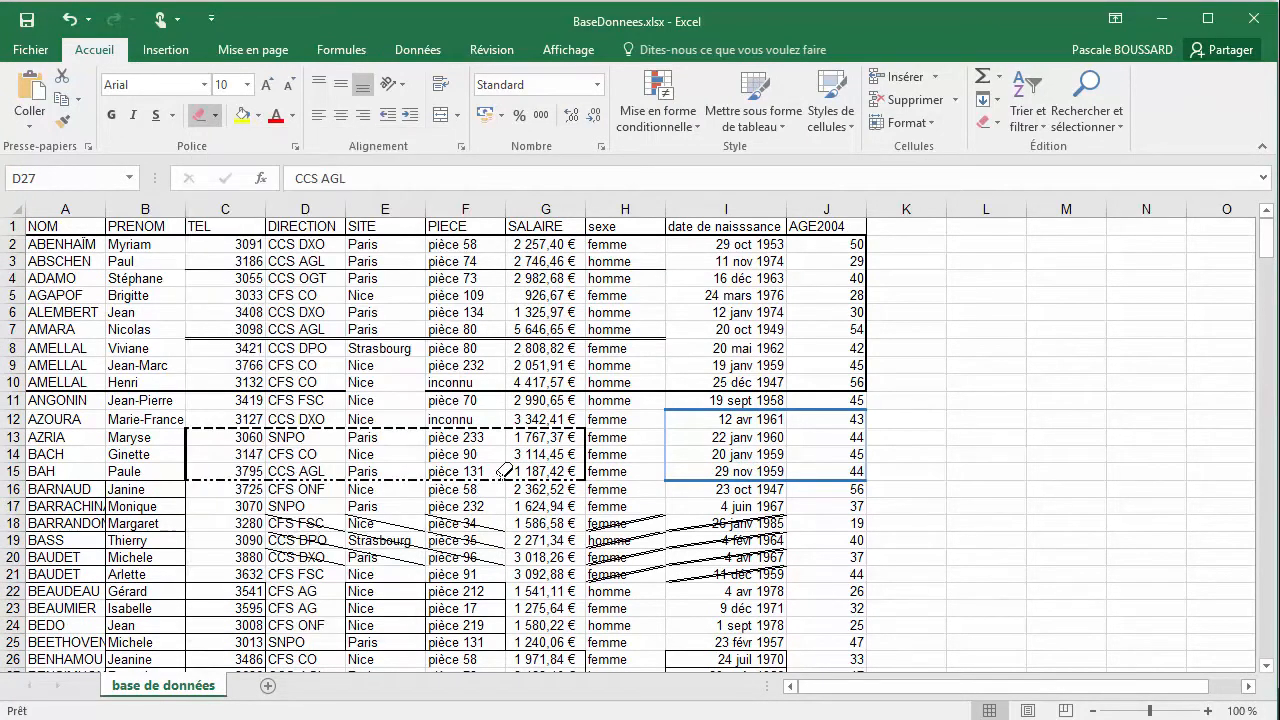
pyautogui.moveTo(577, 422)
pyautogui.mouseDown()
pyautogui.moveTo(189, 430)
pyautogui.moveTo(198, 486)
pyautogui.moveTo(455, 482)
pyautogui.moveTo(187, 463)
pyautogui.moveTo(178, 562)
pyautogui.moveTo(193, 605)
pyautogui.mouseUp()
pyautogui.moveTo(608, 508)
pyautogui.mouseDown()
pyautogui.moveTo(726, 539)
pyautogui.moveTo(780, 572)
pyautogui.mouseUp()
pyautogui.moveTo(735, 420)
pyautogui.mouseDown()
pyautogui.moveTo(675, 402)
pyautogui.moveTo(793, 486)
pyautogui.mouseUp()
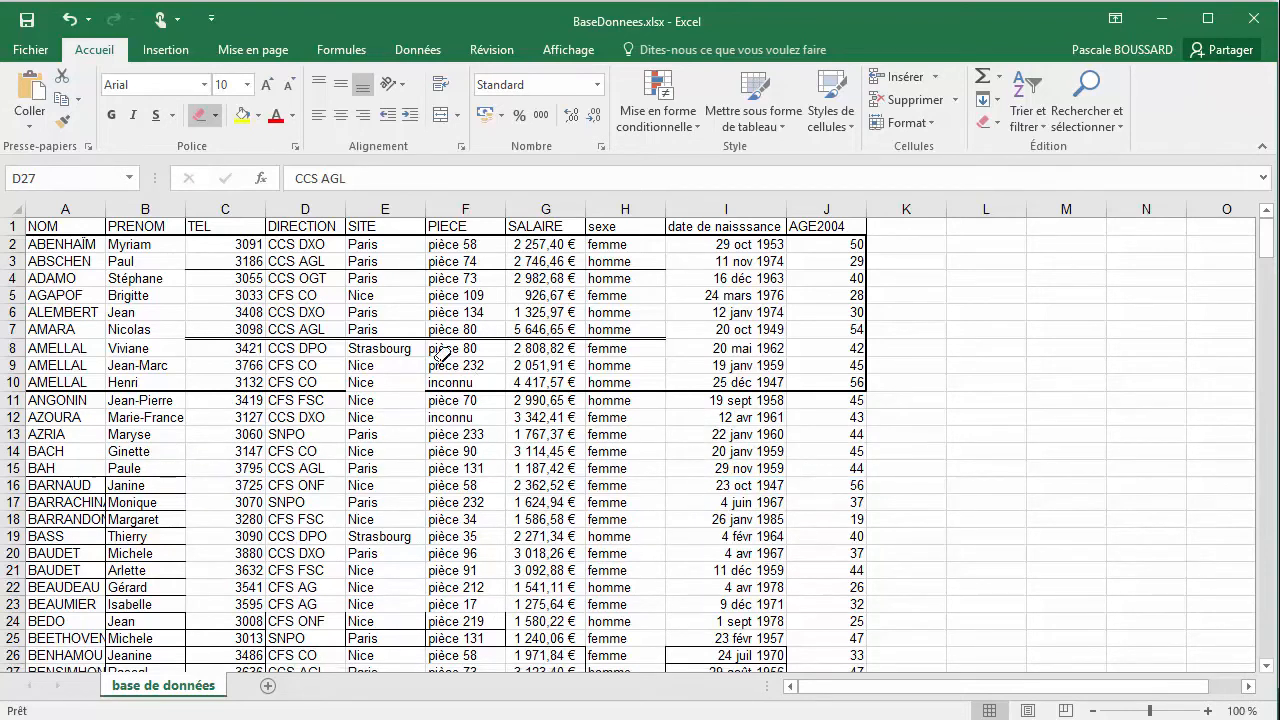
# Erase the double grid borders over E29:F31 and the remaining border lines around E24:F25
pyautogui.scroll(-3, 430, 400)
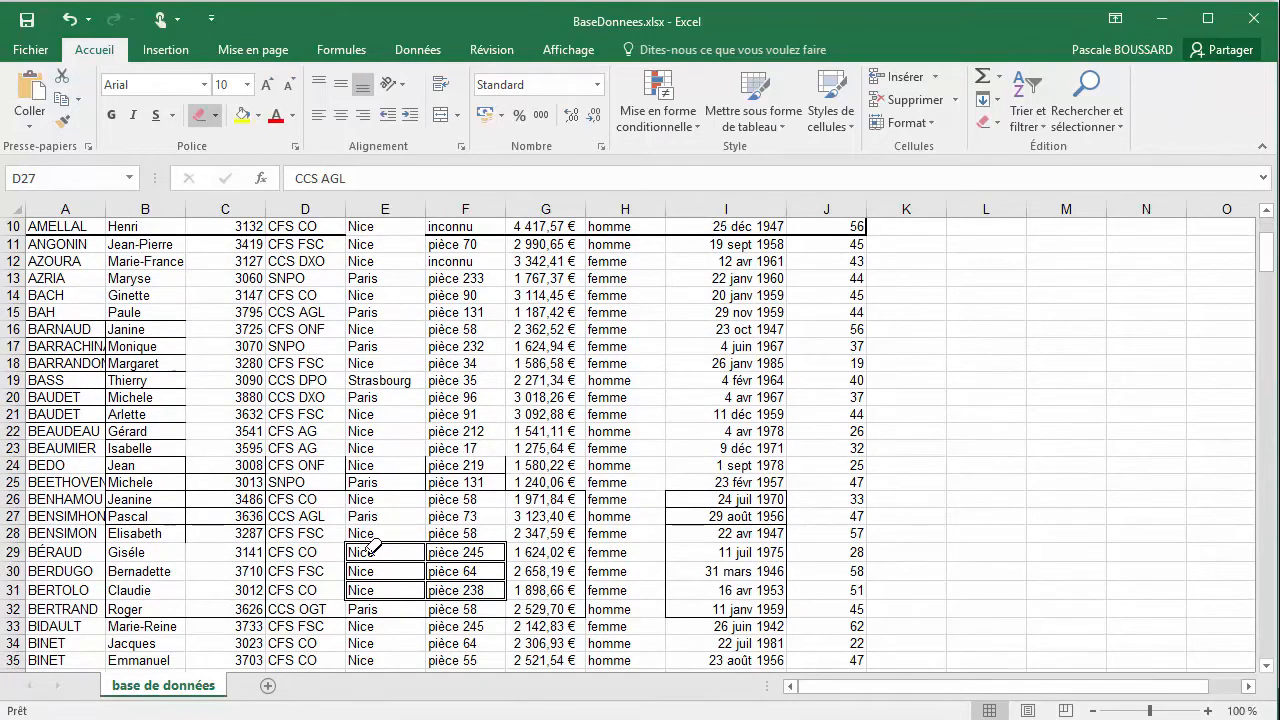
pyautogui.moveTo(369, 537)
pyautogui.mouseDown()
pyautogui.moveTo(487, 563)
pyautogui.moveTo(500, 590)
pyautogui.mouseUp()
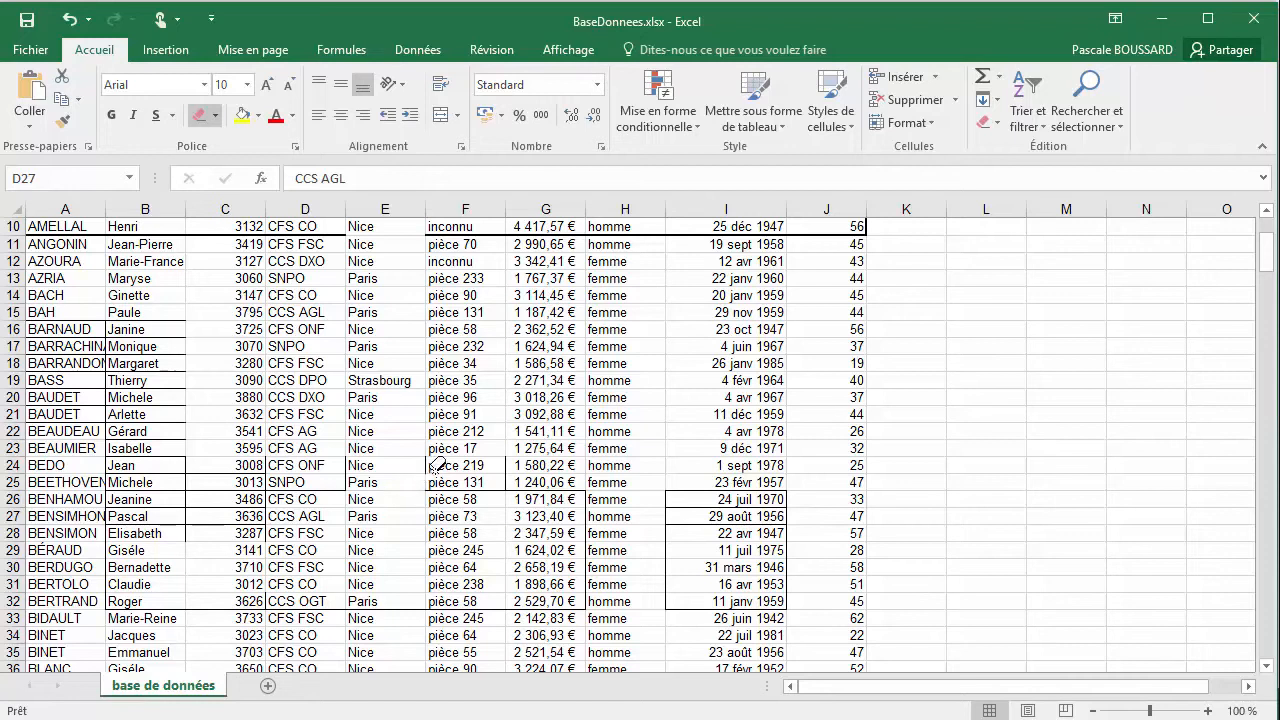
pyautogui.click(458, 491)
pyautogui.moveTo(506, 470); pyautogui.dragTo(506, 488)
# Erase the borders across H24:I32 and over the block A19:C28
pyautogui.moveTo(656, 472)
pyautogui.mouseDown()
pyautogui.moveTo(675, 535)
pyautogui.moveTo(725, 585)
pyautogui.moveTo(777, 608)
pyautogui.mouseUp()
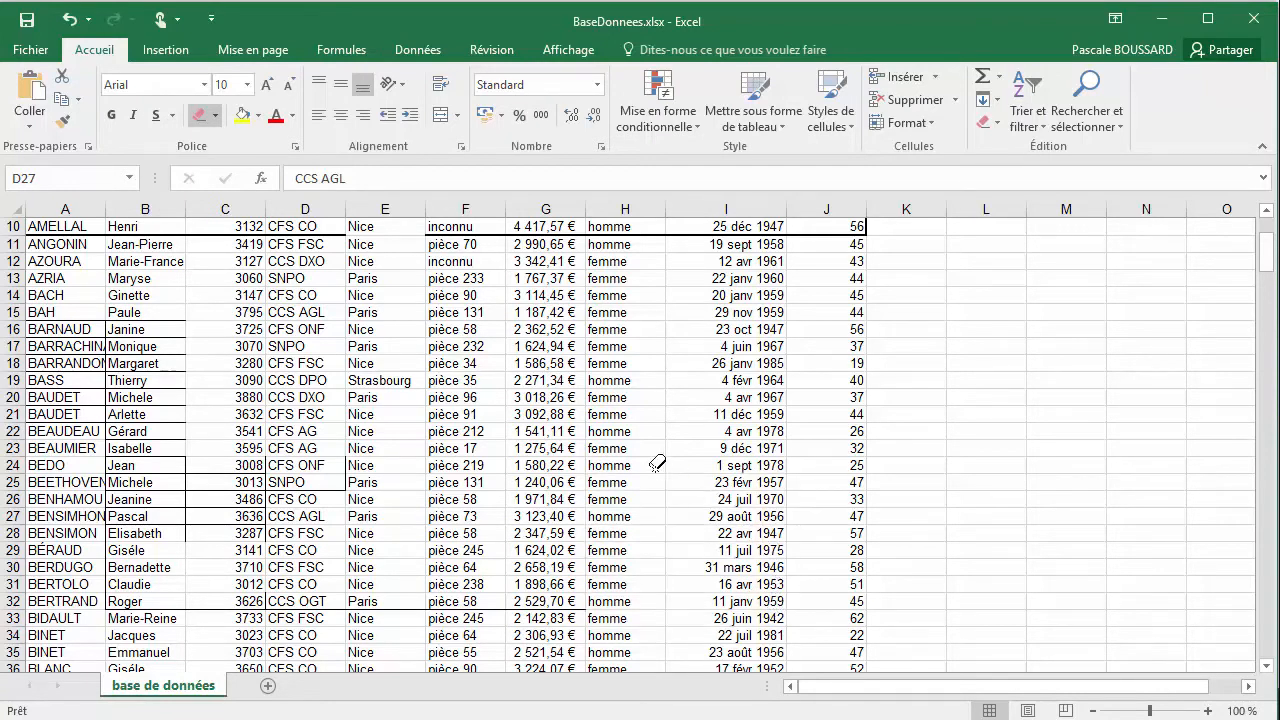
pyautogui.moveTo(62, 388)
pyautogui.mouseDown()
pyautogui.moveTo(180, 455)
pyautogui.moveTo(220, 492)
pyautogui.moveTo(227, 532)
pyautogui.mouseUp()
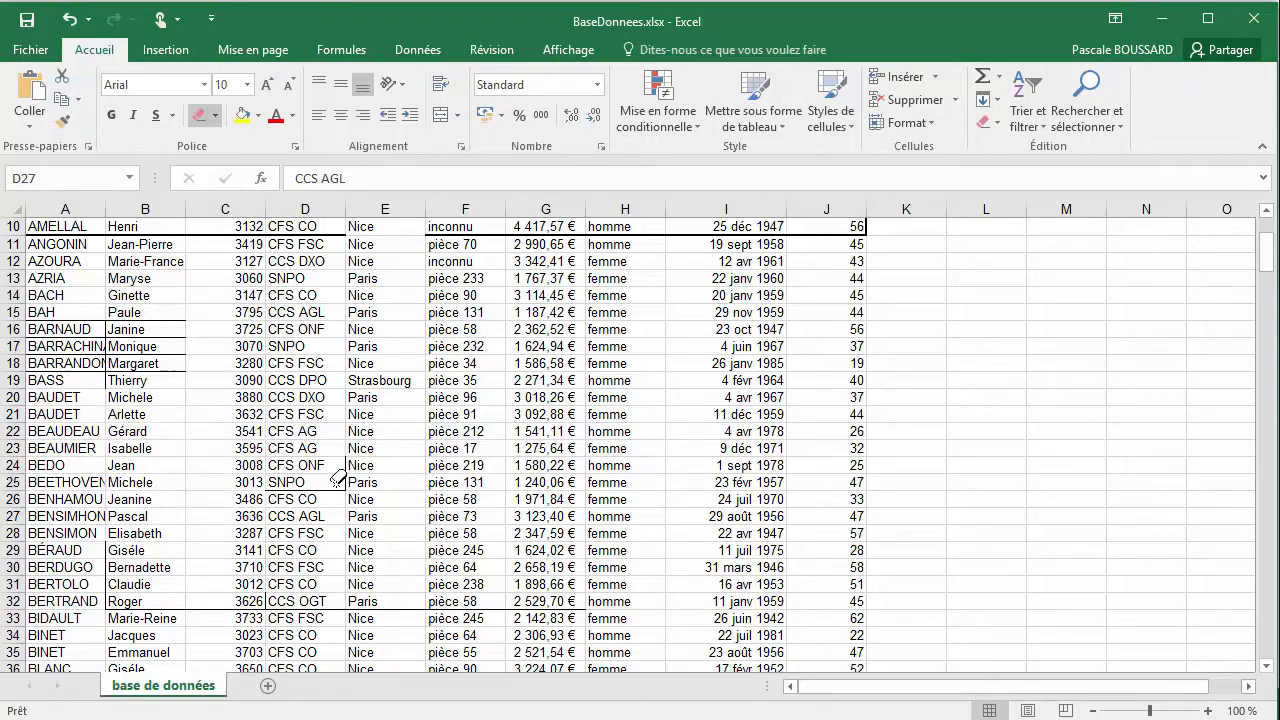
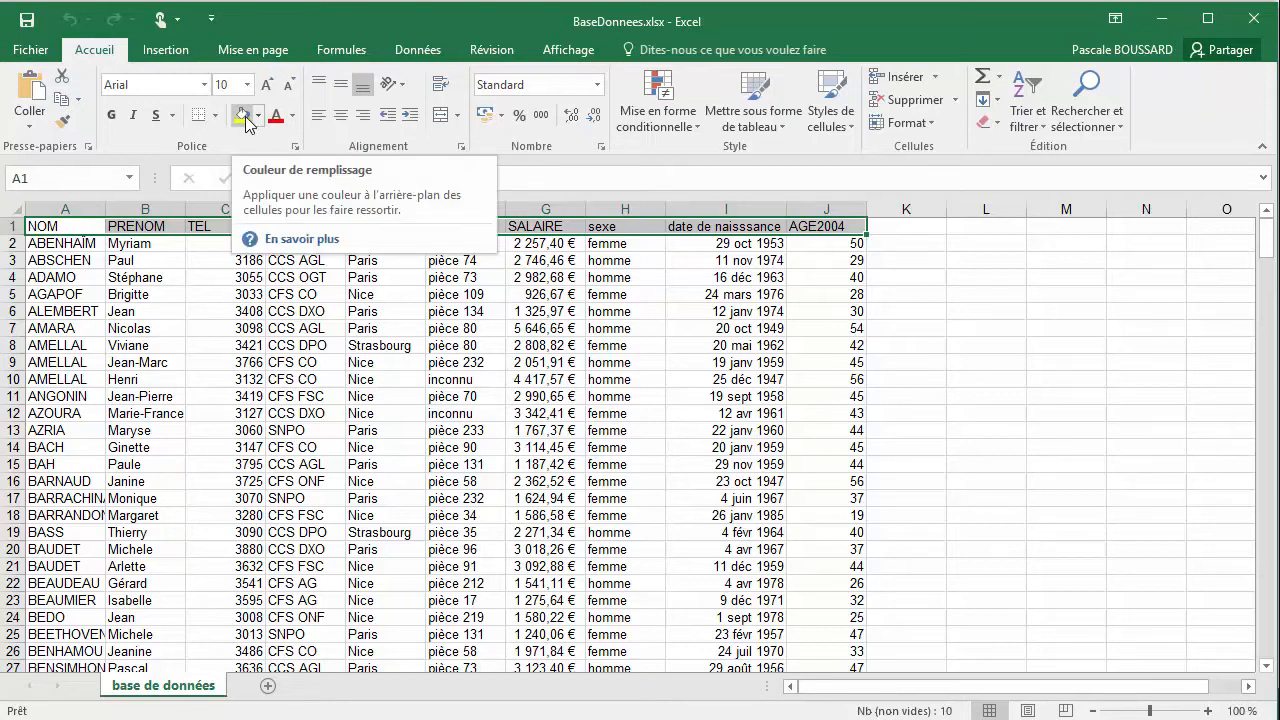
# Fill the header cells A1:J1 with yellow and replace that fill with a medium grey theme colour
pyautogui.click(241, 117)
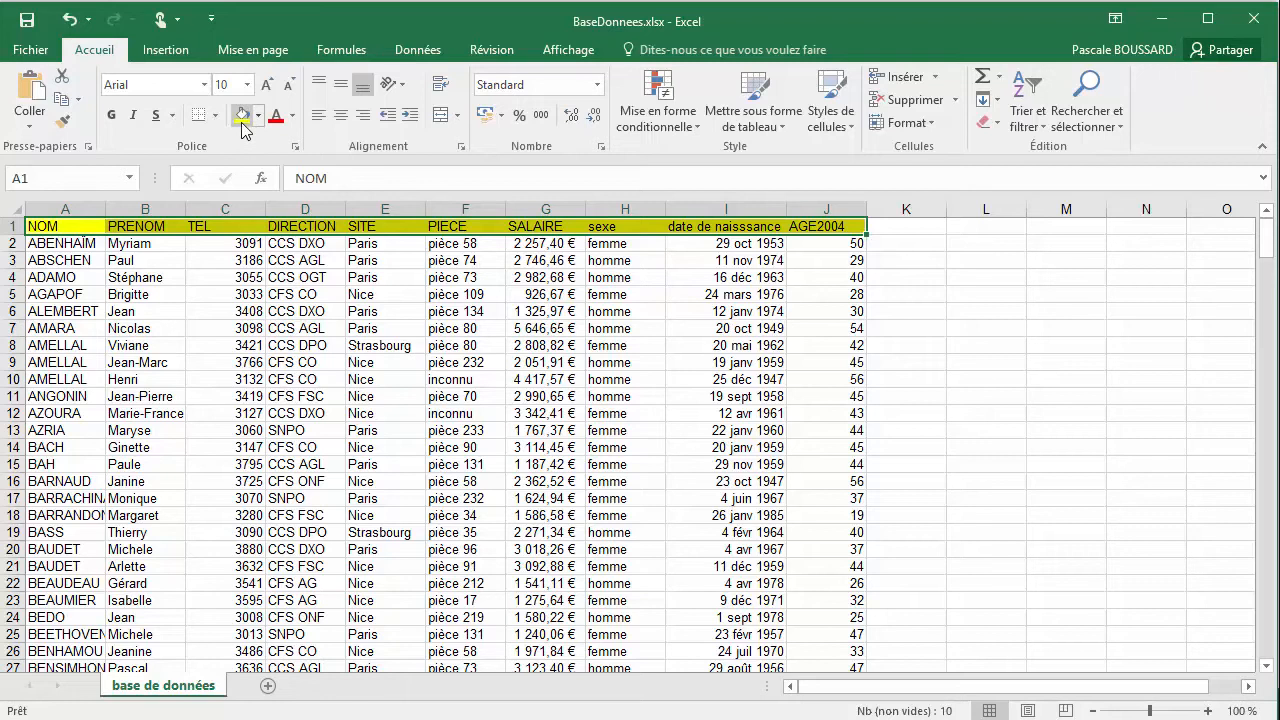
pyautogui.click(250, 279)
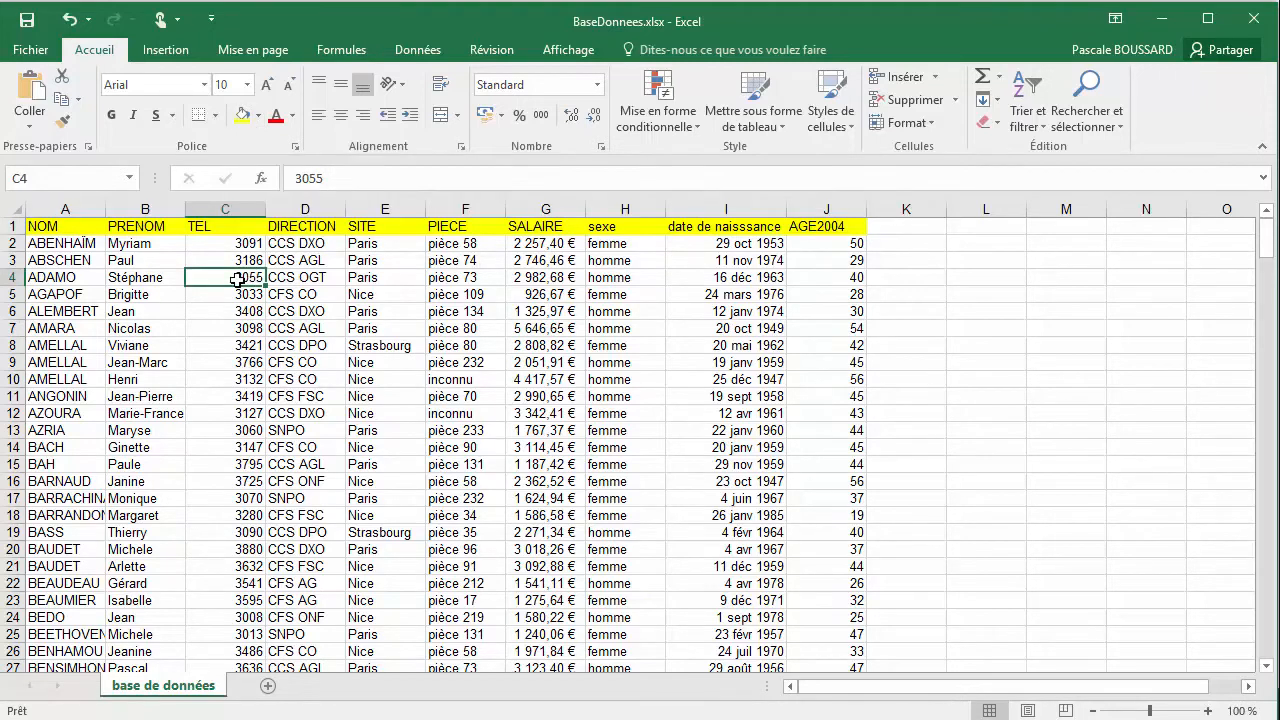
pyautogui.moveTo(88, 226); pyautogui.dragTo(800, 228)
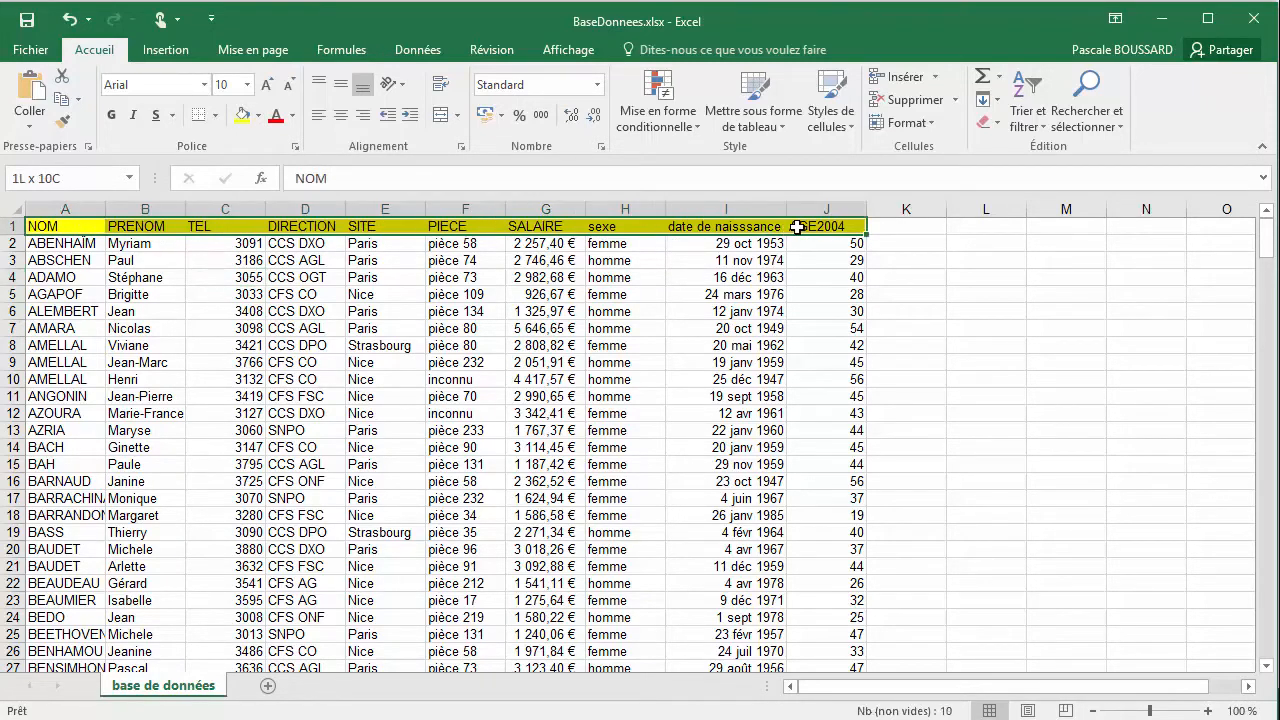
pyautogui.click(257, 117)
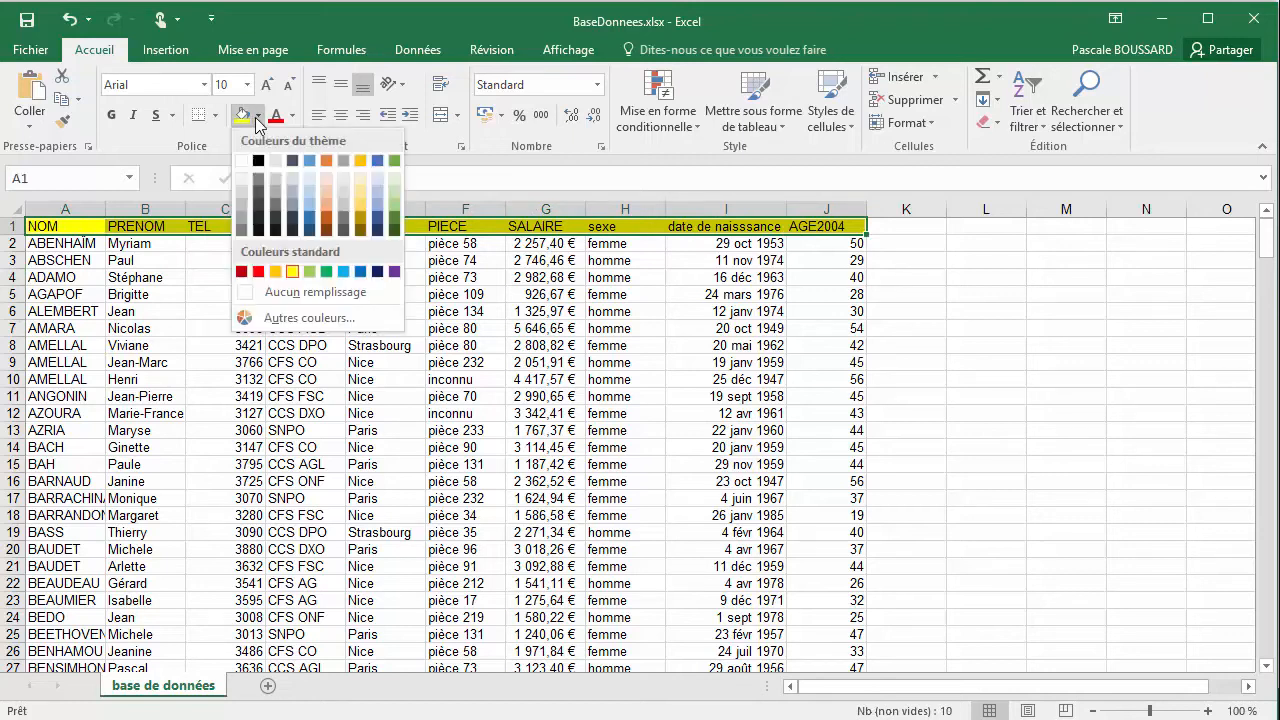
pyautogui.click(243, 207)
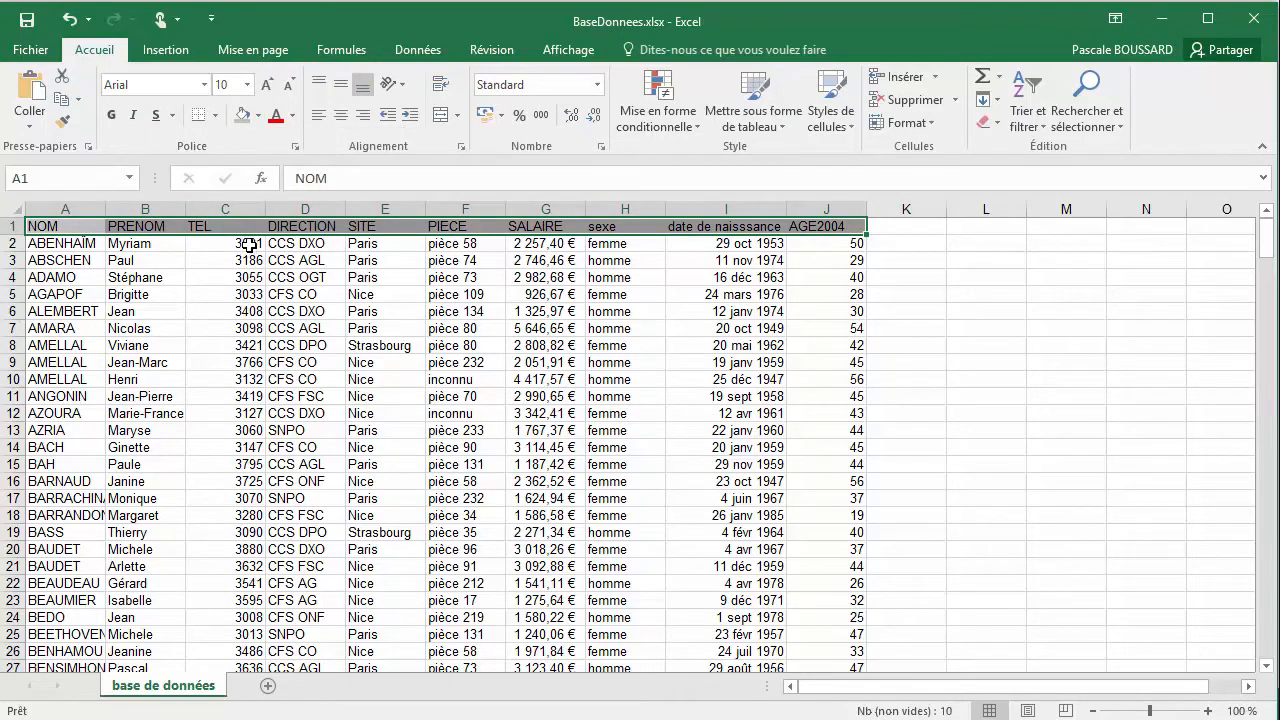
pyautogui.click(248, 244)
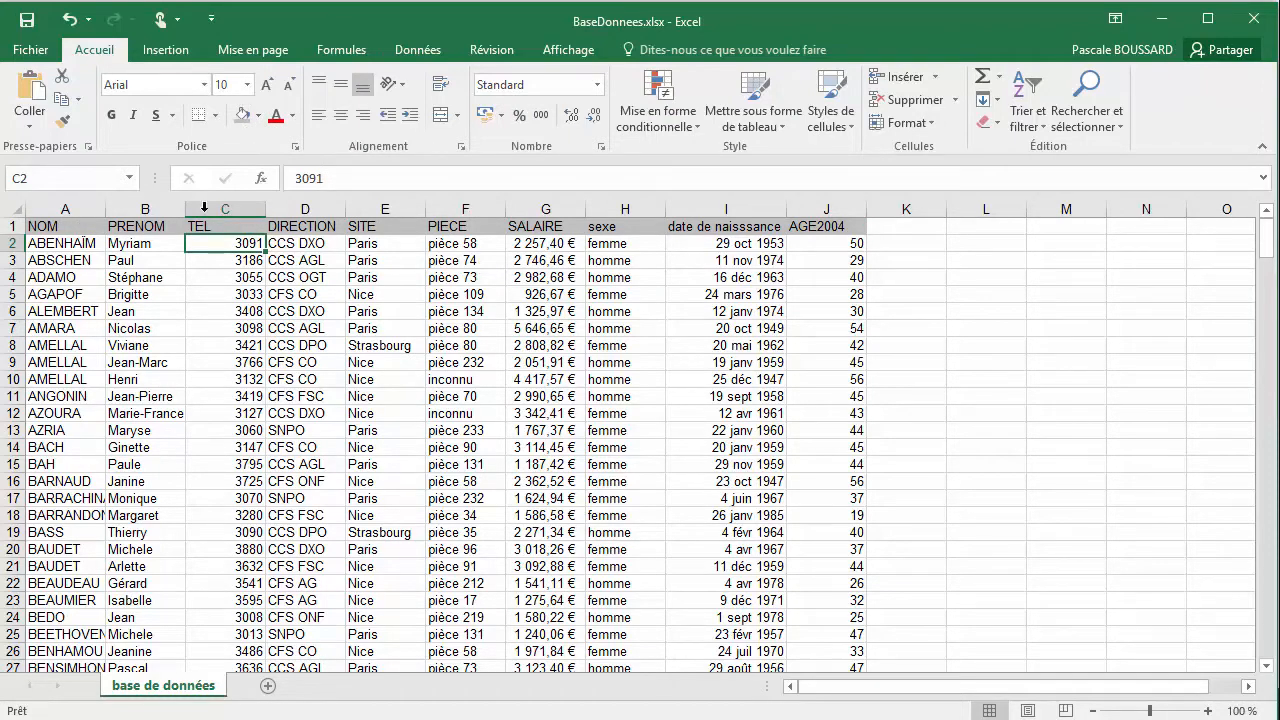
# Fill the name cells A2:A19 with a lighter grey theme colour than the header row
pyautogui.click(96, 241)
pyautogui.moveTo(96, 243); pyautogui.dragTo(88, 532)
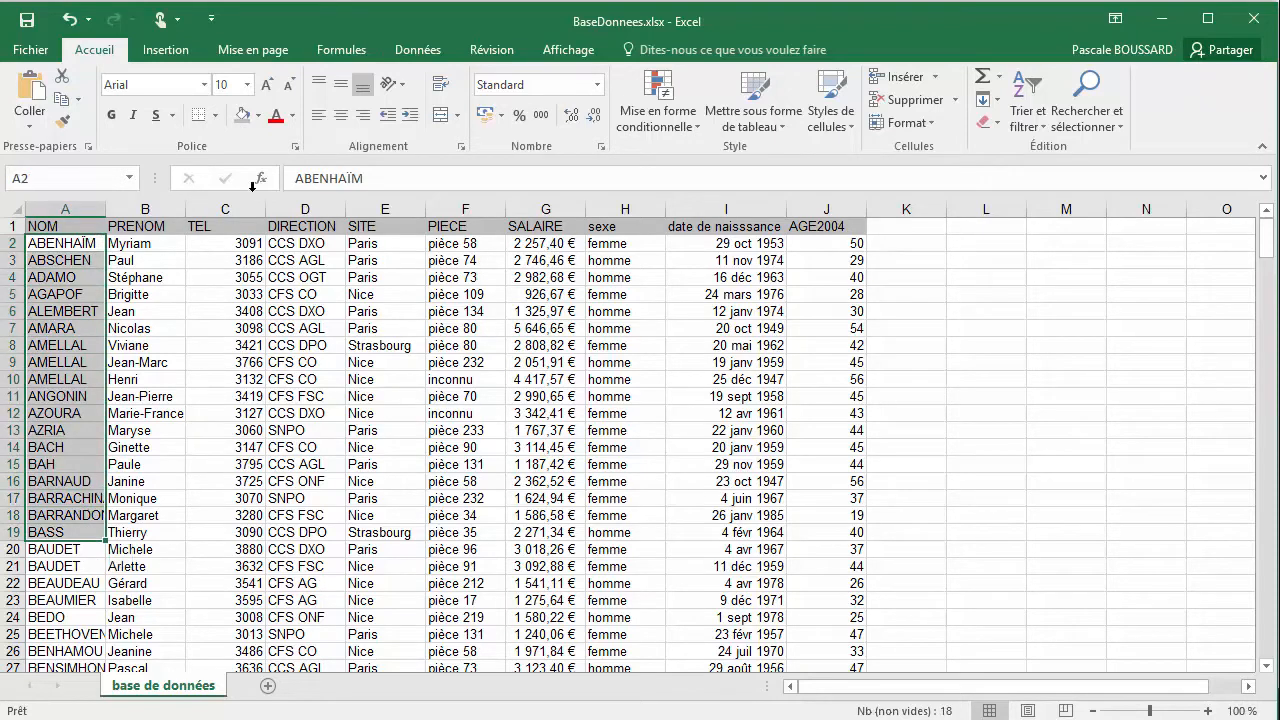
pyautogui.click(259, 117)
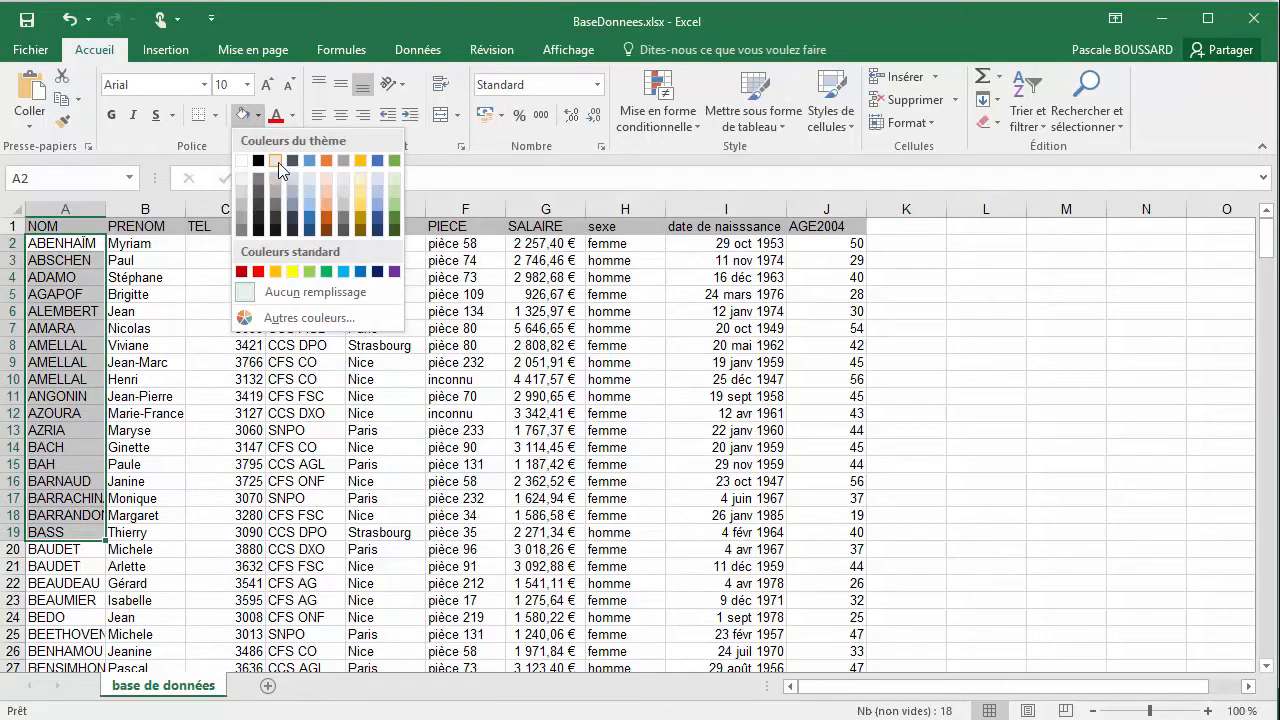
pyautogui.click(243, 196)
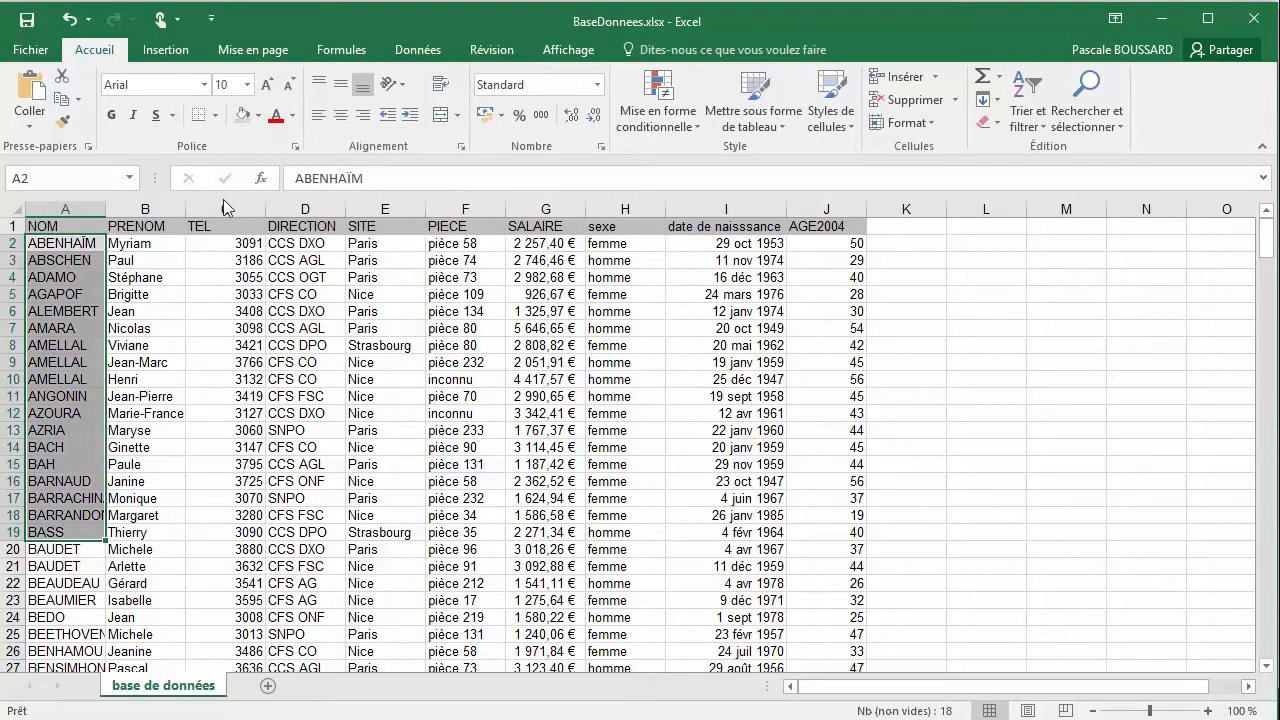
pyautogui.click(82, 228)
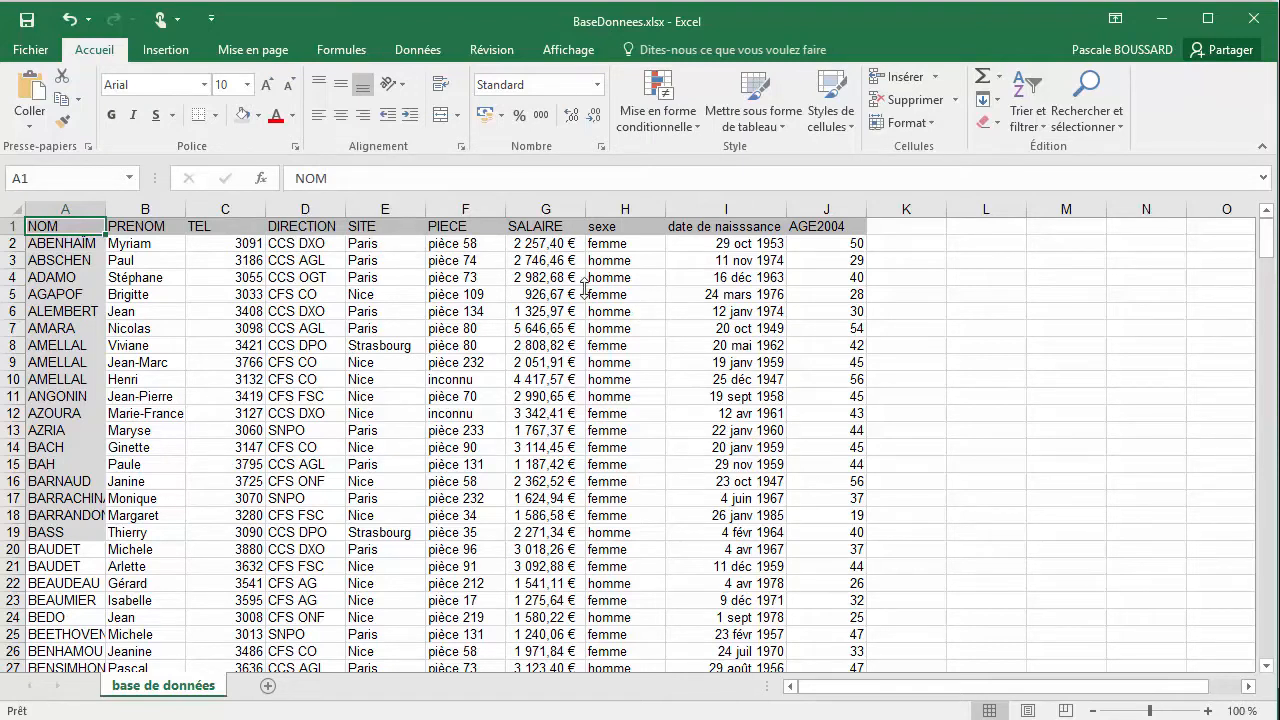
# Fill the first-name cells B2:B19 with a light blue theme colour
pyautogui.click(118, 294)
pyautogui.click(155, 242)
pyautogui.moveTo(155, 242); pyautogui.dragTo(152, 535)
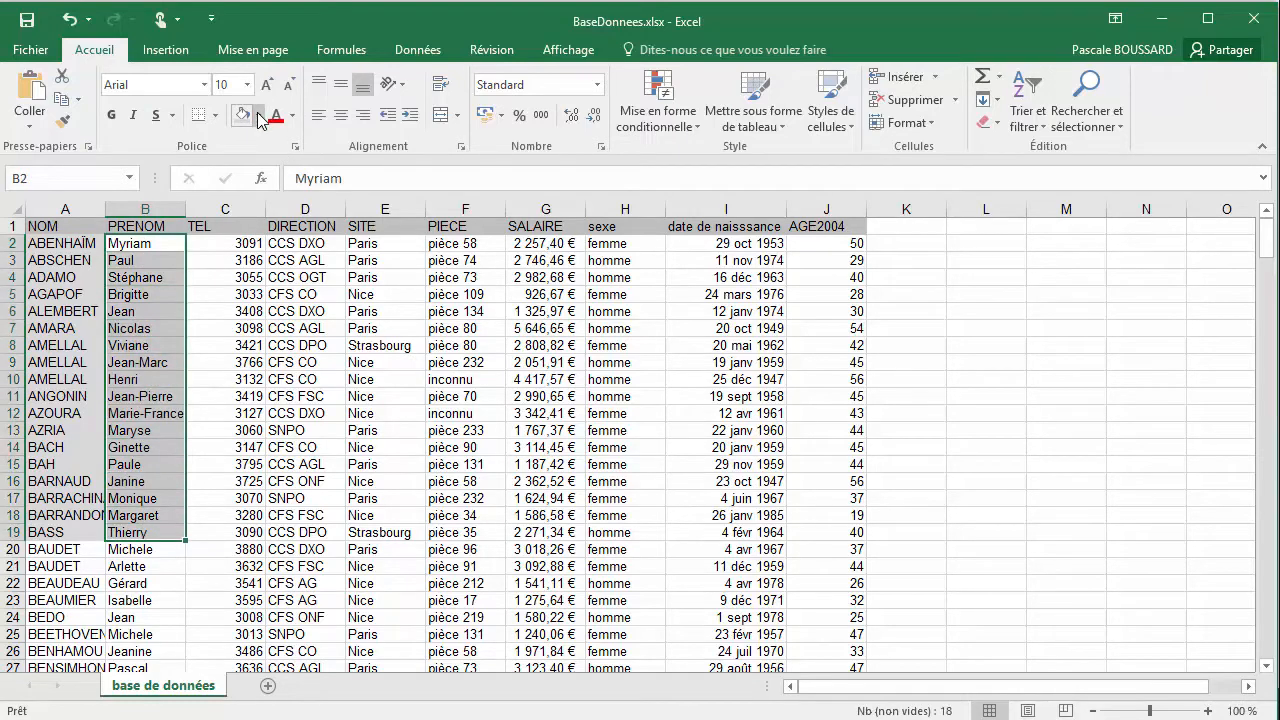
pyautogui.click(258, 116)
pyautogui.click(310, 193)
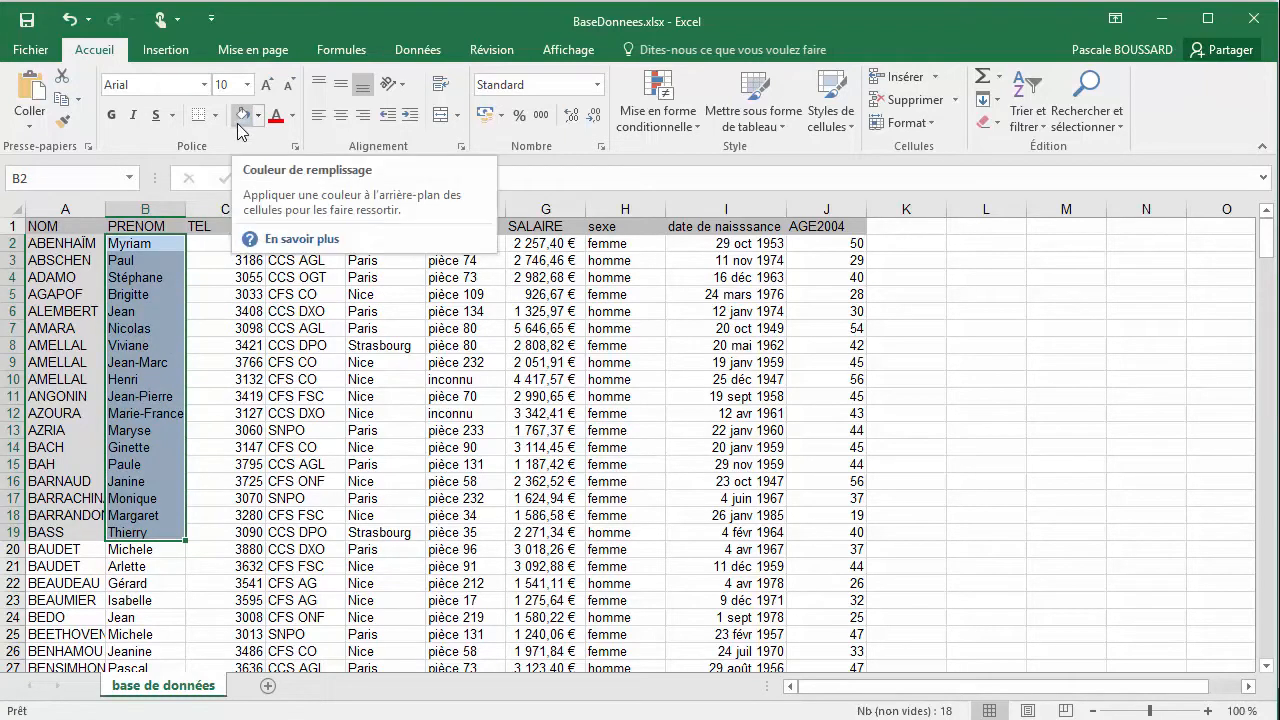
# Fill the TEL cells C2:C19 with the standard green colour
pyautogui.click(222, 243)
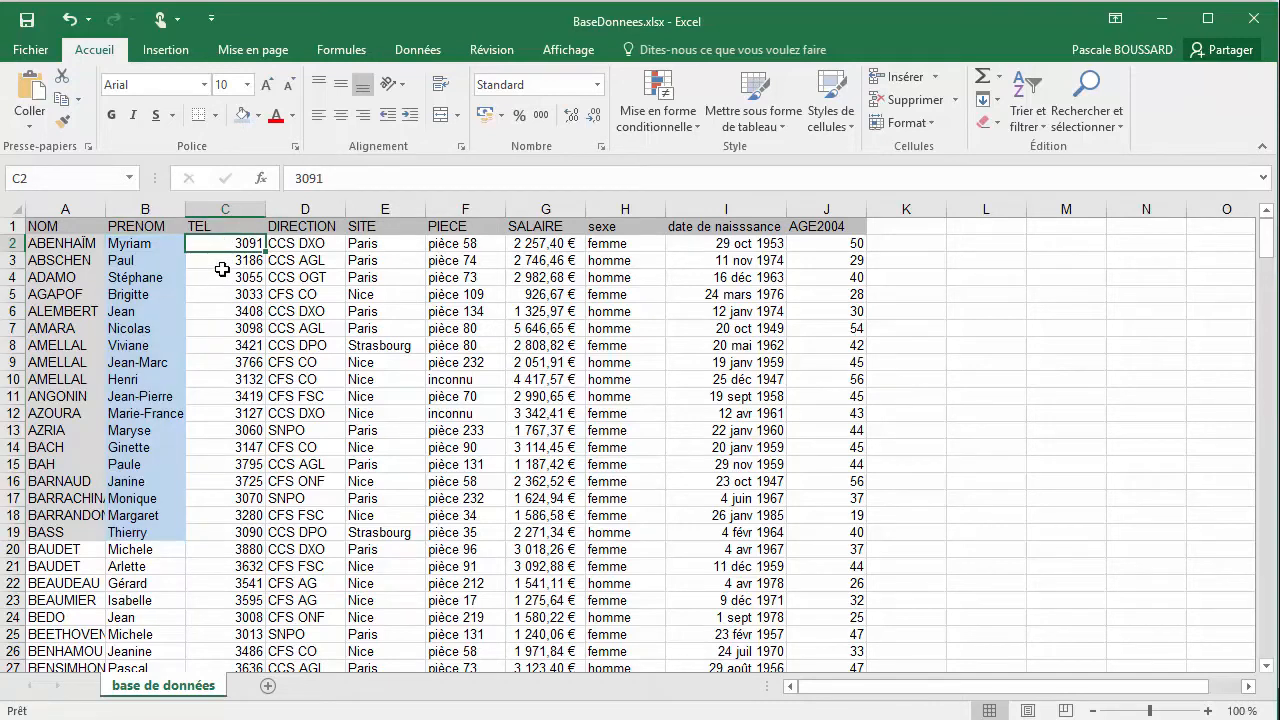
pyautogui.moveTo(214, 243); pyautogui.dragTo(225, 532)
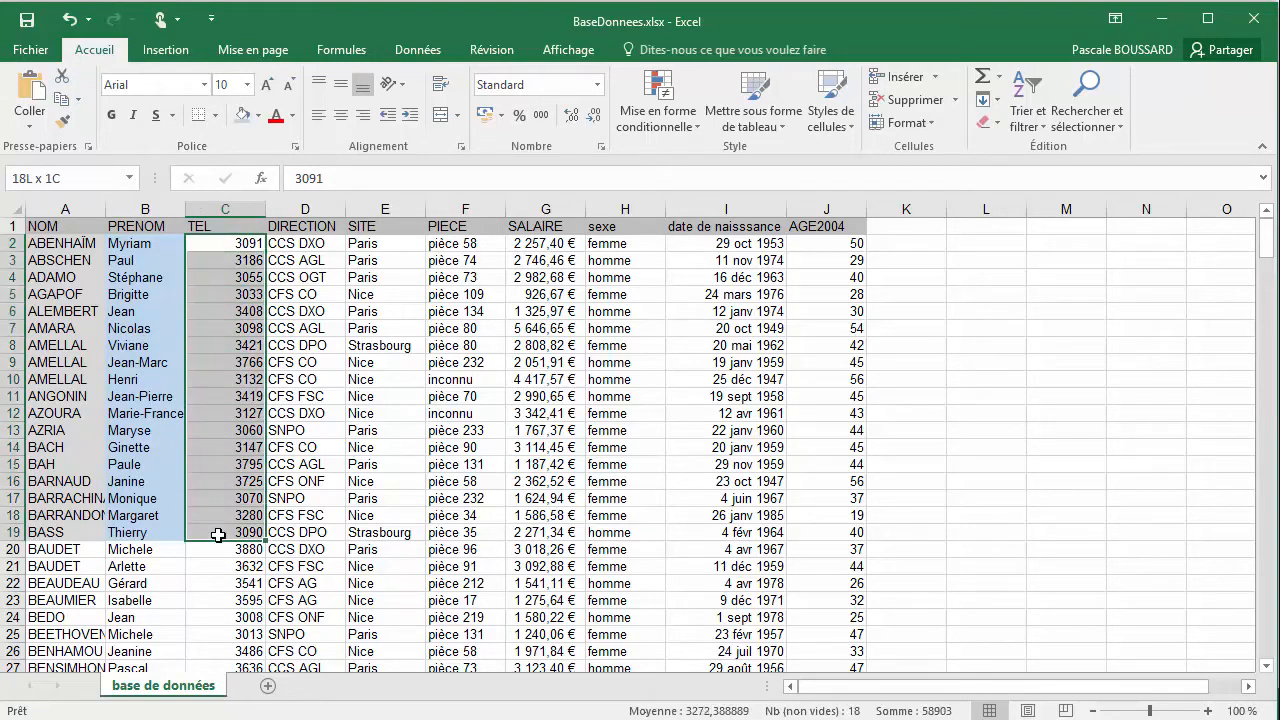
pyautogui.click(259, 115)
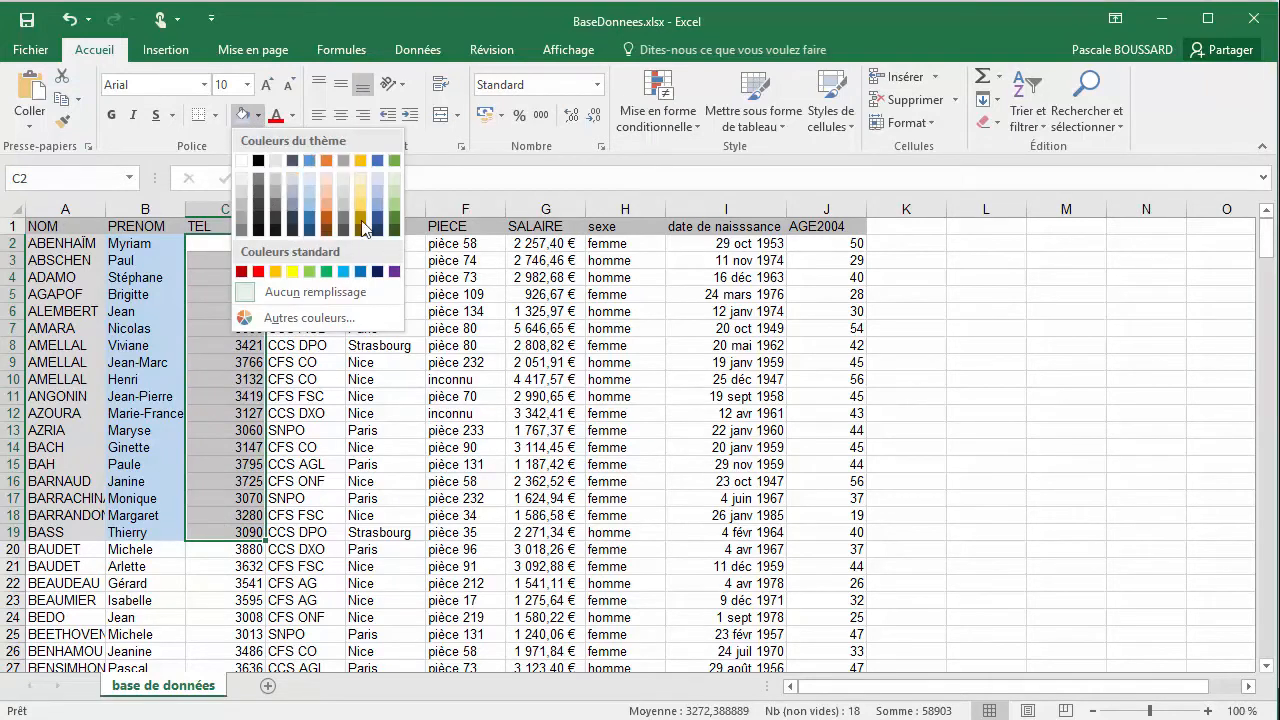
pyautogui.click(326, 272)
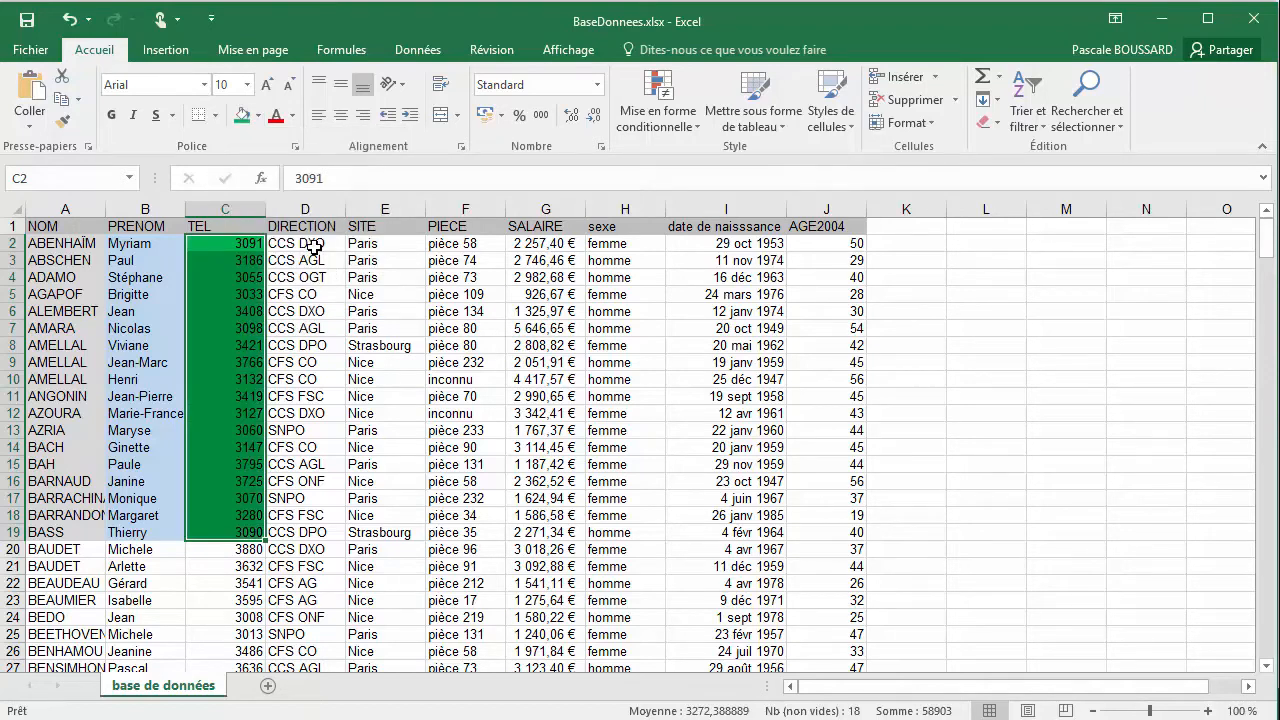
# Fill the DIRECTION cells D2:D19 with a light orange from the standard palette of Autres couleurs
pyautogui.moveTo(314, 247); pyautogui.dragTo(310, 532)
pyautogui.click(258, 115)
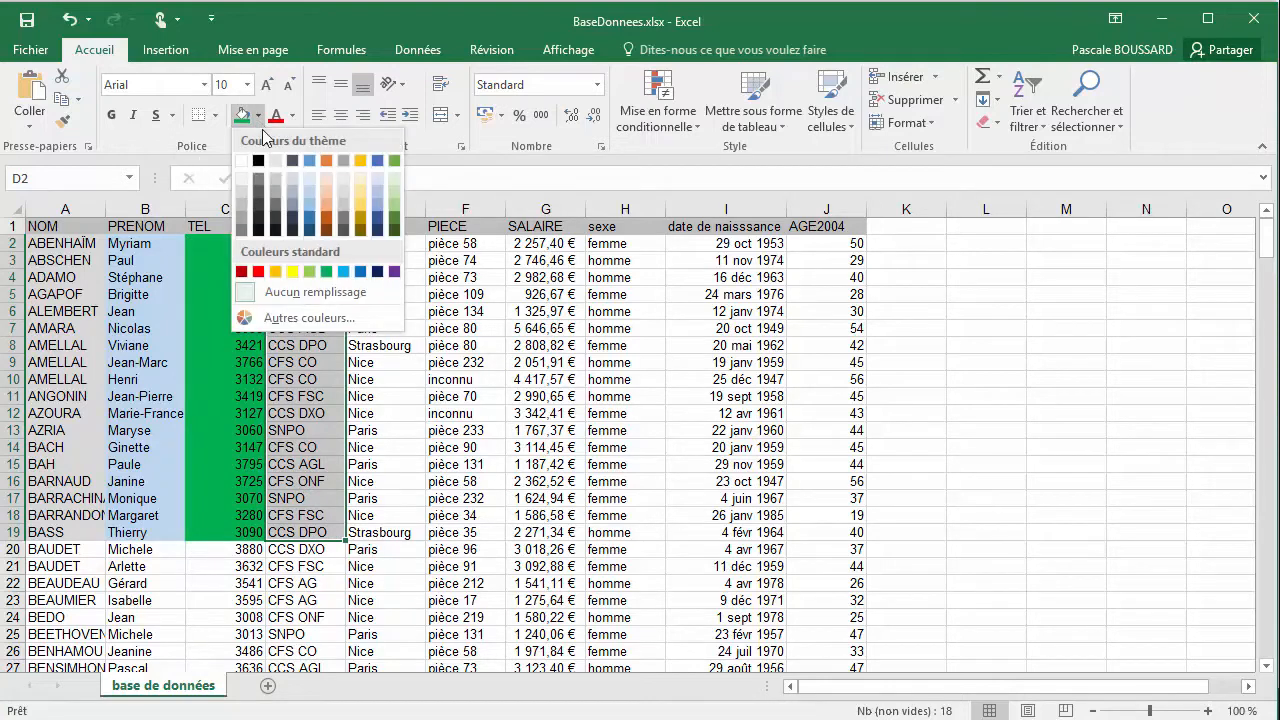
pyautogui.click(307, 318)
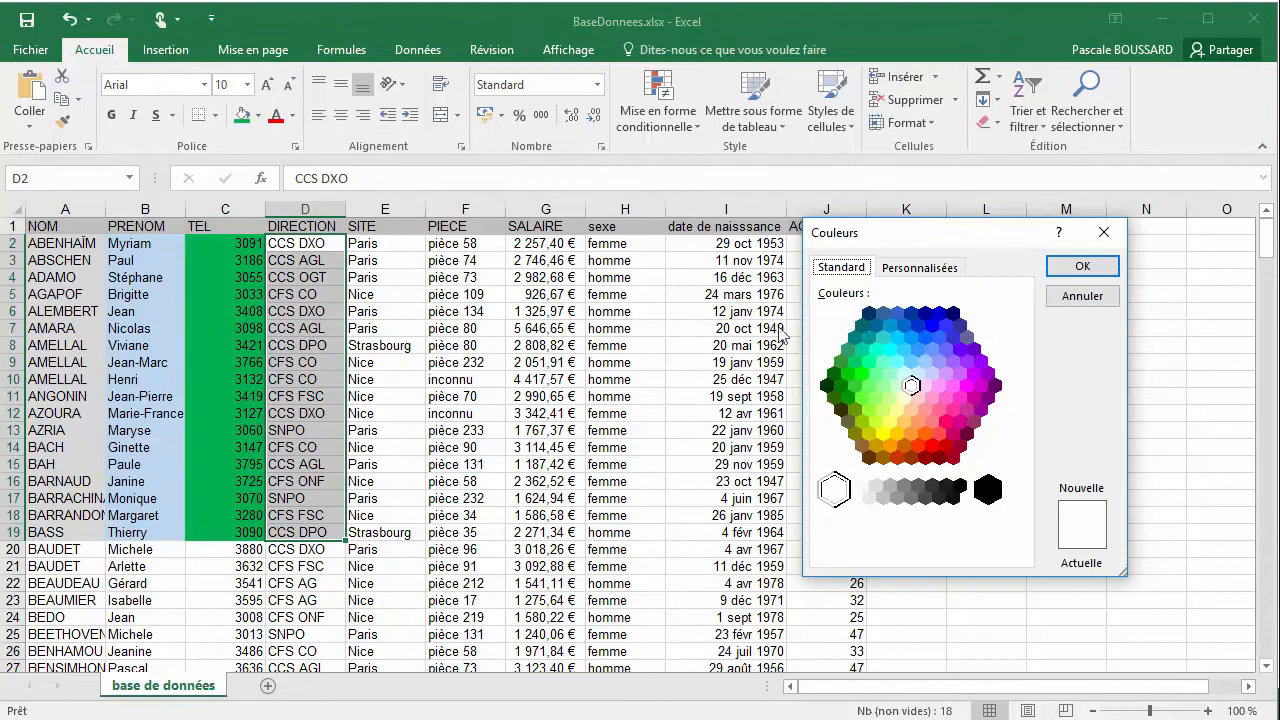
pyautogui.click(915, 411)
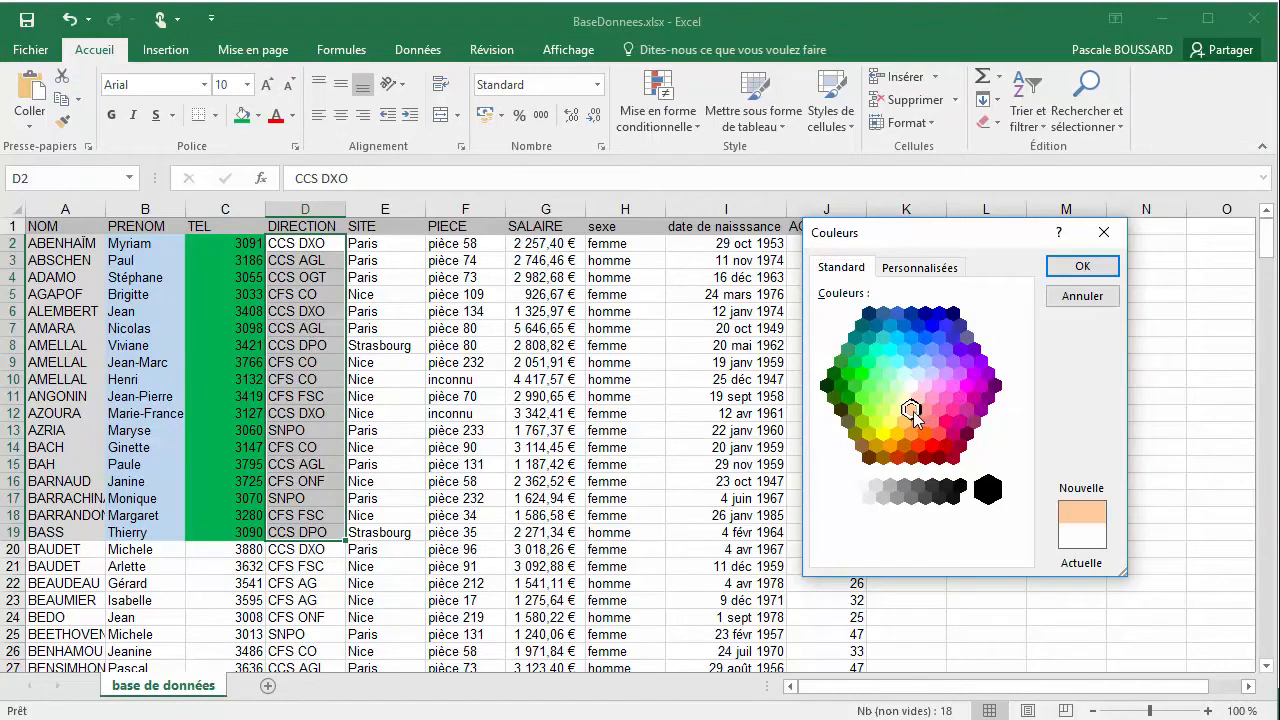
pyautogui.click(1077, 276)
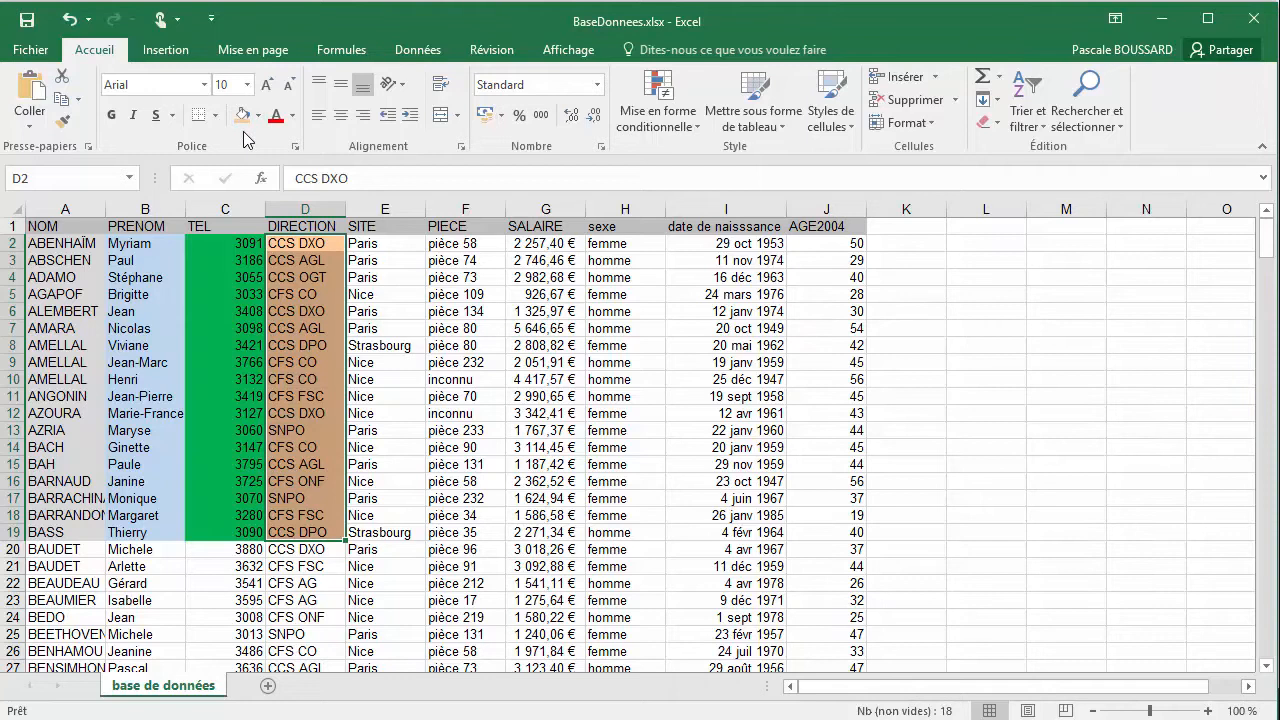
# Apply the last used light orange fill to the SITE cells E2:E19 and the PIECE cells F2:F19
pyautogui.moveTo(380, 243); pyautogui.dragTo(388, 532)
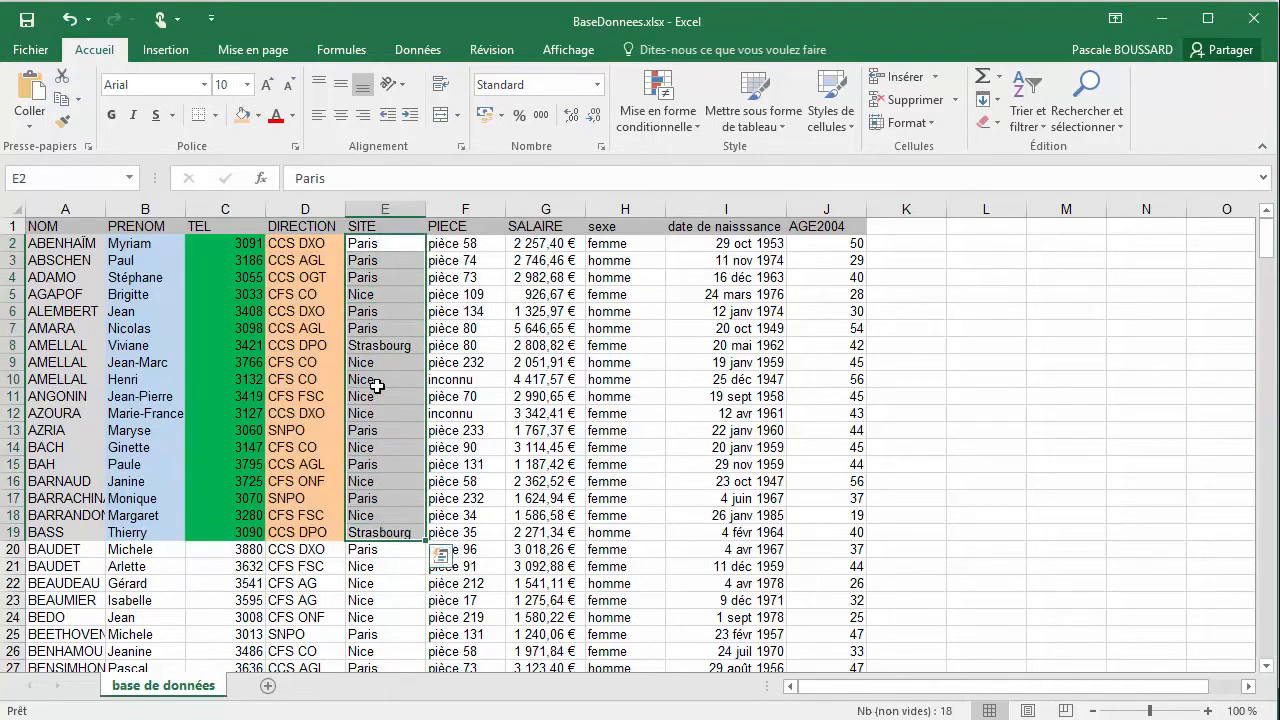
pyautogui.click(243, 116)
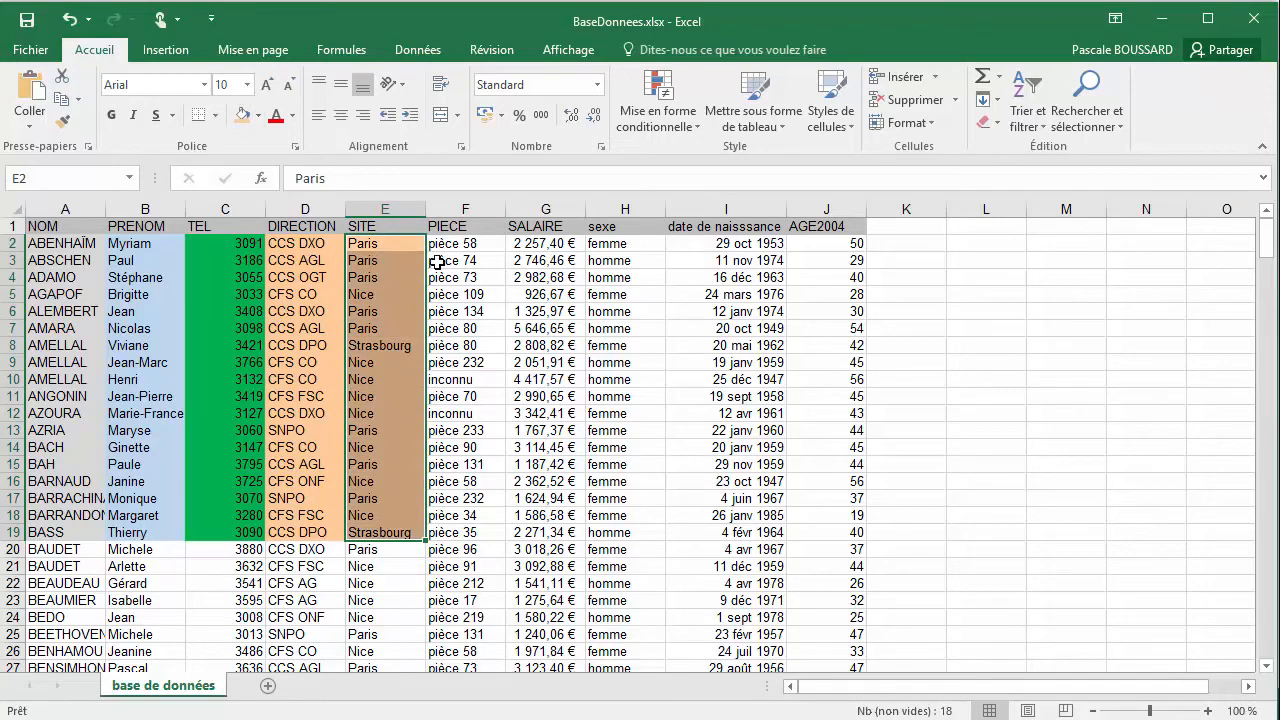
pyautogui.moveTo(443, 243); pyautogui.dragTo(462, 535)
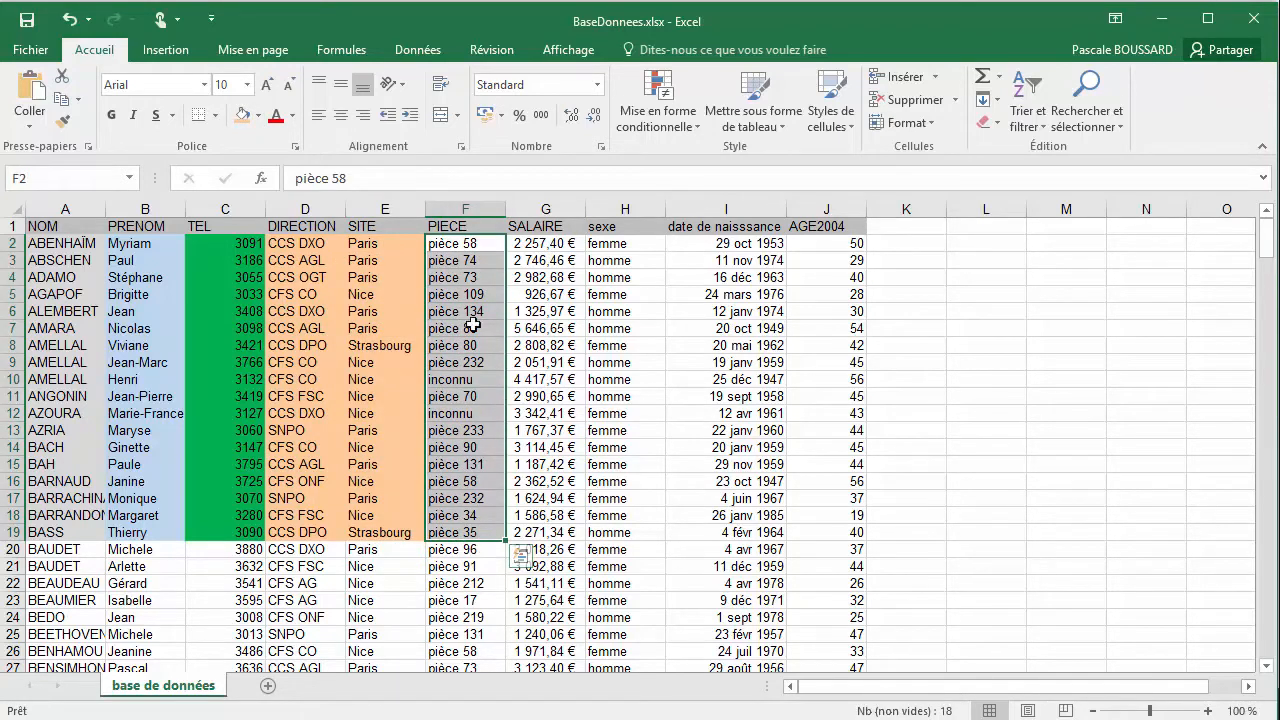
pyautogui.click(243, 115)
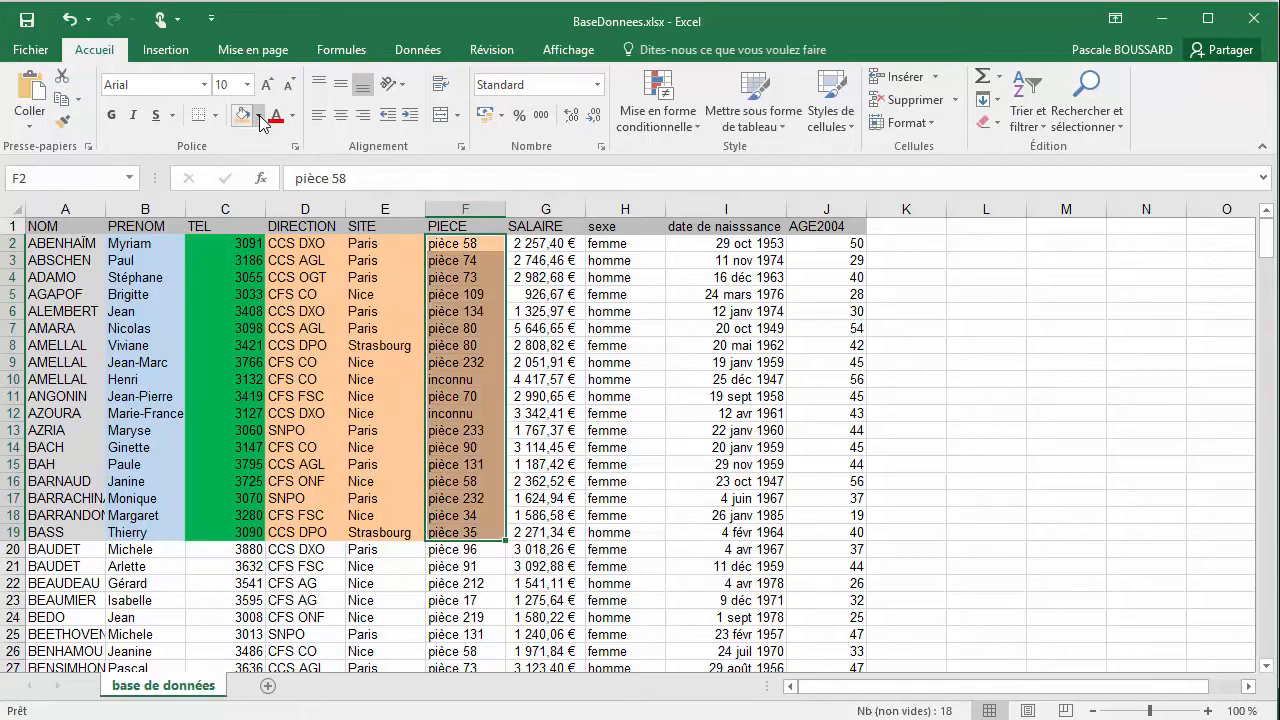
# Change the fill of the PIECE cells F2:F19 to a custom blue with RVB 69, 146, 199
pyautogui.click(257, 116)
pyautogui.click(298, 357)
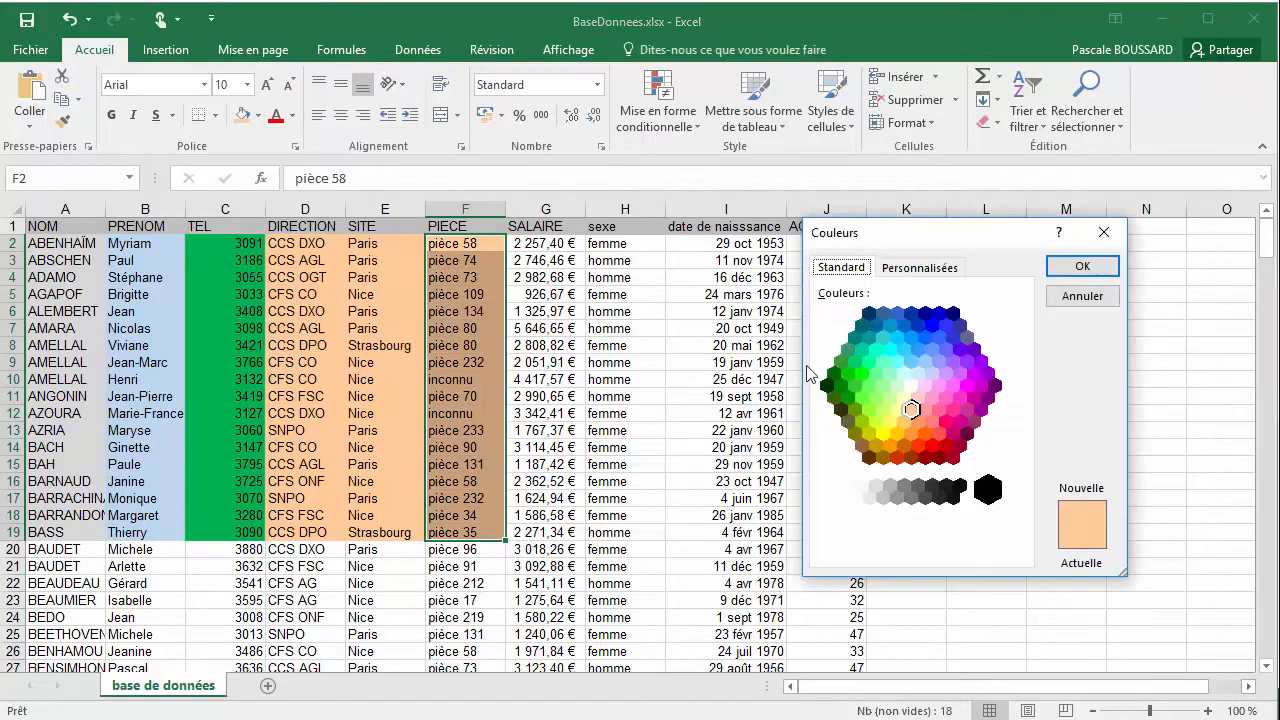
pyautogui.click(938, 272)
pyautogui.click(916, 366)
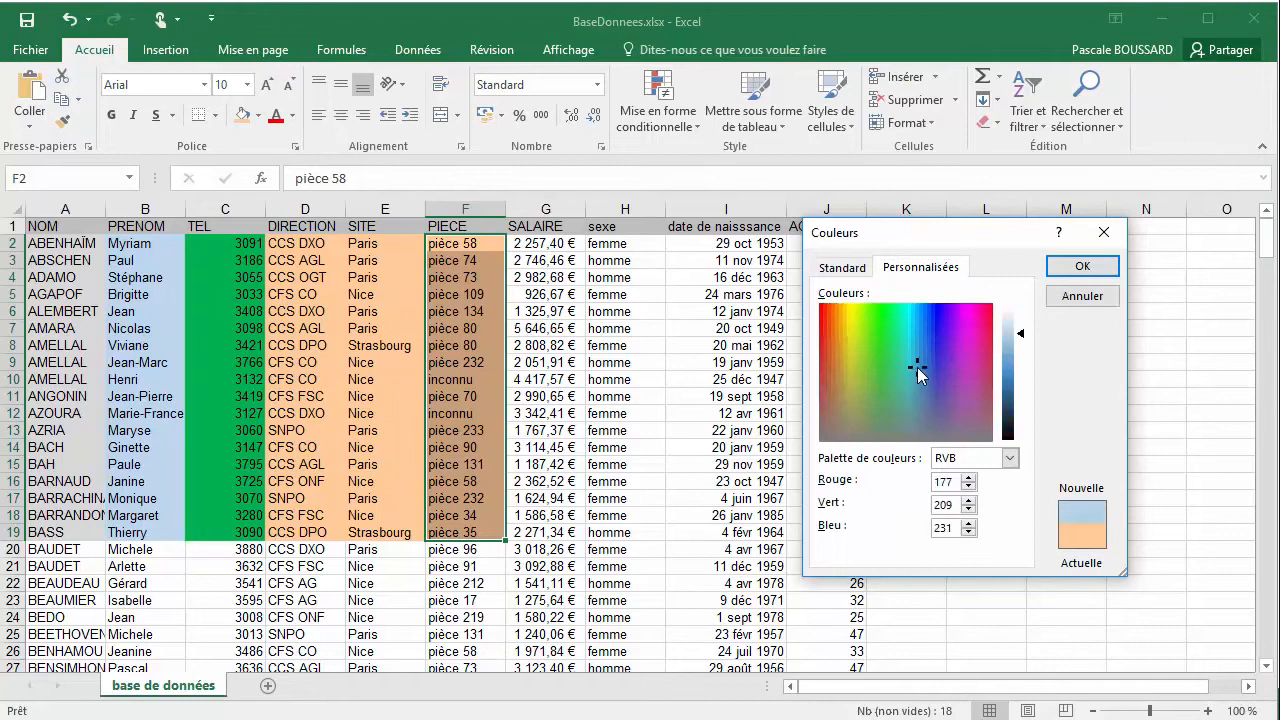
pyautogui.click(1008, 369)
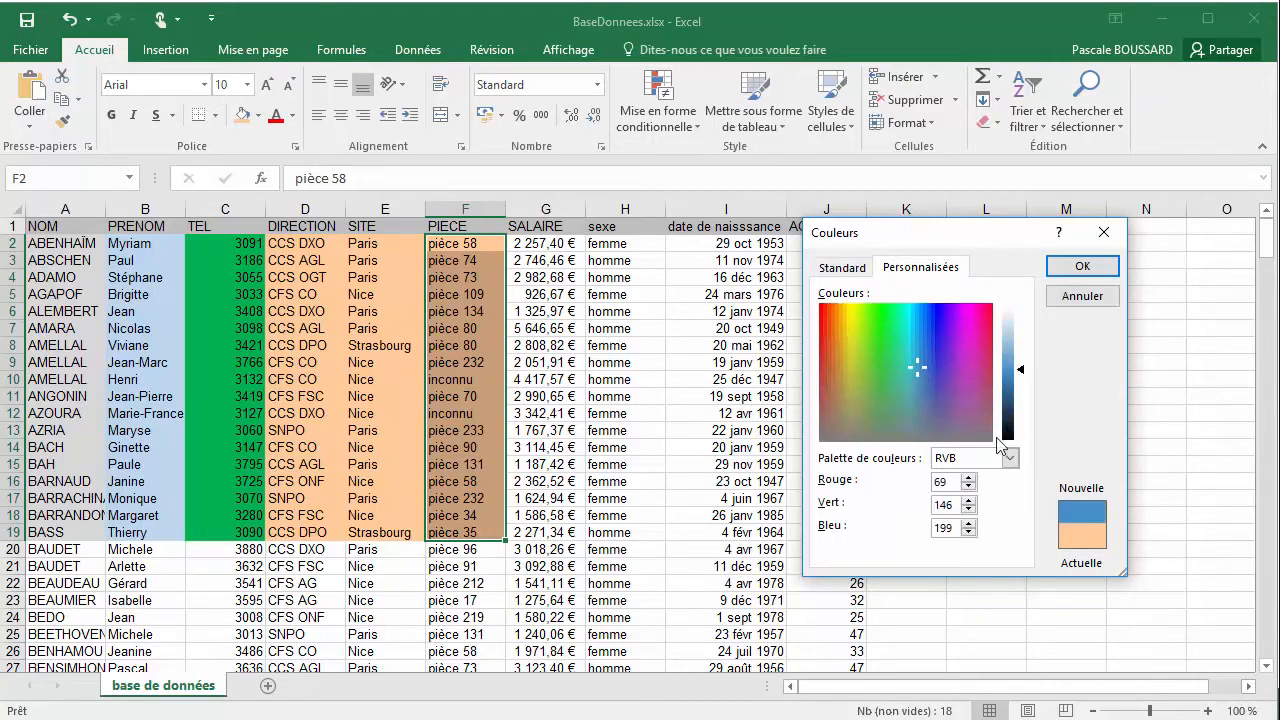
pyautogui.click(1082, 266)
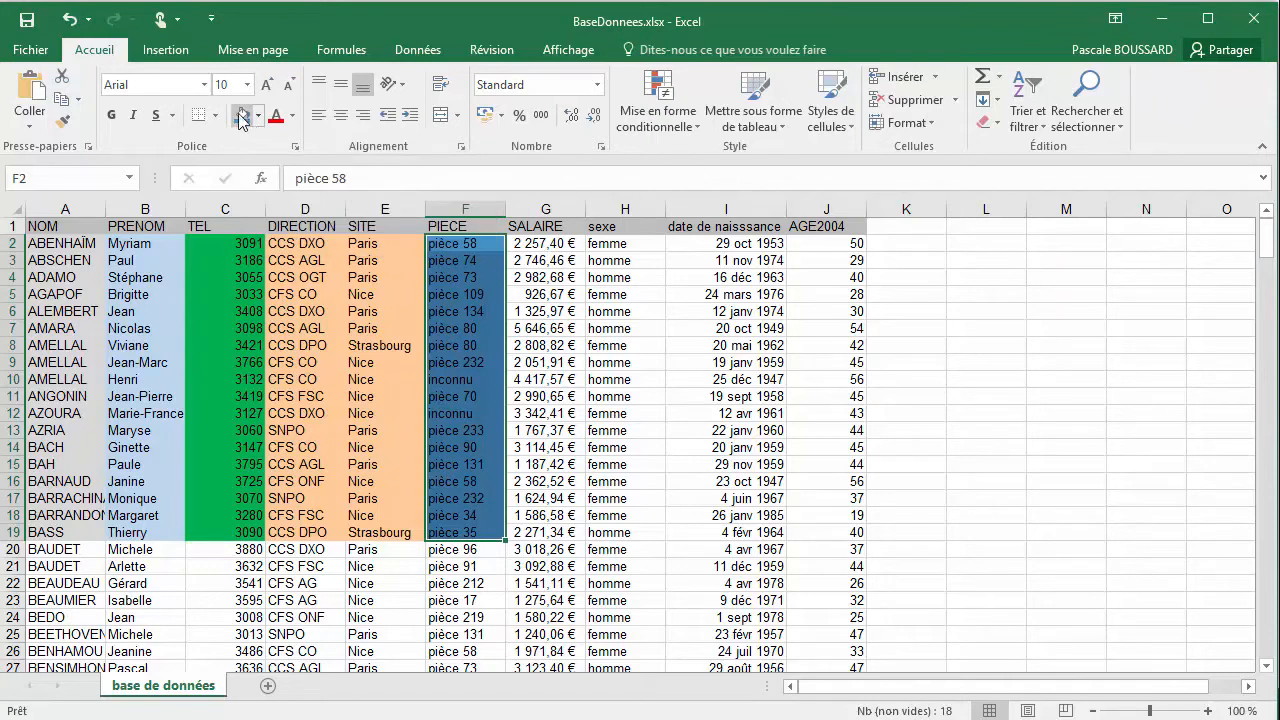
# Fill the SALAIRE cells G2:G19 with the standard purple colour
pyautogui.moveTo(557, 245); pyautogui.dragTo(543, 535)
pyautogui.rightClick(562, 245)
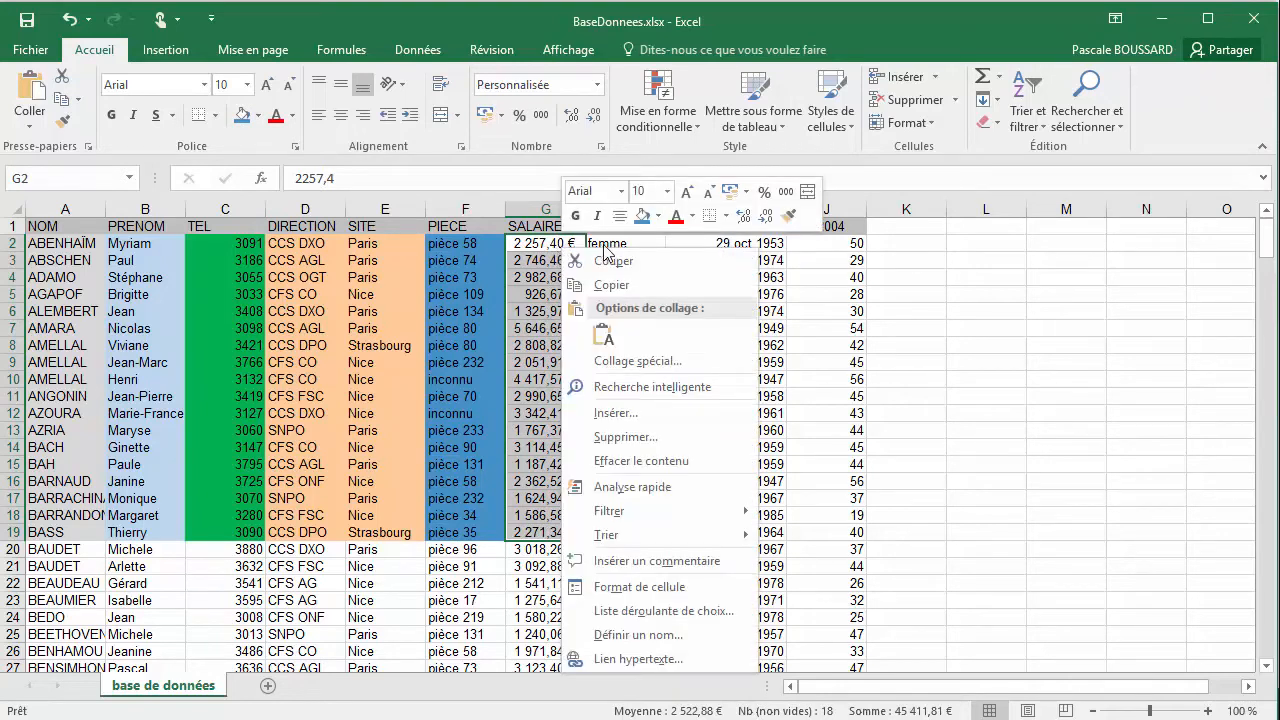
pyautogui.click(659, 217)
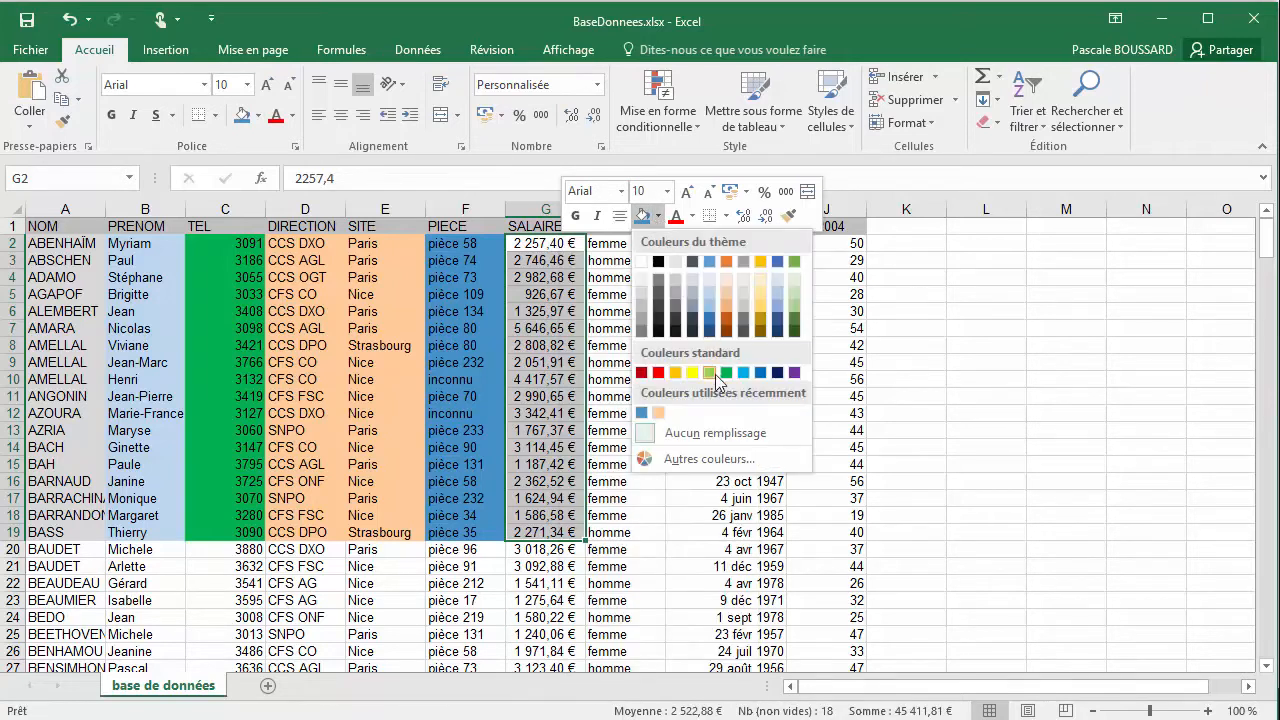
pyautogui.click(794, 373)
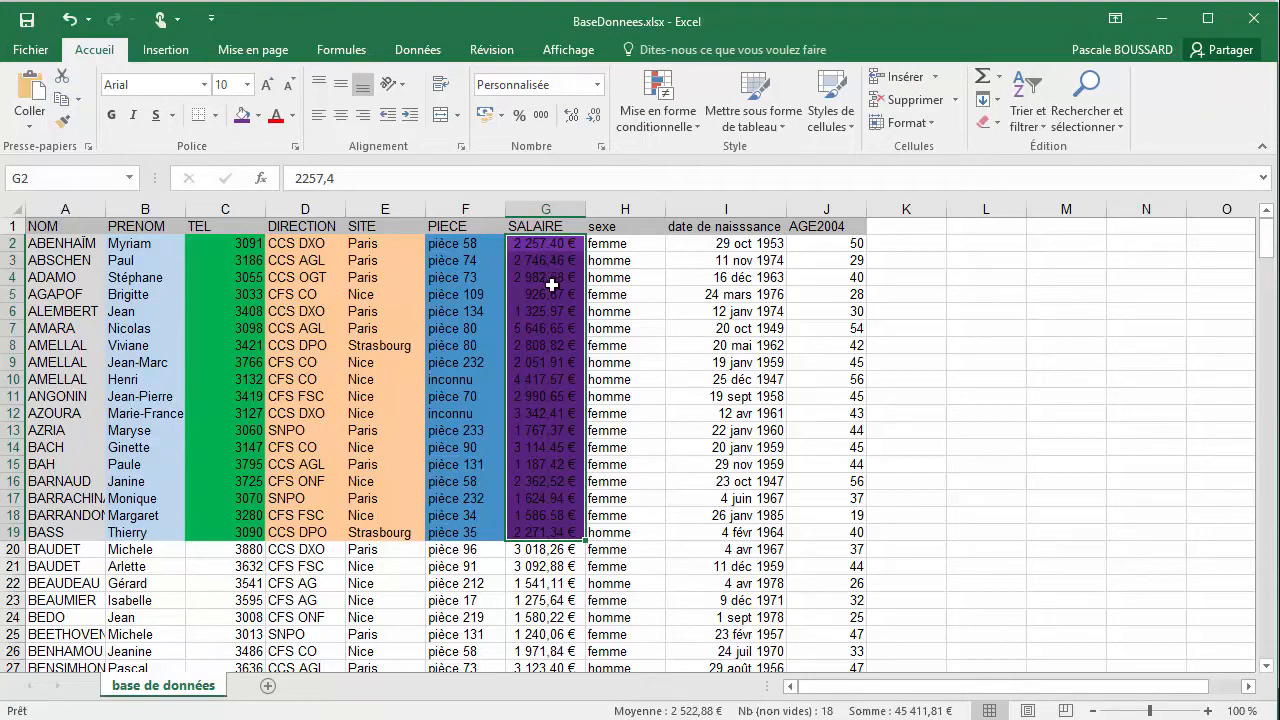
# Undo and redo the purple fill on G2:G19, and clear it with Aucun remplissage
pyautogui.click(72, 20)
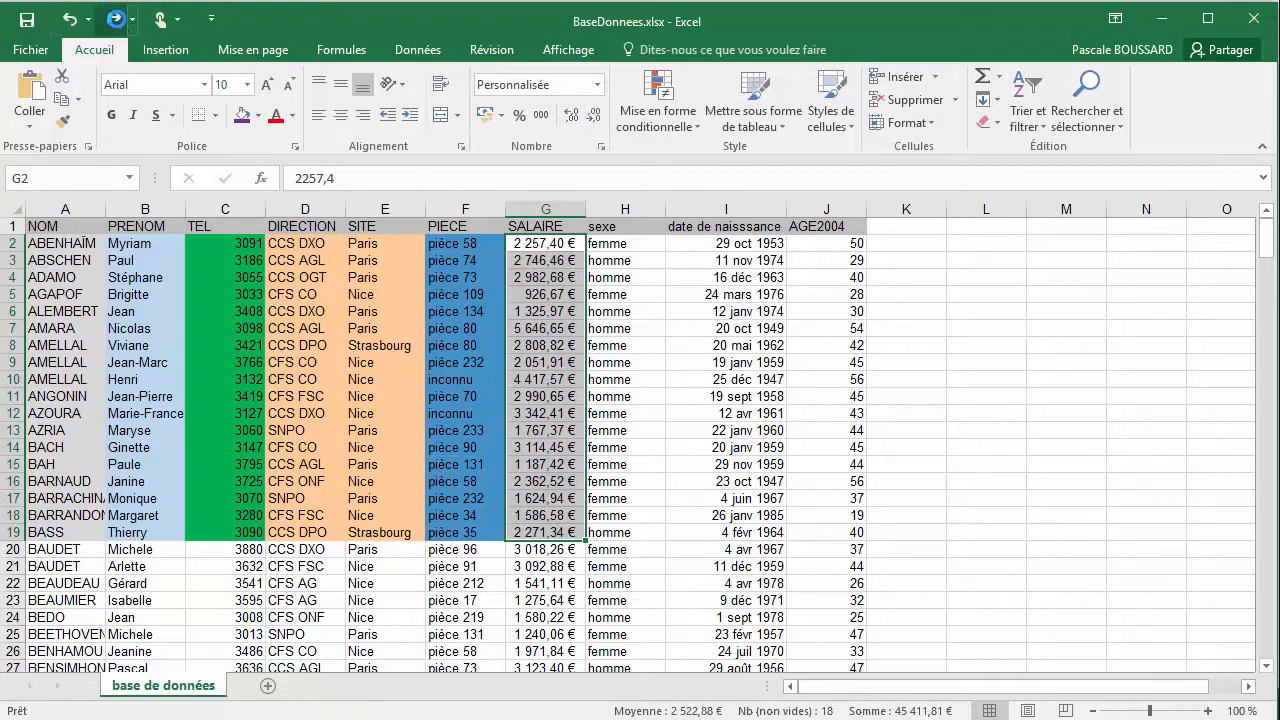
pyautogui.click(116, 19)
pyautogui.click(260, 116)
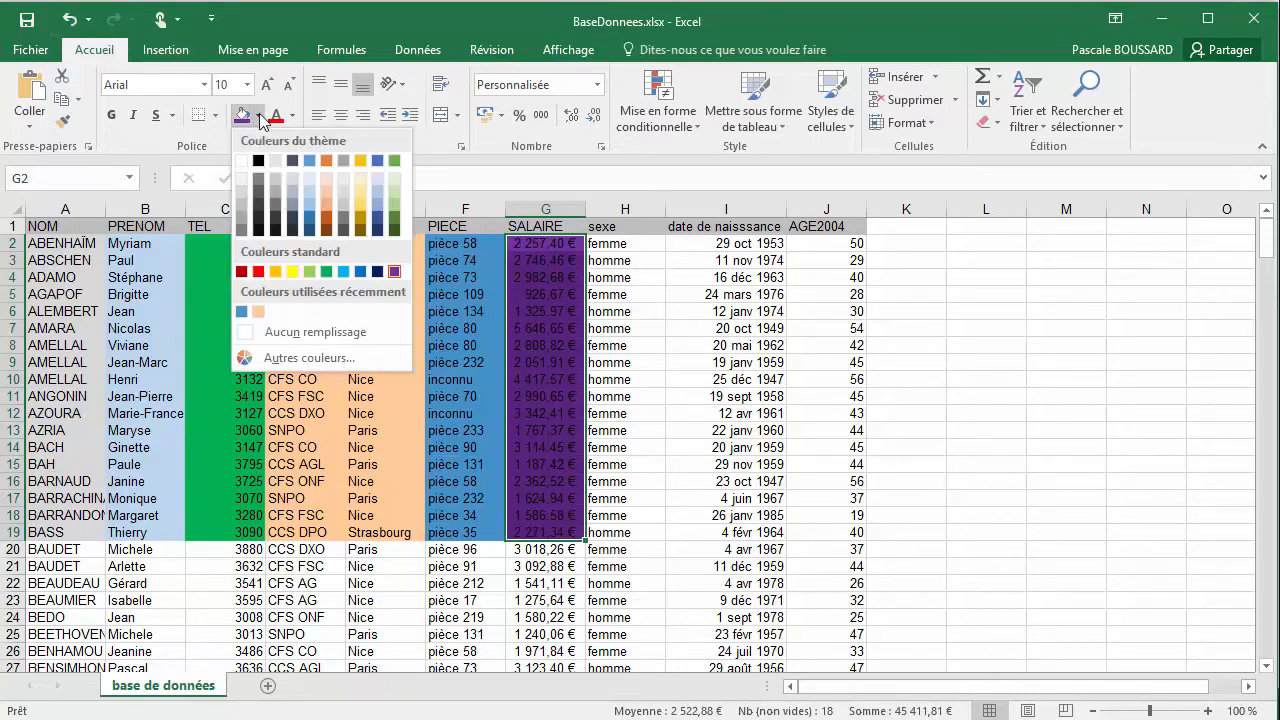
pyautogui.click(312, 335)
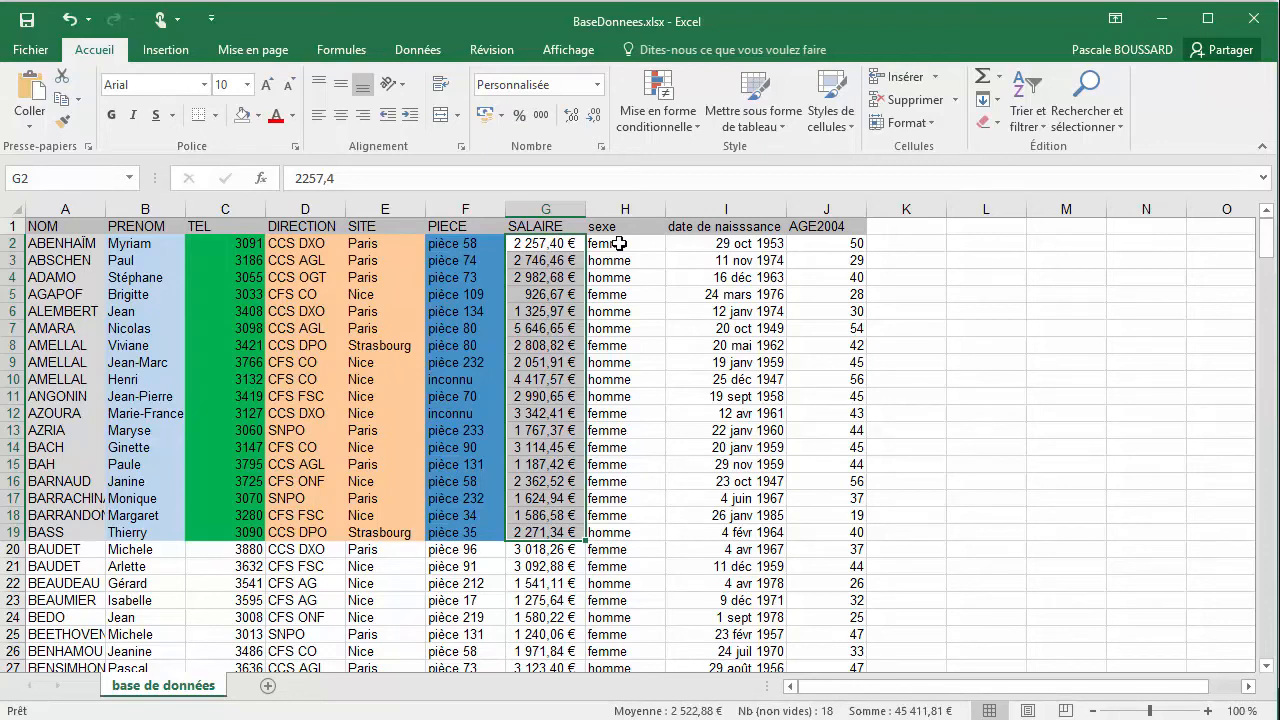
# Fill the SALAIRE cells G2:G19 with the recently used light orange
pyautogui.click(258, 115)
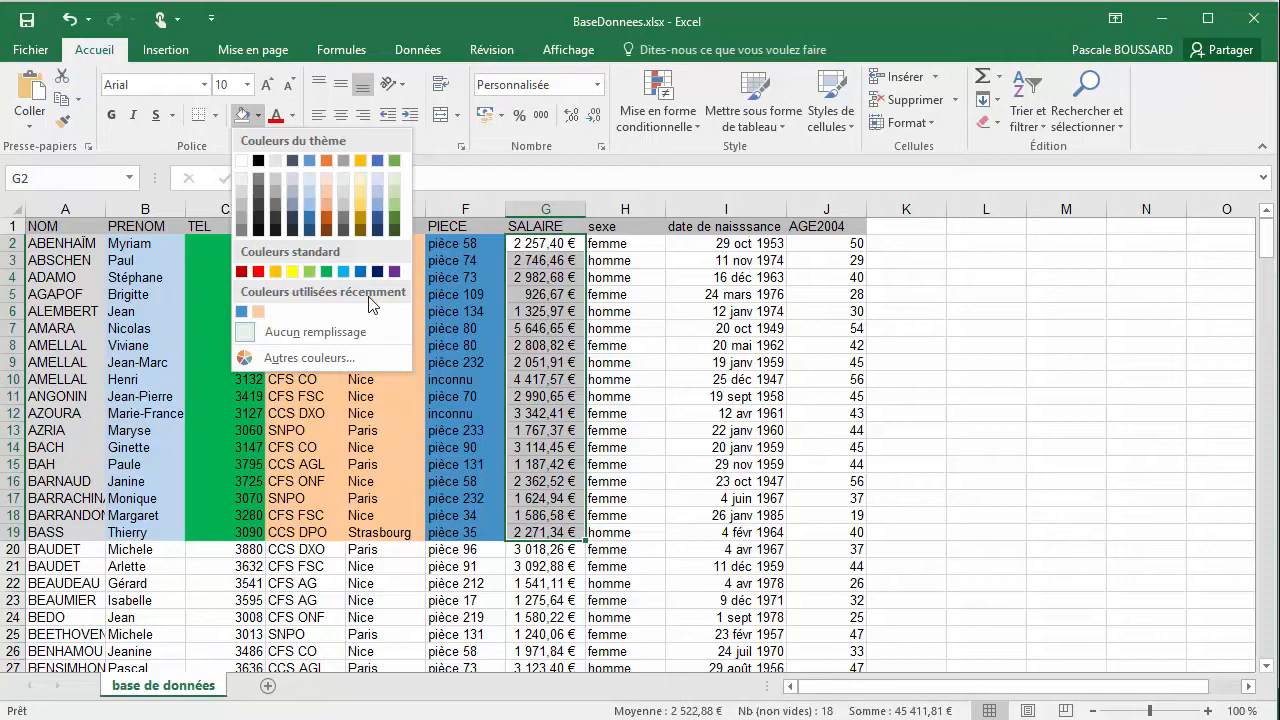
pyautogui.click(258, 314)
pyautogui.click(524, 272)
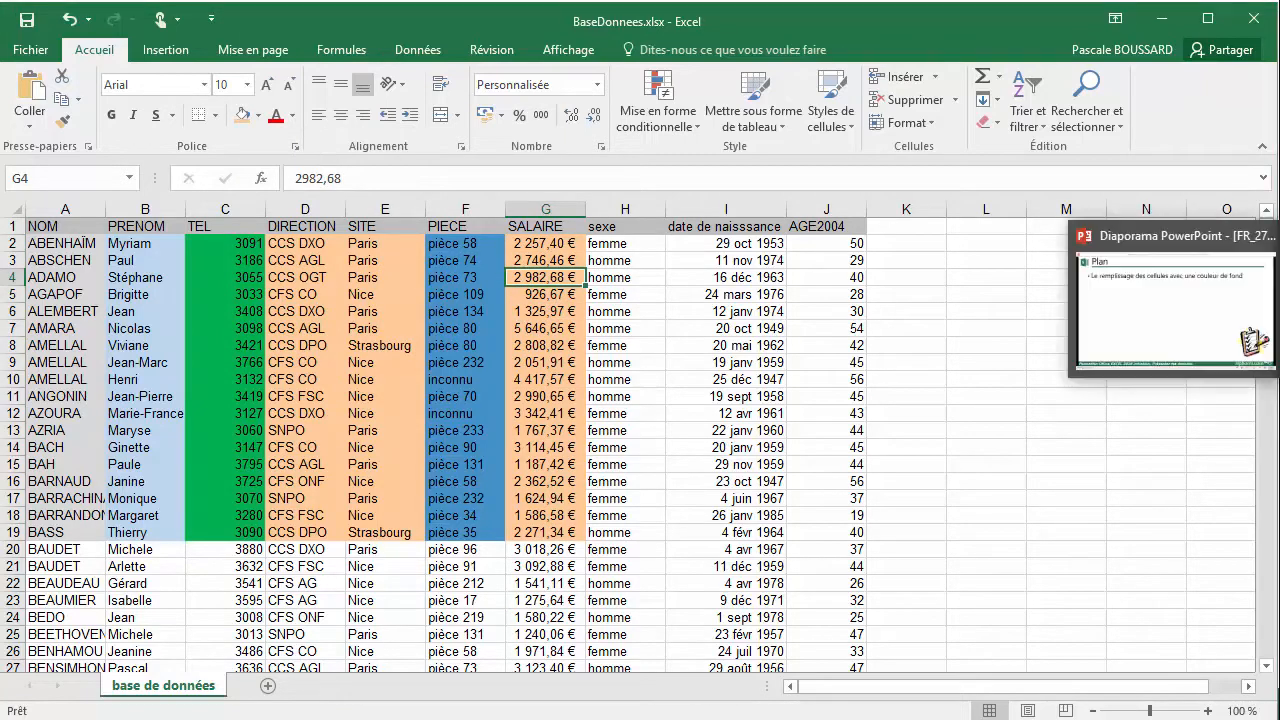
# Switch to the PowerPoint slide show and advance to the slide "Ce qu'on a couvert"
pyautogui.click(1276, 297)
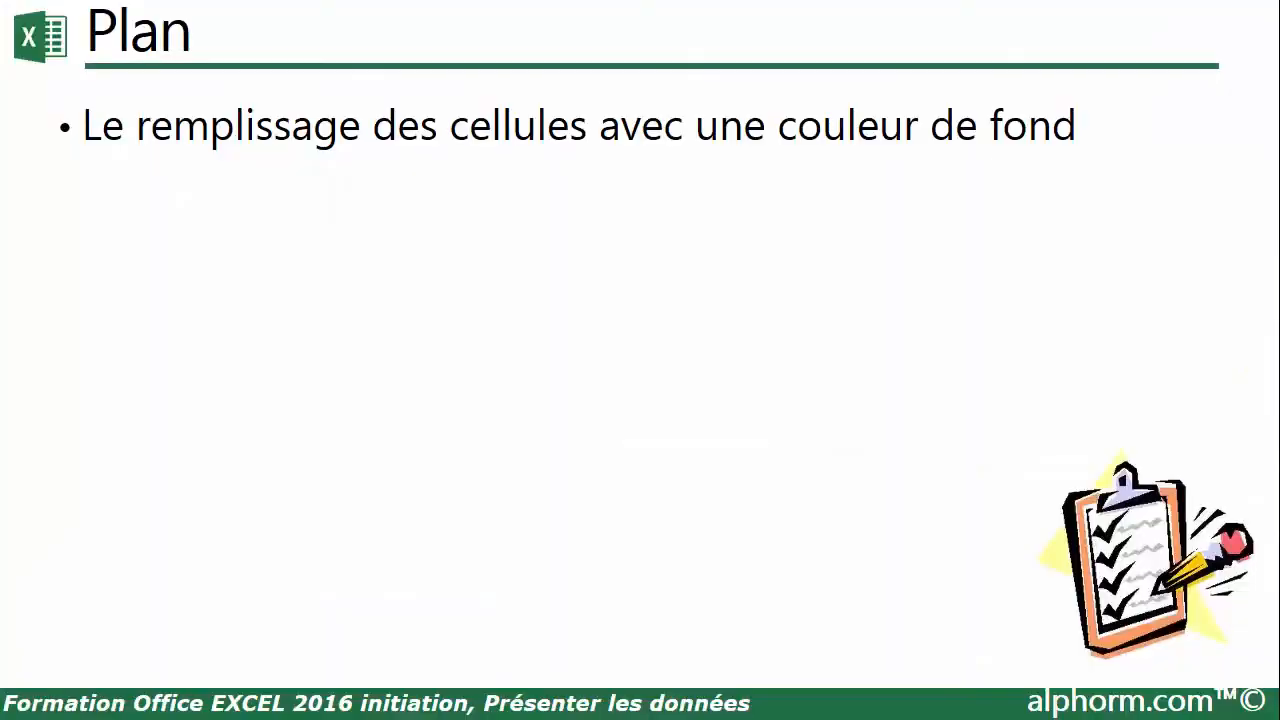
pyautogui.click(595, 255)
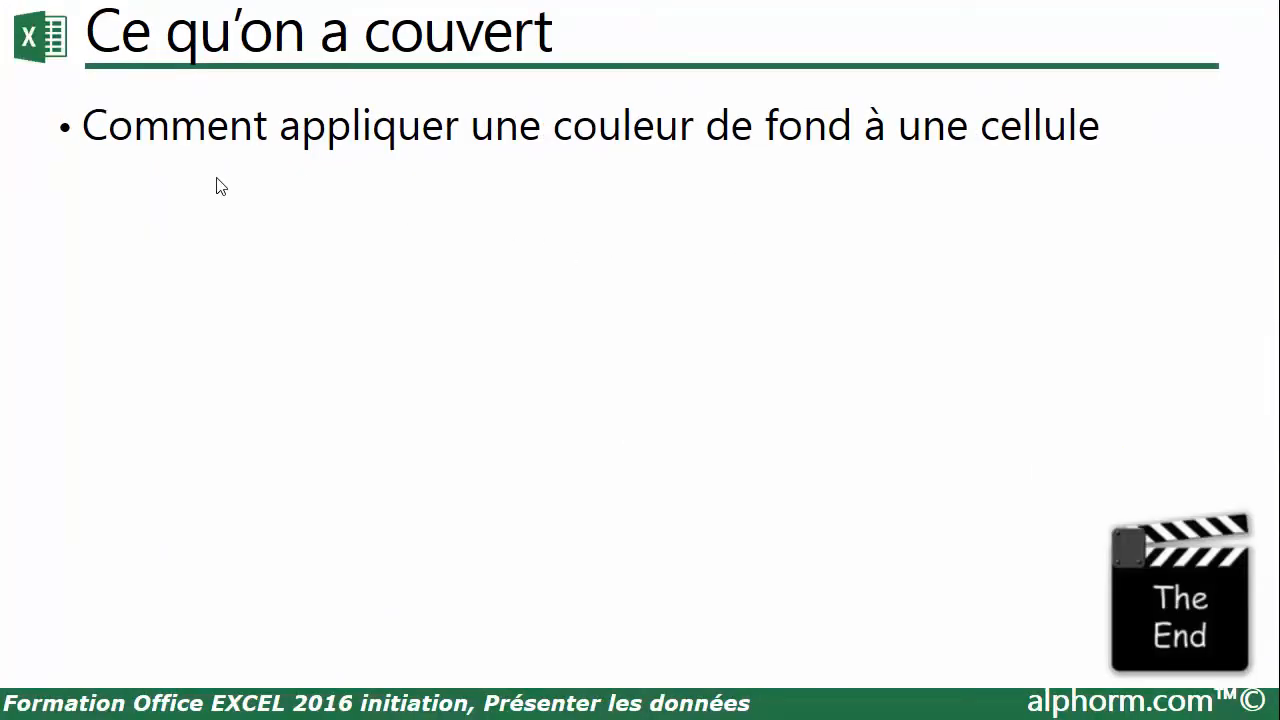
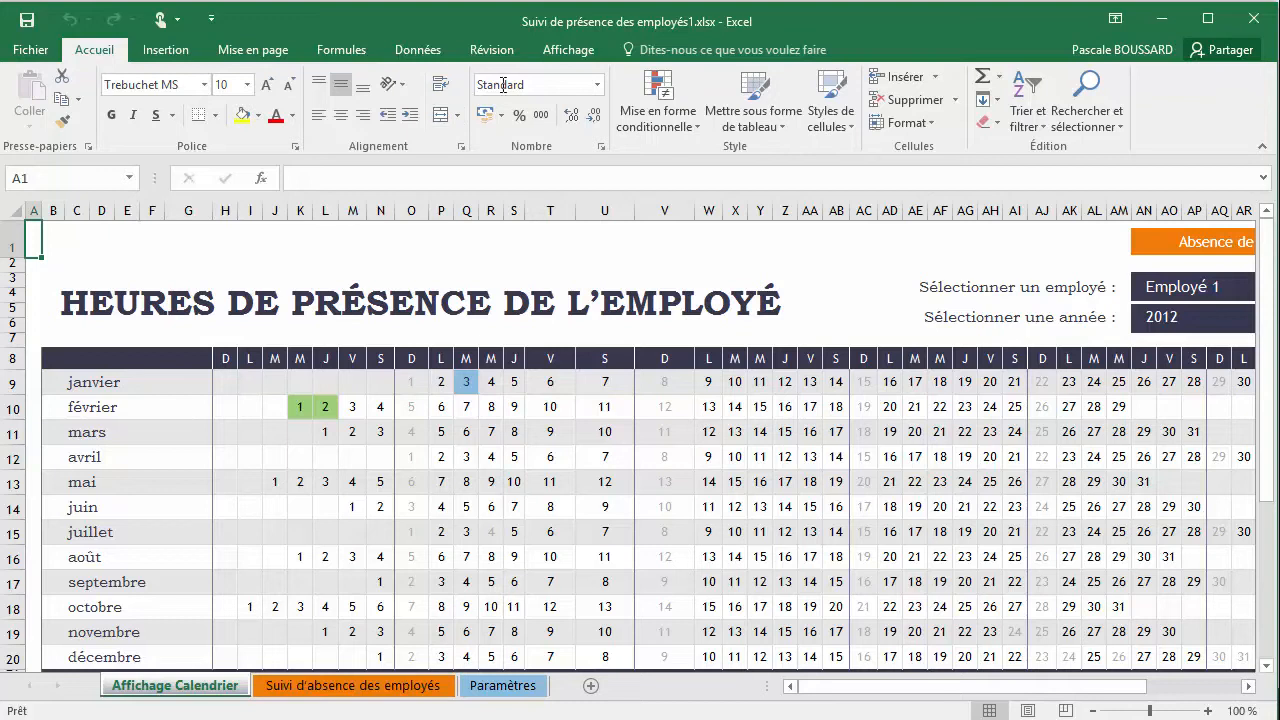
# Show the Affichage Calendrier sheet in page layout view and apply the Larges margins preset
pyautogui.click(567, 49)
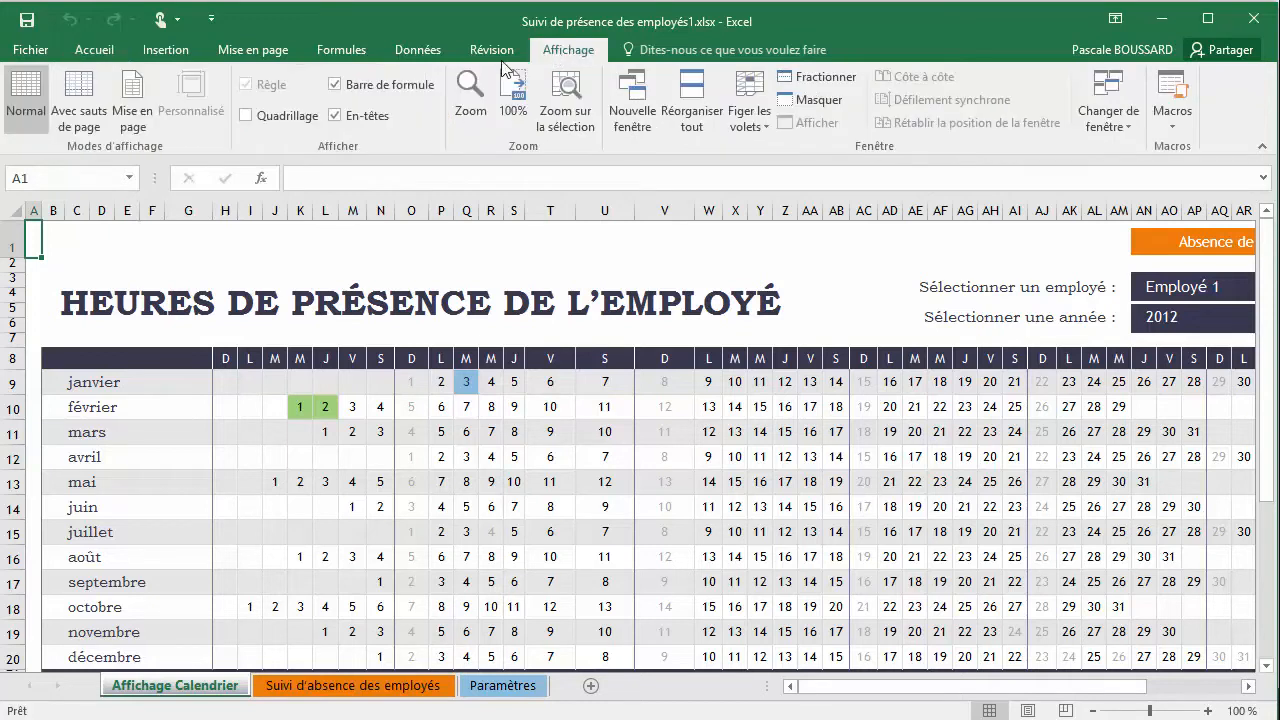
pyautogui.click(128, 109)
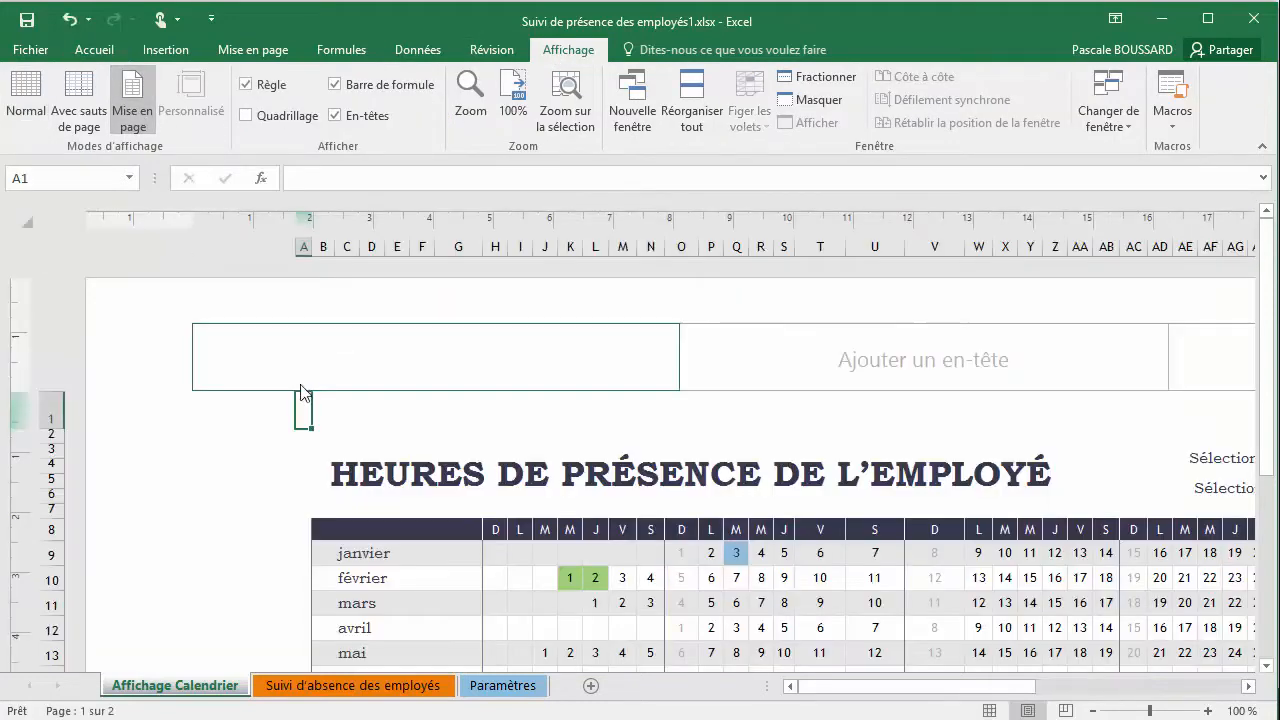
pyautogui.click(254, 50)
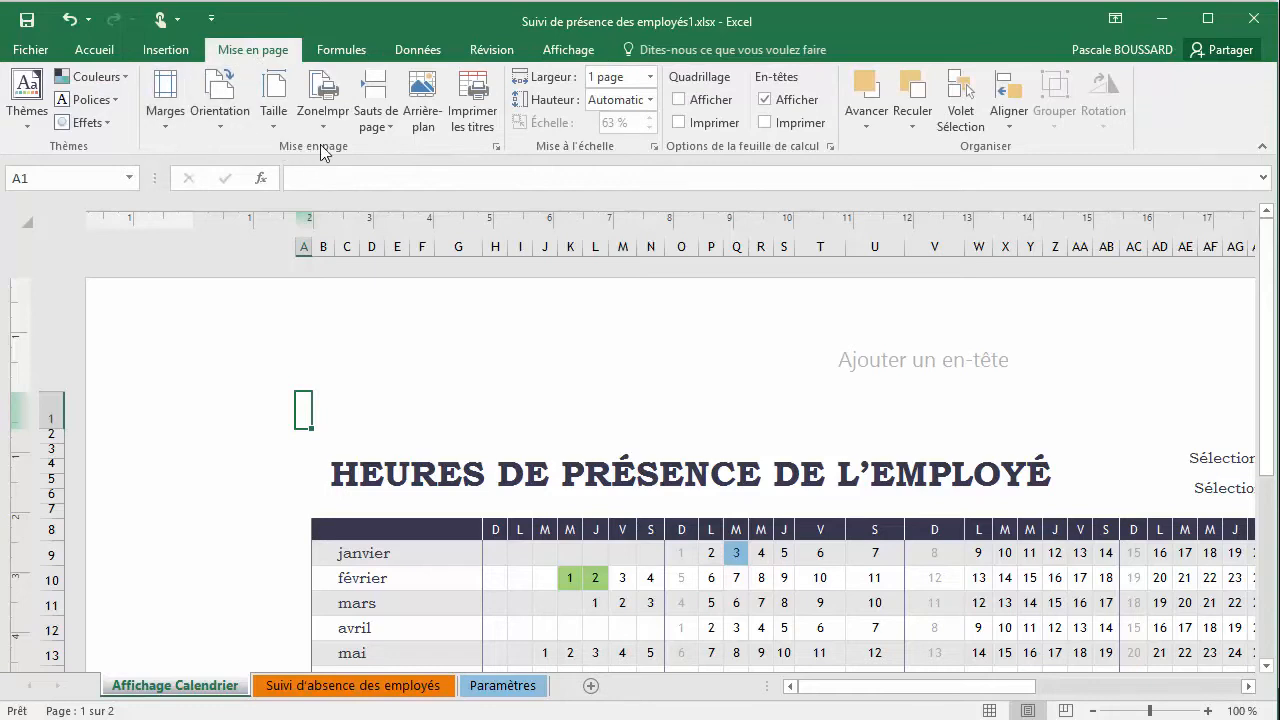
pyautogui.click(165, 115)
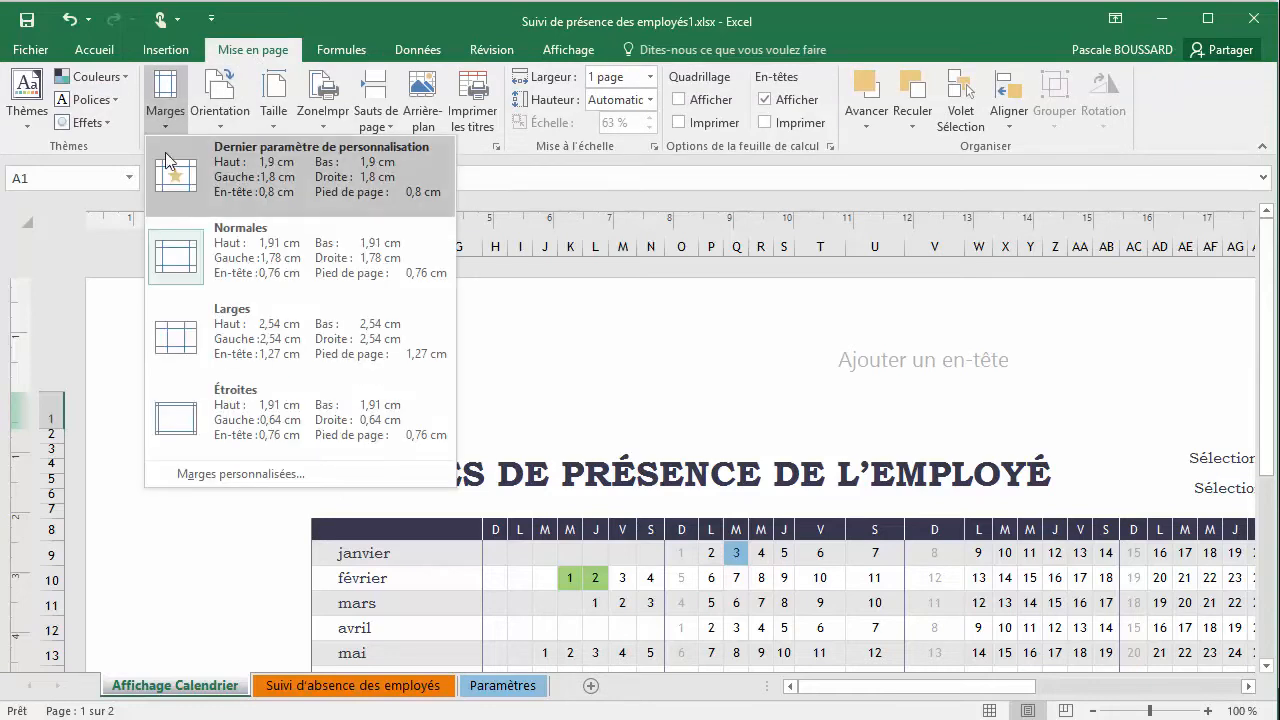
pyautogui.click(259, 333)
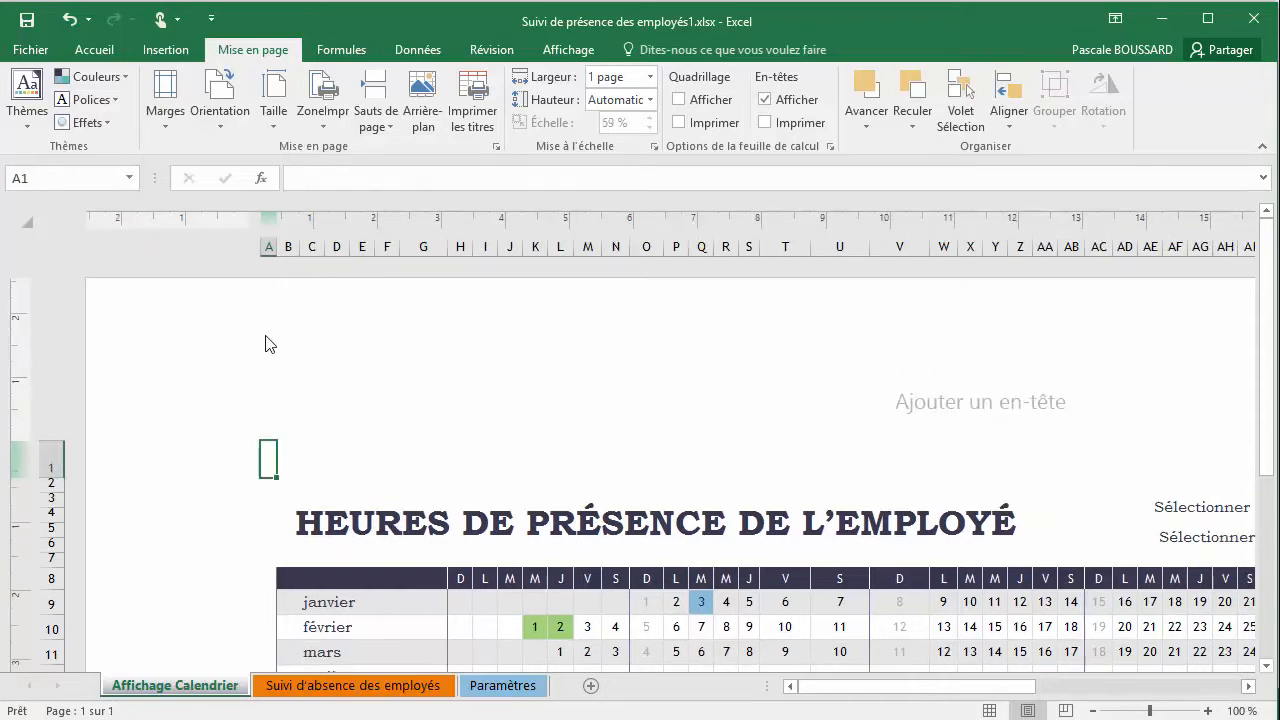
# Set the zoom of the calendar sheet to 50%
pyautogui.click(567, 52)
pyautogui.click(478, 118)
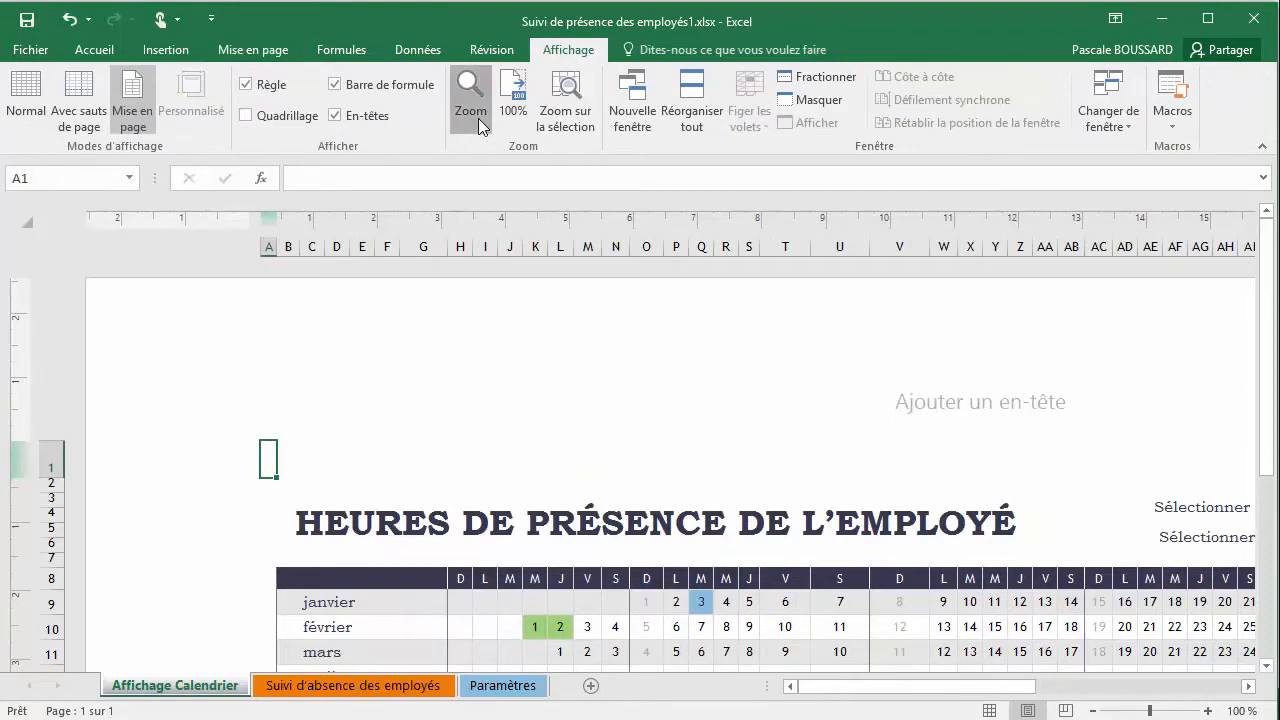
pyautogui.click(710, 386)
pyautogui.click(709, 405)
pyautogui.click(727, 492)
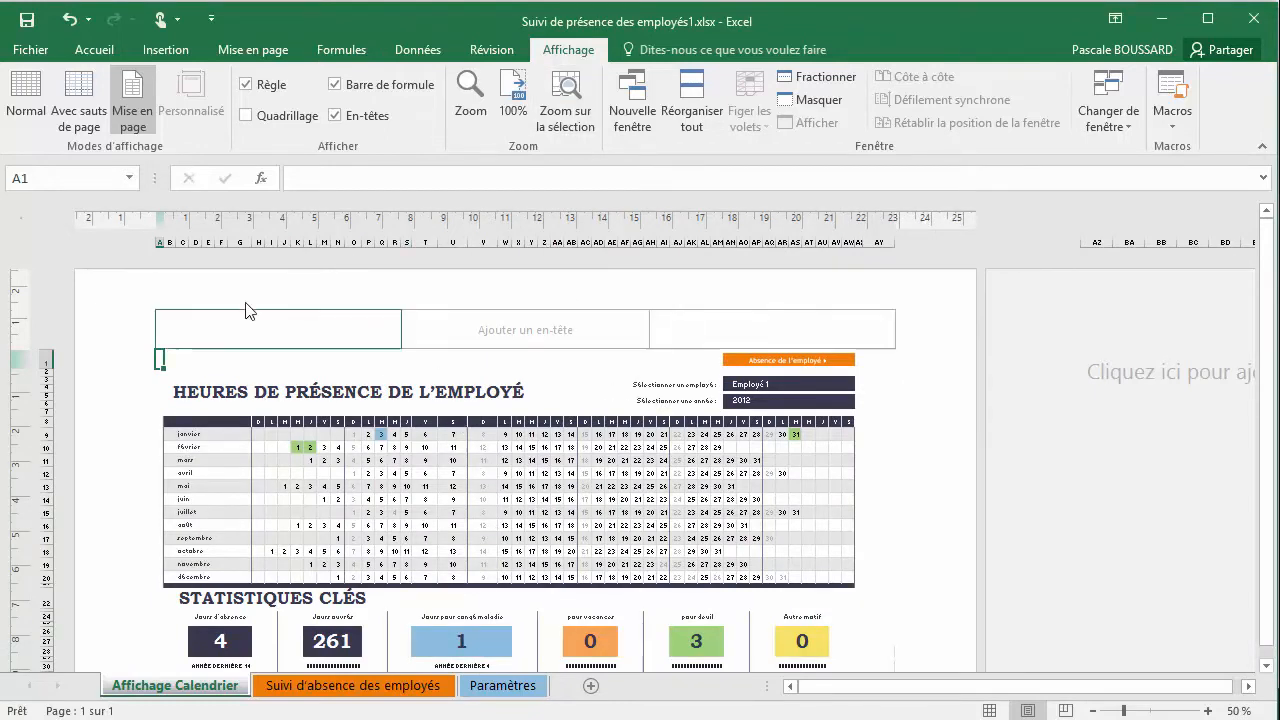
# Apply the Étroites margins preset to the calendar sheet
pyautogui.click(252, 50)
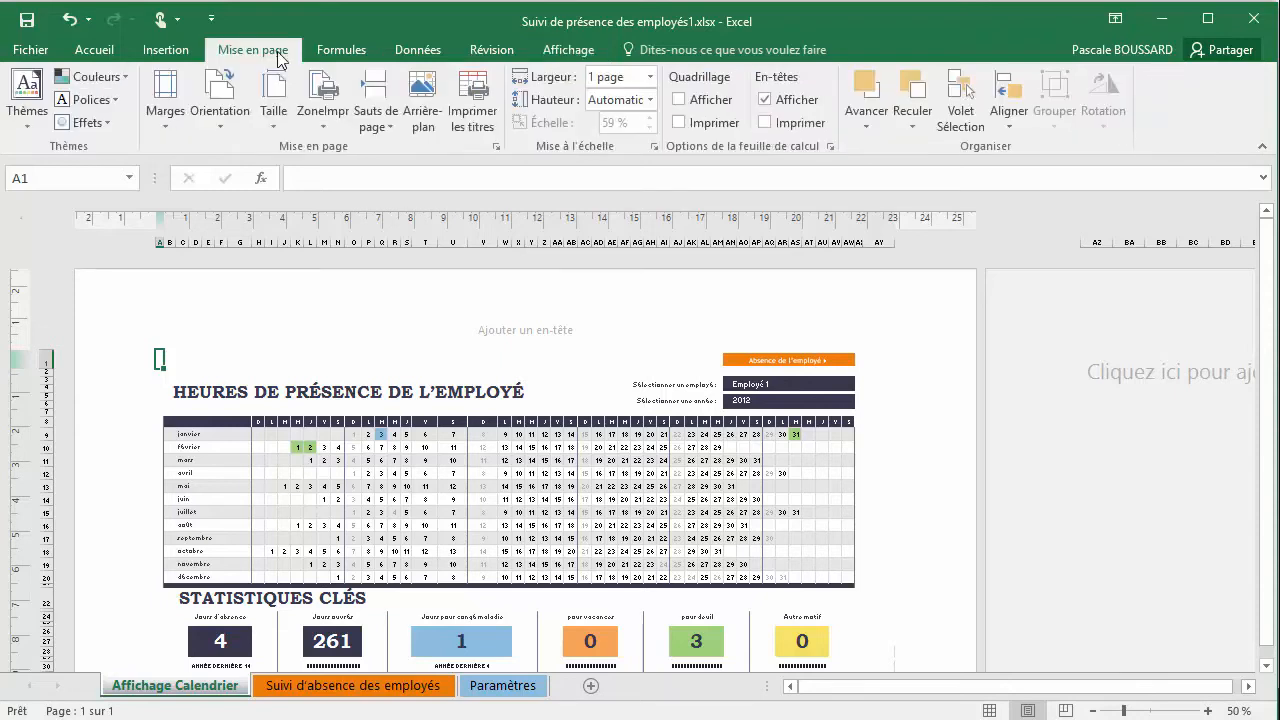
pyautogui.click(166, 112)
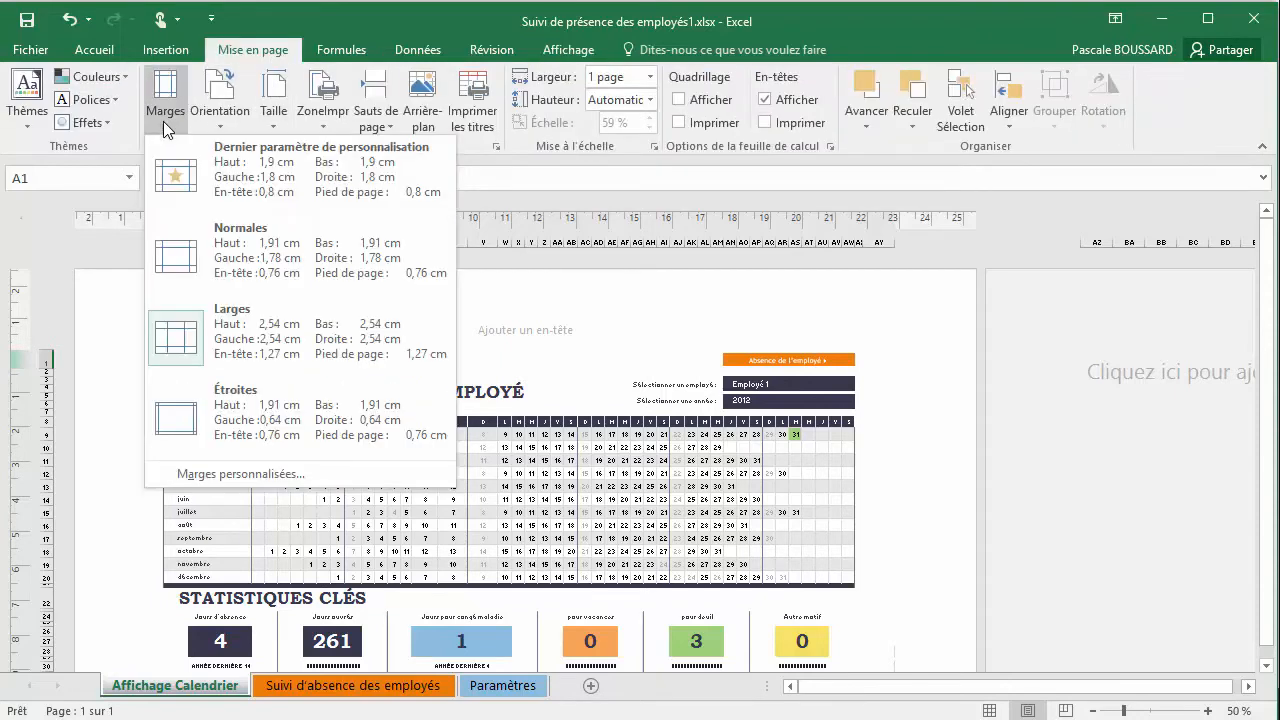
pyautogui.click(242, 404)
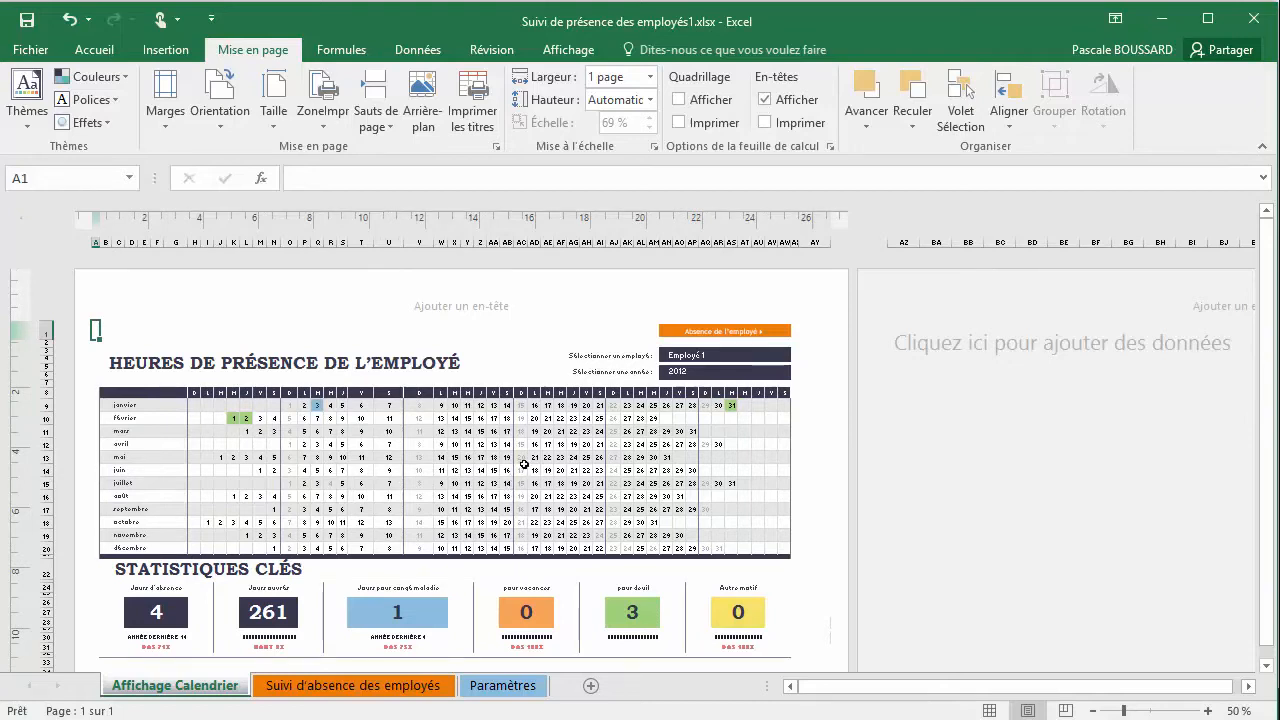
# Set custom margins for the calendar sheet: Gauche 2,6, Droite 2,6, Bas 3,9 and Haut 4,4
pyautogui.click(166, 120)
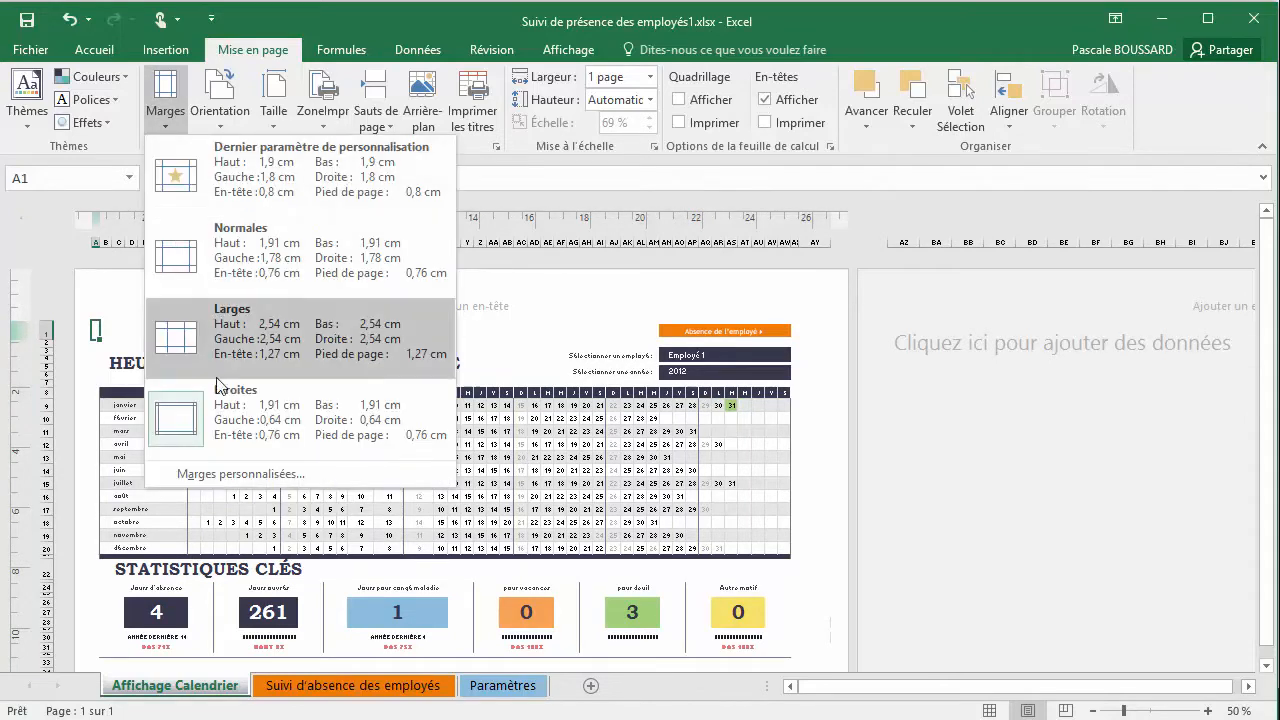
pyautogui.click(245, 476)
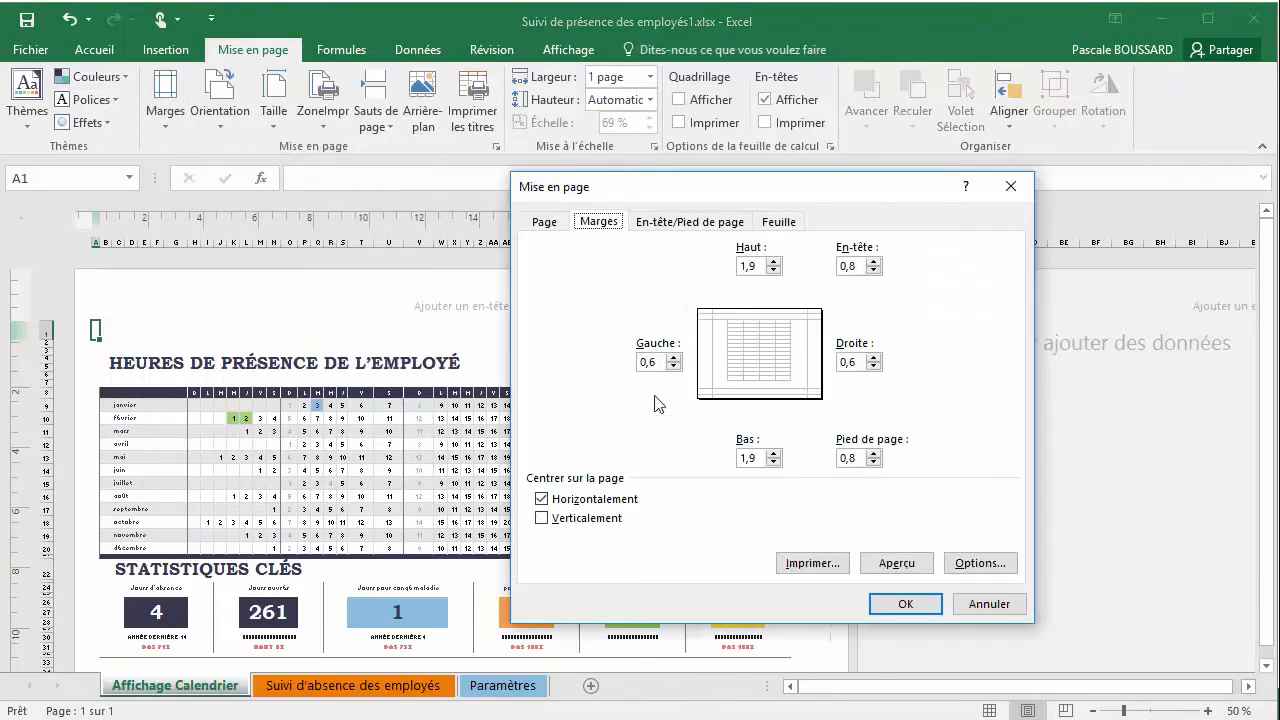
pyautogui.click(675, 358)
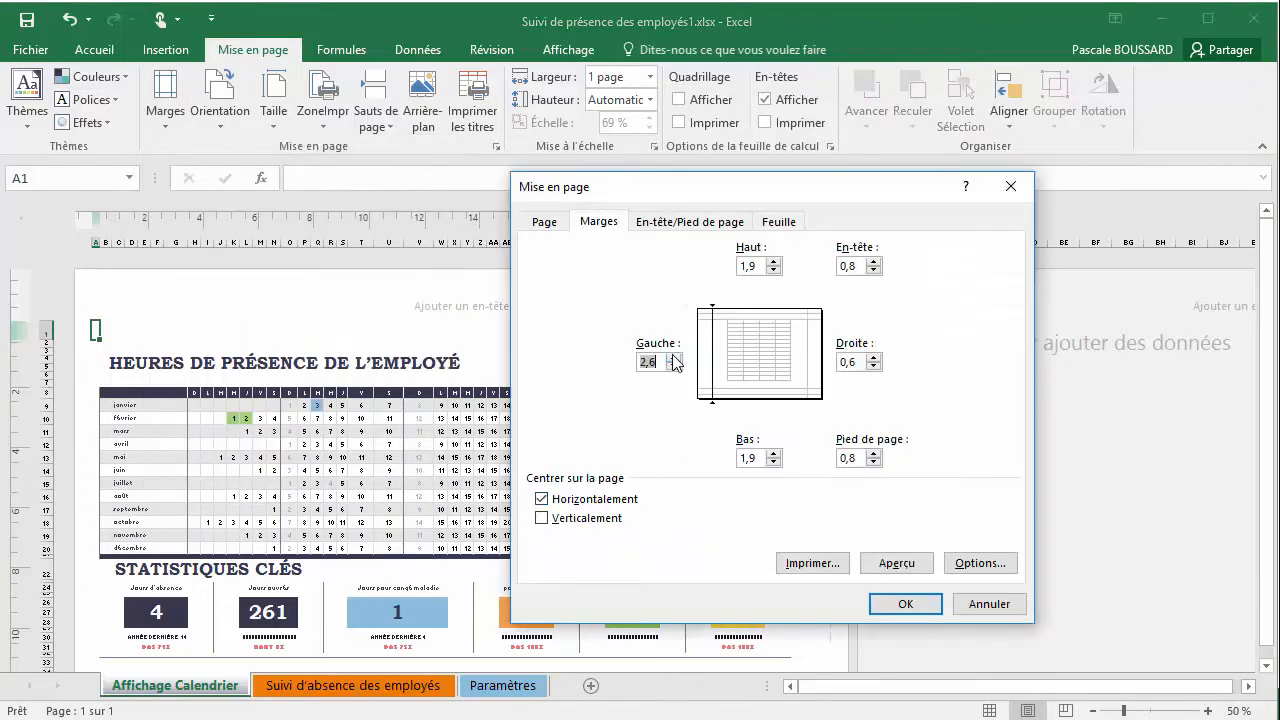
pyautogui.click(874, 358)
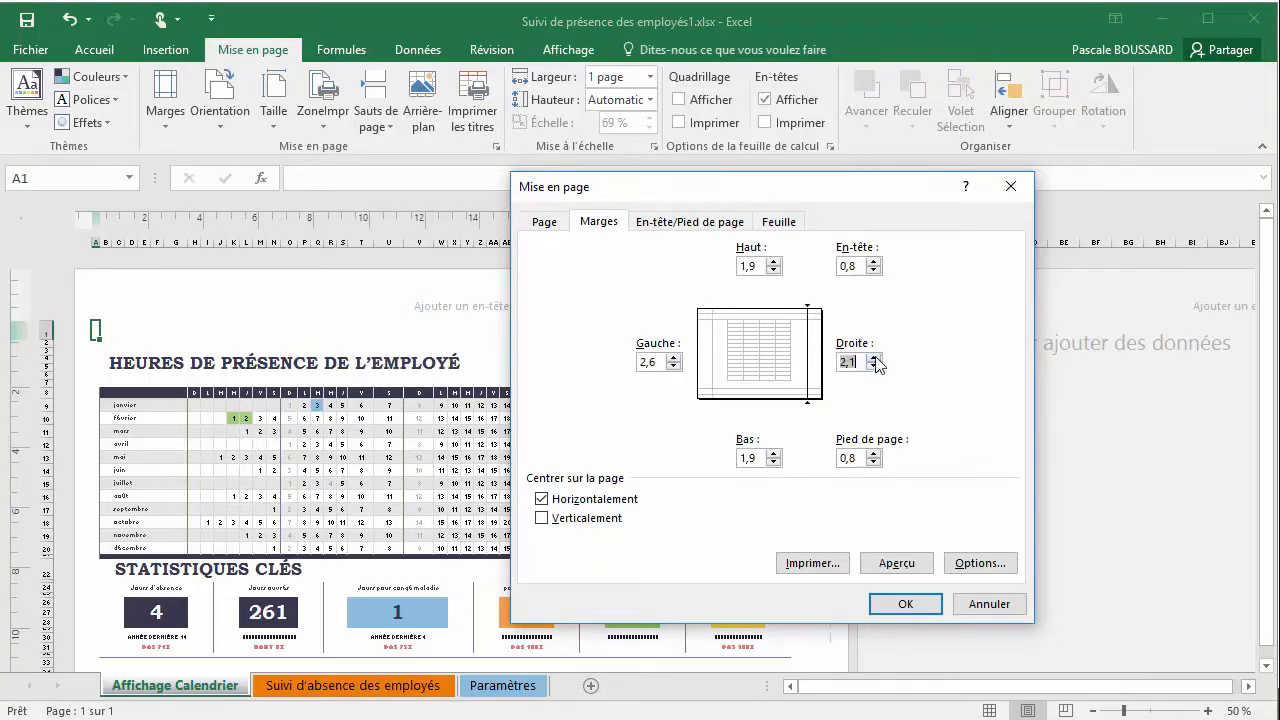
pyautogui.click(774, 462)
pyautogui.click(774, 454)
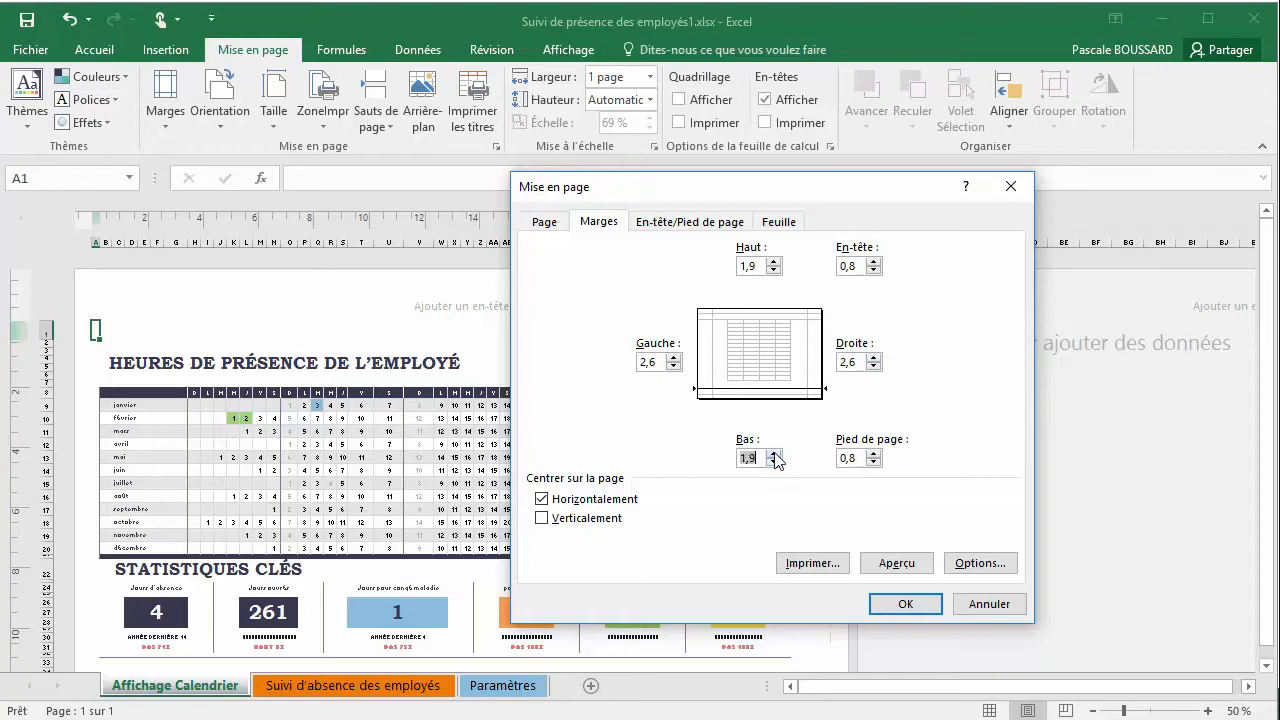
pyautogui.click(773, 263)
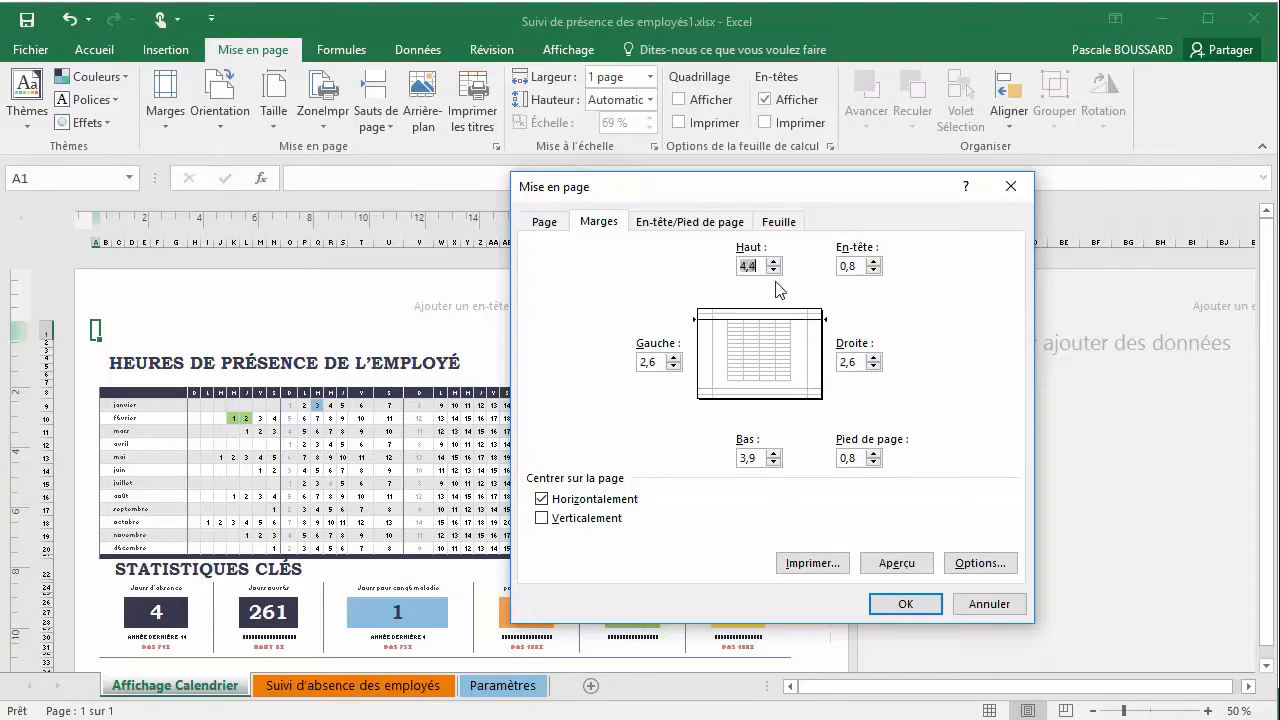
pyautogui.click(910, 605)
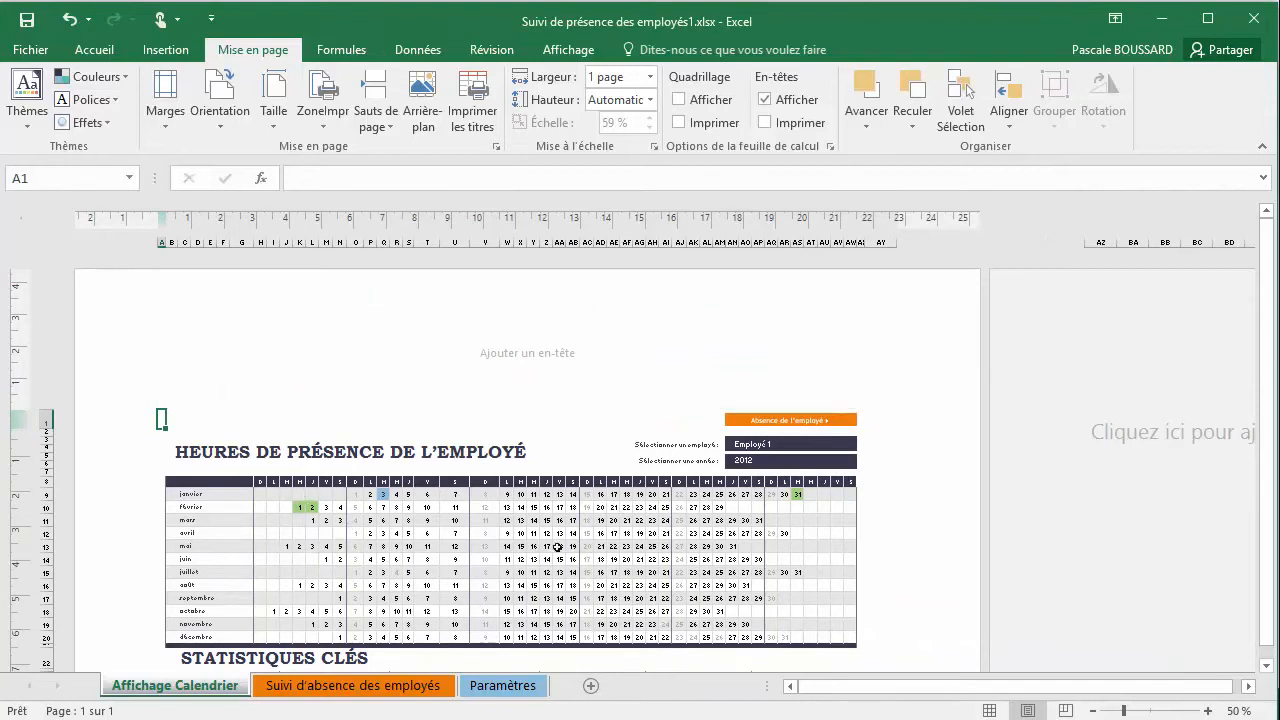
# Check the page with its custom margins and return the calendar sheet to the Normales margins preset
pyautogui.scroll(-8, 613, 470)
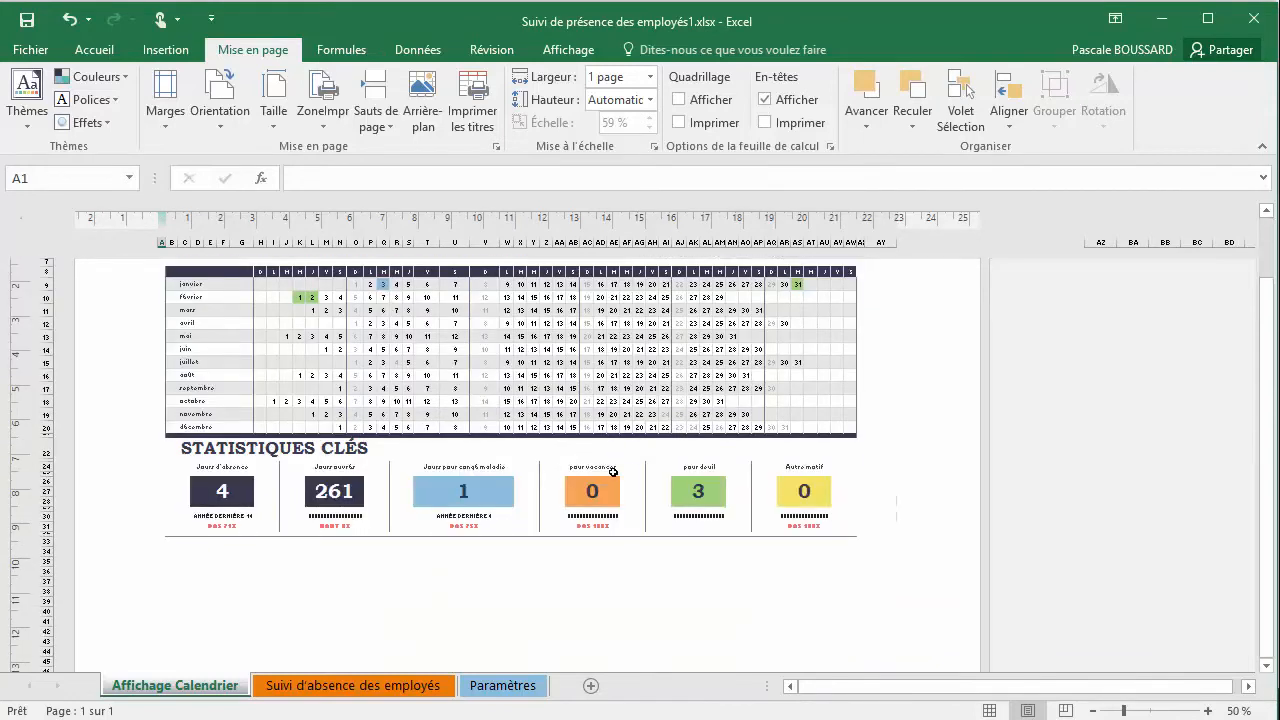
pyautogui.scroll(5, 613, 476)
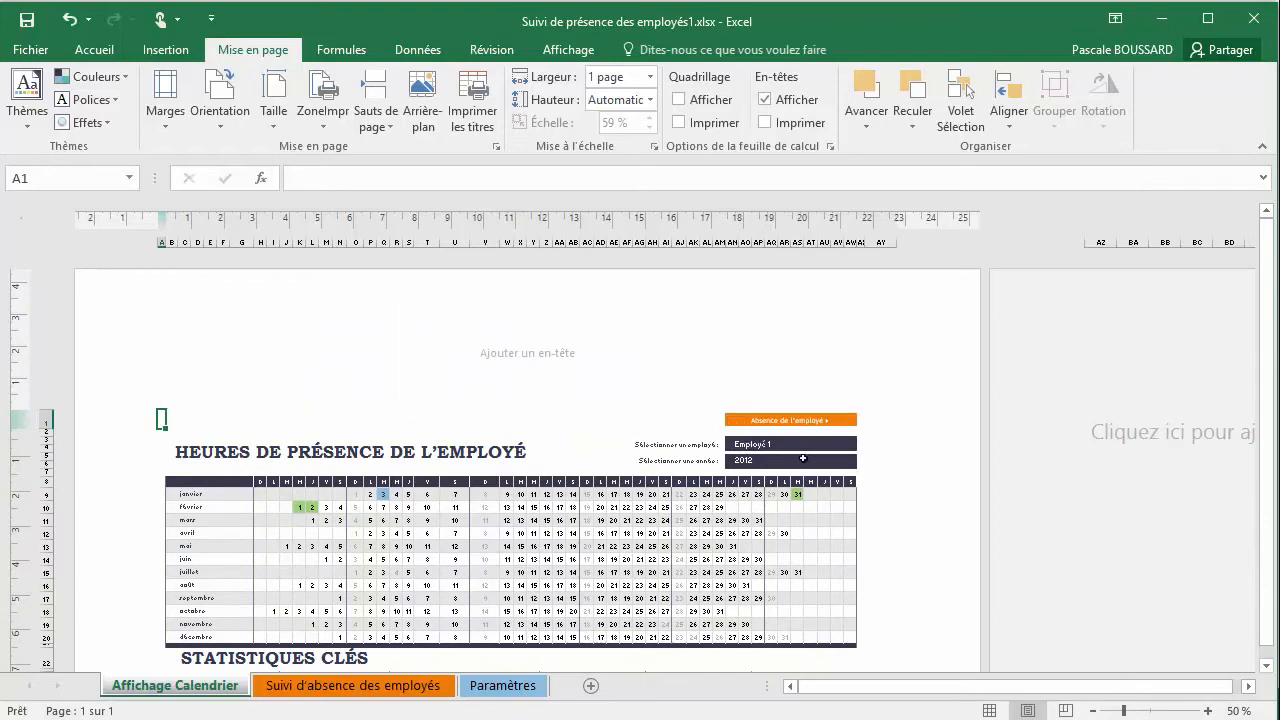
pyautogui.click(165, 124)
pyautogui.click(179, 255)
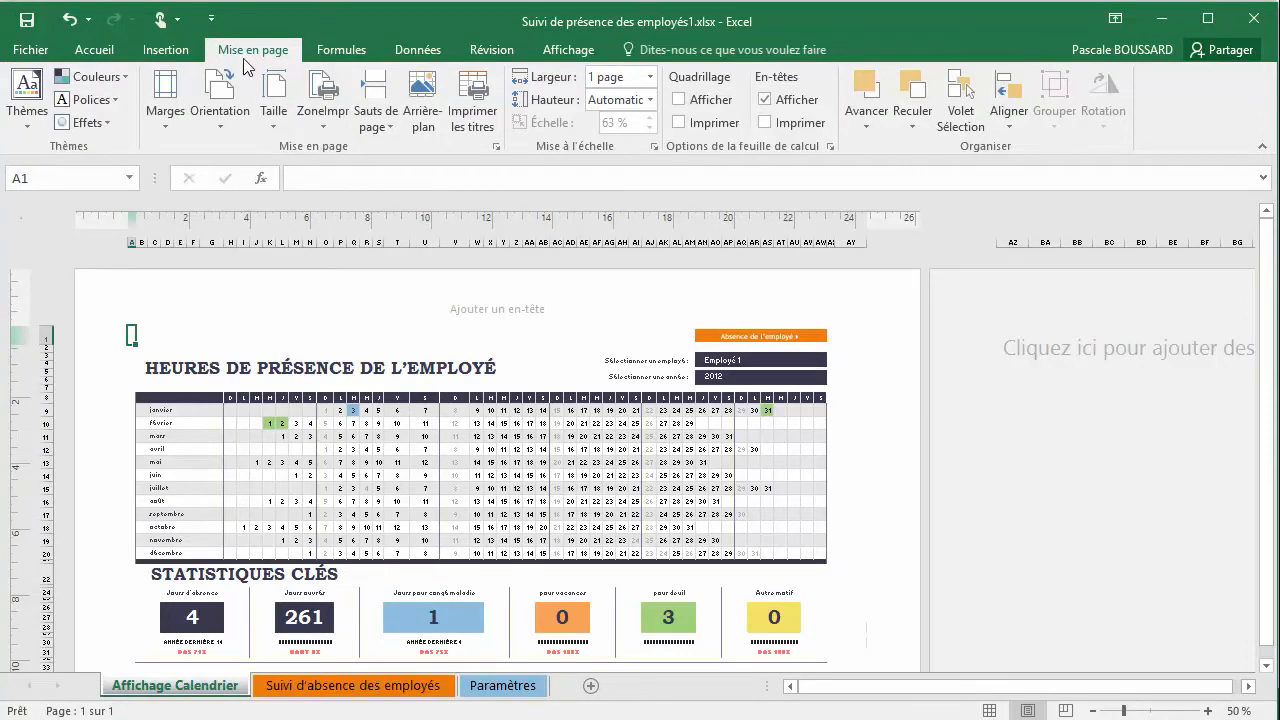
# Change the page orientation to Portrait, look over the page, and return it to Paysage
pyautogui.click(228, 130)
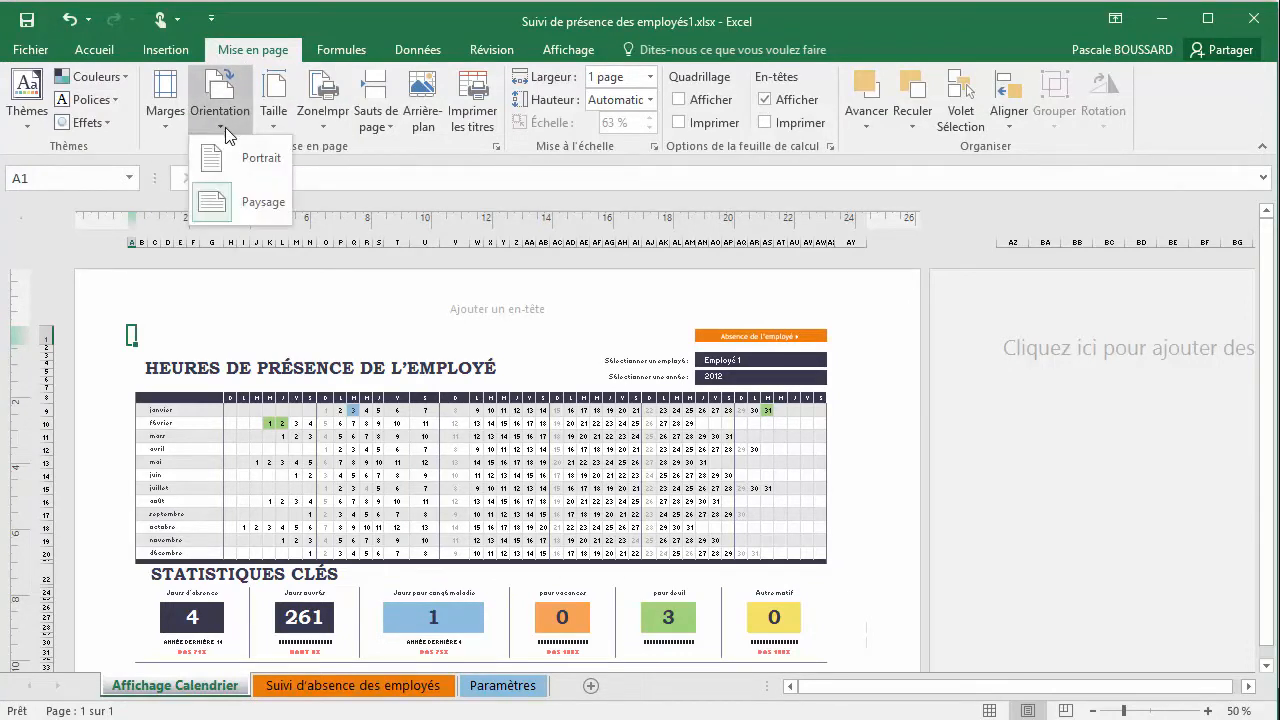
pyautogui.click(262, 166)
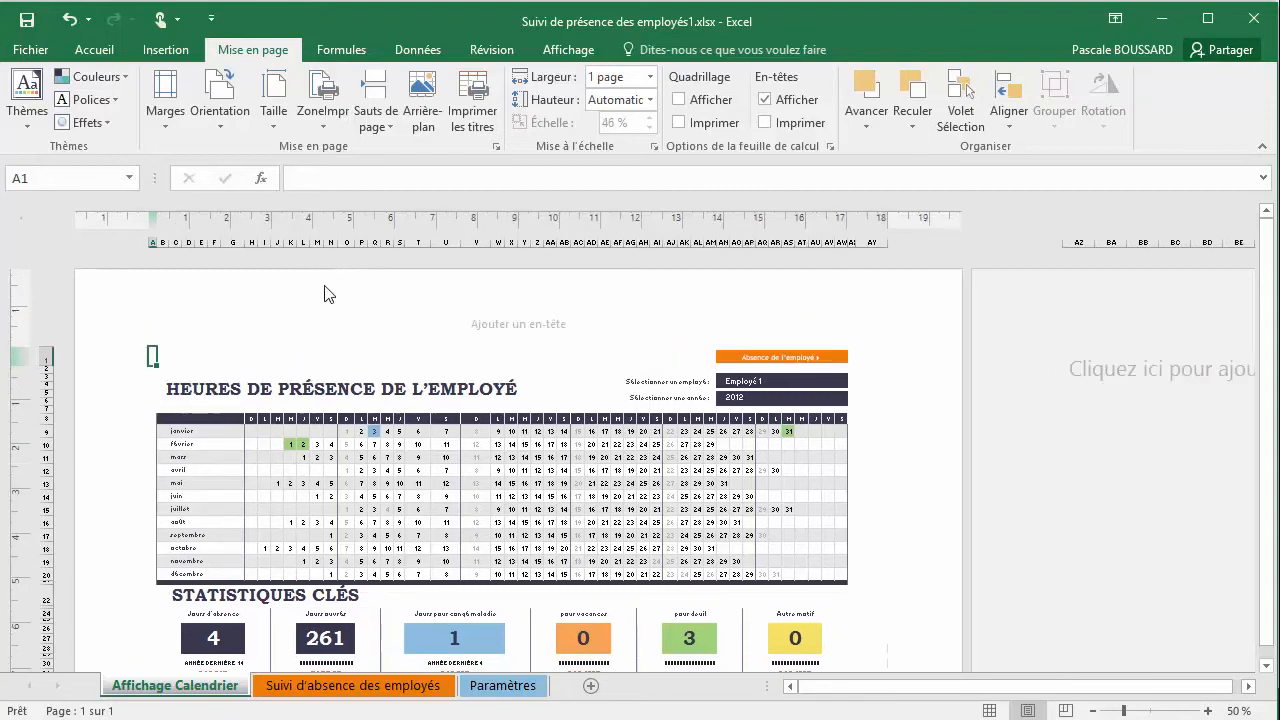
pyautogui.scroll(-10, 326, 292)
pyautogui.scroll(-10, 331, 291)
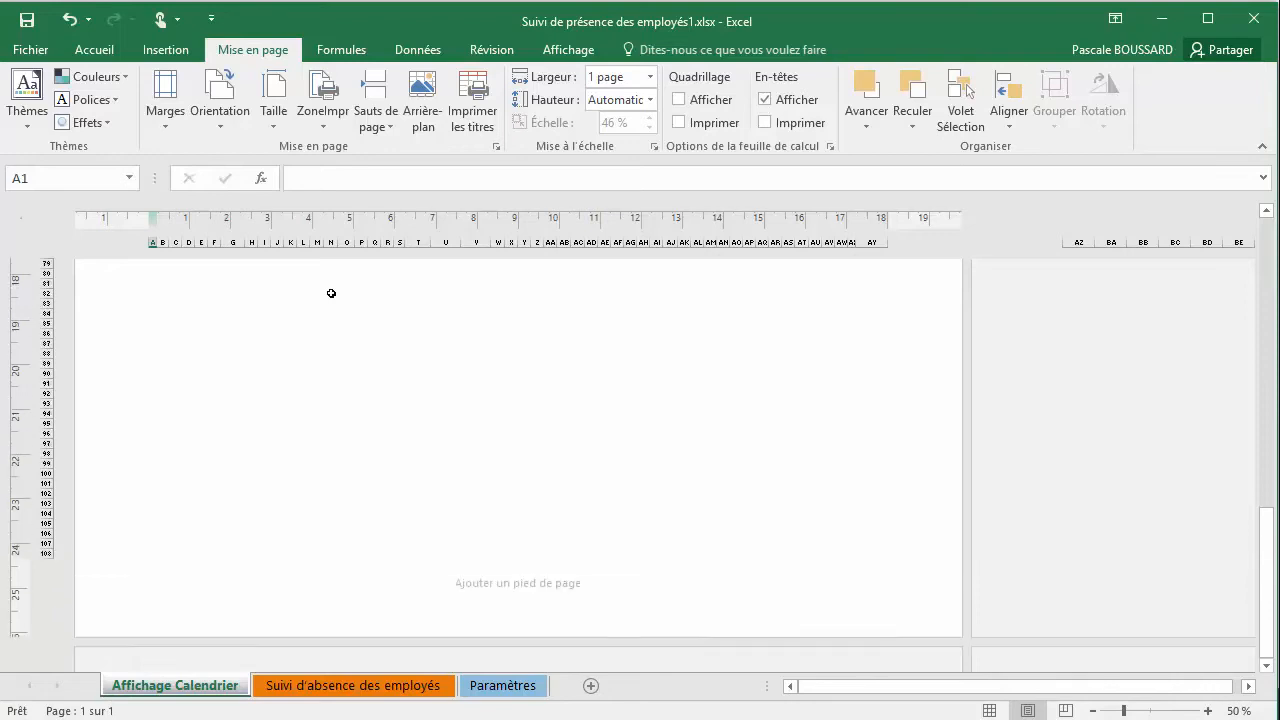
pyautogui.scroll(20, 331, 293)
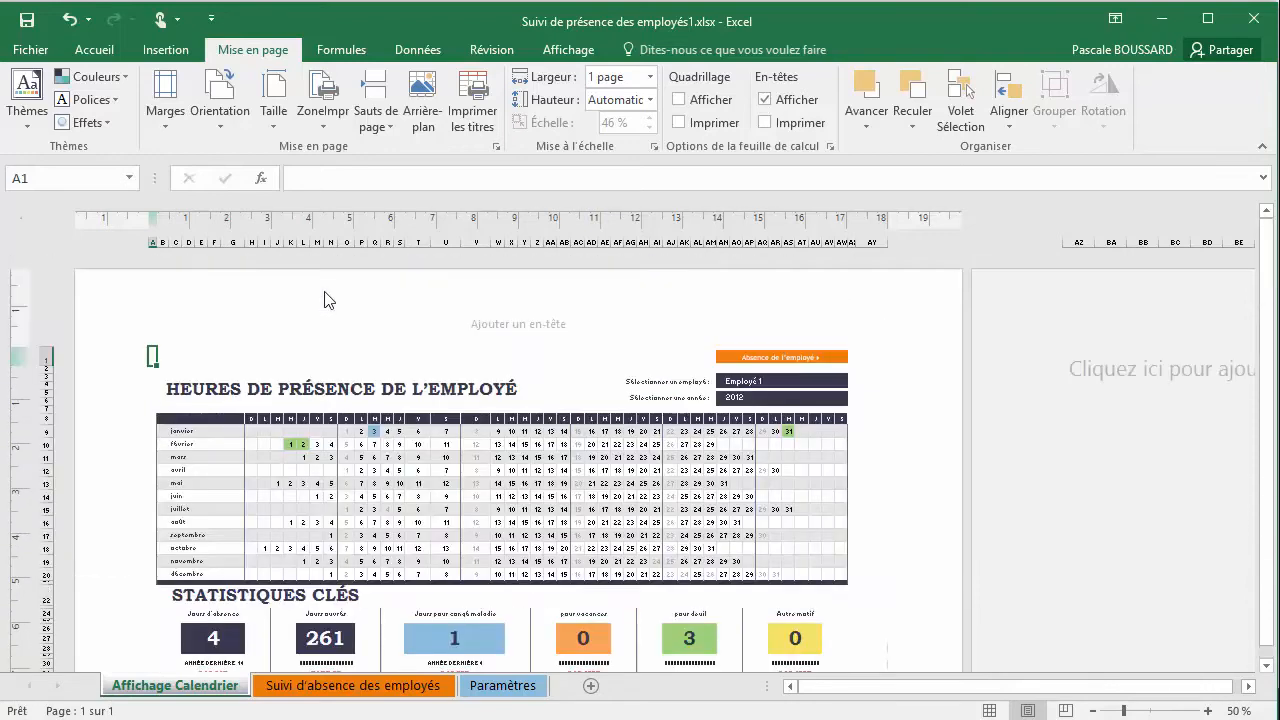
pyautogui.click(220, 120)
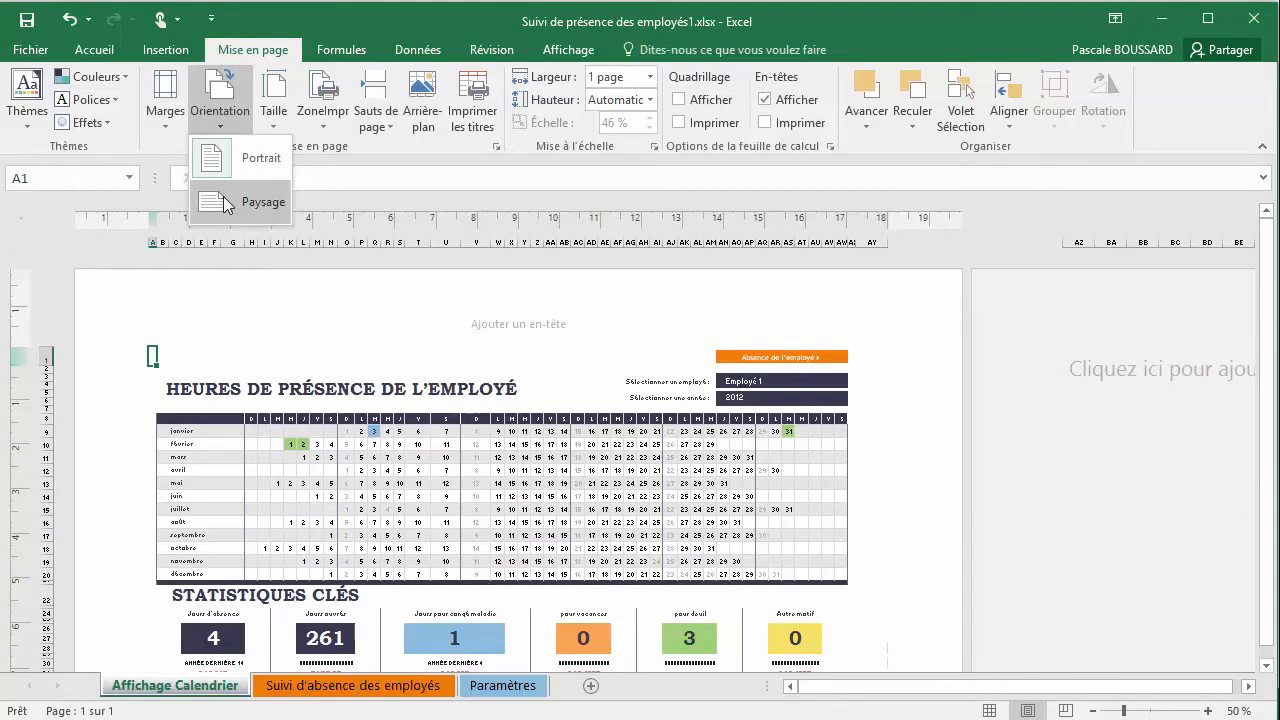
pyautogui.click(226, 203)
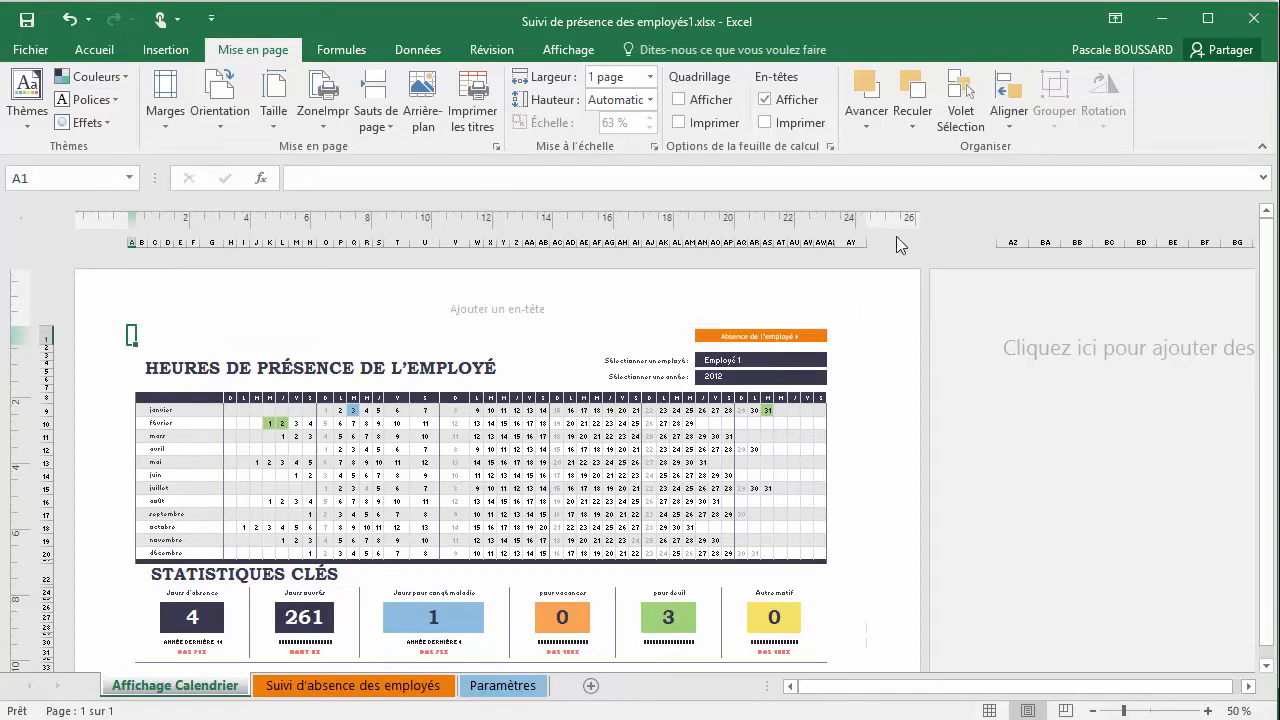
# Switch the calendar page to Portrait once more and back to Paysage
pyautogui.click(230, 122)
pyautogui.click(231, 152)
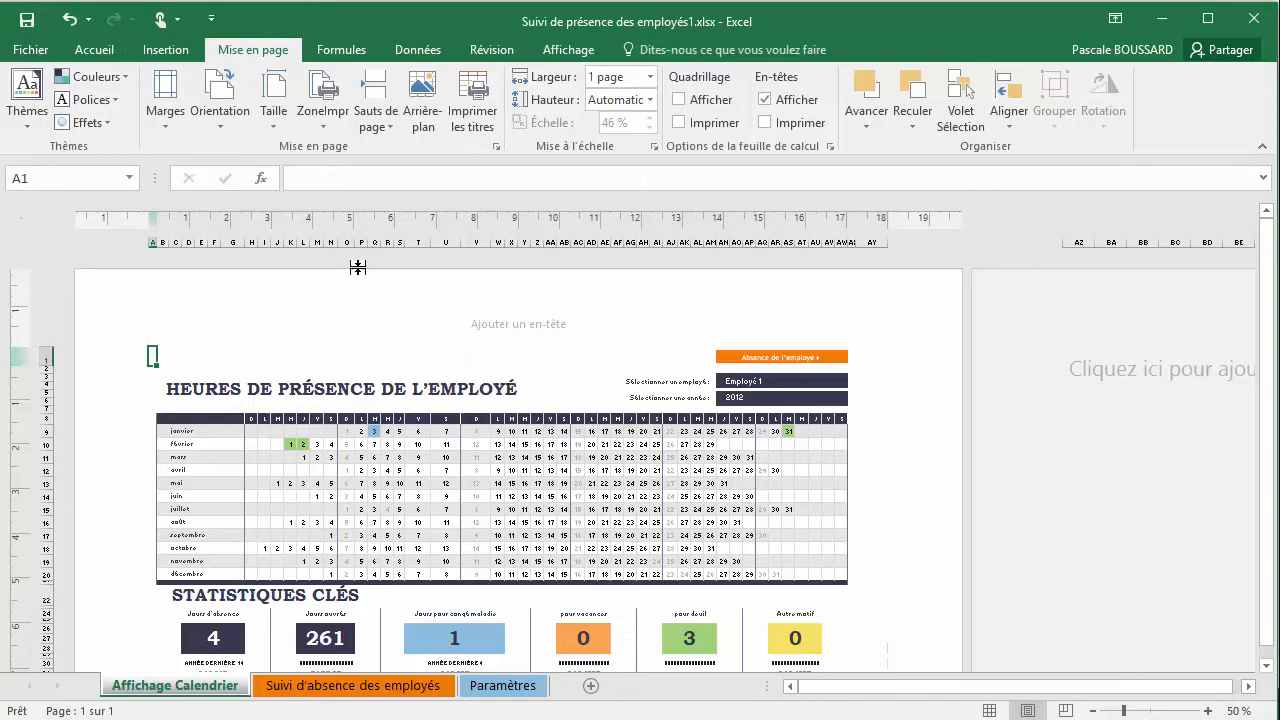
pyautogui.click(232, 130)
pyautogui.click(230, 199)
# Set the paper size of the calendar sheet to A4 210x297 mm
pyautogui.click(273, 112)
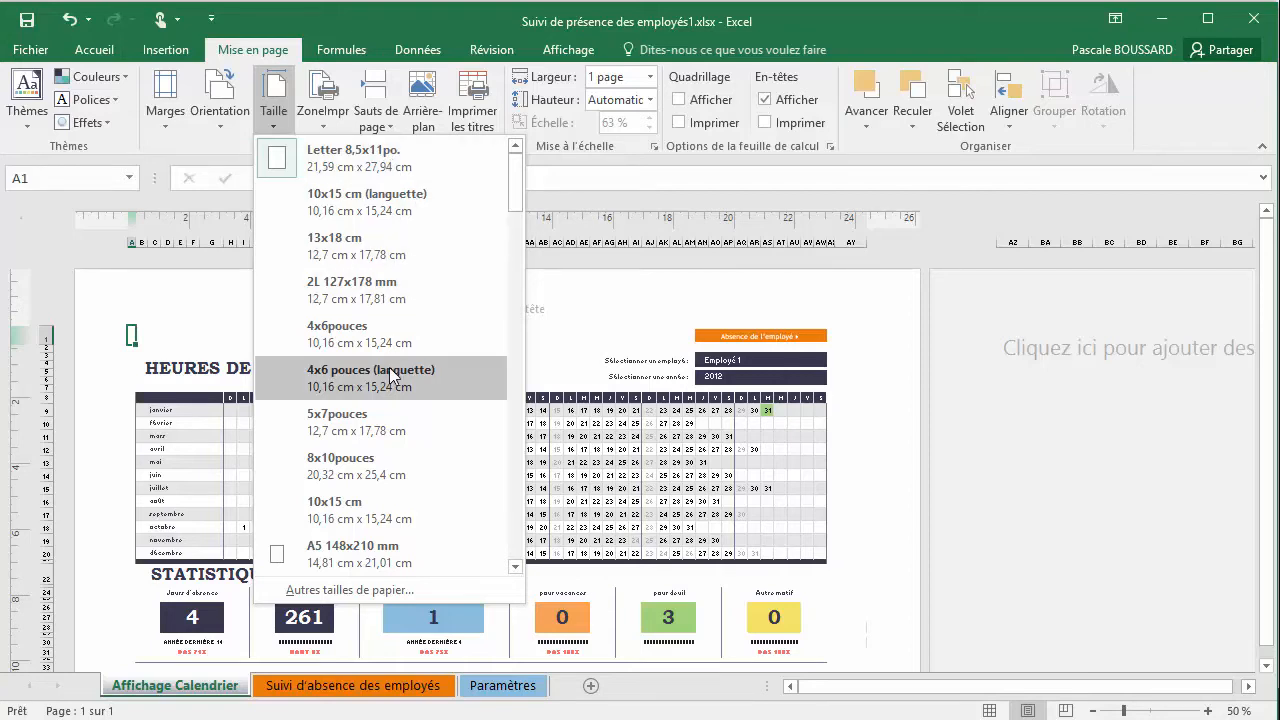
pyautogui.scroll(-3, 383, 370)
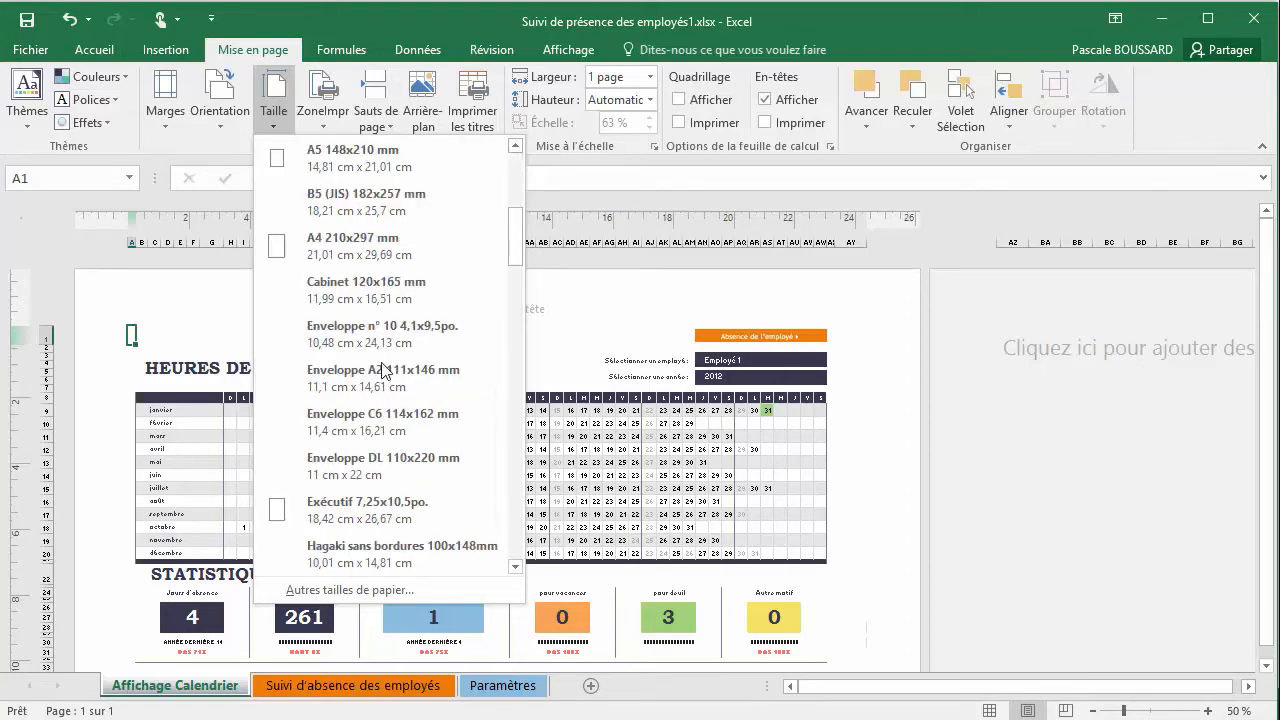
pyautogui.click(375, 250)
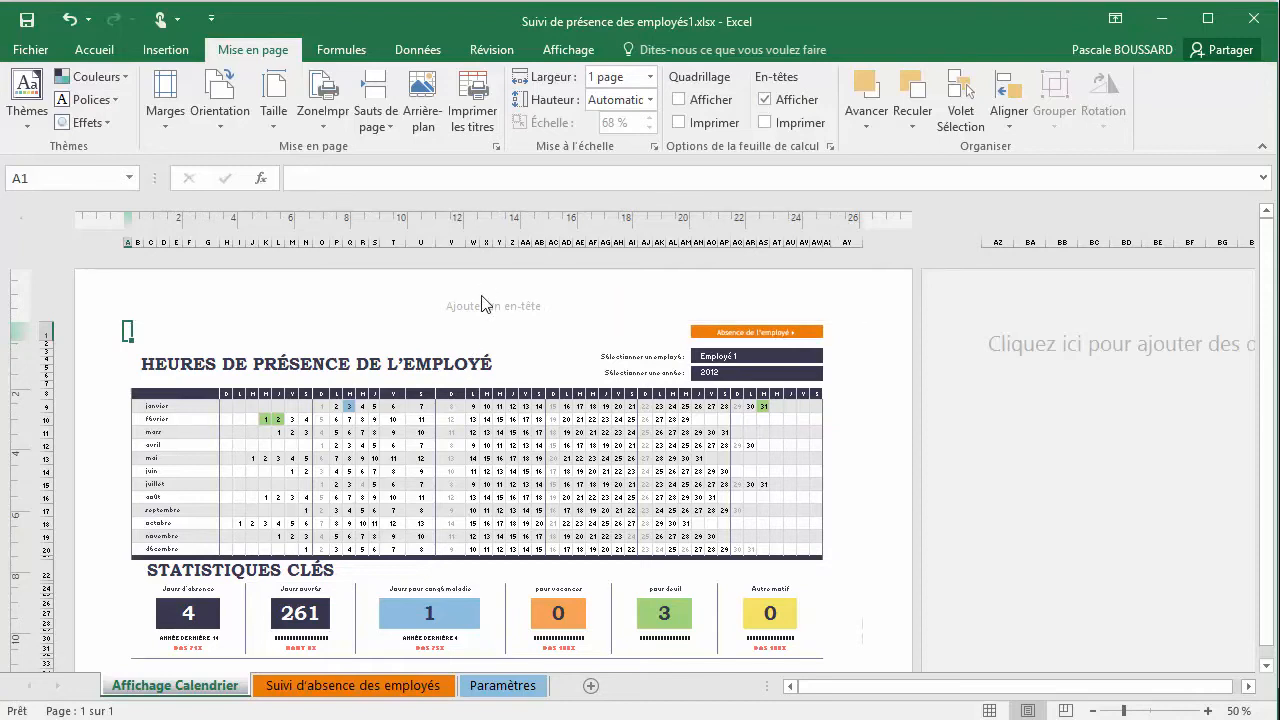
# Look over the A4 page down to its footer and set the scaling height (Hauteur) to 1 page
pyautogui.scroll(-9, 497, 312)
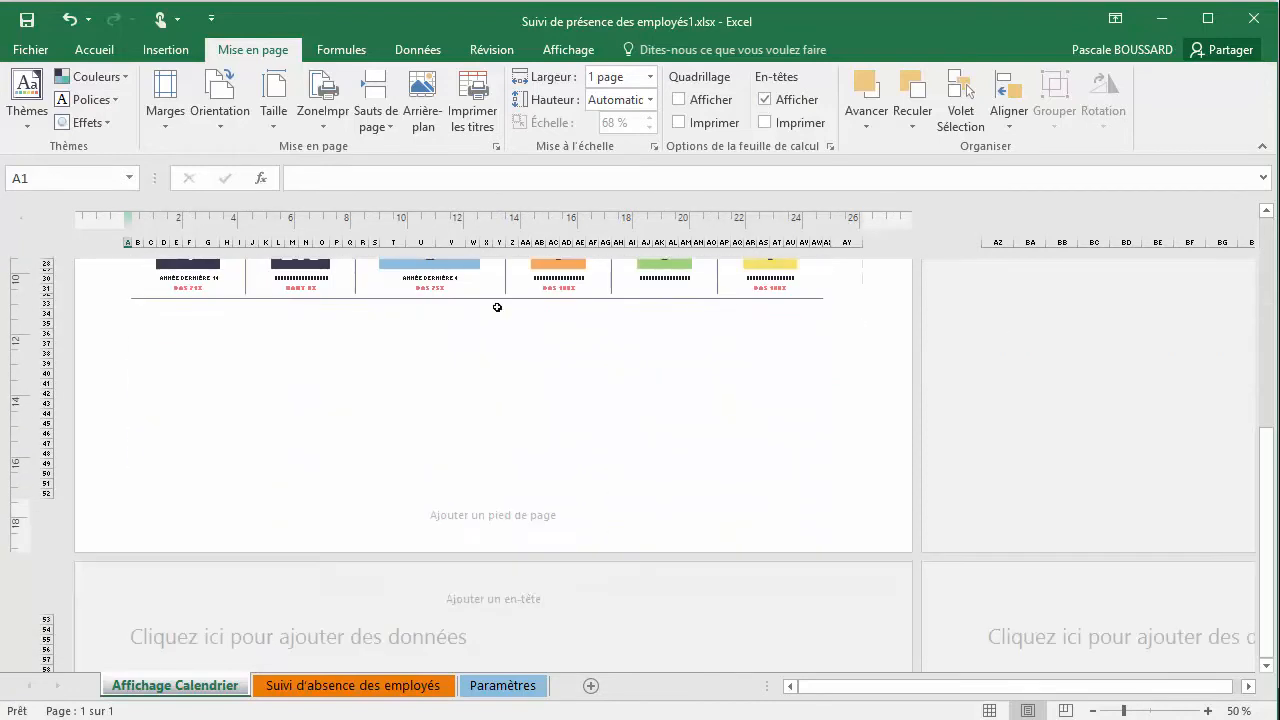
pyautogui.scroll(3, 497, 307)
pyautogui.scroll(5, 498, 307)
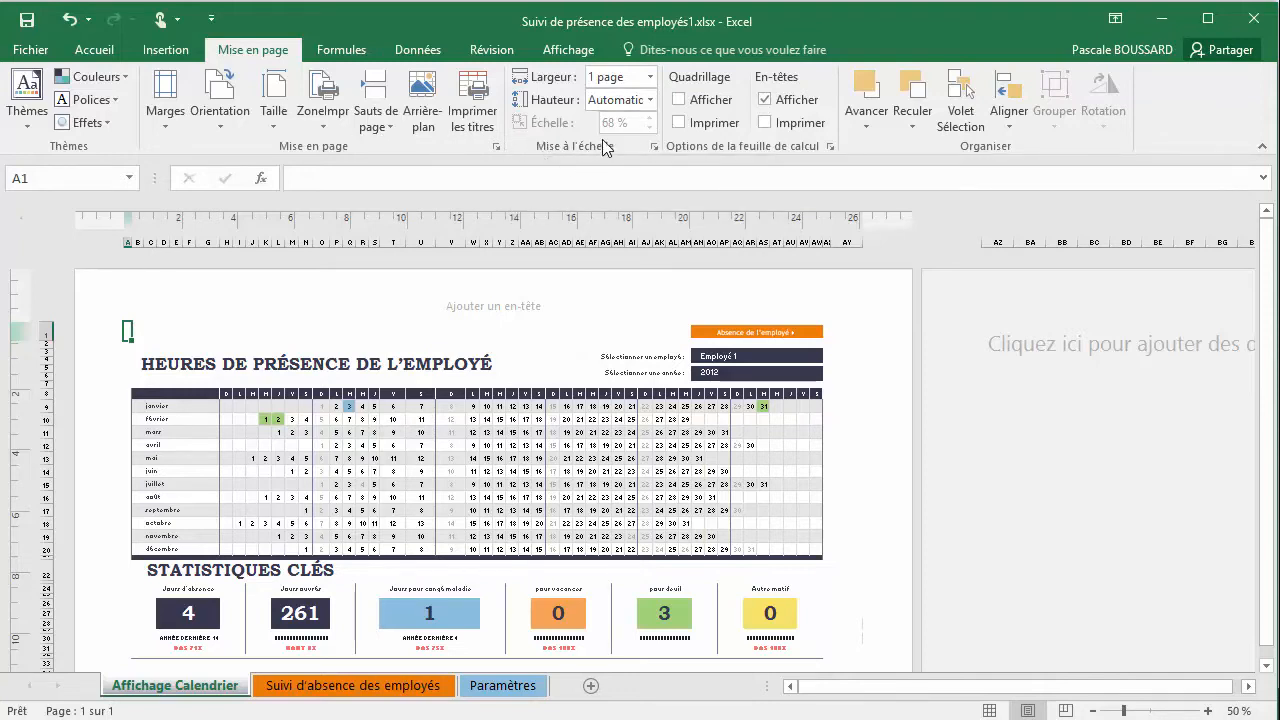
pyautogui.click(651, 101)
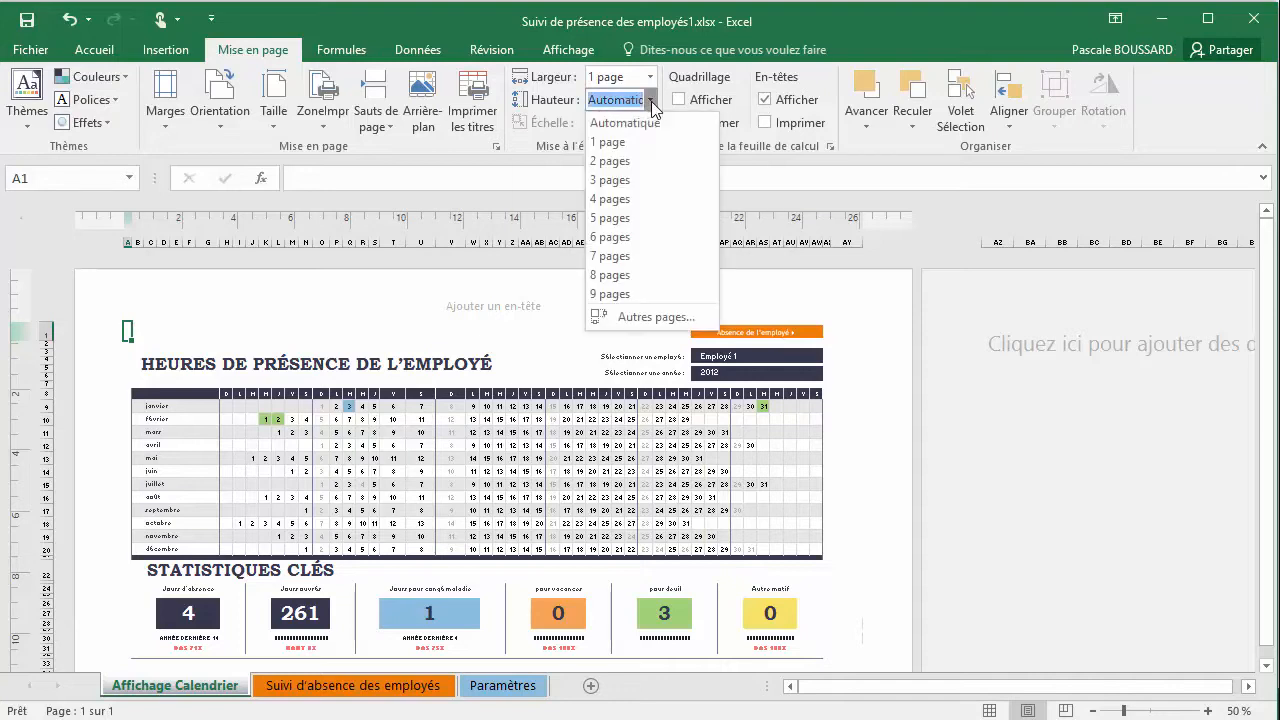
pyautogui.click(633, 140)
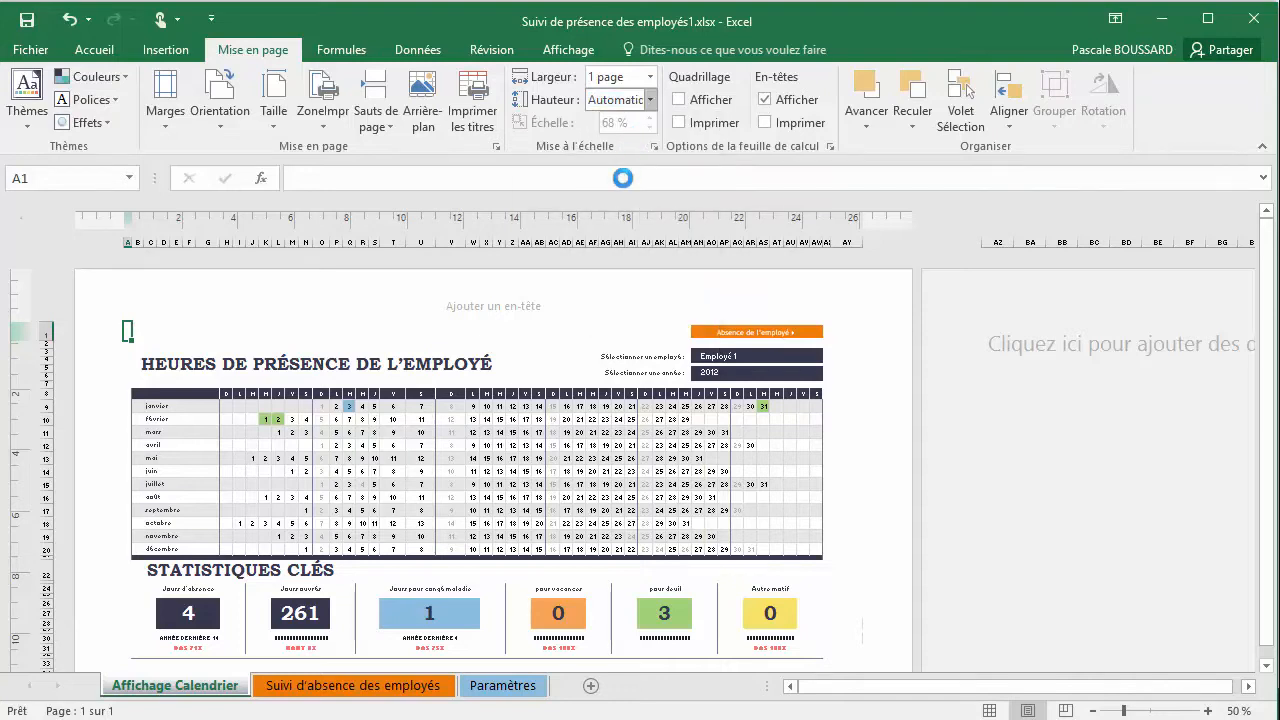
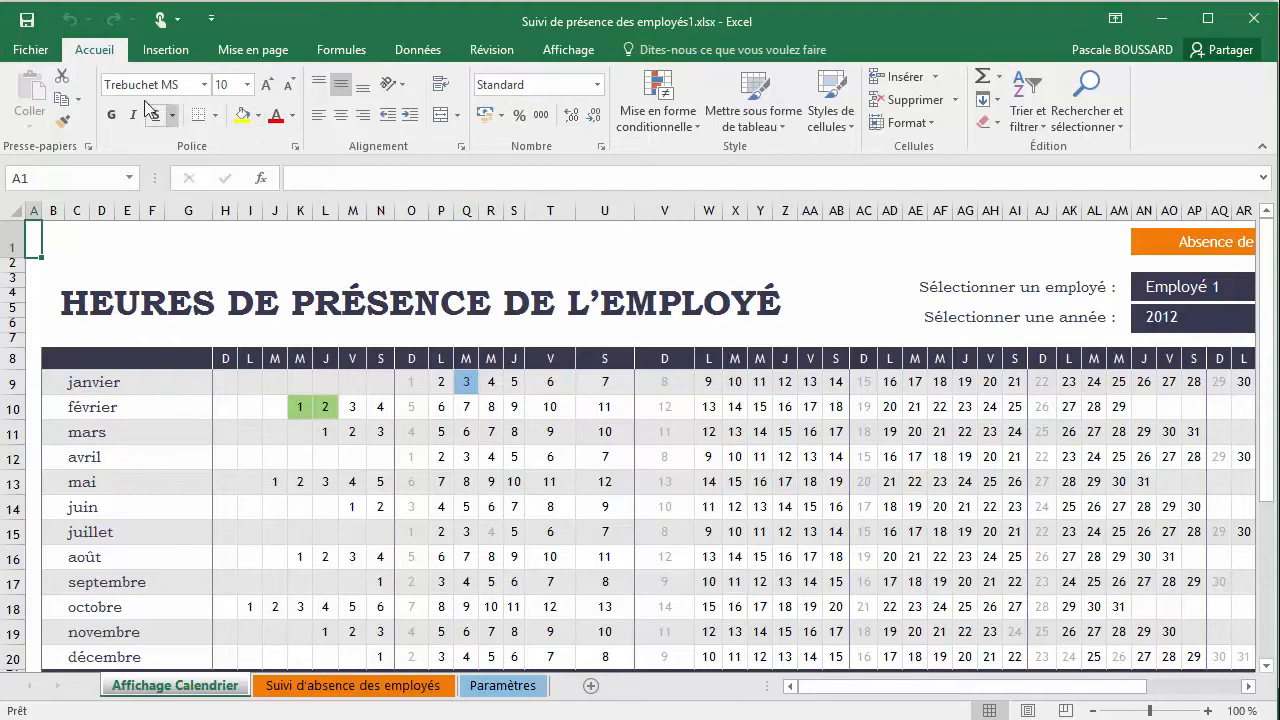
# Activate the header and footer of the Affichage Calendrier sheet and enter each of its three header sections
pyautogui.click(165, 52)
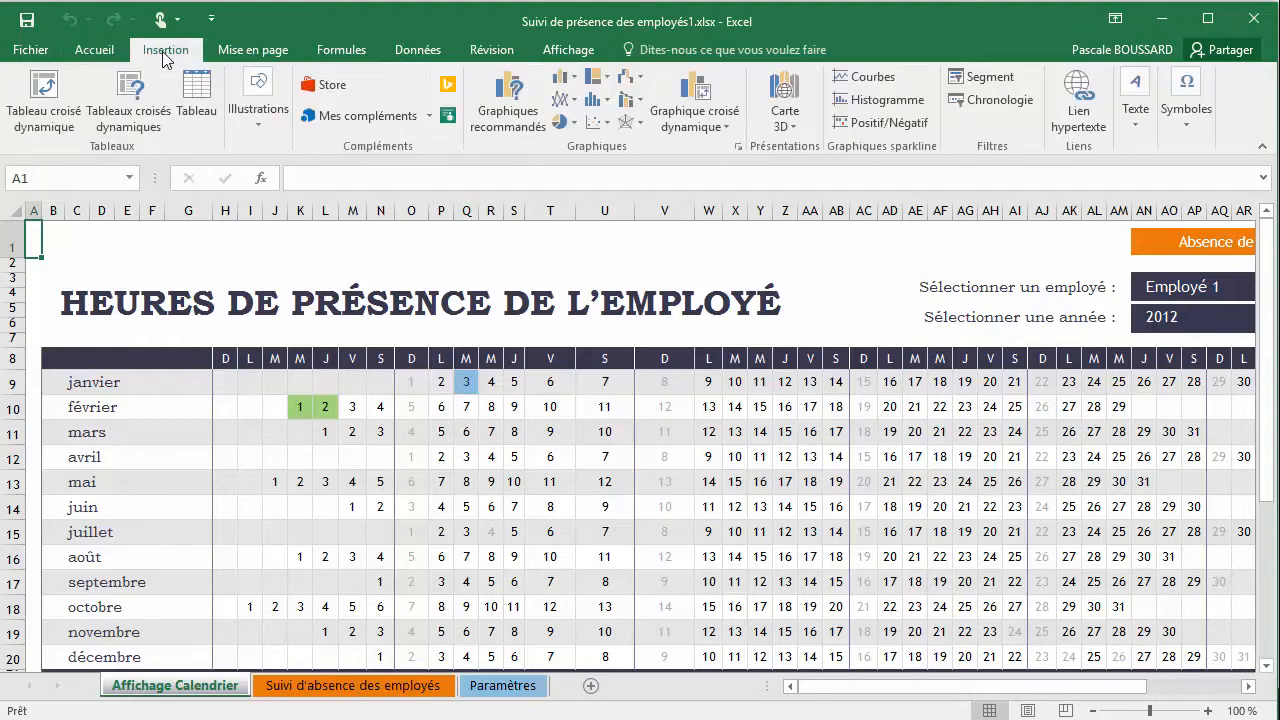
pyautogui.click(1140, 125)
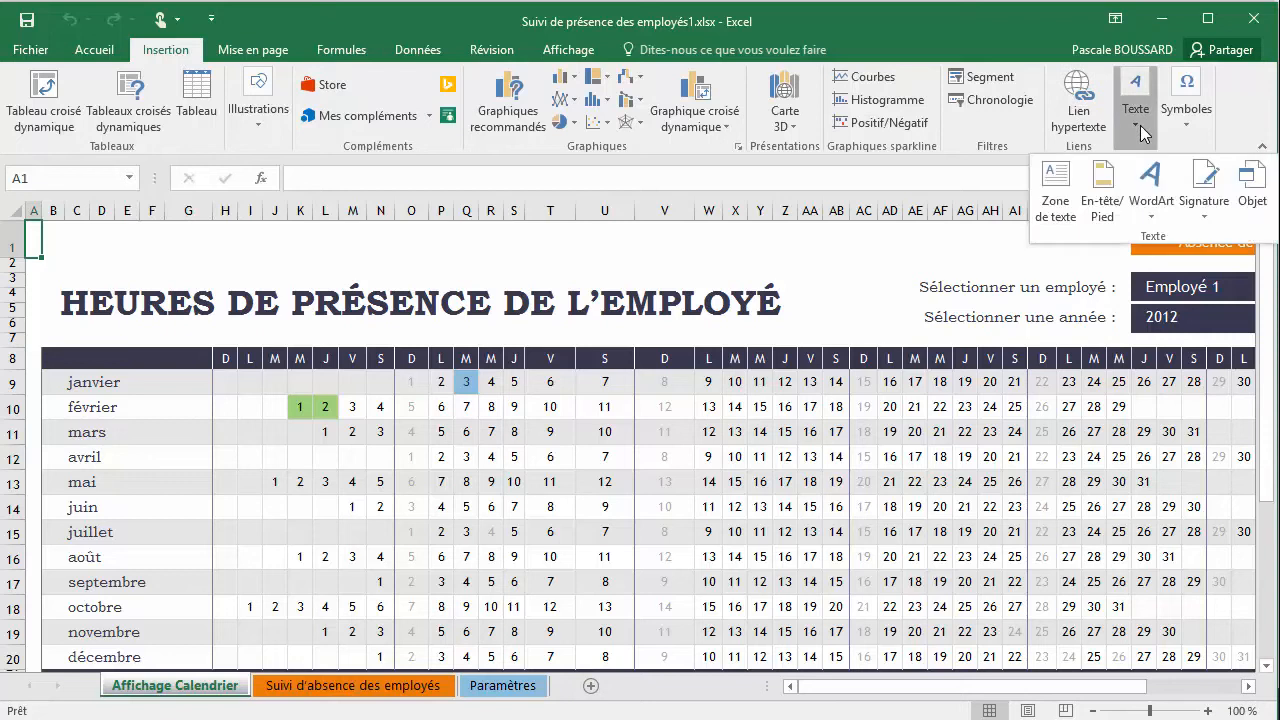
pyautogui.click(1101, 210)
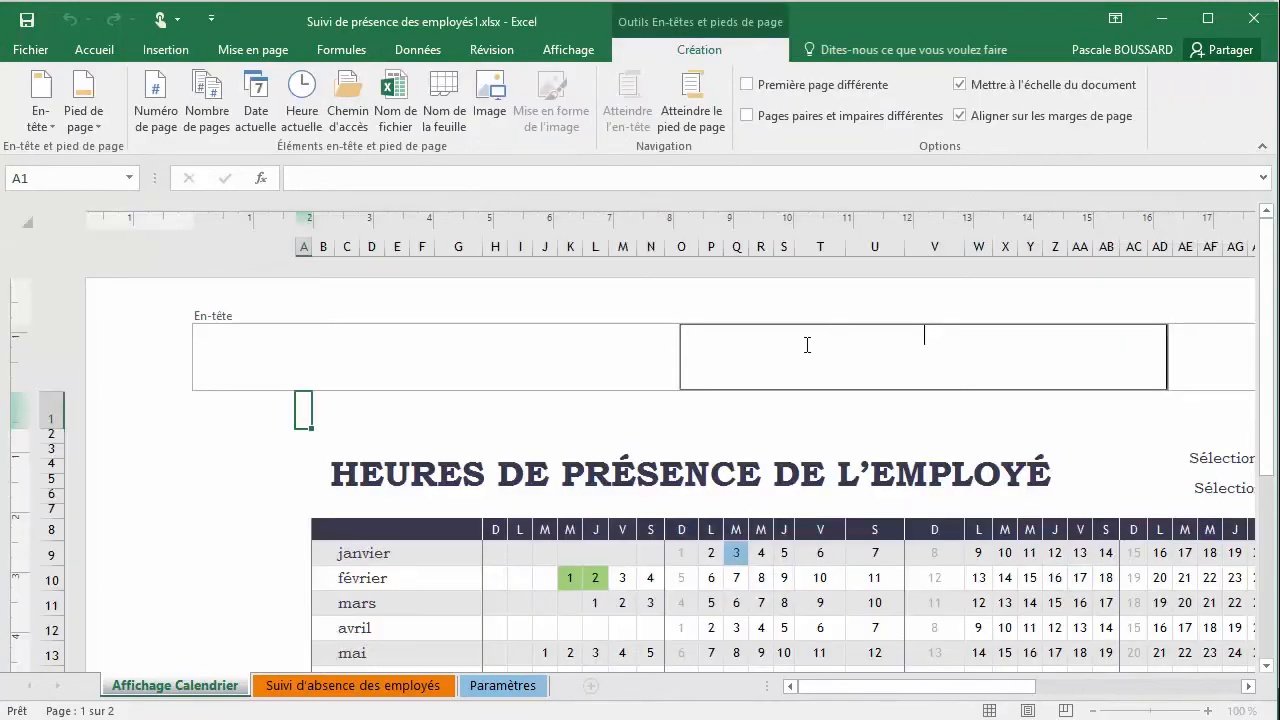
pyautogui.click(541, 358)
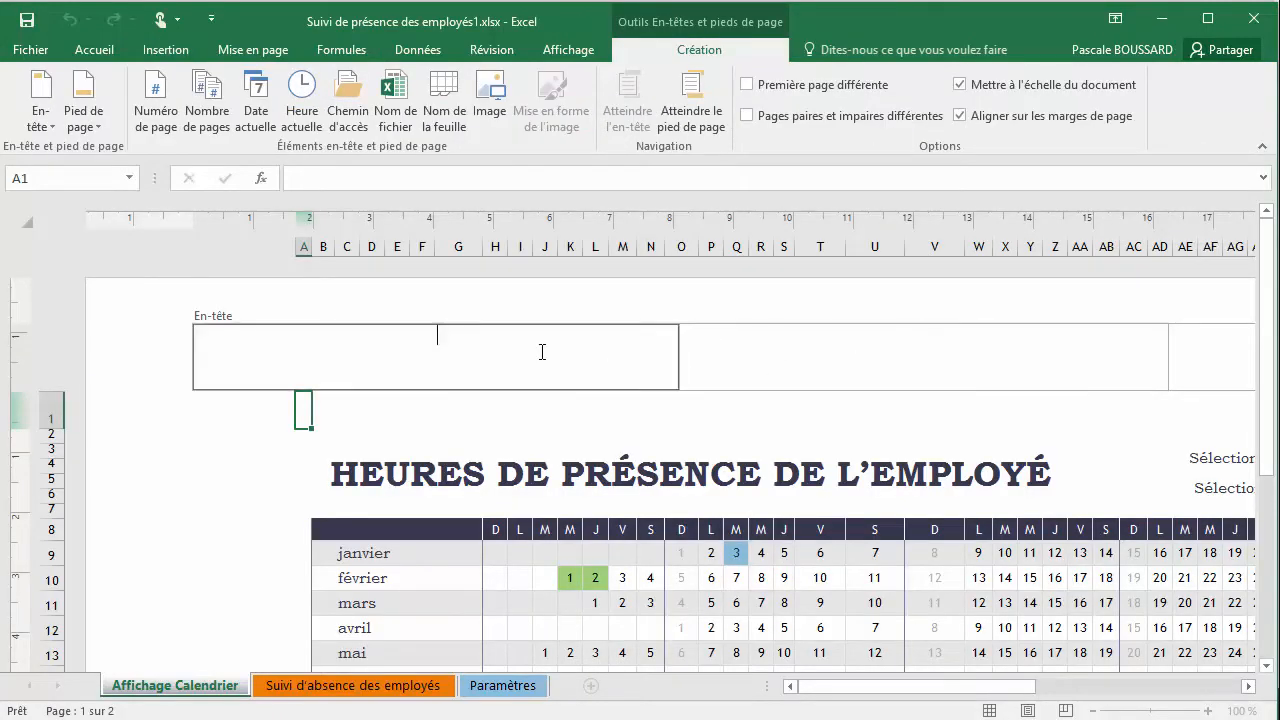
pyautogui.click(770, 355)
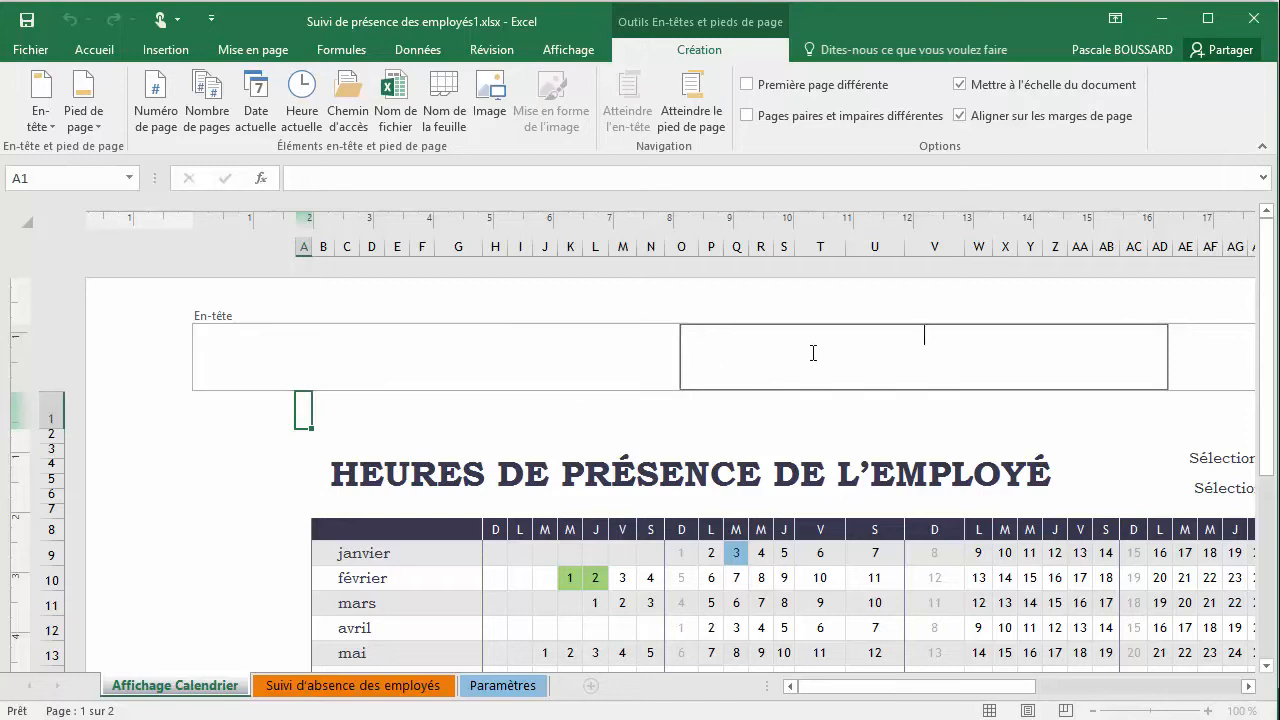
pyautogui.click(1203, 355)
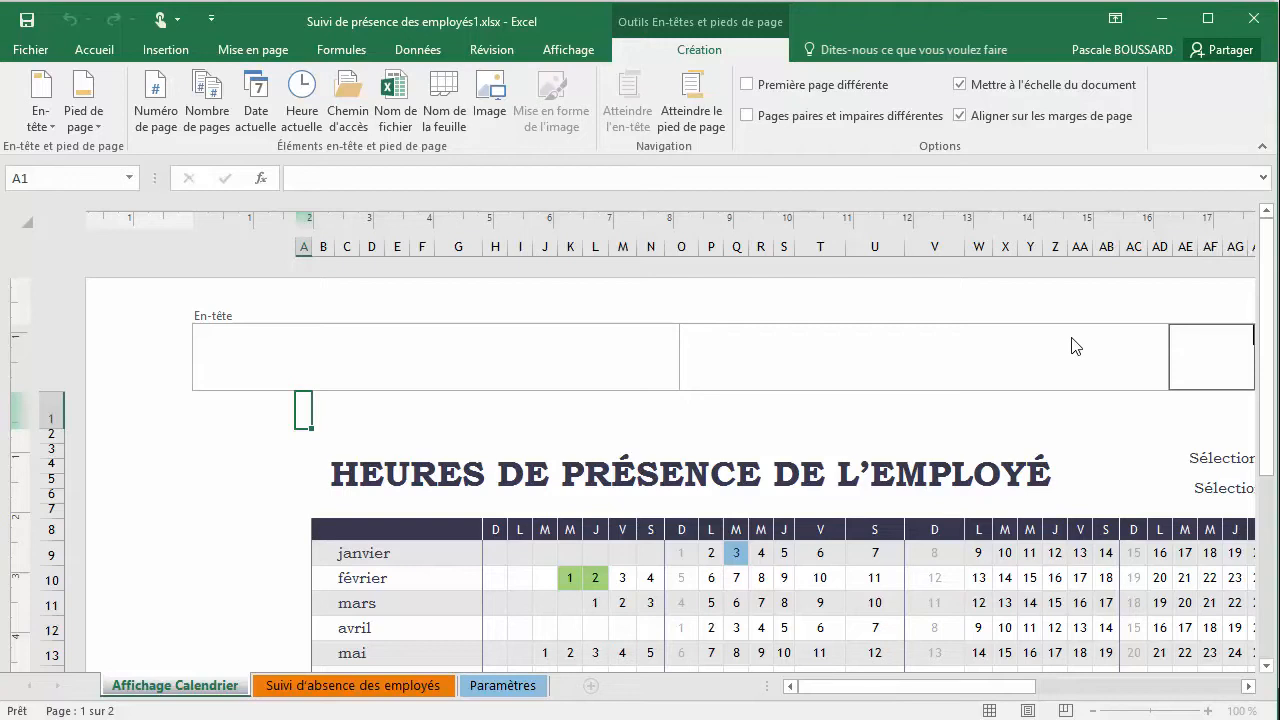
# Go to the page footer, enter its three sections one after another, and return to the header
pyautogui.click(687, 110)
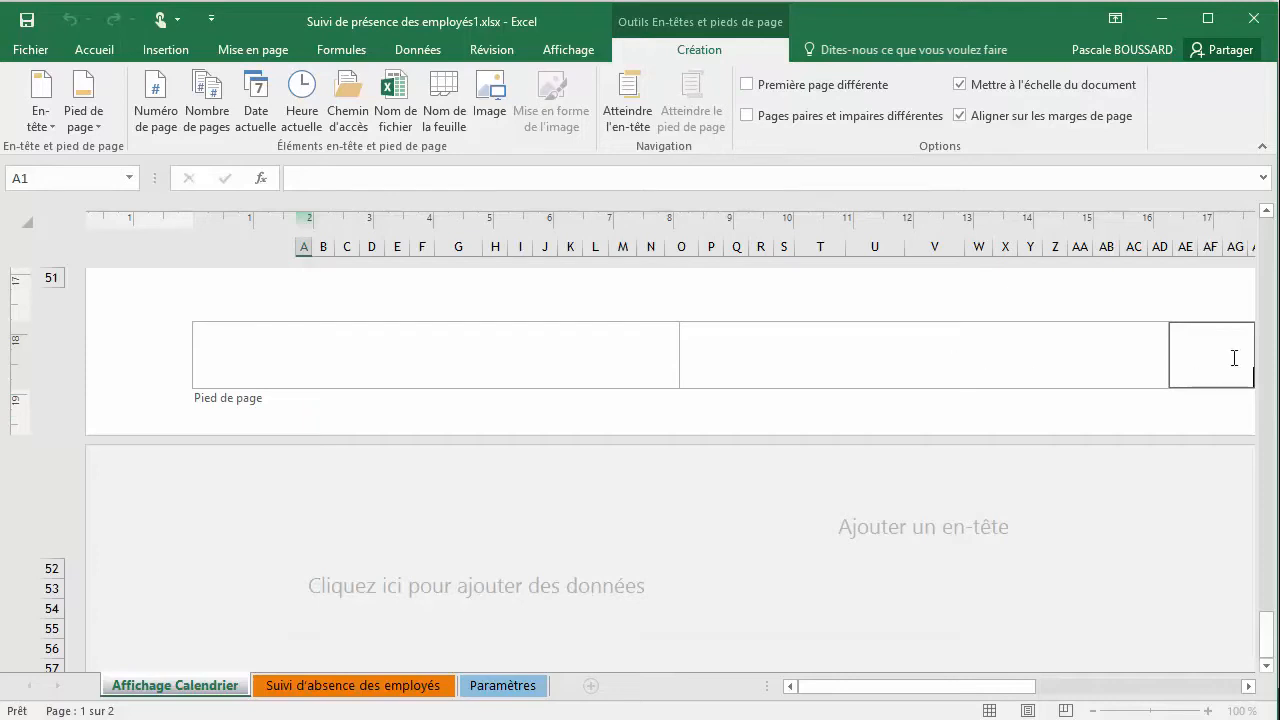
pyautogui.click(945, 362)
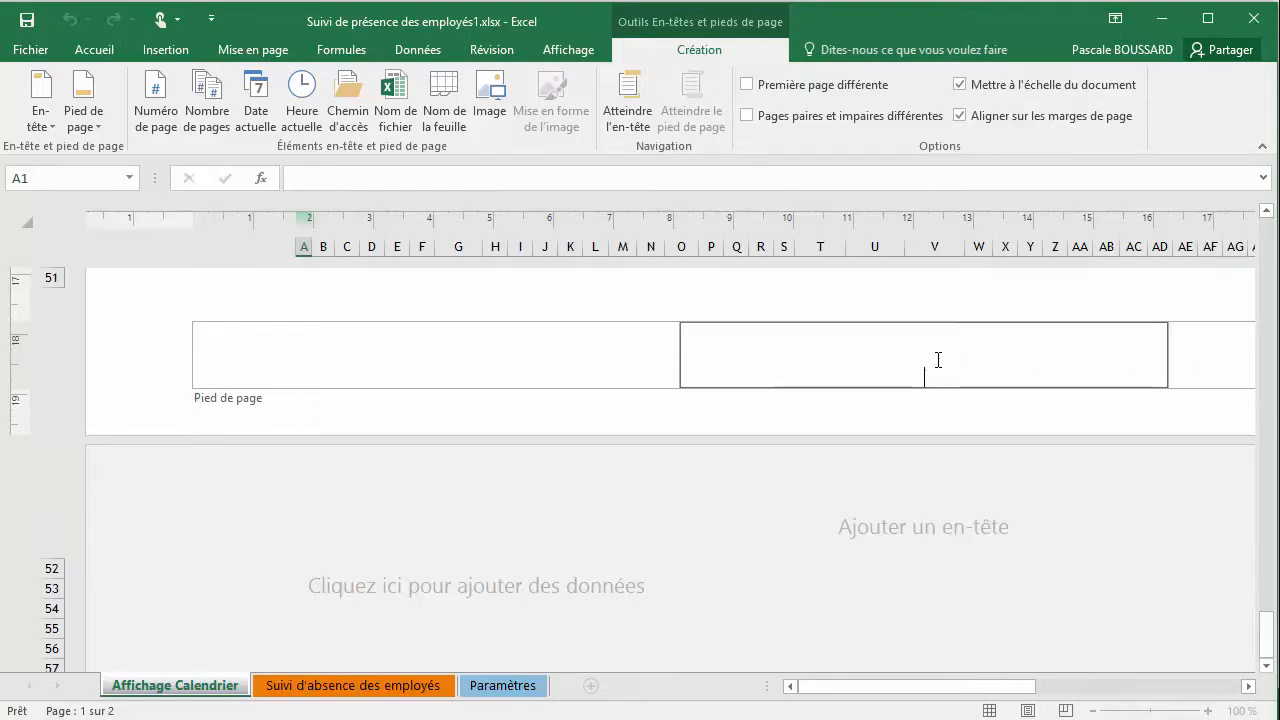
pyautogui.click(532, 343)
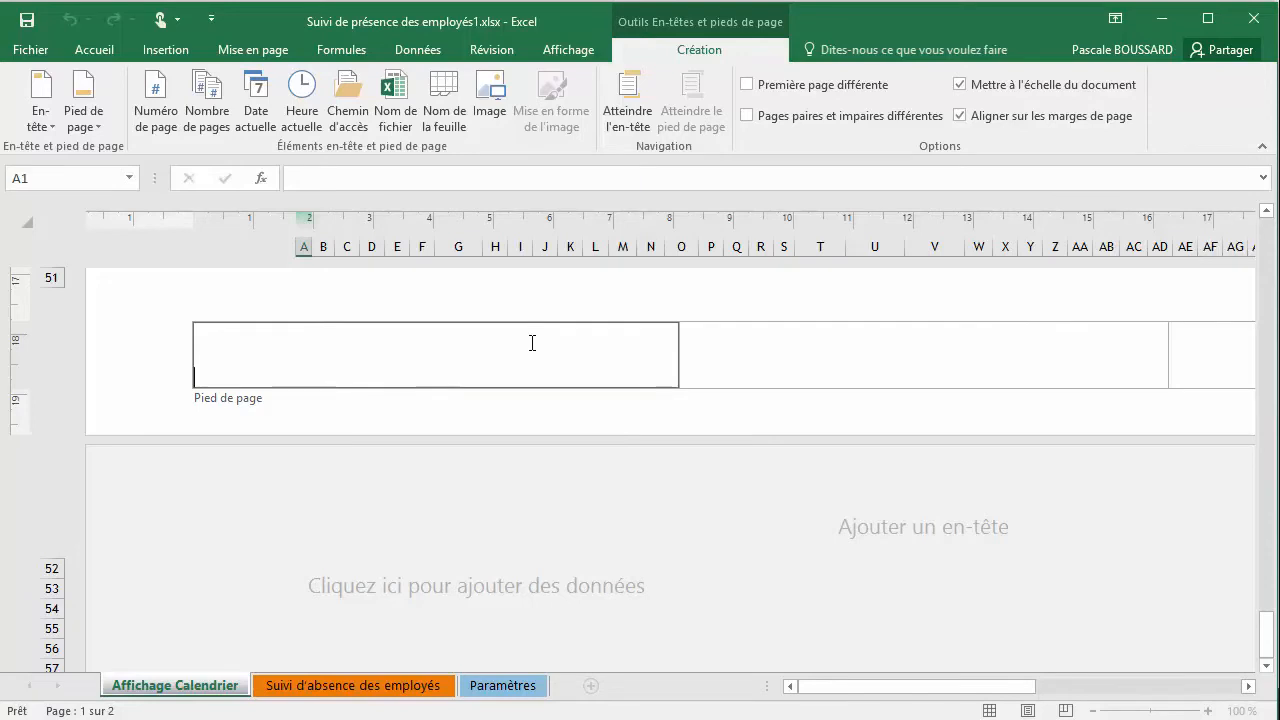
pyautogui.click(626, 117)
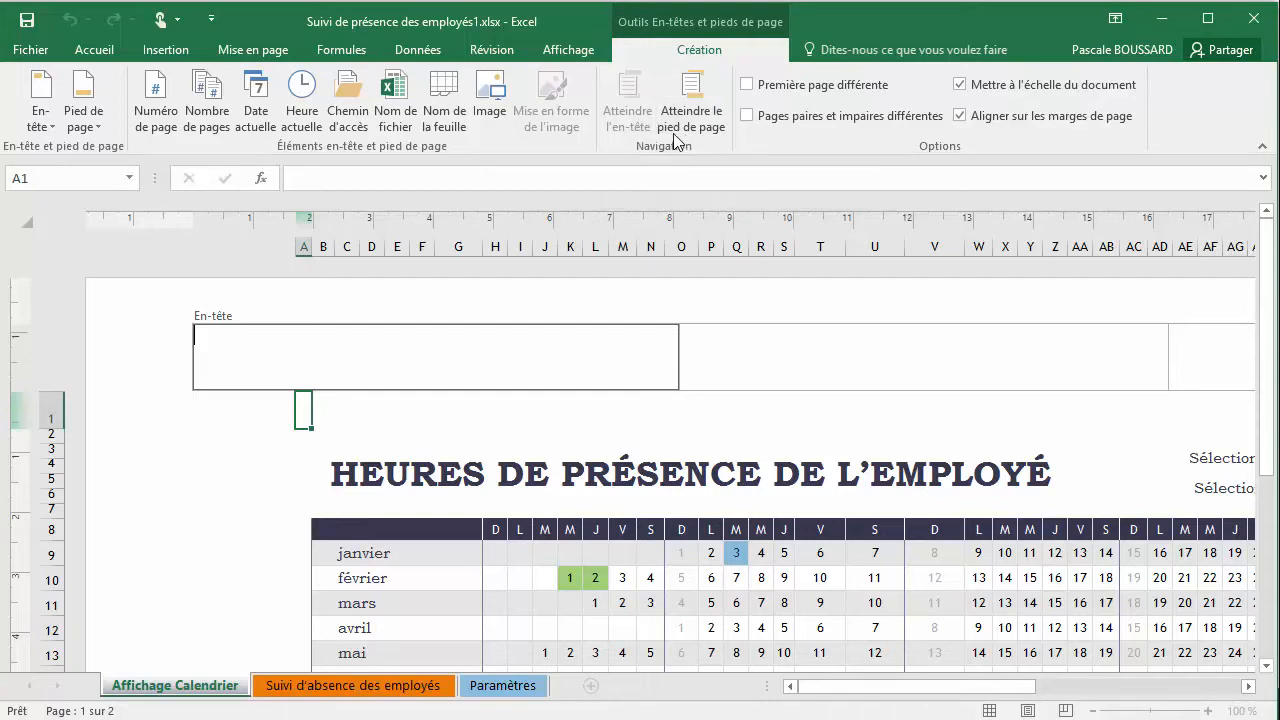
# Look at the view options and header tools, and leave header editing by returning to the sheet's cells
pyautogui.click(557, 55)
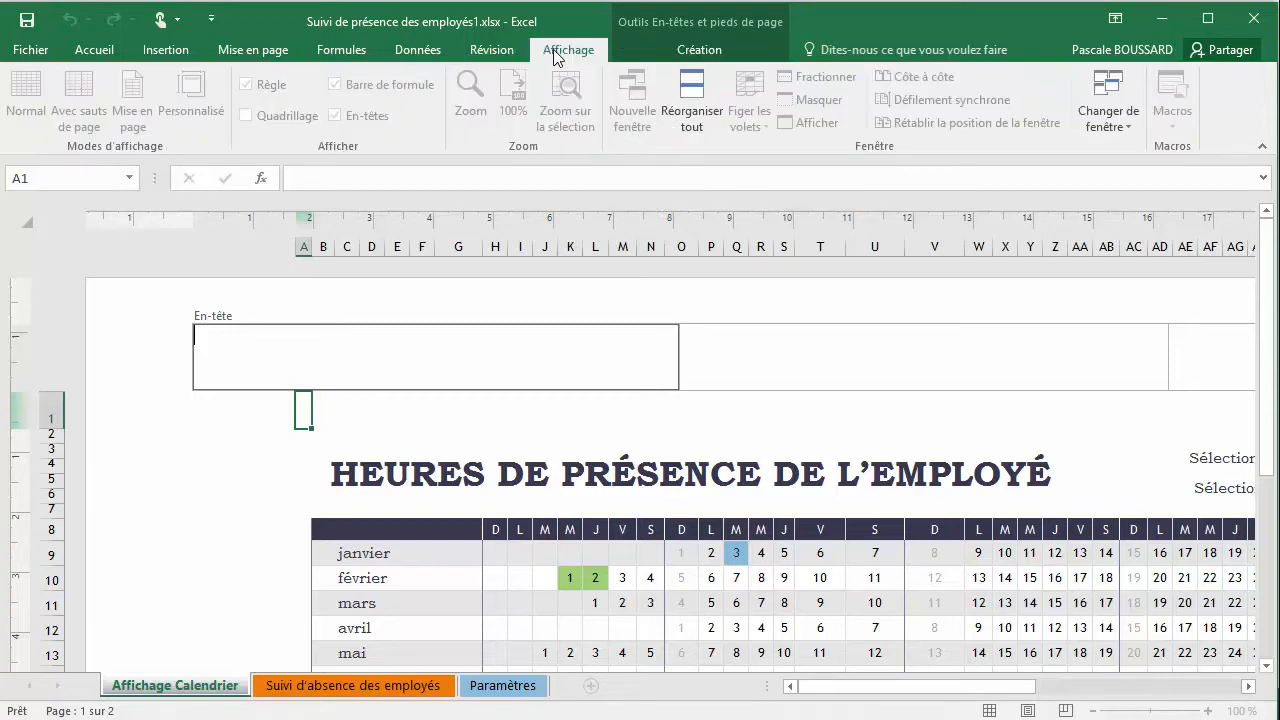
pyautogui.click(711, 47)
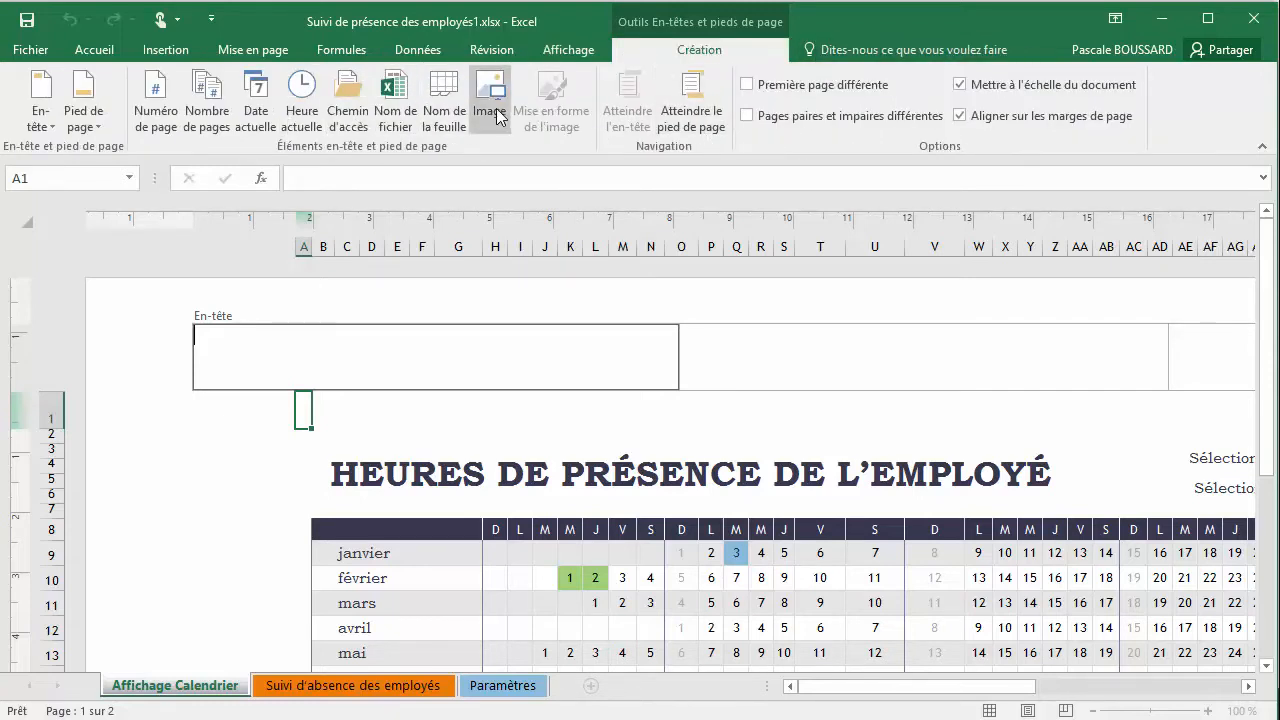
pyautogui.click(266, 440)
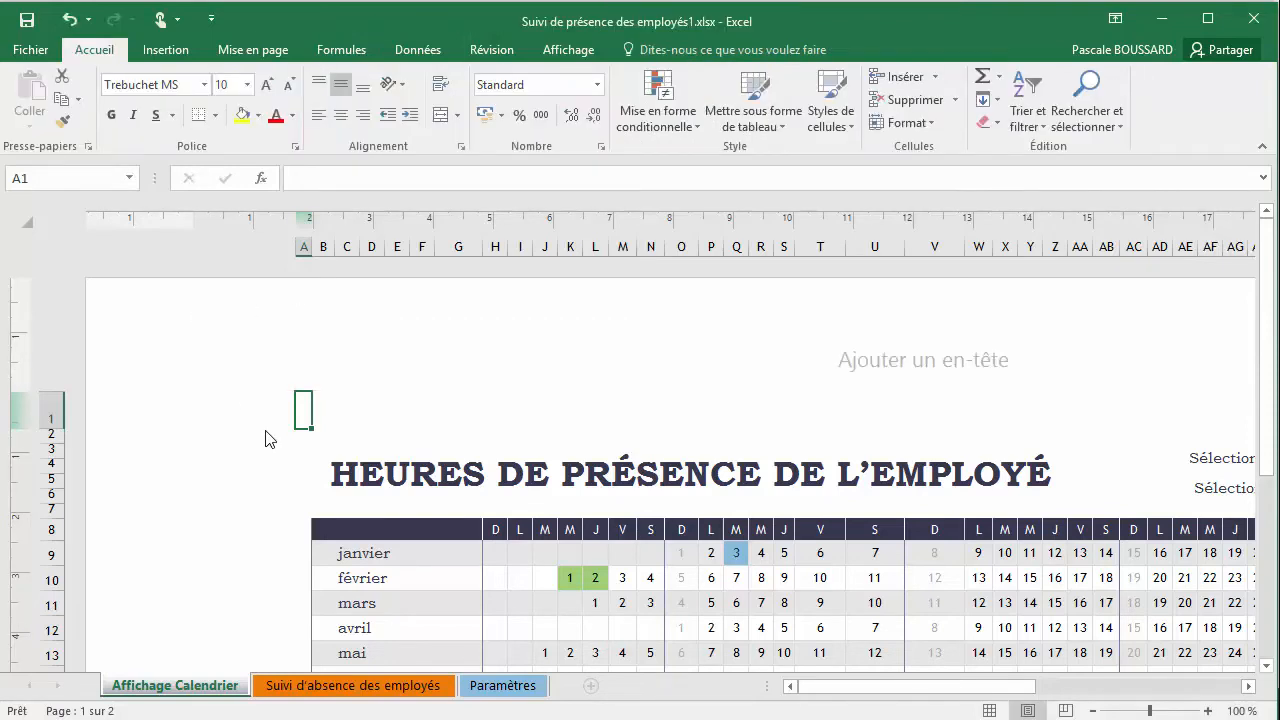
# Use the Mise en page view to open the header and enter its centre, left and right sections
pyautogui.click(556, 52)
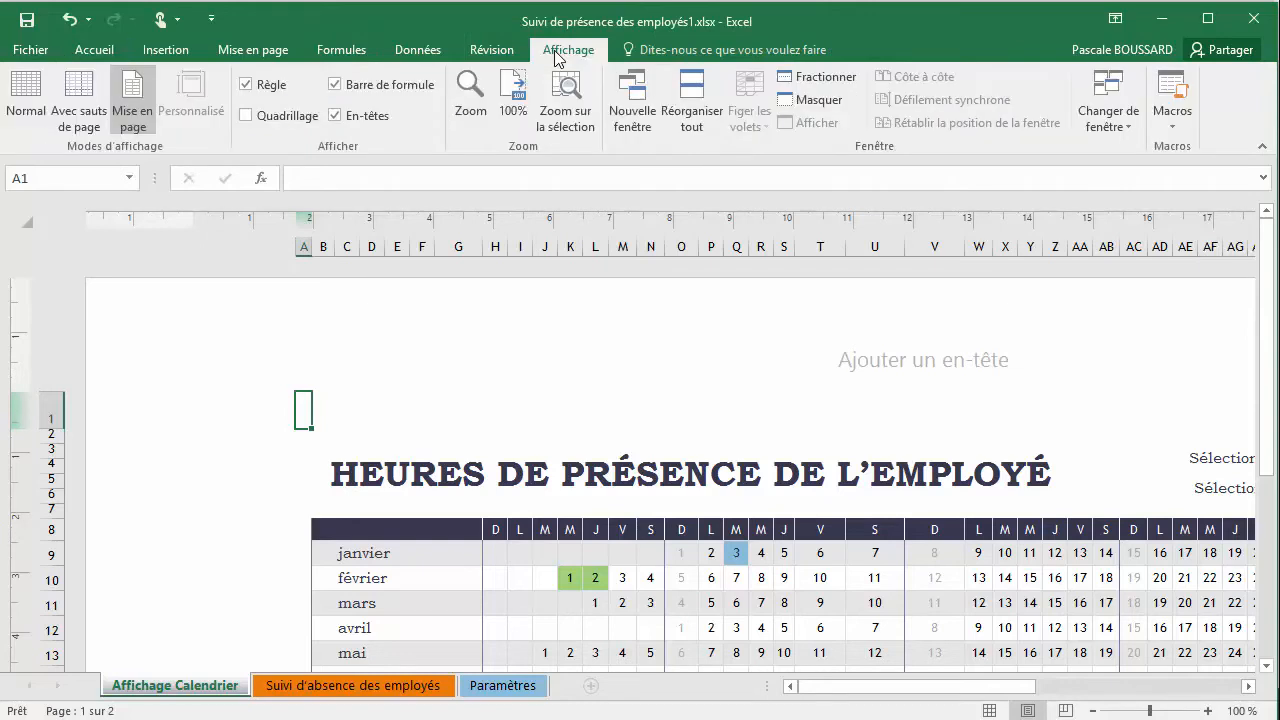
pyautogui.click(145, 119)
pyautogui.click(905, 371)
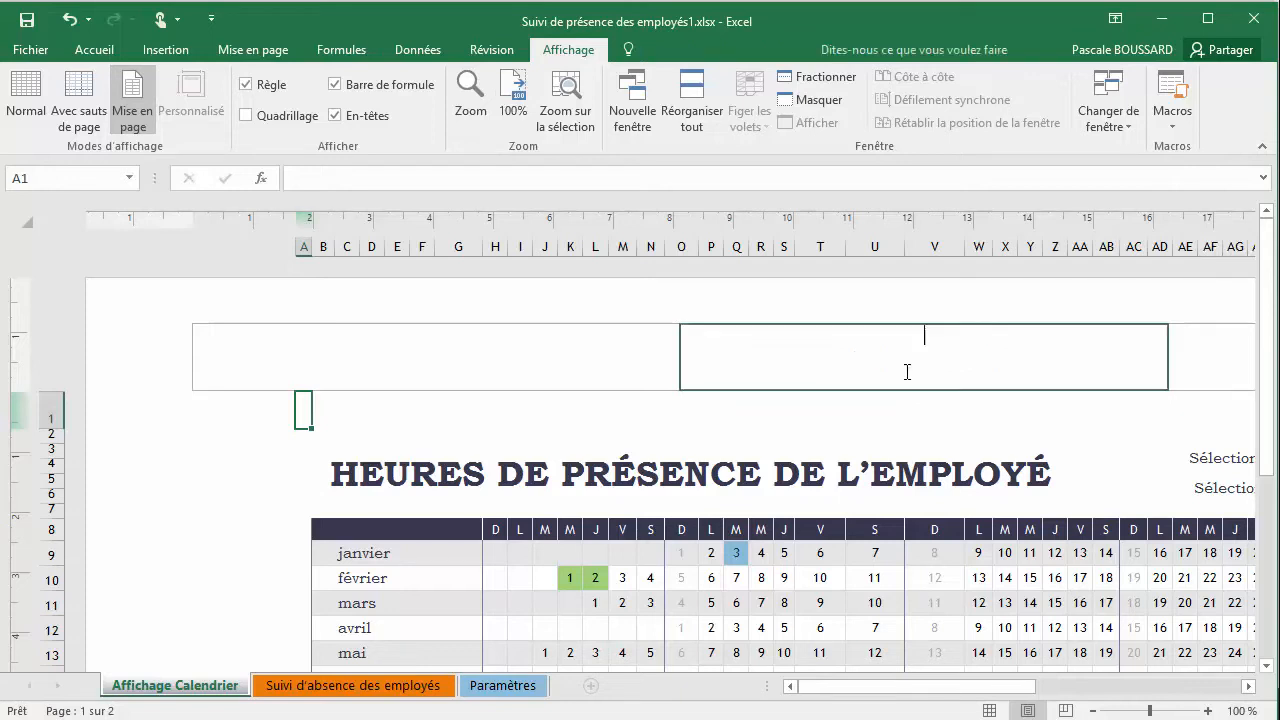
pyautogui.click(610, 366)
pyautogui.click(1230, 358)
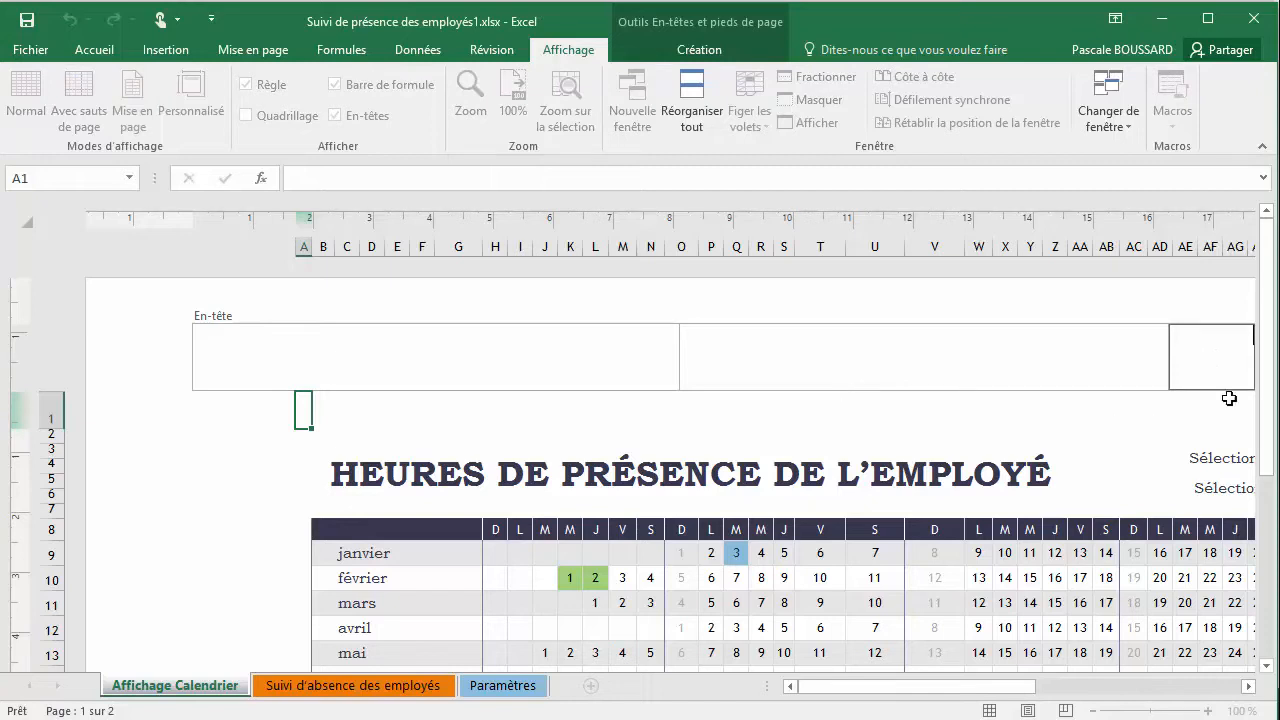
# Find the footer at the end of the calendar page, enter its sections, and return to the start of the page
pyautogui.moveTo(1269, 418); pyautogui.dragTo(1270, 652)
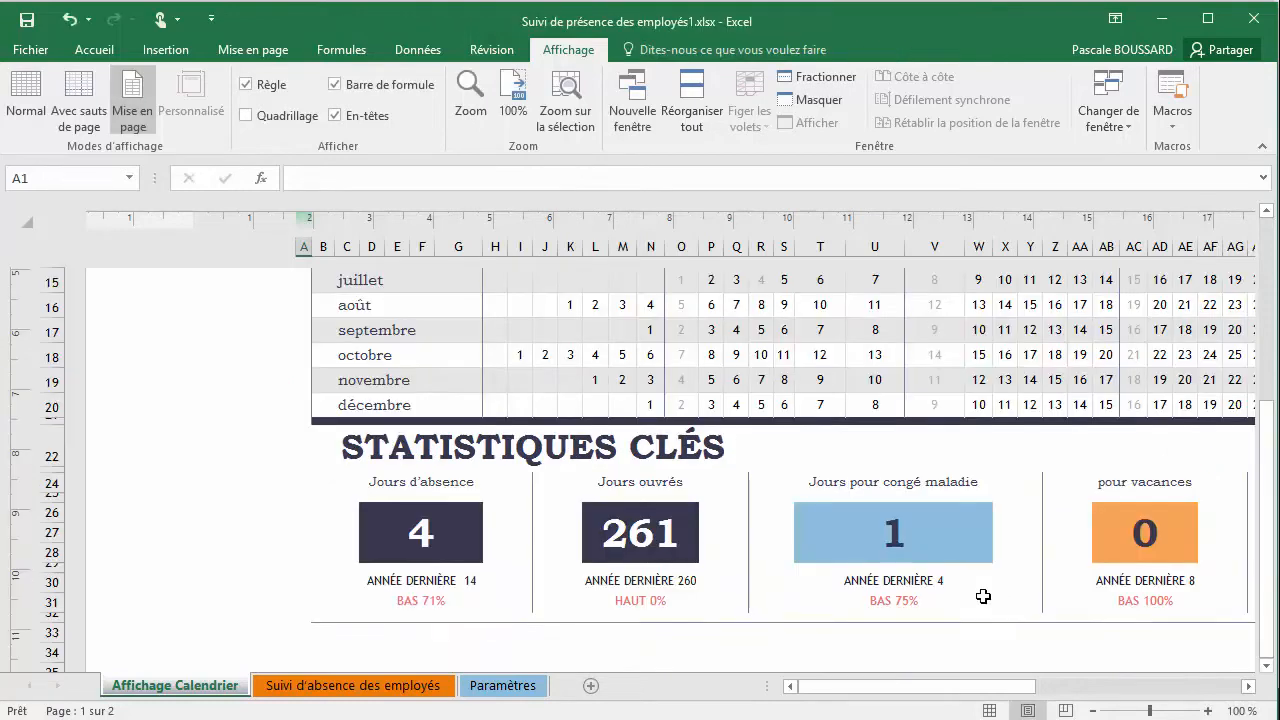
pyautogui.scroll(-4, 540, 567)
pyautogui.scroll(-8, 540, 567)
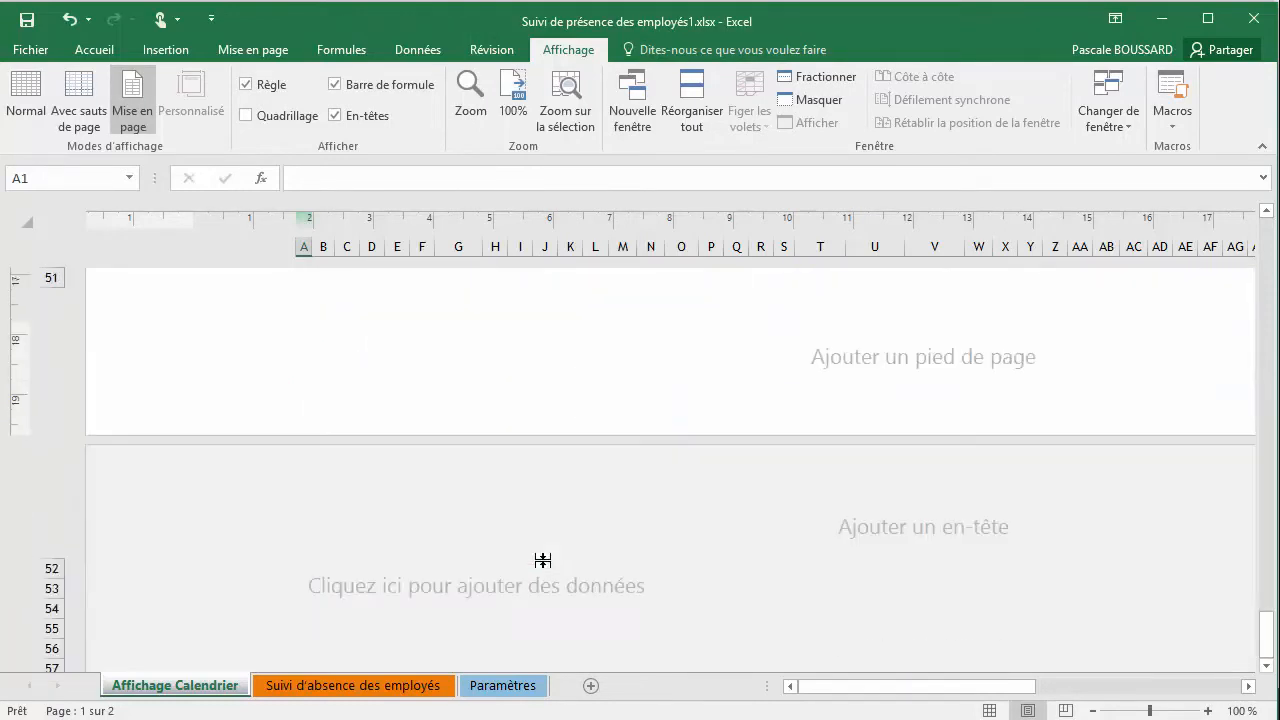
pyautogui.scroll(3, 540, 478)
pyautogui.click(527, 494)
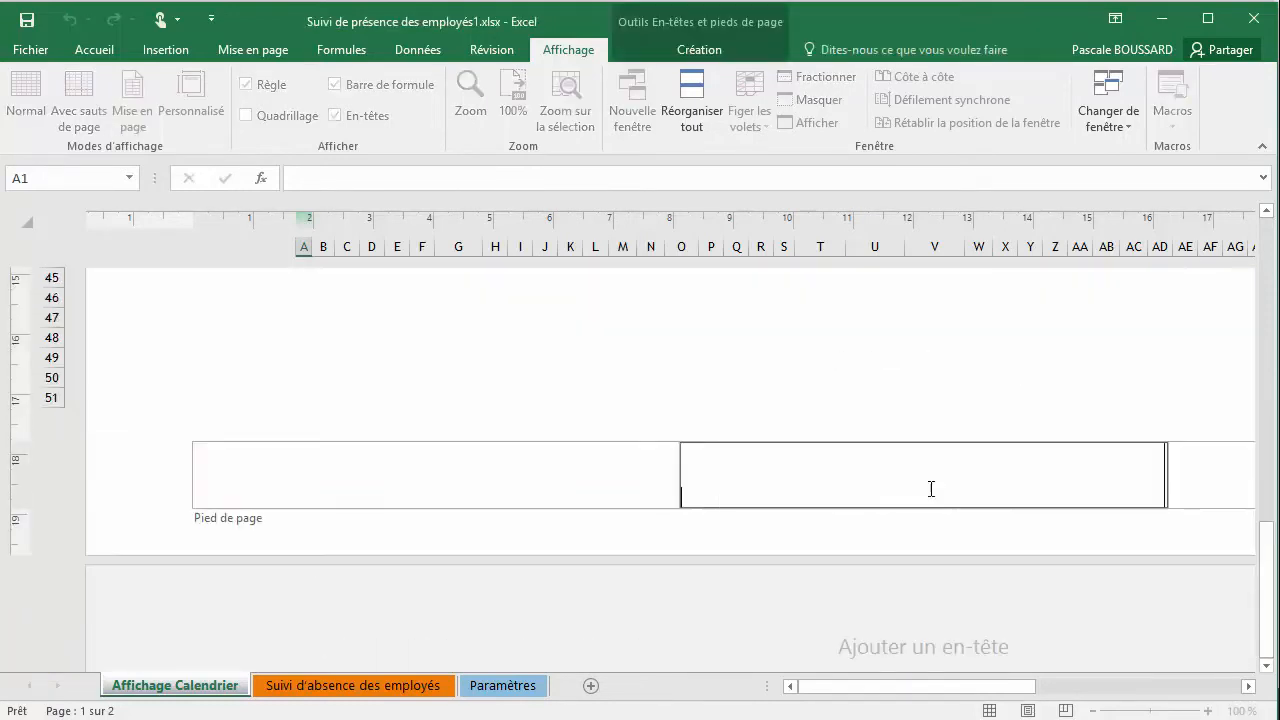
pyautogui.click(1198, 483)
pyautogui.moveTo(1268, 528); pyautogui.dragTo(1272, 228)
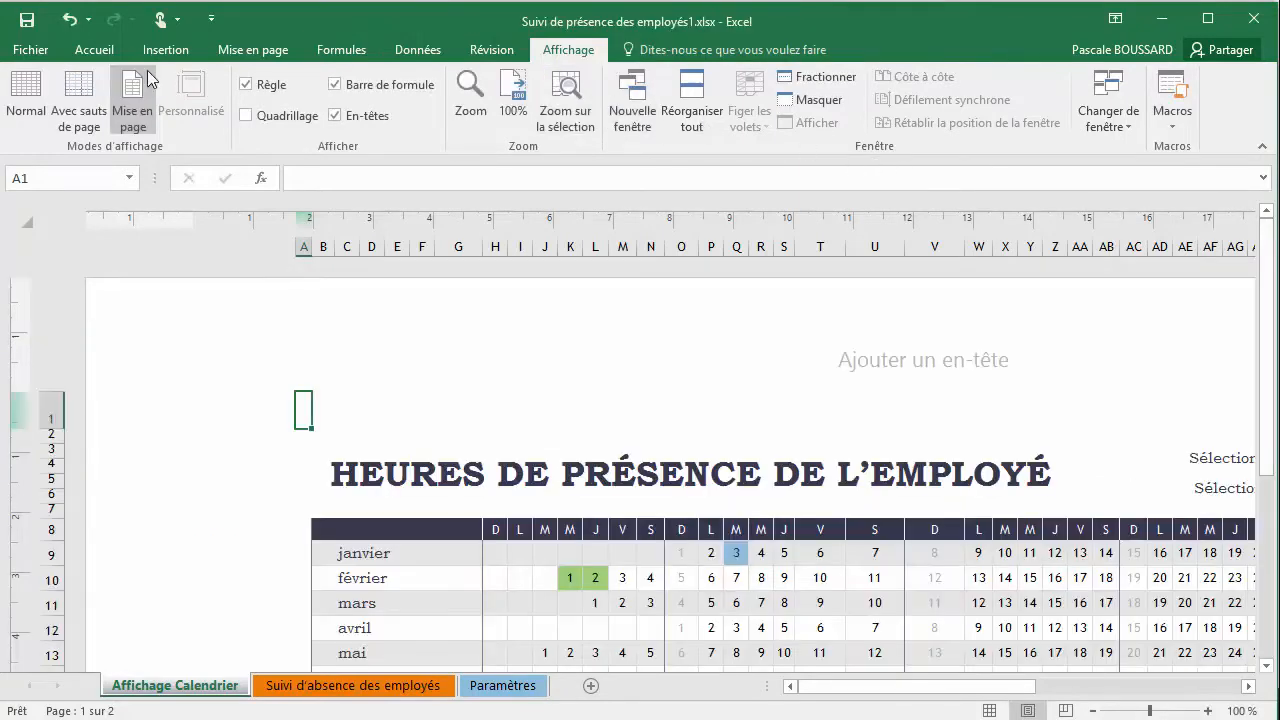
# Switch the calendar sheet to the Normal view and back to Mise en page, and enter its header sections again
pyautogui.click(29, 118)
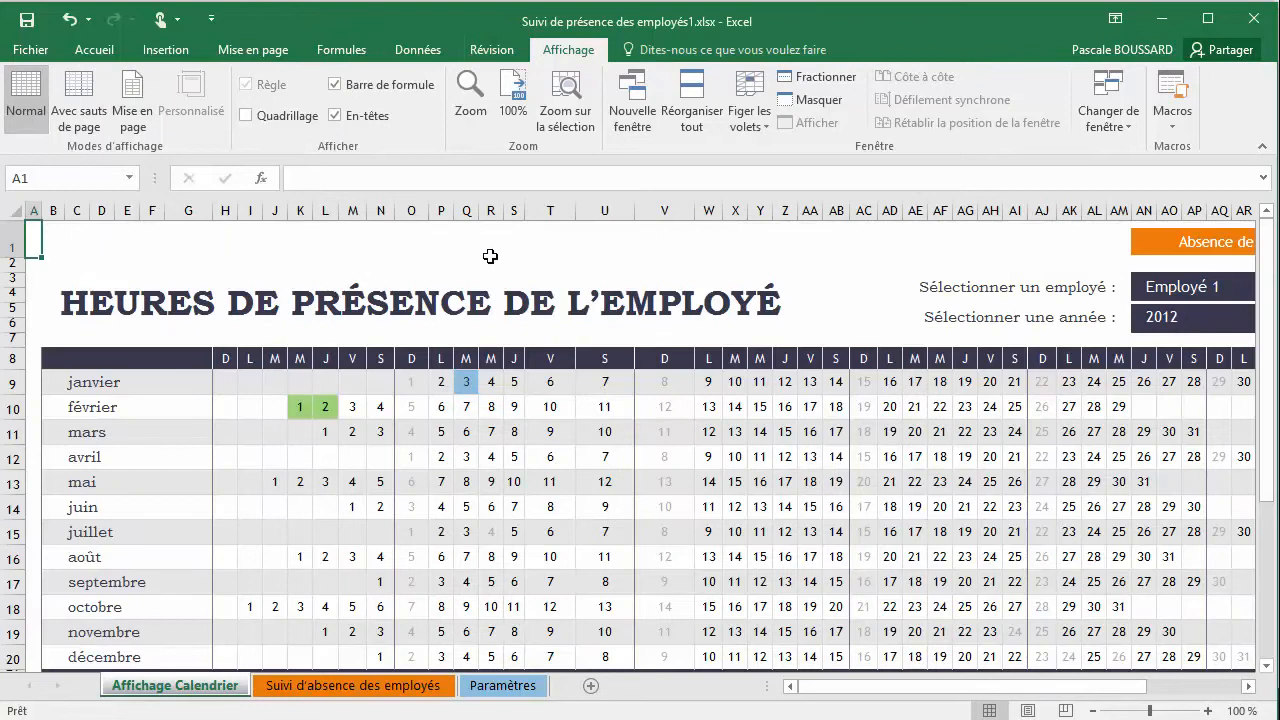
pyautogui.click(126, 120)
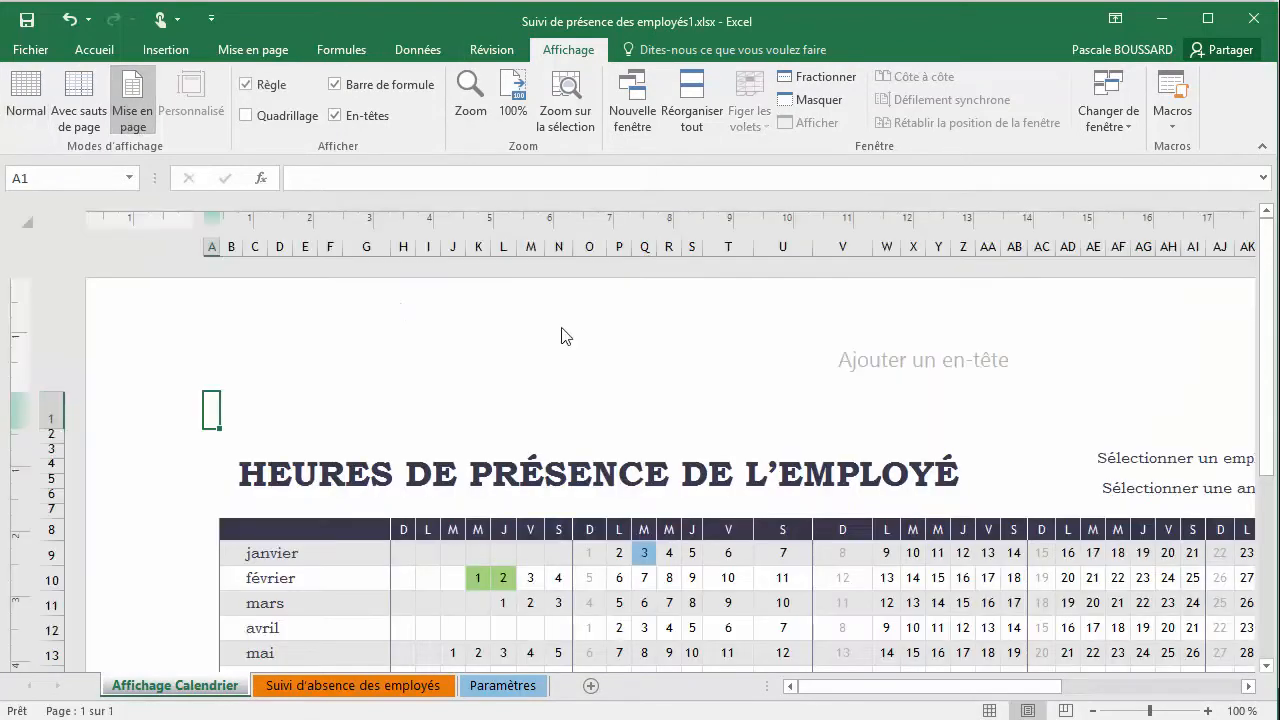
pyautogui.click(919, 357)
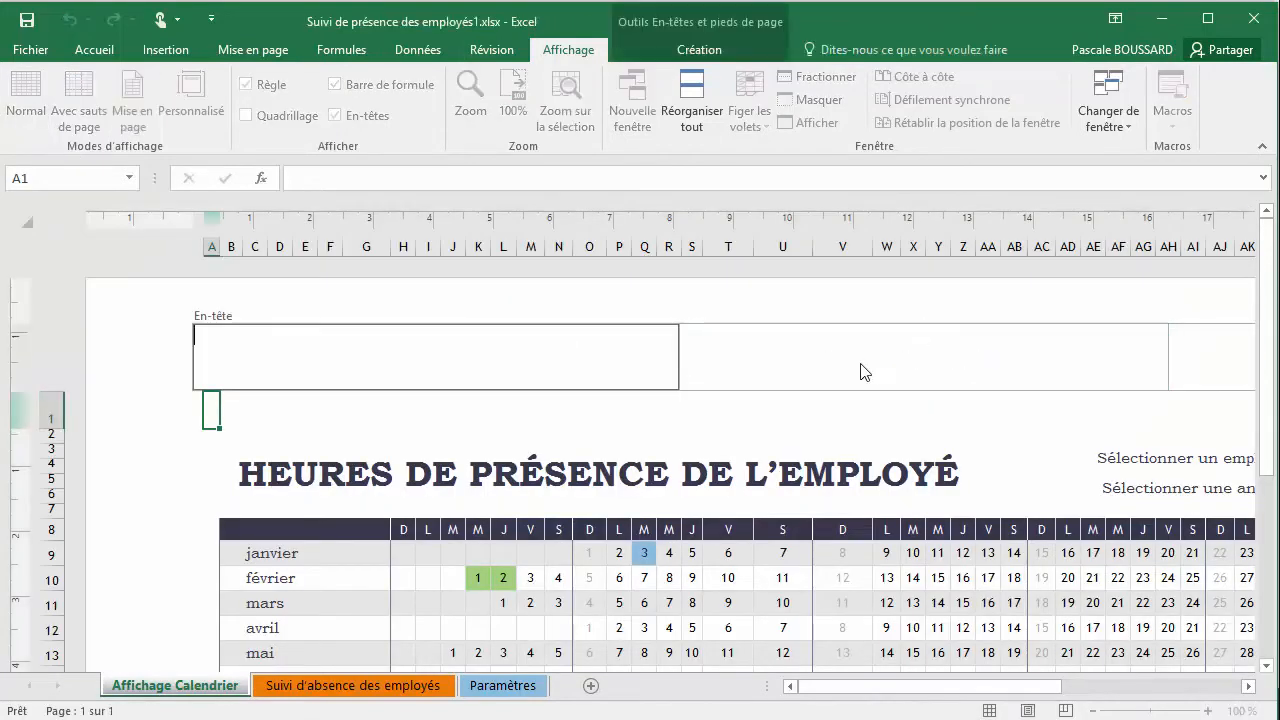
pyautogui.click(1205, 363)
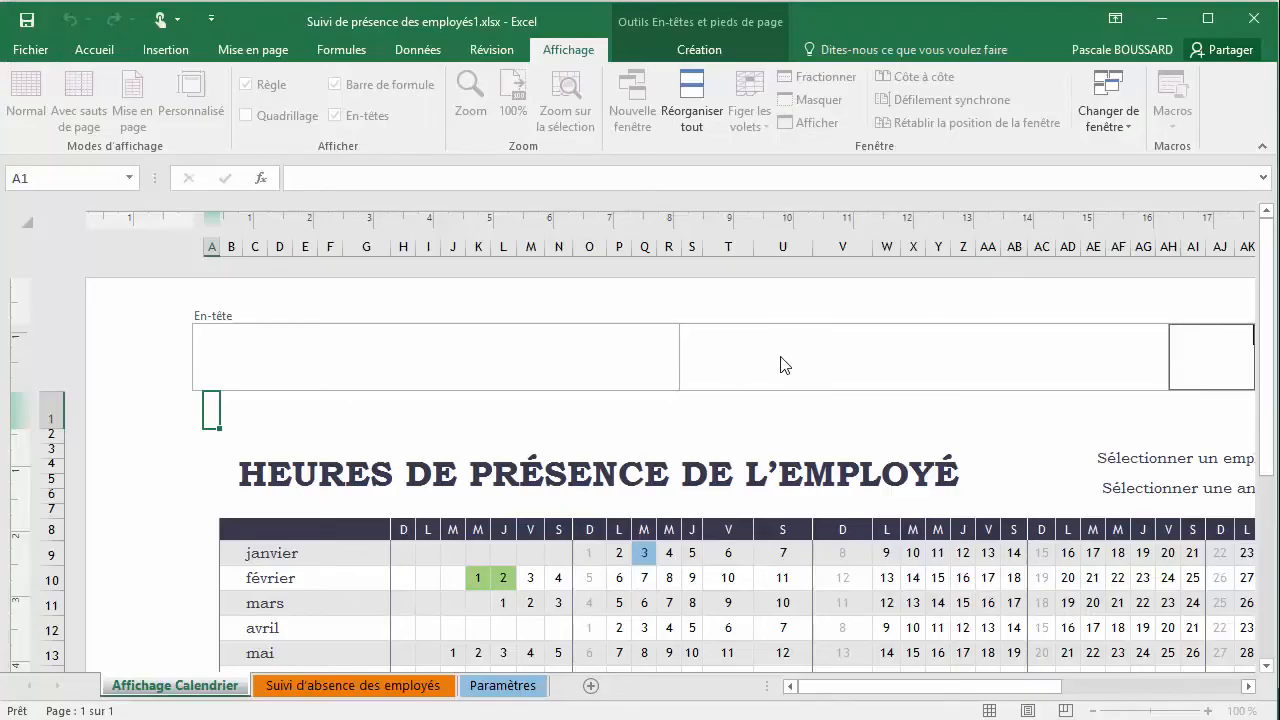
# Insert the file name in the centre header section and the current time in the left header section
pyautogui.click(783, 358)
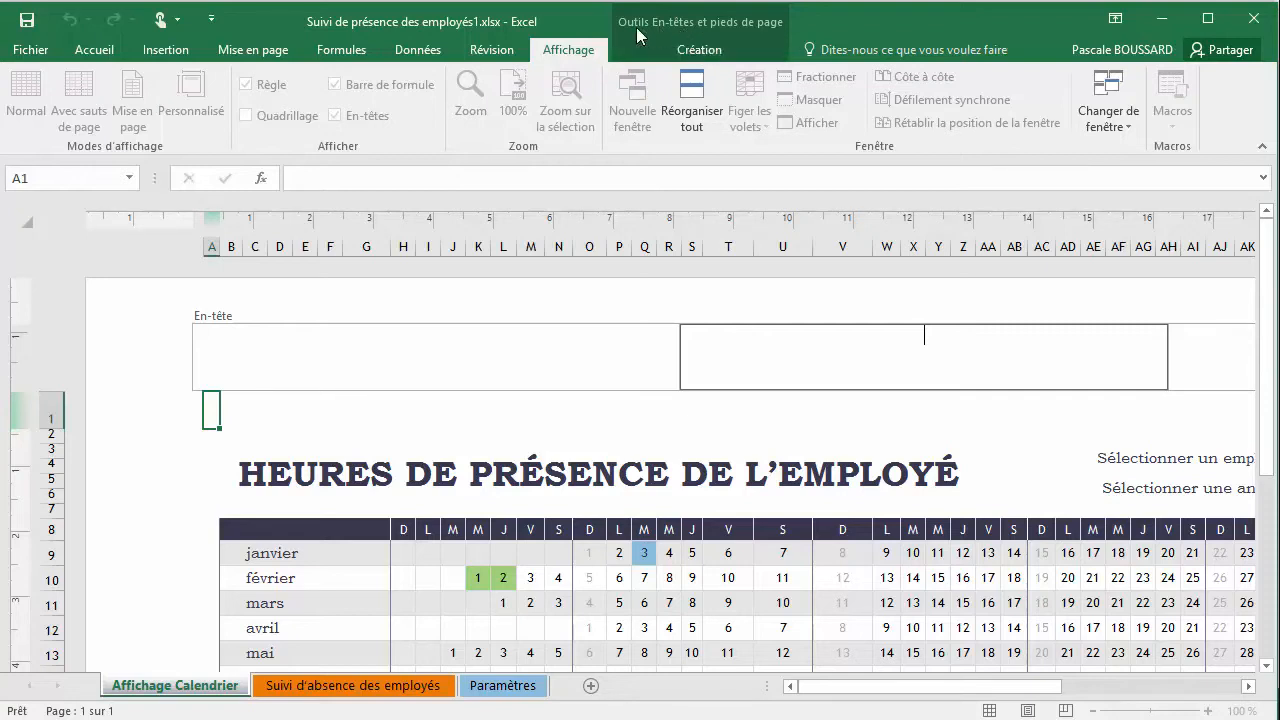
pyautogui.click(686, 58)
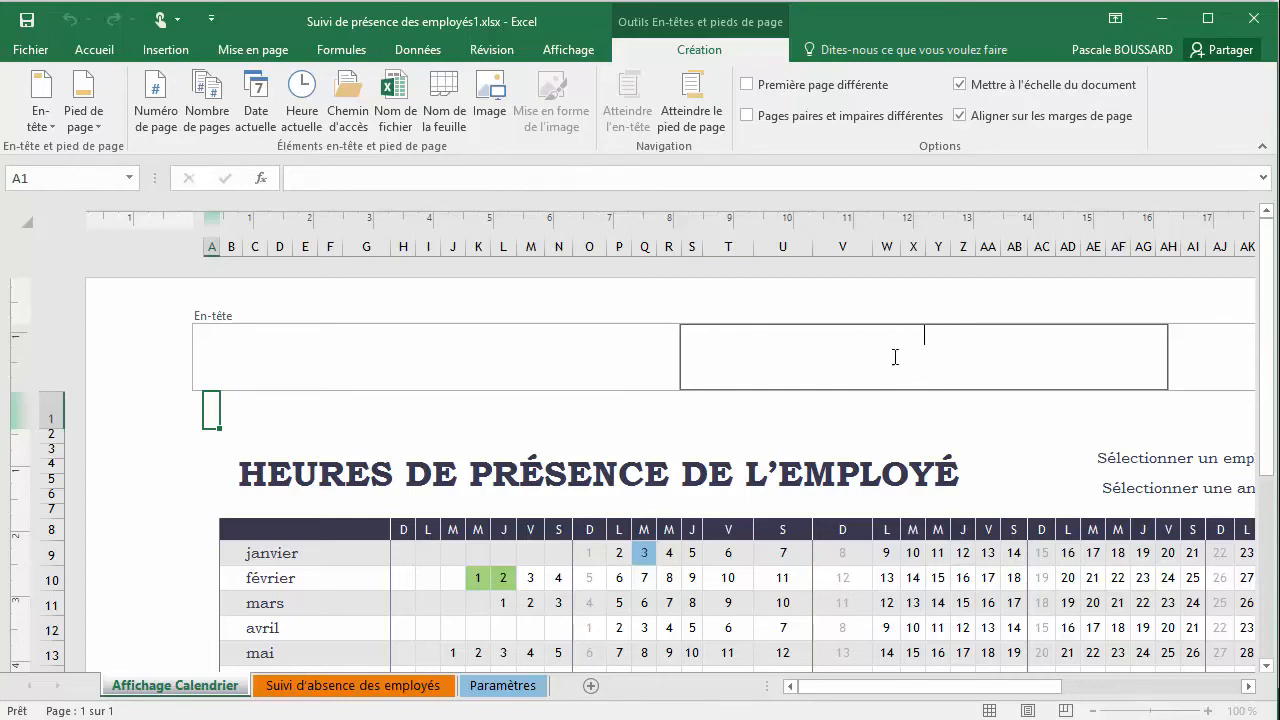
pyautogui.click(398, 114)
pyautogui.click(457, 356)
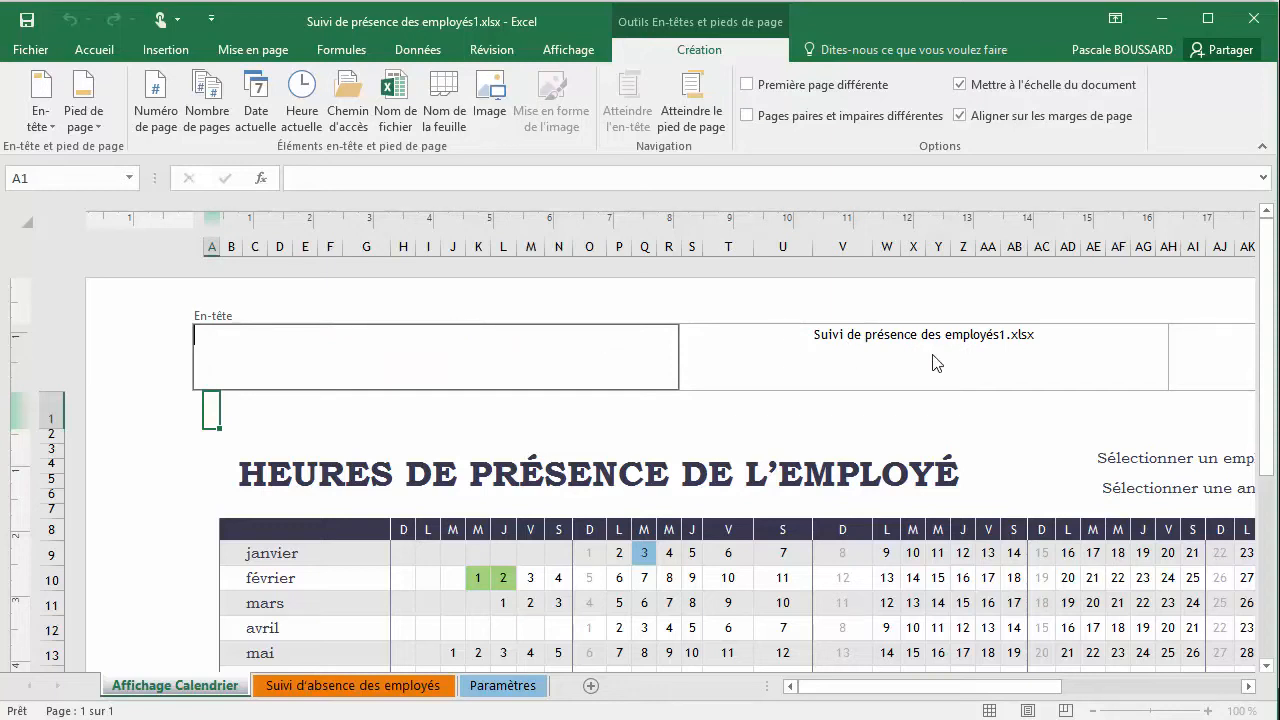
pyautogui.click(292, 118)
pyautogui.click(760, 349)
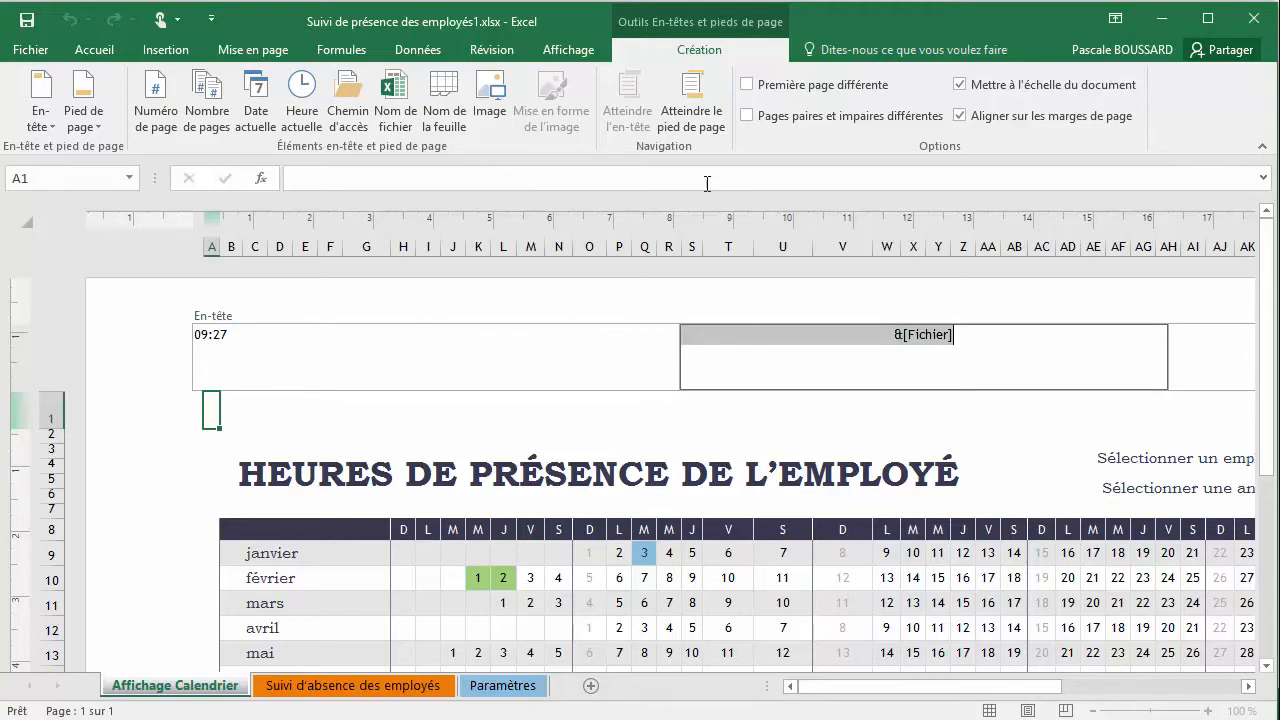
# Insert the page number in the centre footer section and the current date in the left footer section
pyautogui.click(702, 124)
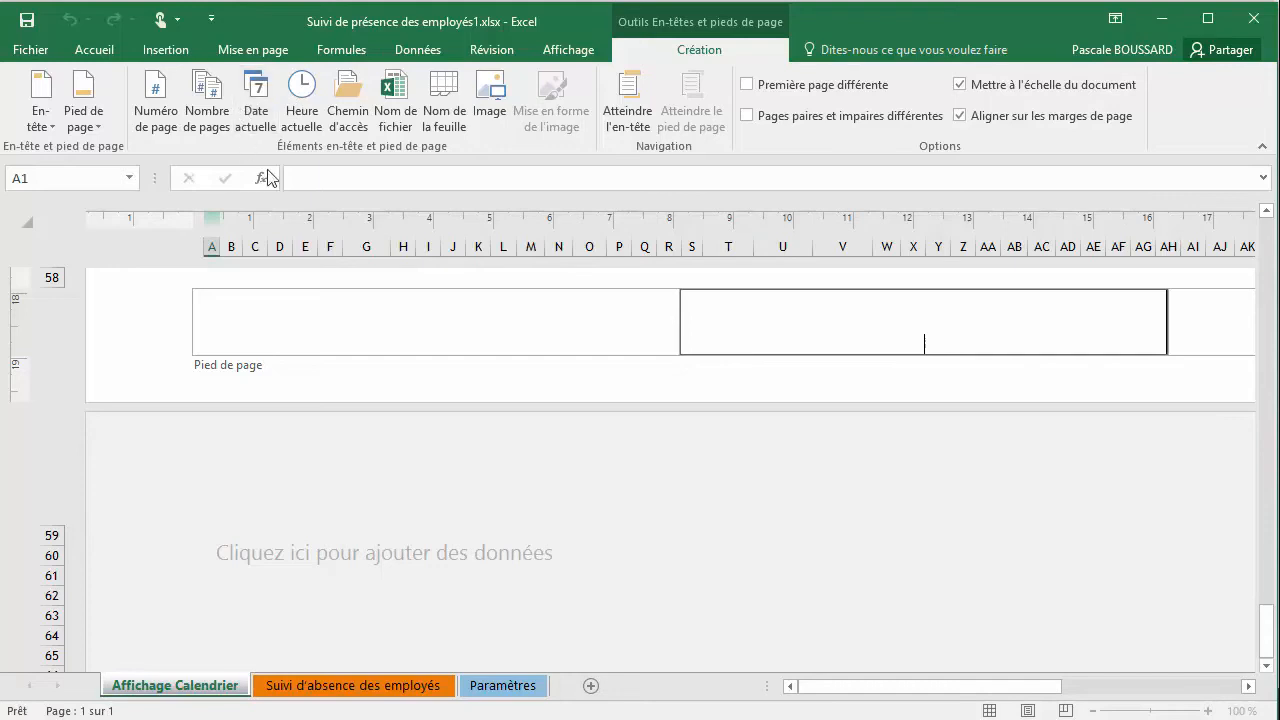
pyautogui.click(156, 122)
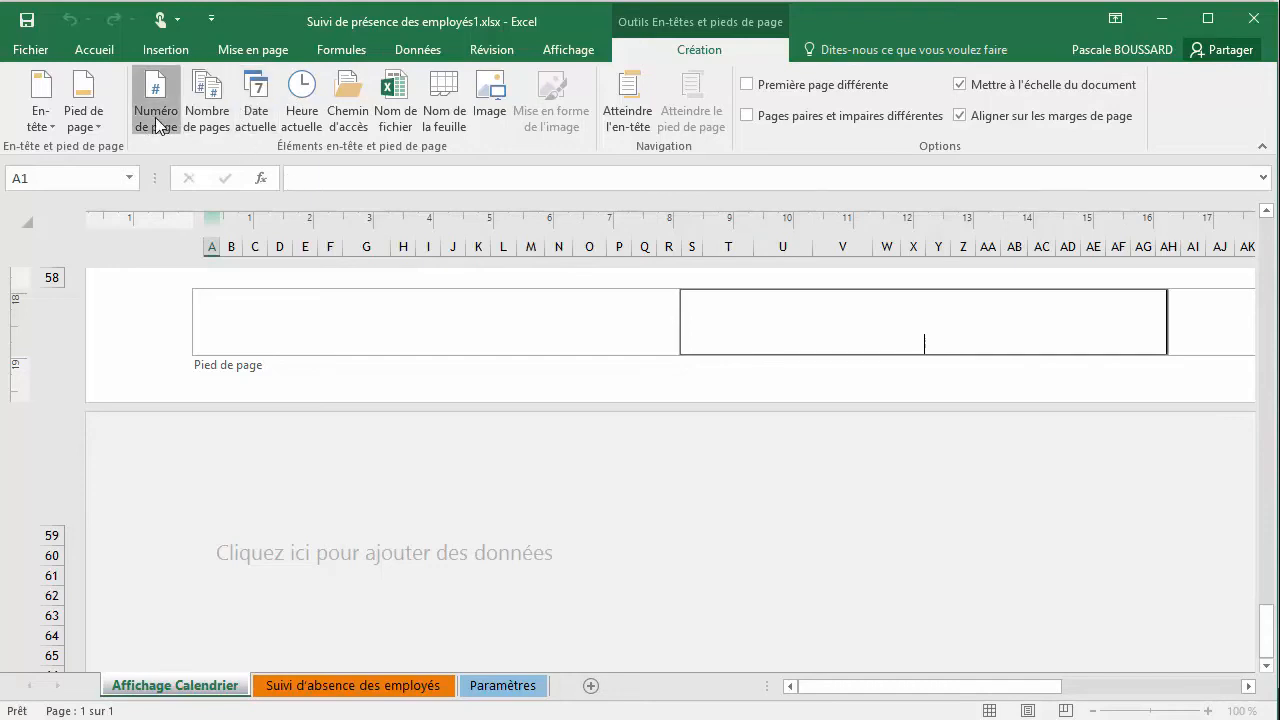
pyautogui.click(444, 321)
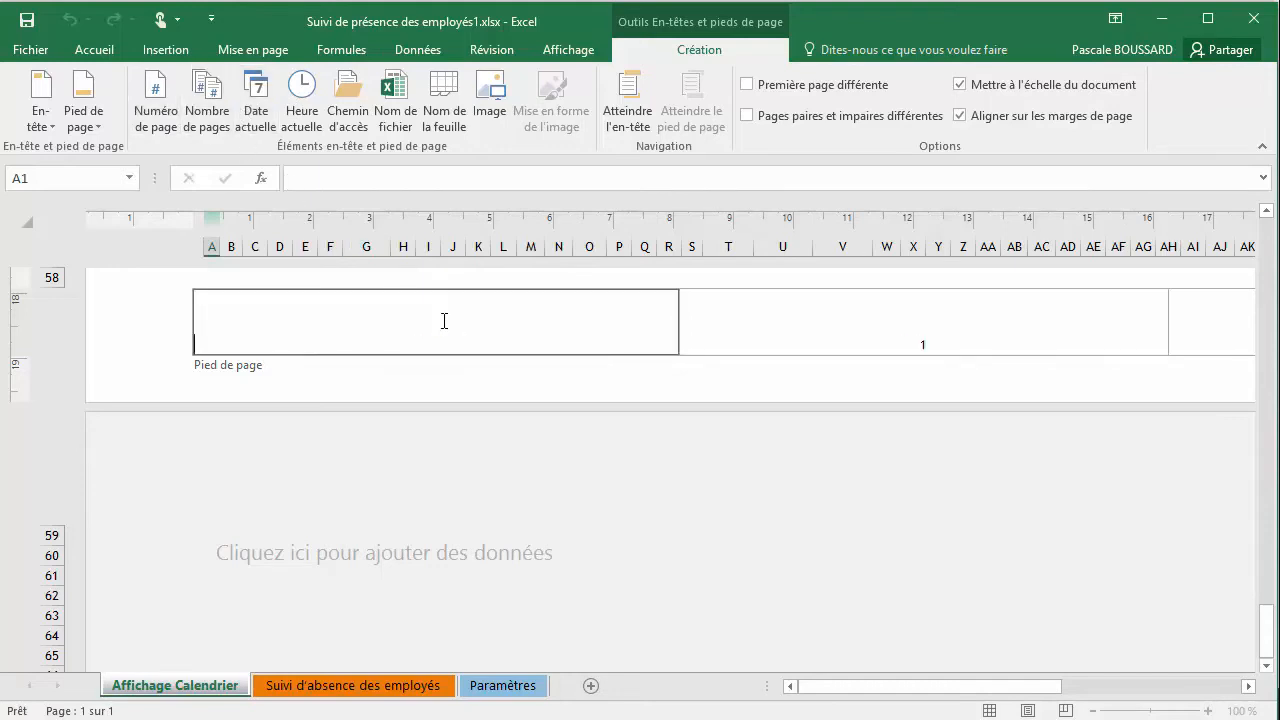
pyautogui.click(256, 118)
pyautogui.click(1200, 322)
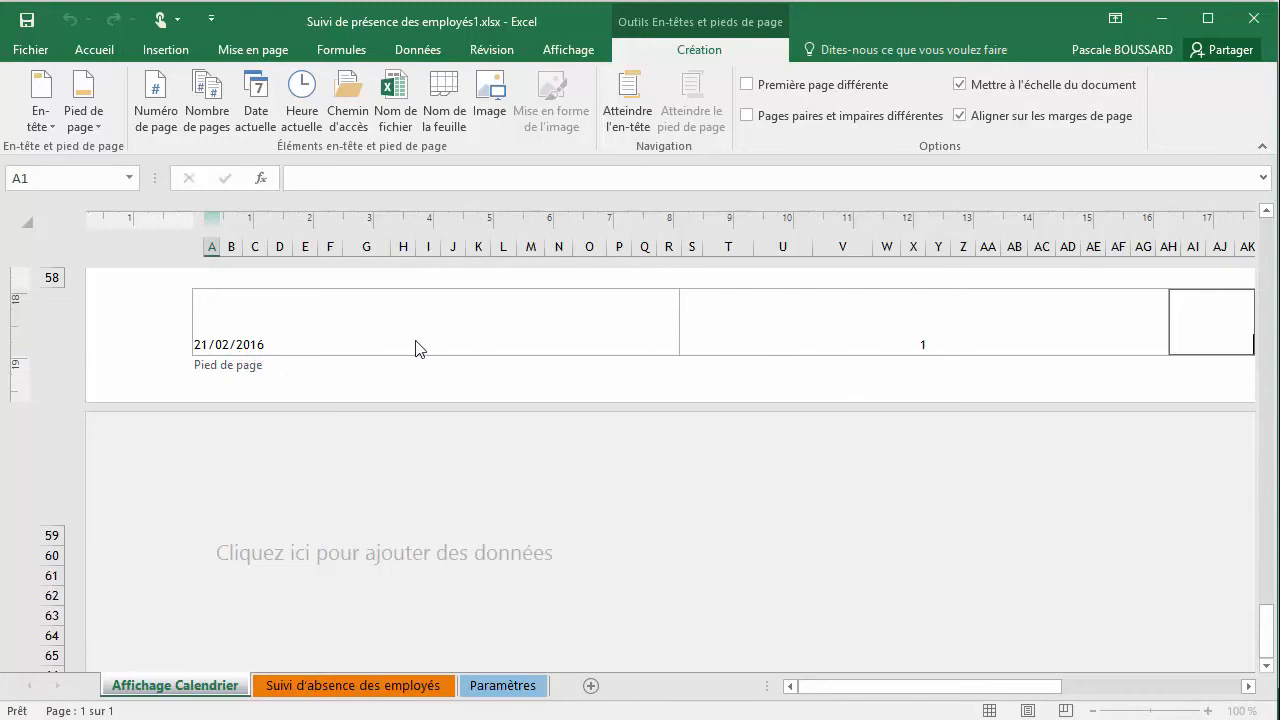
# Return to the header and replace the time in its left section with the text "Fichier des heures de présence"
pyautogui.click(620, 135)
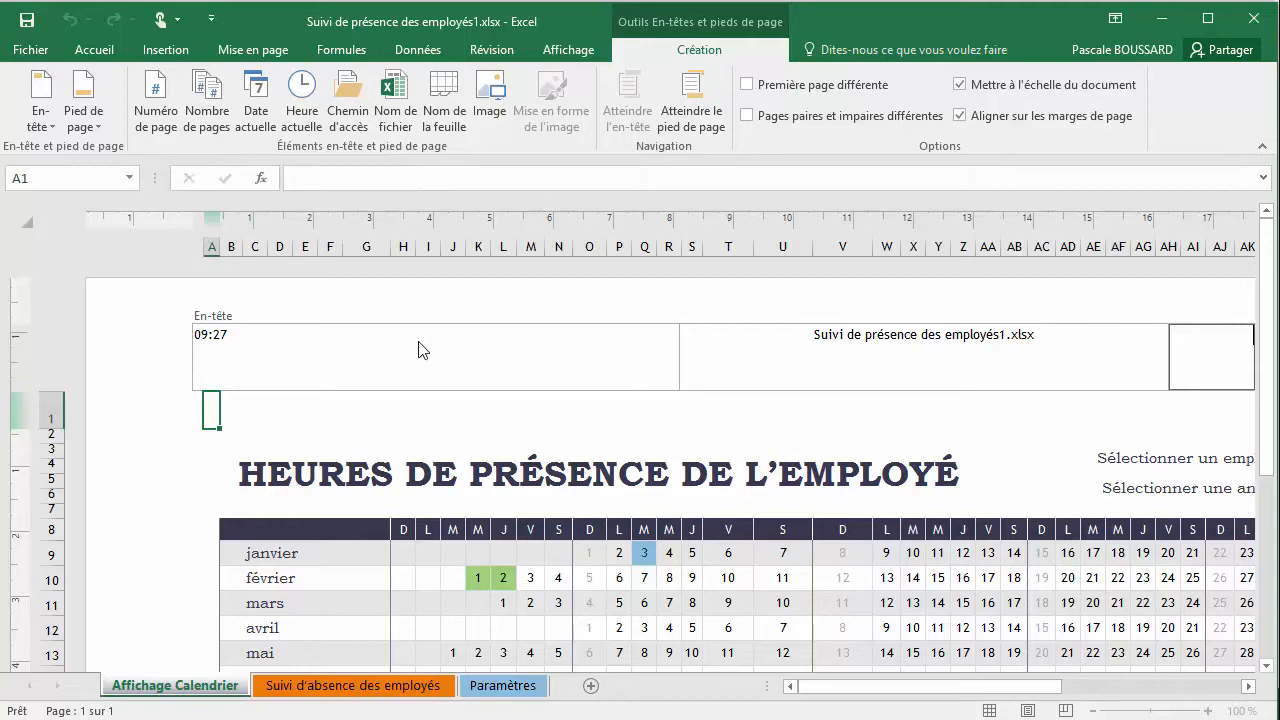
pyautogui.click(246, 335)
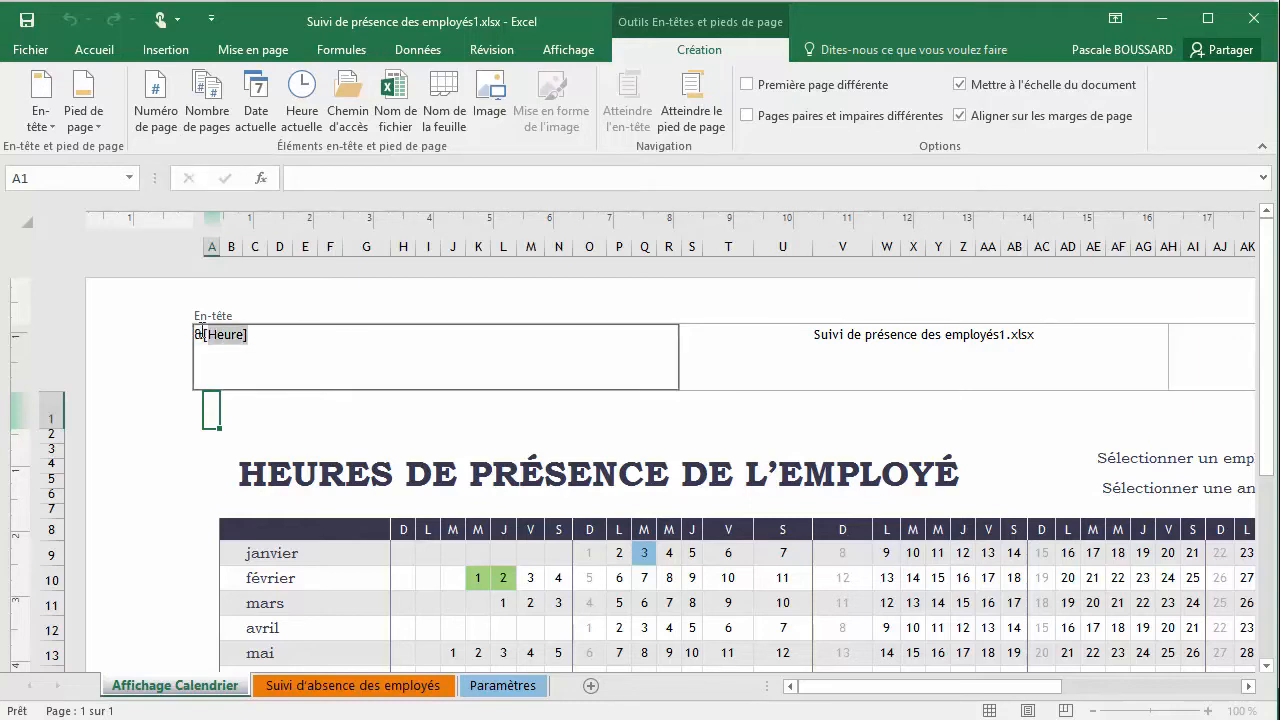
pyautogui.write('Fichier')
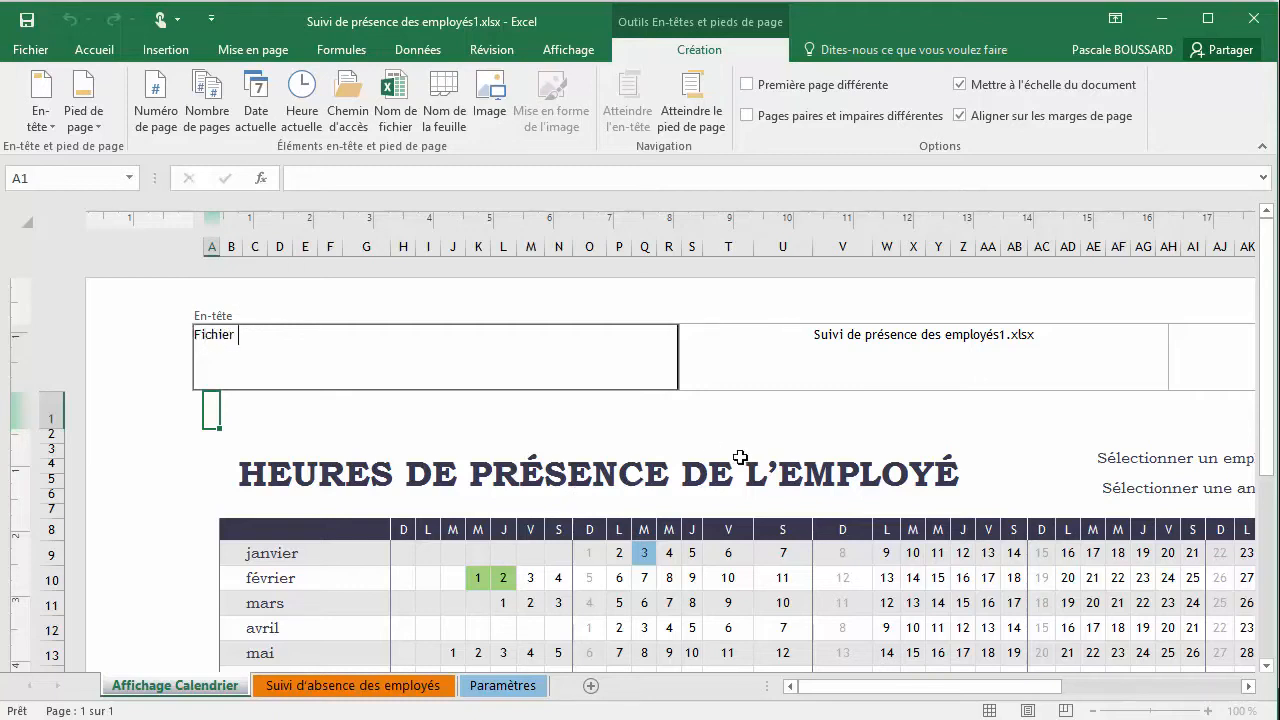
pyautogui.write(' des haures de')
pyautogui.press('BackSpace')
pyautogui.press('BackSpace')
pyautogui.write('ésence')
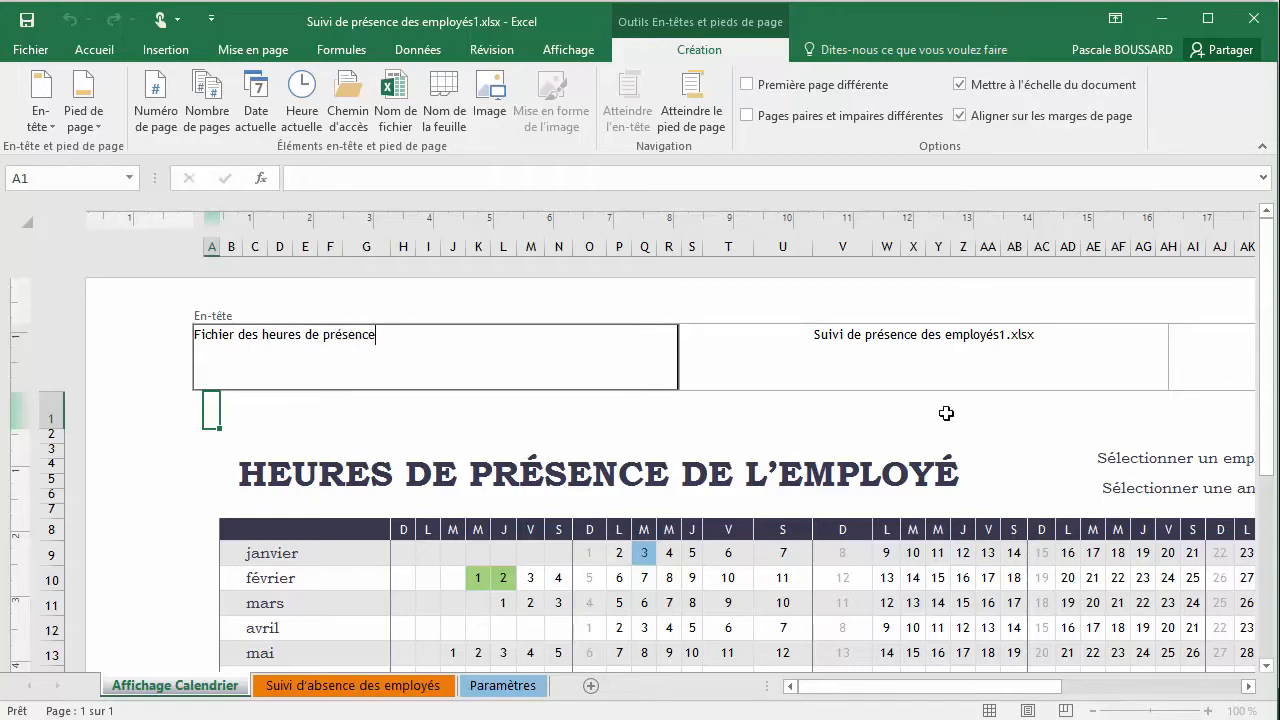
# Replace the file name in the centre header section with the current date followed by the current time
pyautogui.click(808, 338)
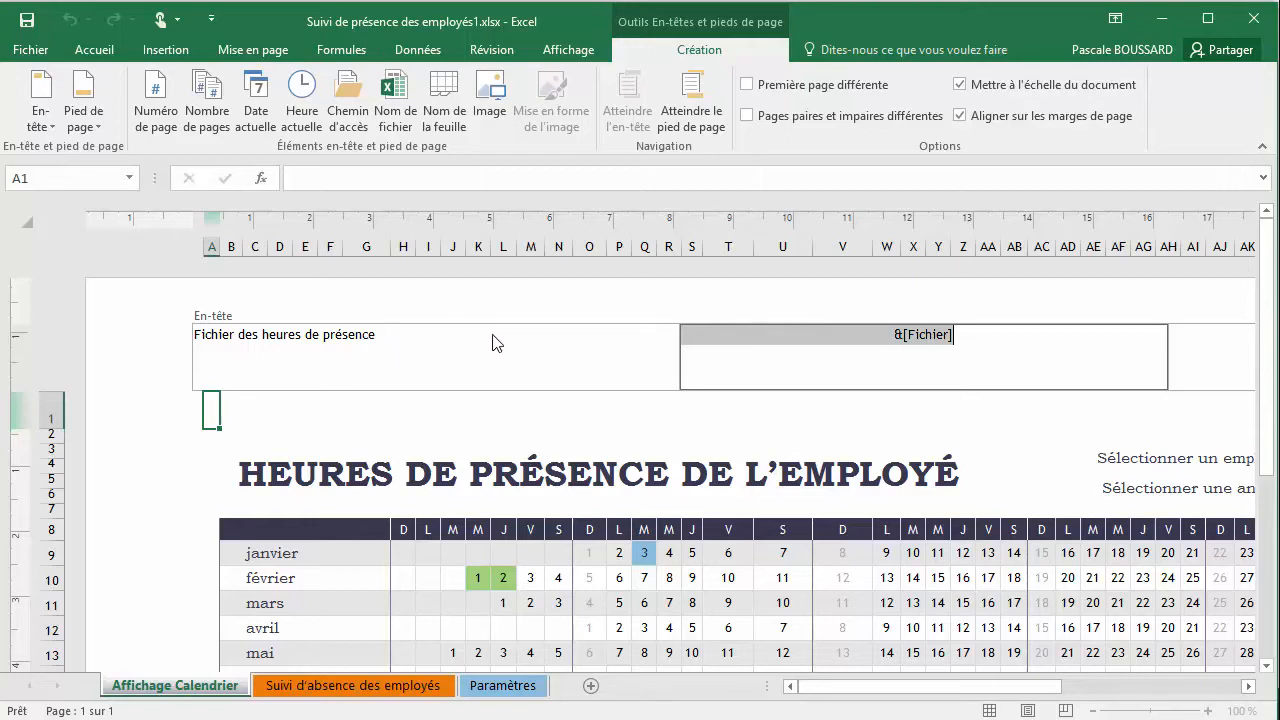
pyautogui.moveTo(984, 336); pyautogui.dragTo(885, 336)
pyautogui.click(258, 92)
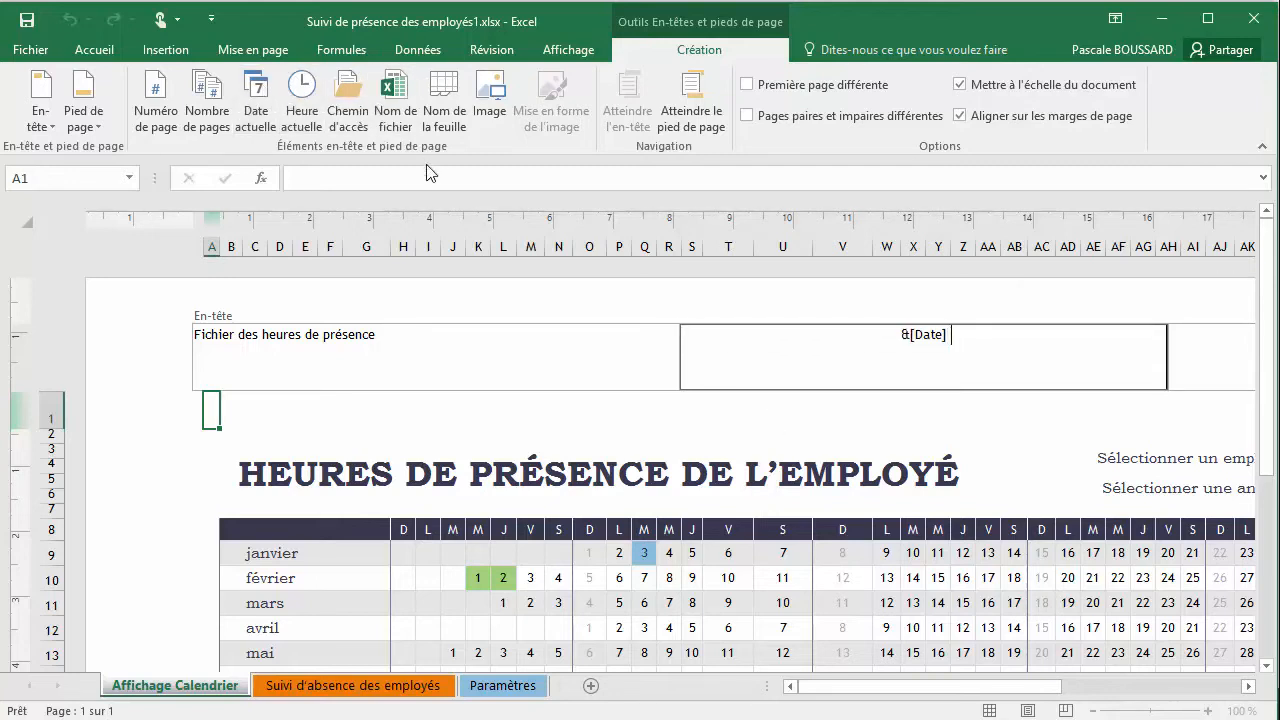
pyautogui.click(306, 125)
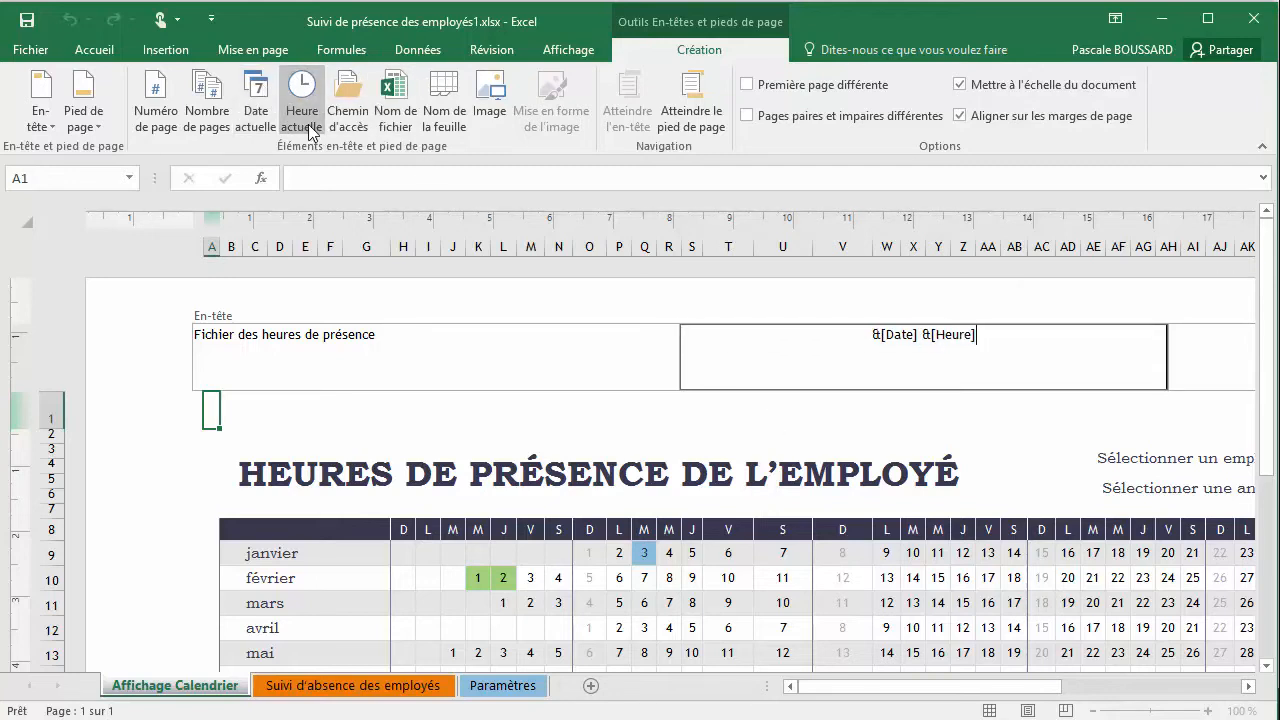
pyautogui.click(549, 369)
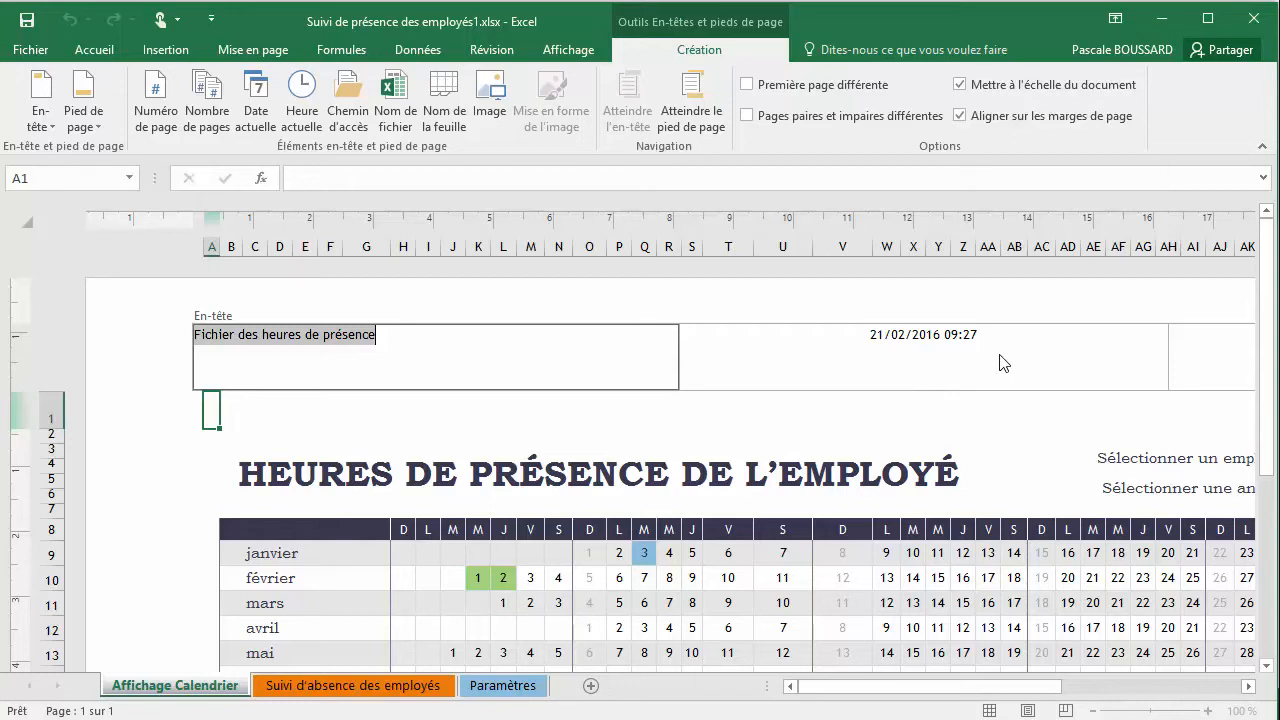
# Fill the right header section with "Page : " followed by the page number, a slash and the number of pages
pyautogui.click(1204, 362)
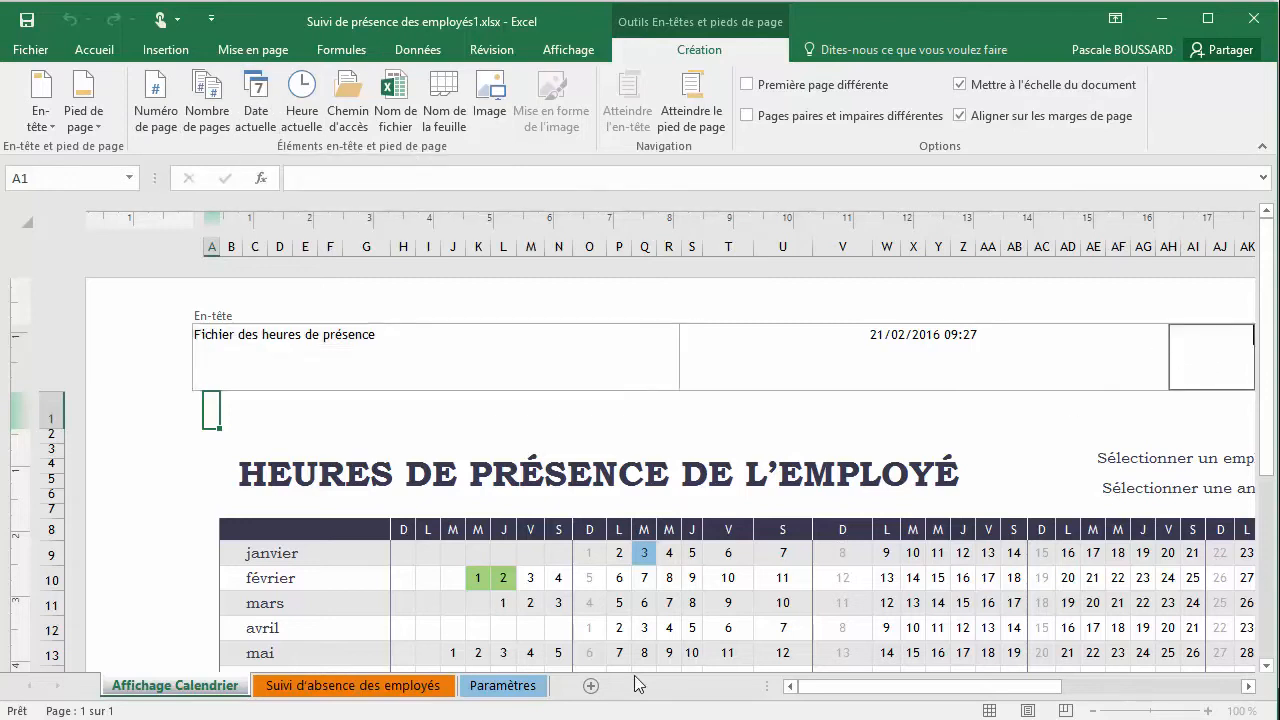
pyautogui.moveTo(849, 687); pyautogui.dragTo(950, 689)
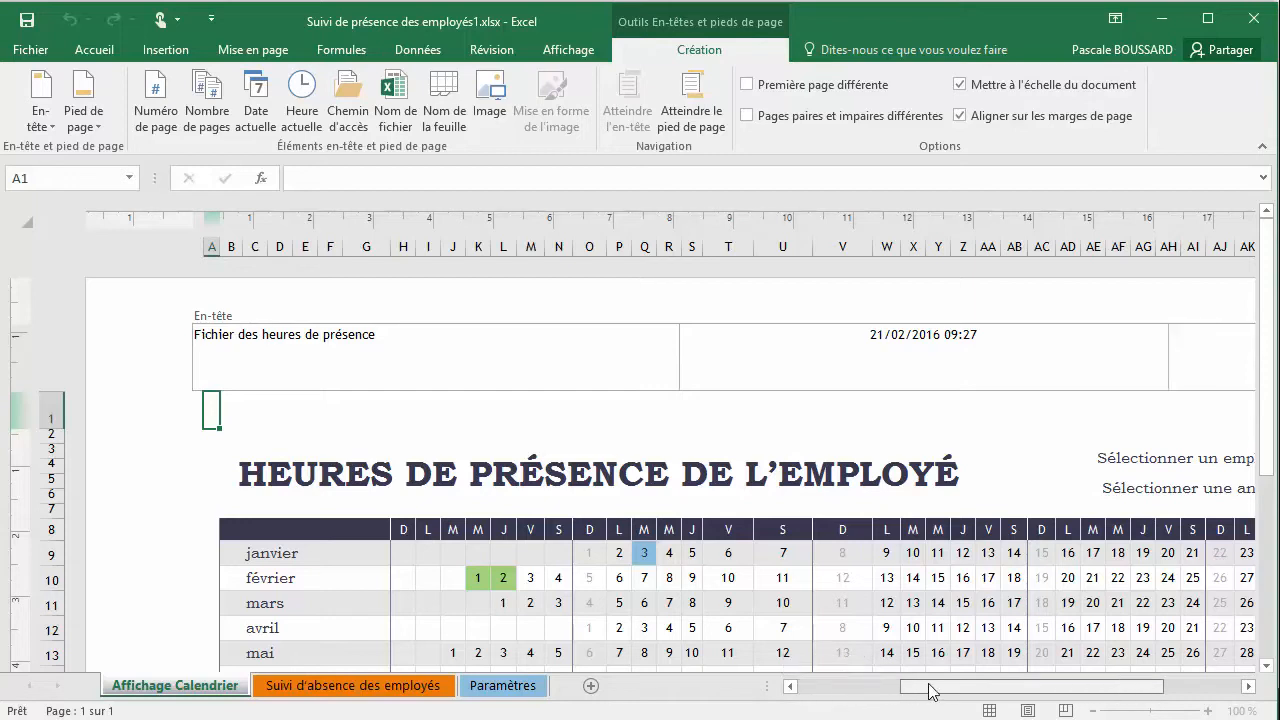
pyautogui.write('Page :')
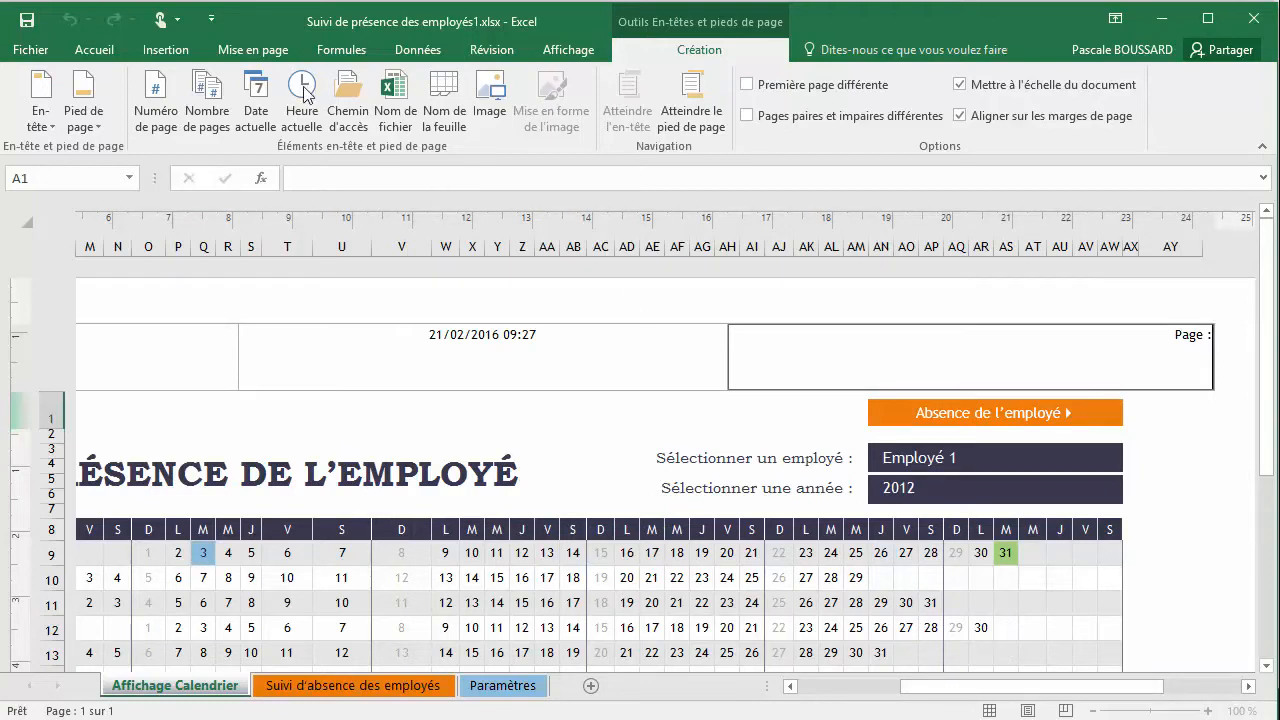
pyautogui.click(142, 100)
pyautogui.write('/')
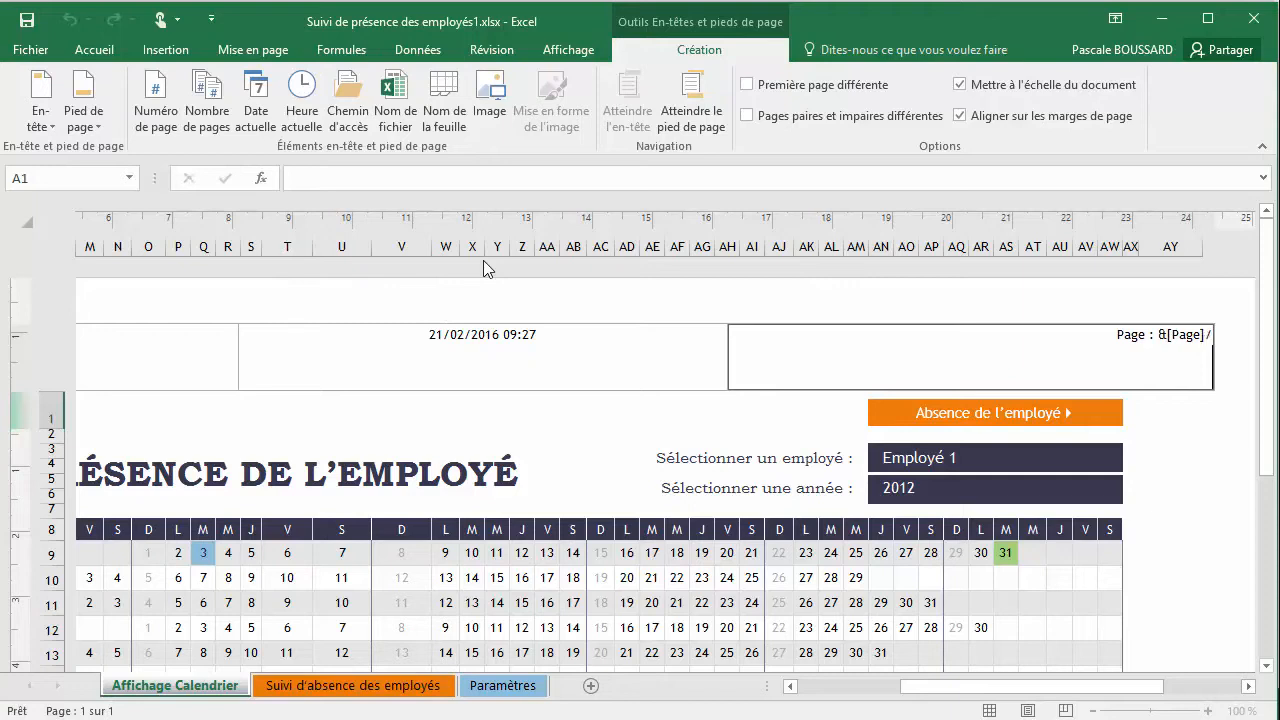
pyautogui.click(207, 100)
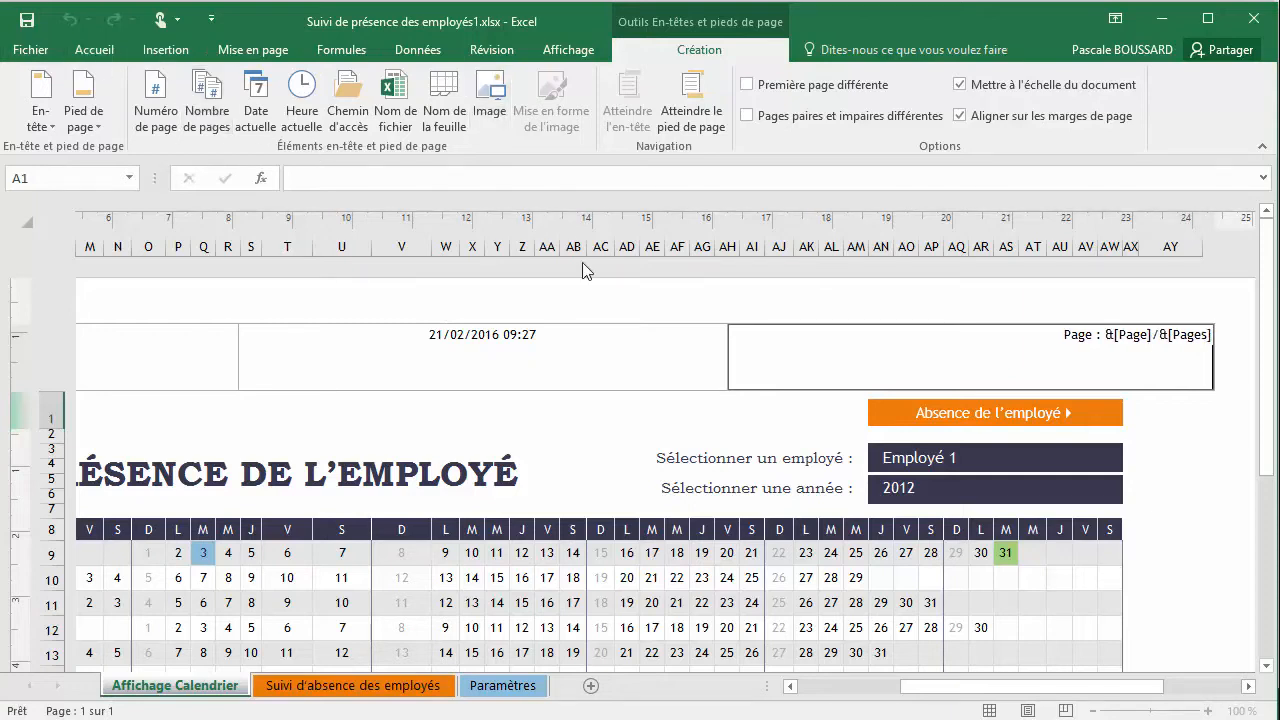
pyautogui.click(640, 363)
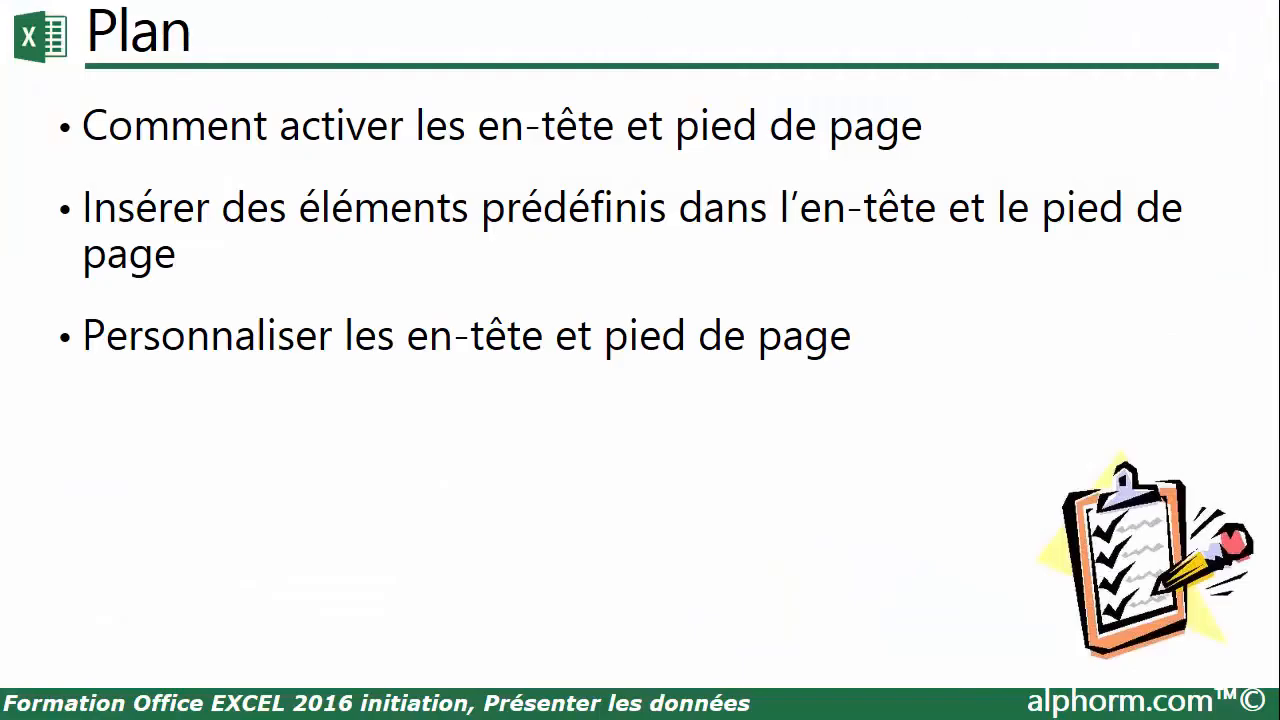
pyautogui.click(956, 435)
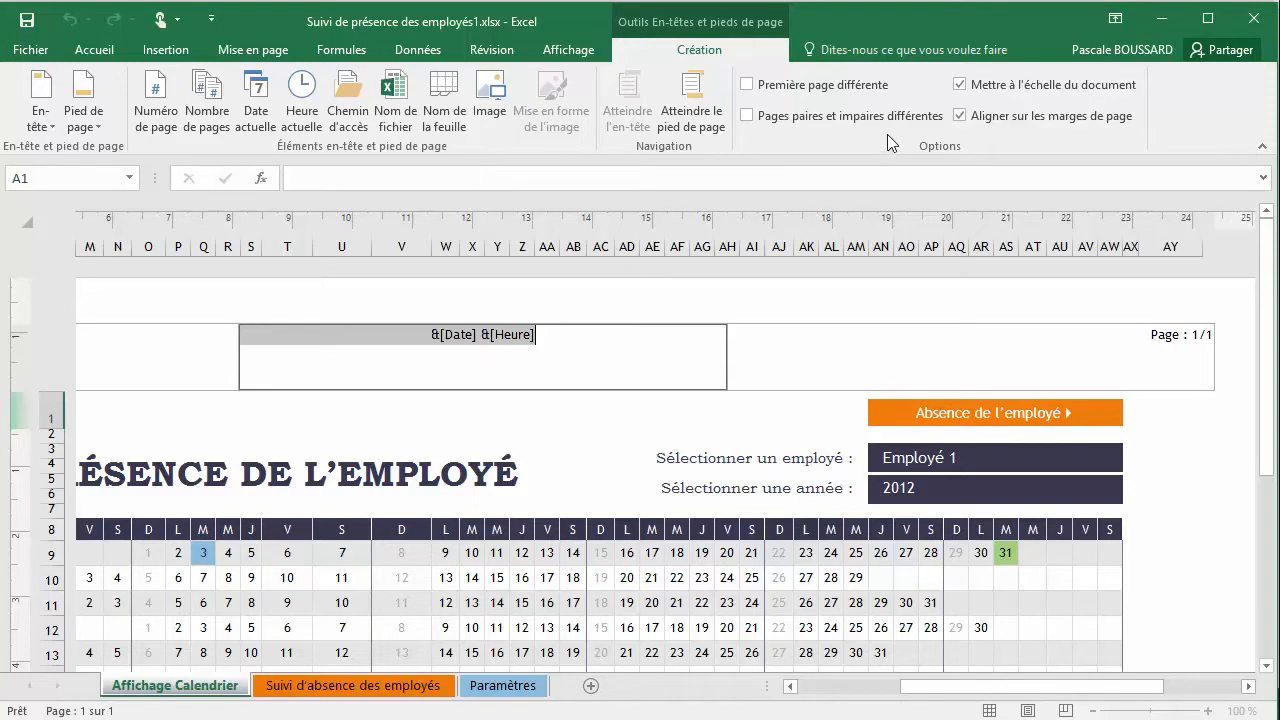
# Switch the header options Mettre à l'échelle du document and Aligner sur les marges de page each off and back on
pyautogui.click(963, 89)
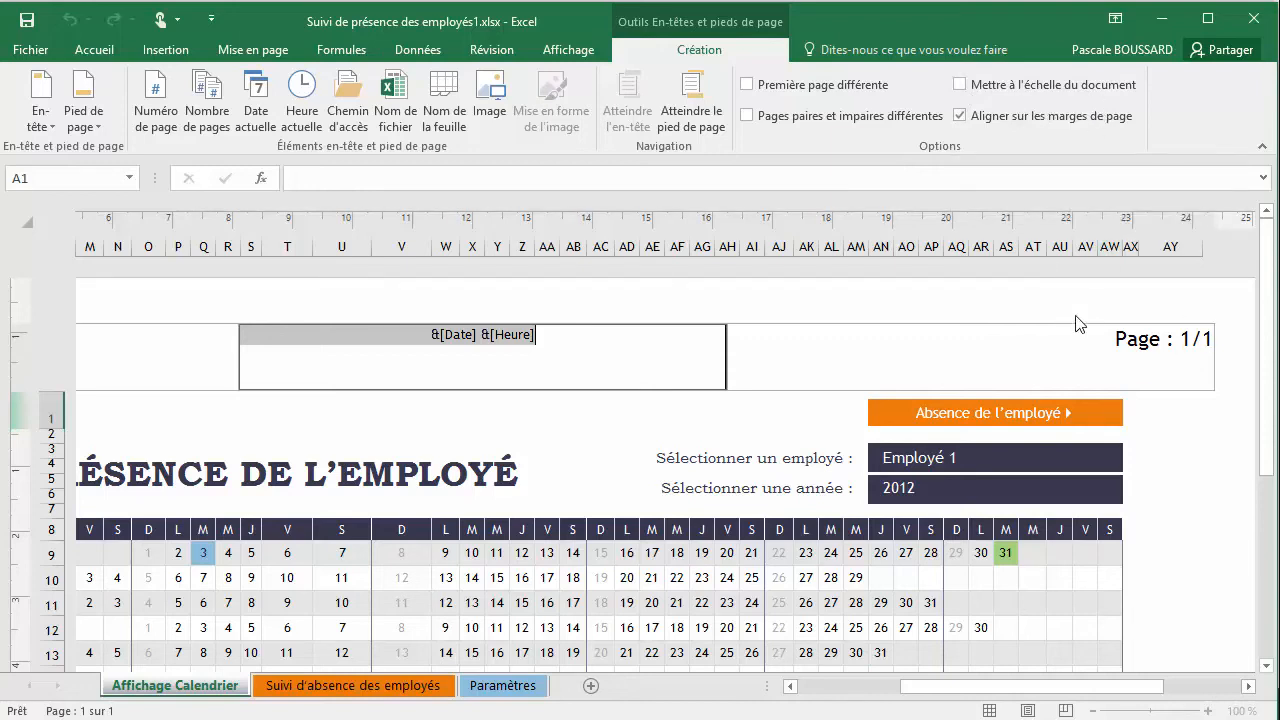
pyautogui.click(959, 85)
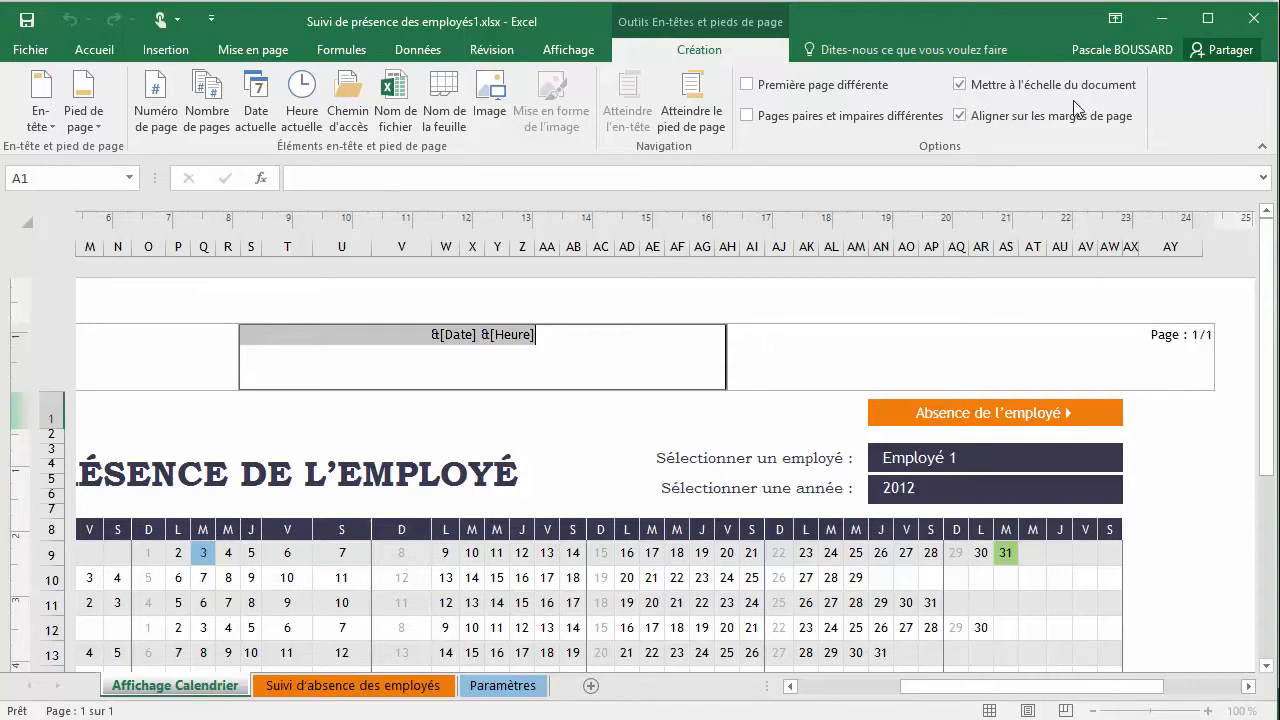
pyautogui.click(962, 117)
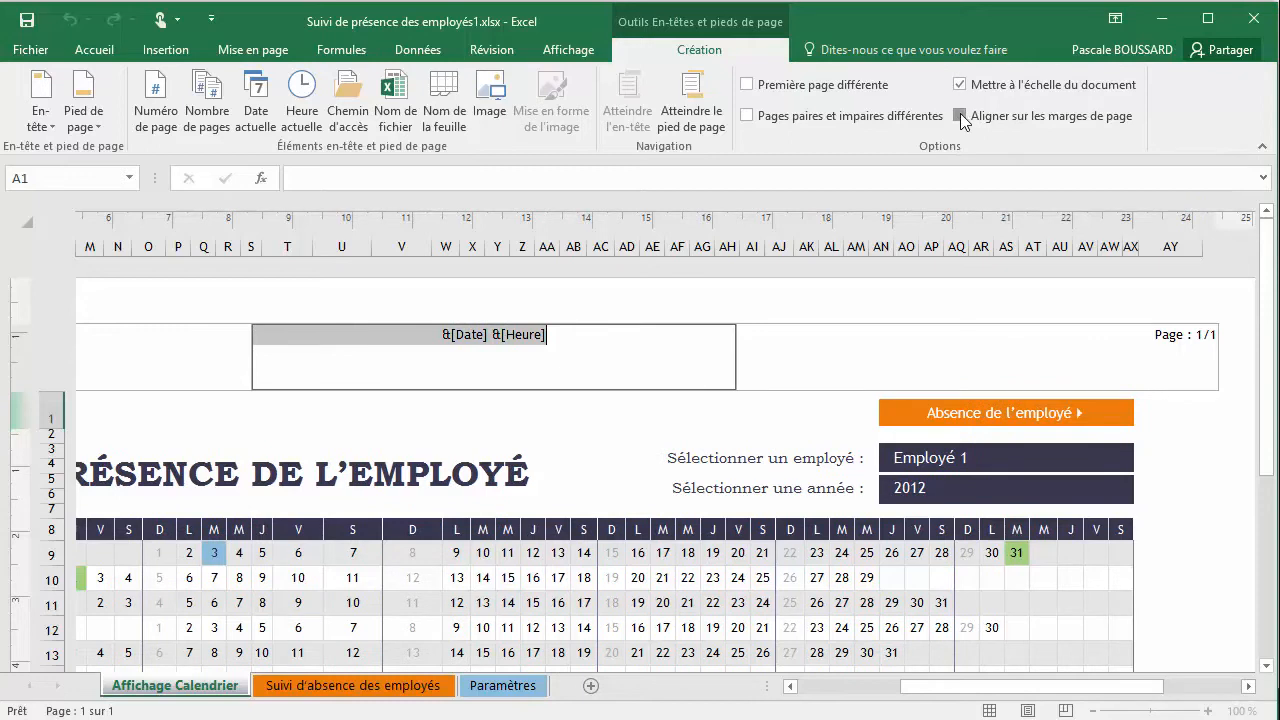
pyautogui.click(962, 117)
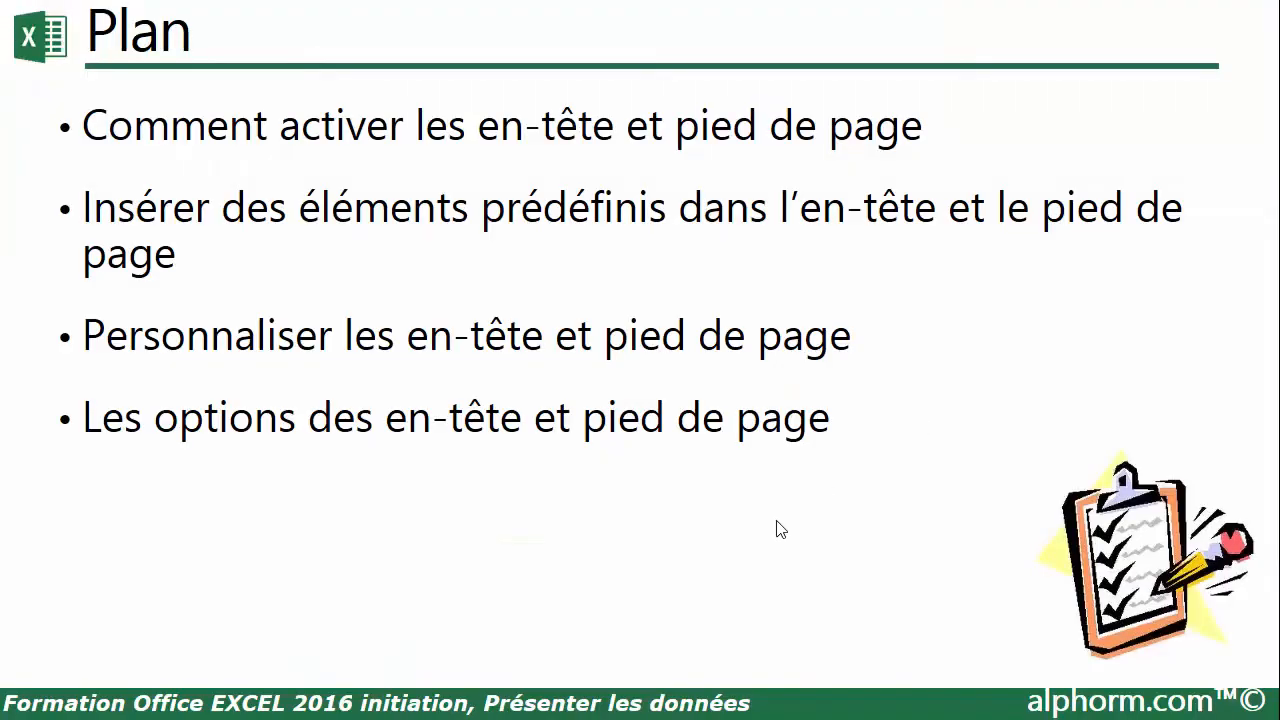
pyautogui.click(777, 521)
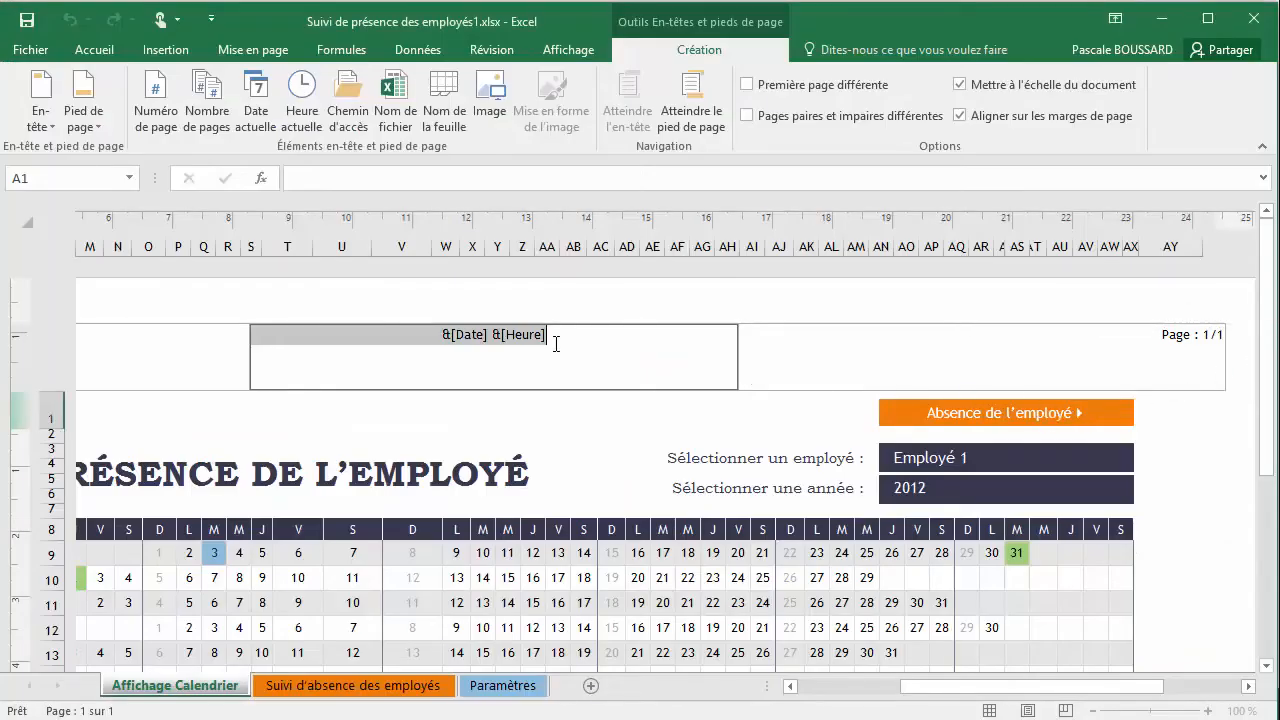
# Delete the date and time from the centre header section and the page numbering from the right header section
pyautogui.moveTo(555, 338); pyautogui.dragTo(332, 337)
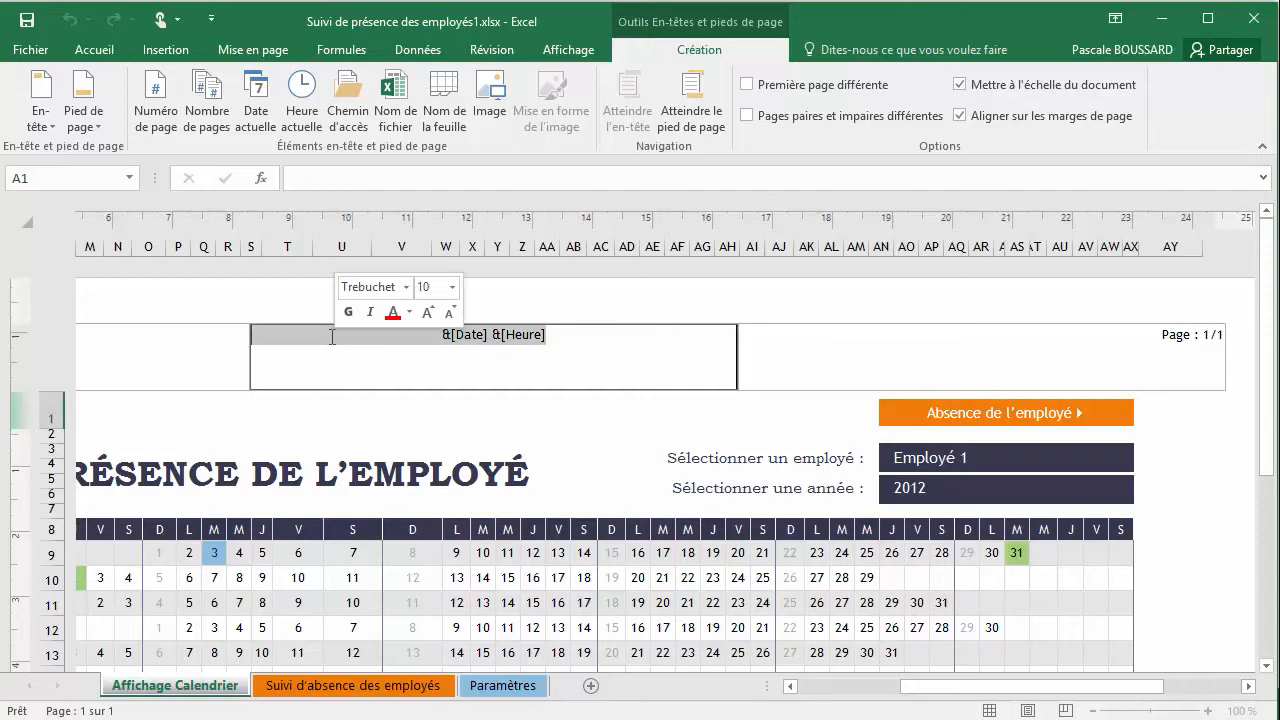
pyautogui.press('Delete')
pyautogui.click(1145, 334)
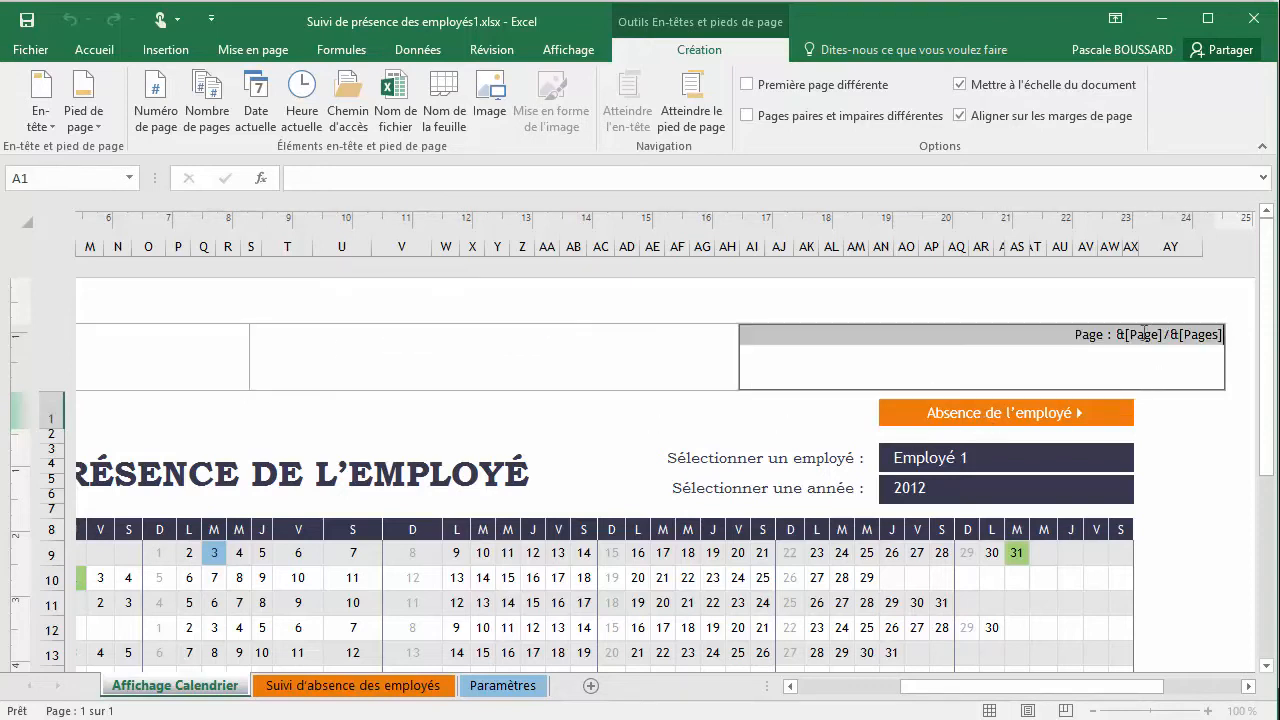
pyautogui.moveTo(1072, 337); pyautogui.dragTo(1224, 343)
pyautogui.press('Delete')
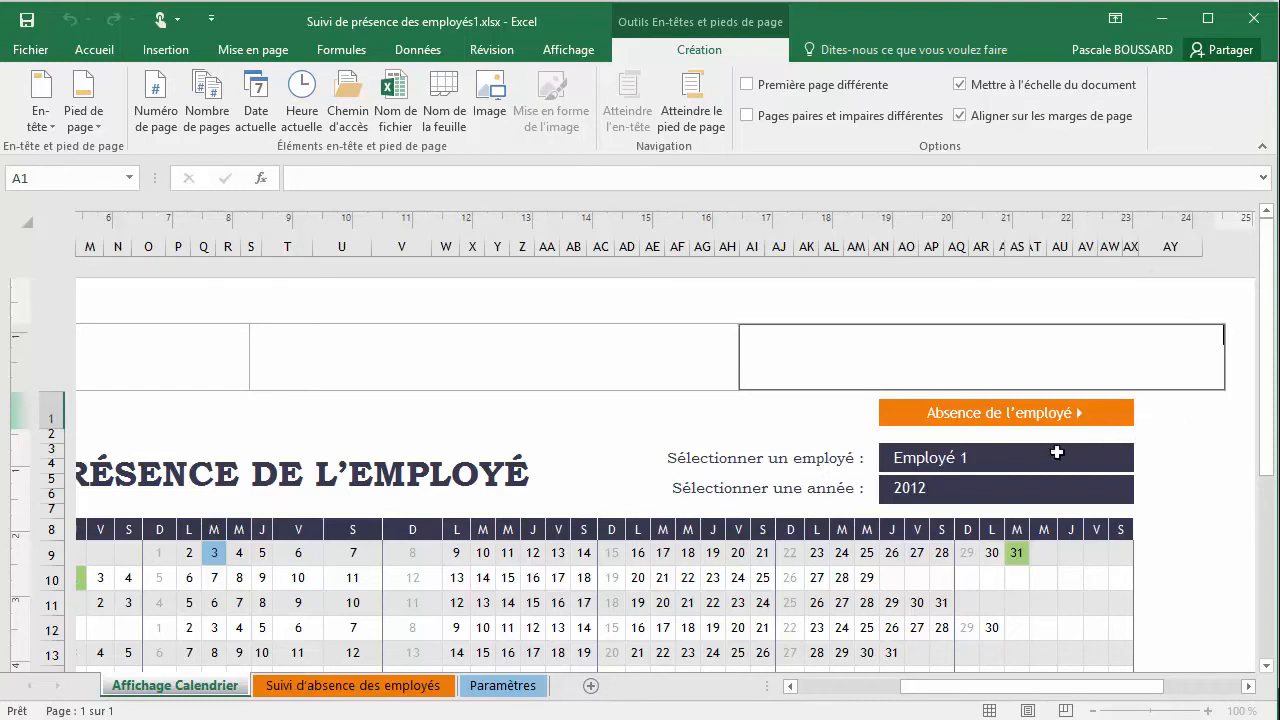
# Remove the remaining header text of the calendar page by applying the predefined header (aucun)
pyautogui.moveTo(905, 694); pyautogui.dragTo(775, 688)
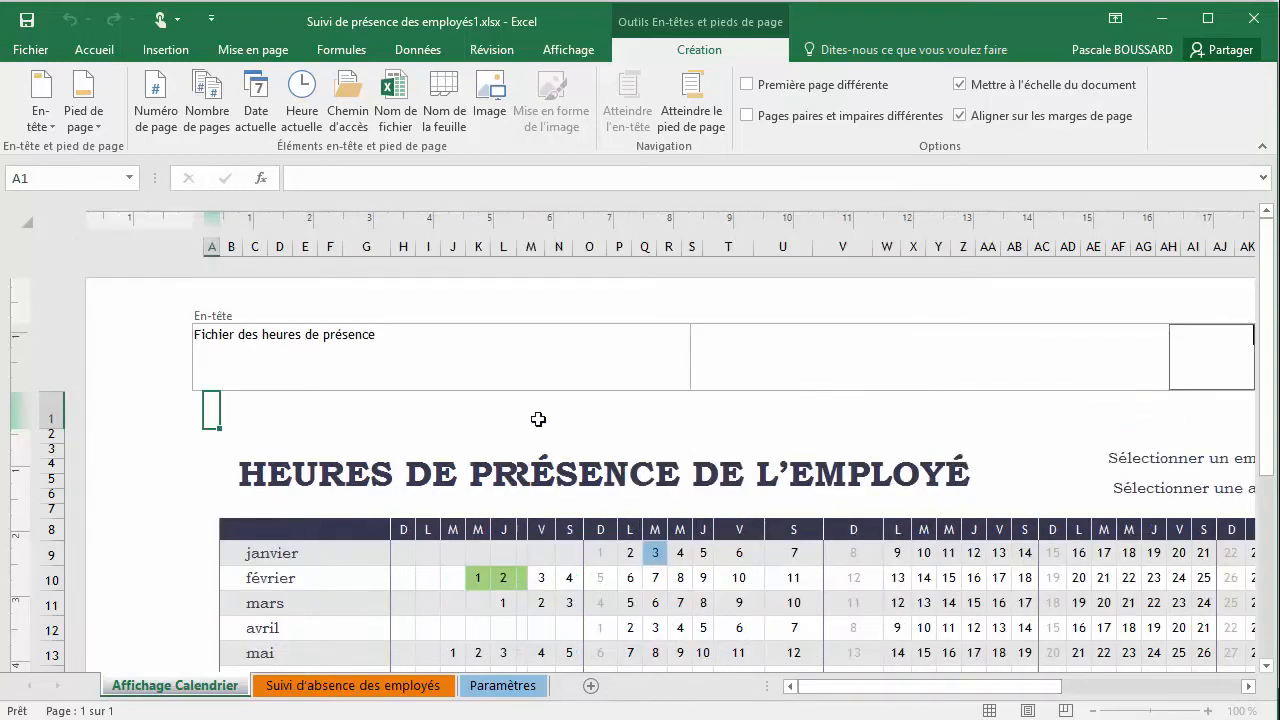
pyautogui.click(393, 345)
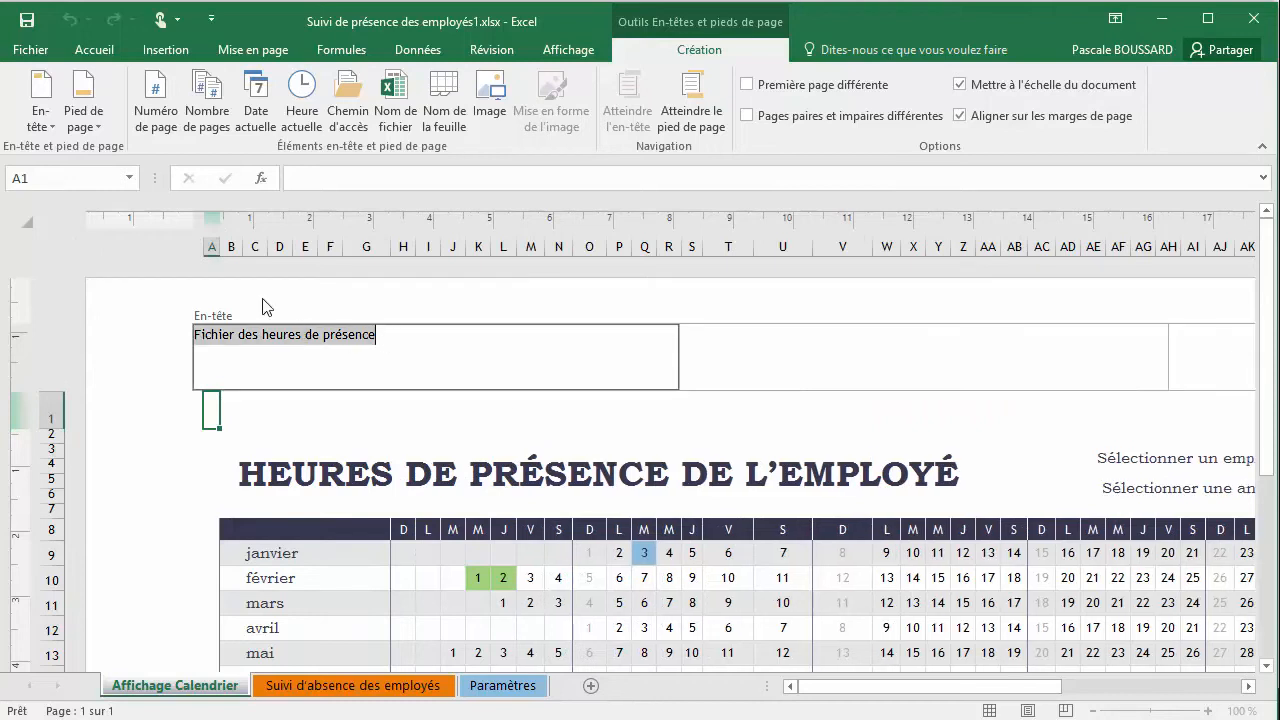
pyautogui.click(51, 122)
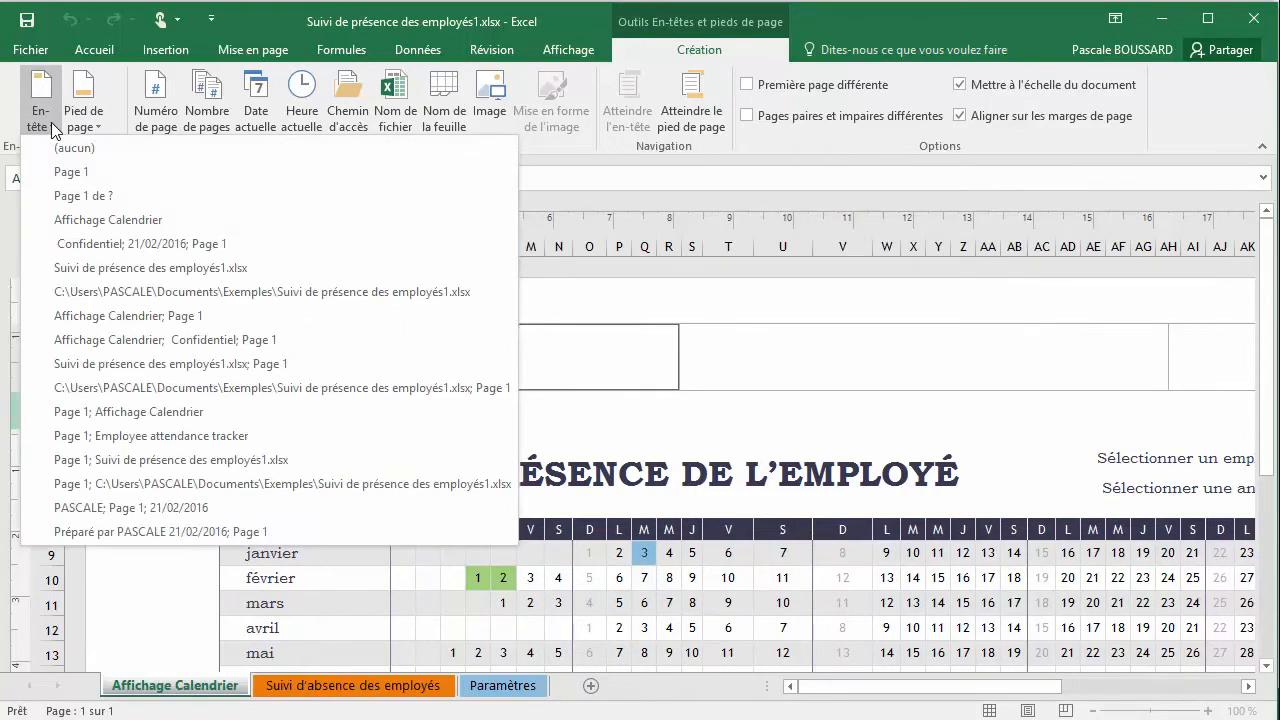
pyautogui.click(59, 150)
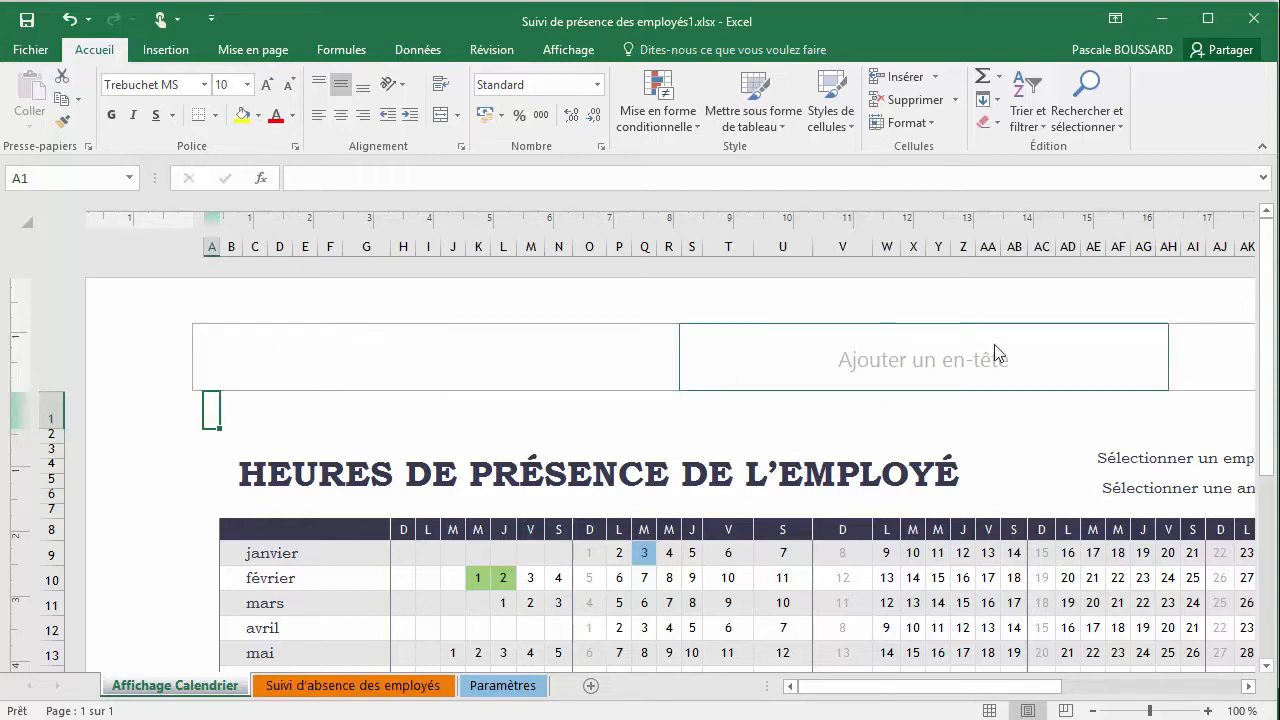
# Remove the footer of the calendar page by applying the predefined footer (aucun), and check the empty footer area
pyautogui.scroll(-15, 880, 405)
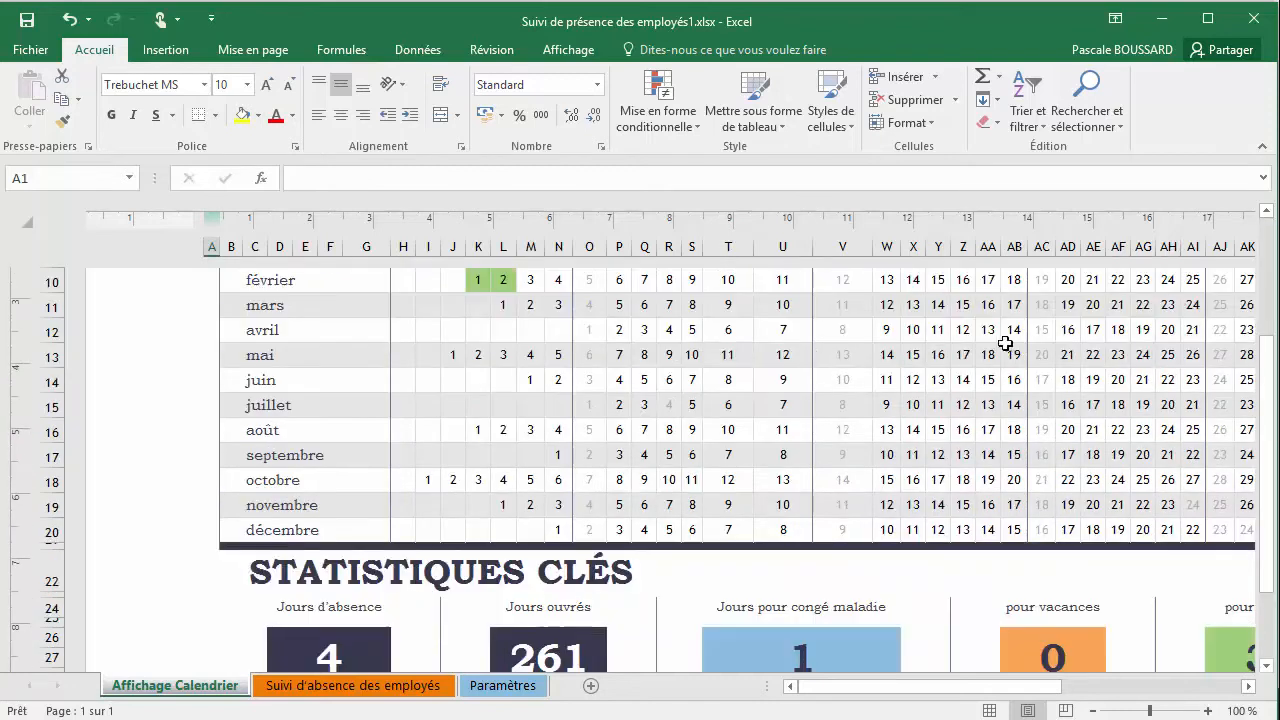
pyautogui.scroll(-2, 875, 405)
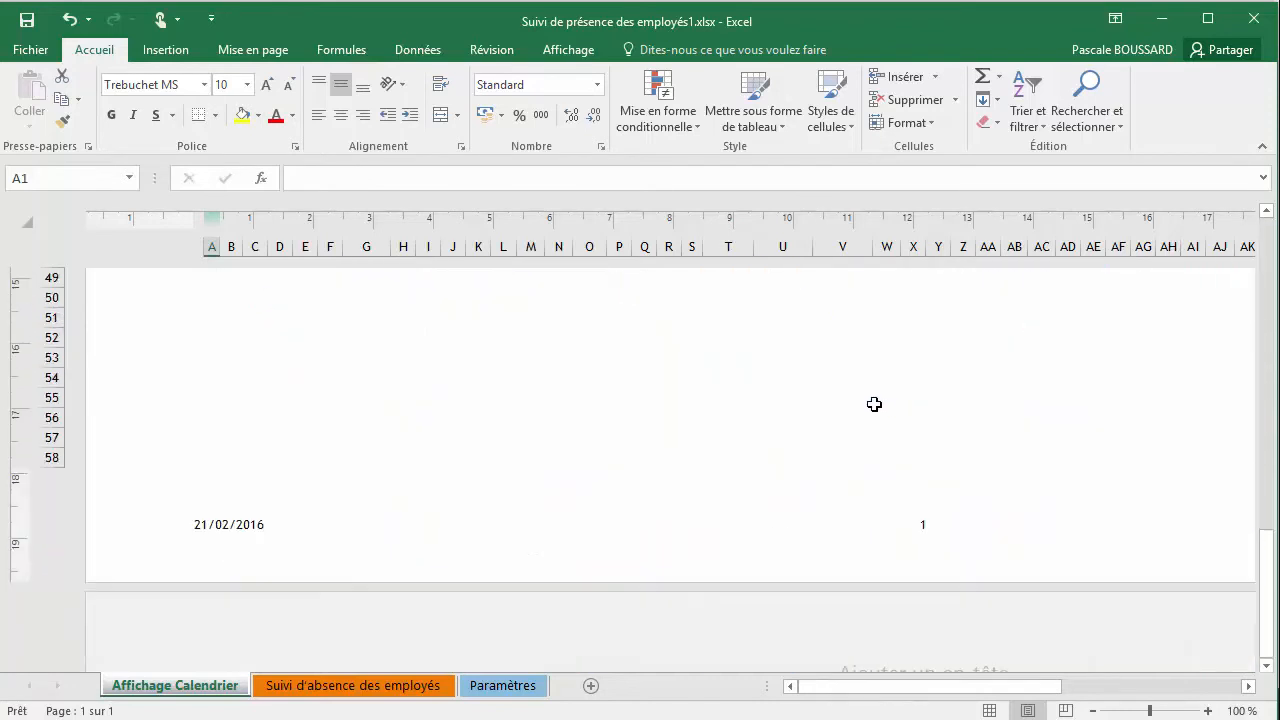
pyautogui.click(777, 437)
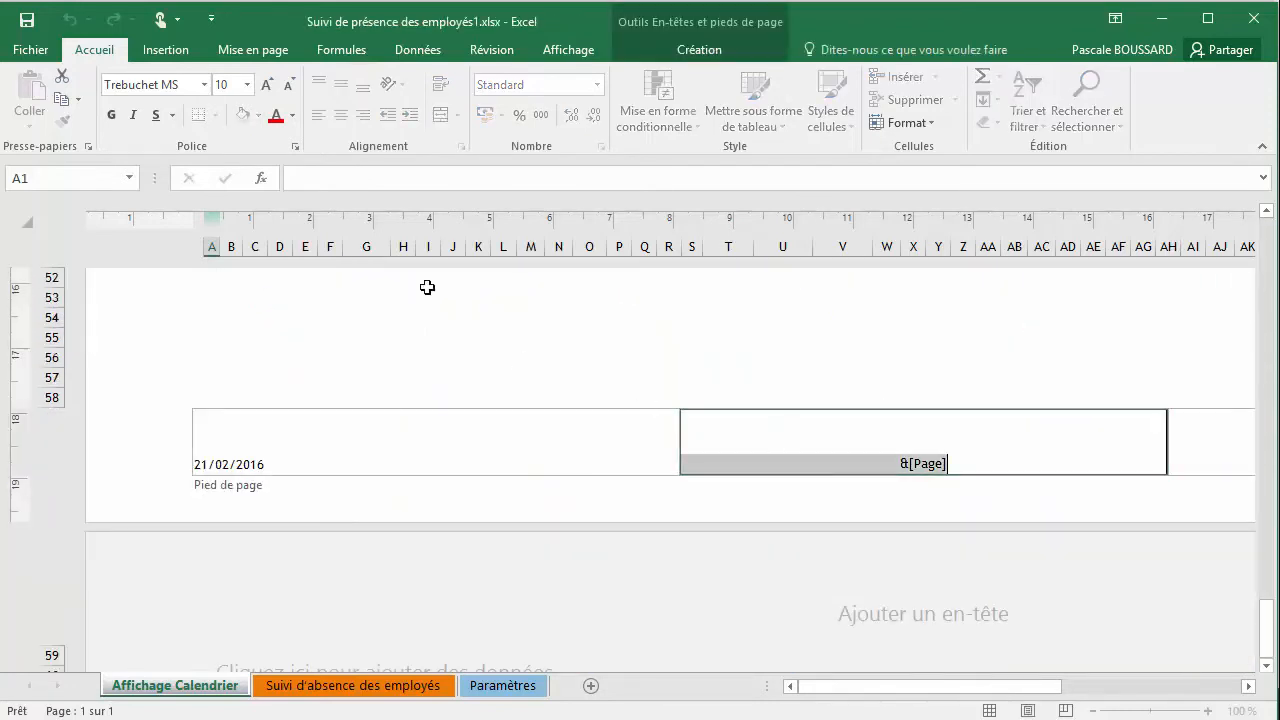
pyautogui.click(683, 48)
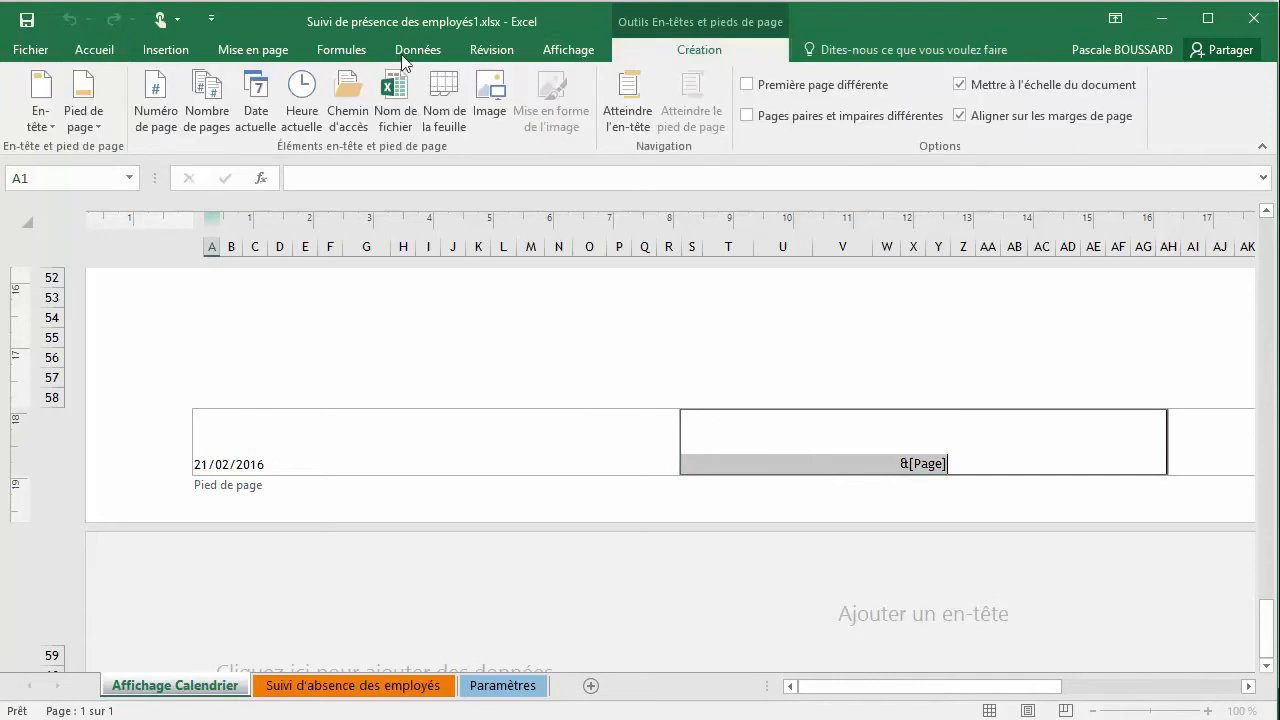
pyautogui.click(85, 127)
pyautogui.click(99, 146)
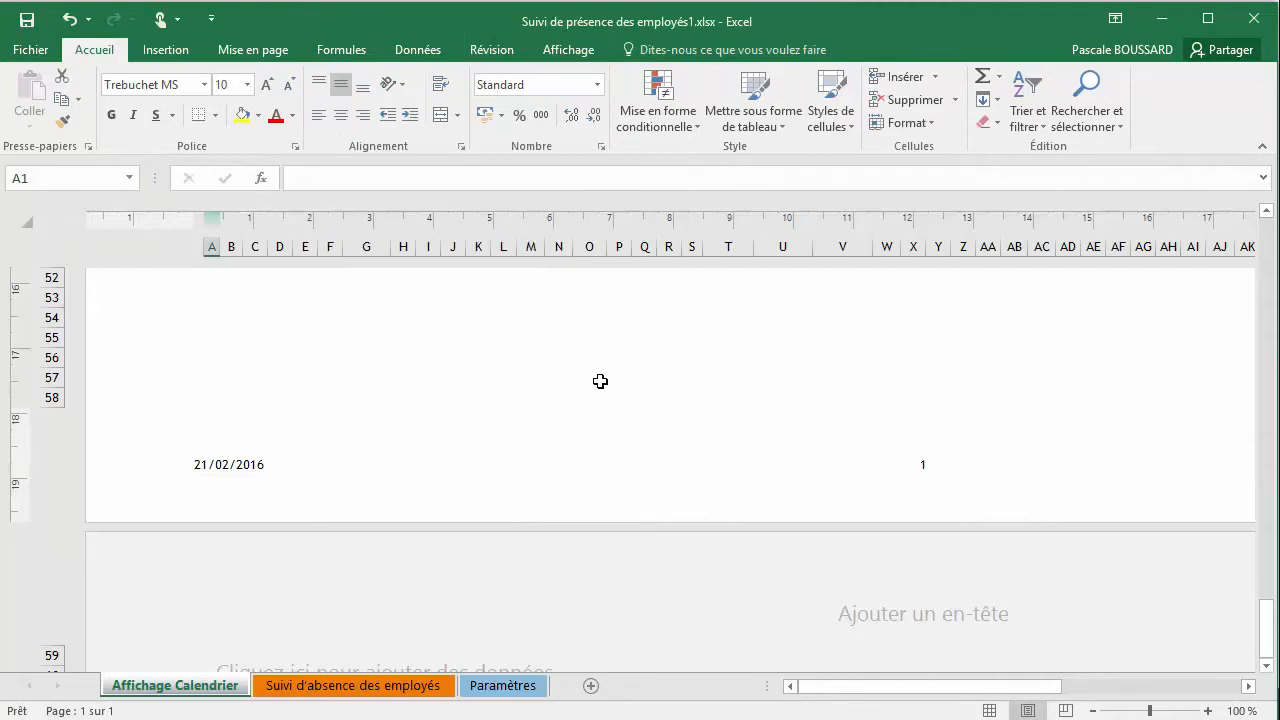
pyautogui.scroll(4, 644, 385)
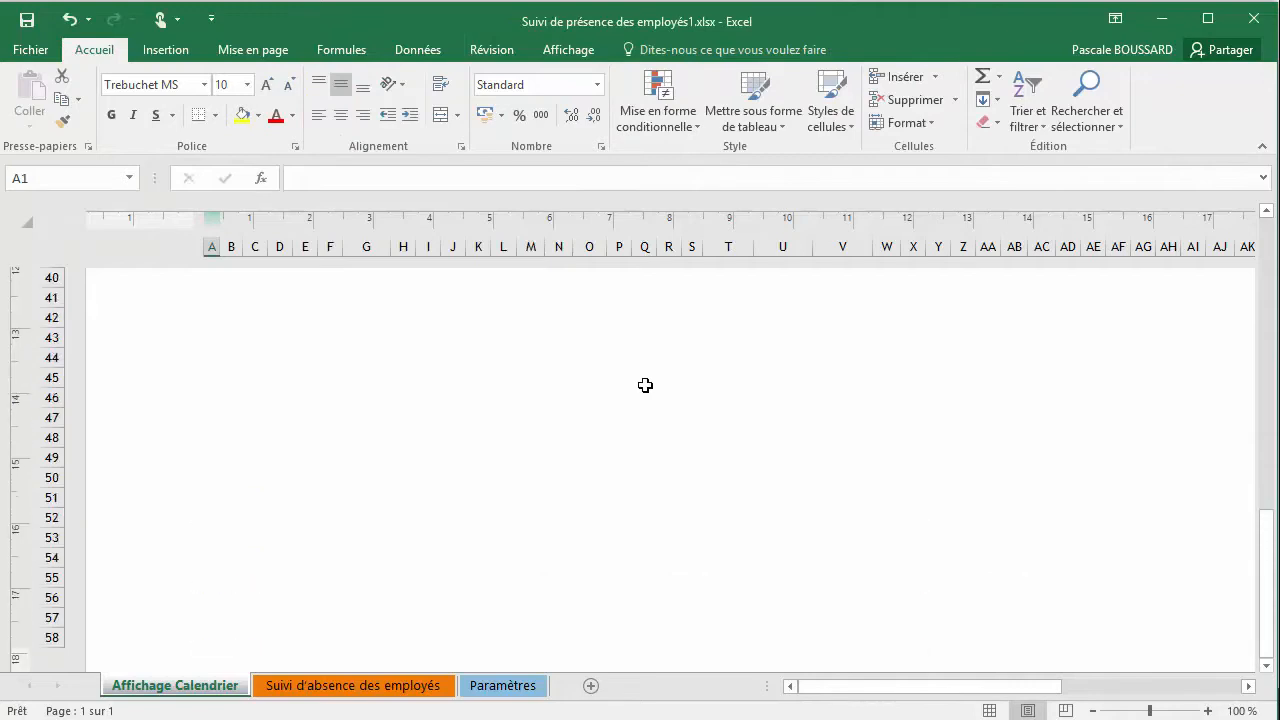
pyautogui.scroll(-5, 645, 385)
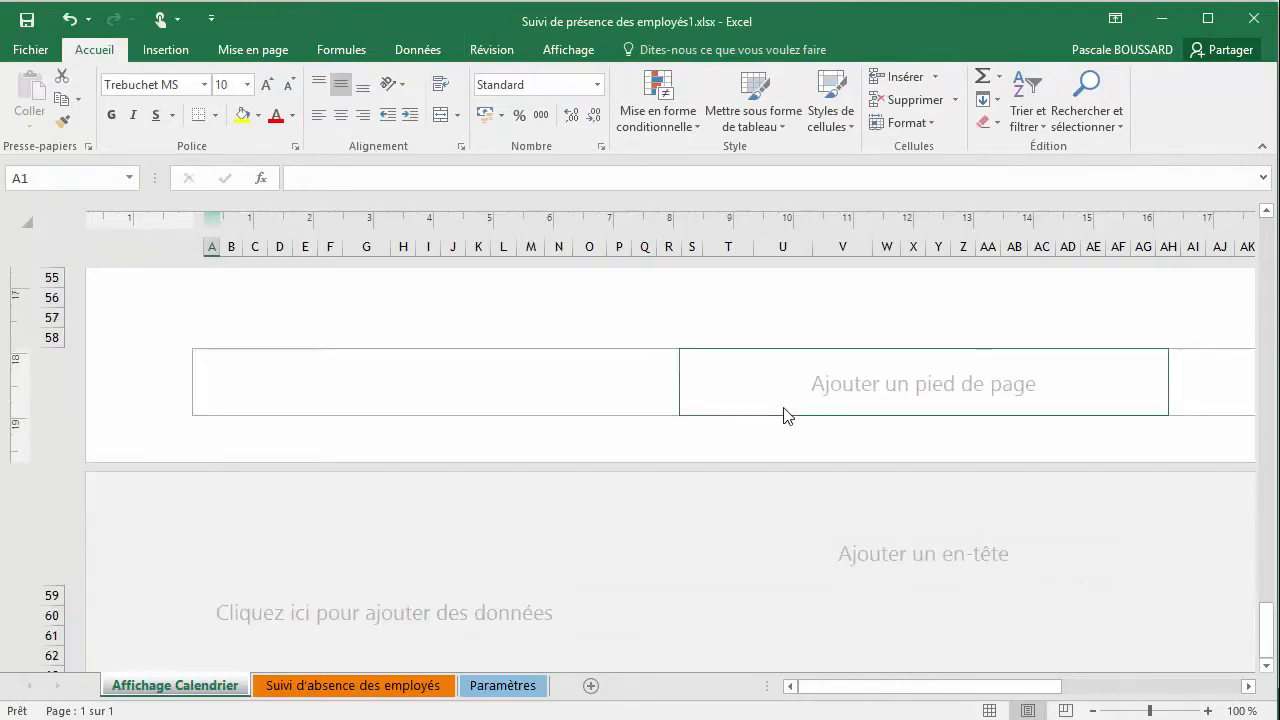
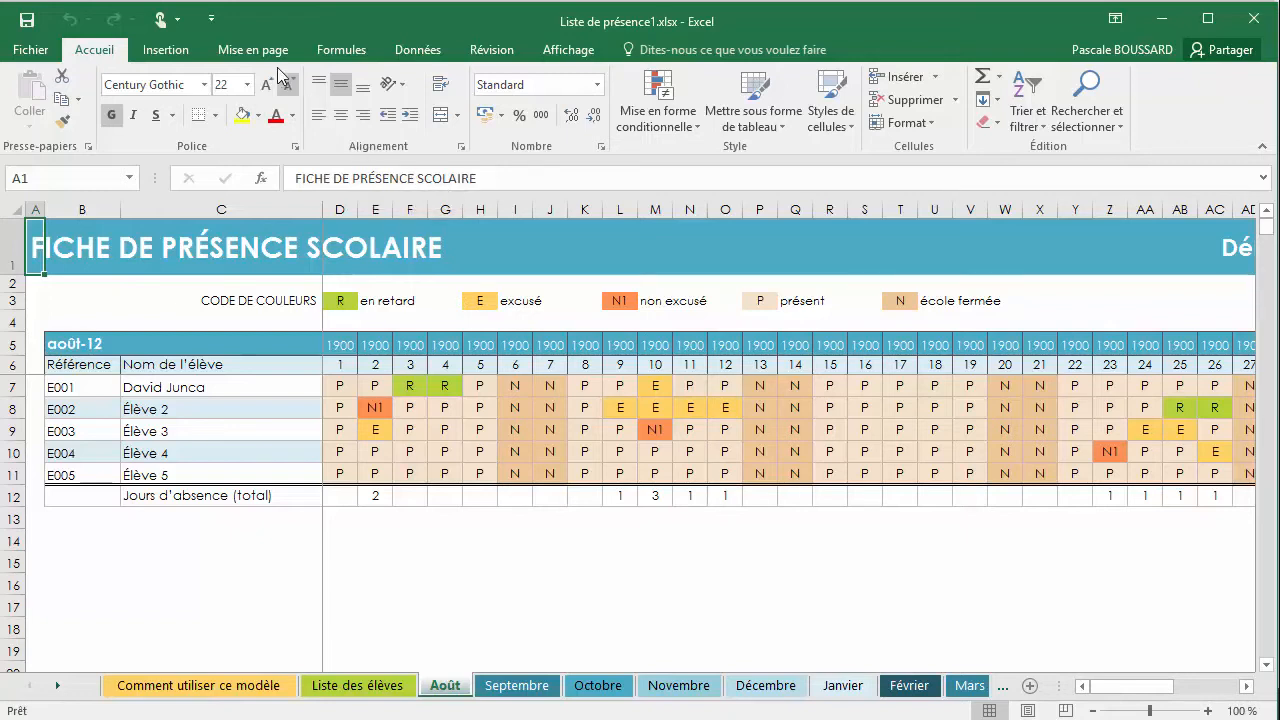
# Open the print preview of the Août sheet through the Mise en page dialog, and return to the sheet
pyautogui.click(253, 50)
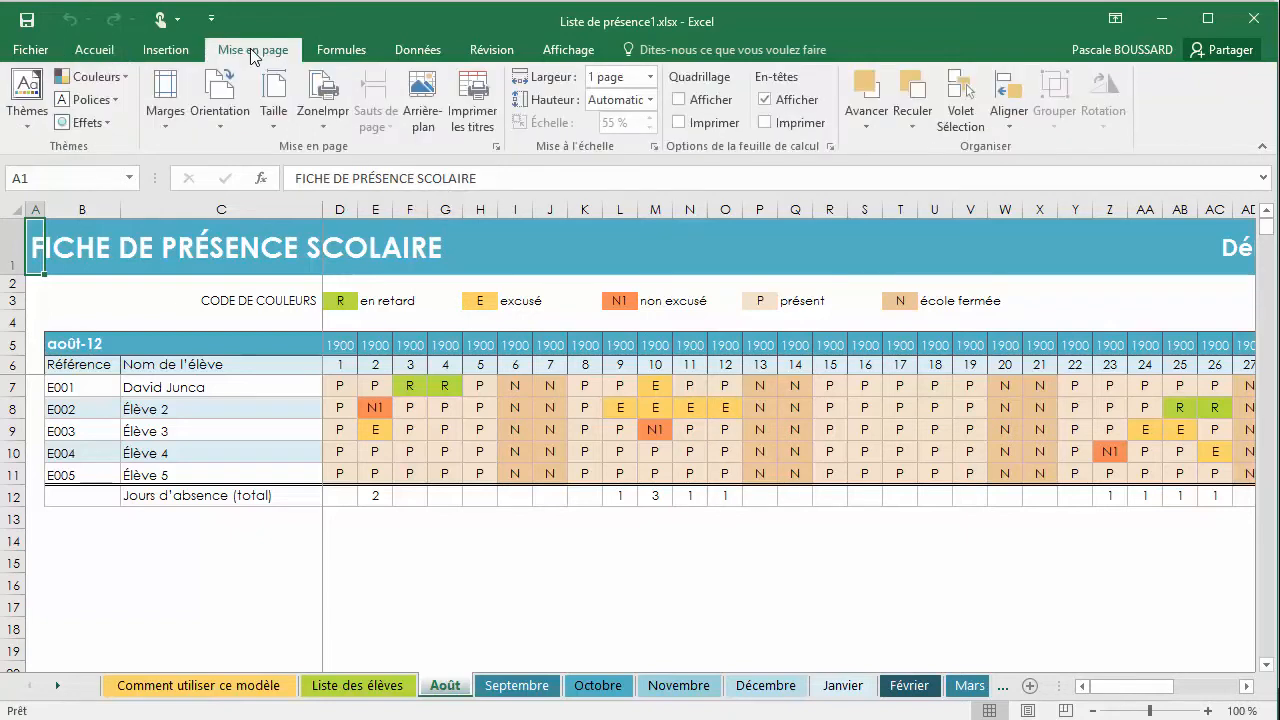
pyautogui.click(497, 148)
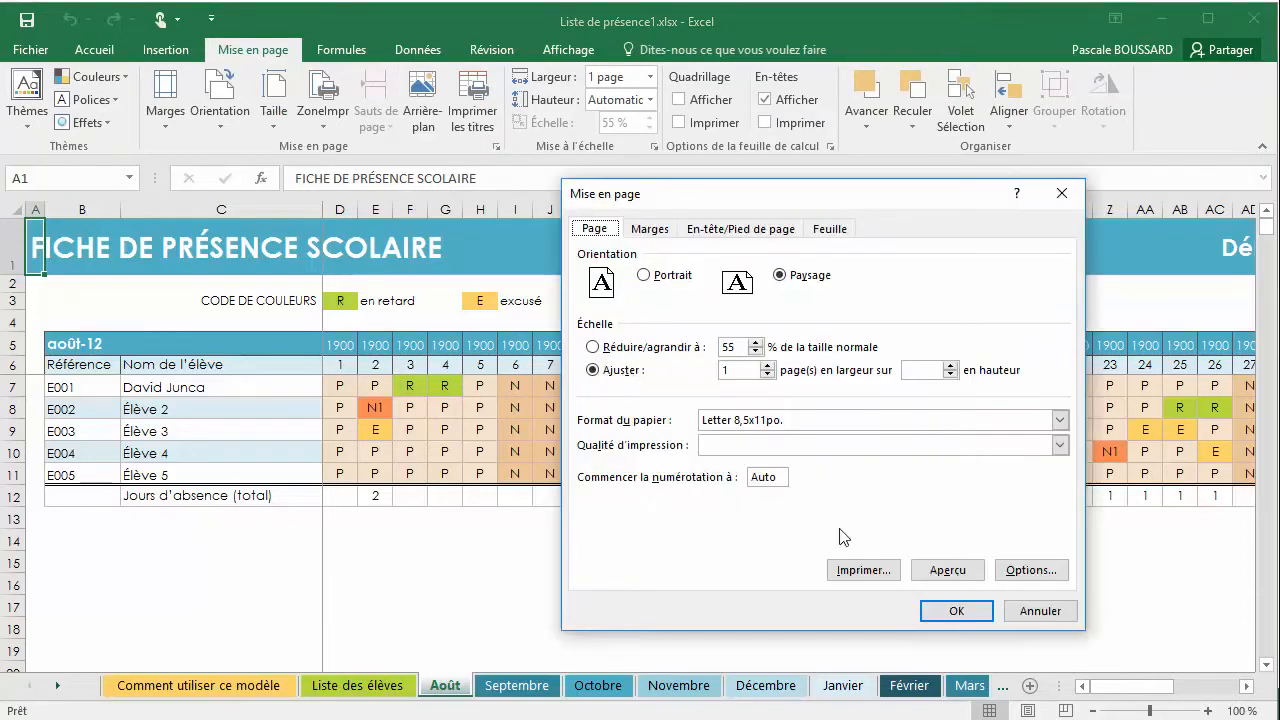
pyautogui.click(946, 572)
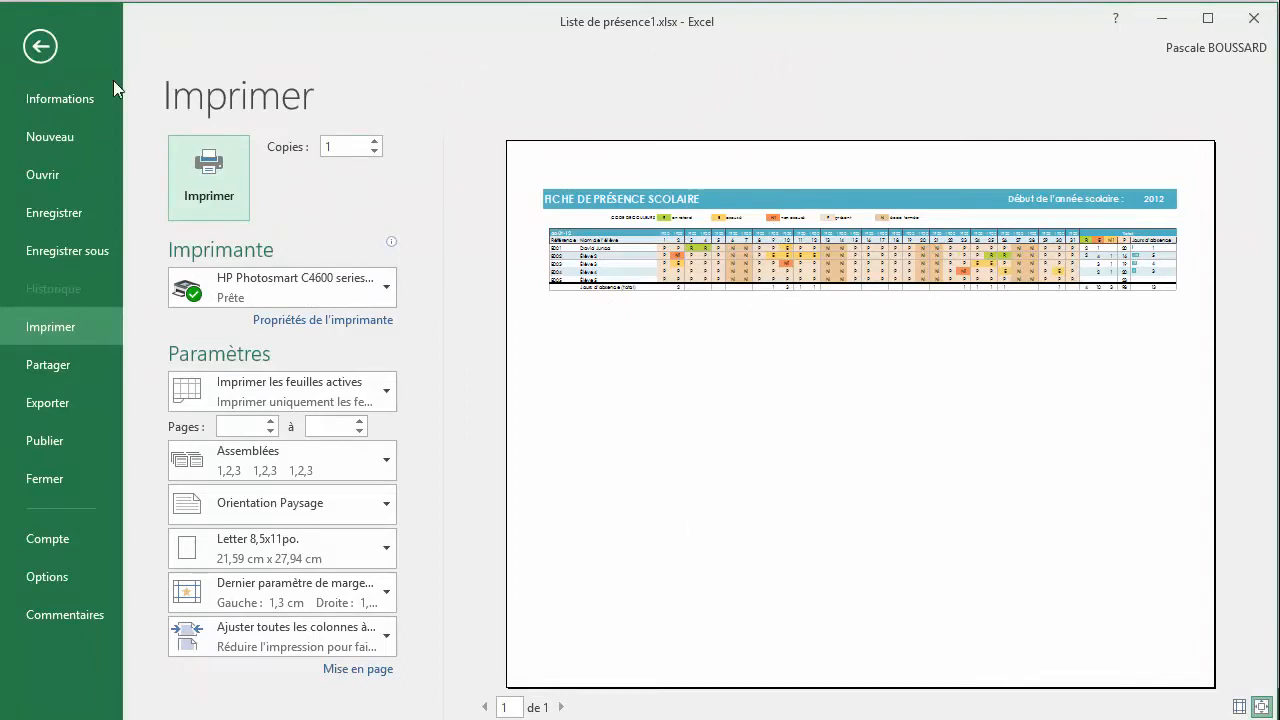
pyautogui.click(40, 47)
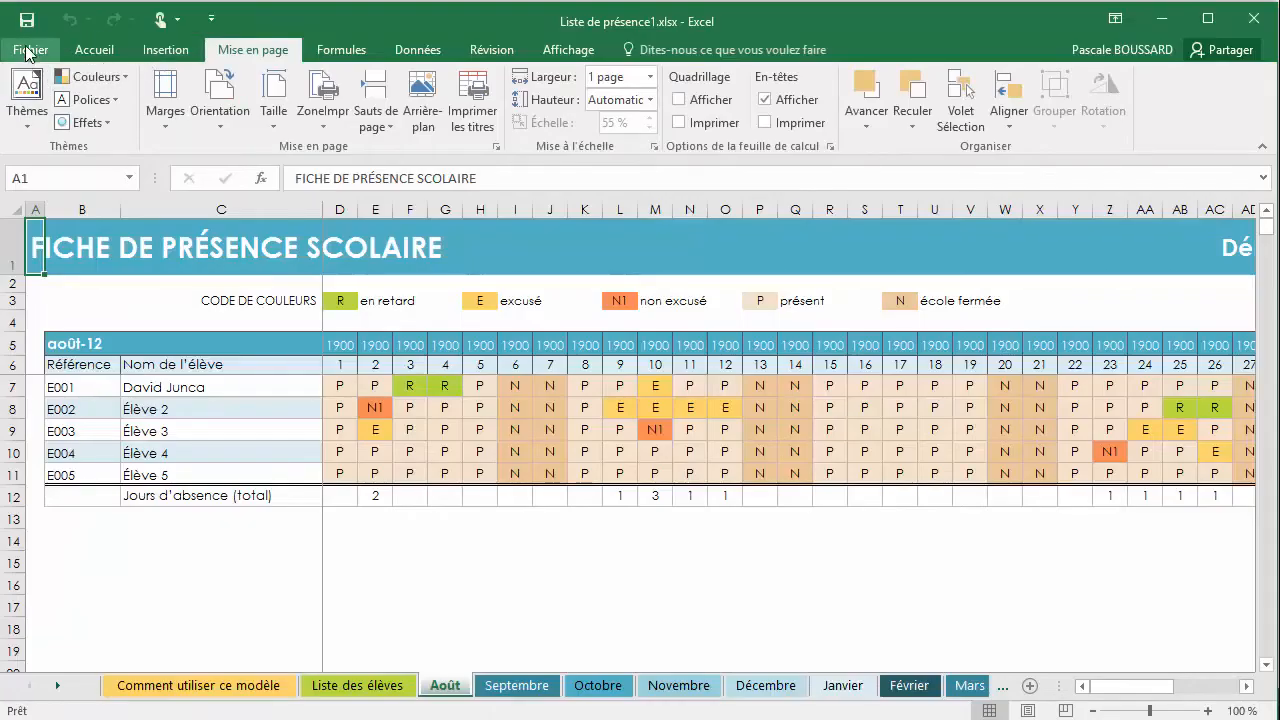
# View the Août sheet's print preview through the file-level Imprimer page, and go back to the worksheet
pyautogui.click(30, 49)
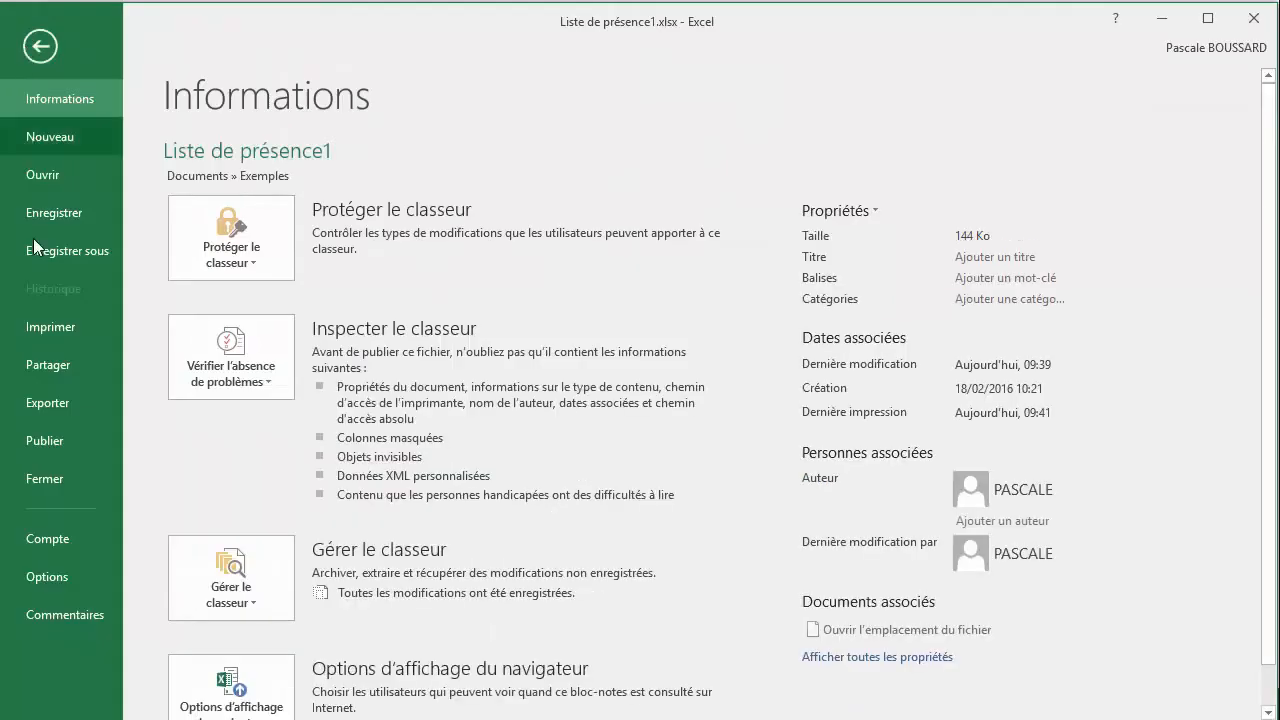
pyautogui.click(51, 327)
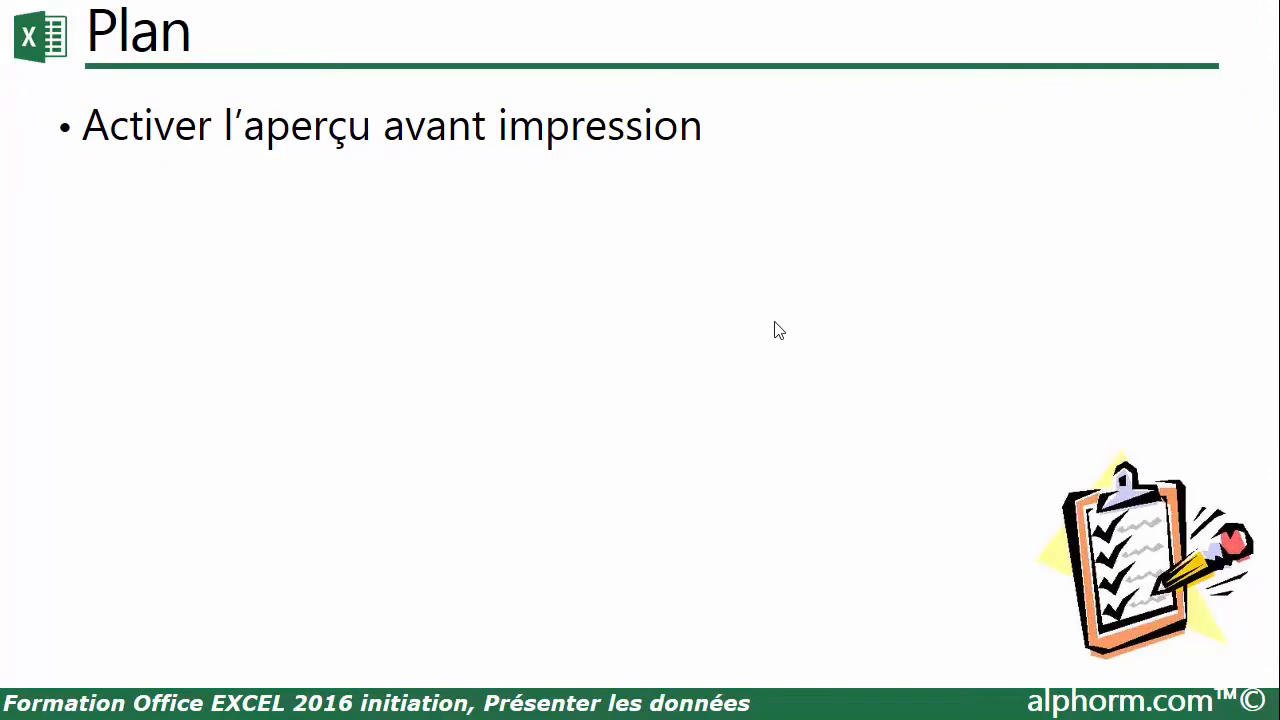
pyautogui.click(774, 322)
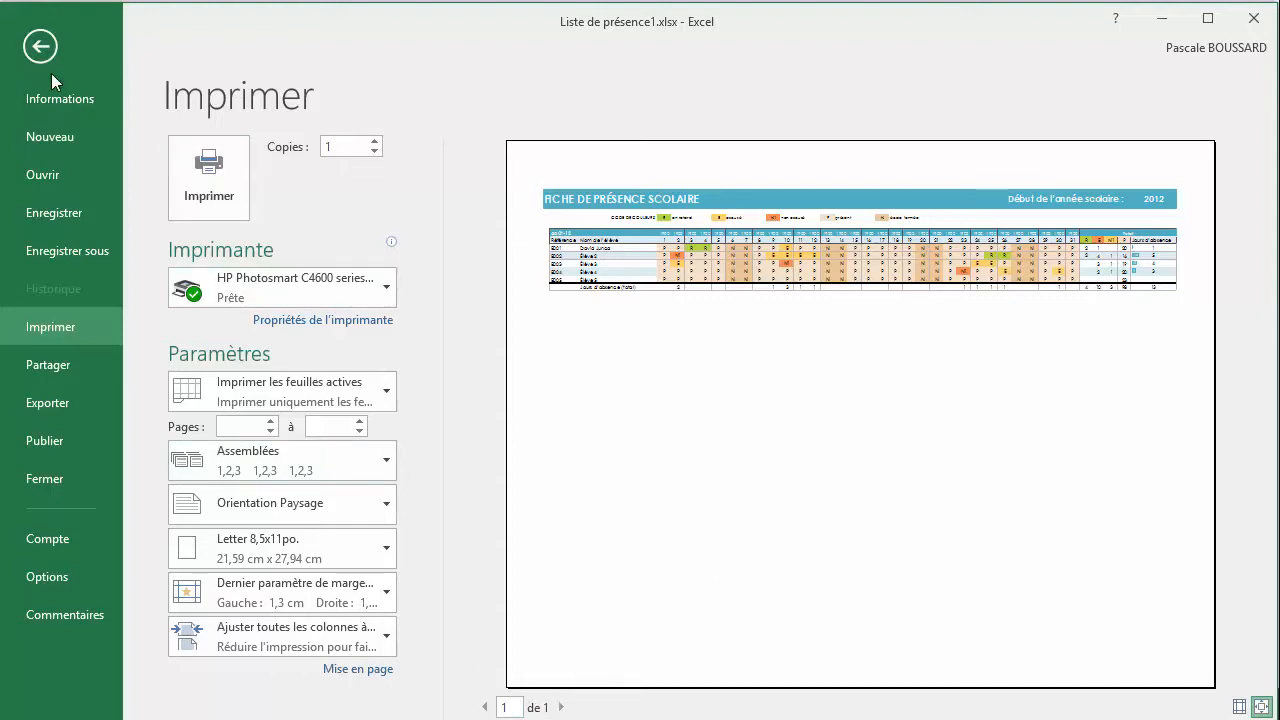
pyautogui.click(41, 47)
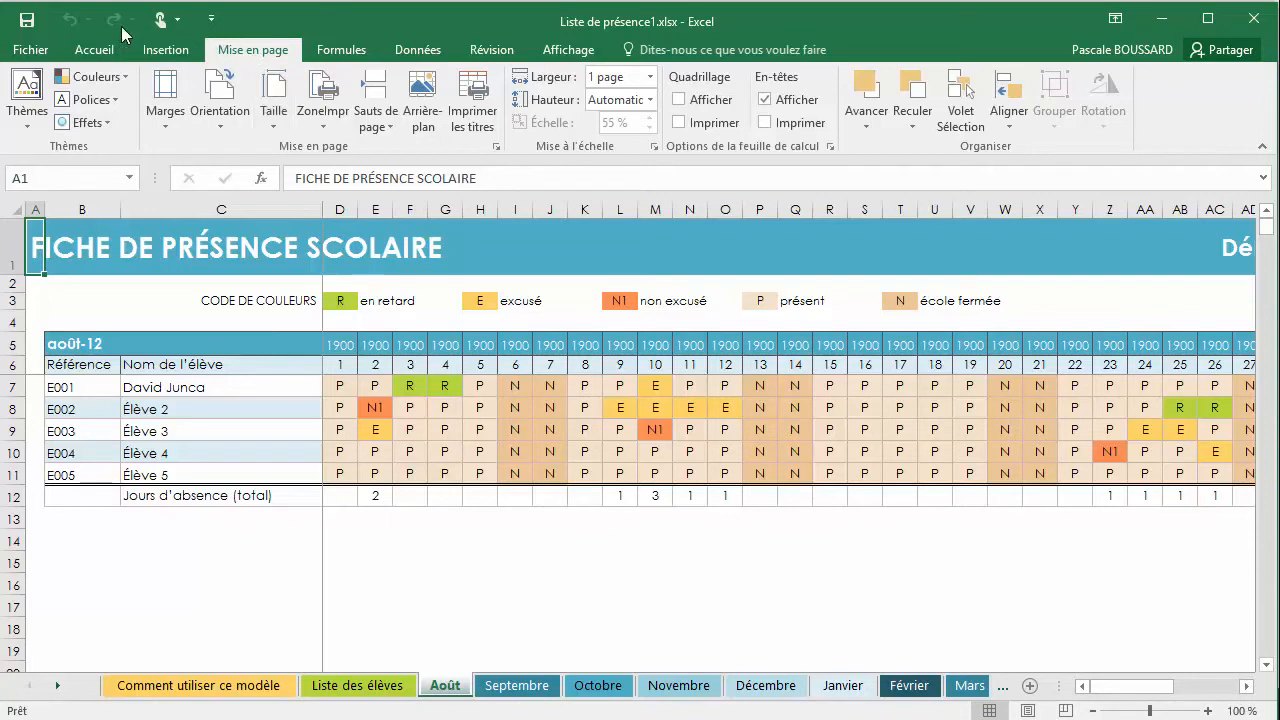
# Open the Imprimer page and set the print range to Imprimer le classeur entier
pyautogui.click(30, 50)
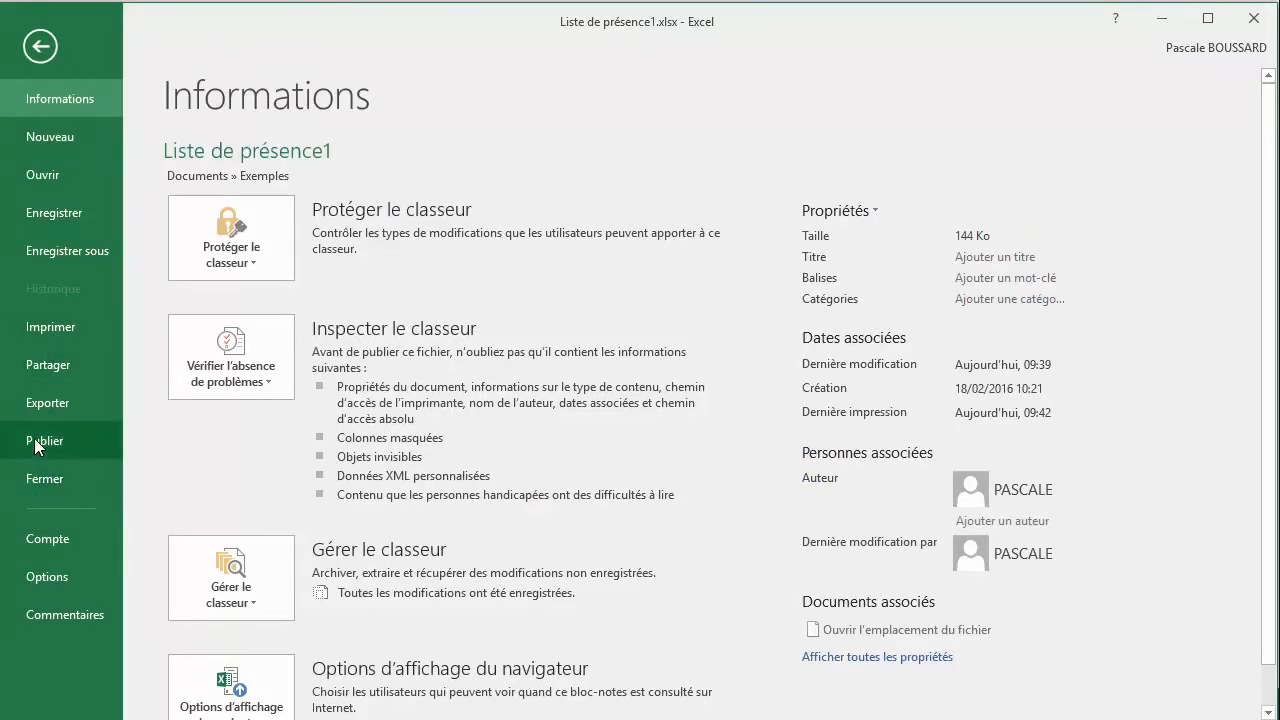
pyautogui.click(43, 329)
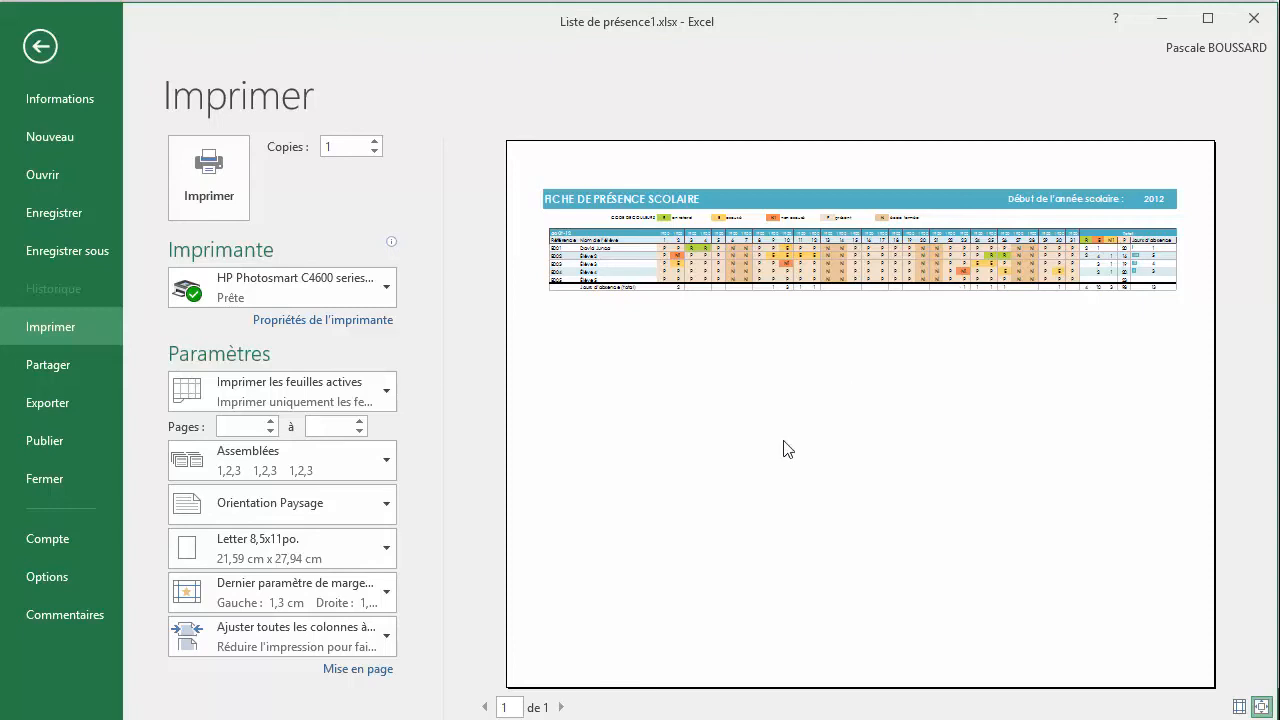
pyautogui.click(382, 396)
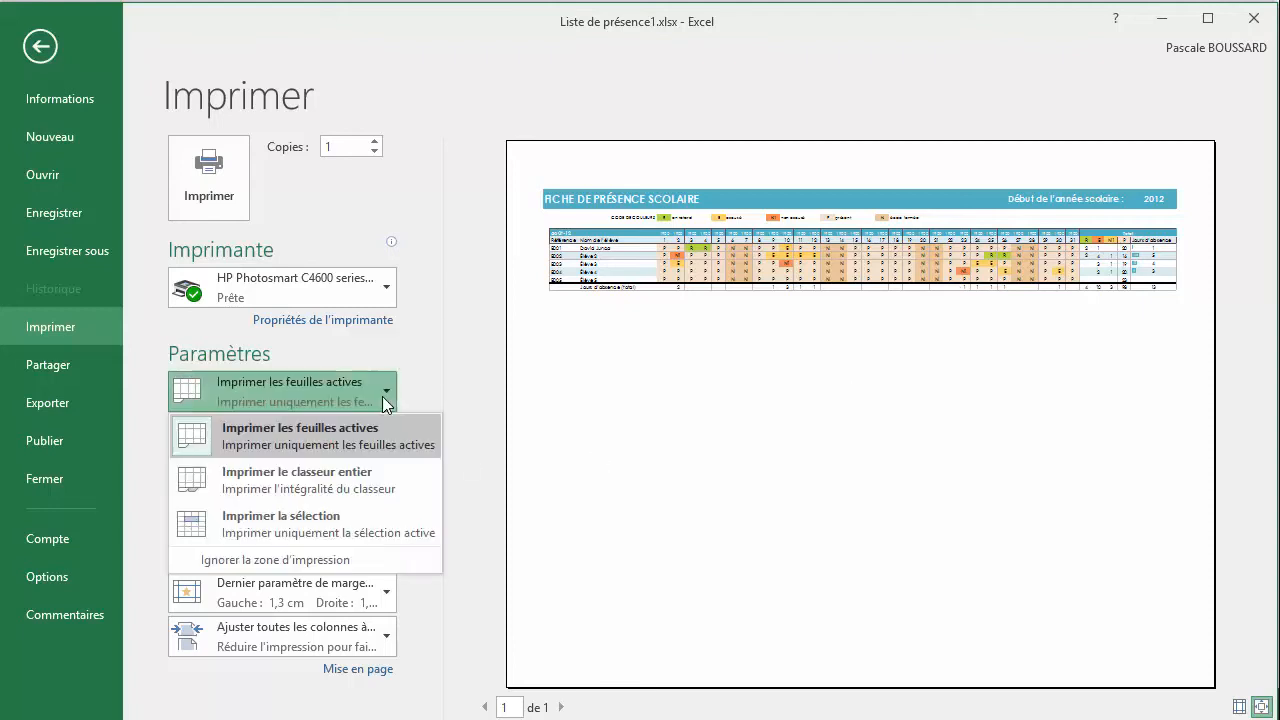
pyautogui.click(255, 481)
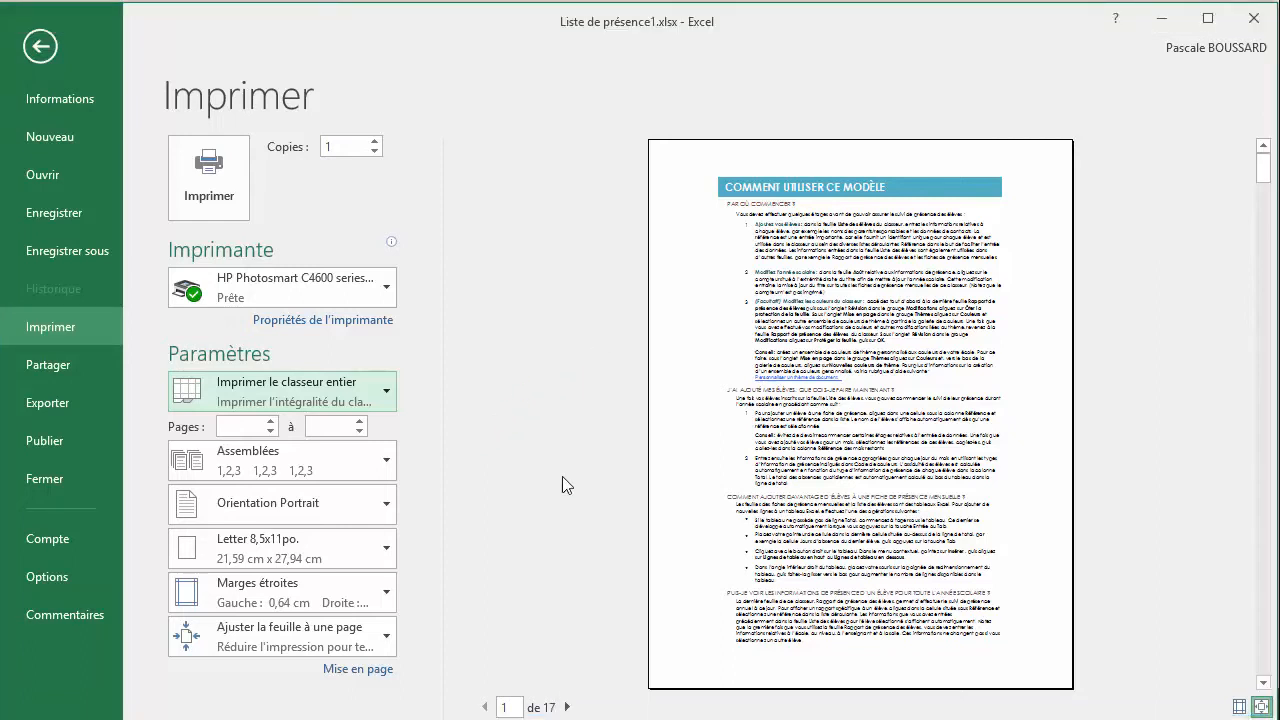
# Browse the workbook's print preview forward to page 4 and back to page 3
pyautogui.click(569, 707)
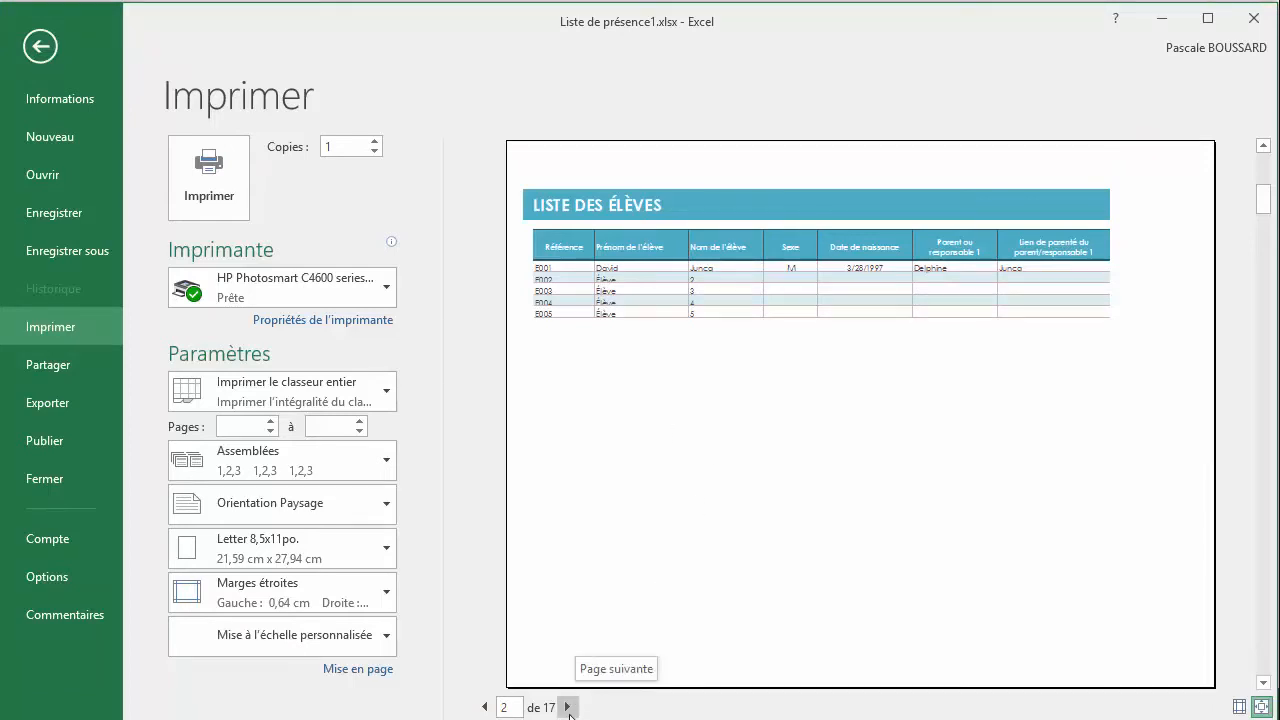
pyautogui.click(567, 707)
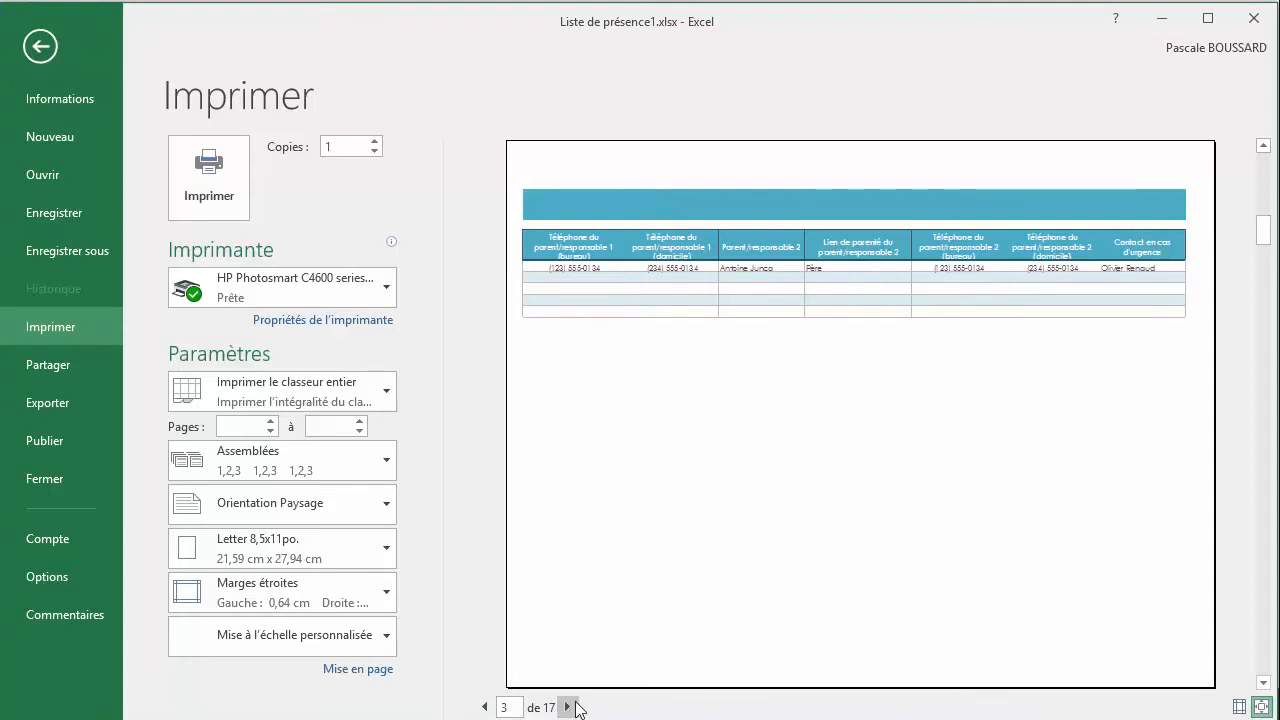
pyautogui.click(567, 707)
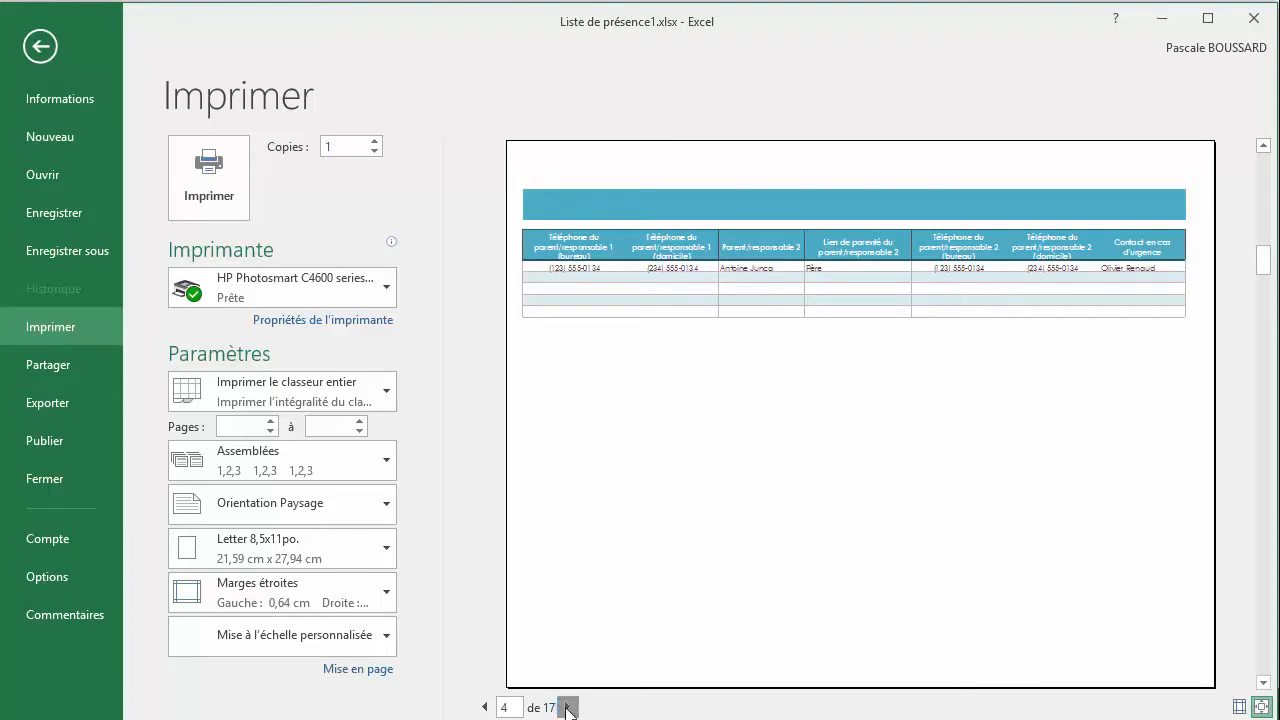
pyautogui.click(566, 707)
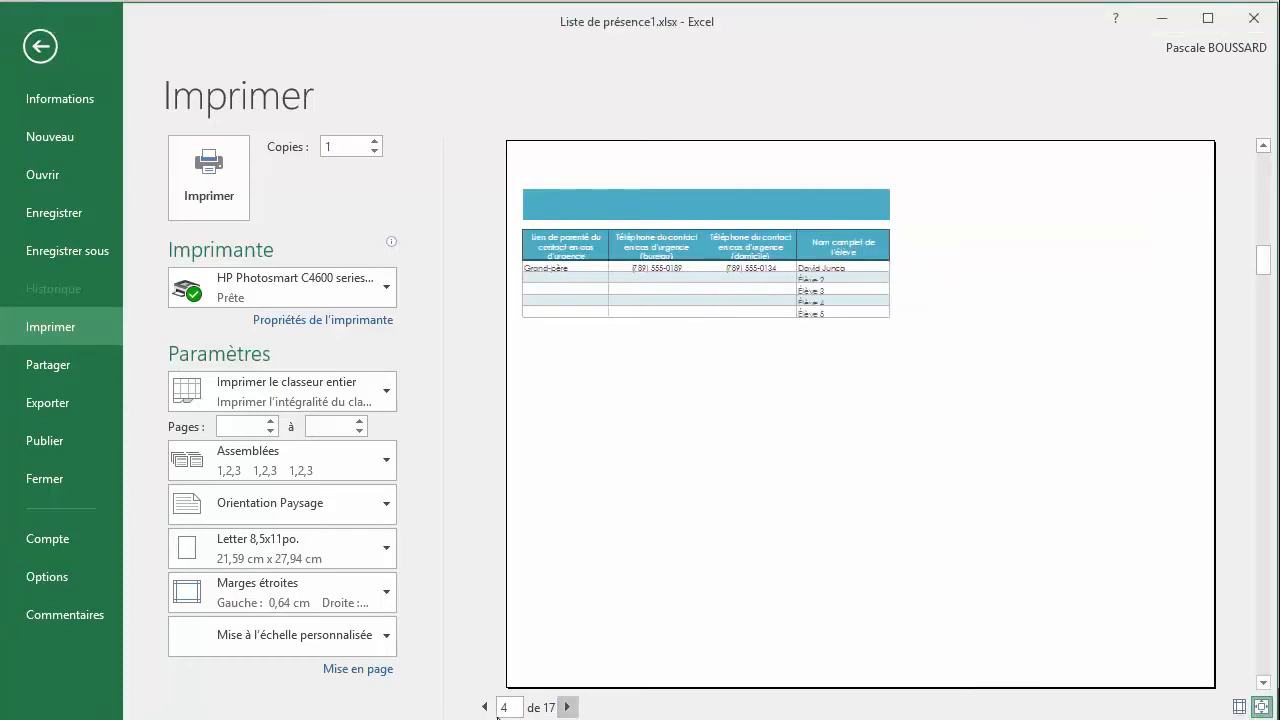
pyautogui.click(485, 708)
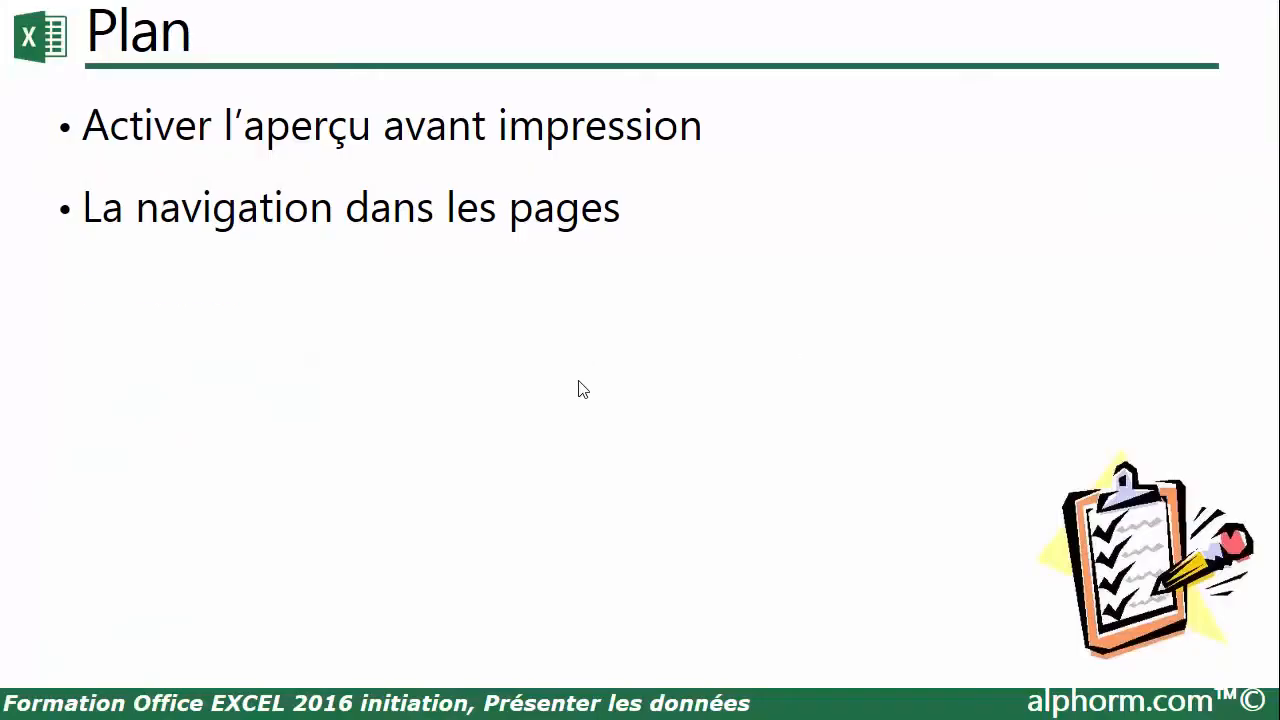
pyautogui.click(578, 381)
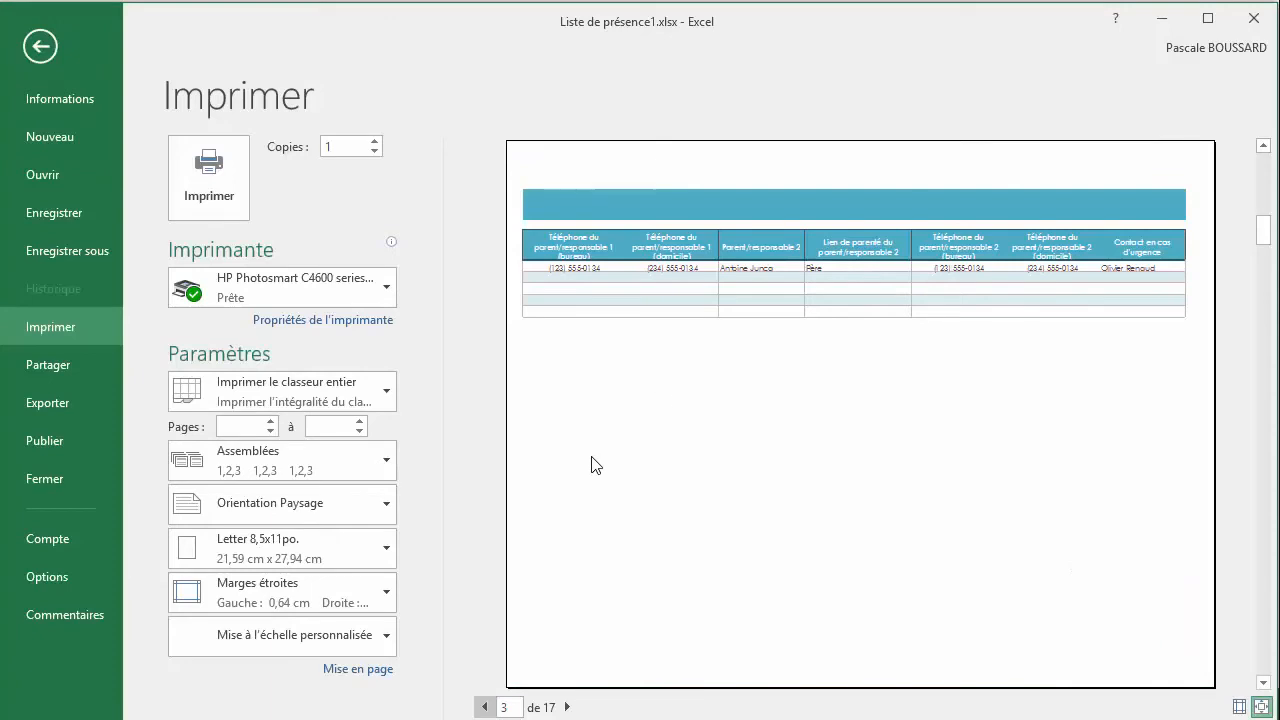
# Zoom in on the preview of page 3, view its far columns, and zoom back out to the whole page
pyautogui.click(838, 416)
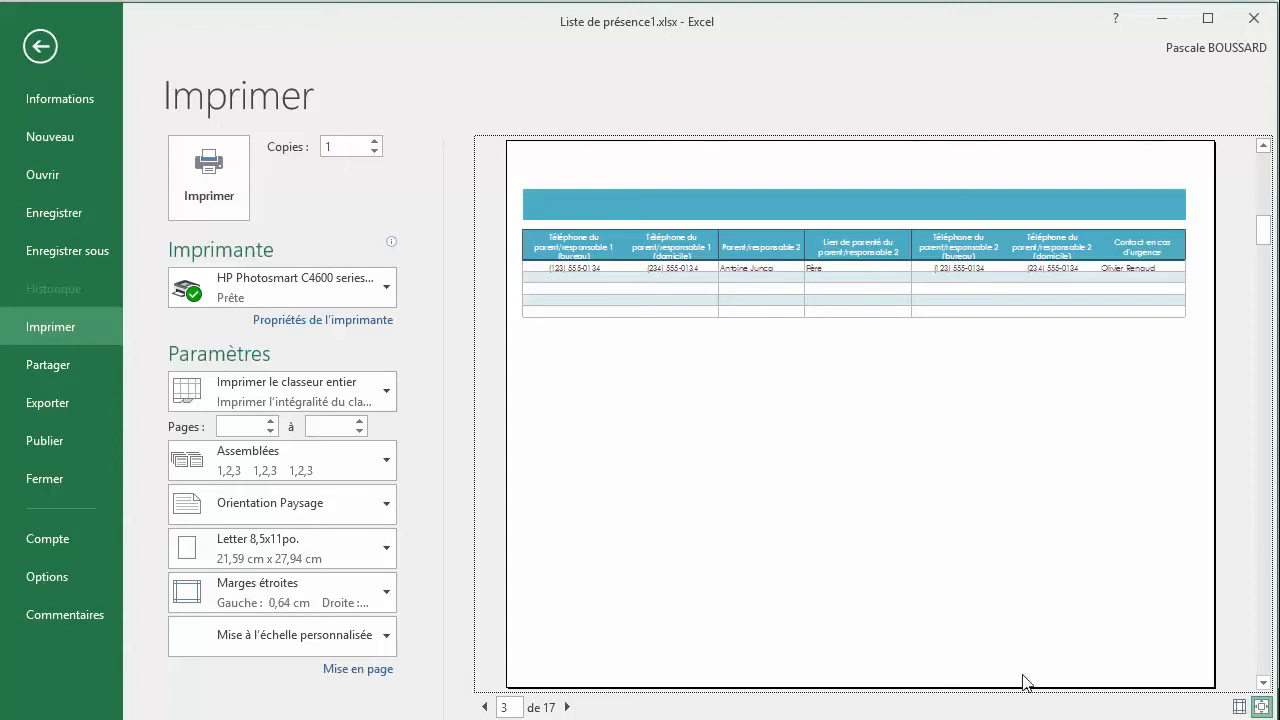
pyautogui.click(1266, 708)
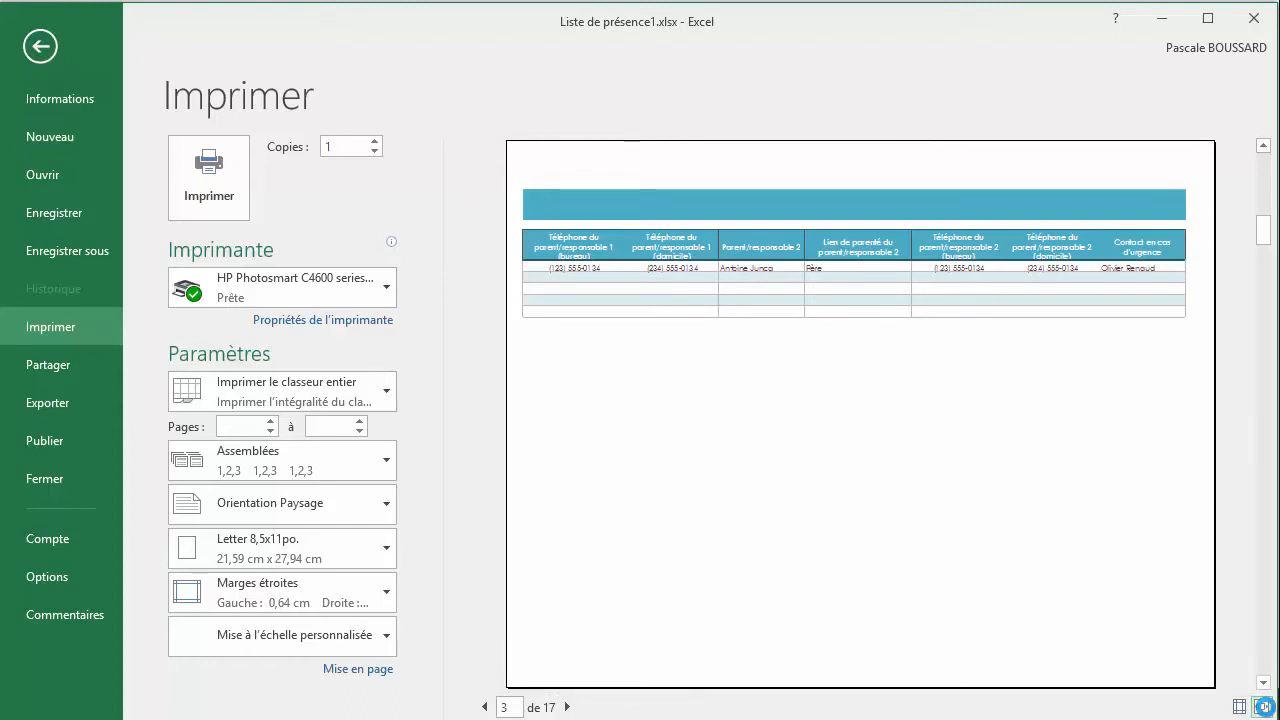
pyautogui.click(1262, 706)
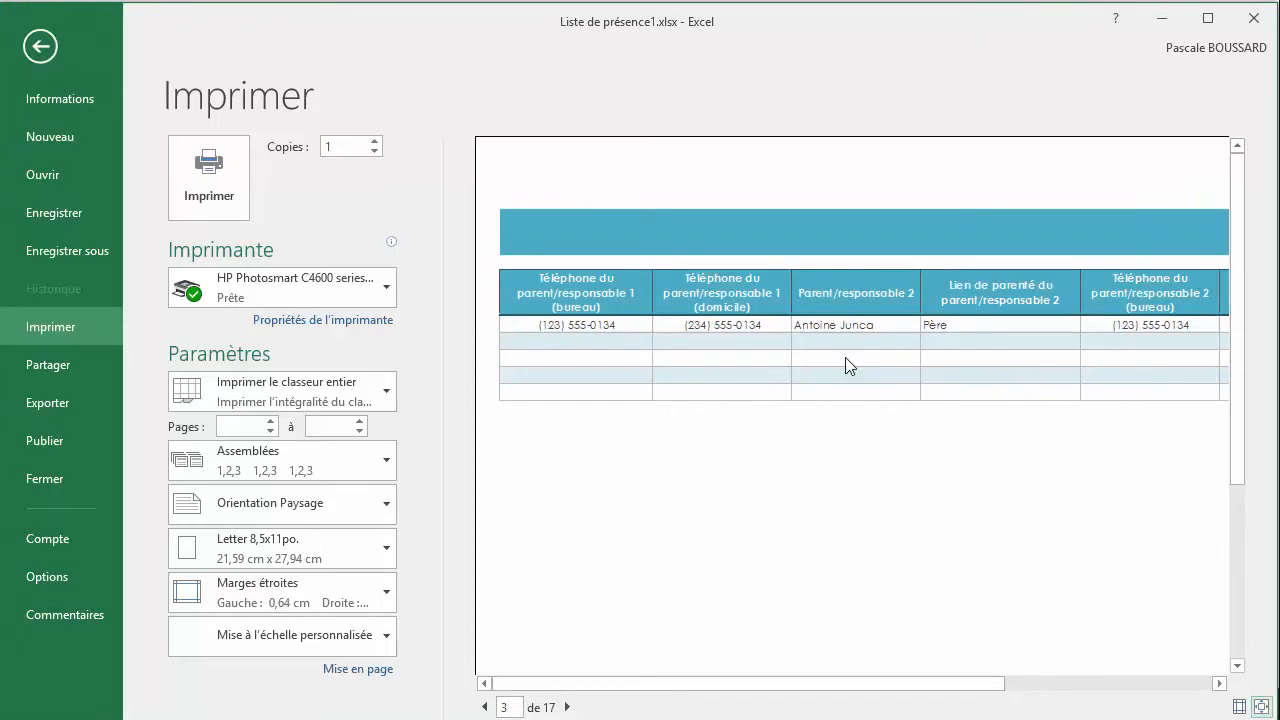
pyautogui.moveTo(871, 686); pyautogui.dragTo(1052, 684)
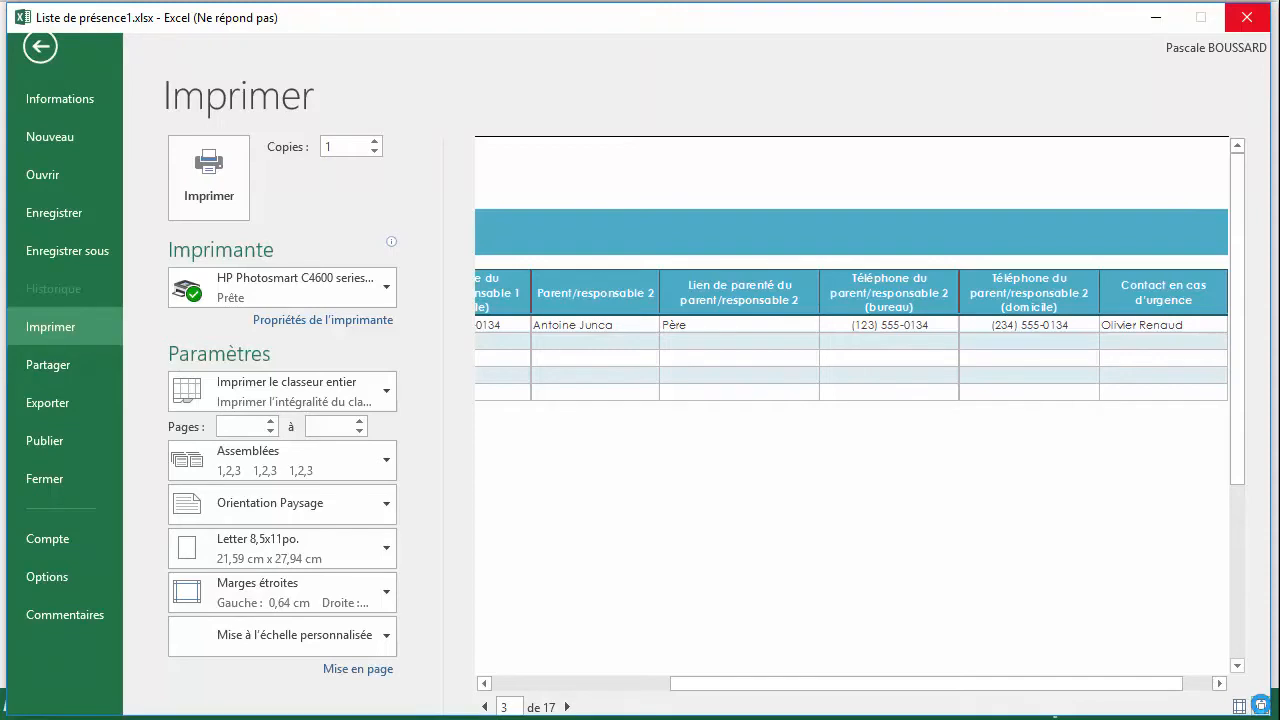
pyautogui.click(1262, 705)
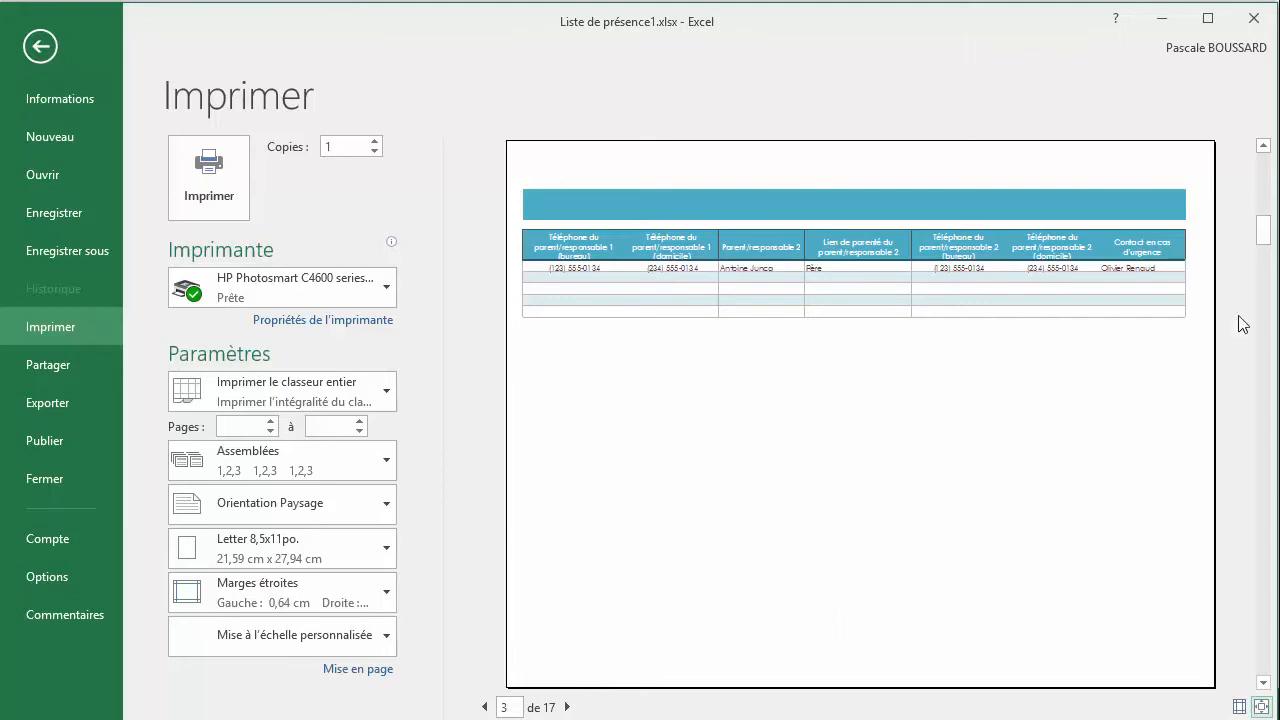
pyautogui.click(1279, 299)
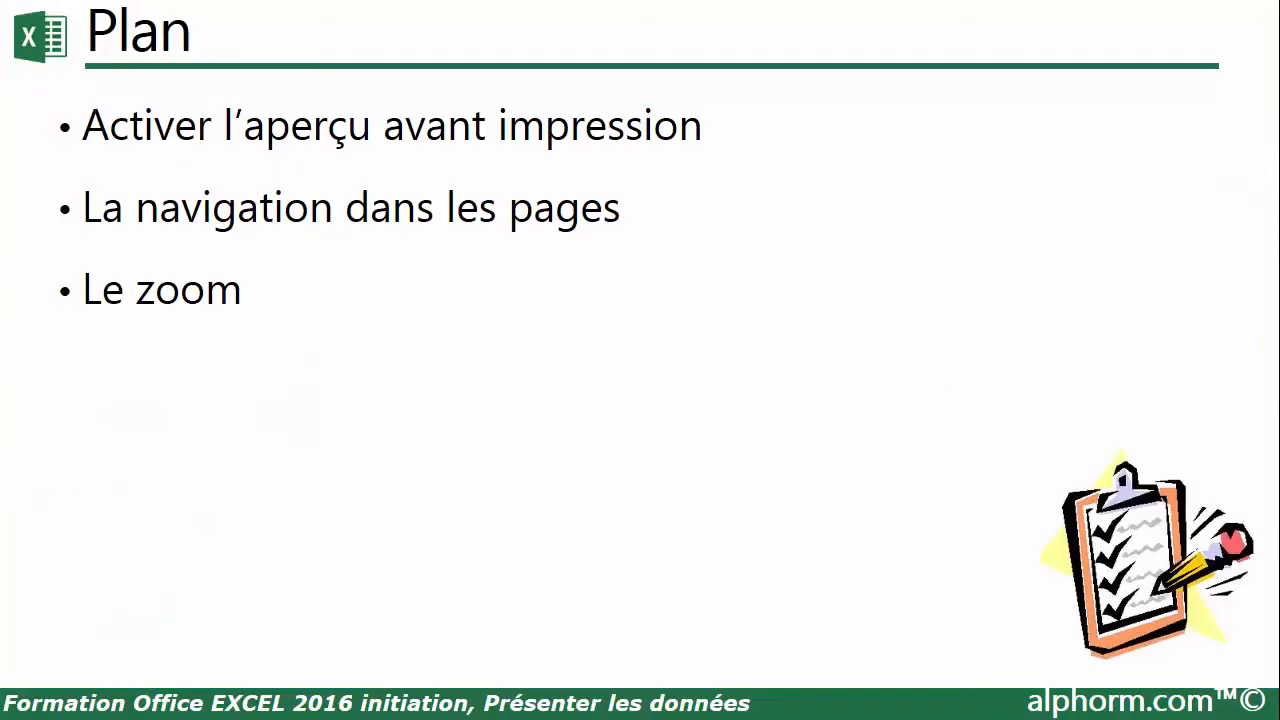
pyautogui.click(829, 447)
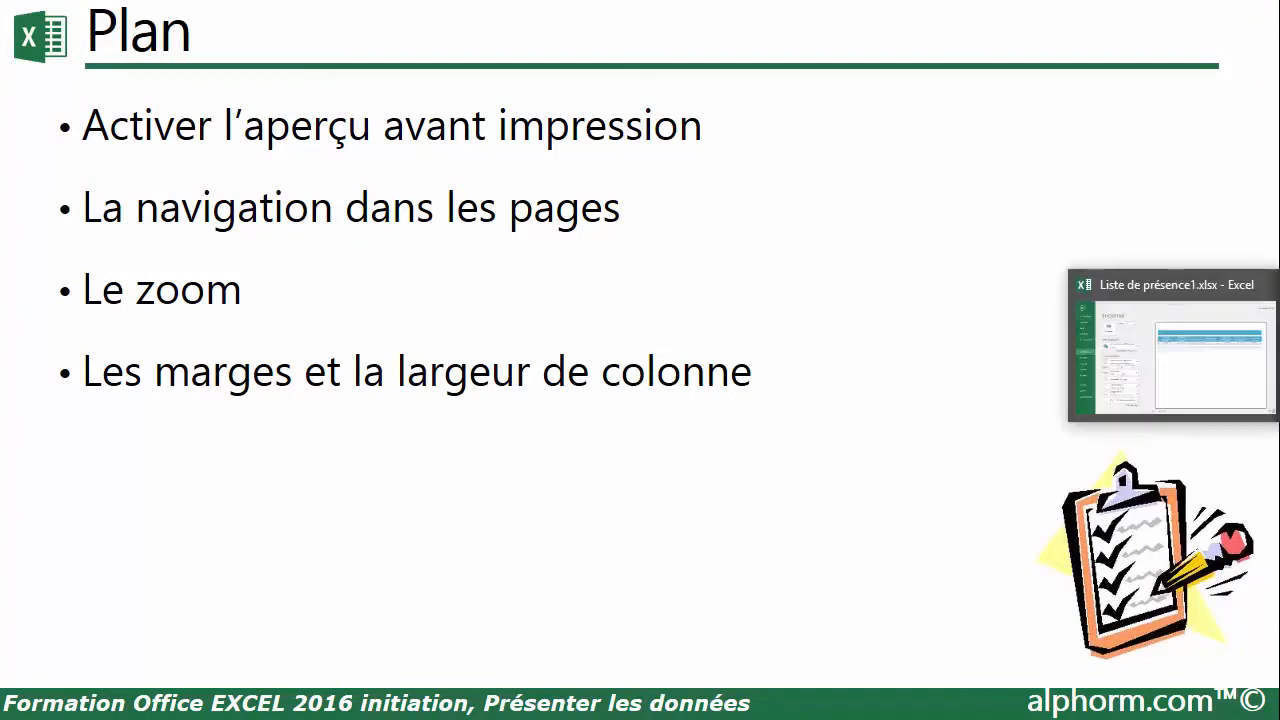
# Display the margins in the preview of page 3, increase the header and top margins, and widen the left margin to about 2,39 cm
pyautogui.click(1278, 345)
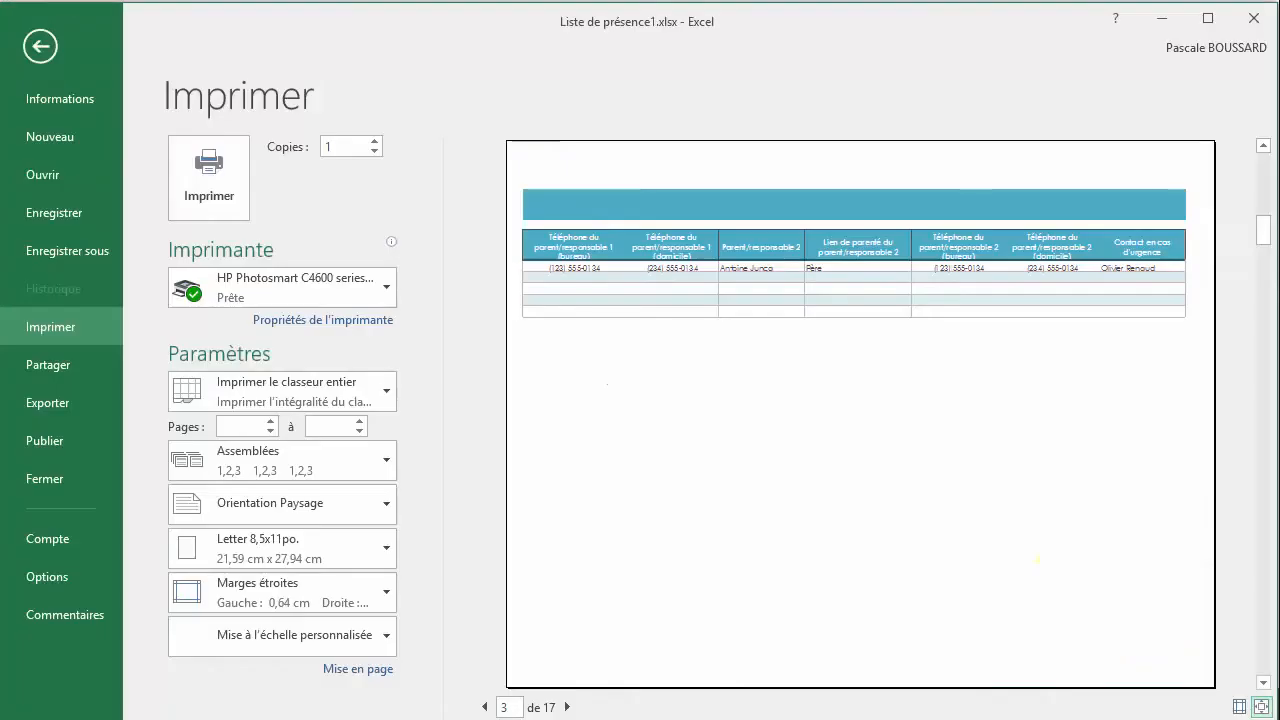
pyautogui.click(1238, 707)
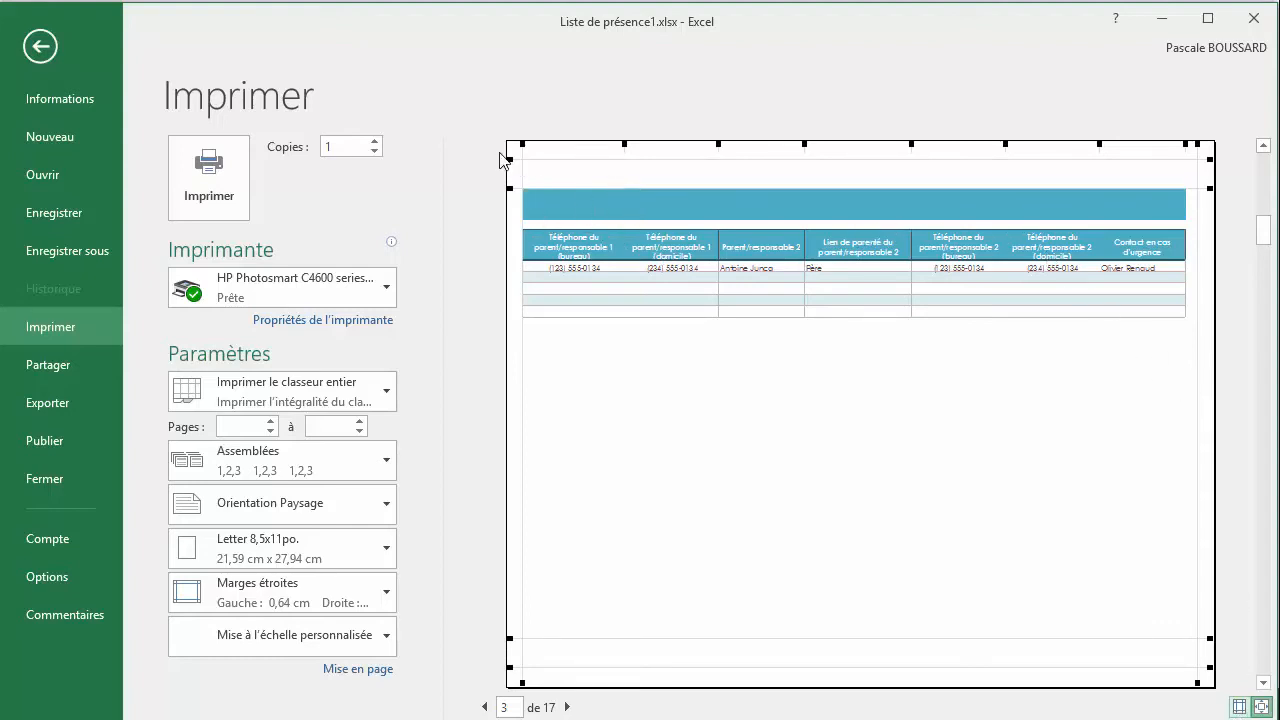
pyautogui.moveTo(510, 158); pyautogui.dragTo(510, 184)
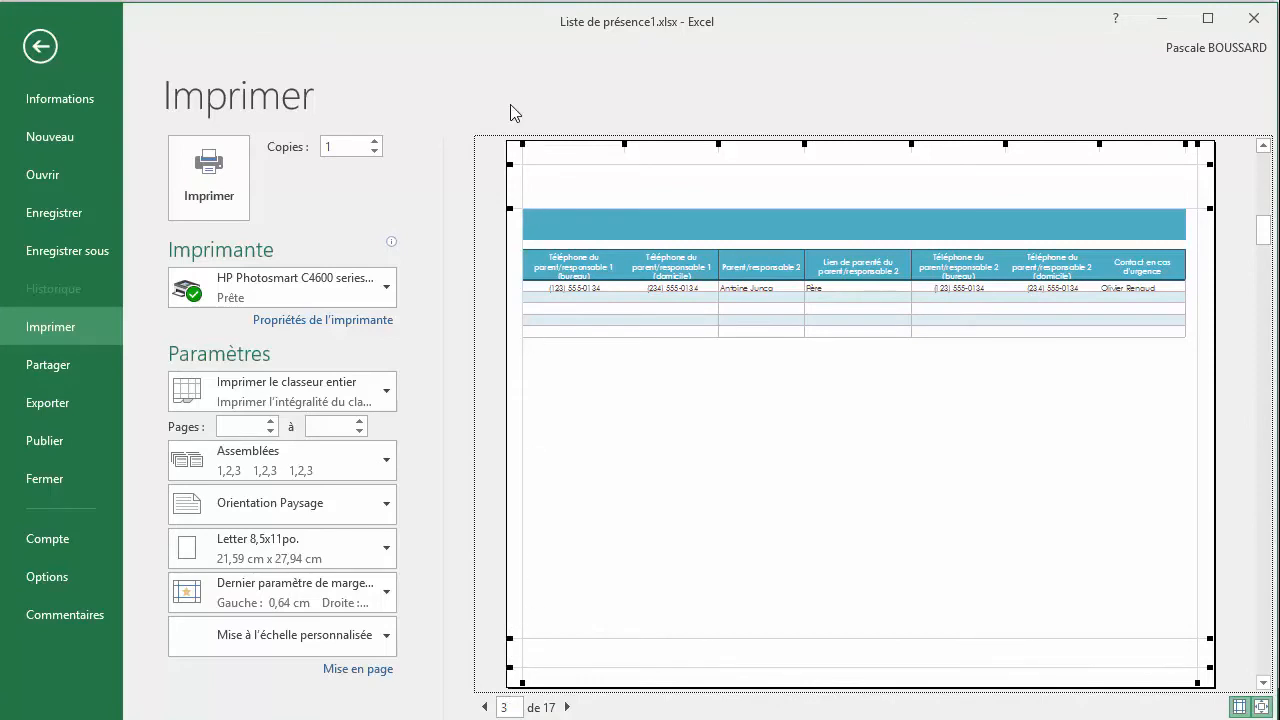
pyautogui.moveTo(524, 144); pyautogui.dragTo(566, 144)
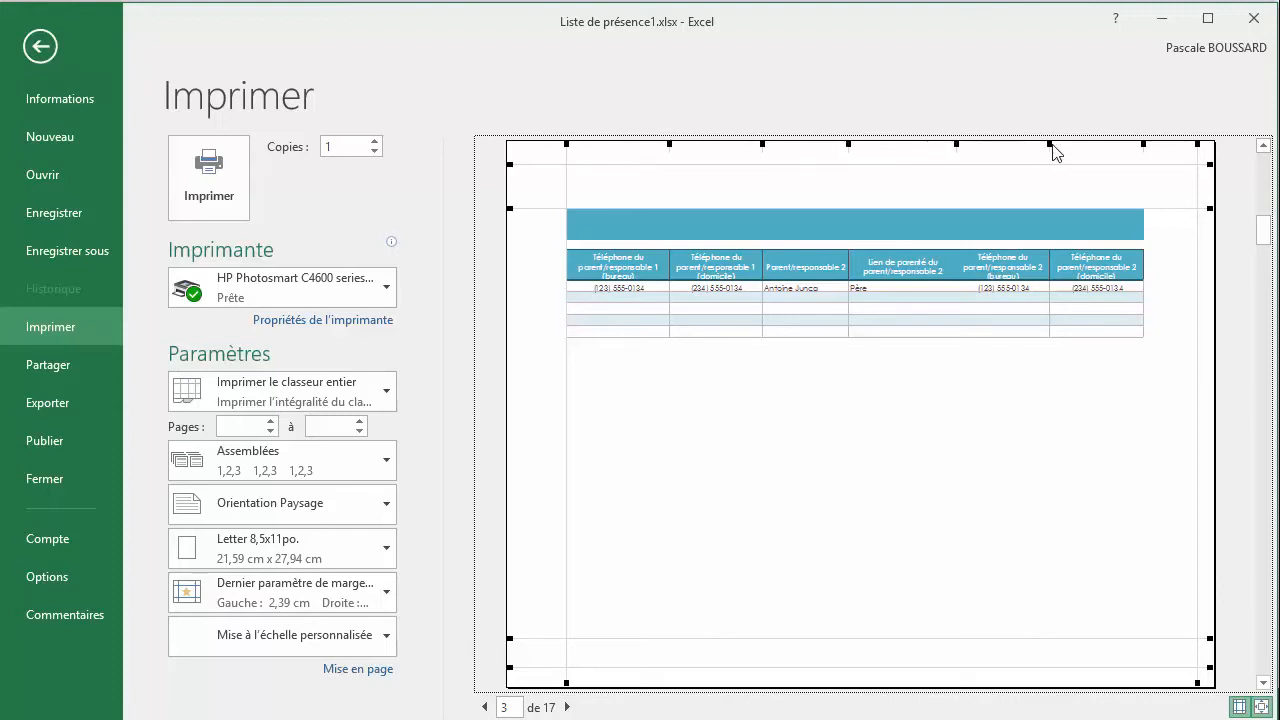
# Narrow the column Lien de parenté du parent/responsable 2 directly in the preview of page 3
pyautogui.moveTo(955, 147); pyautogui.dragTo(930, 144)
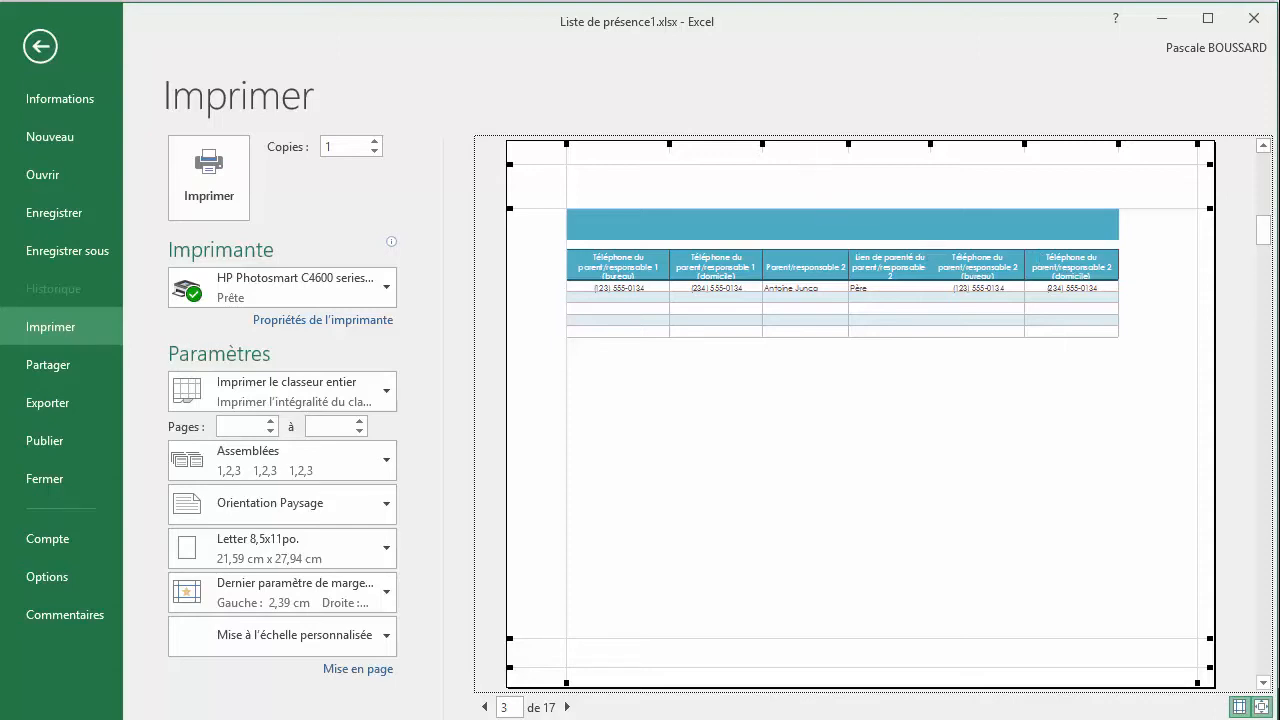
pyautogui.click(1175, 310)
pyautogui.click(882, 490)
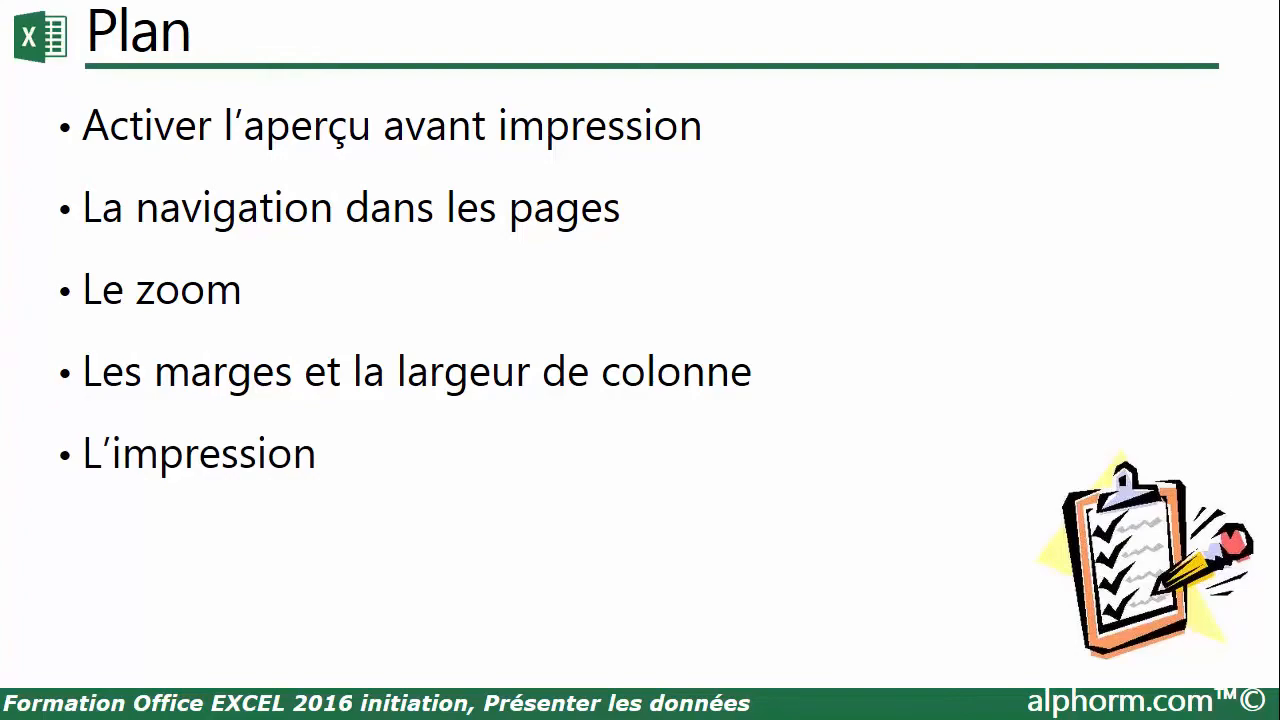
# Switch to Excel and examine the print scope, collation and page orientation choices for Liste de présence1.xlsx without changing them
pyautogui.hotkey('alt', 'Tab')
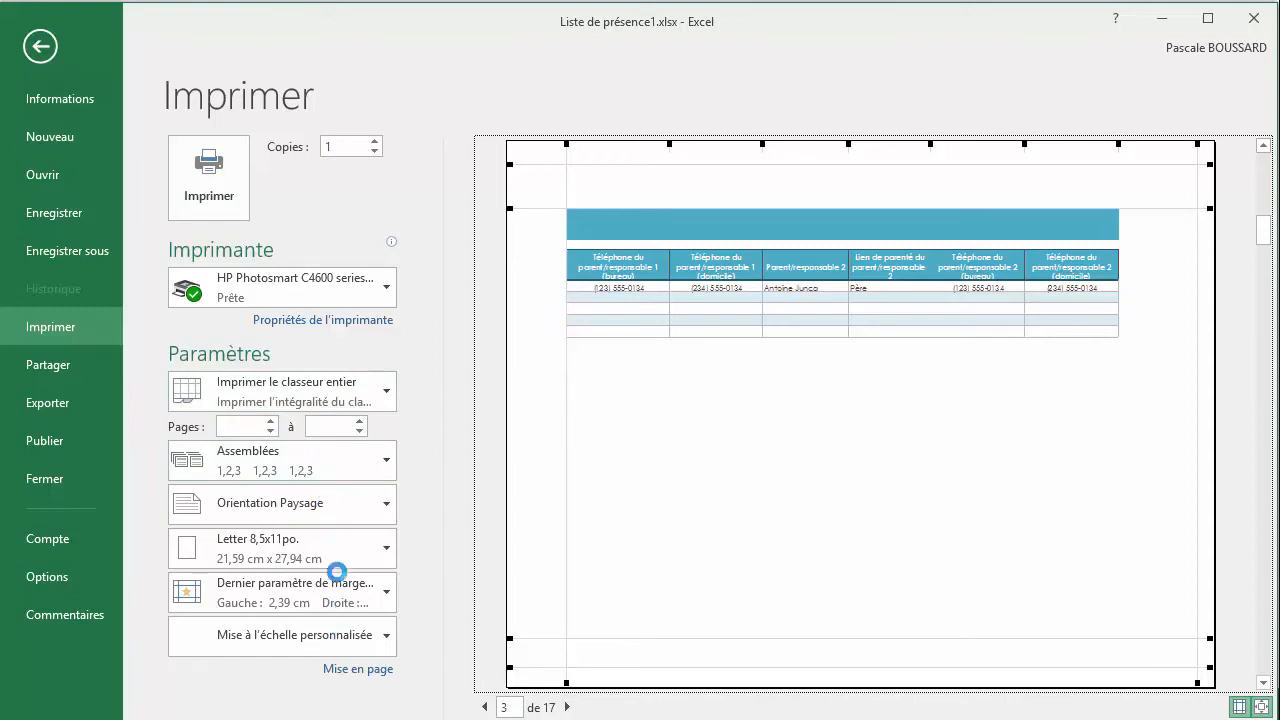
pyautogui.click(386, 389)
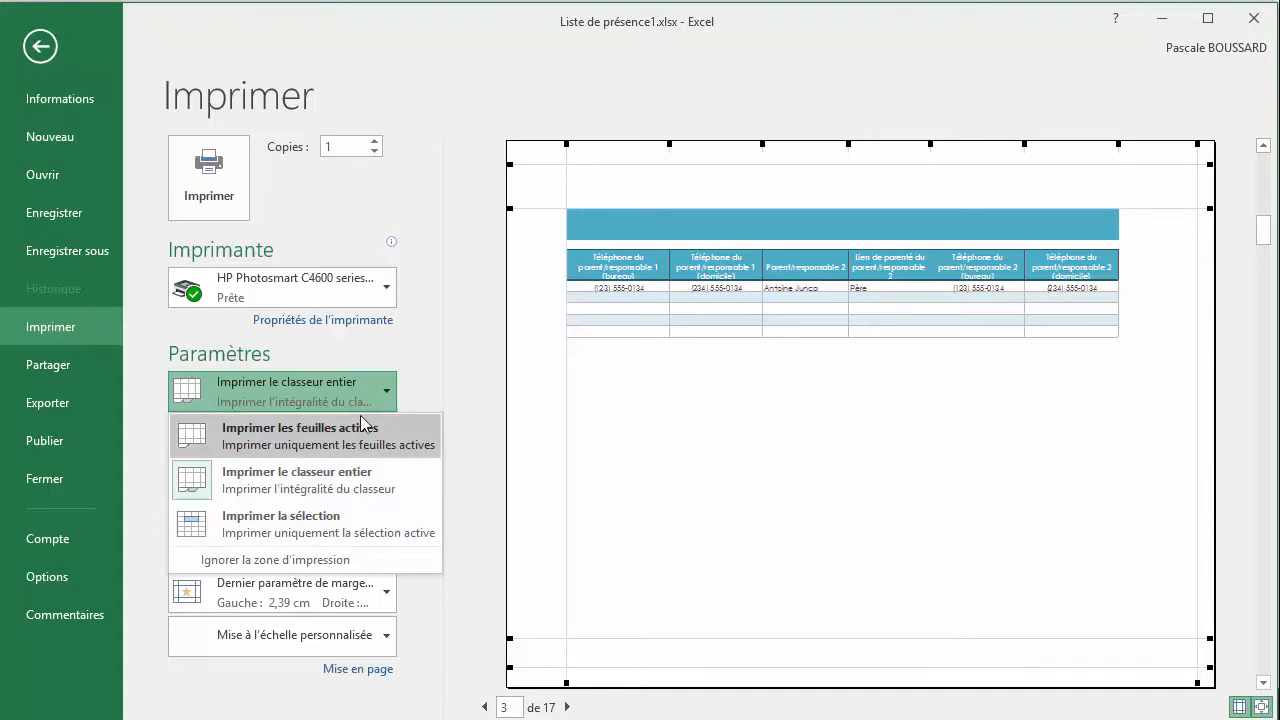
pyautogui.click(326, 340)
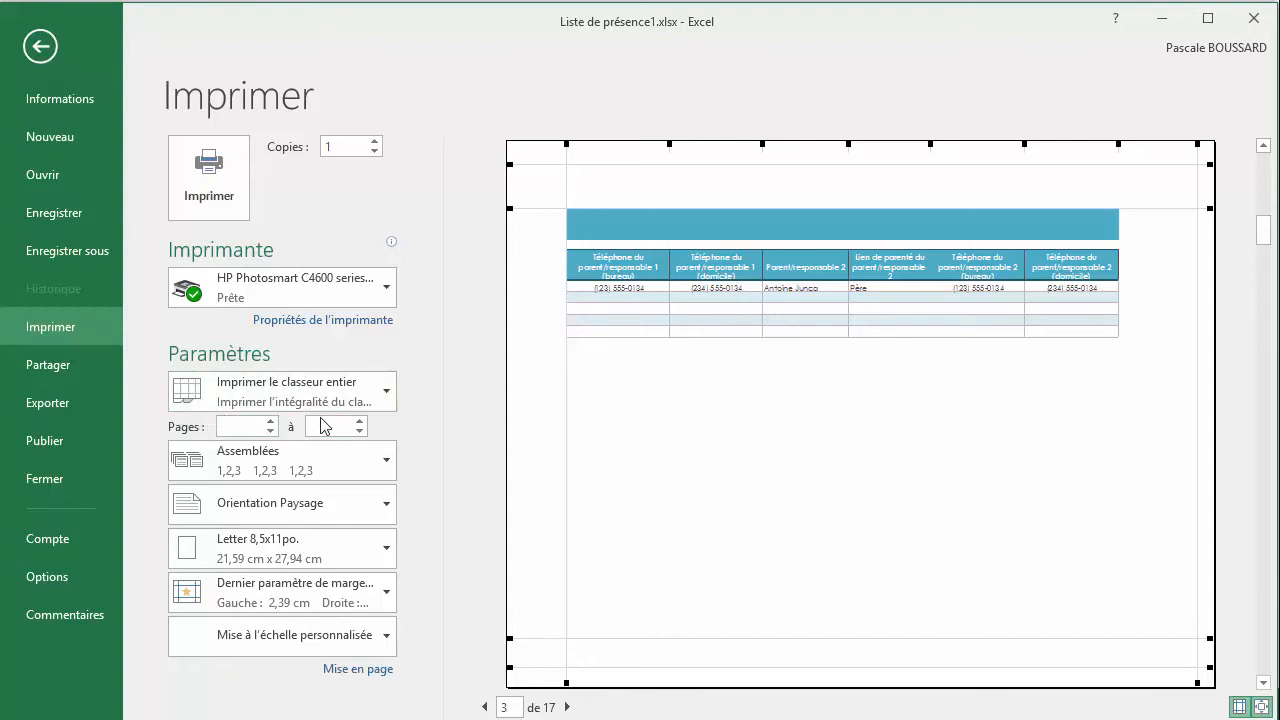
pyautogui.click(386, 466)
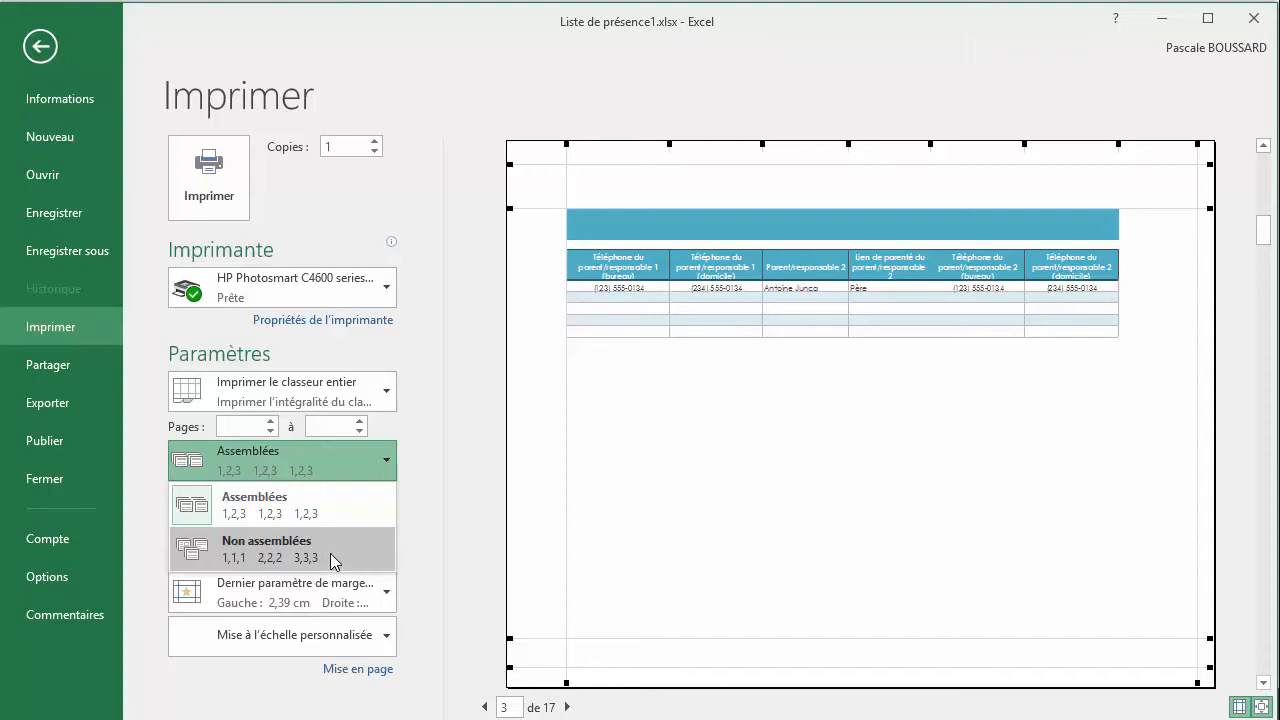
pyautogui.click(419, 534)
pyautogui.click(385, 508)
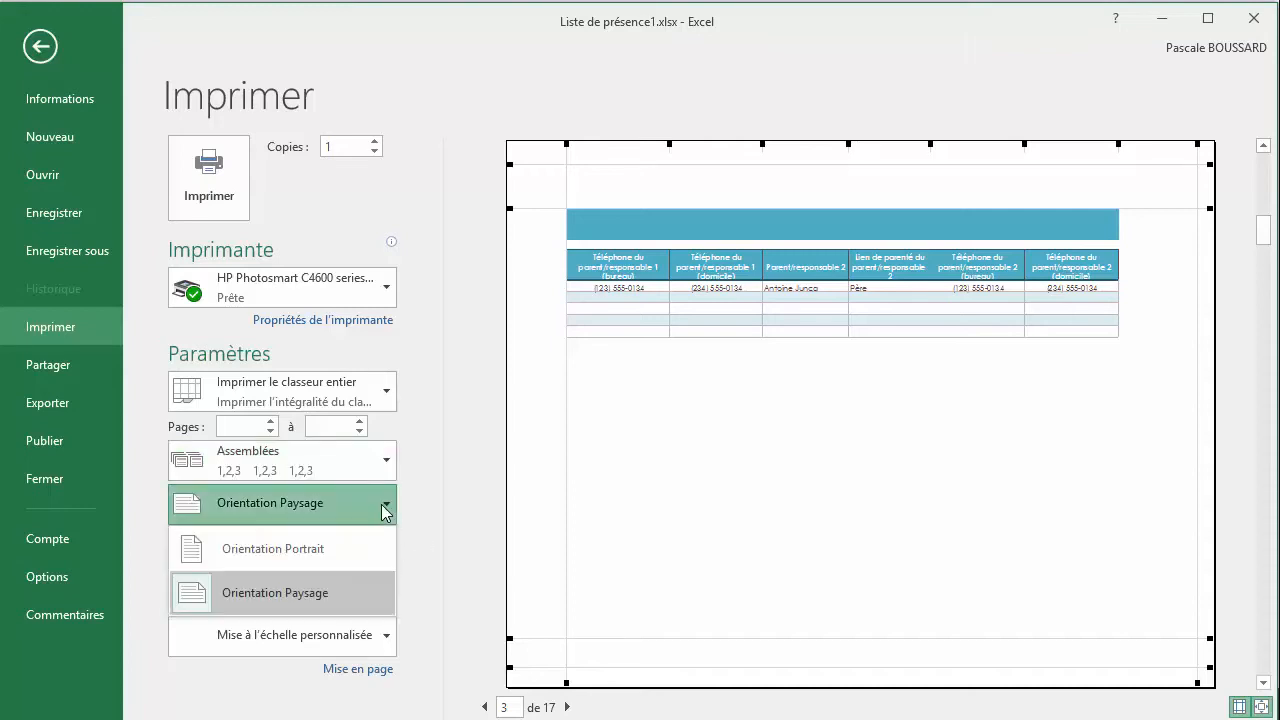
pyautogui.click(385, 510)
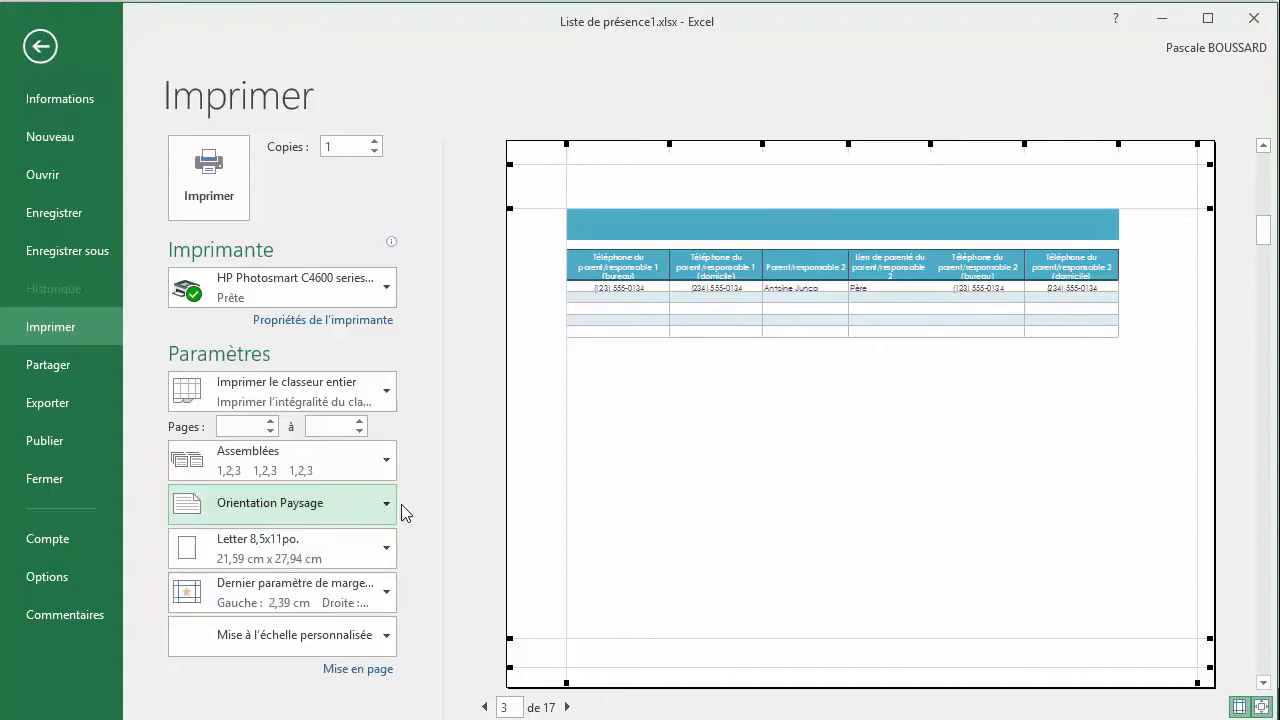
pyautogui.click(387, 510)
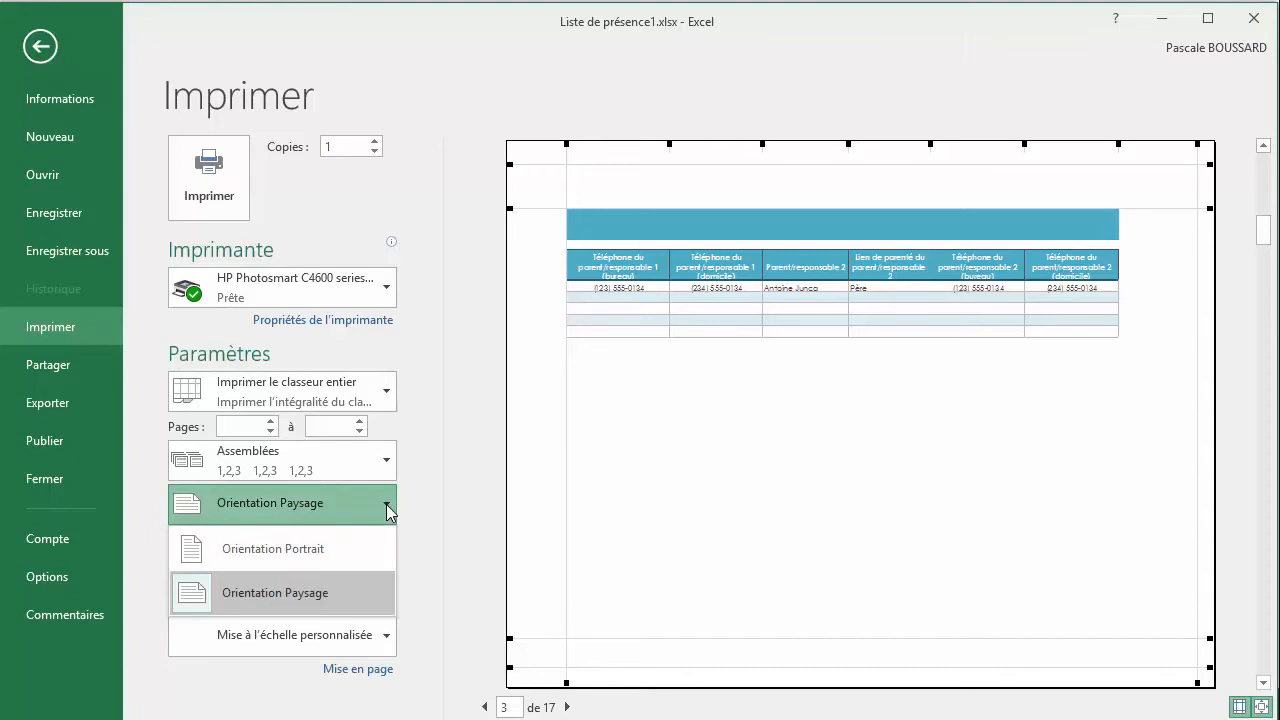
pyautogui.click(387, 510)
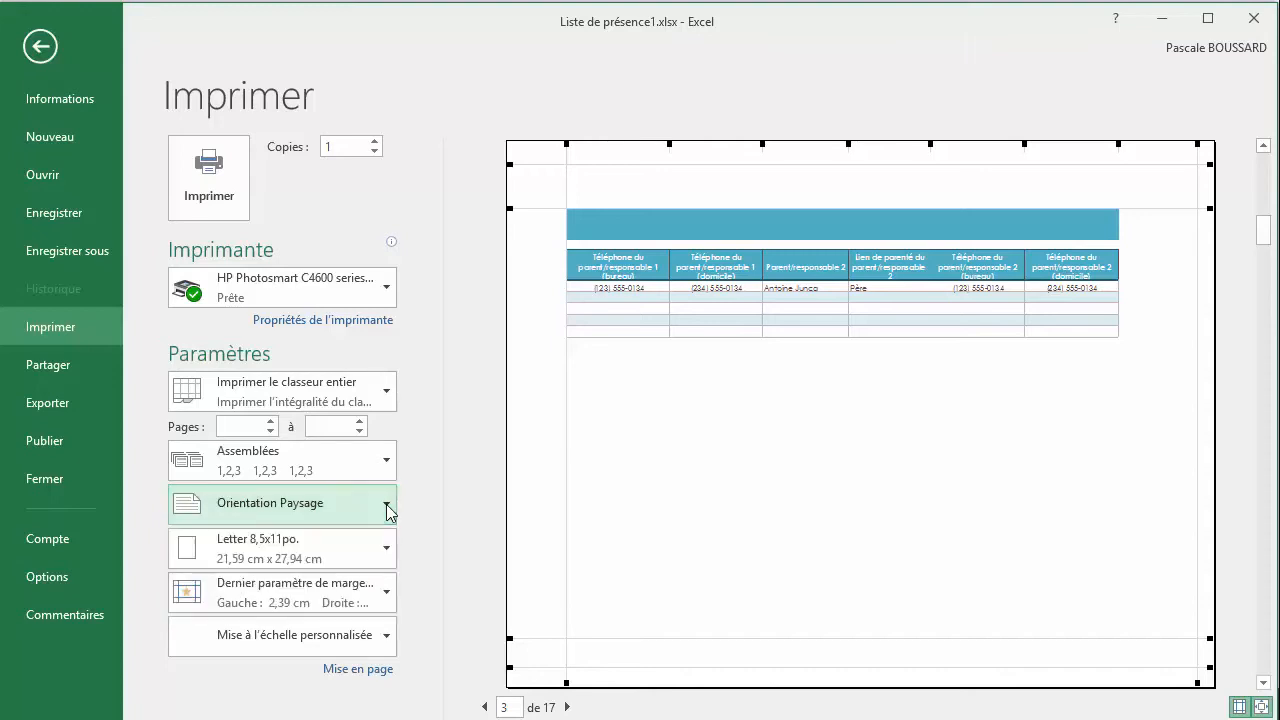
# Set the paper size for the previewed sheet to A4 210x297 mm
pyautogui.click(389, 552)
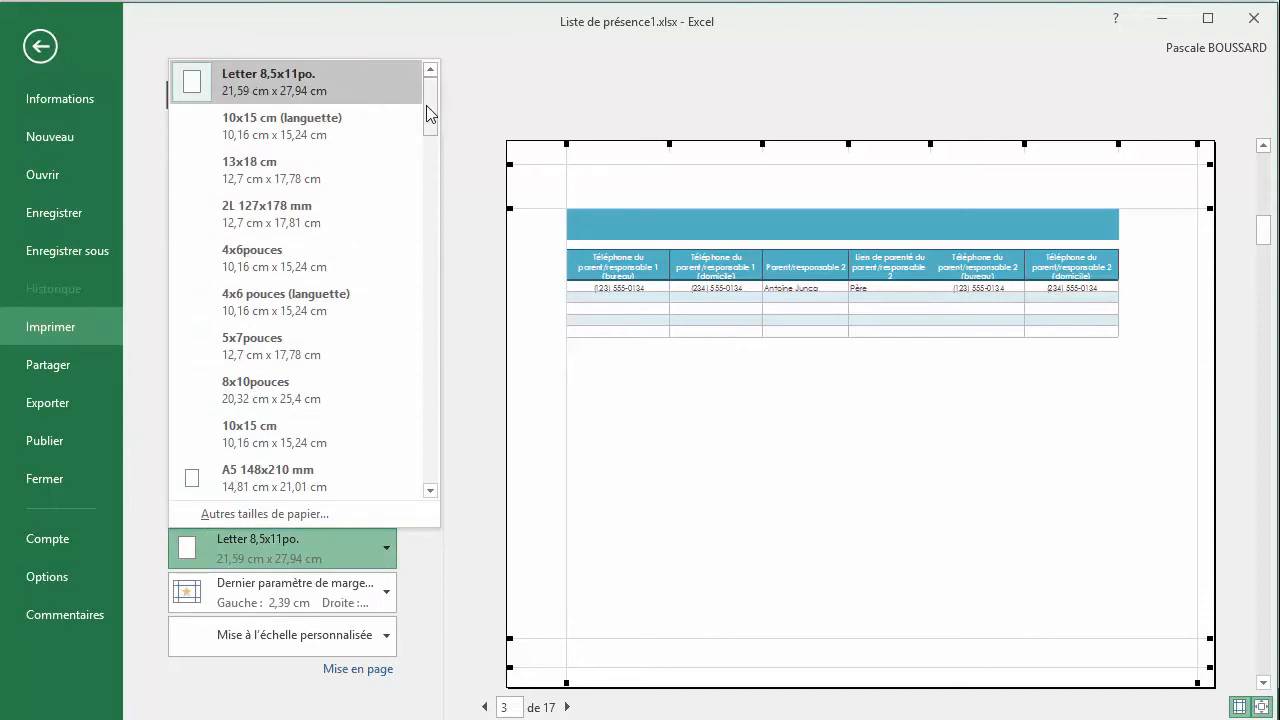
pyautogui.scroll(-3, 429, 117)
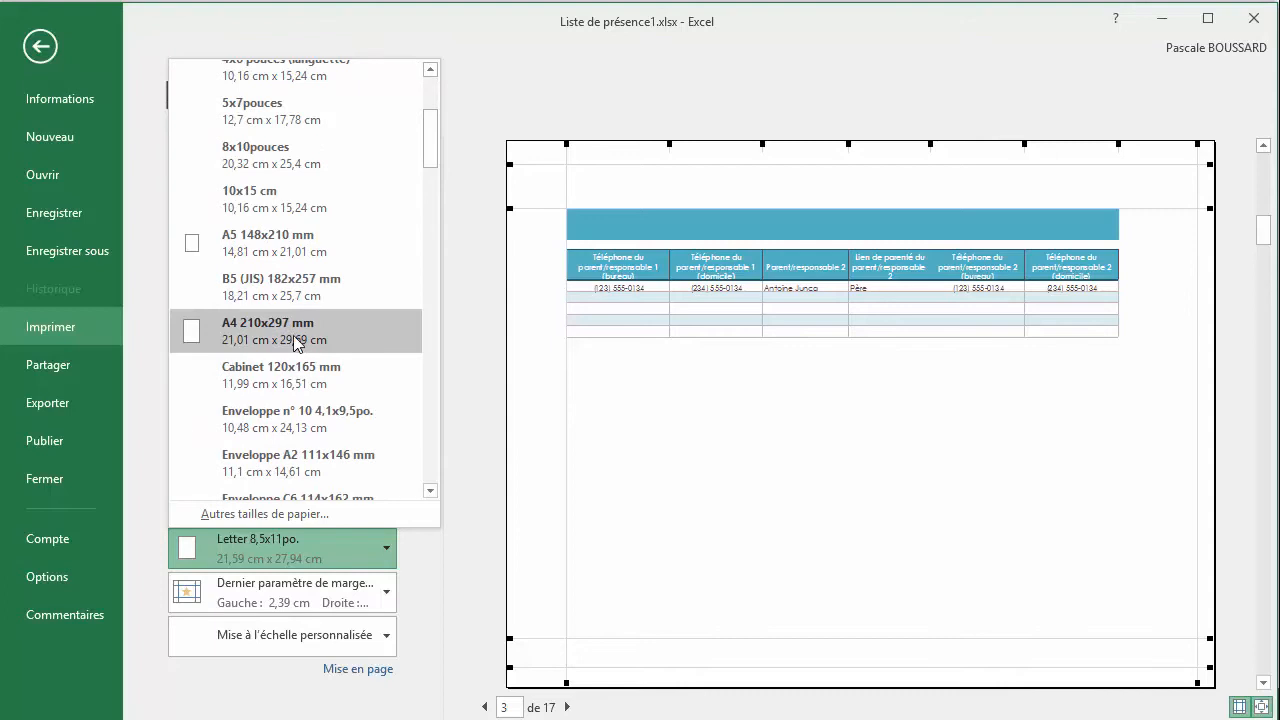
pyautogui.click(296, 340)
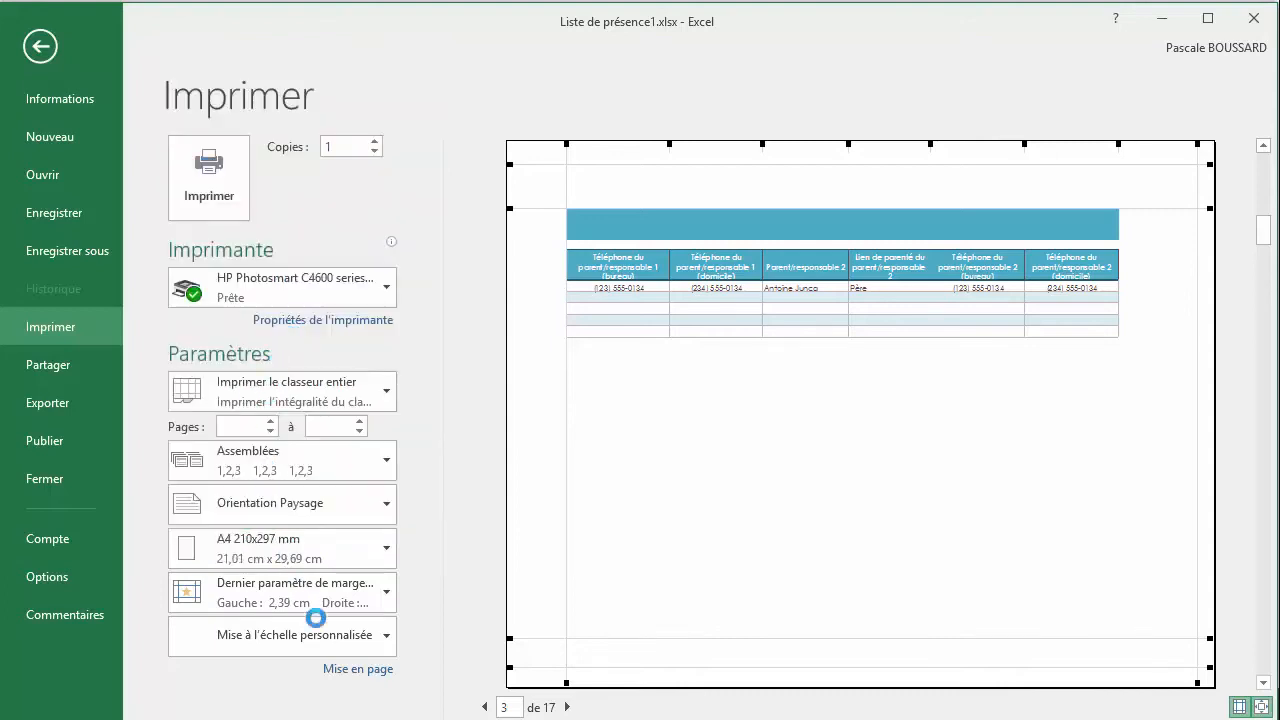
pyautogui.click(386, 552)
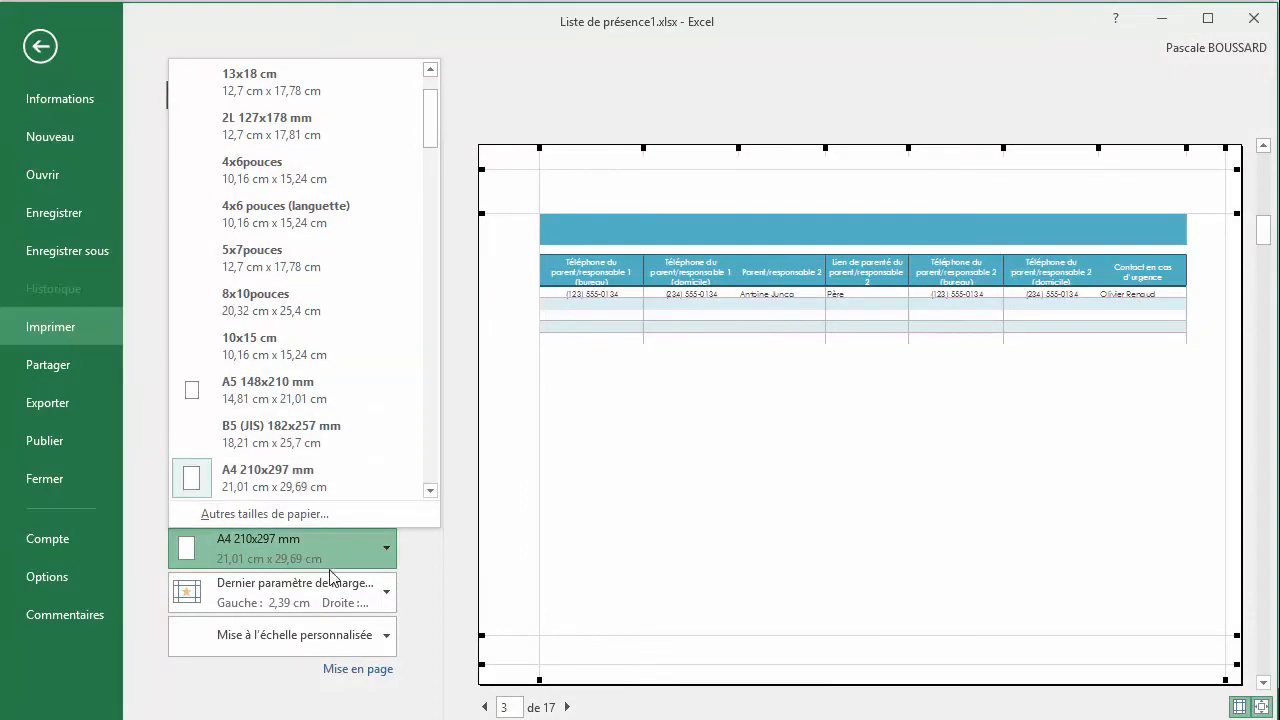
# Apply the Normales margins to the previewed sheet and set its scaling to Ajuster la feuille à une page
pyautogui.click(381, 599)
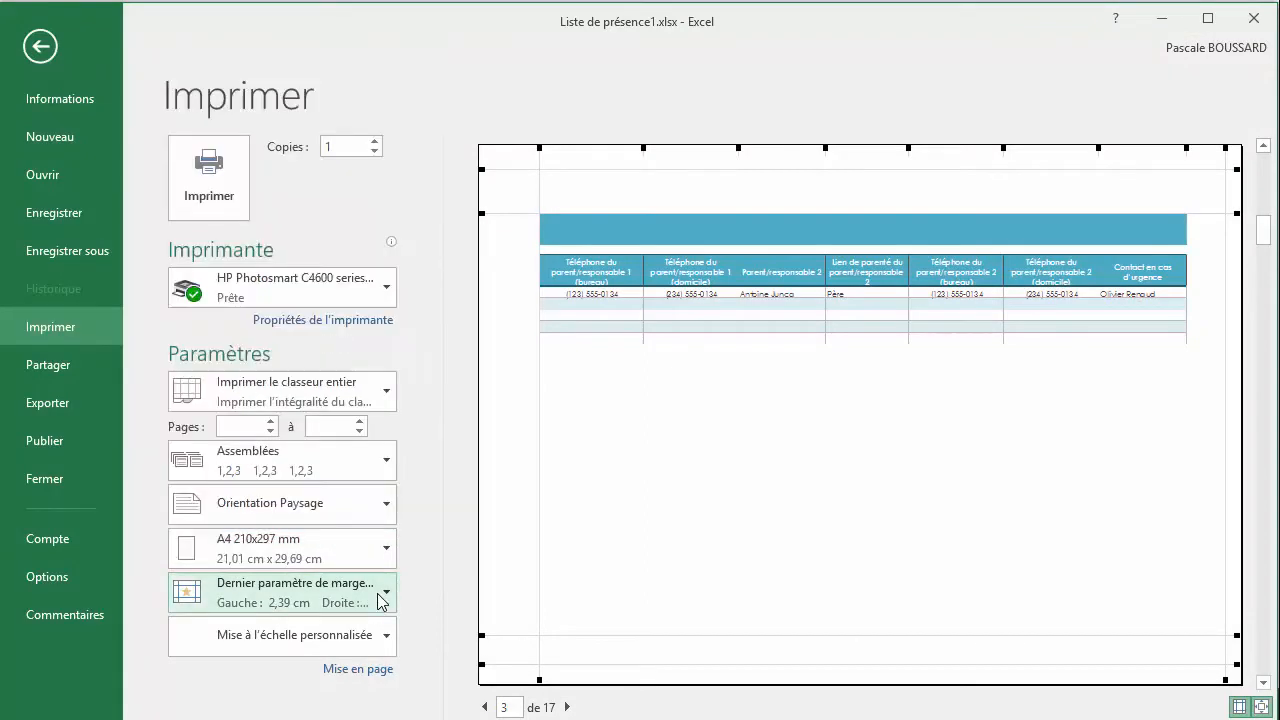
pyautogui.click(381, 599)
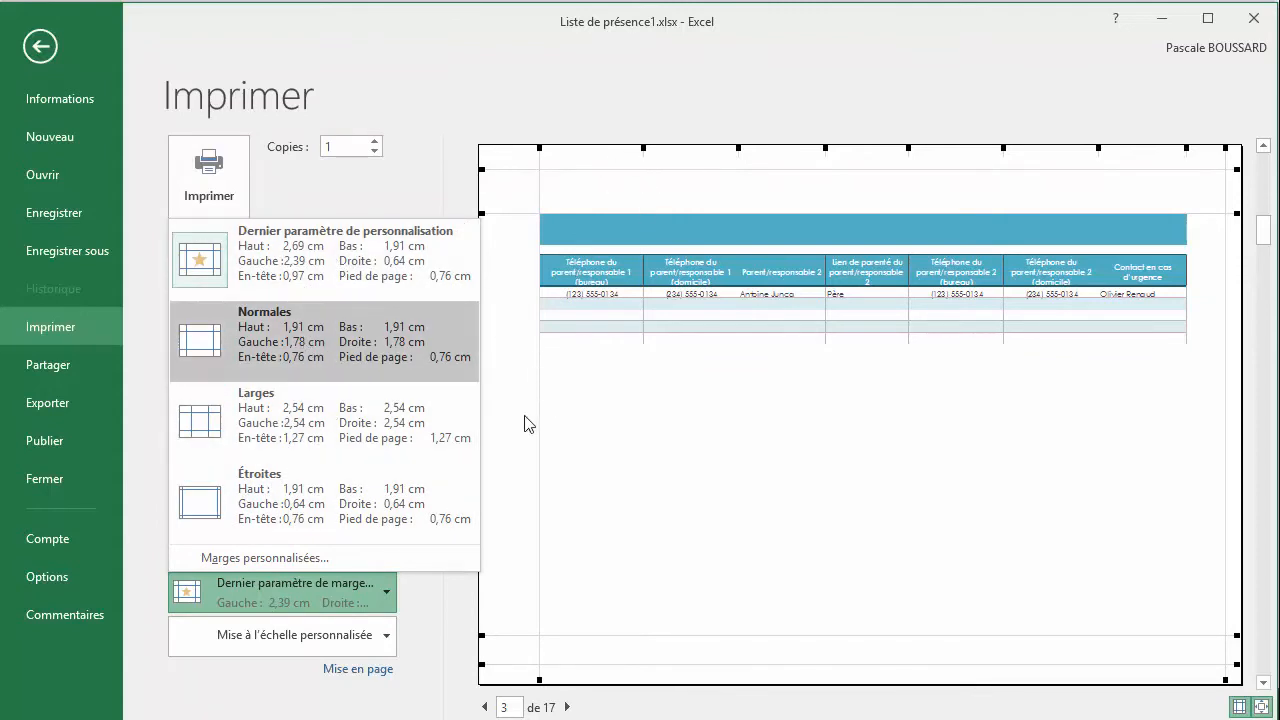
pyautogui.click(290, 330)
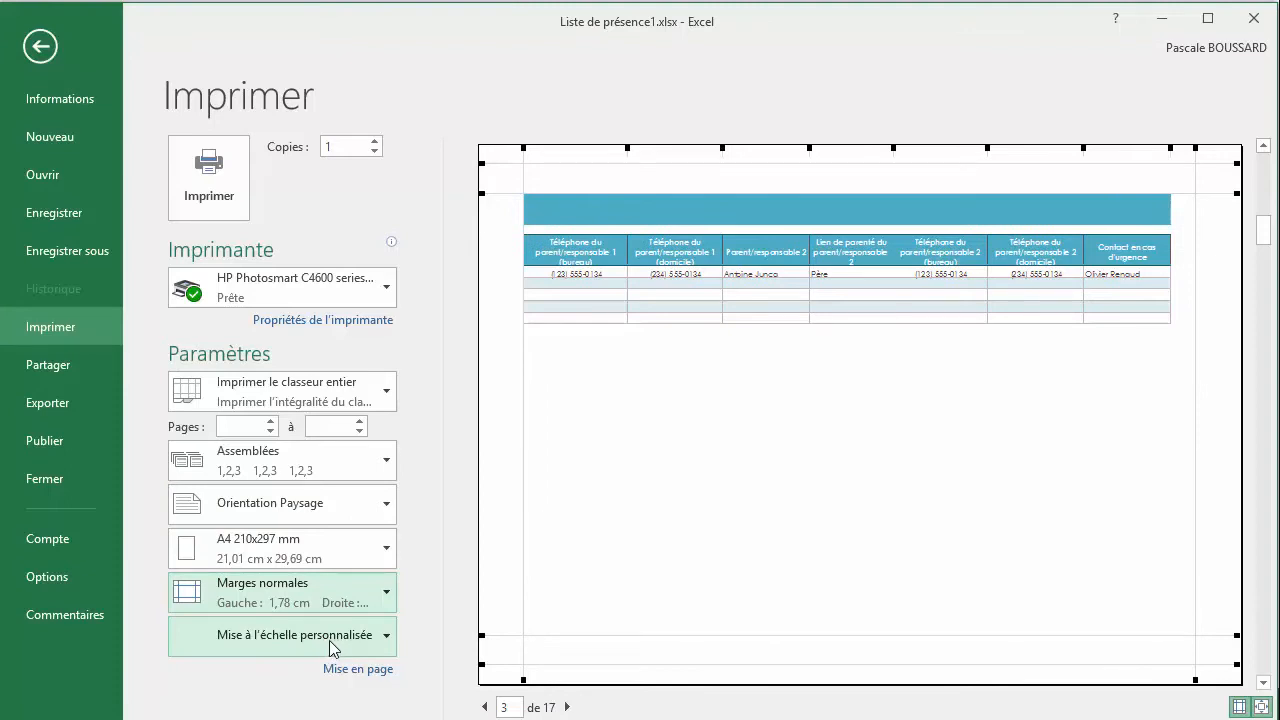
pyautogui.click(385, 643)
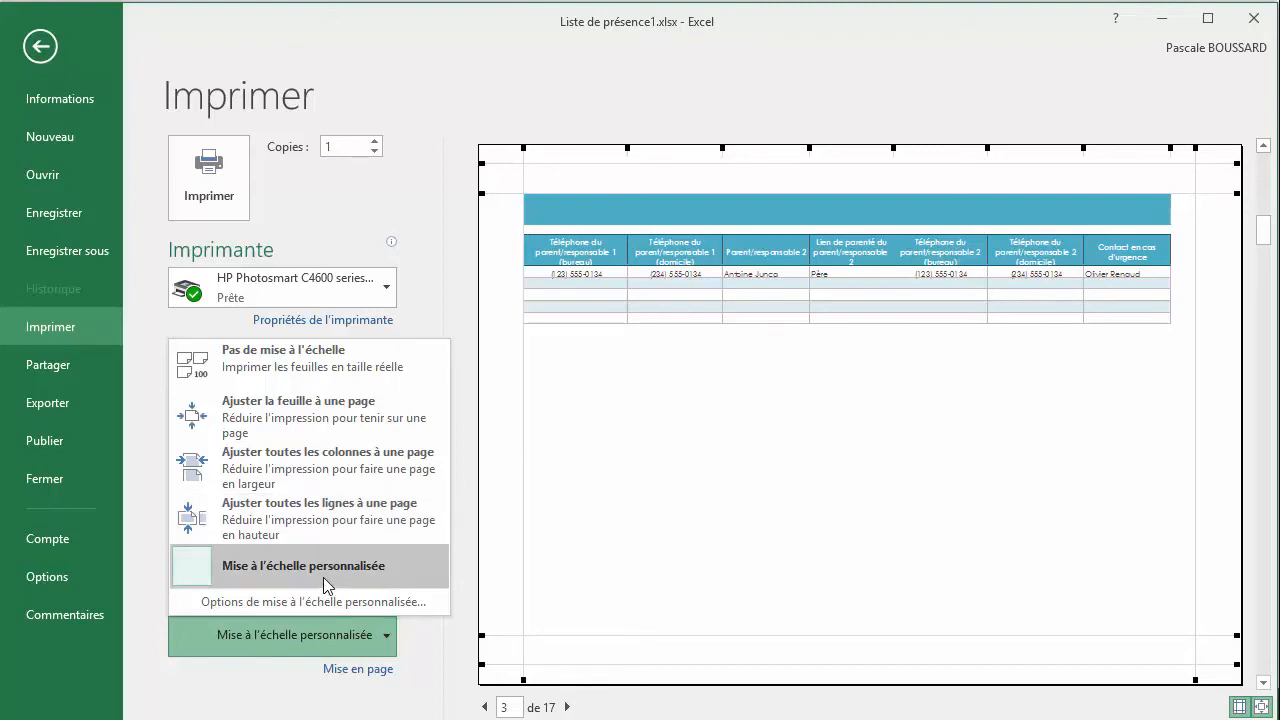
pyautogui.click(327, 425)
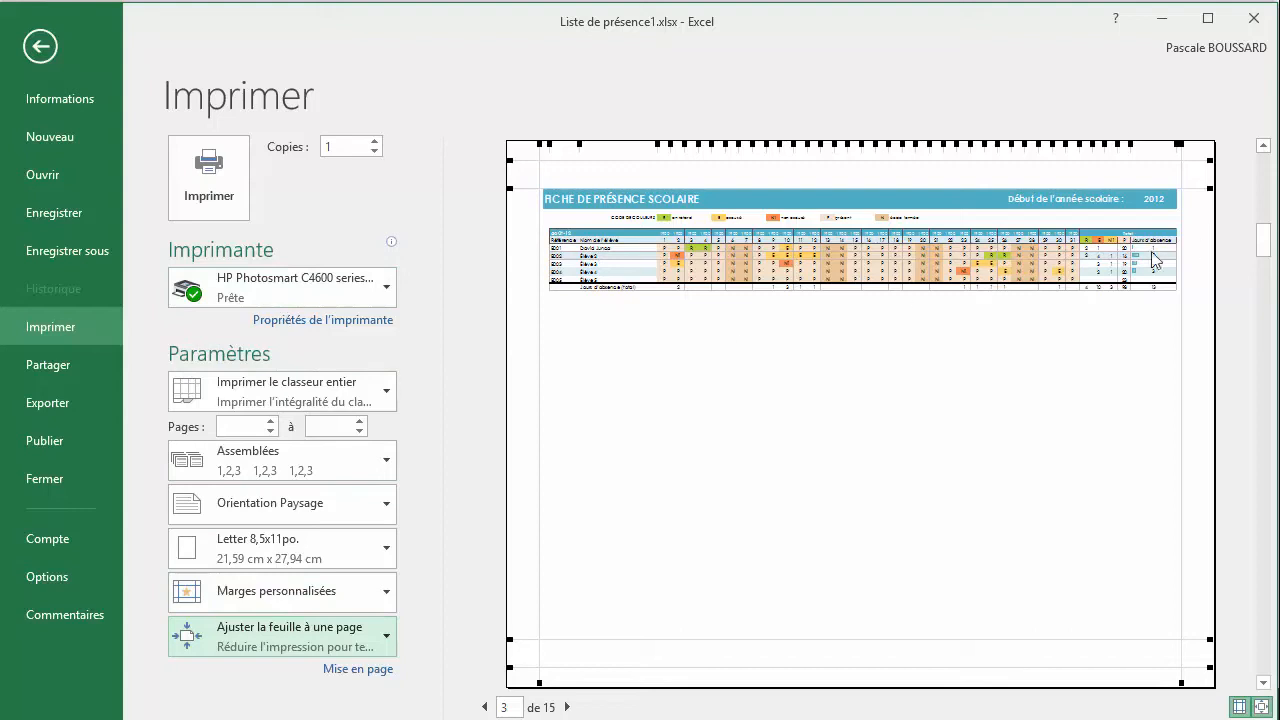
pyautogui.moveTo(1278, 302)
pyautogui.click(1180, 305)
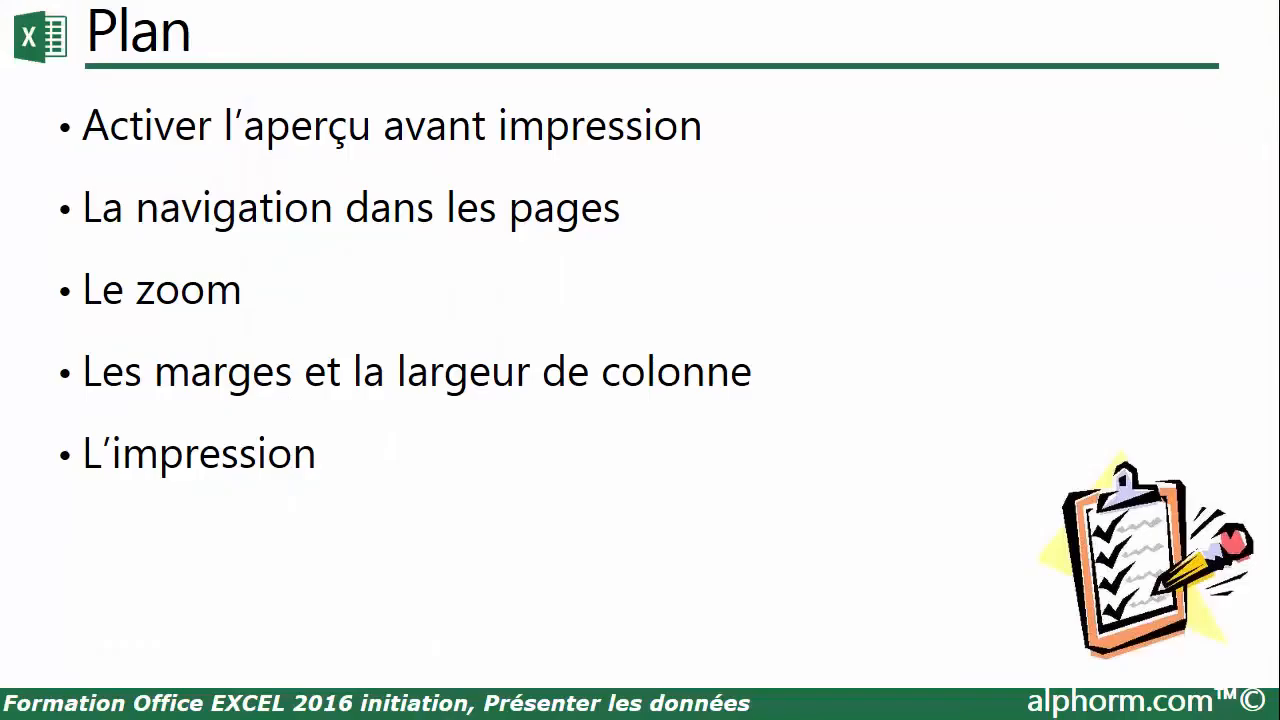
pyautogui.click(810, 435)
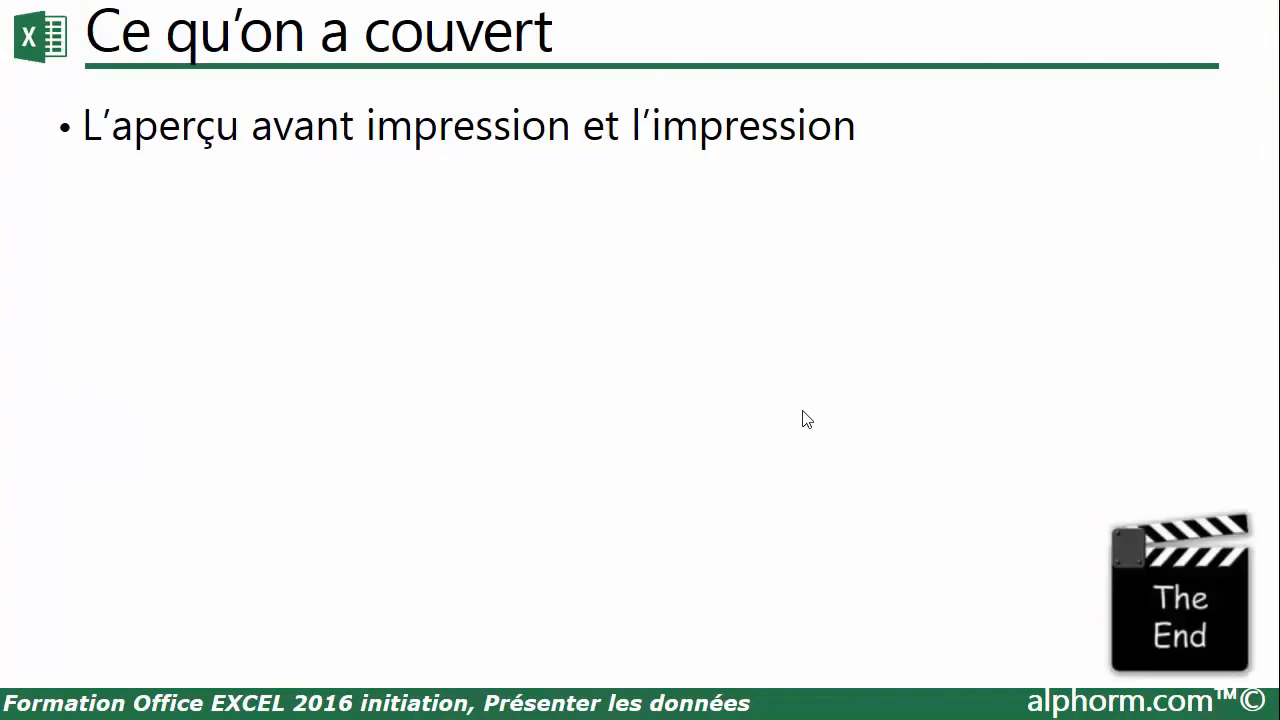
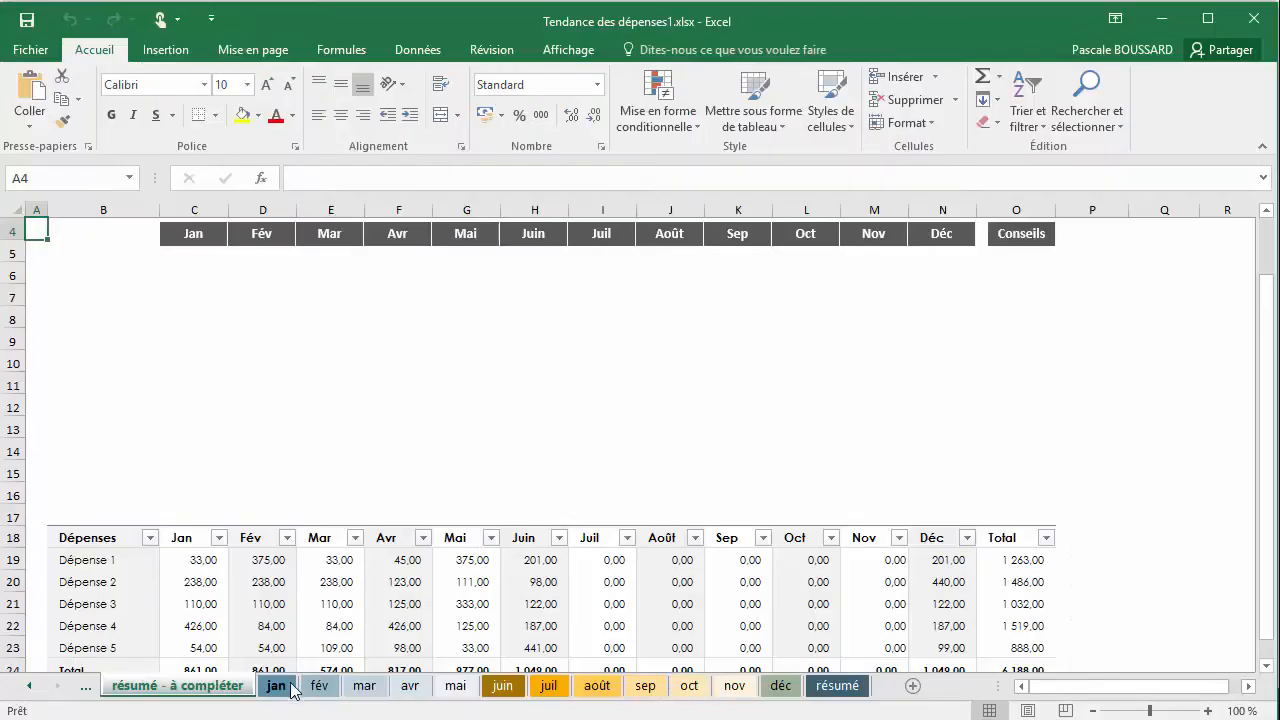
# Insert a clustered column chart of the Montant values D4:D10 on the jan sheet using Quick Analysis
pyautogui.click(277, 686)
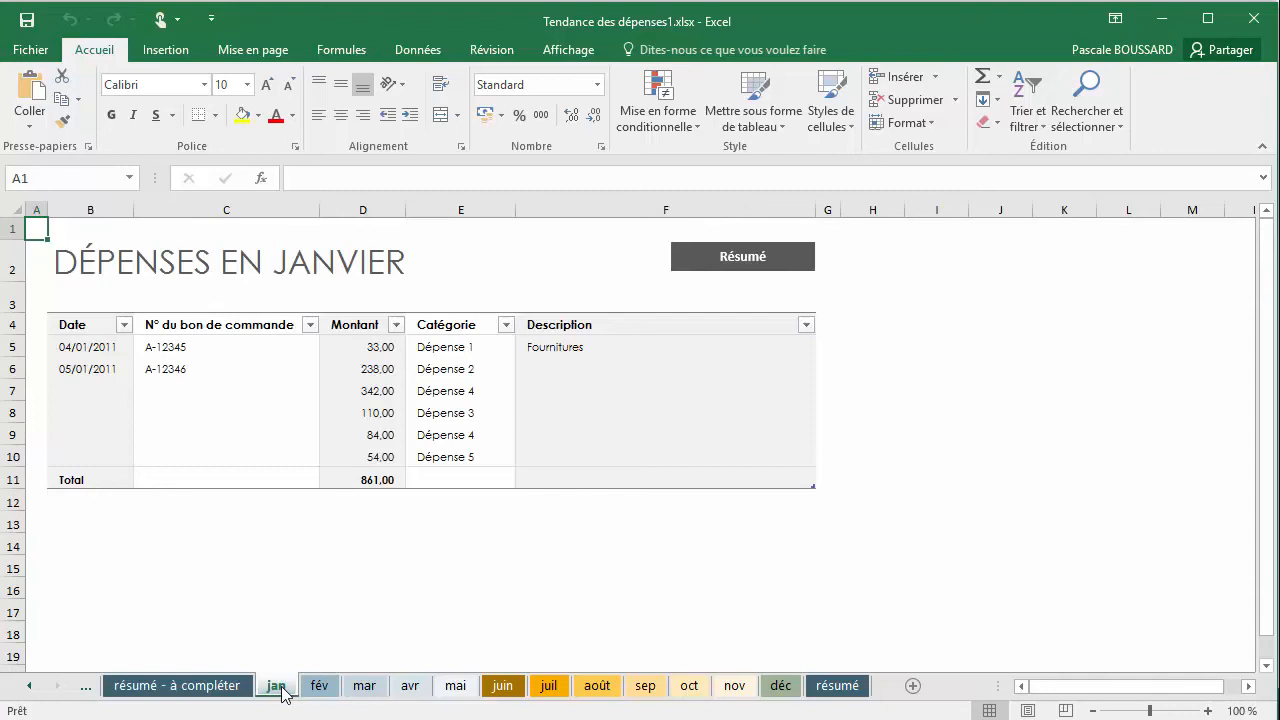
pyautogui.moveTo(371, 326); pyautogui.dragTo(377, 457)
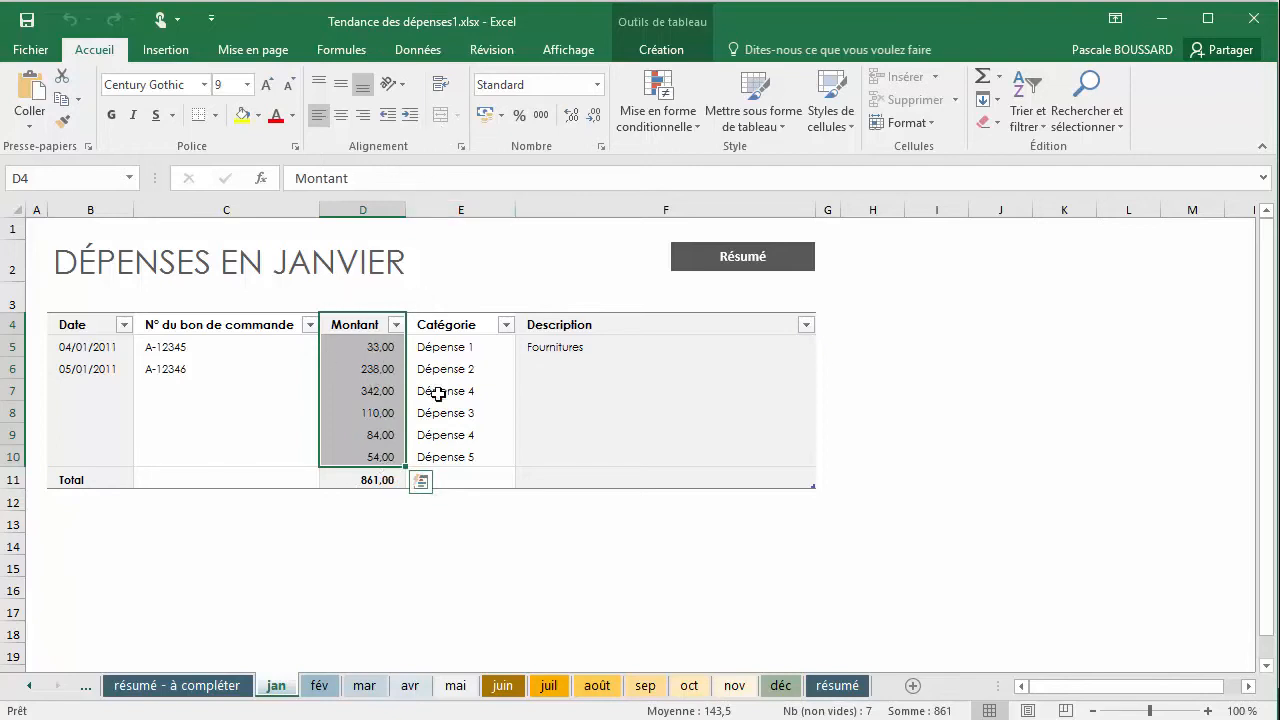
pyautogui.click(421, 492)
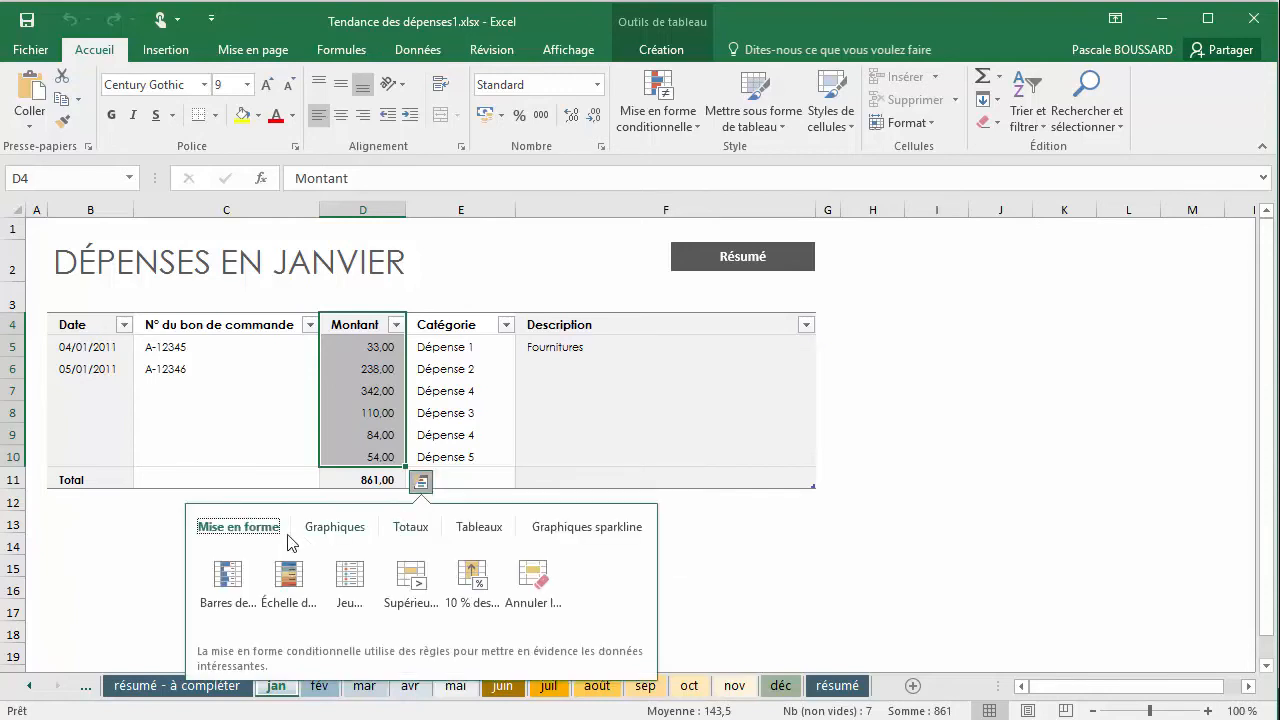
pyautogui.click(341, 537)
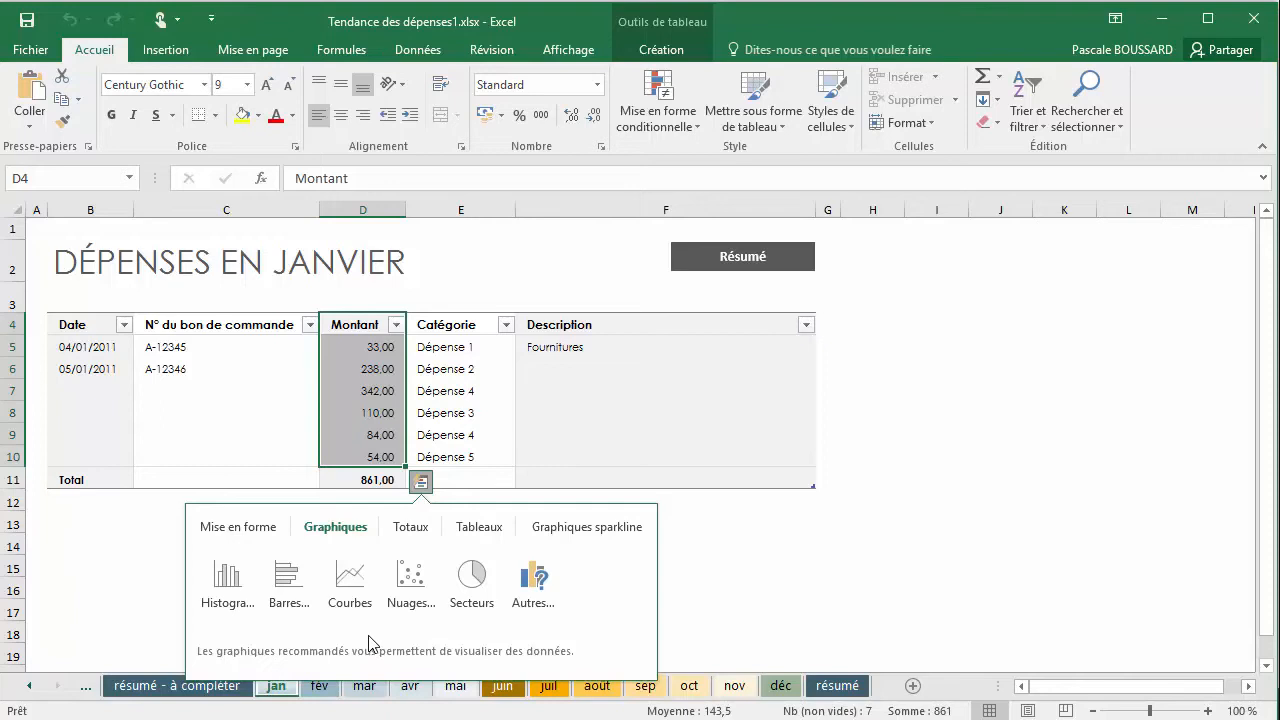
pyautogui.moveTo(234, 610)
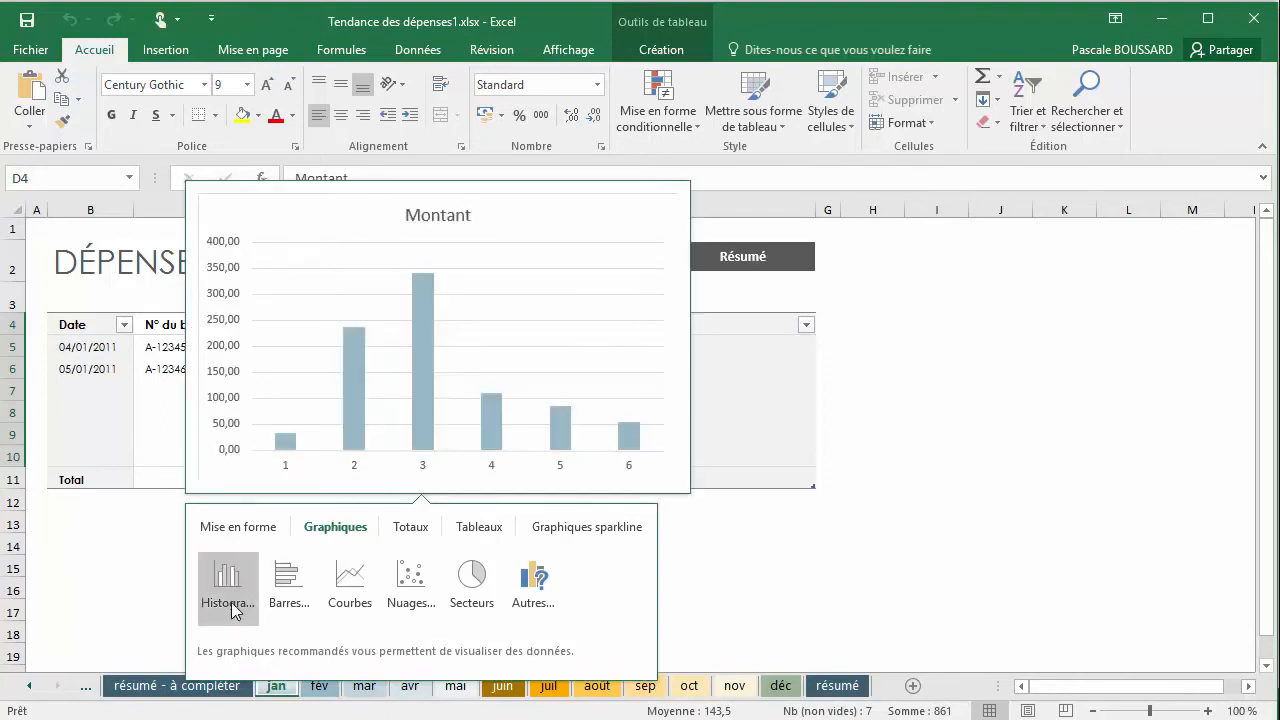
pyautogui.moveTo(290, 605)
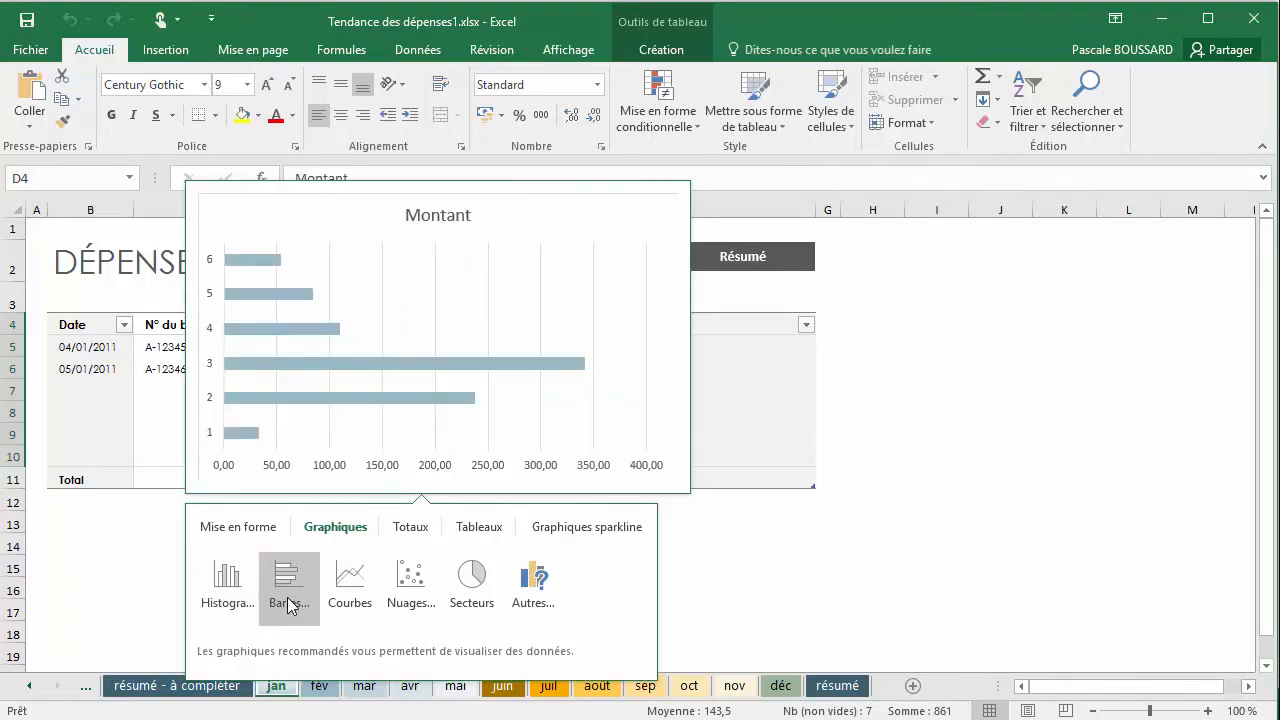
pyautogui.moveTo(350, 603)
pyautogui.moveTo(408, 601)
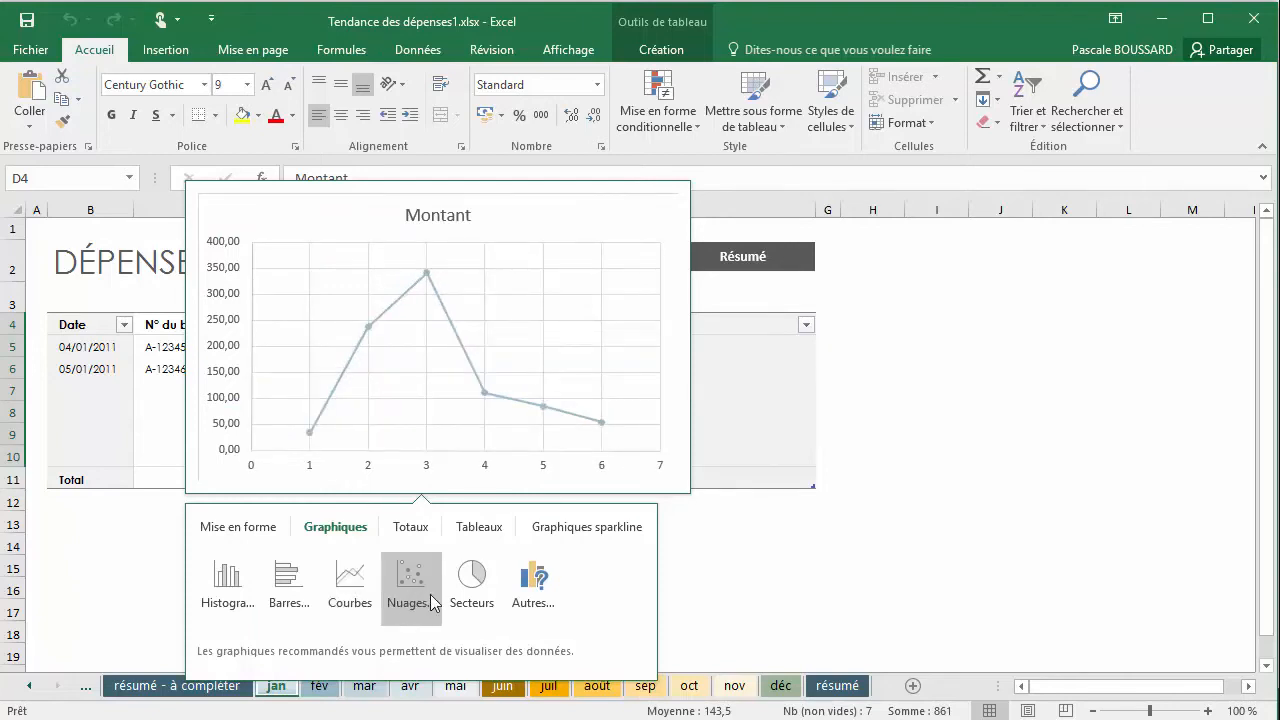
pyautogui.moveTo(461, 604)
pyautogui.click(245, 594)
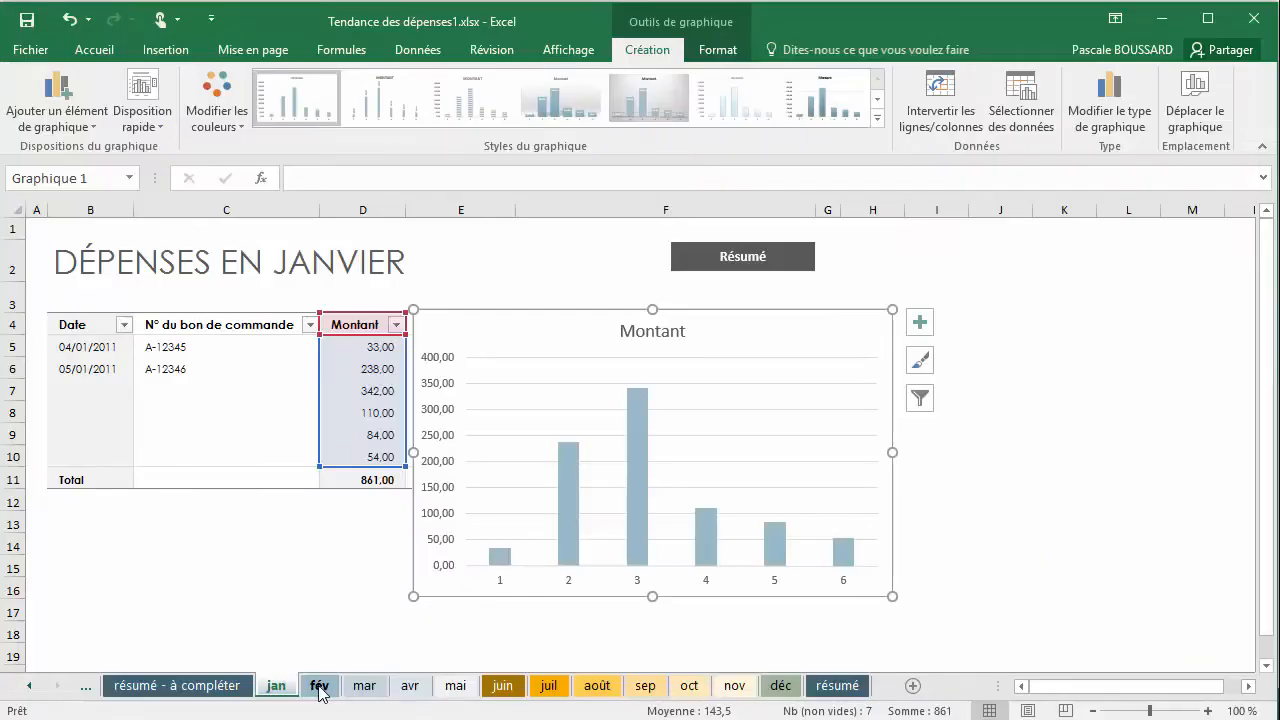
# Open the recommended charts for the Montant values D4:D10 on the fév sheet
pyautogui.click(319, 689)
pyautogui.moveTo(337, 326); pyautogui.dragTo(345, 456)
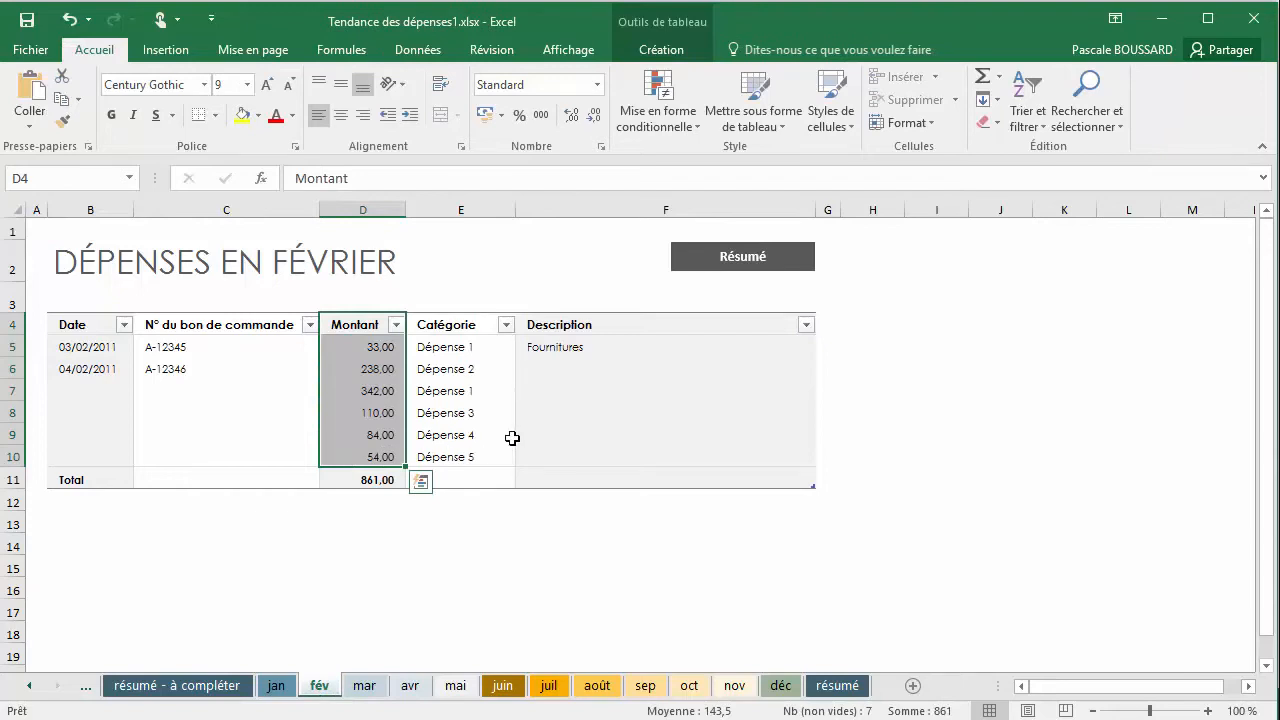
pyautogui.click(170, 55)
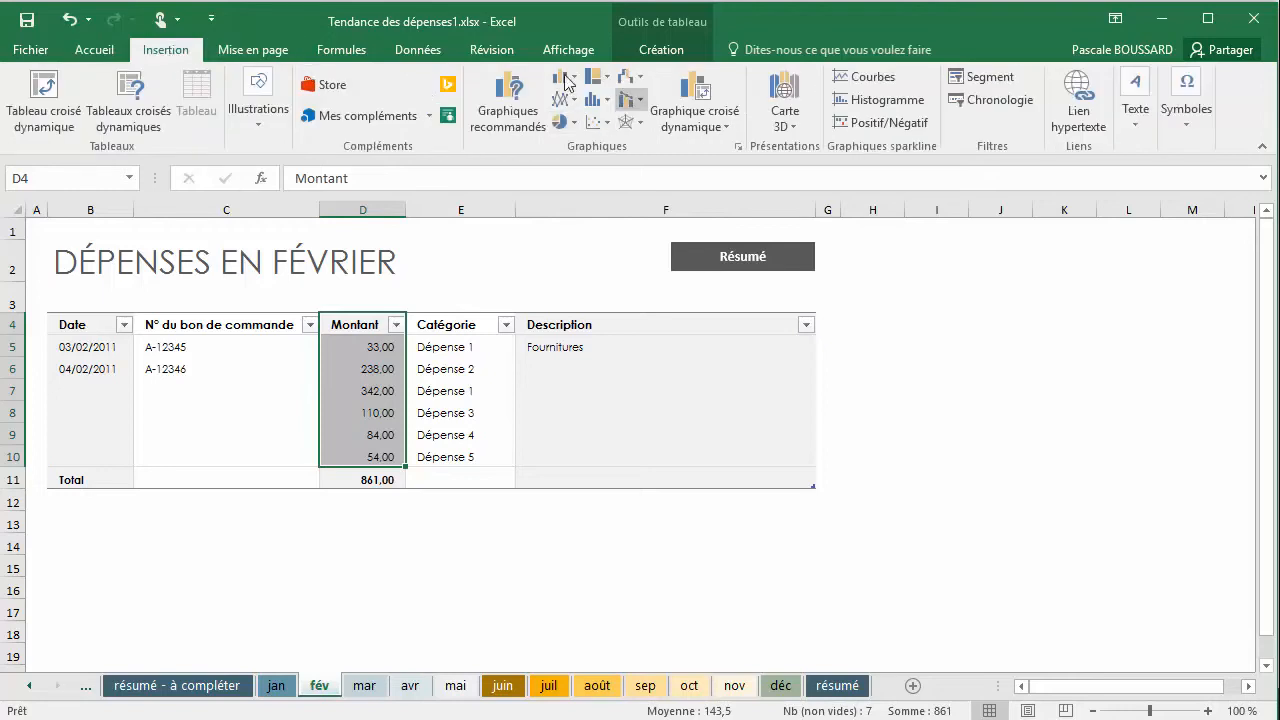
pyautogui.click(500, 130)
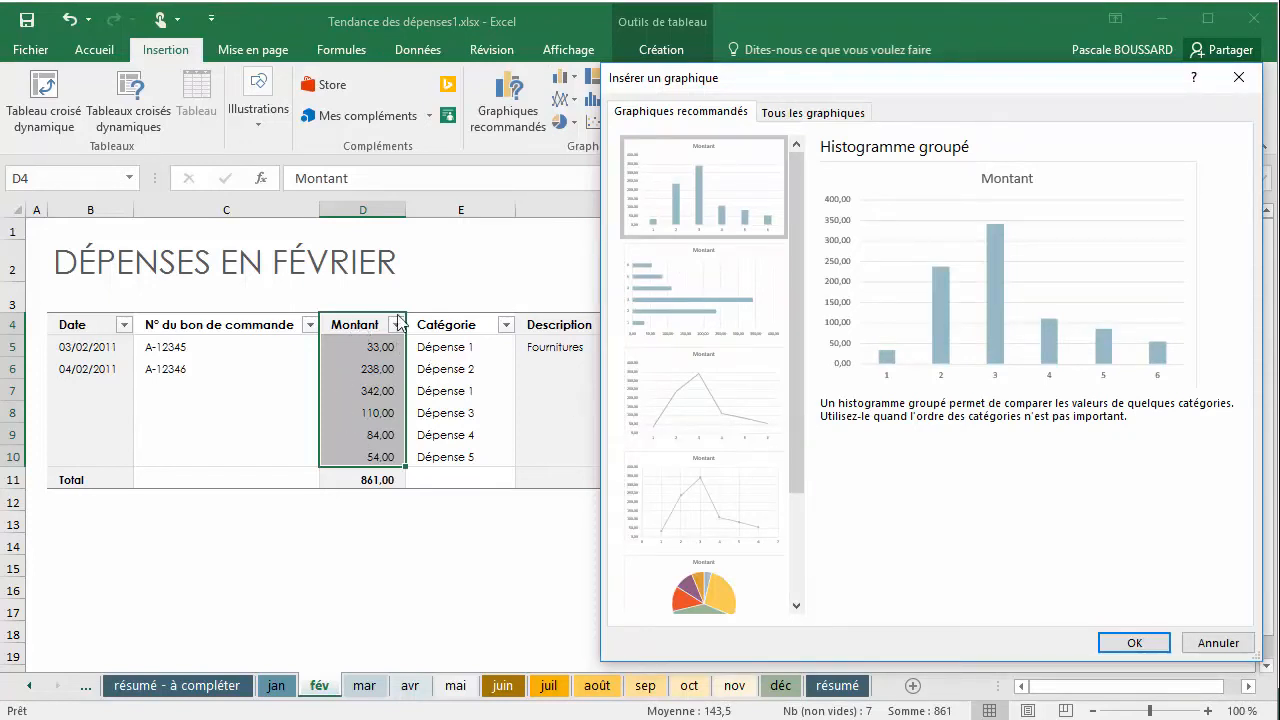
# Compare the previews of the recommended column, bar, line, scatter and pie charts for the February amounts
pyautogui.click(668, 281)
pyautogui.click(678, 386)
pyautogui.click(675, 500)
pyautogui.scroll(-2, 672, 498)
pyautogui.click(690, 474)
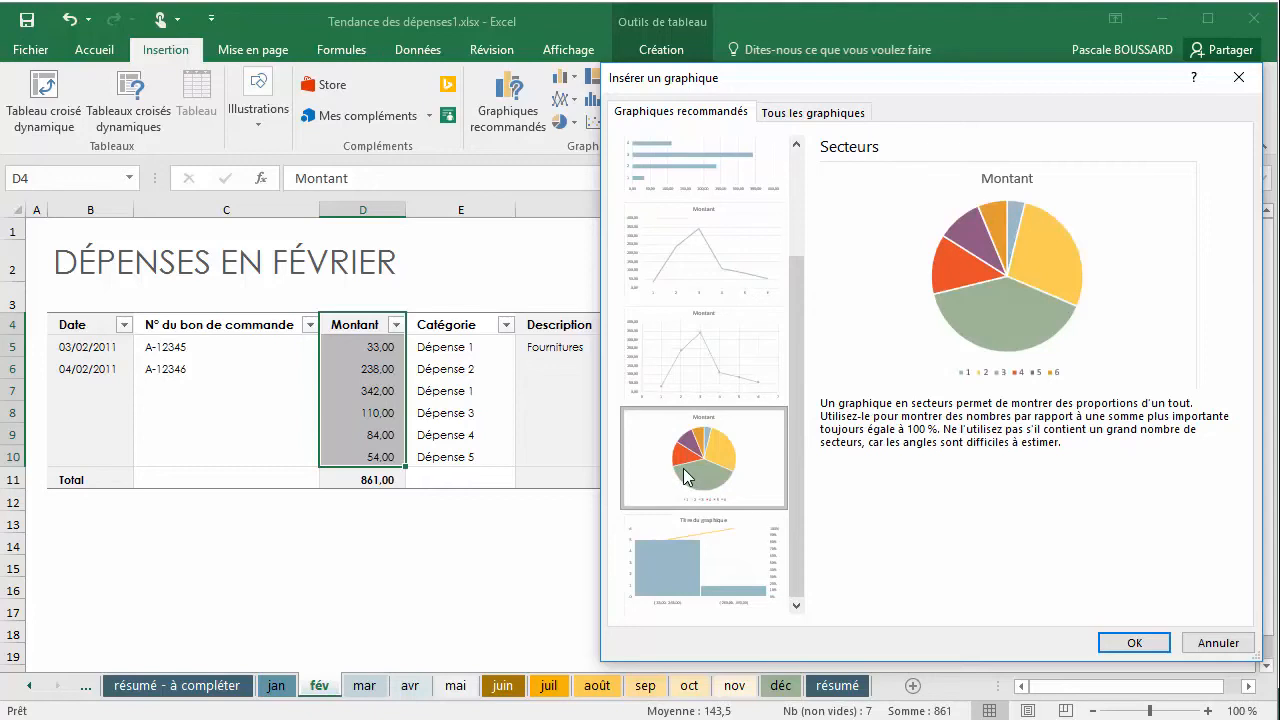
pyautogui.scroll(2, 688, 474)
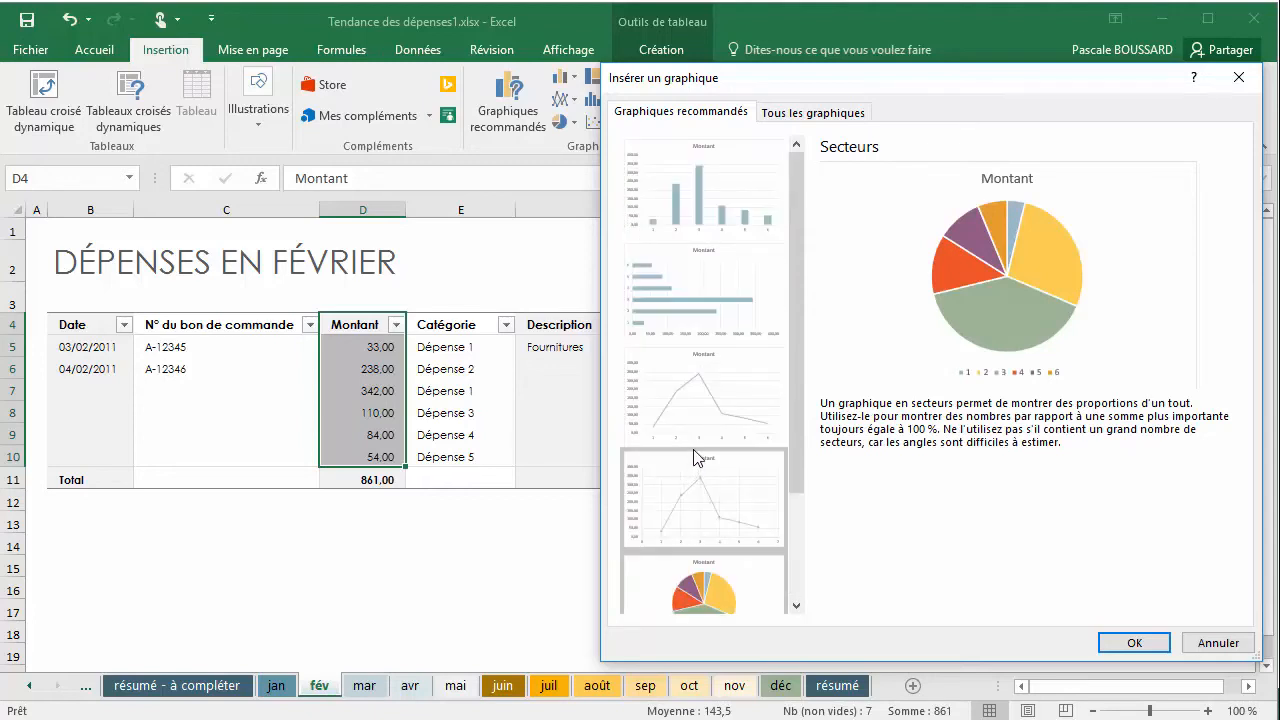
pyautogui.click(685, 226)
pyautogui.click(695, 305)
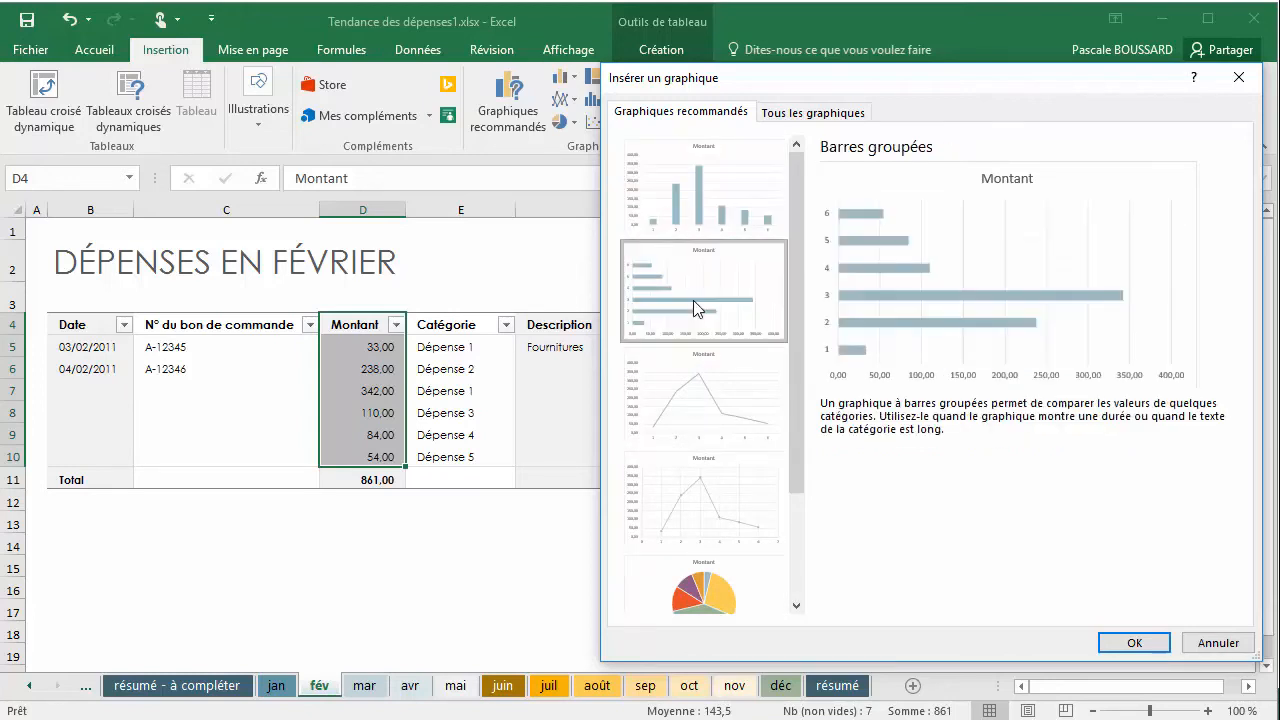
pyautogui.click(690, 412)
pyautogui.click(670, 518)
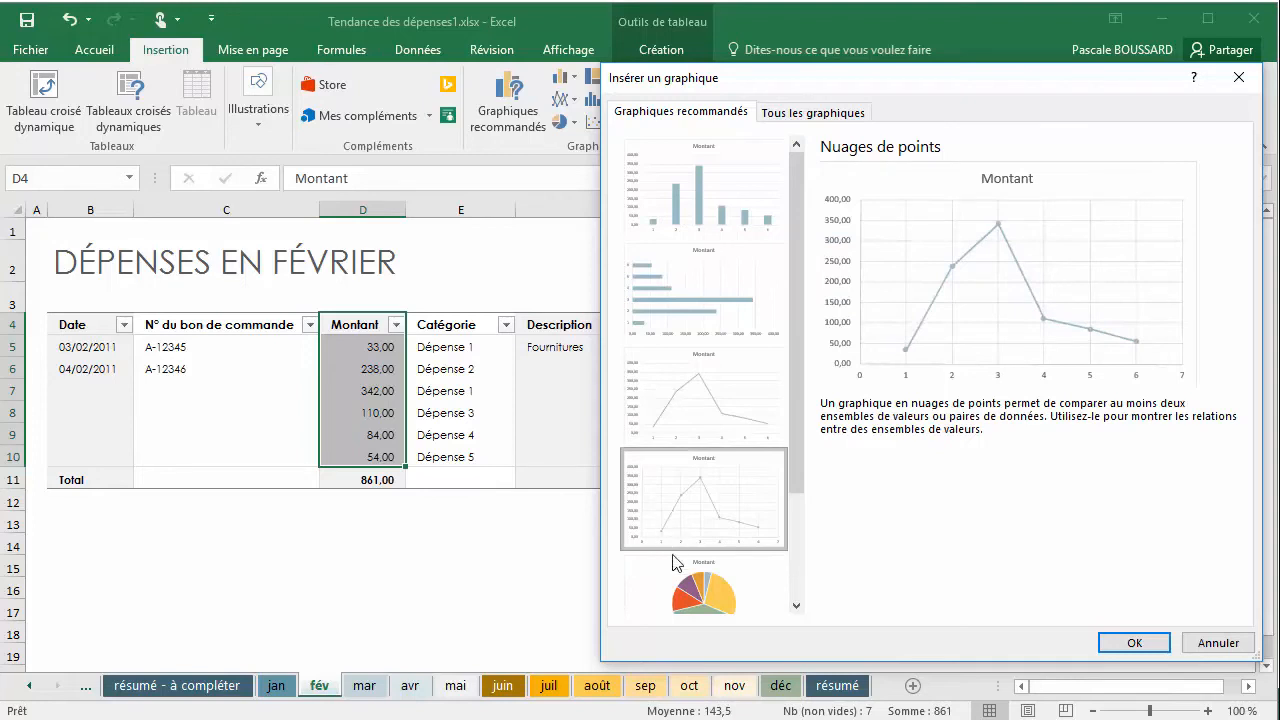
pyautogui.click(680, 592)
# Insert the recommended Courbes chart of the Montant values on the fév sheet
pyautogui.click(713, 390)
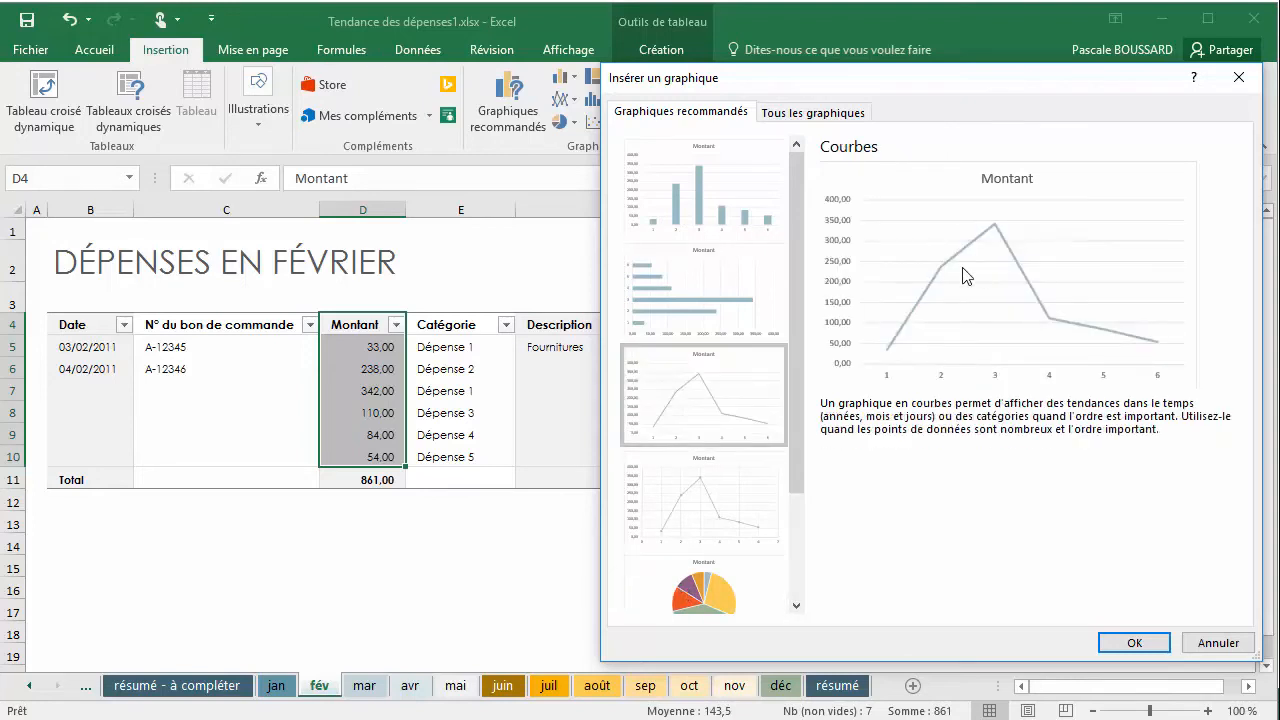
pyautogui.click(727, 290)
pyautogui.click(709, 390)
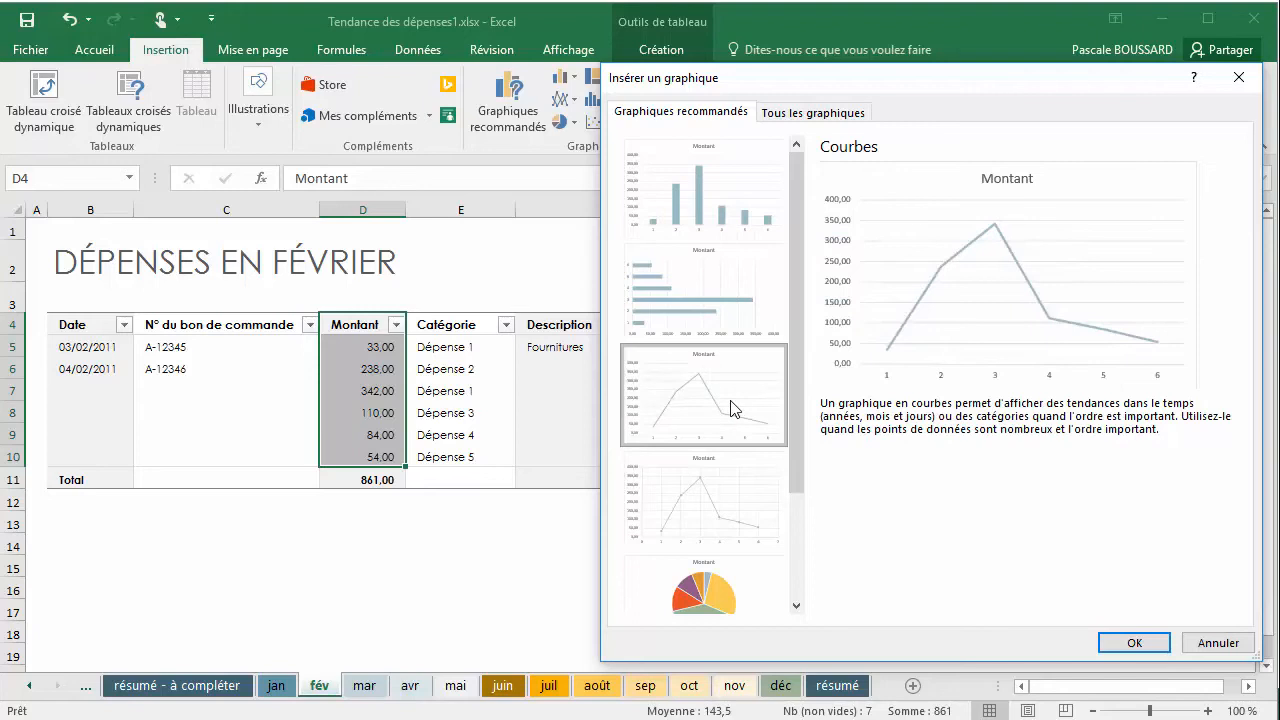
pyautogui.click(1130, 644)
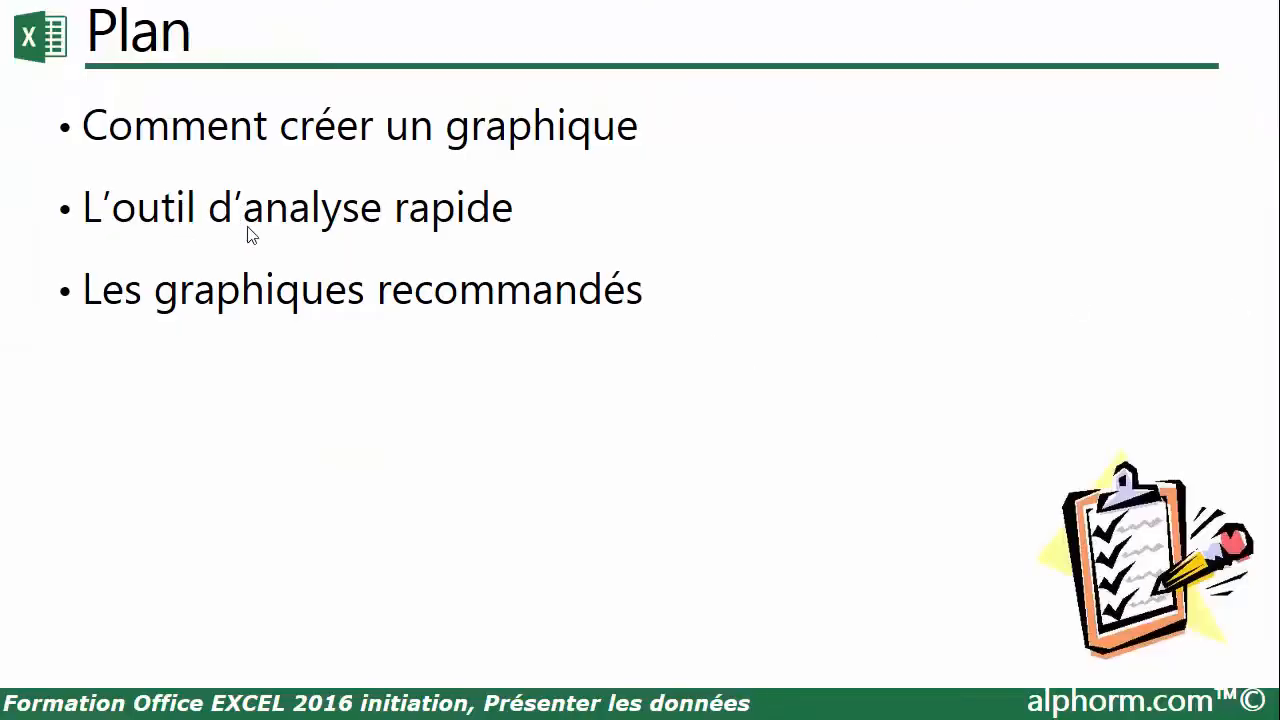
pyautogui.click(673, 354)
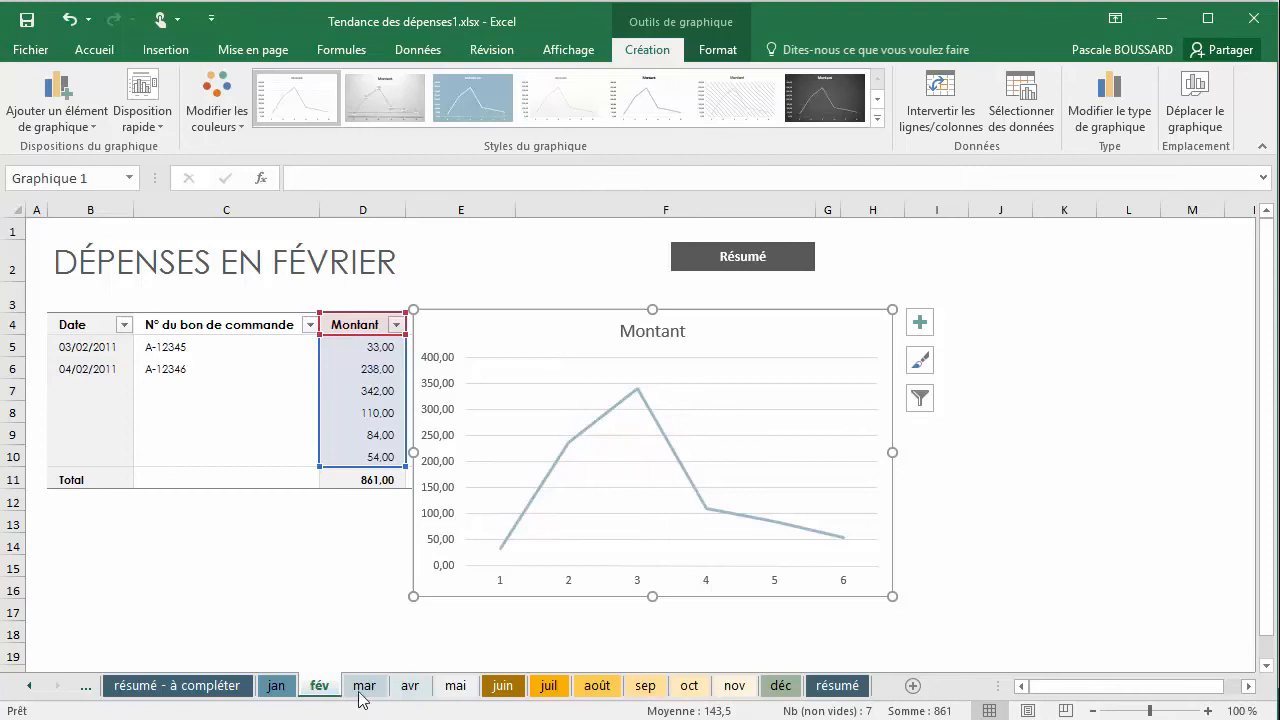
# Insert a 2D pie chart of the Montant values D4:D10 on the mar sheet
pyautogui.click(362, 688)
pyautogui.moveTo(359, 322); pyautogui.dragTo(350, 456)
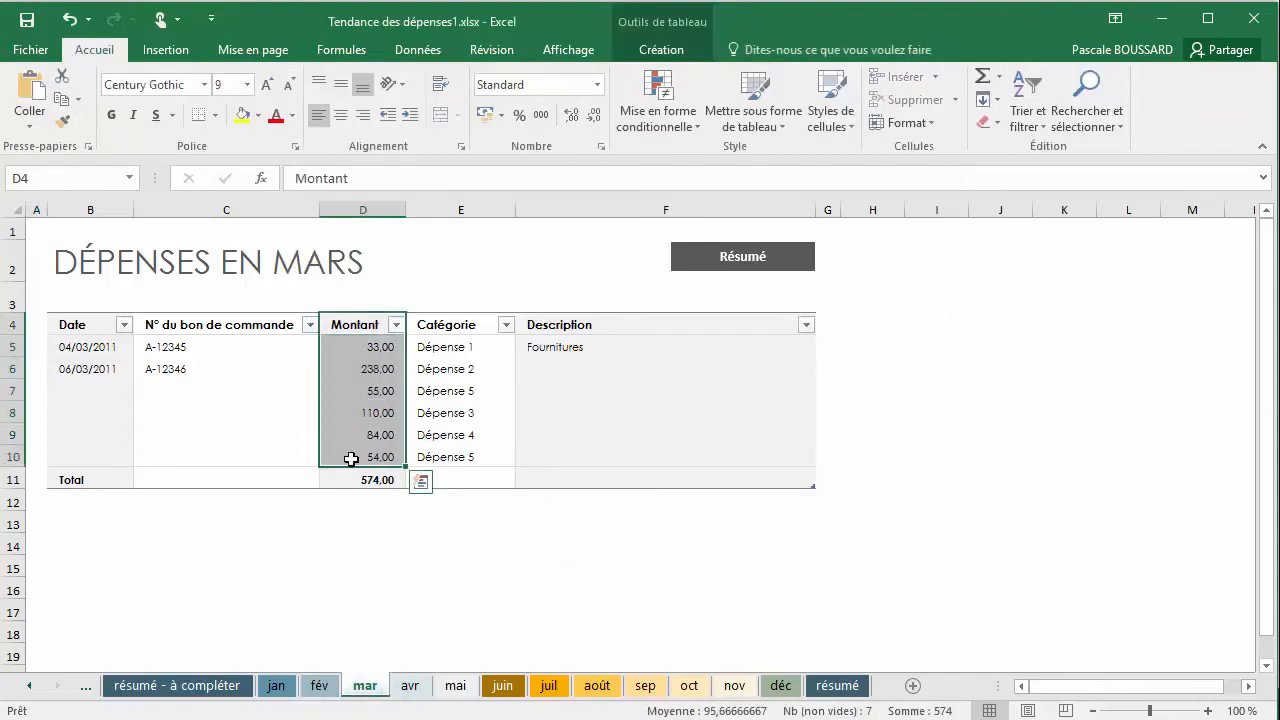
pyautogui.click(165, 52)
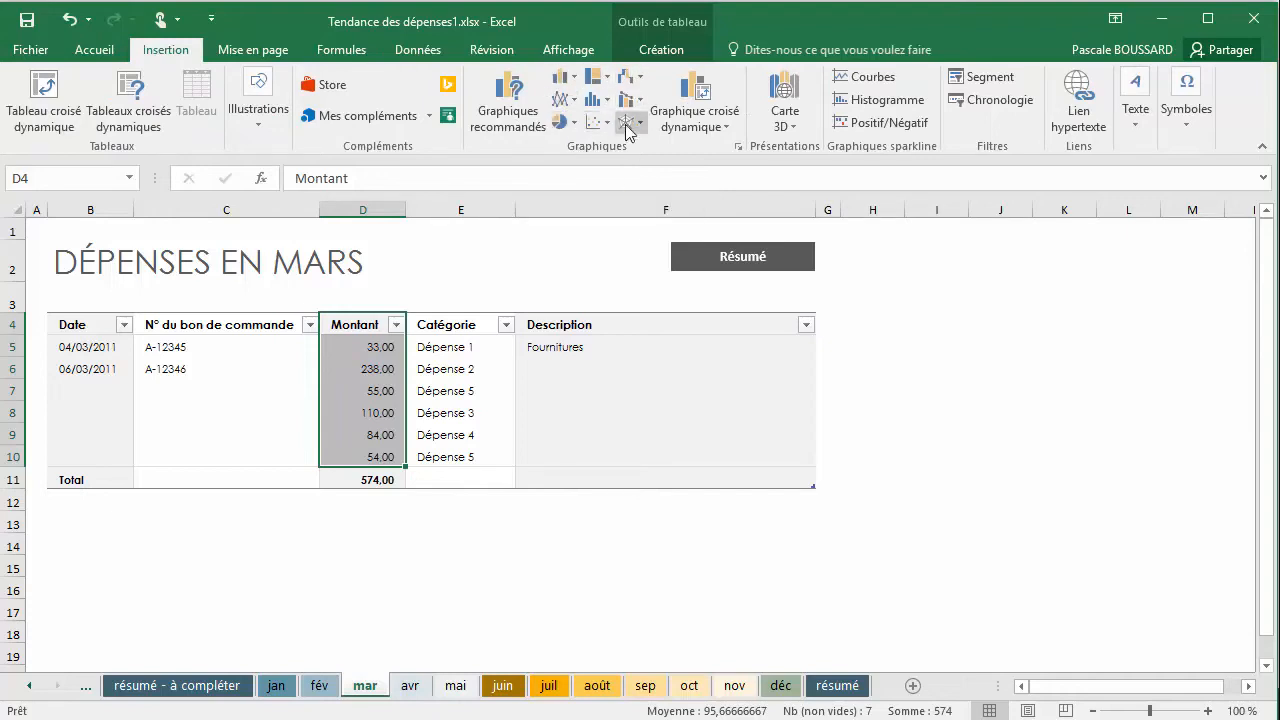
pyautogui.click(574, 124)
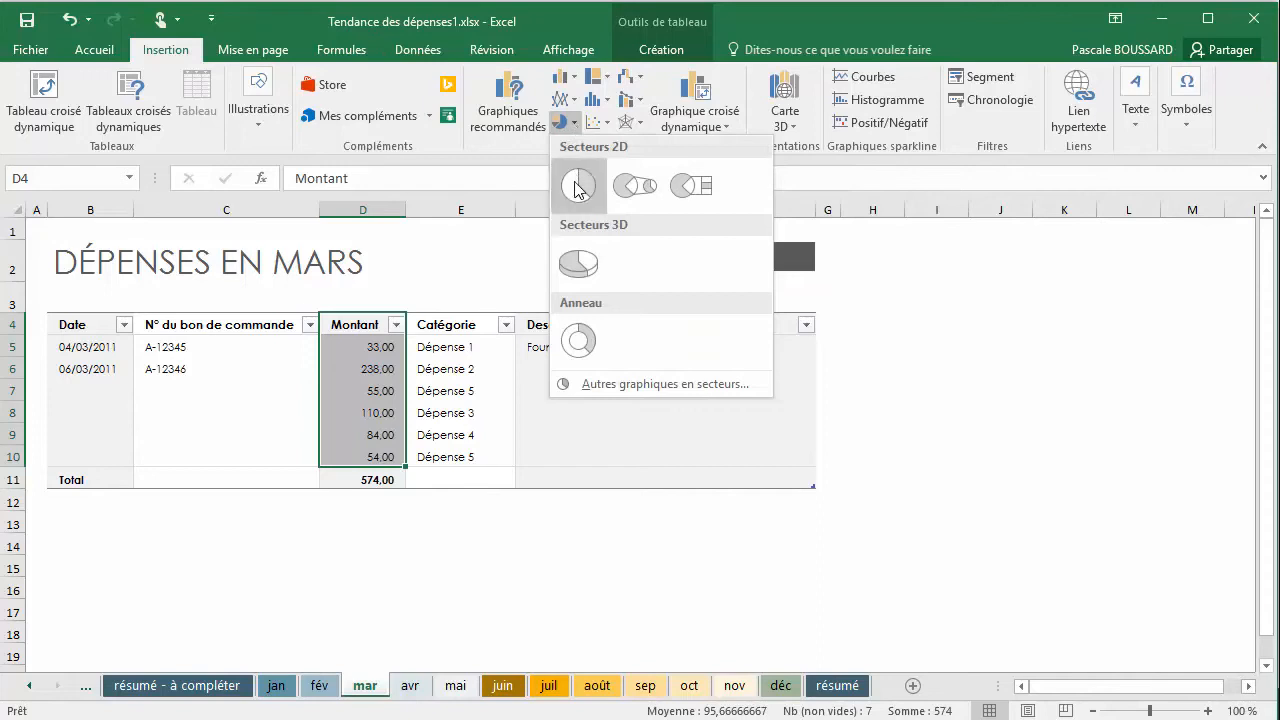
pyautogui.click(577, 187)
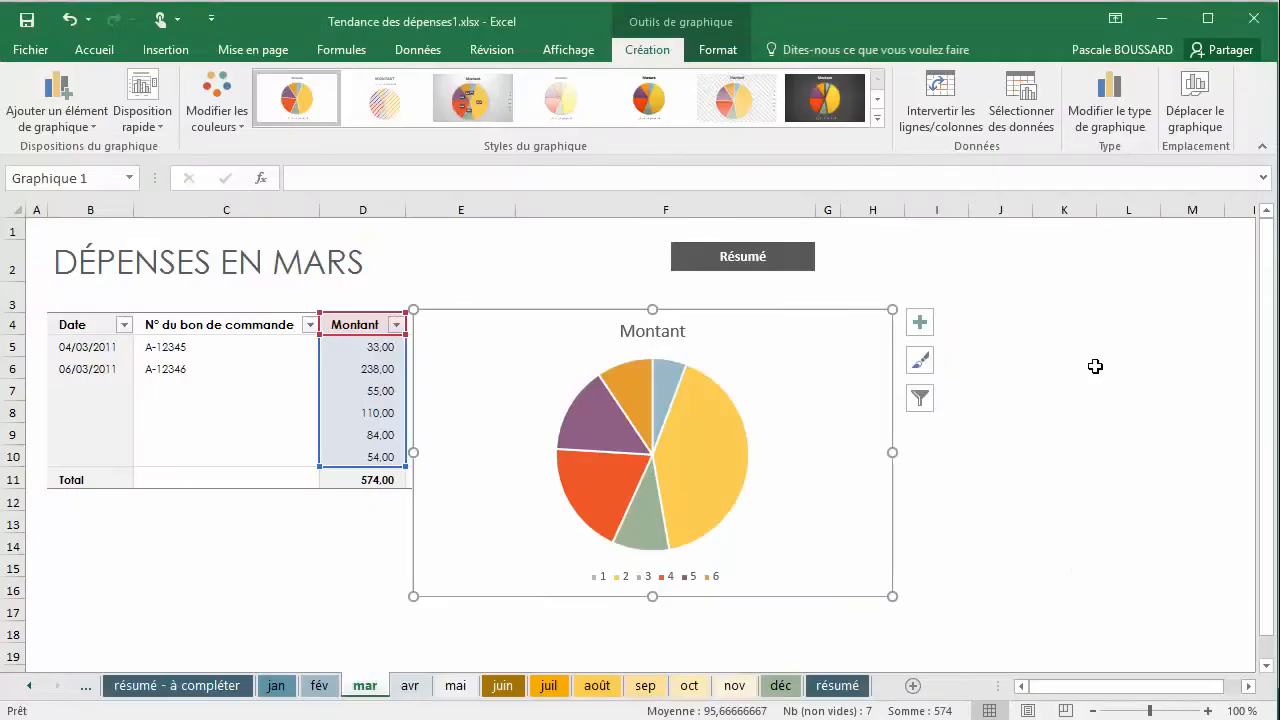
# Compare the Montant charts across the jan, fév and mar sheets
pyautogui.click(287, 698)
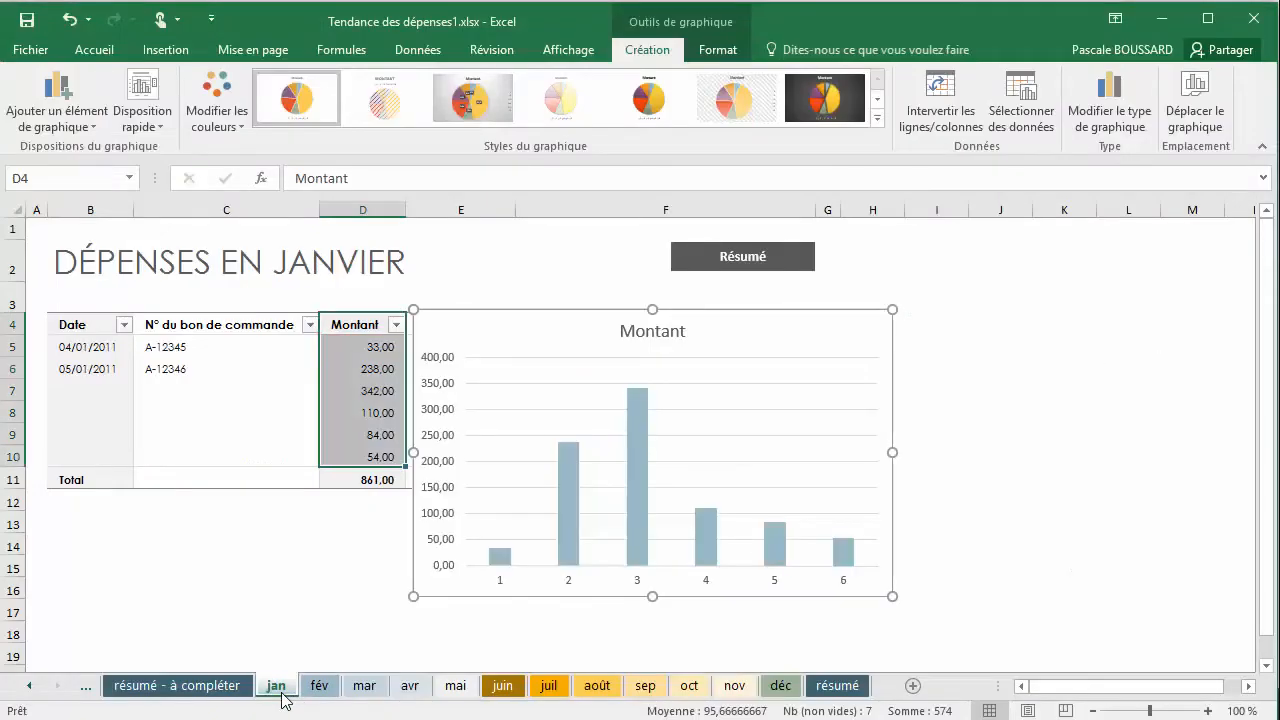
pyautogui.click(314, 688)
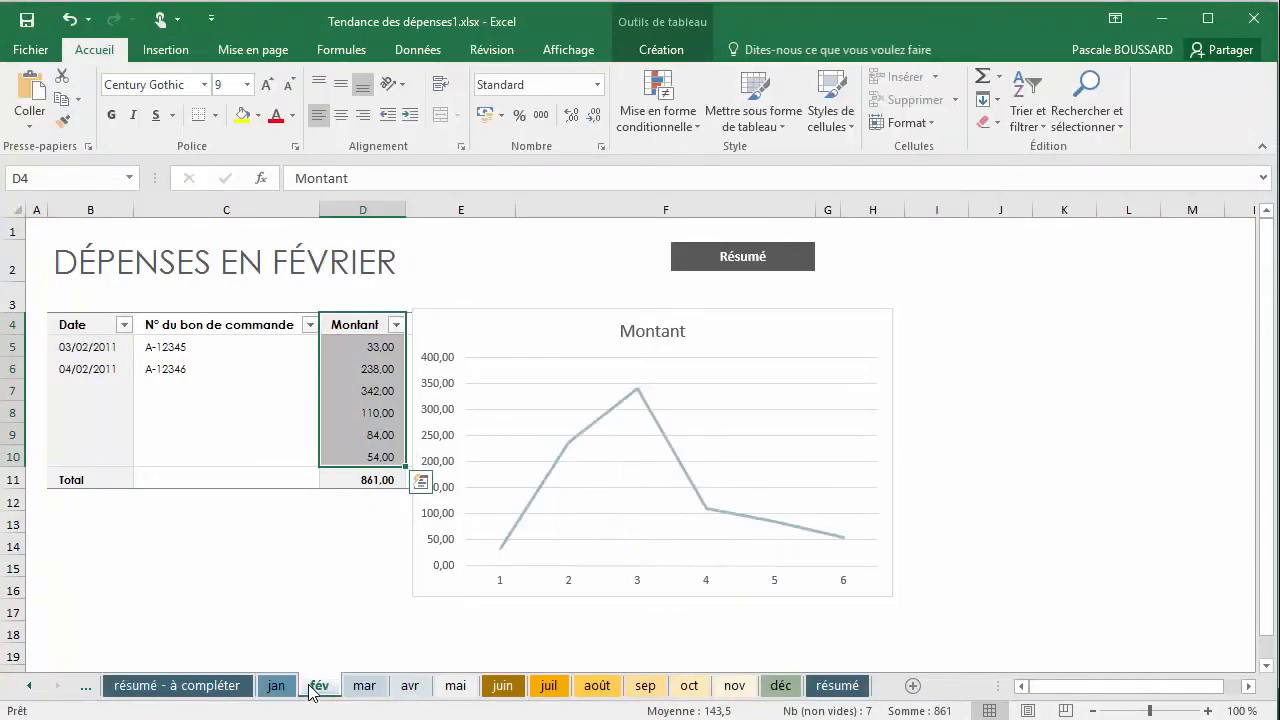
pyautogui.click(364, 688)
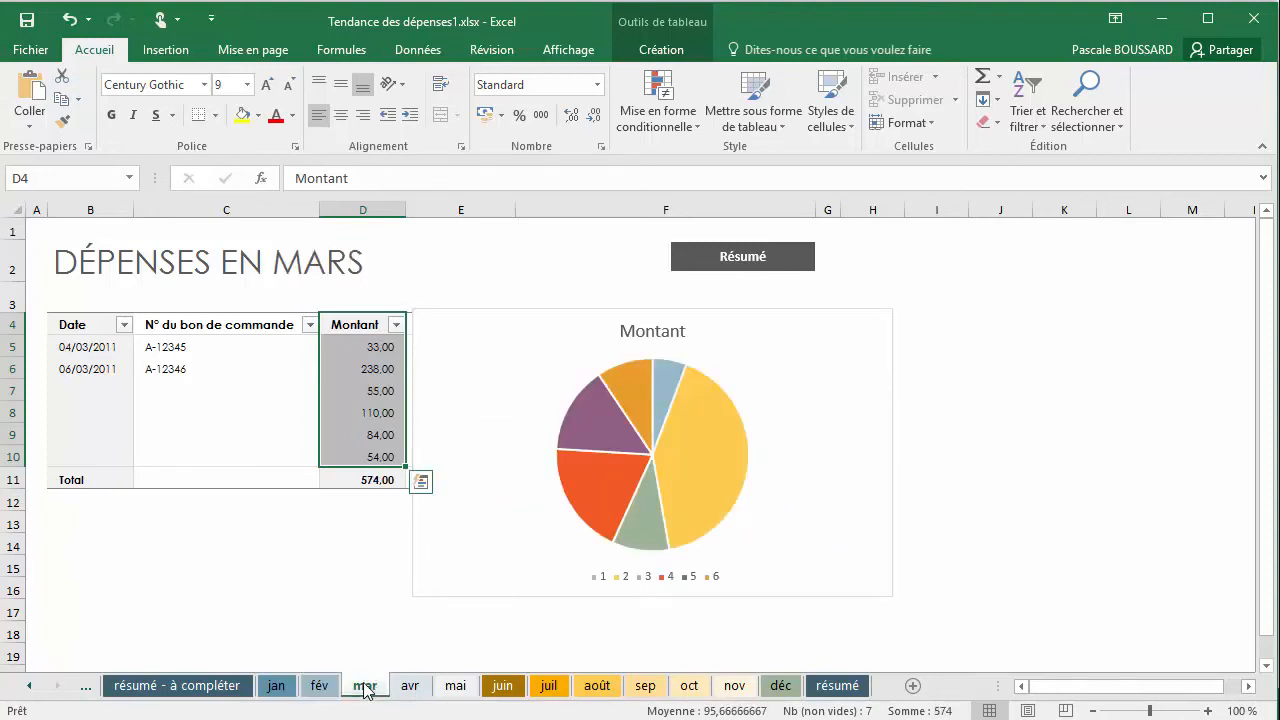
pyautogui.click(316, 690)
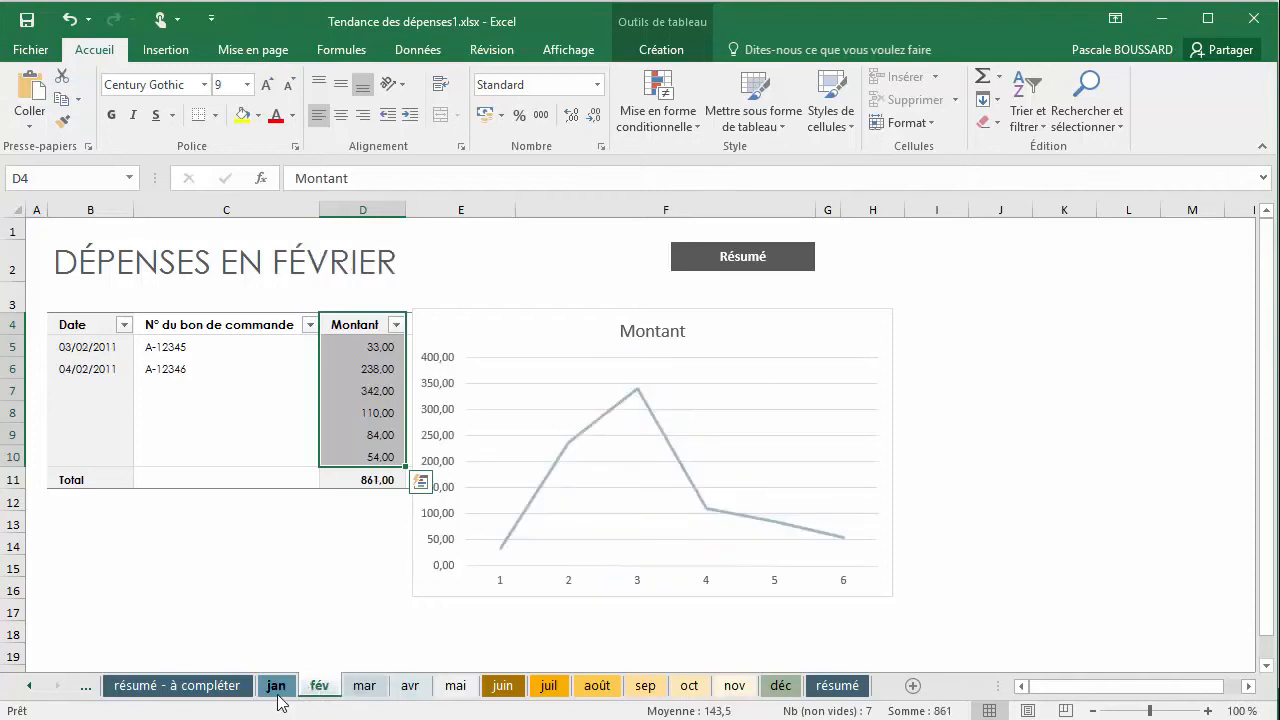
pyautogui.click(278, 698)
pyautogui.click(327, 689)
pyautogui.click(366, 689)
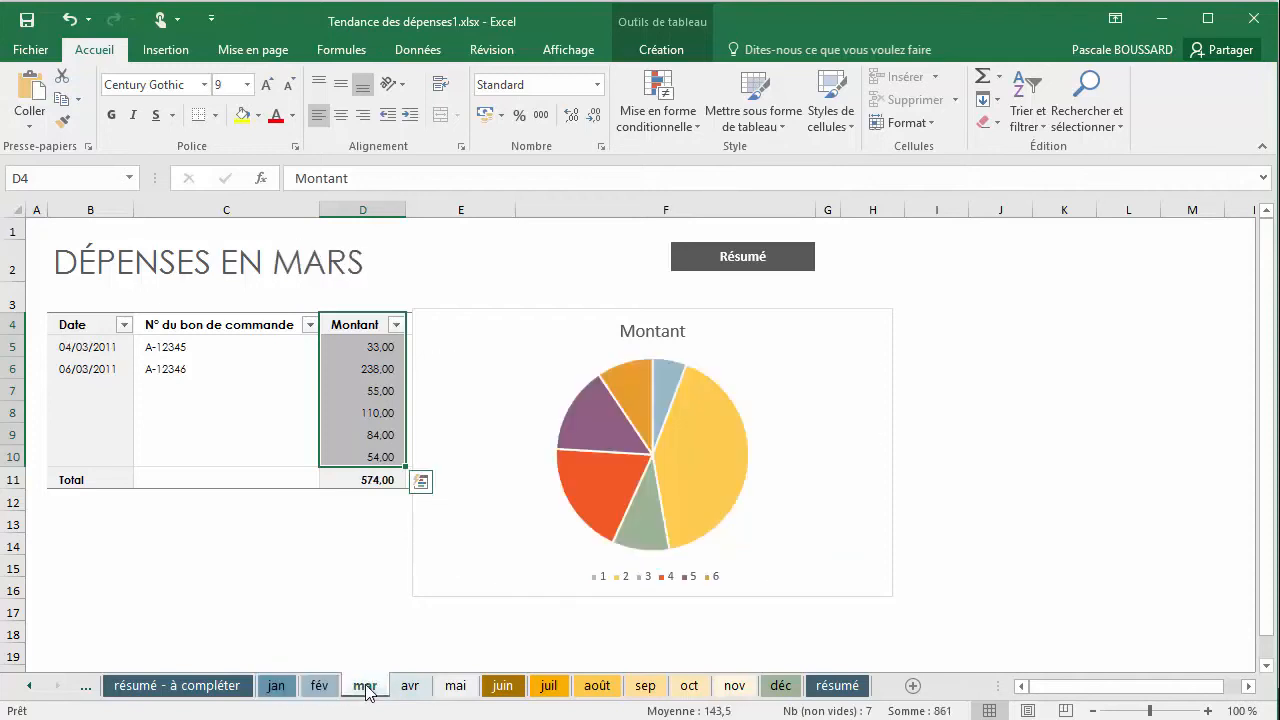
# Examine the column bars on jan, the line on fév and the pie slice values on mar in turn
pyautogui.click(272, 688)
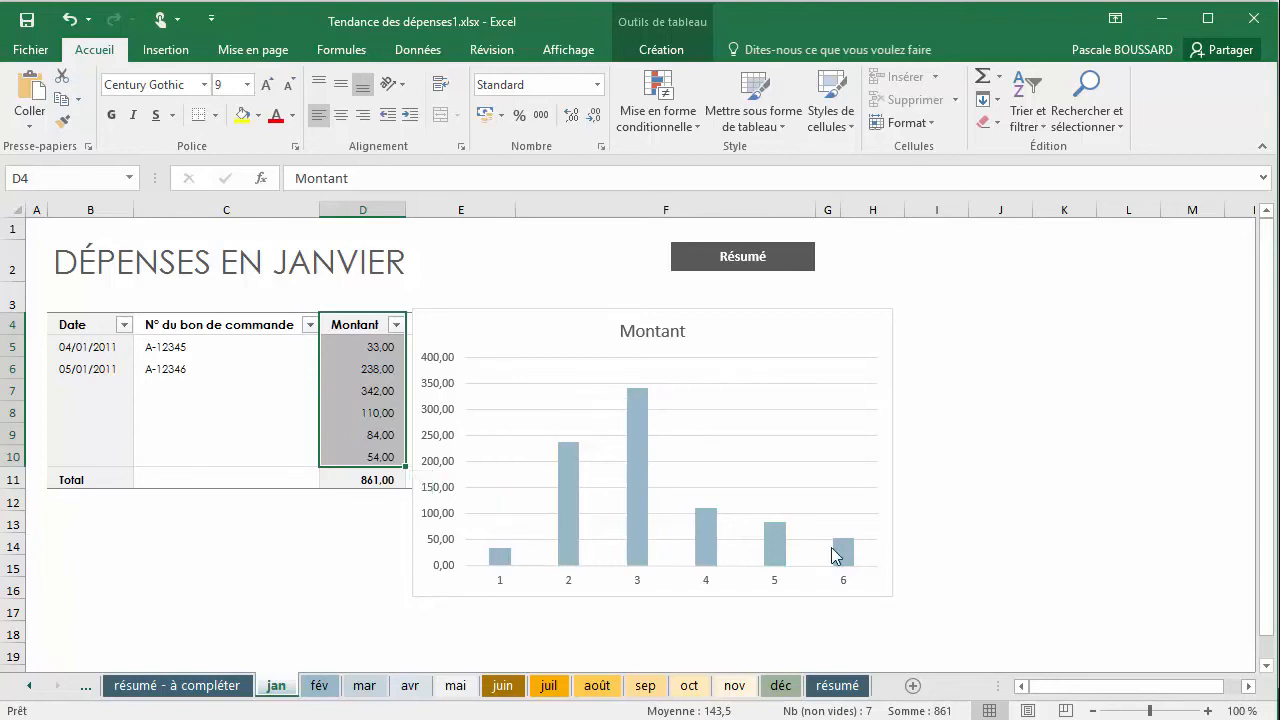
pyautogui.moveTo(835, 555)
pyautogui.moveTo(557, 546)
pyautogui.click(320, 686)
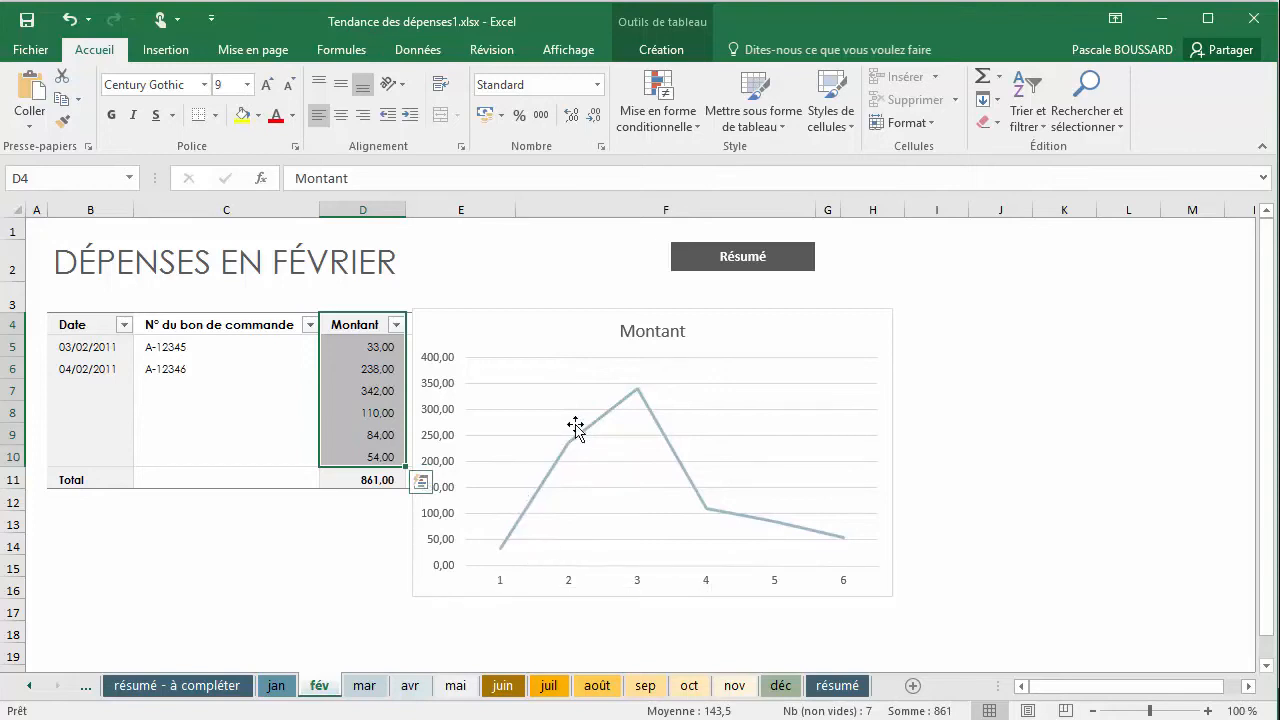
pyautogui.click(365, 686)
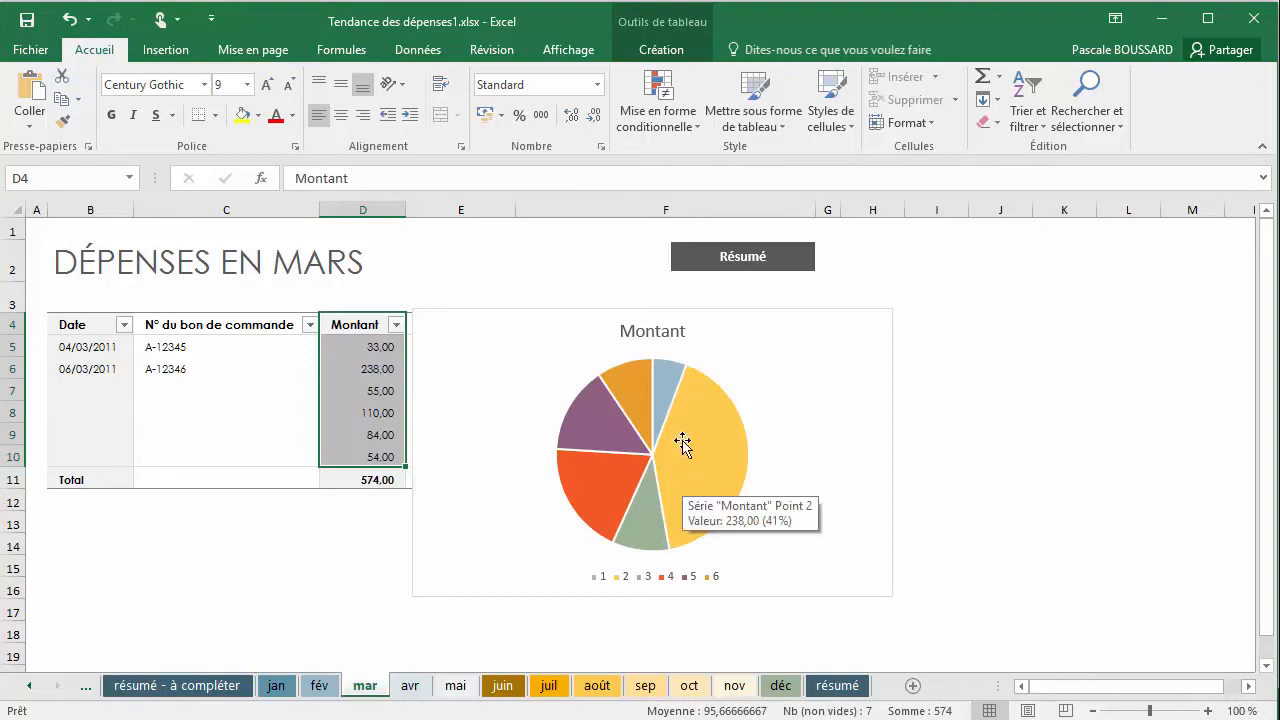
pyautogui.moveTo(704, 528)
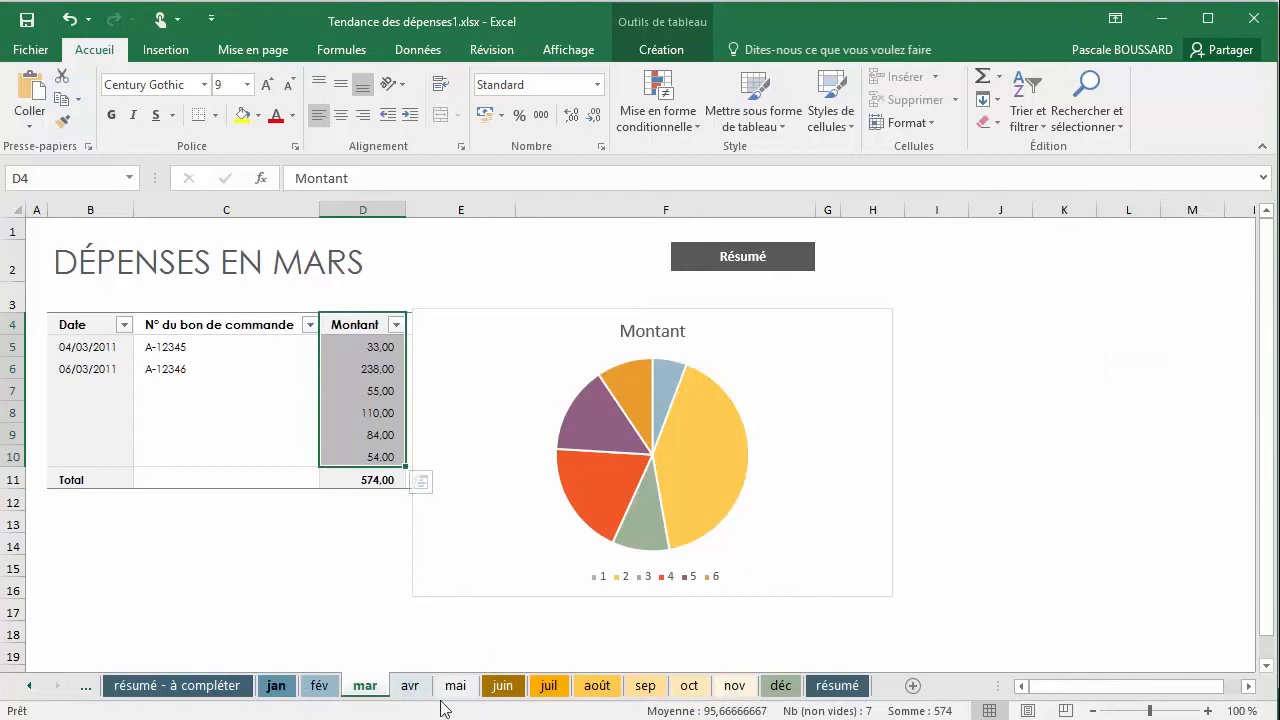
# Examine the expense trend chart above the table on the résumé sheet
pyautogui.click(837, 686)
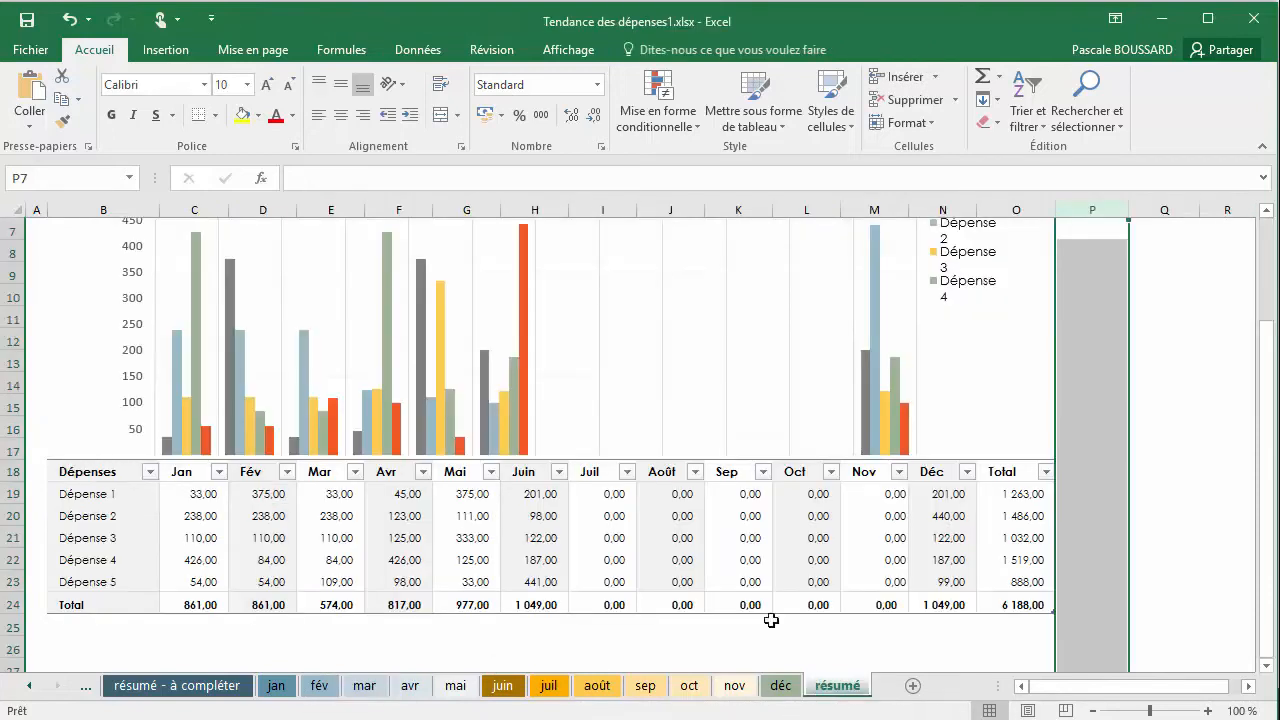
pyautogui.scroll(2, 754, 596)
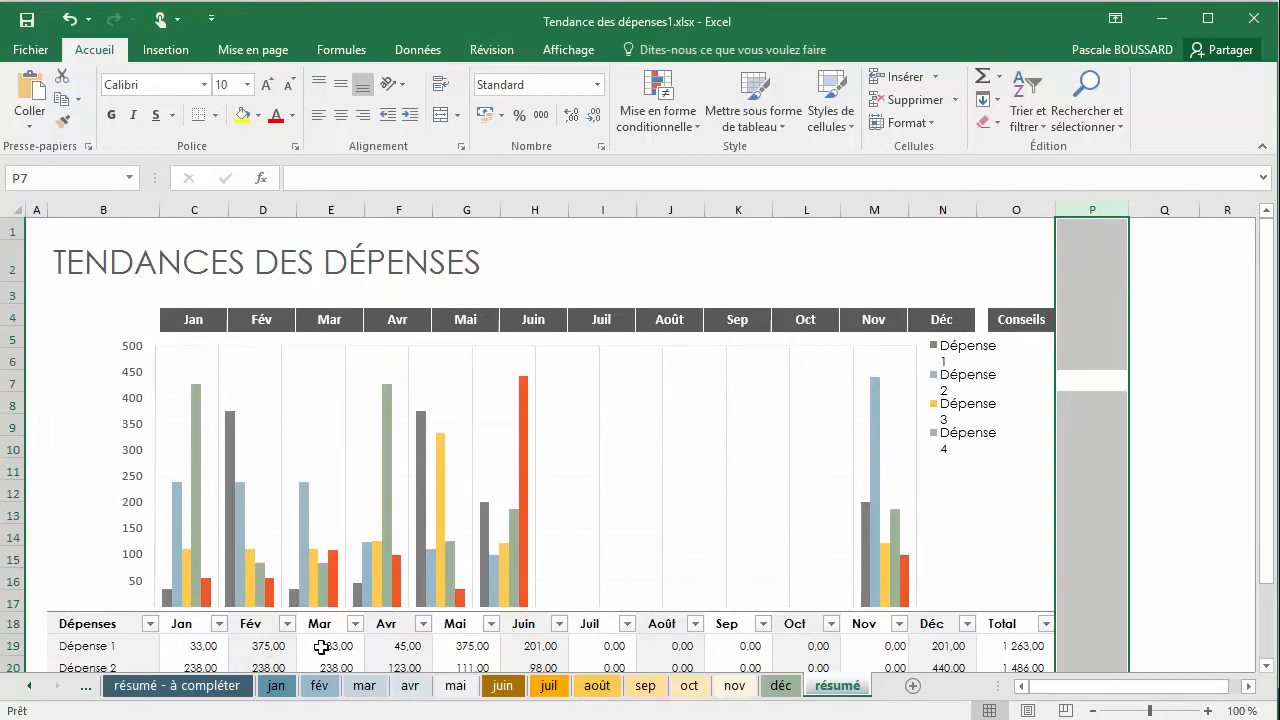
# Compare the résumé sheet's chart and expense table with the résumé - à compléter sheet
pyautogui.scroll(-2, 987, 612)
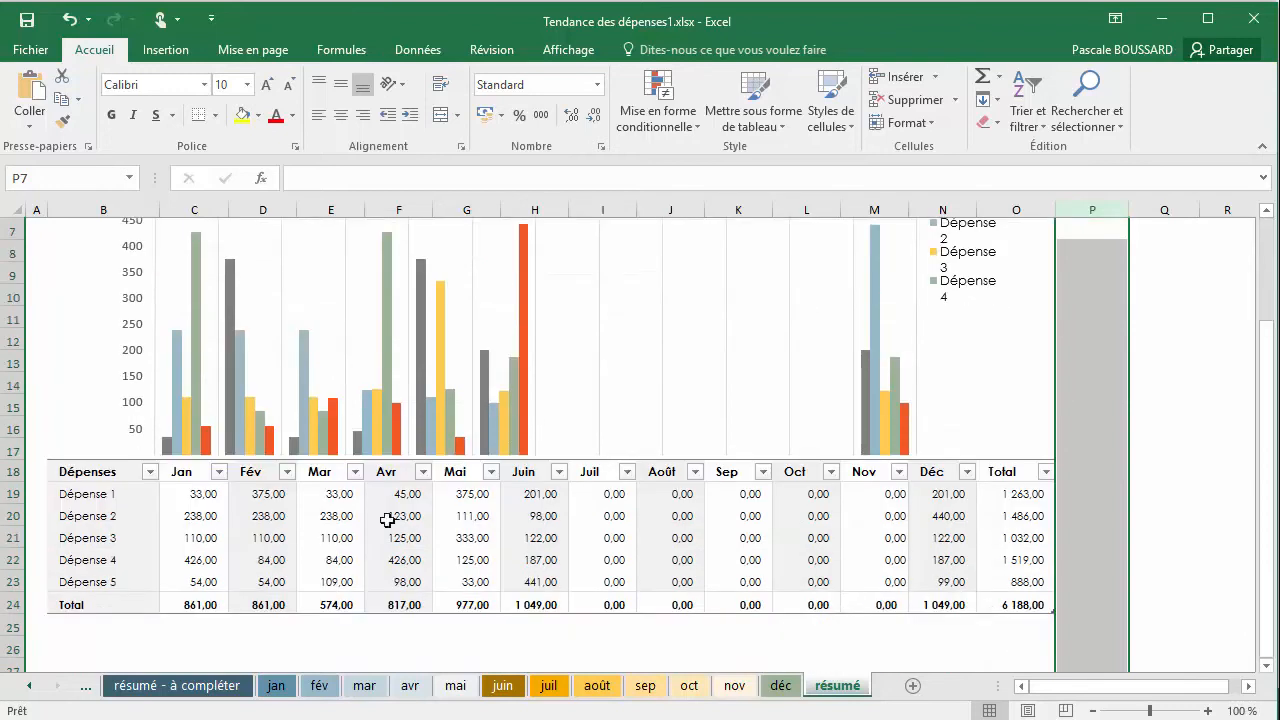
pyautogui.scroll(2, 524, 576)
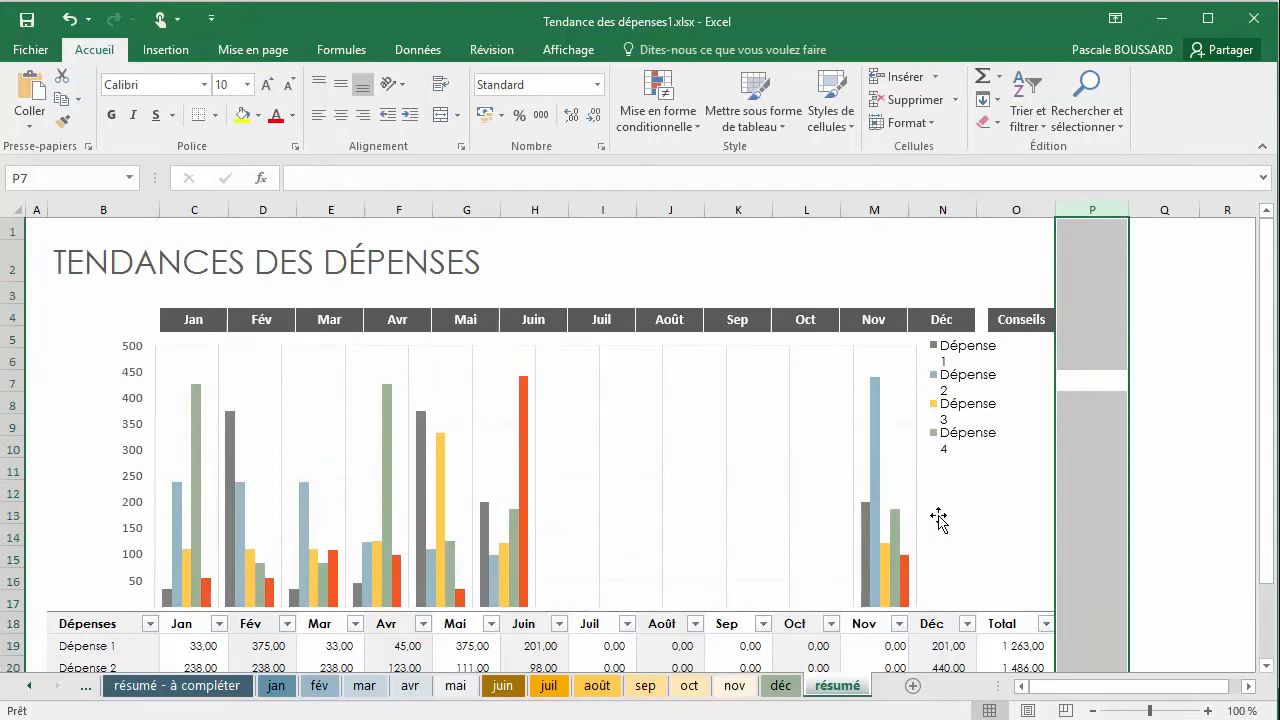
pyautogui.click(211, 689)
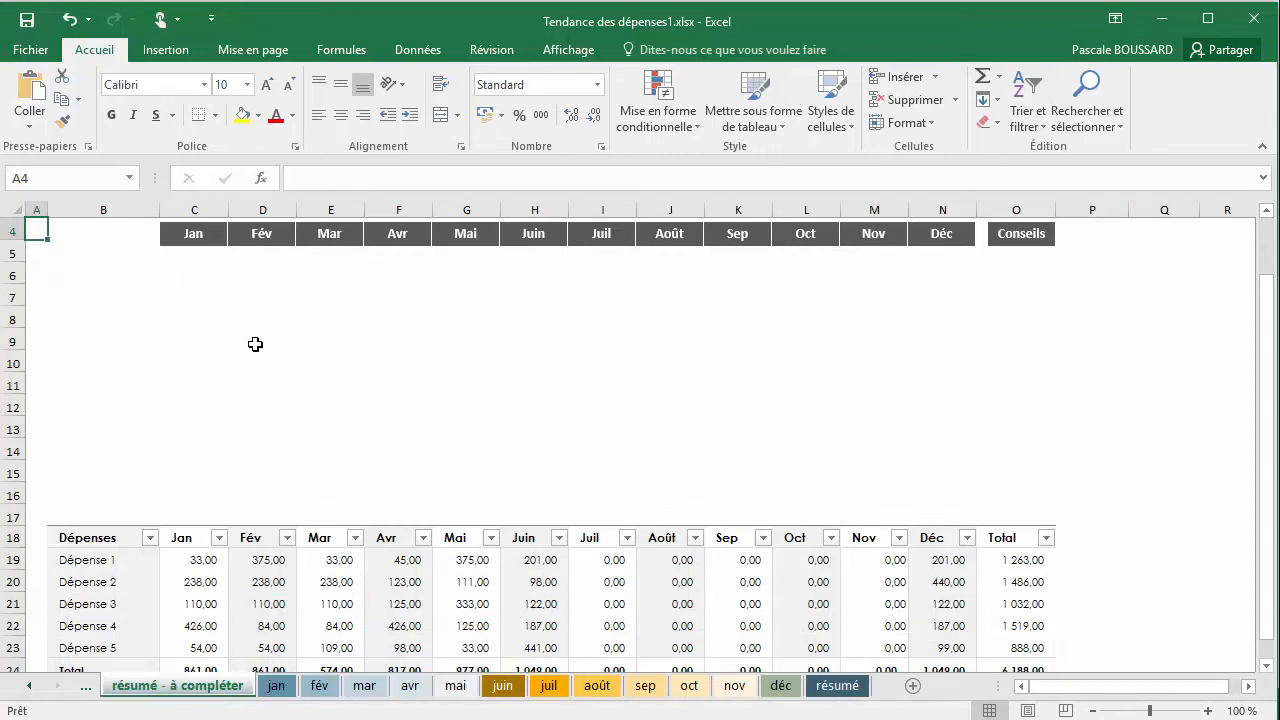
pyautogui.click(830, 686)
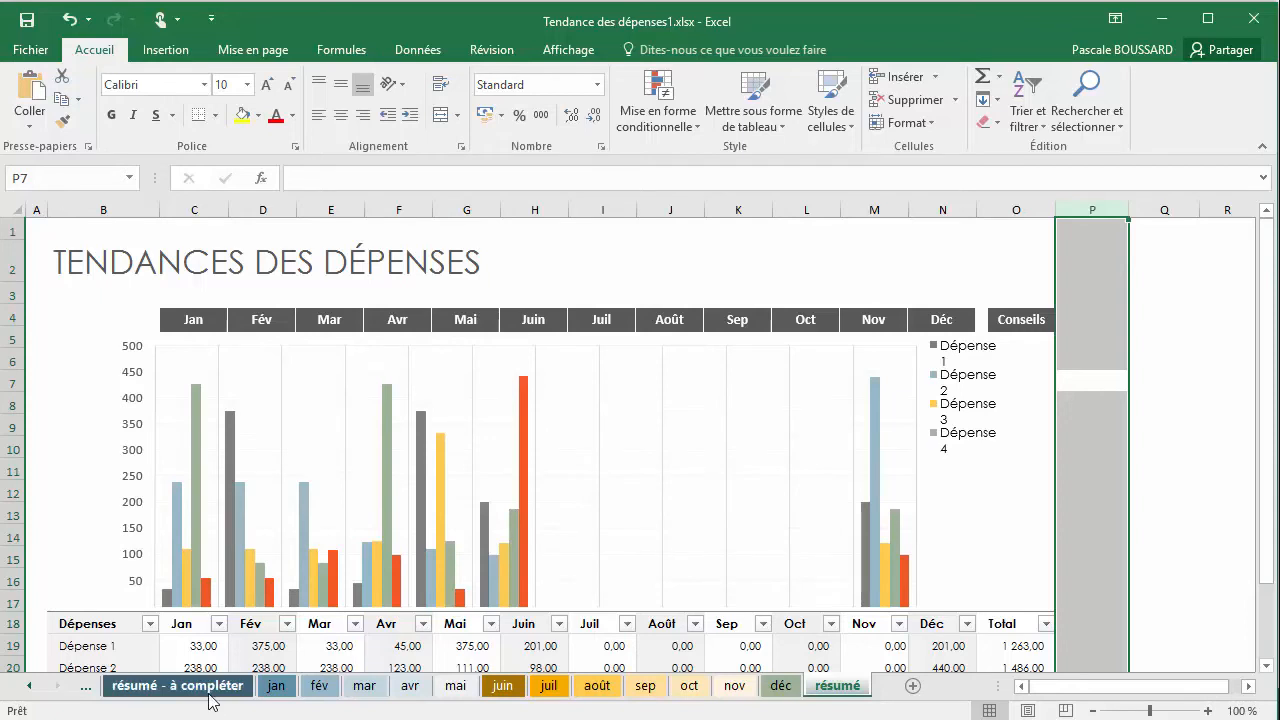
pyautogui.click(178, 686)
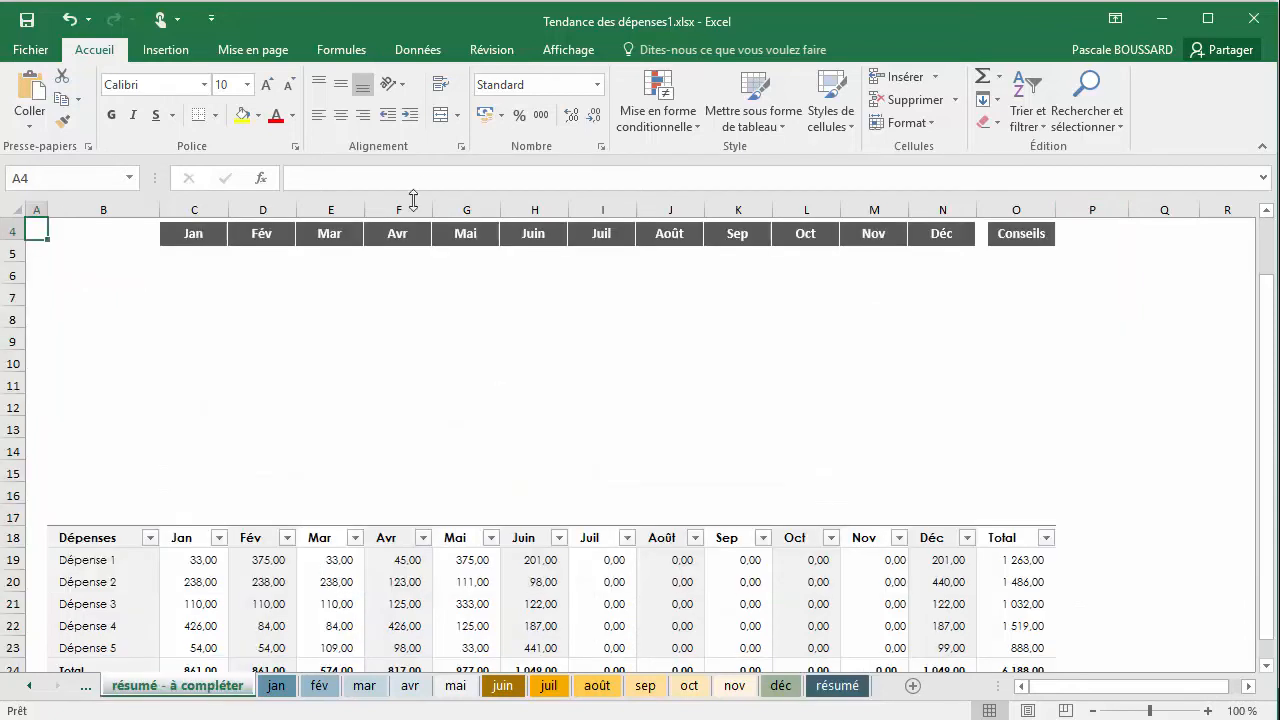
pyautogui.click(188, 56)
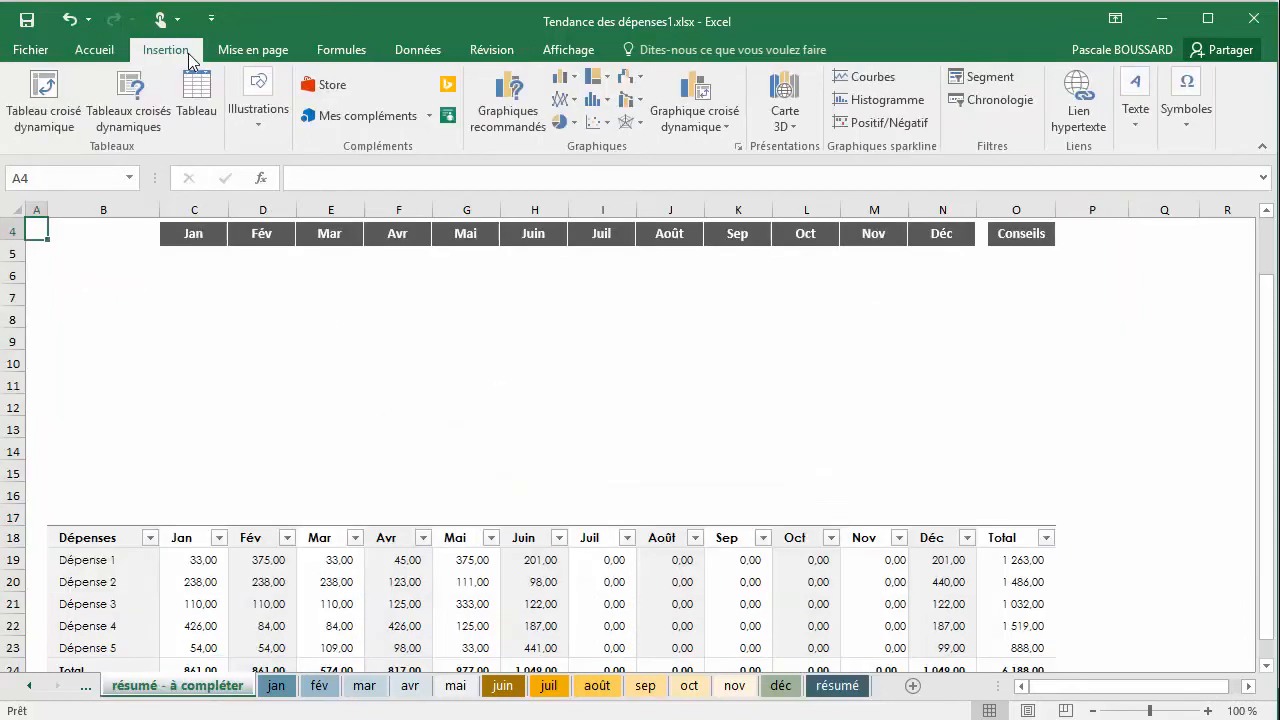
pyautogui.click(564, 79)
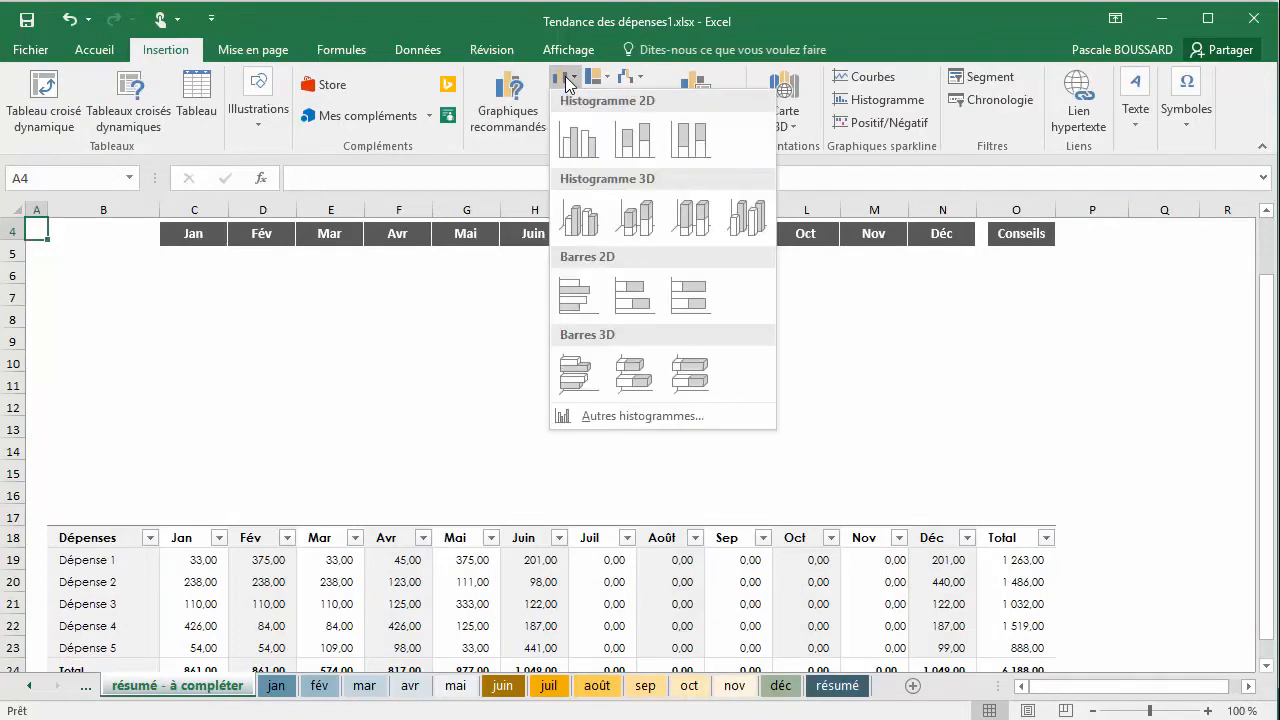
pyautogui.click(576, 145)
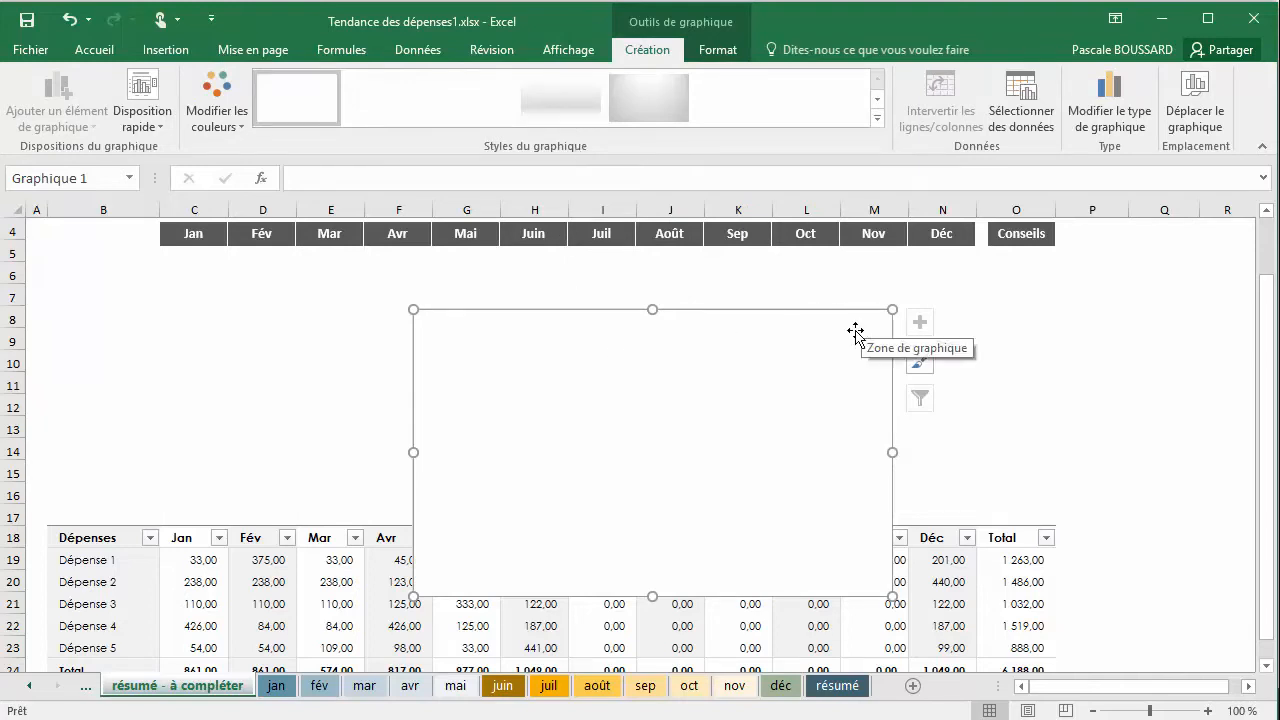
pyautogui.press('Delete')
# Insert the recommended Histogramme groupé chart from the expense table B18:N23, without the totals, on the résumé - à compléter sheet
pyautogui.scroll(-1, 110, 470)
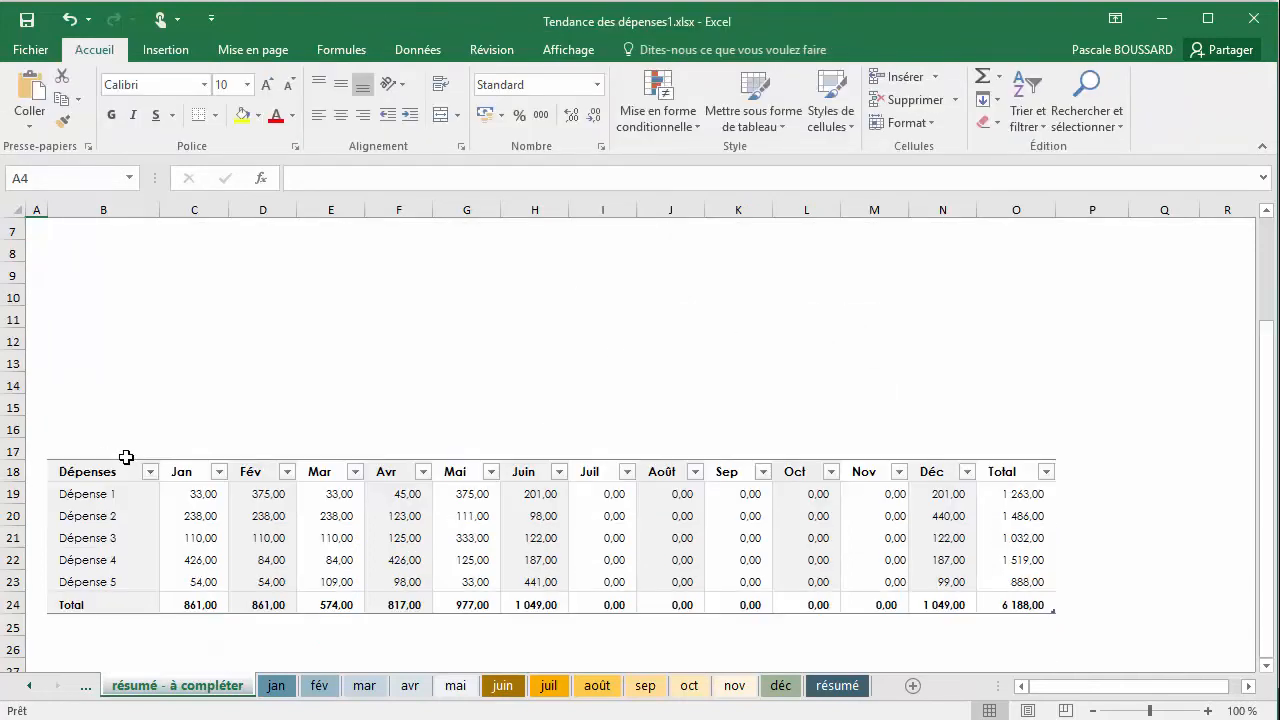
pyautogui.moveTo(92, 475); pyautogui.dragTo(967, 595)
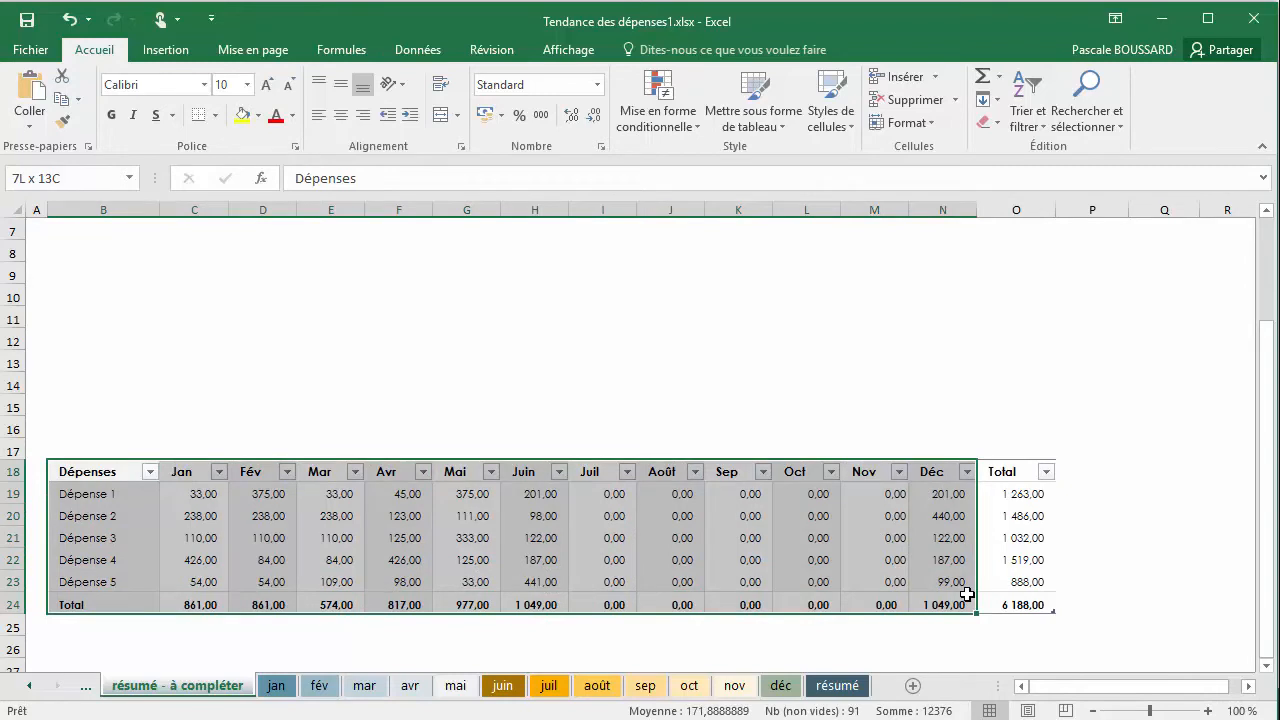
pyautogui.moveTo(965, 594); pyautogui.dragTo(962, 583)
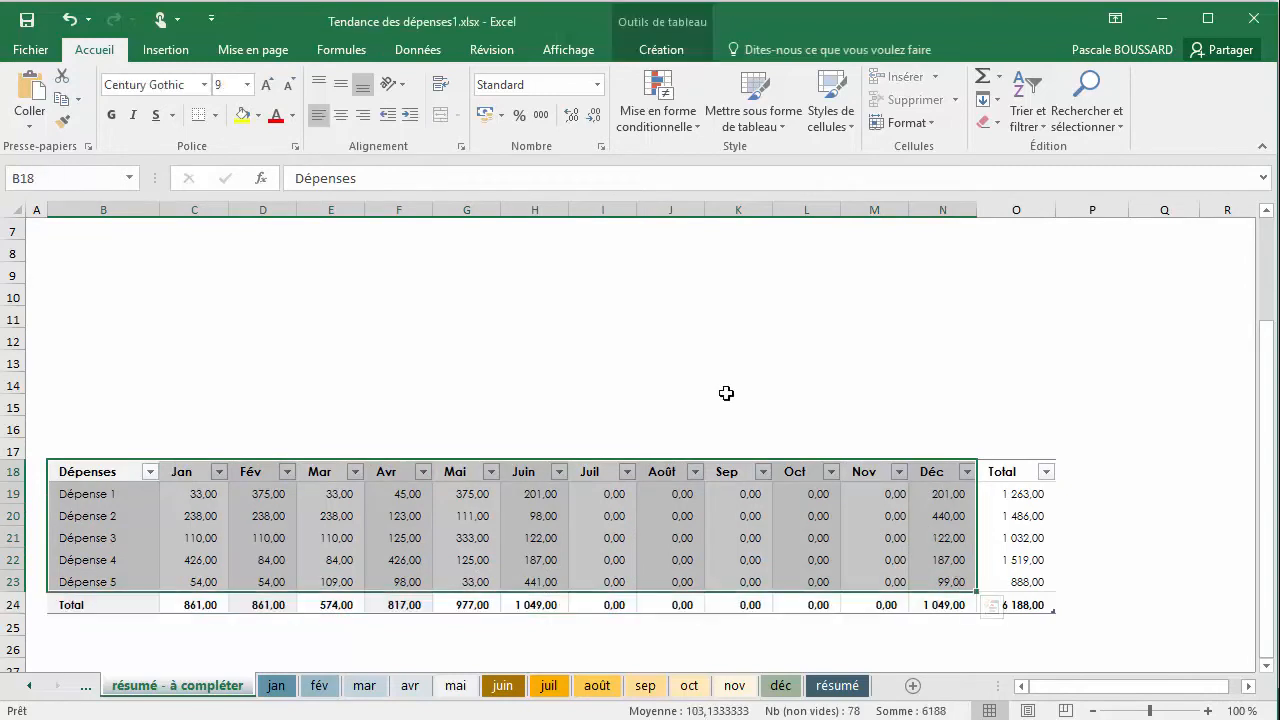
pyautogui.click(166, 49)
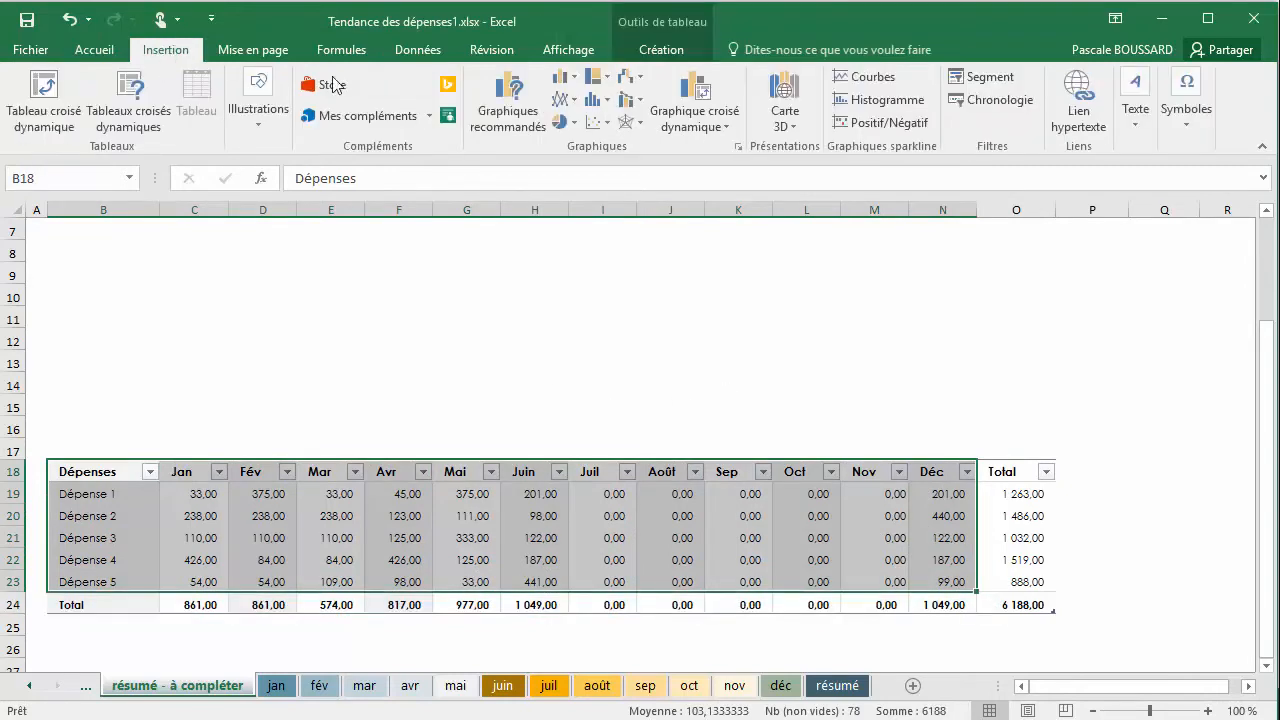
pyautogui.click(513, 97)
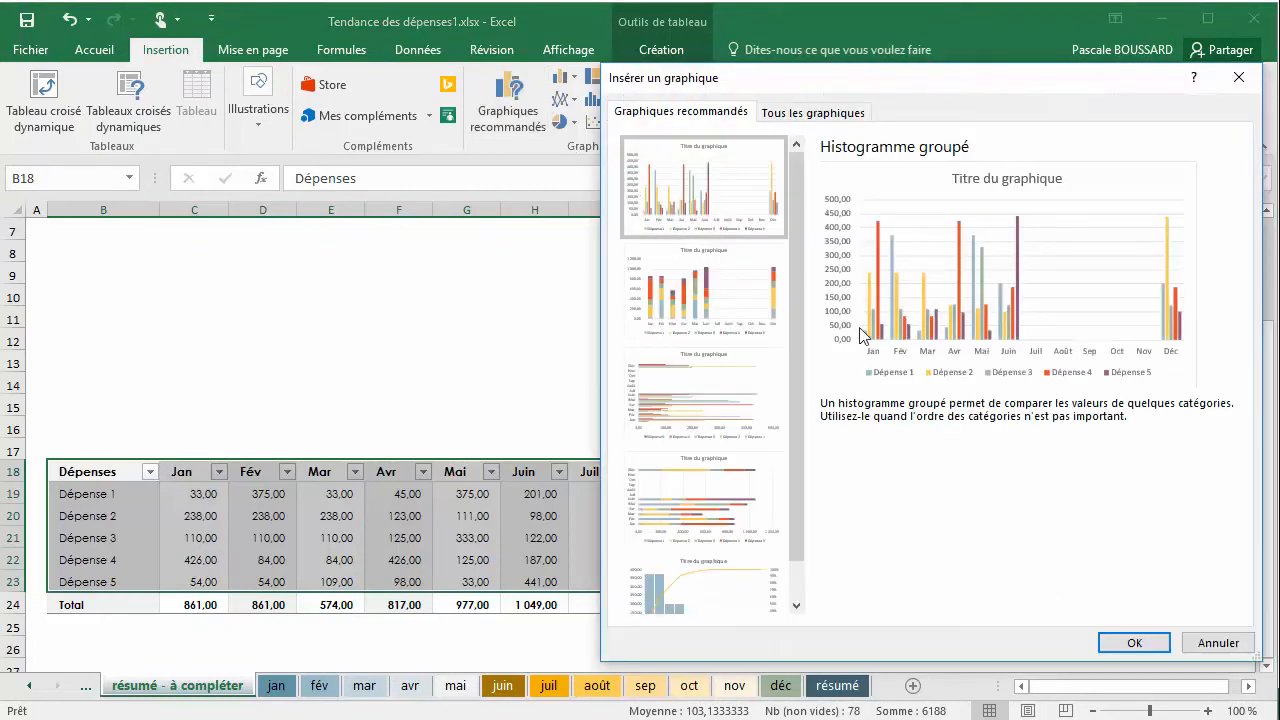
pyautogui.click(1134, 643)
# Move and resize the new chart to fill the space between the month headers and the table, from column B through N
pyautogui.scroll(2, 689, 455)
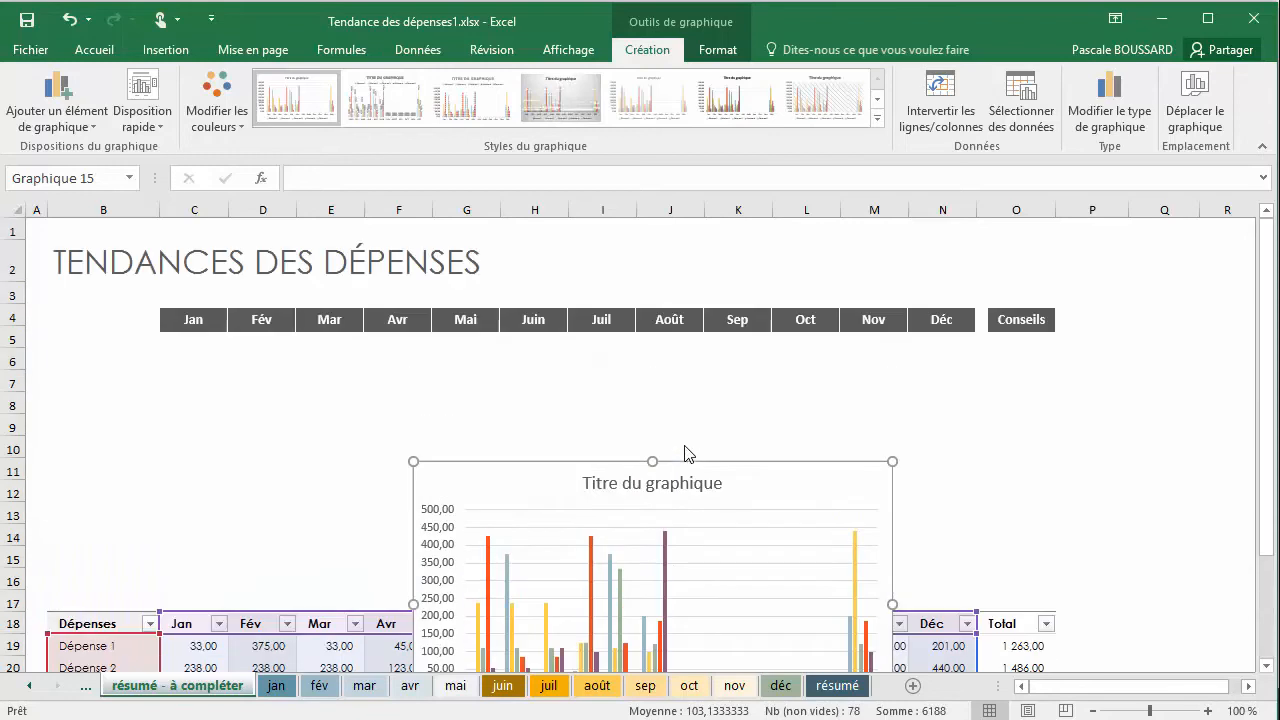
pyautogui.click(595, 482)
pyautogui.moveTo(498, 452); pyautogui.dragTo(619, 478)
pyautogui.click(516, 460)
pyautogui.moveTo(516, 460); pyautogui.dragTo(213, 339)
pyautogui.moveTo(210, 337); pyautogui.dragTo(213, 333)
pyautogui.moveTo(588, 473); pyautogui.dragTo(975, 467)
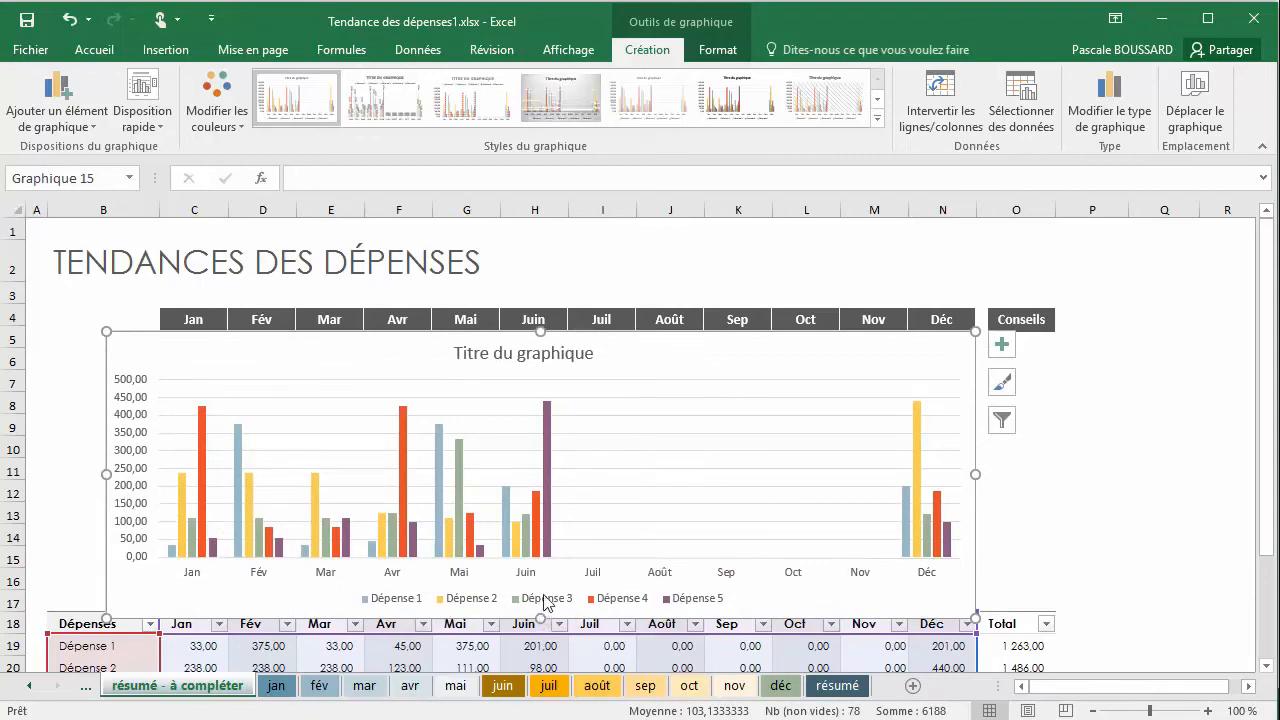
pyautogui.moveTo(540, 620); pyautogui.dragTo(539, 609)
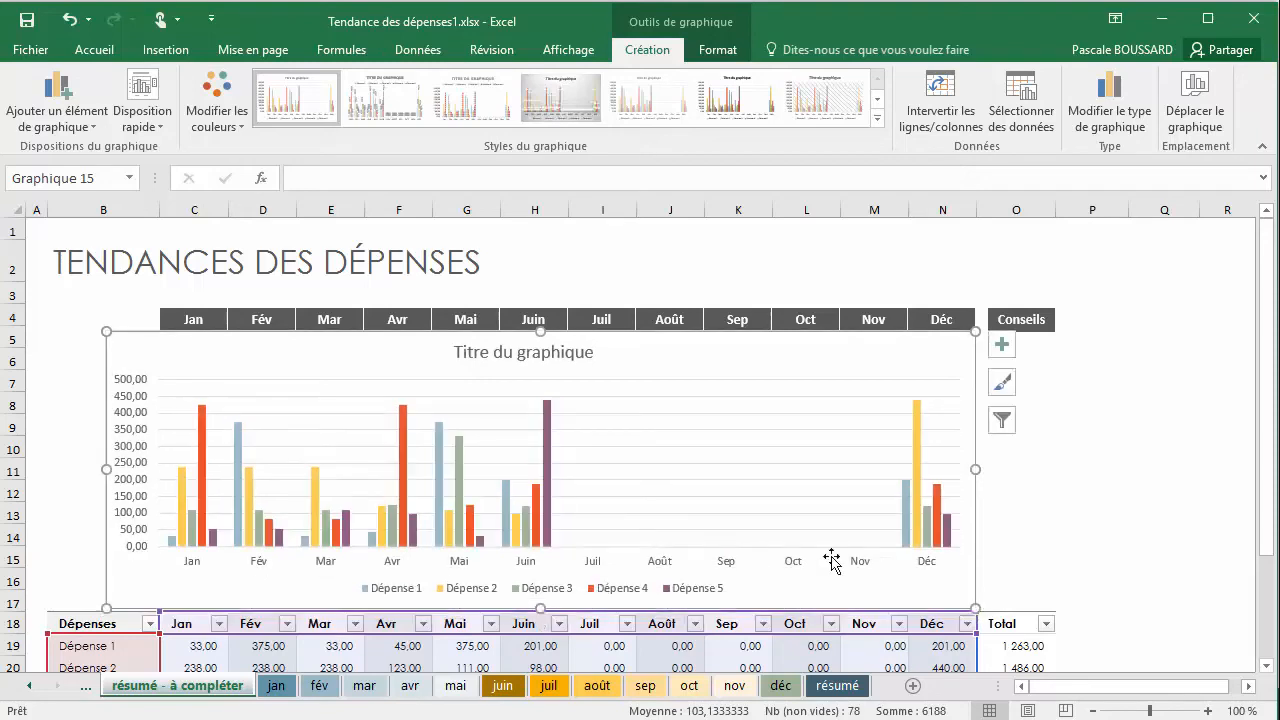
# Compare the new column chart on résumé - à compléter with the finished chart on the résumé sheet
pyautogui.click(853, 689)
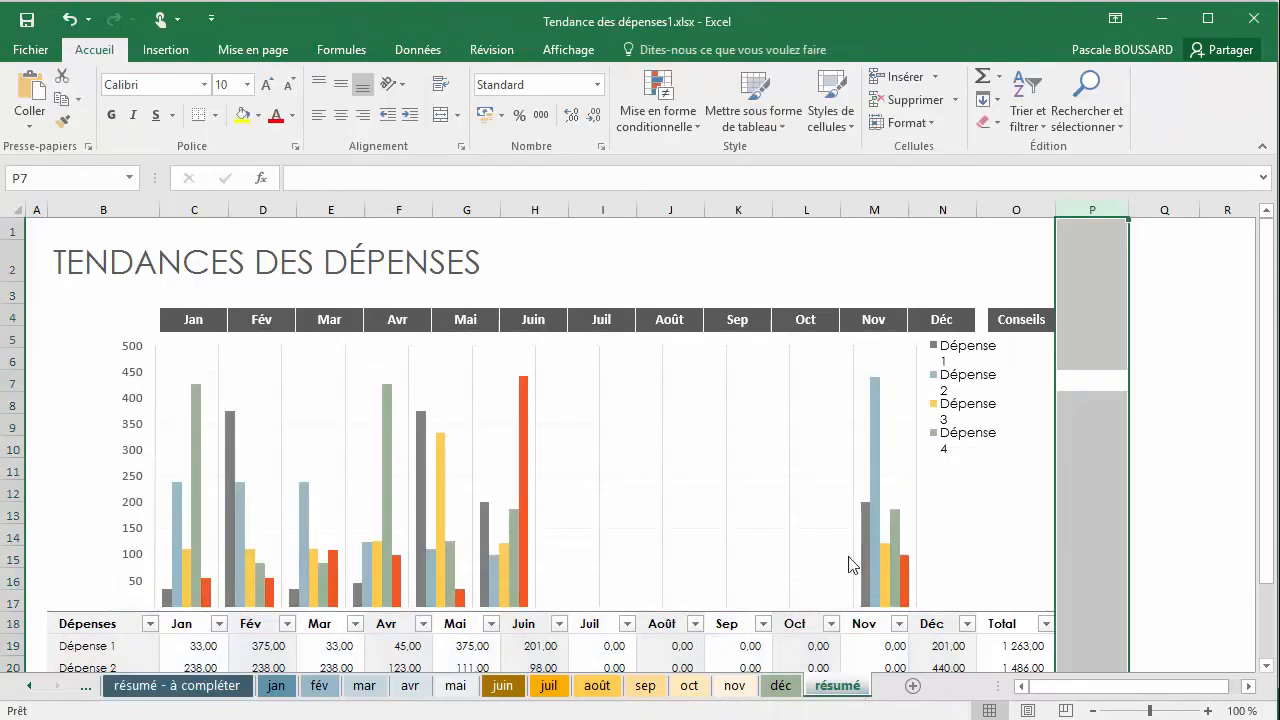
pyautogui.click(176, 690)
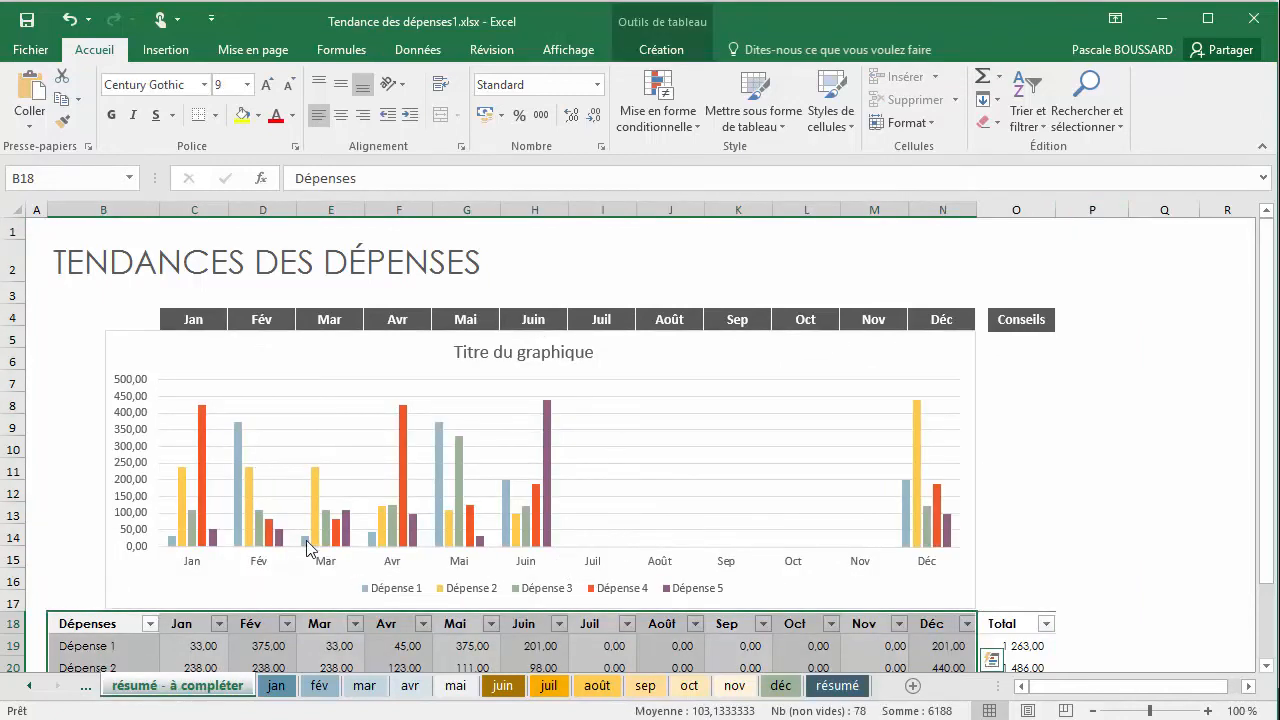
pyautogui.scroll(-1, 472, 482)
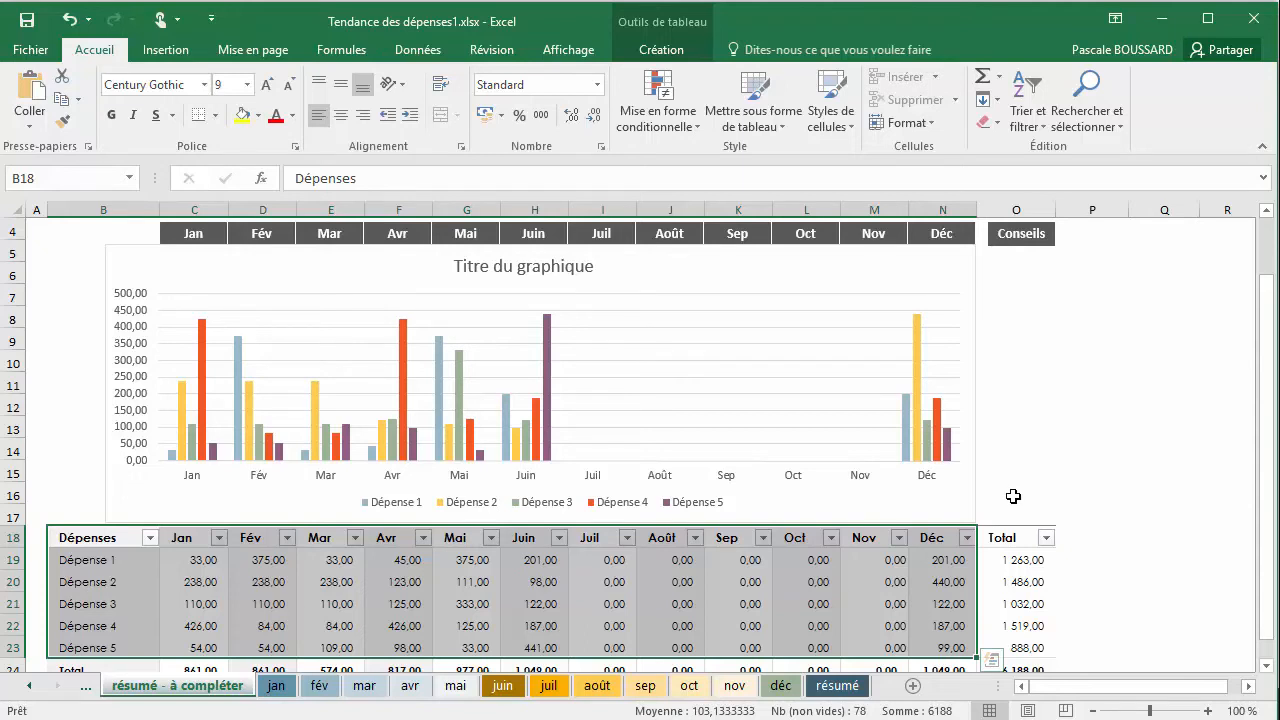
pyautogui.click(840, 685)
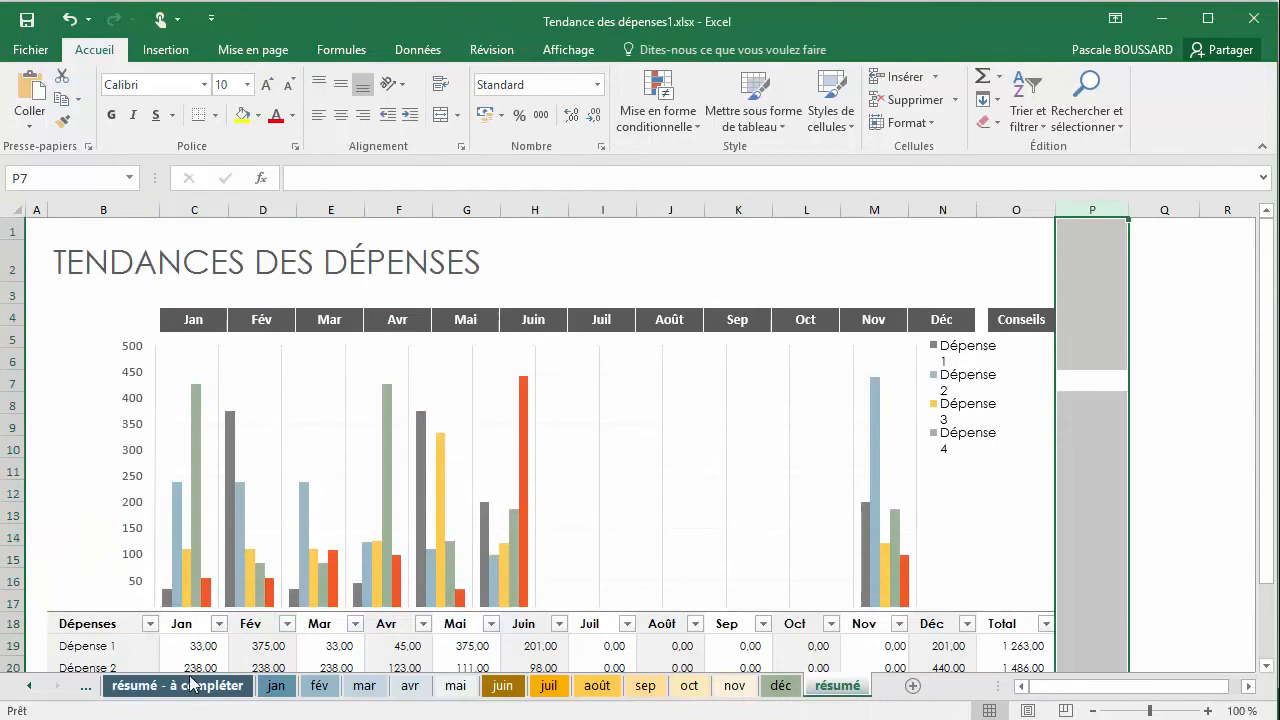
pyautogui.click(187, 686)
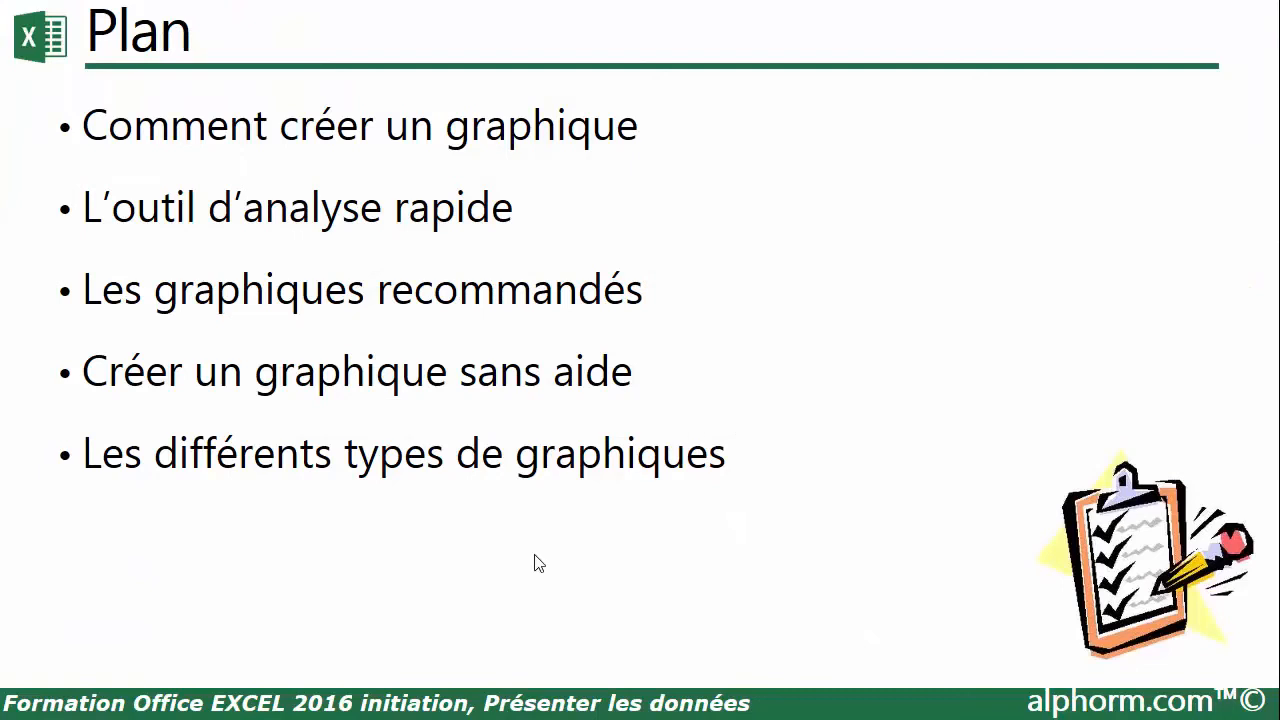
pyautogui.click(534, 555)
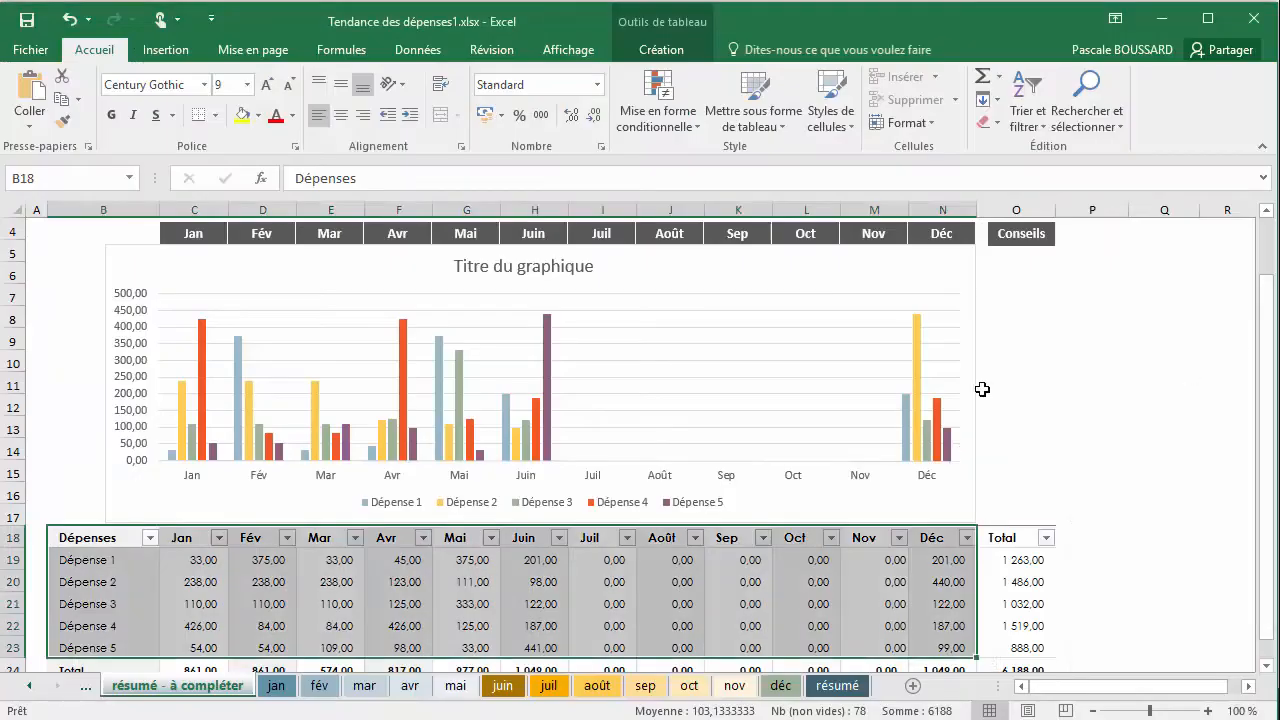
# Remove the title from the expense chart by setting Titre du graphique to Aucun
pyautogui.click(975, 401)
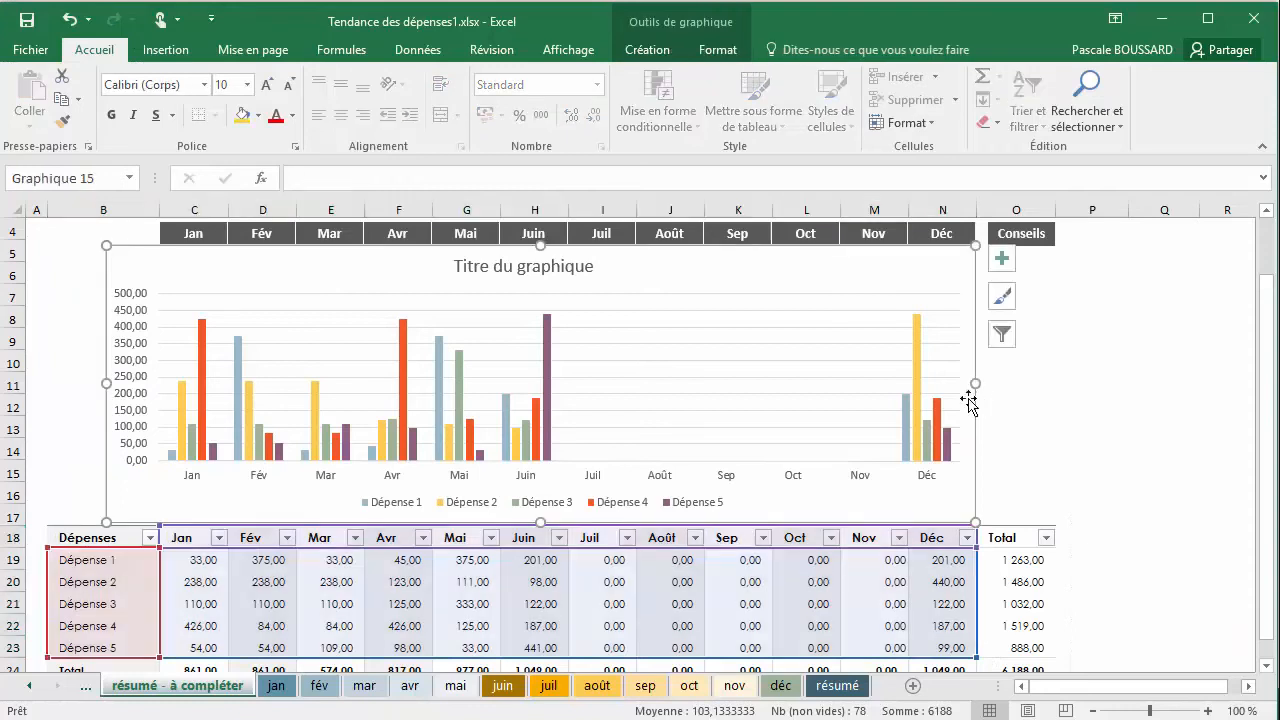
pyautogui.click(503, 267)
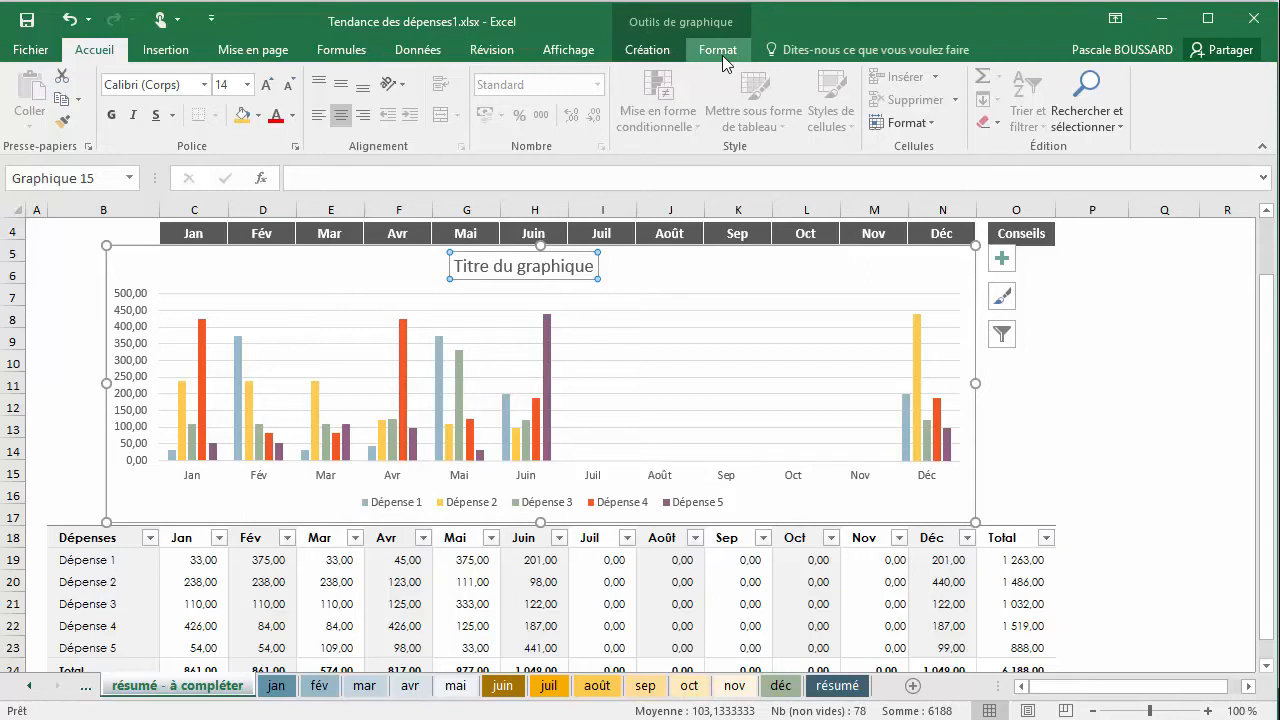
pyautogui.click(646, 51)
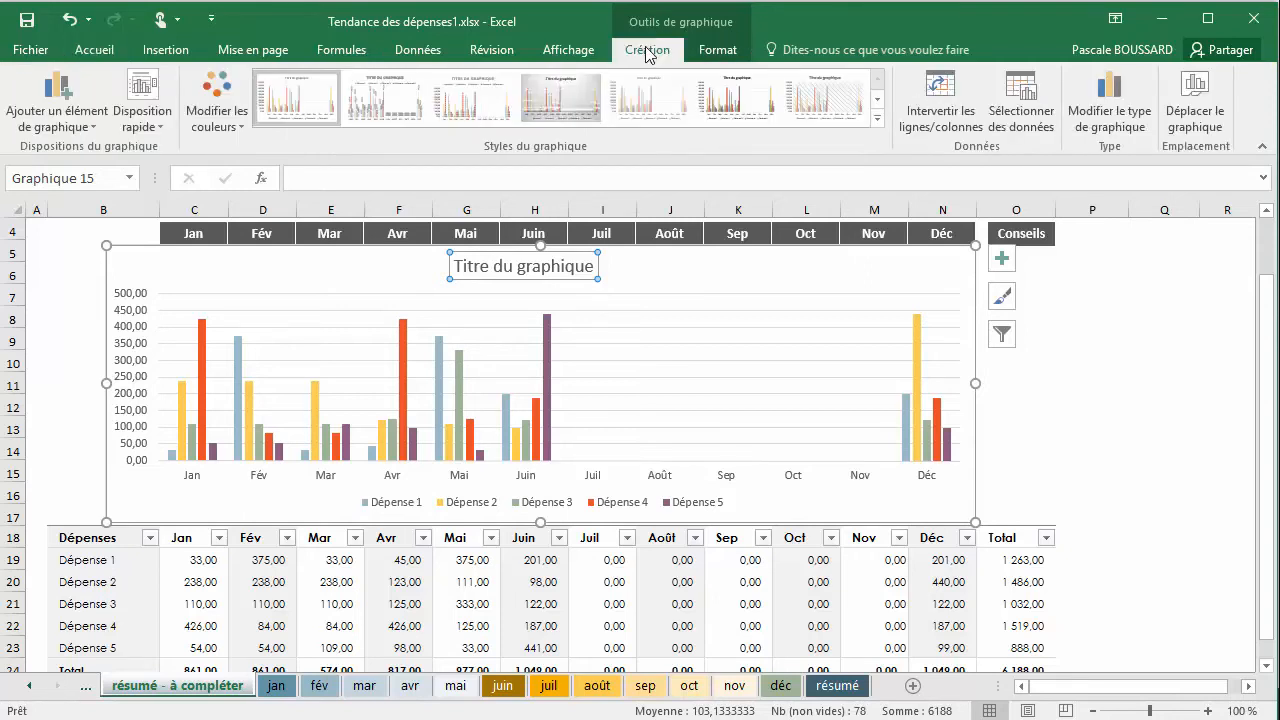
pyautogui.click(86, 133)
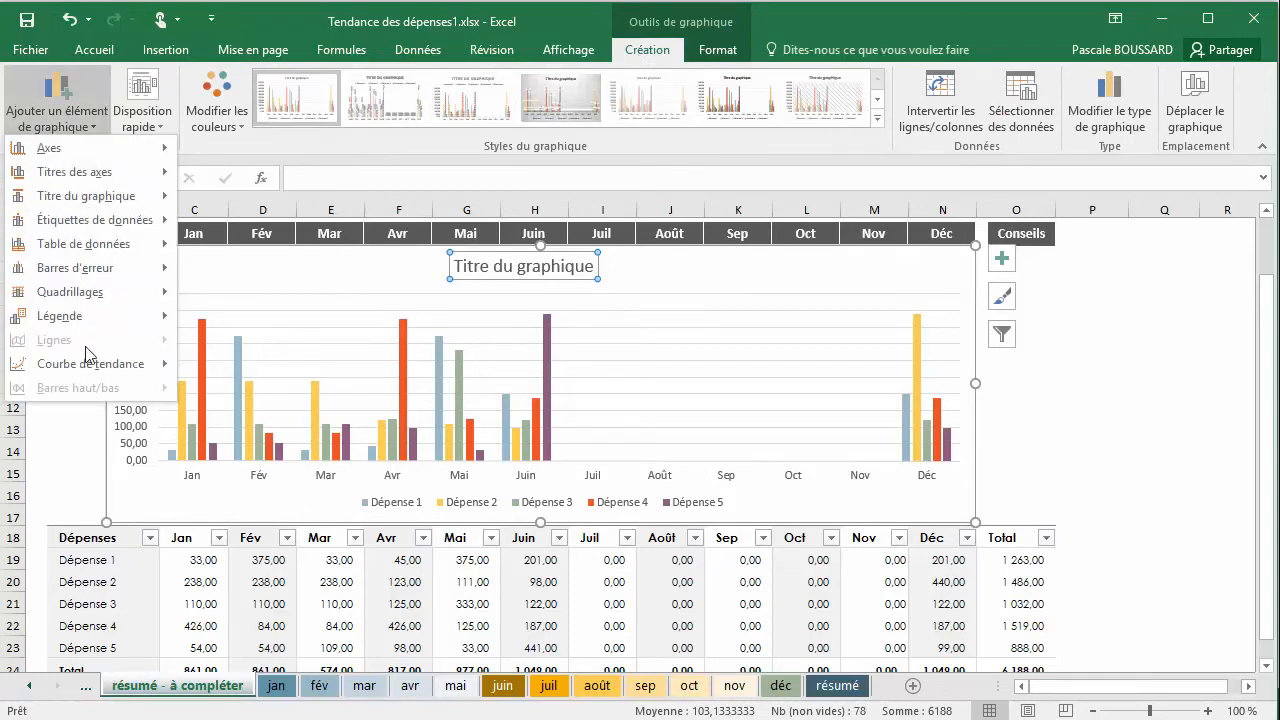
pyautogui.moveTo(86, 368)
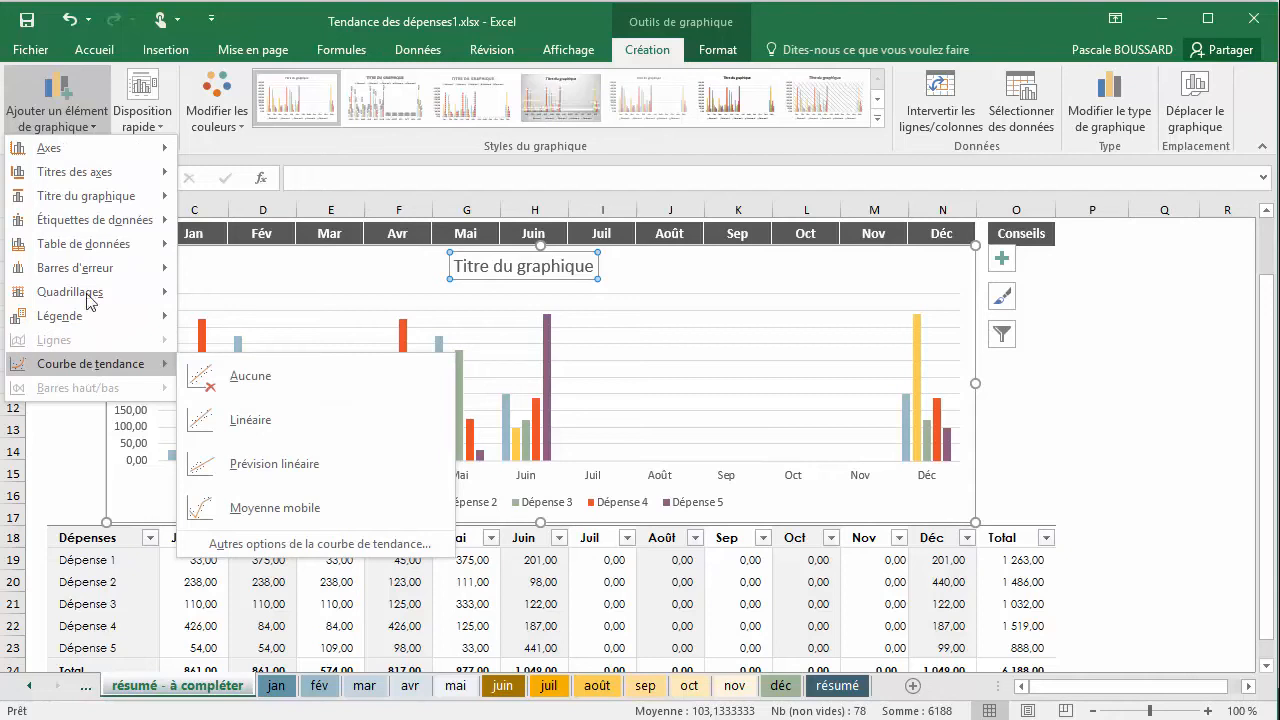
pyautogui.moveTo(136, 152)
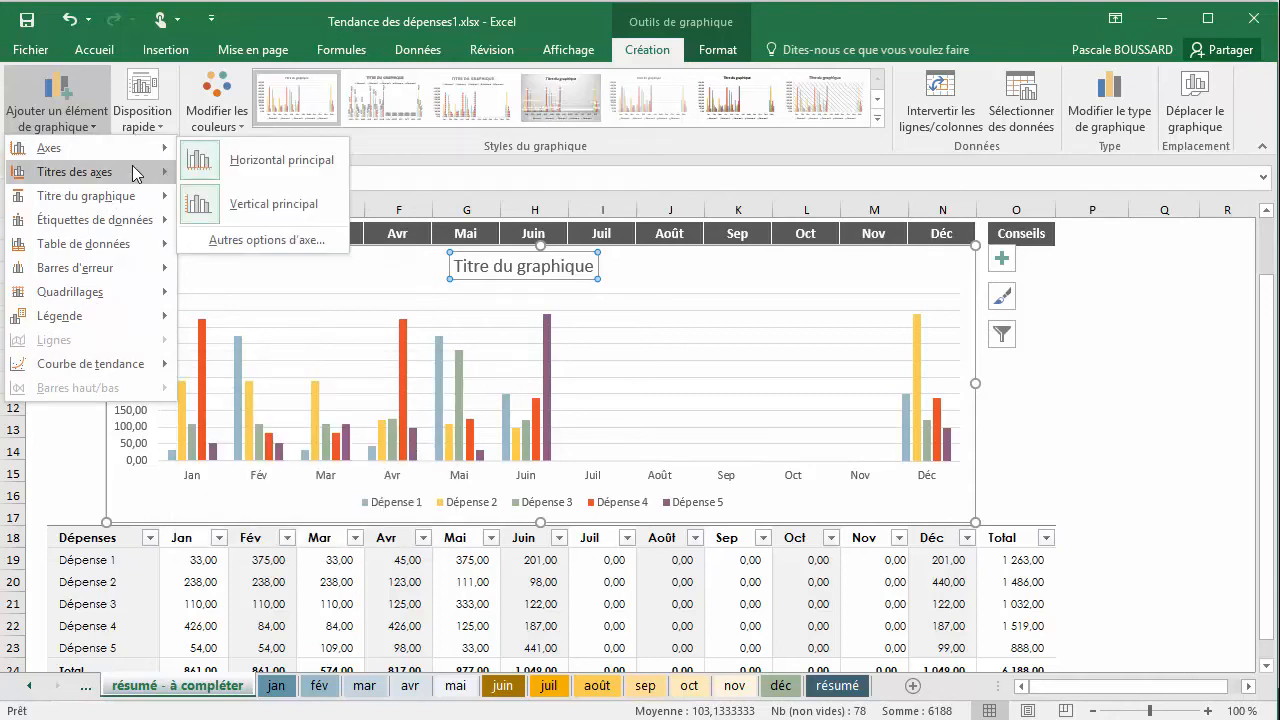
pyautogui.moveTo(129, 175)
pyautogui.moveTo(129, 197)
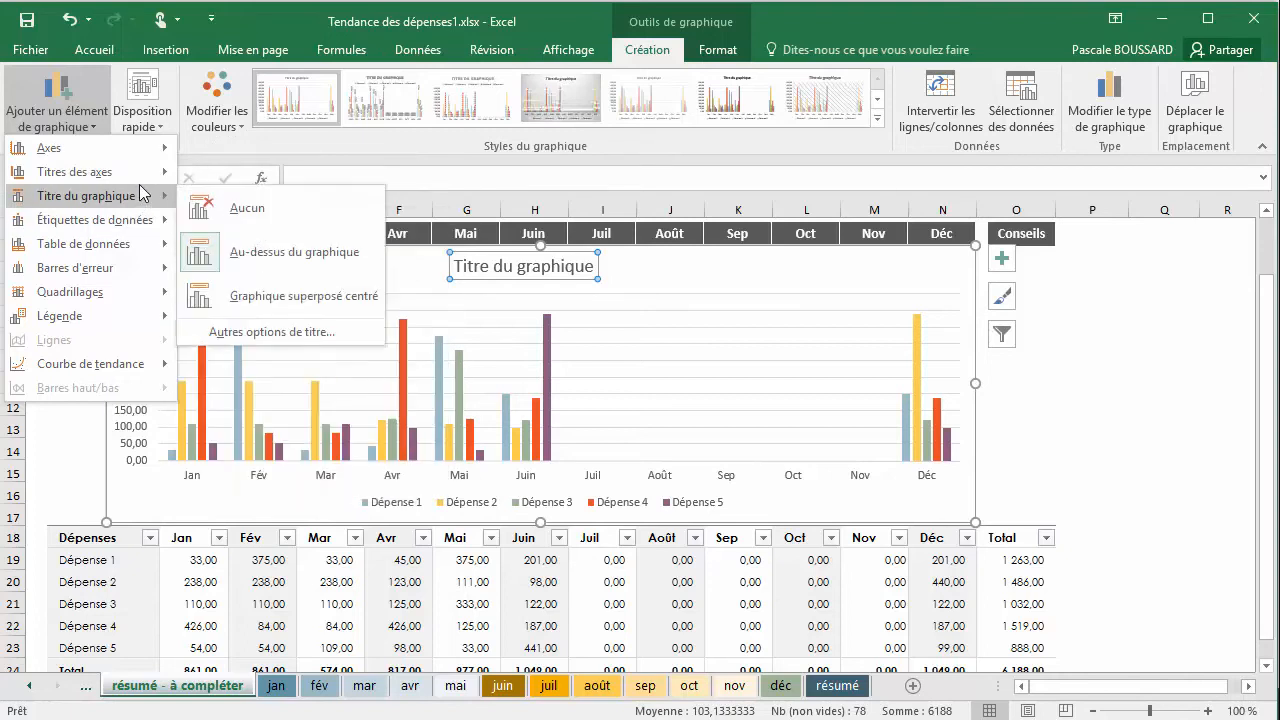
pyautogui.click(241, 217)
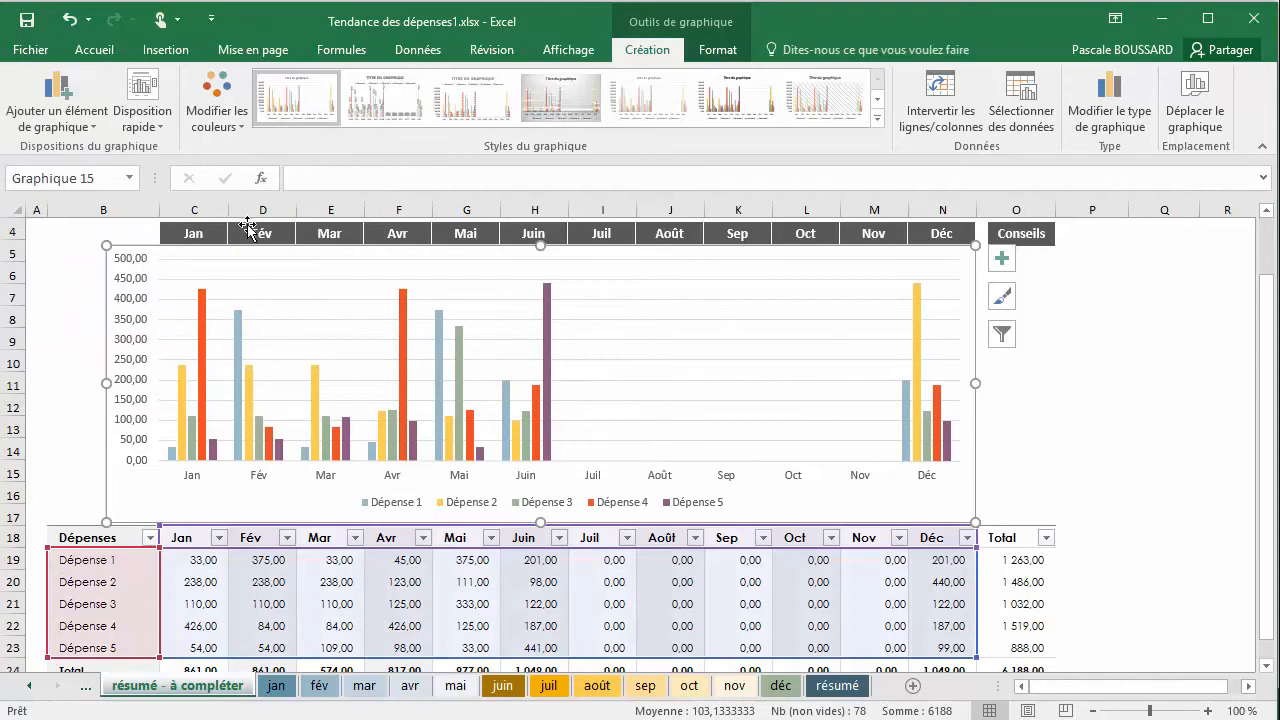
# Try Bord extérieur data labels on the expense chart's columns and remove them again with Aucun
pyautogui.click(57, 115)
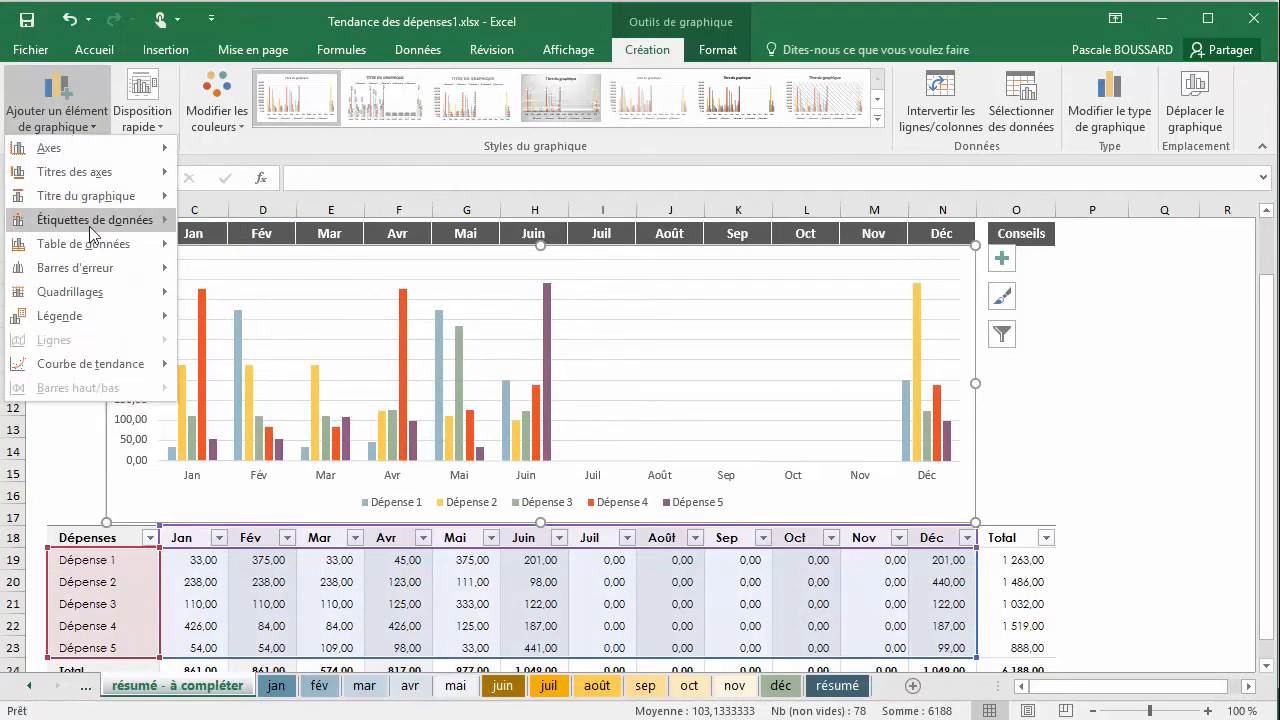
pyautogui.moveTo(91, 232)
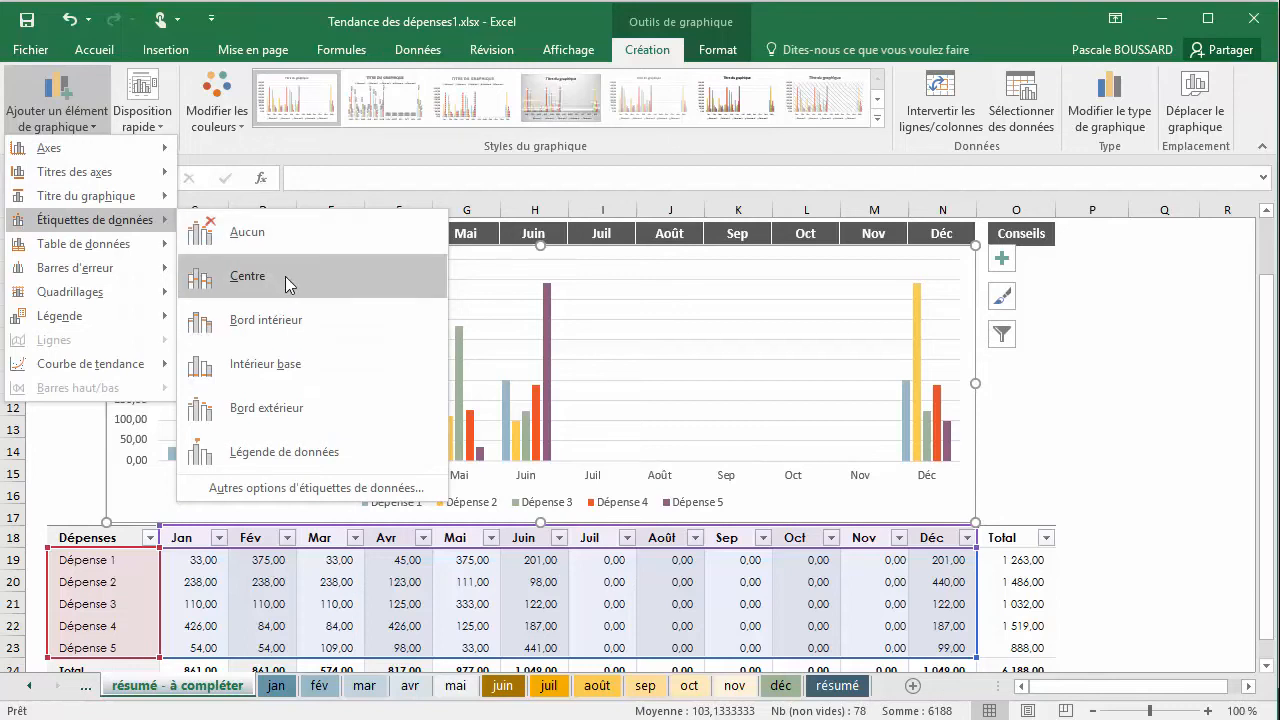
pyautogui.click(300, 393)
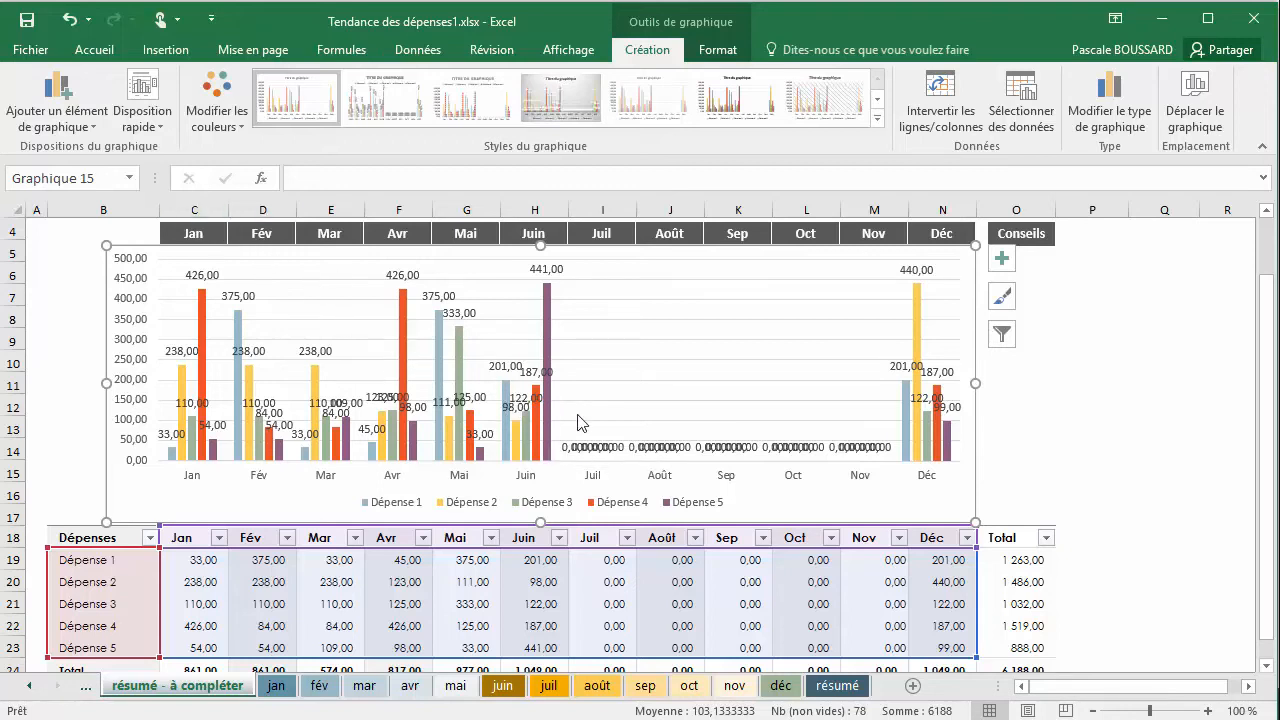
pyautogui.click(71, 124)
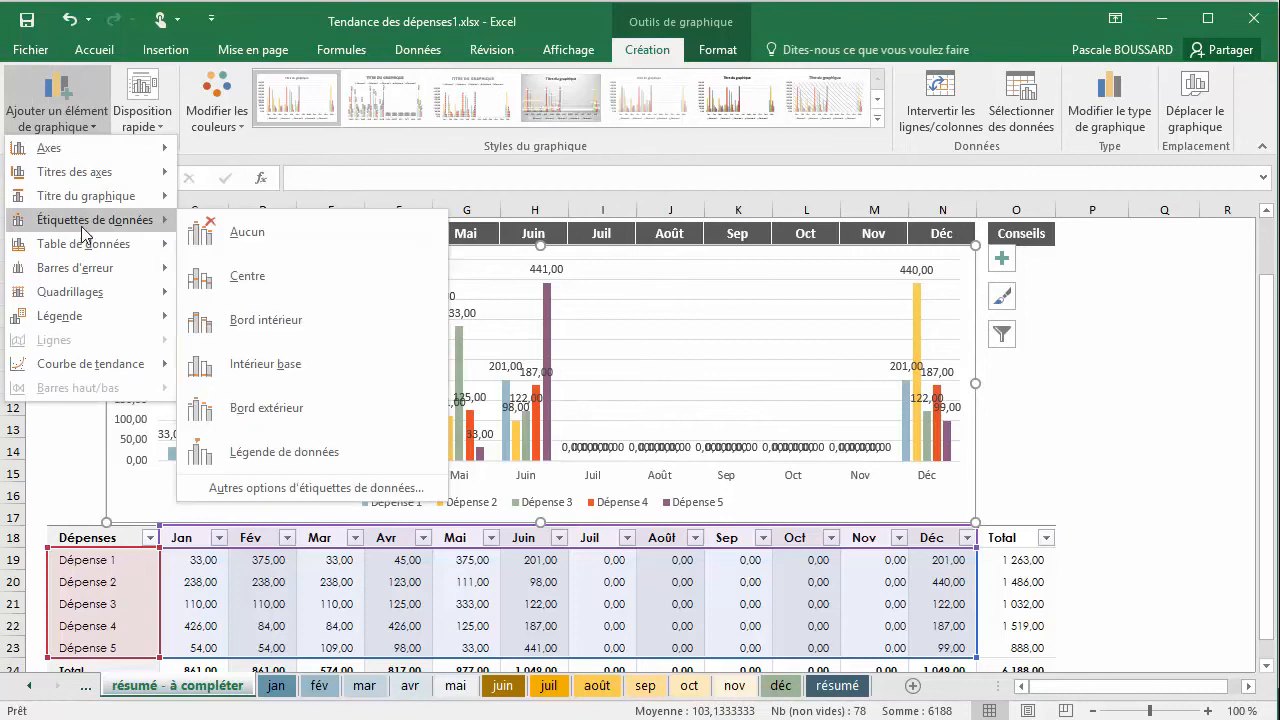
pyautogui.click(240, 233)
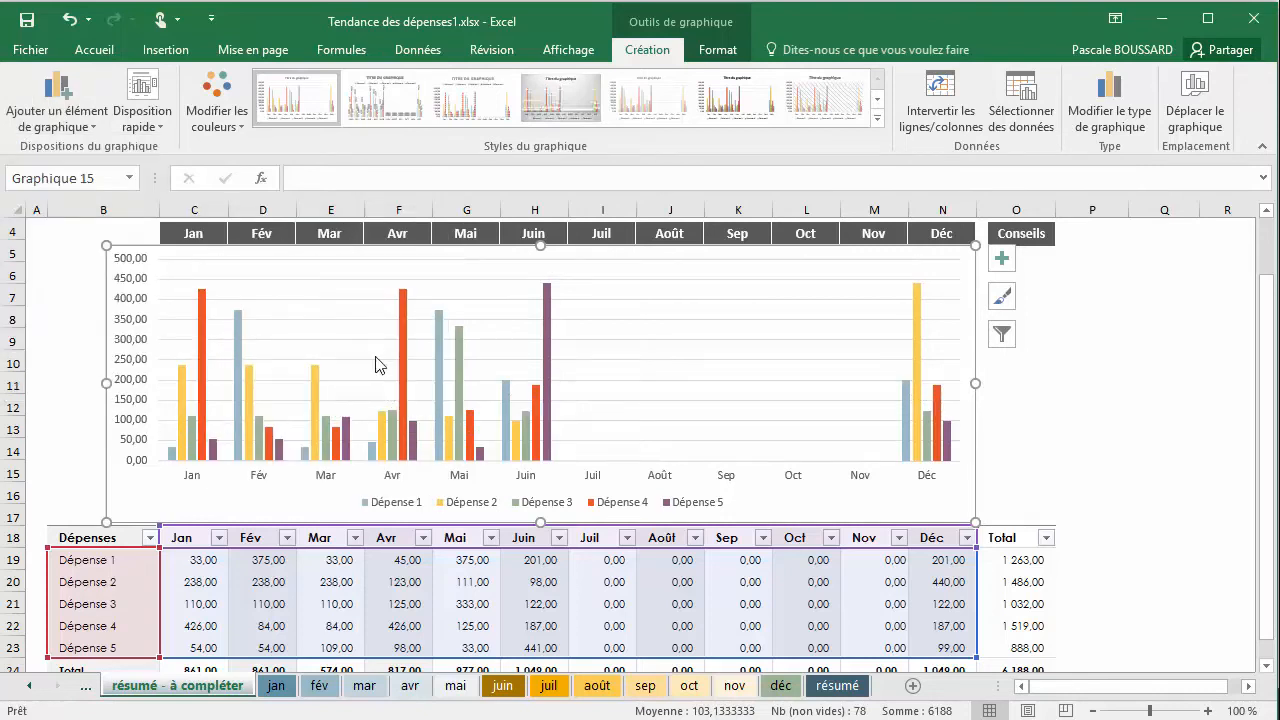
# Try a data table with legend symbols (Avec symboles de légende) under the expense chart and remove it again with Aucun
pyautogui.click(60, 118)
pyautogui.moveTo(100, 229)
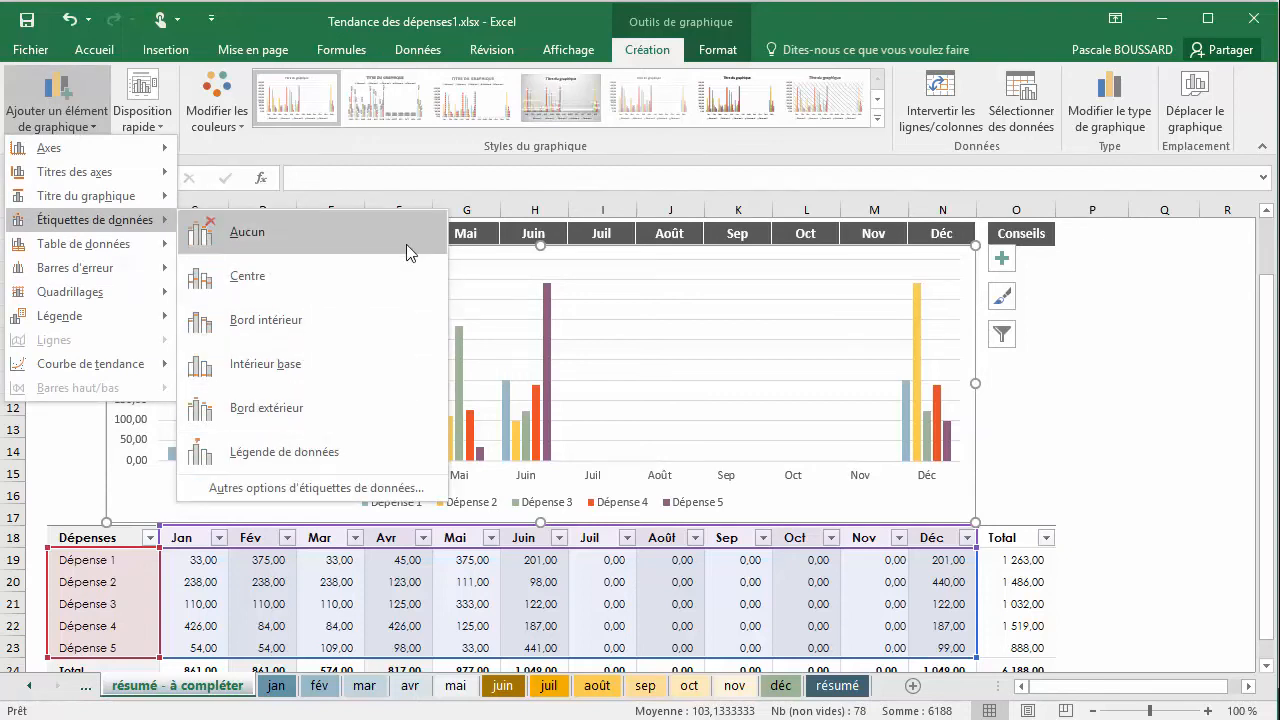
pyautogui.moveTo(72, 247)
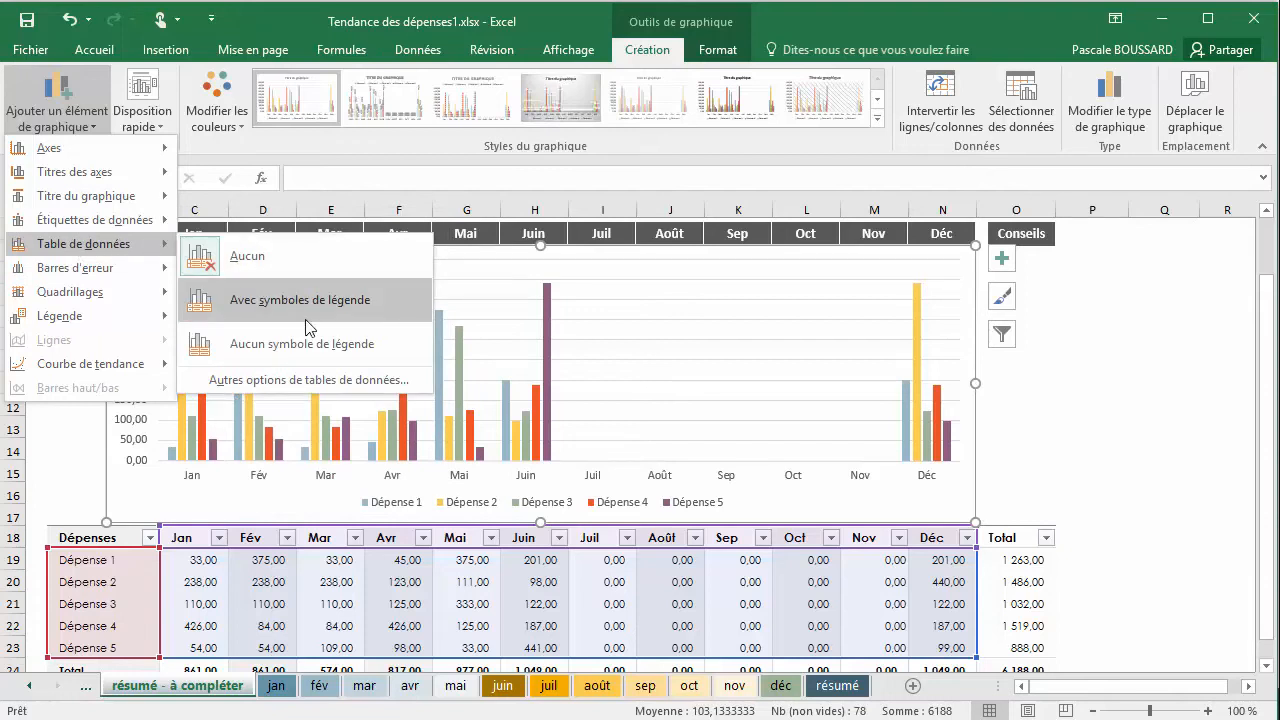
pyautogui.click(330, 306)
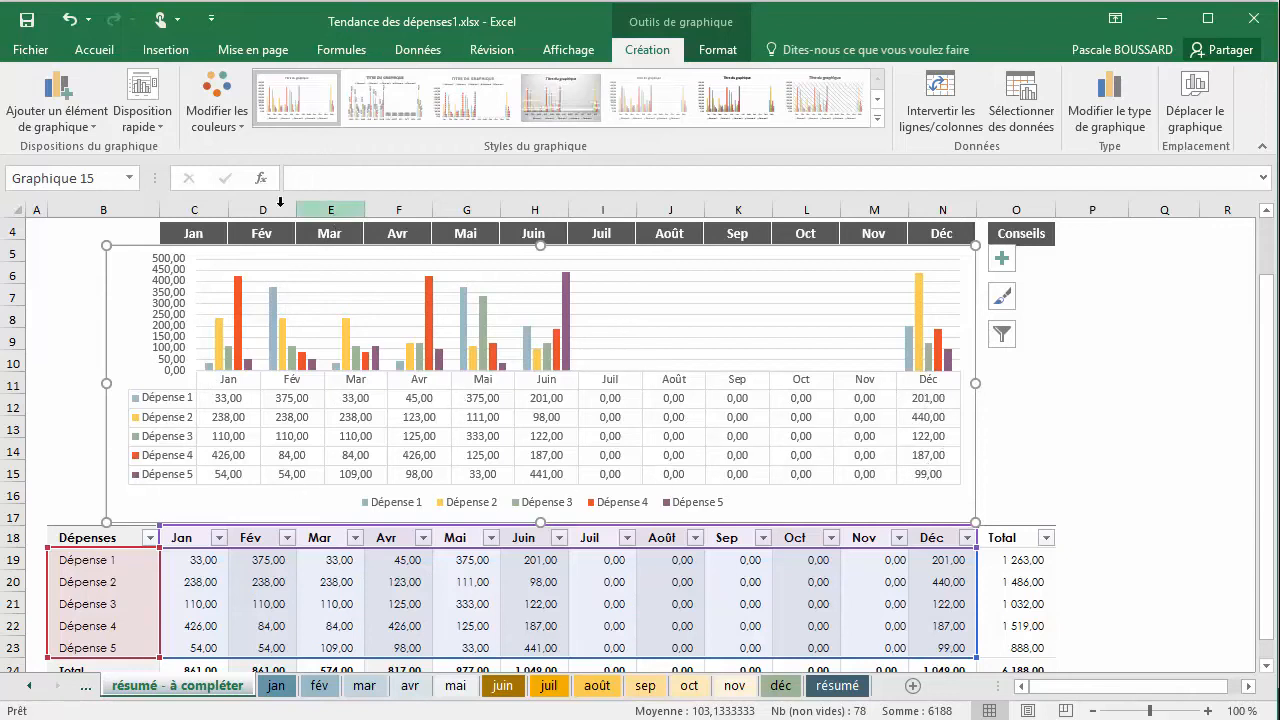
pyautogui.click(58, 112)
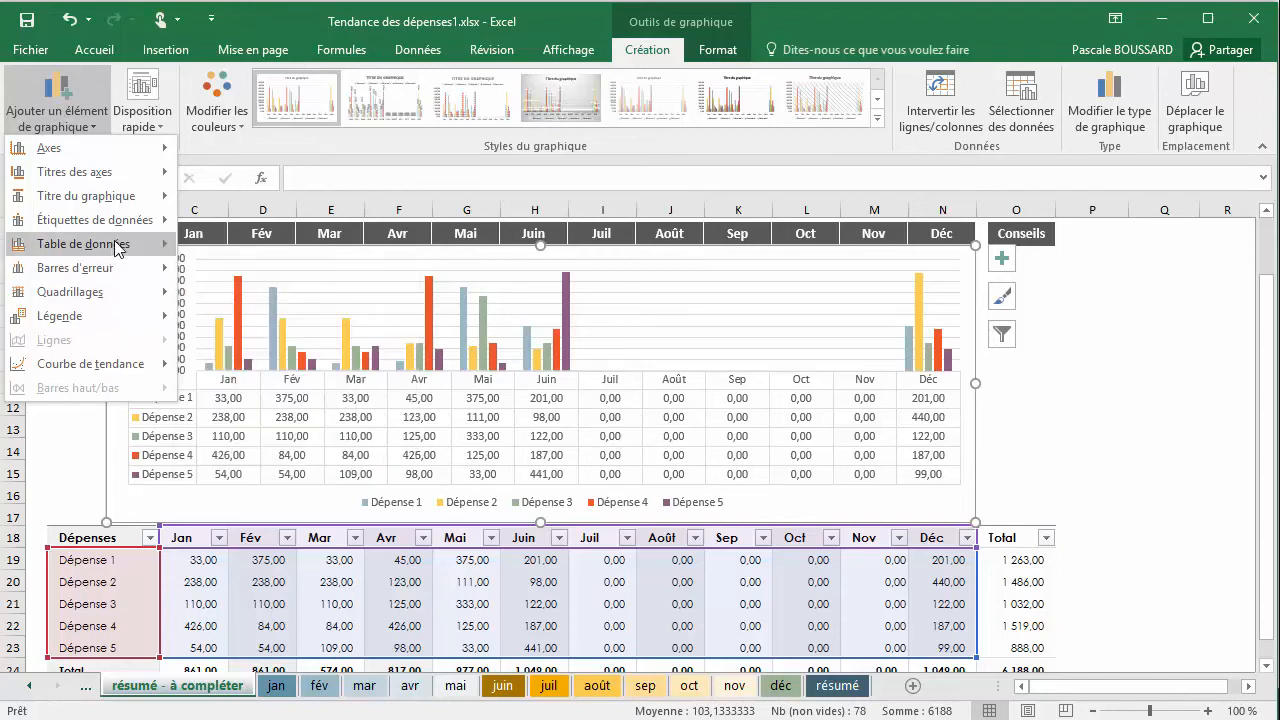
pyautogui.click(240, 255)
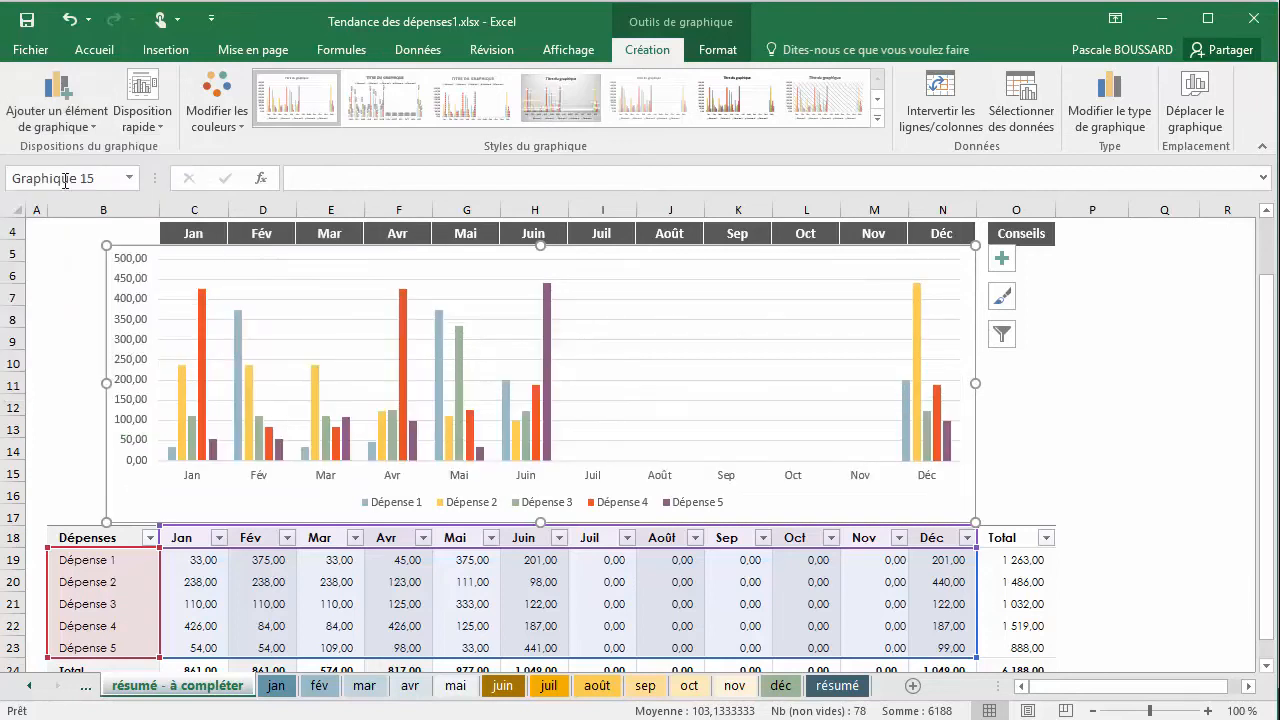
# Add primary major vertical gridlines (Vertical majeur principal) to the expense chart
pyautogui.click(58, 100)
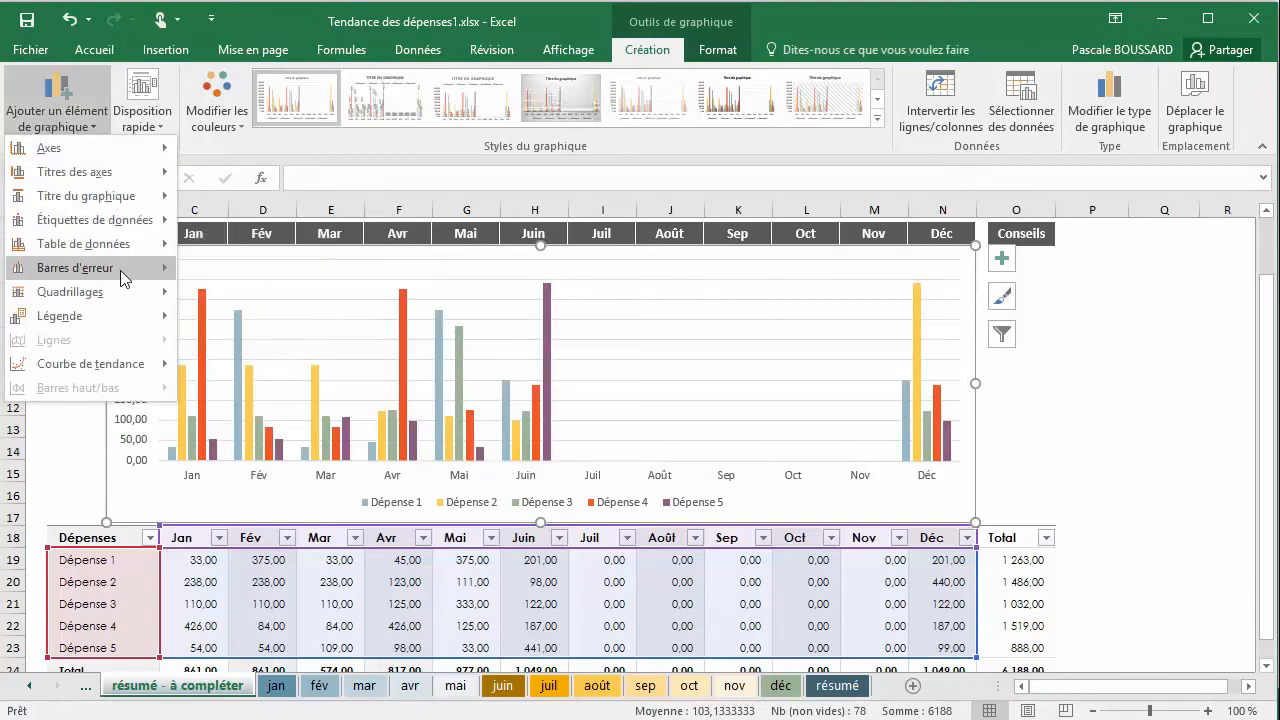
pyautogui.moveTo(120, 270)
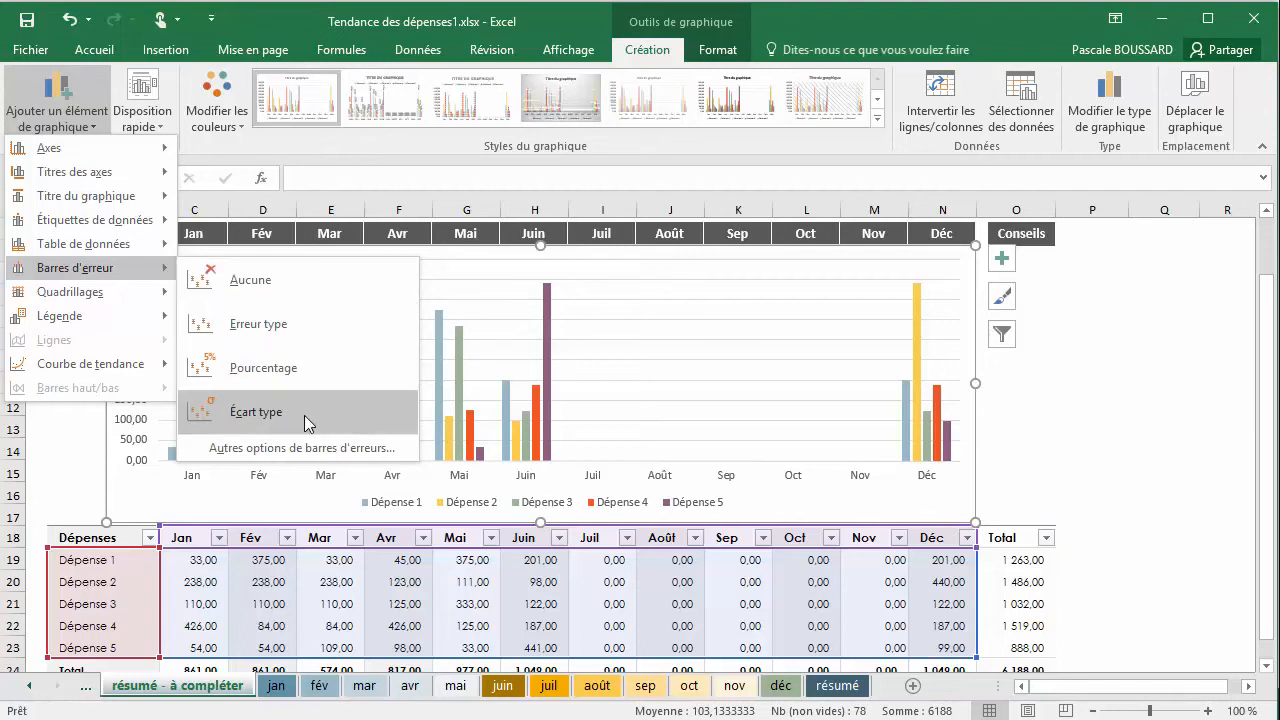
pyautogui.moveTo(156, 297)
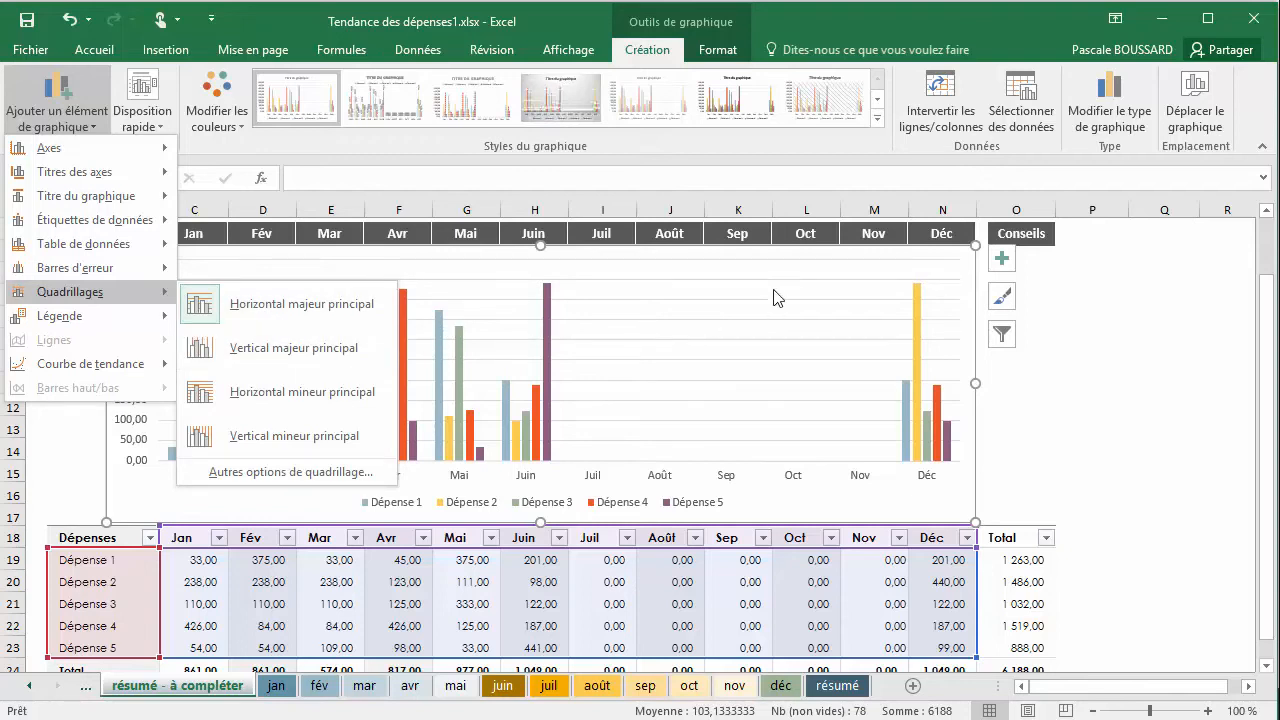
pyautogui.click(318, 352)
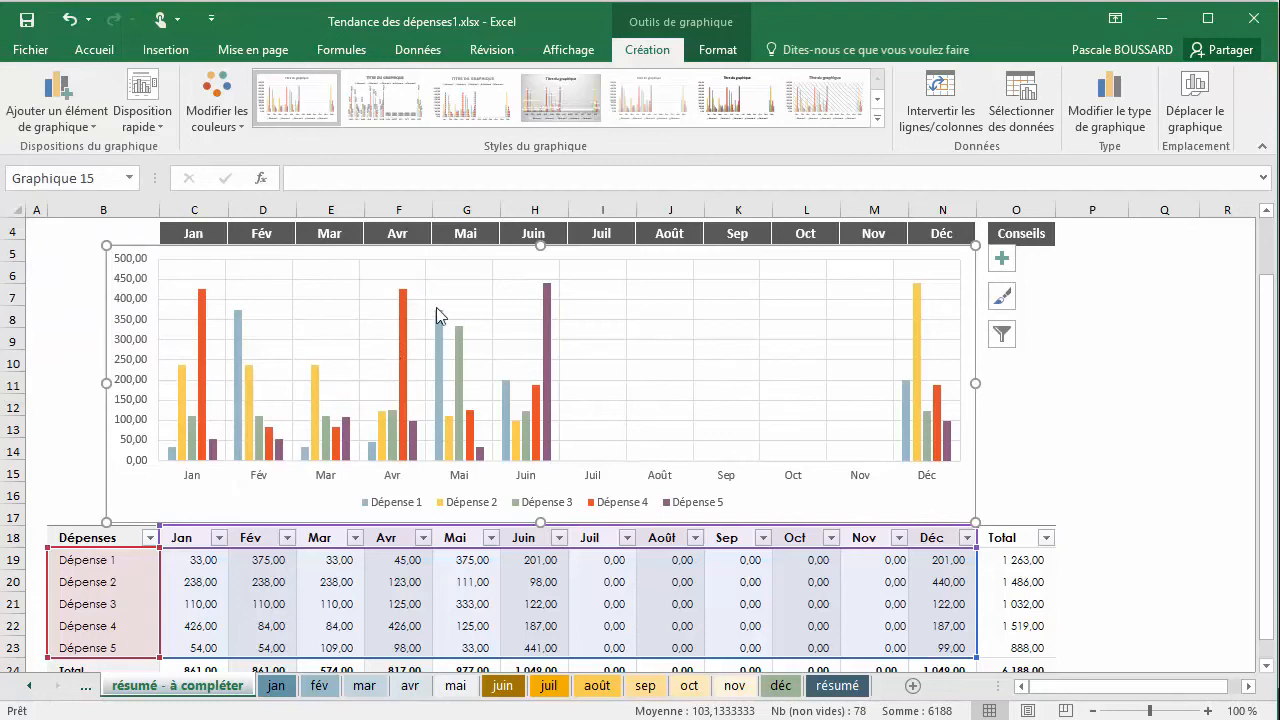
# Place the expense chart's legend at Droite and widen the chart to the end of column O, trimming its left edge slightly
pyautogui.click(42, 125)
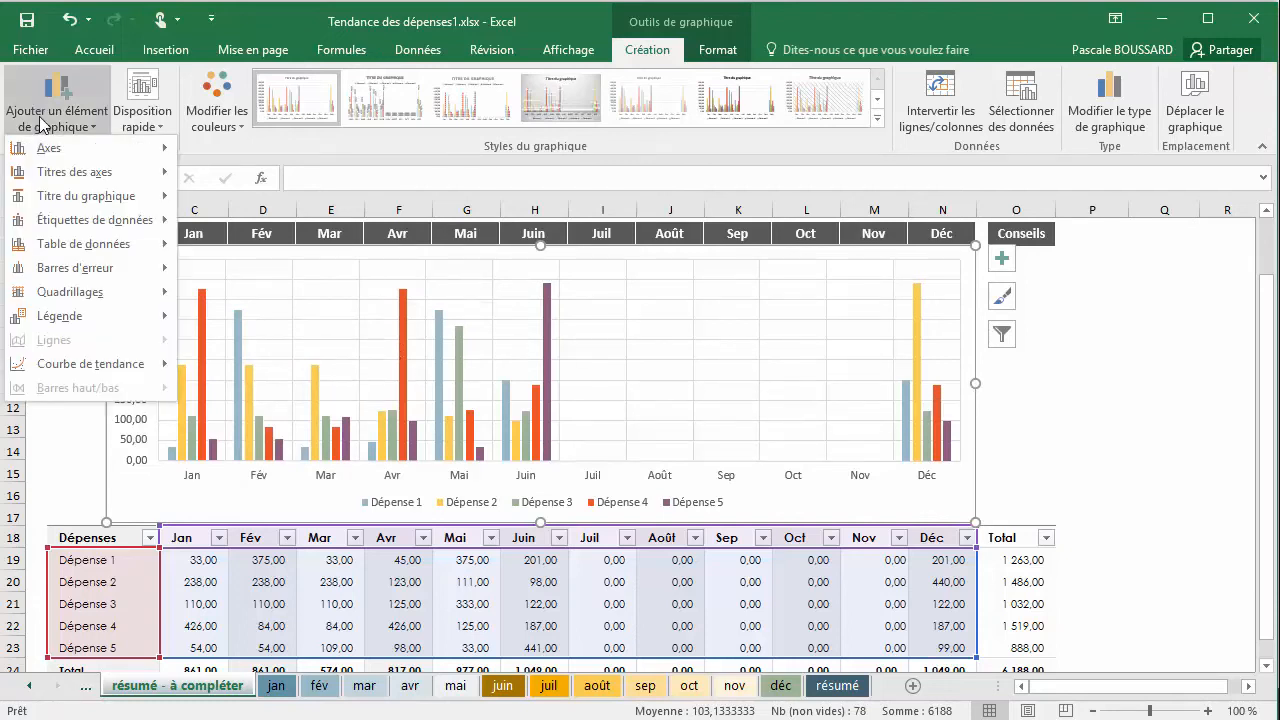
pyautogui.moveTo(95, 316)
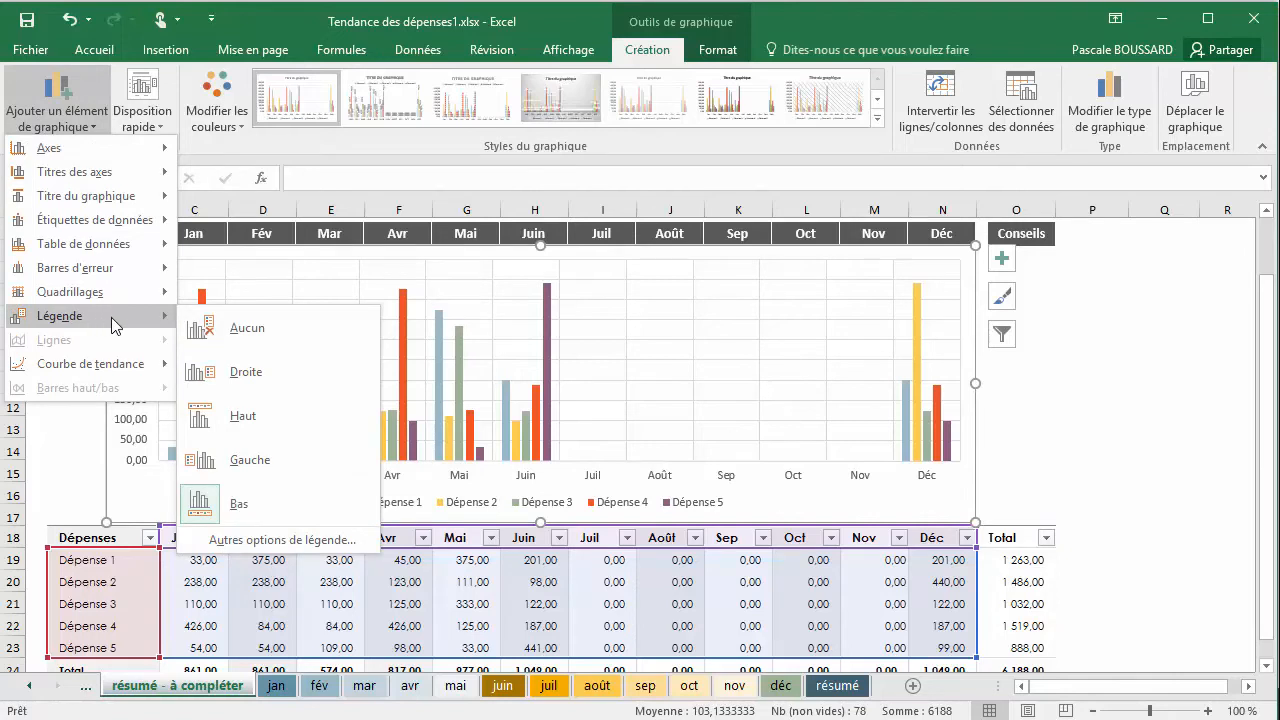
pyautogui.click(221, 374)
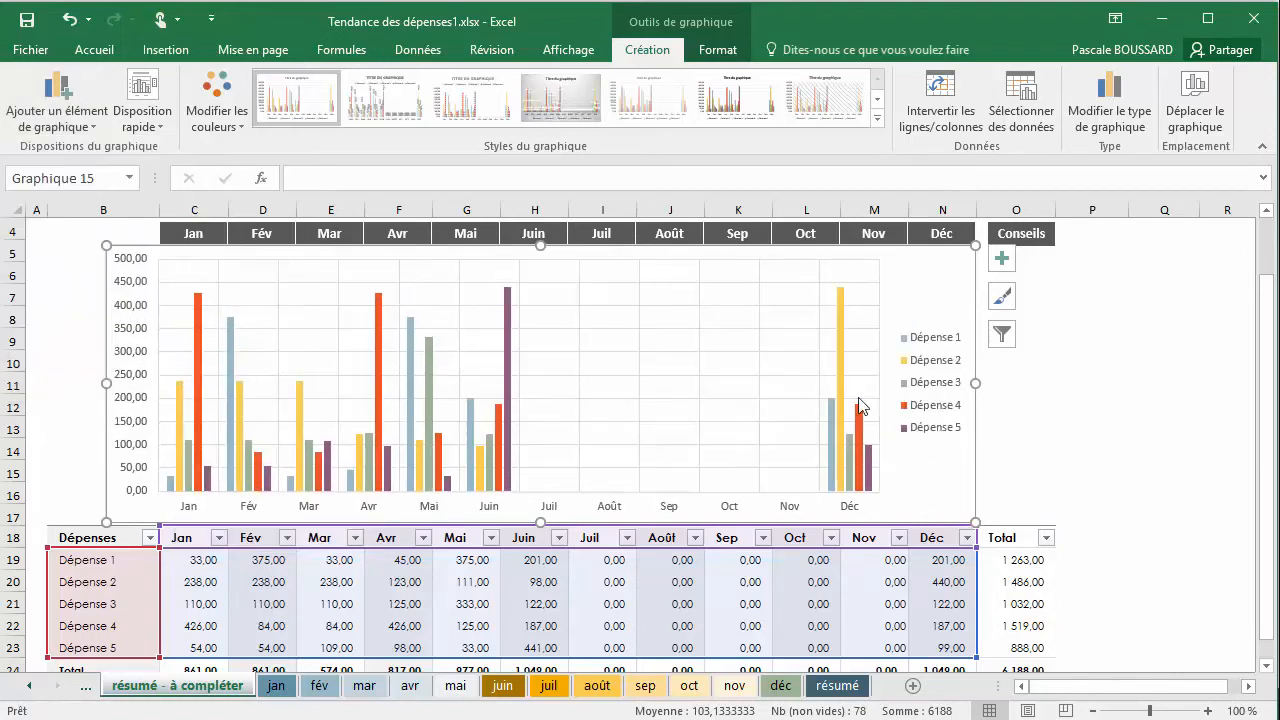
pyautogui.moveTo(975, 383); pyautogui.dragTo(1056, 388)
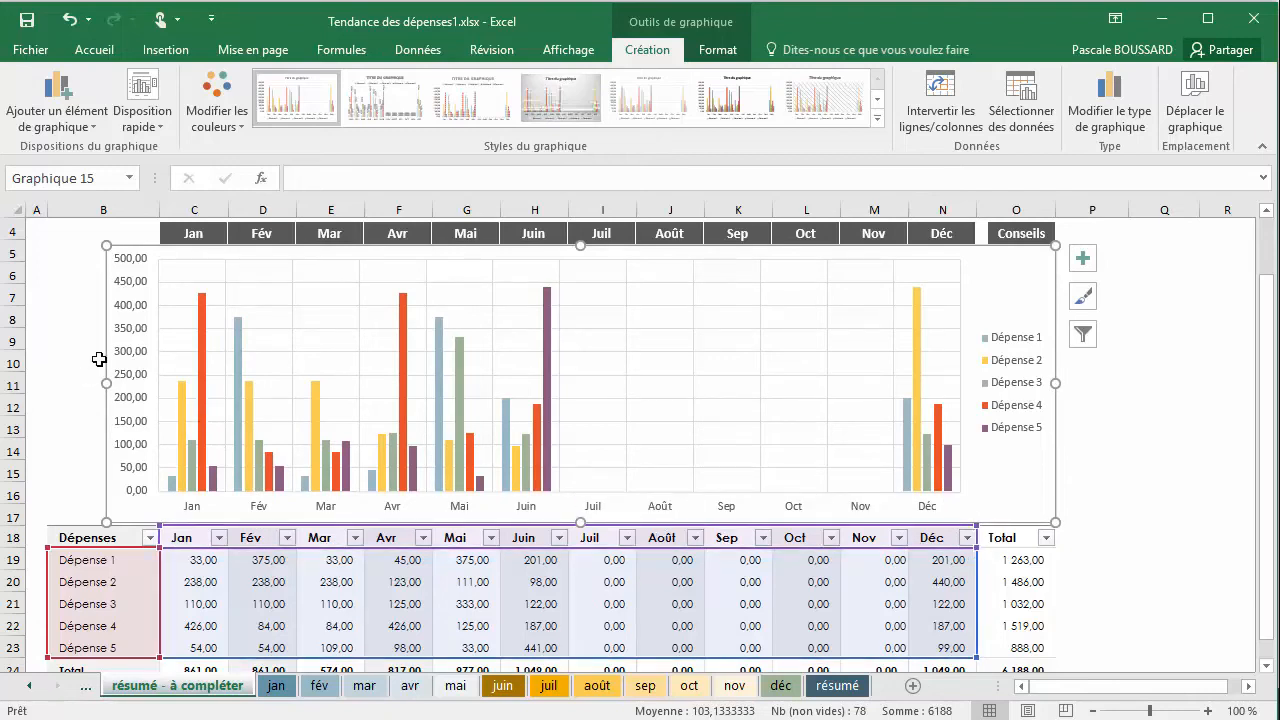
pyautogui.moveTo(104, 380); pyautogui.dragTo(112, 380)
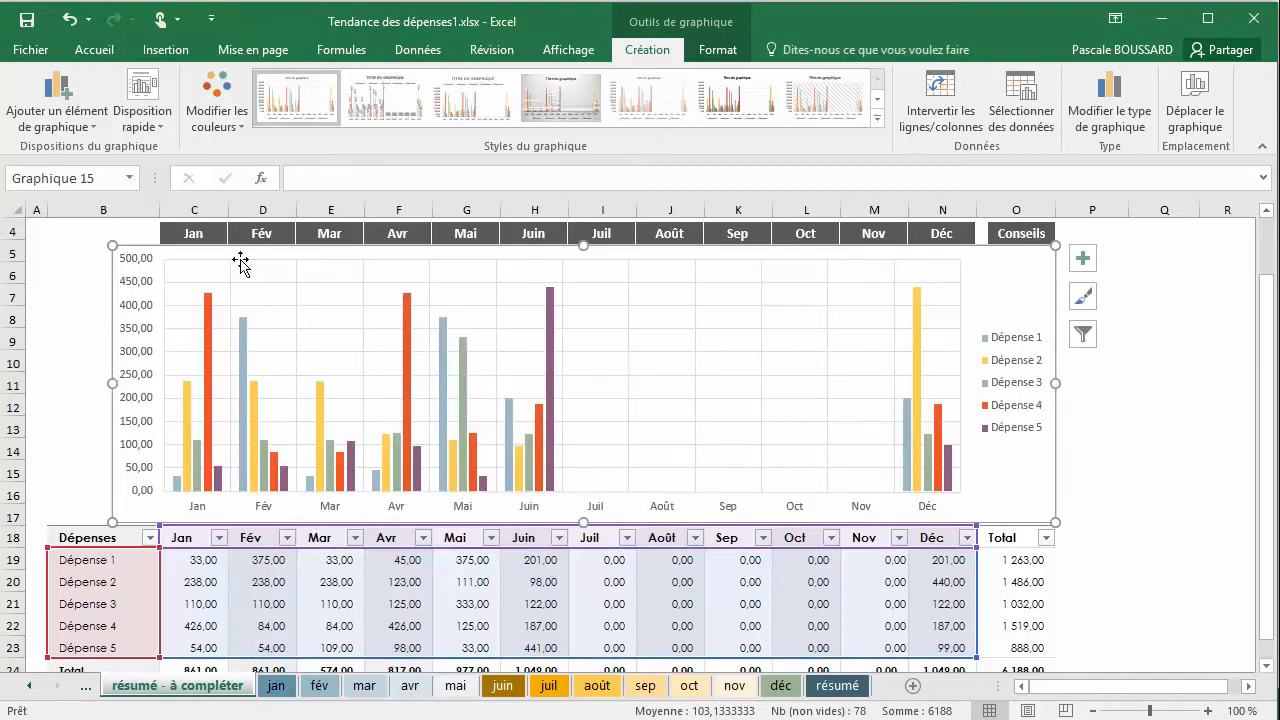
pyautogui.click(45, 118)
pyautogui.moveTo(85, 325)
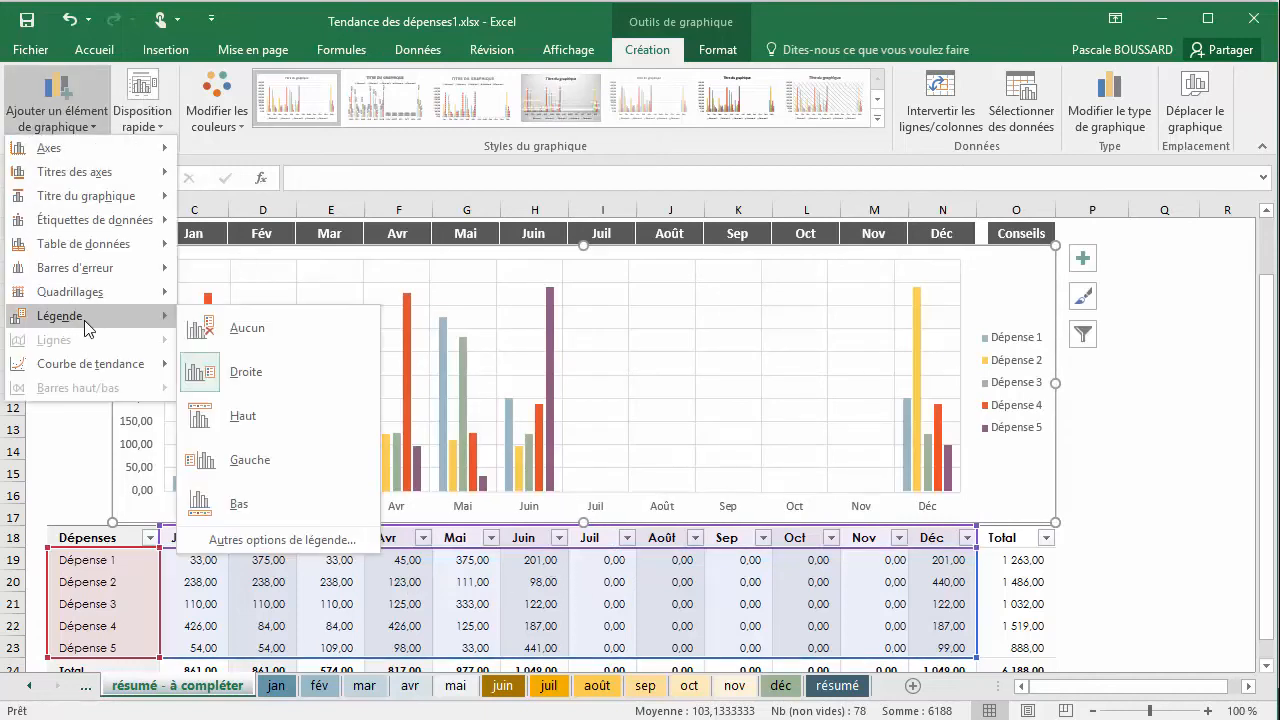
pyautogui.moveTo(98, 372)
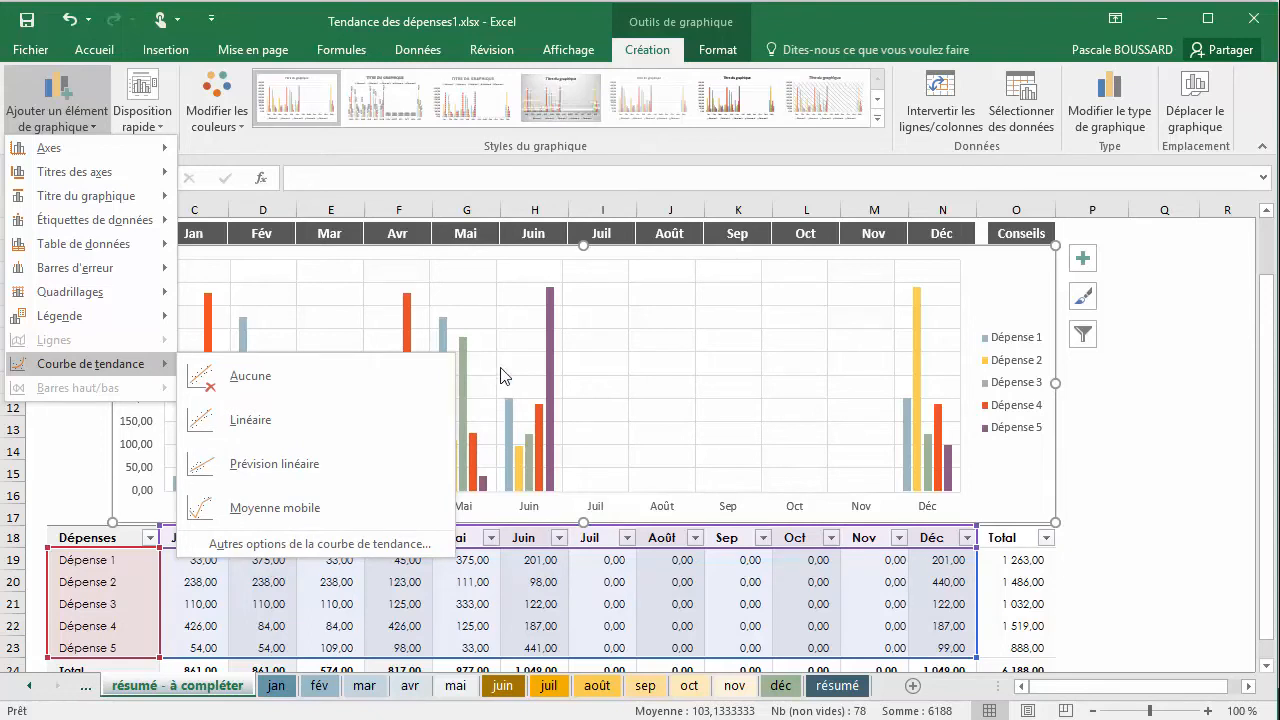
pyautogui.click(389, 160)
pyautogui.click(157, 130)
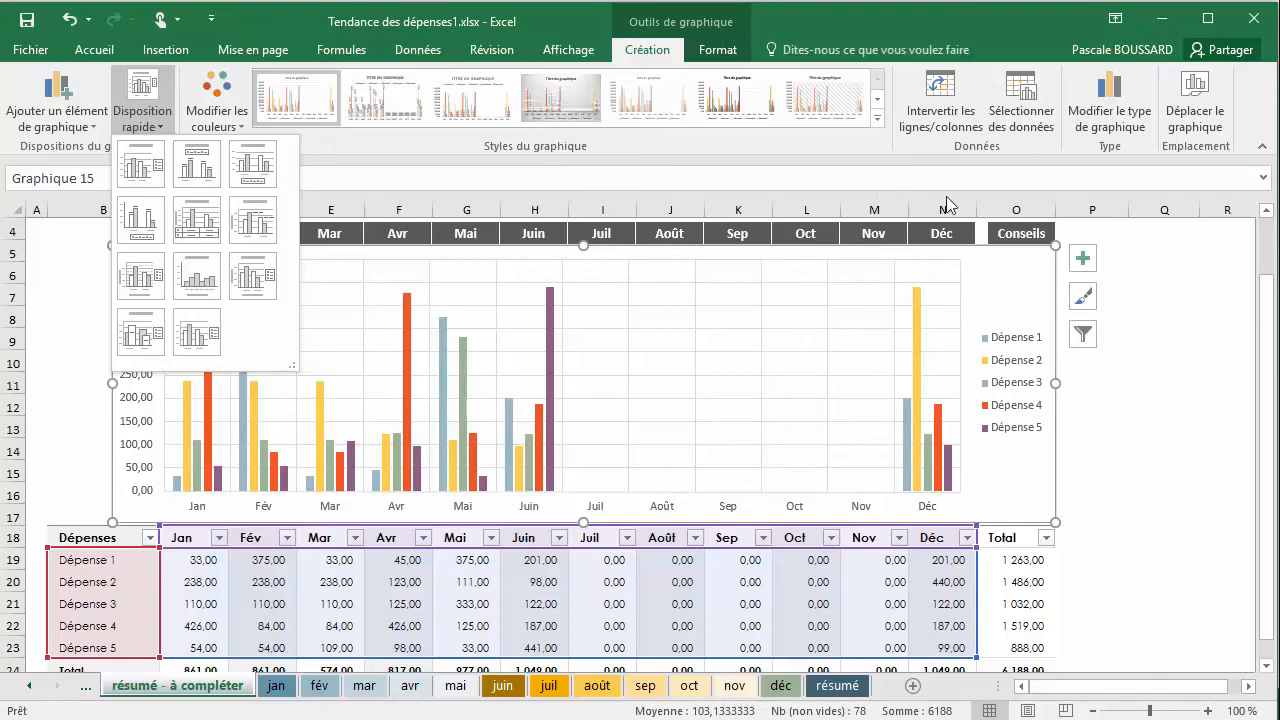
pyautogui.click(1279, 298)
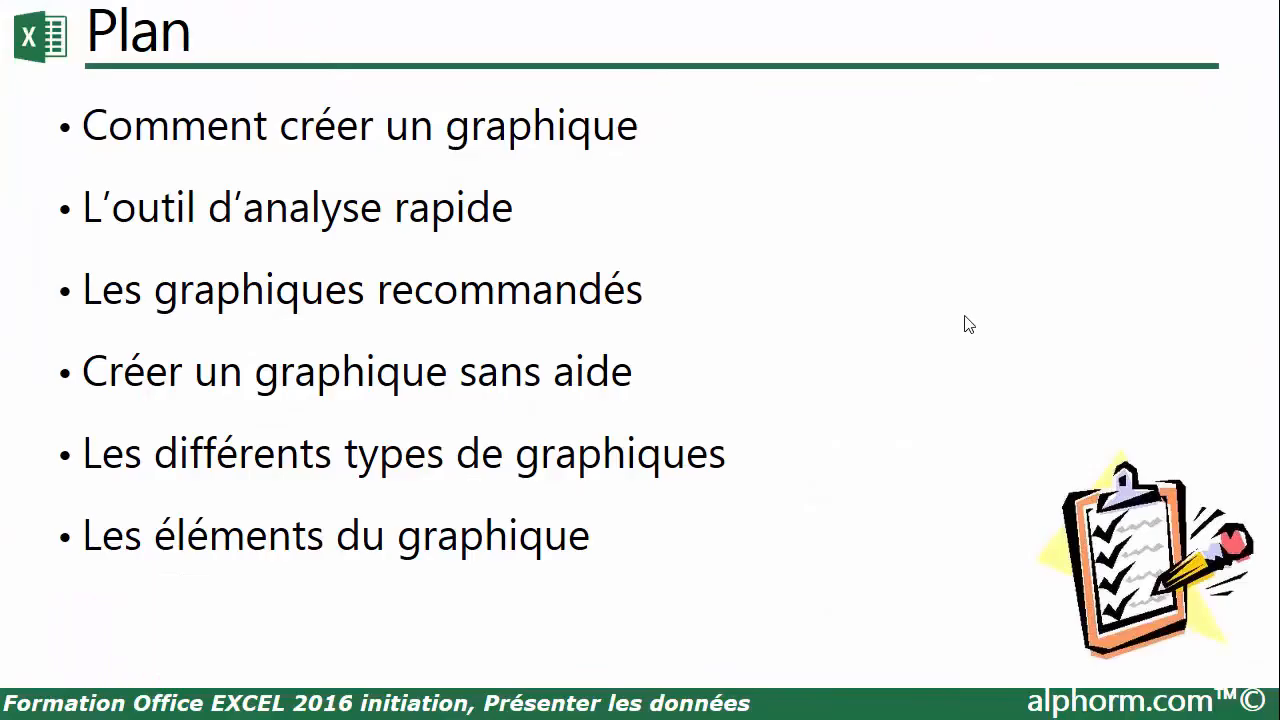
pyautogui.click(965, 317)
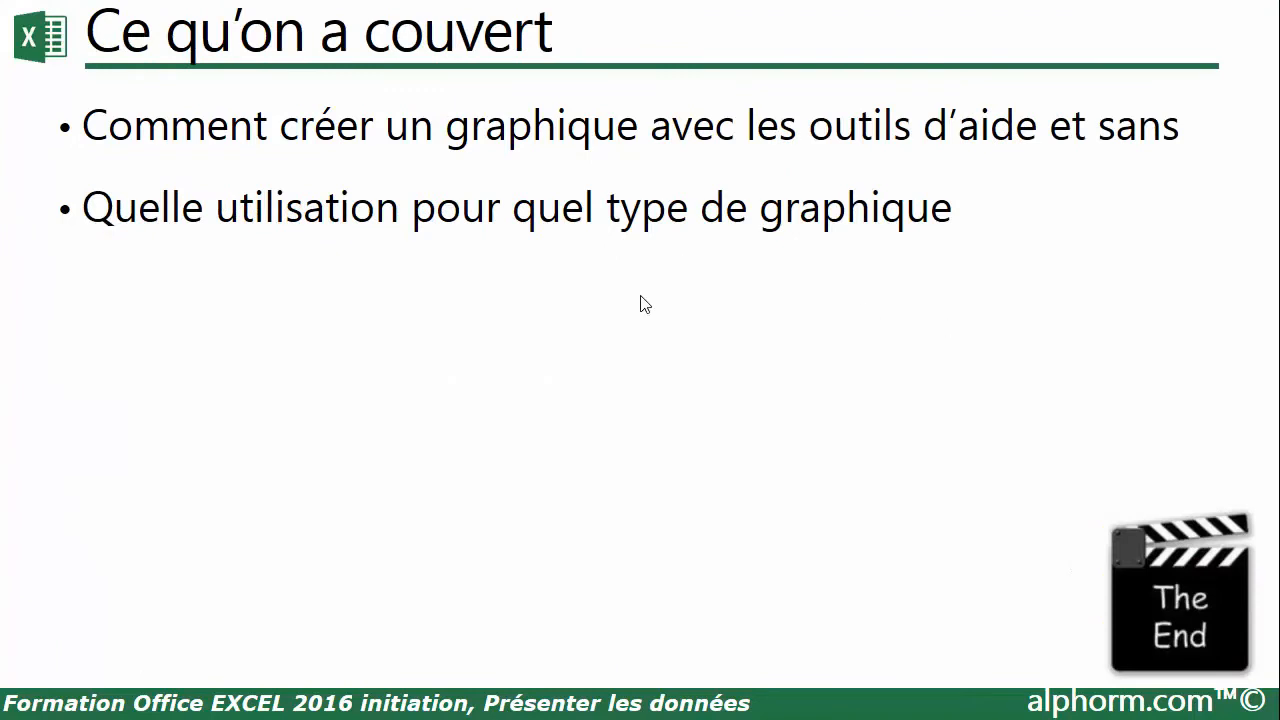
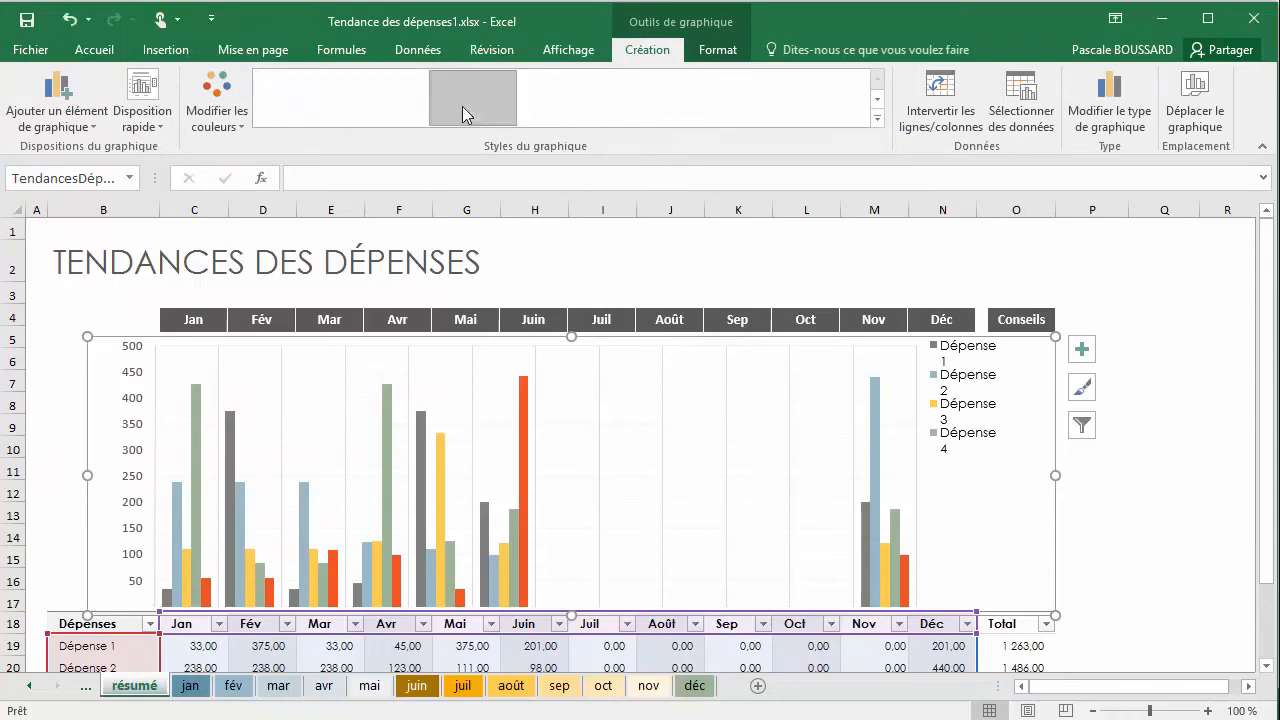
# Try the first seven chart styles on the expense chart, including the grey gradient one, finishing with the hatched-background style
pyautogui.click(462, 106)
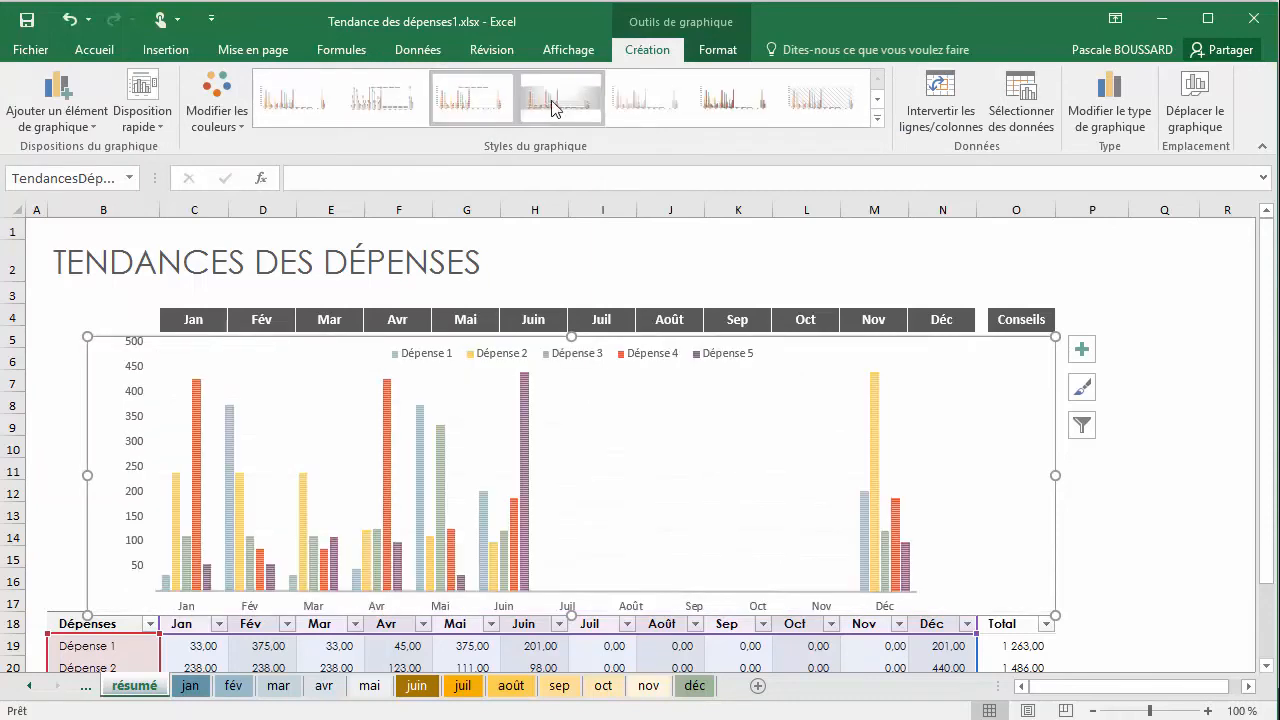
pyautogui.click(555, 107)
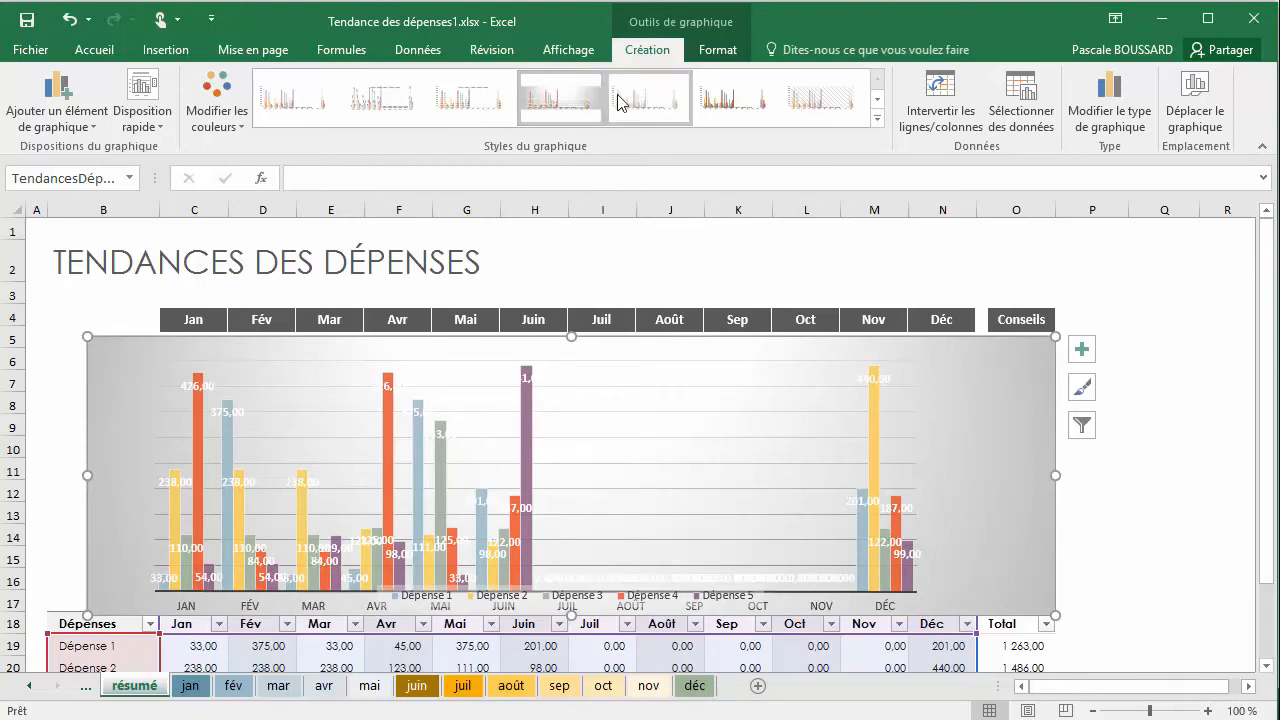
pyautogui.click(648, 103)
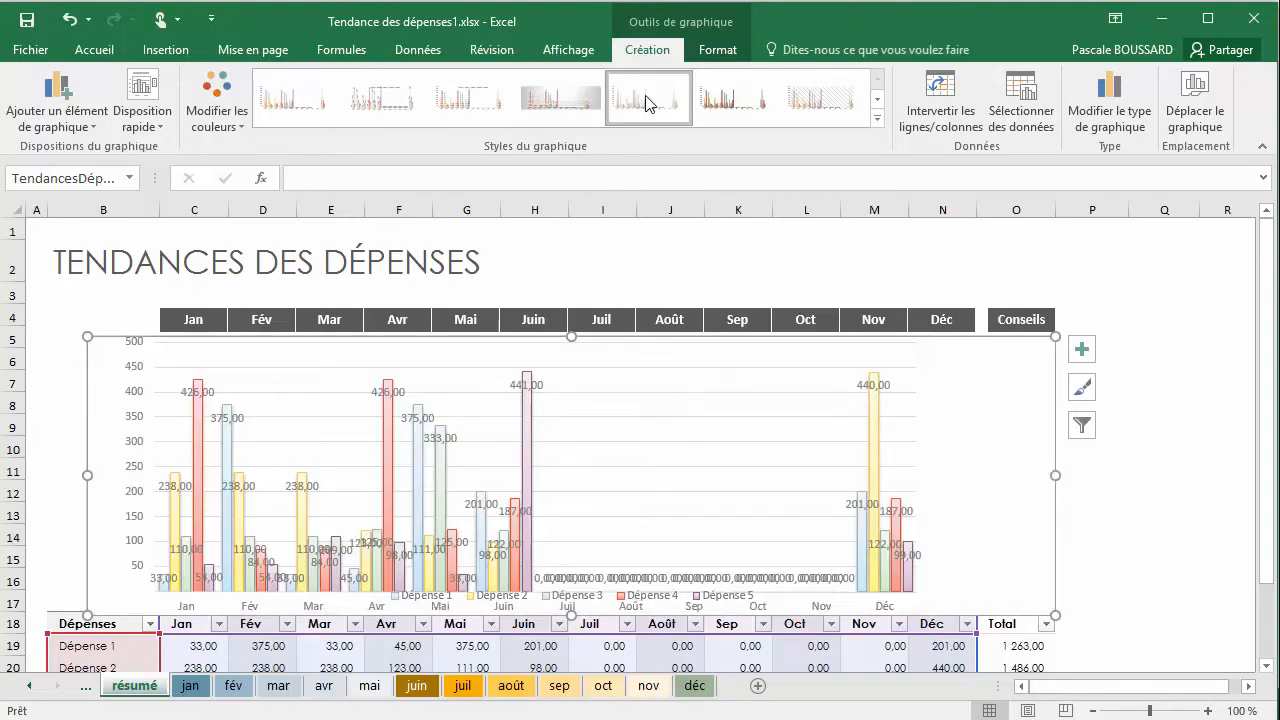
pyautogui.click(717, 103)
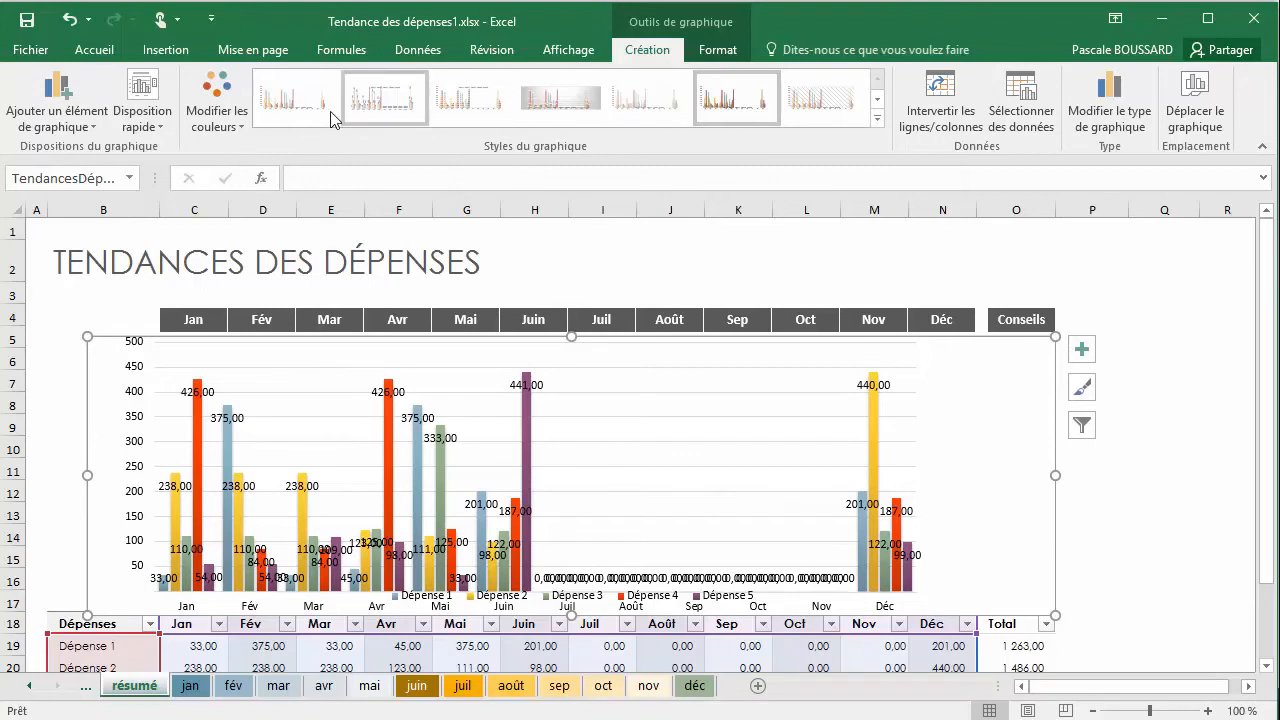
pyautogui.click(302, 96)
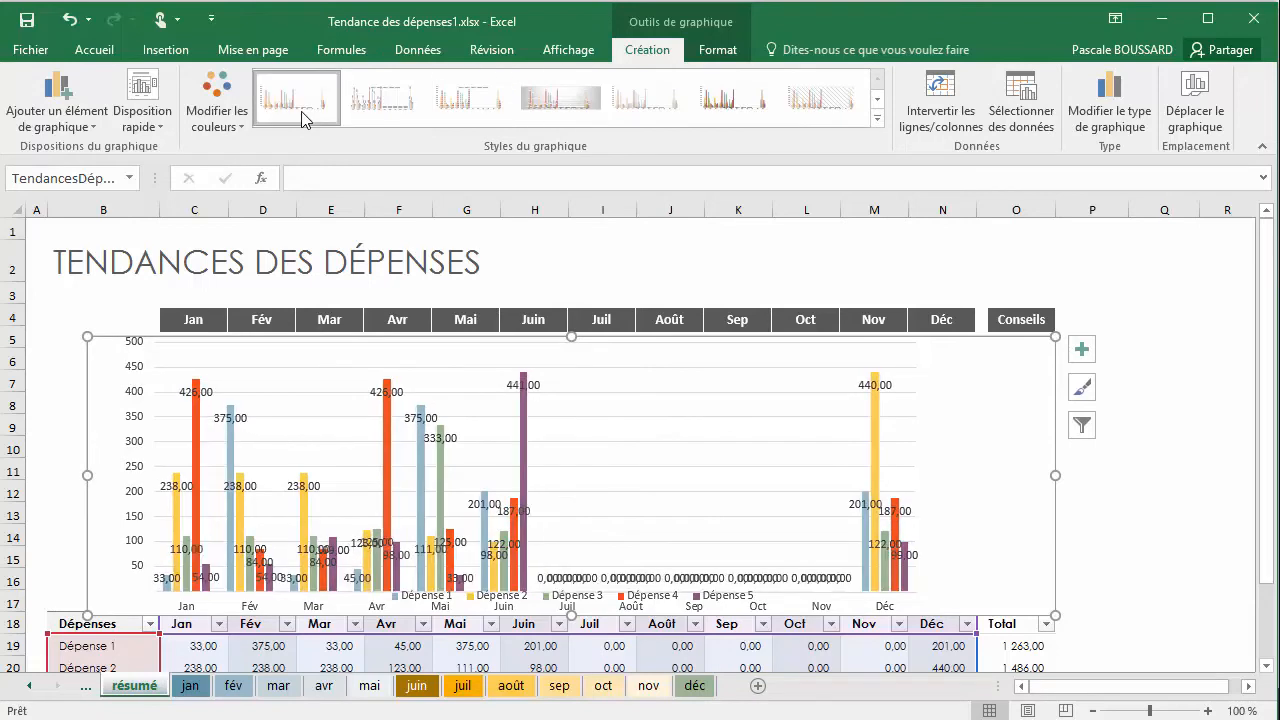
pyautogui.click(423, 100)
pyautogui.click(812, 110)
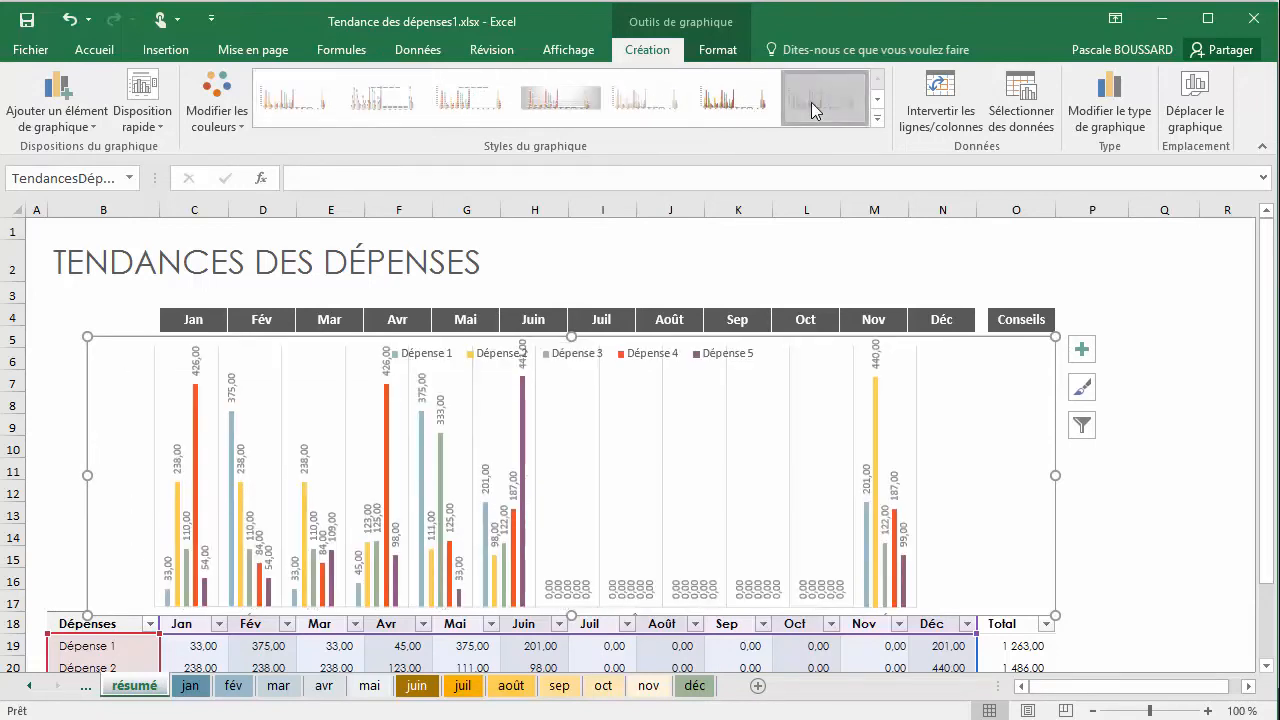
# Try the flat black style with outlined columns on the expense chart, followed by the dark gradient style with solid columns
pyautogui.click(876, 108)
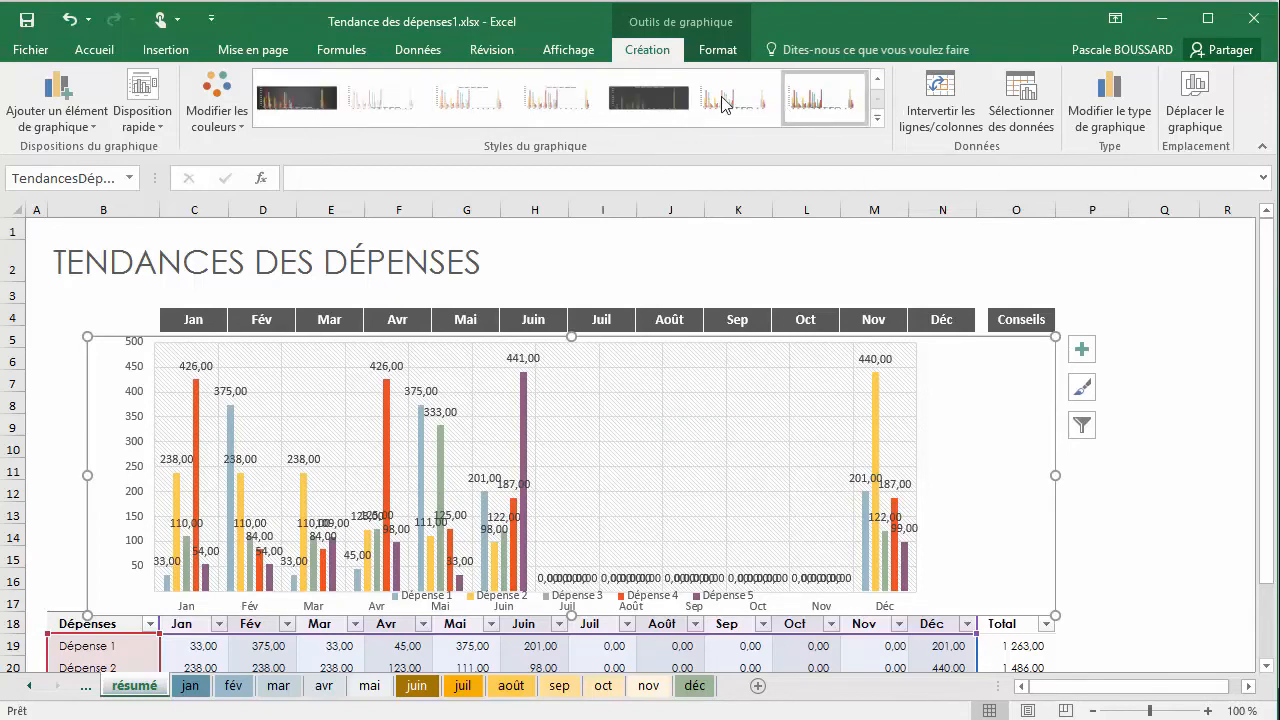
pyautogui.click(655, 108)
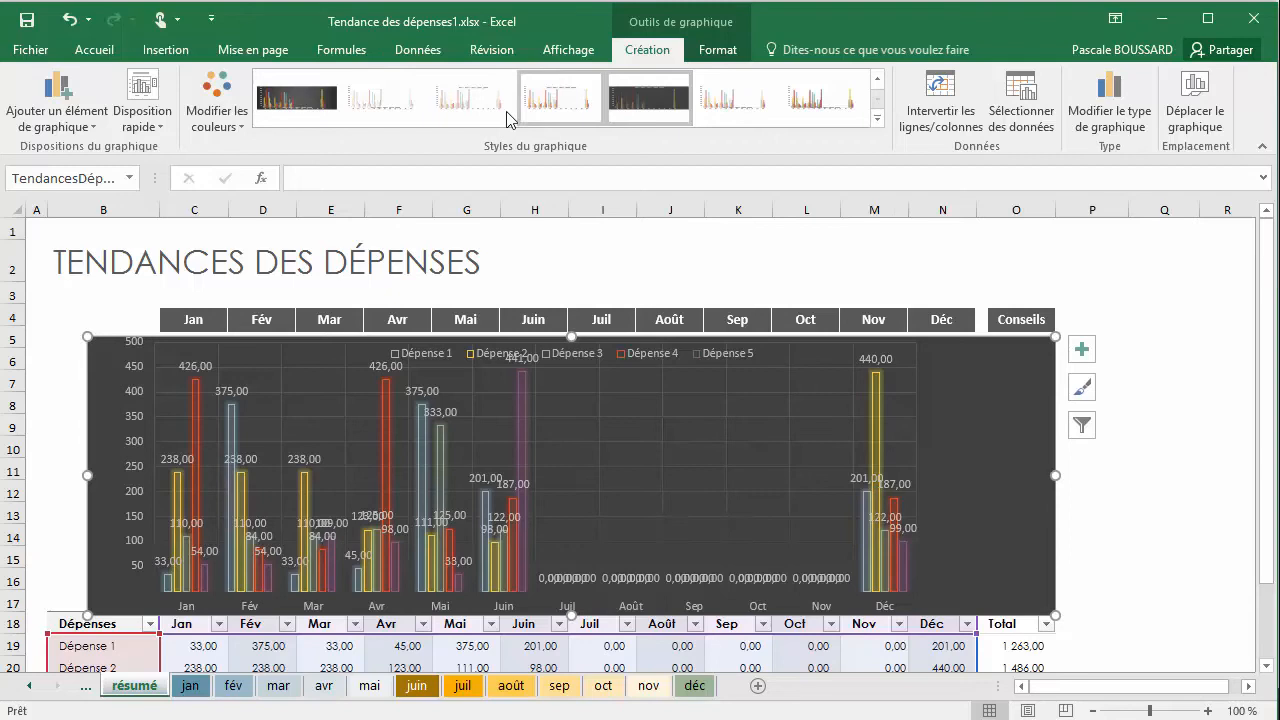
pyautogui.click(320, 113)
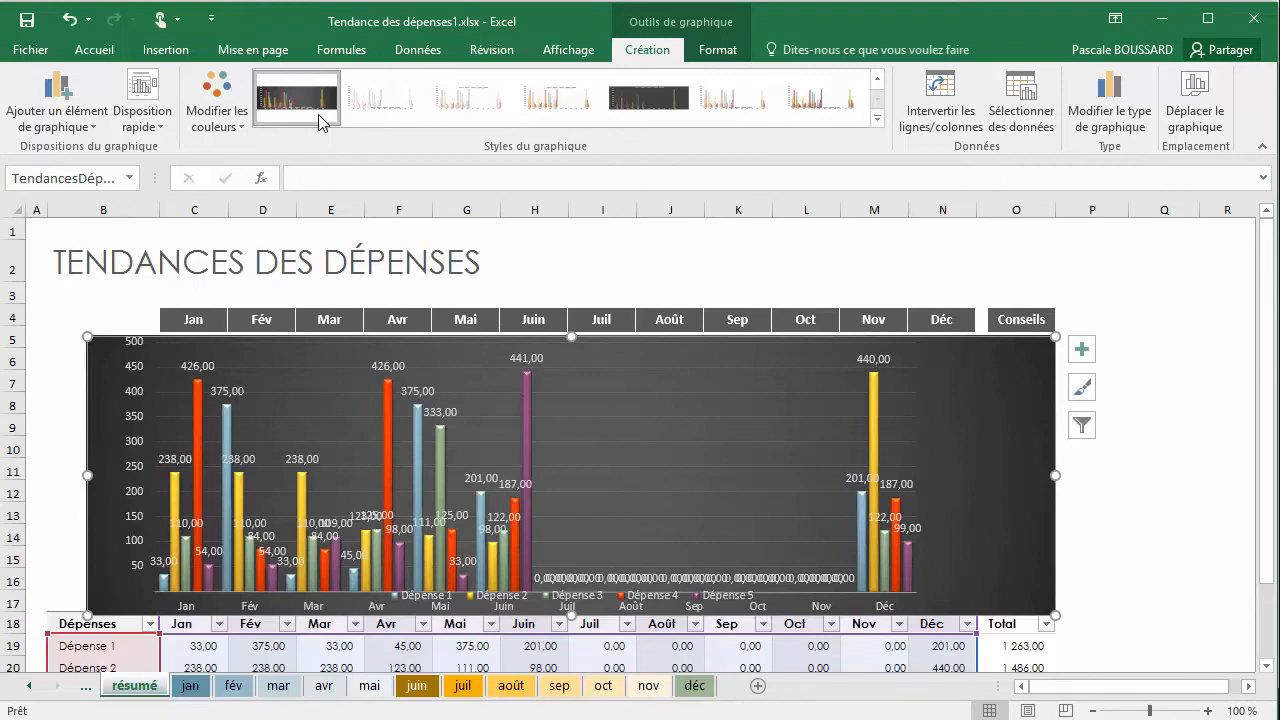
# Apply chart style Style 3 to the expense chart
pyautogui.click(878, 119)
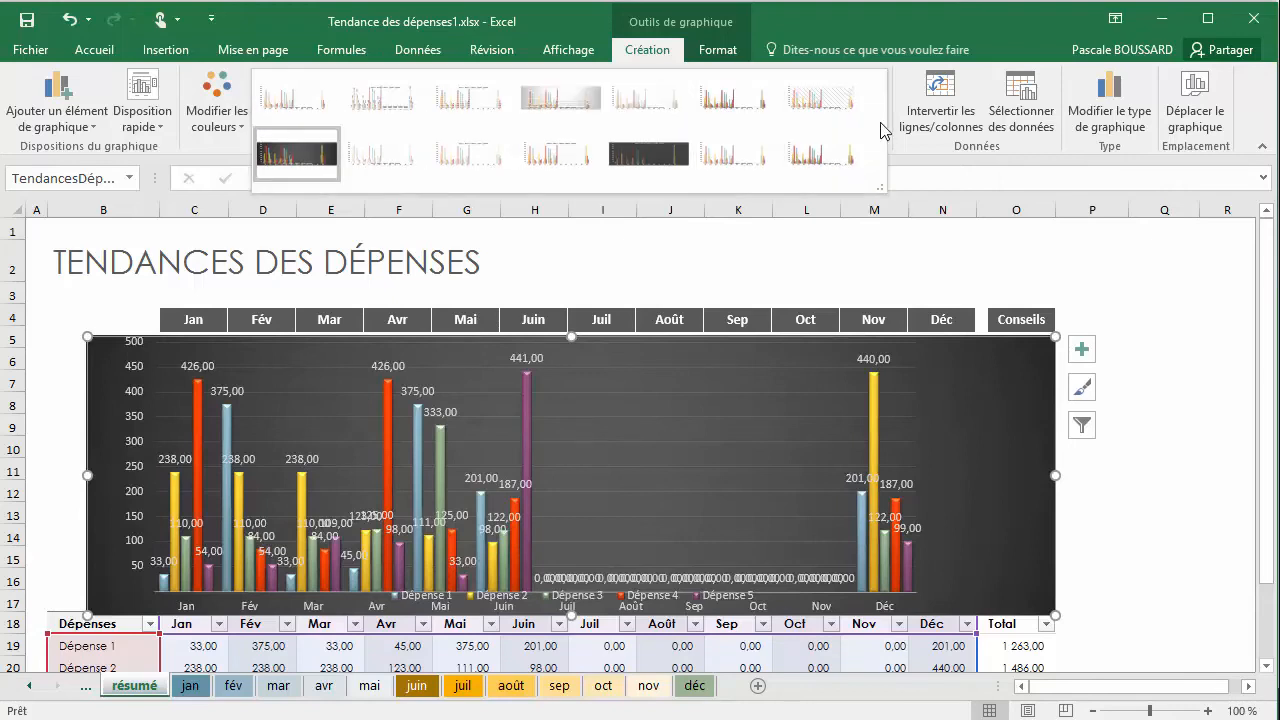
pyautogui.click(893, 130)
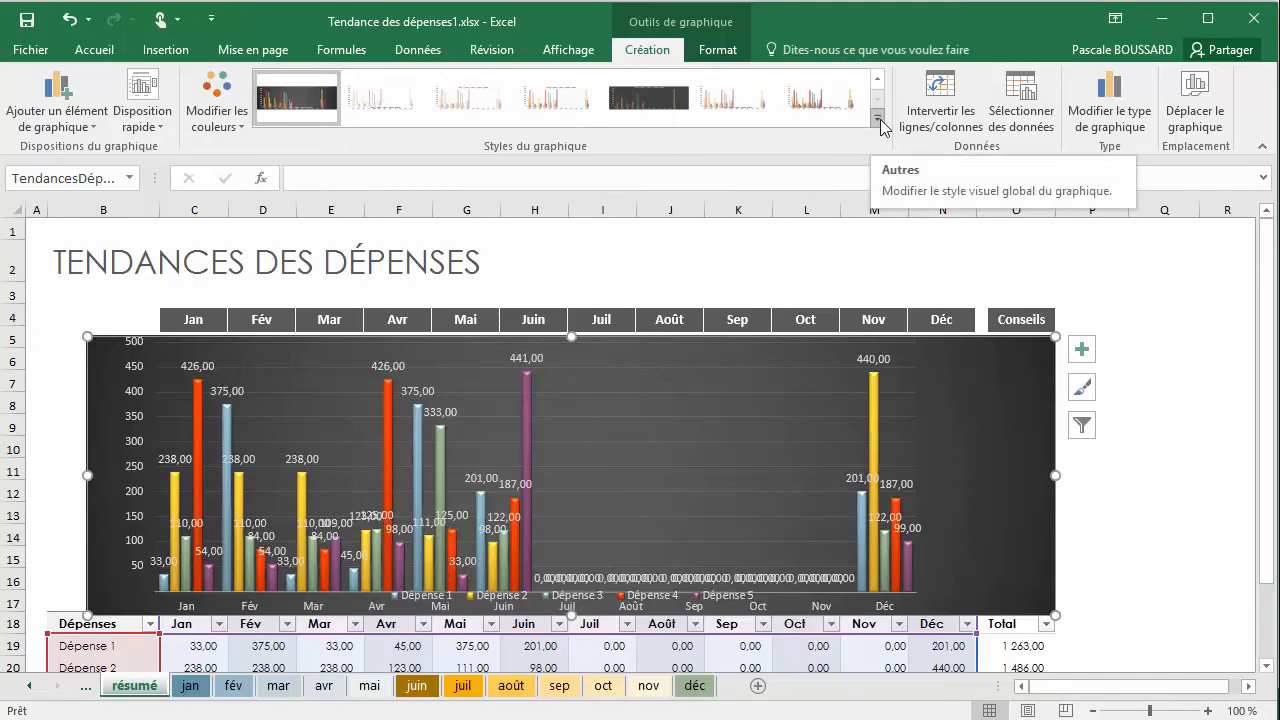
pyautogui.click(878, 121)
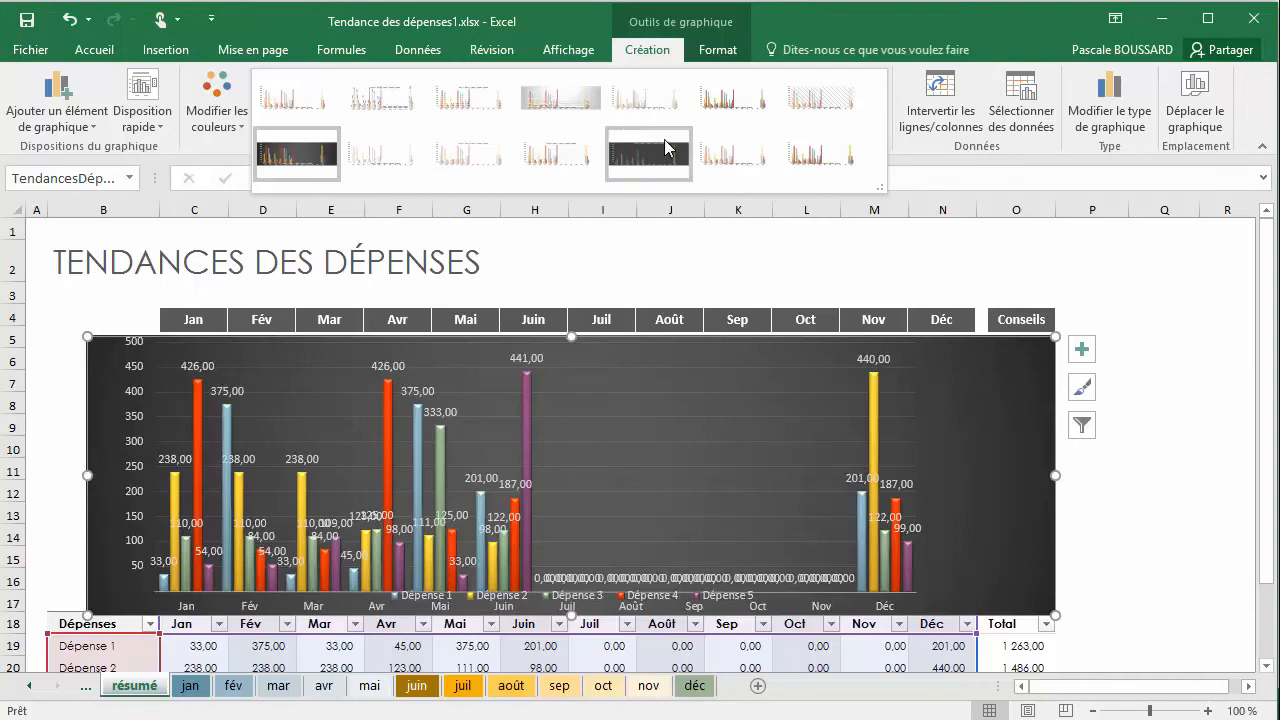
pyautogui.click(471, 118)
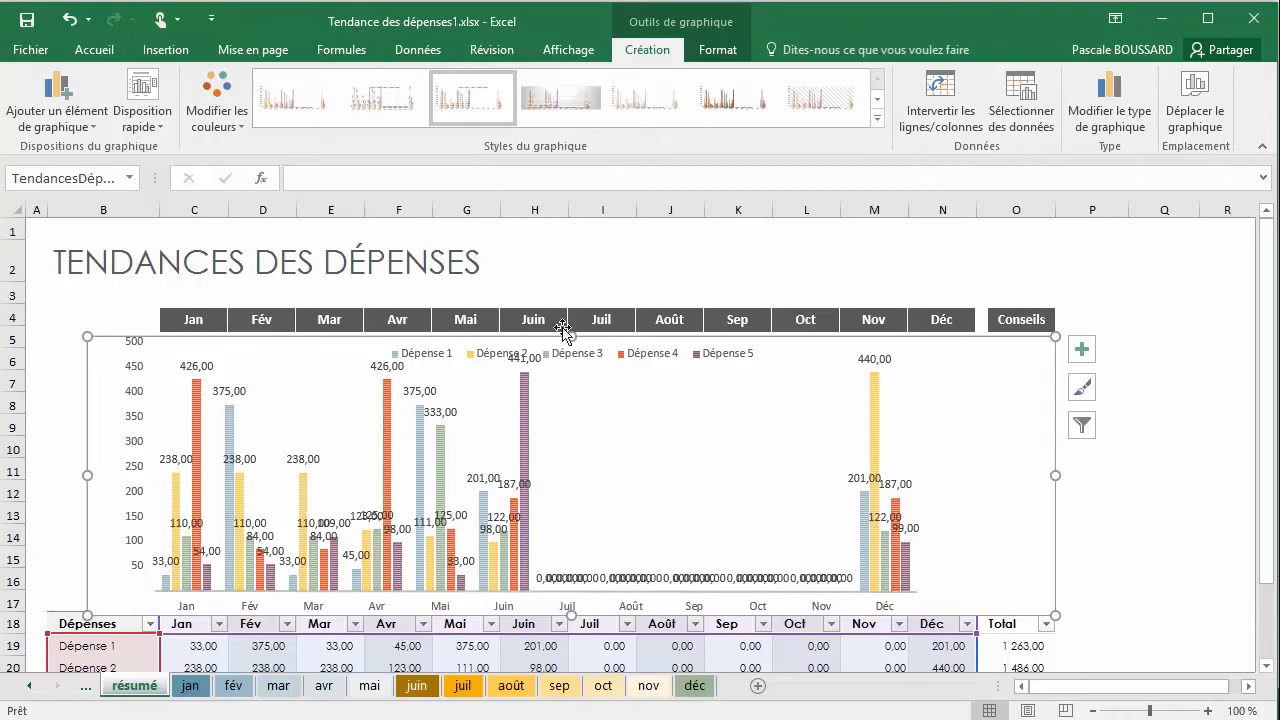
# Try several more light chart styles and apply the dark gradient-background style with solid columns to the expense chart
pyautogui.click(798, 348)
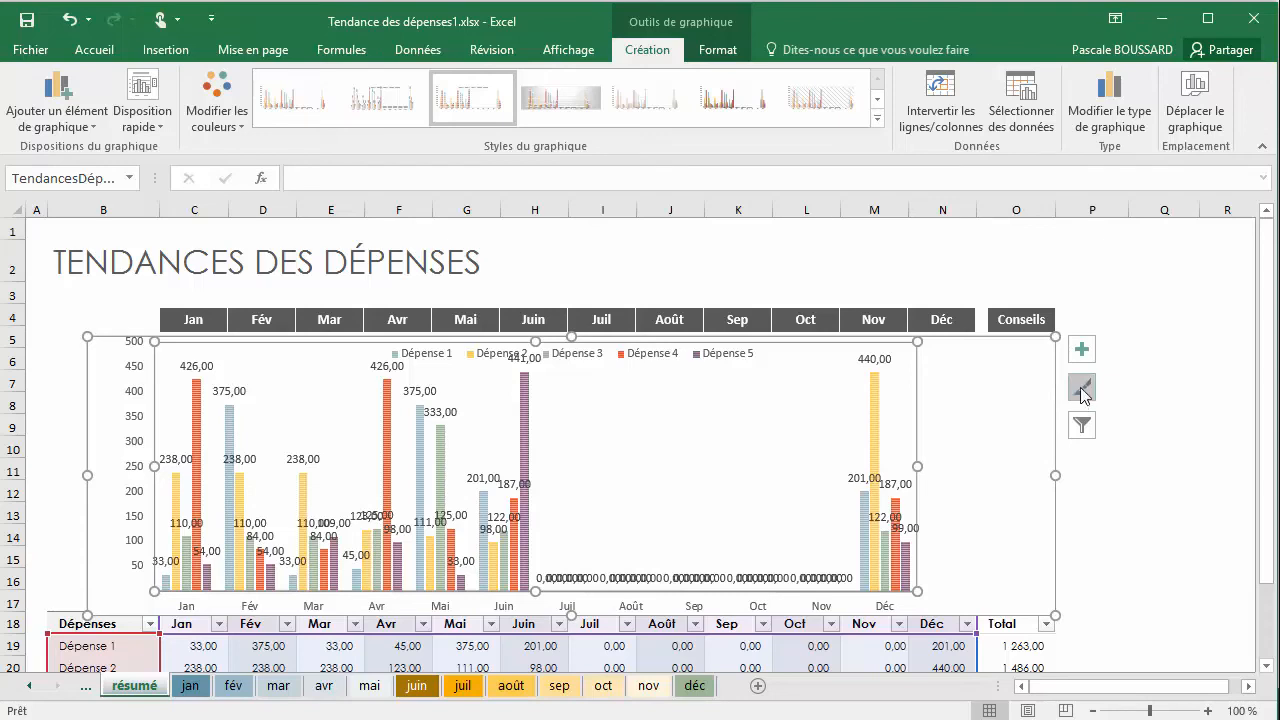
pyautogui.click(1082, 392)
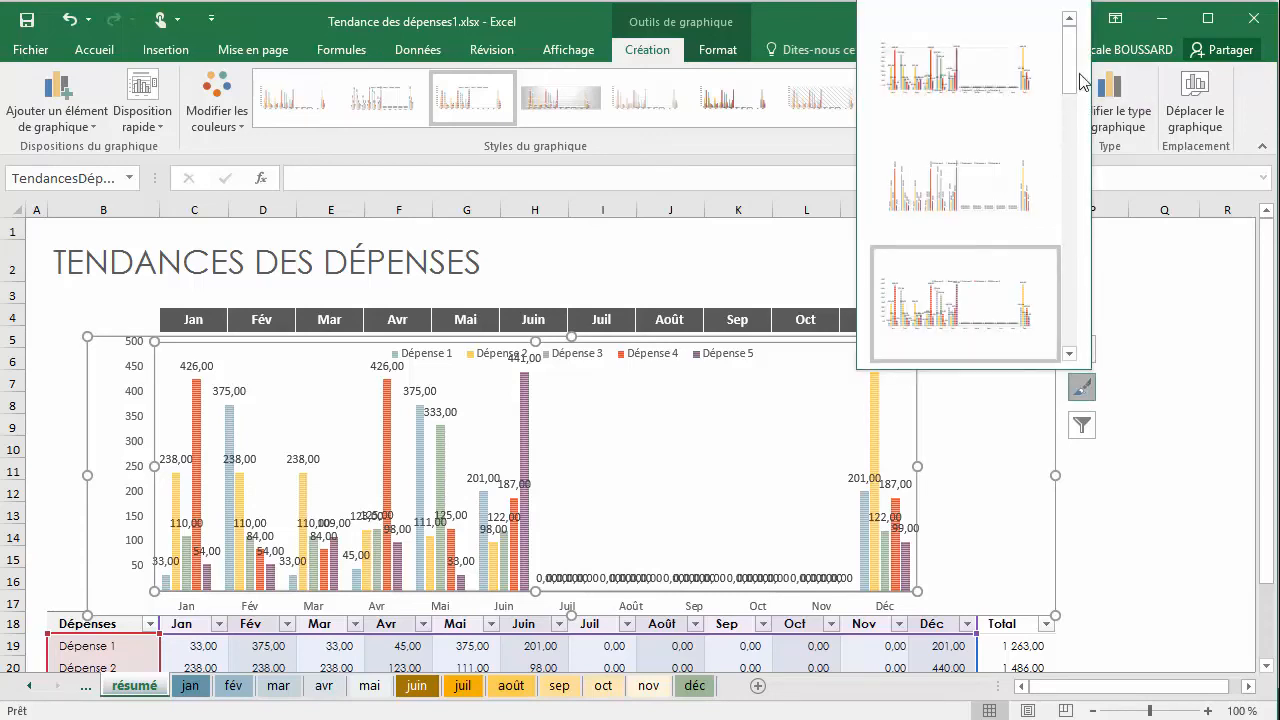
pyautogui.moveTo(1071, 80); pyautogui.dragTo(1098, 350)
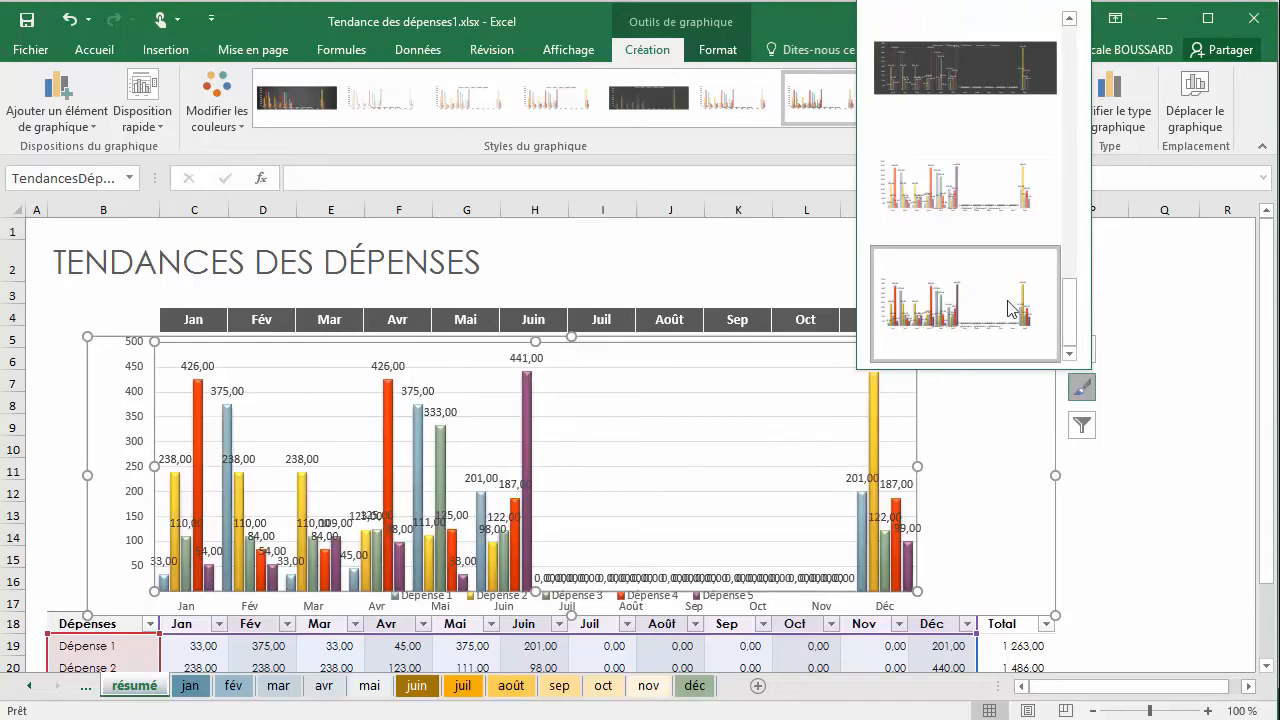
pyautogui.moveTo(1071, 306); pyautogui.dragTo(1069, 249)
pyautogui.click(932, 270)
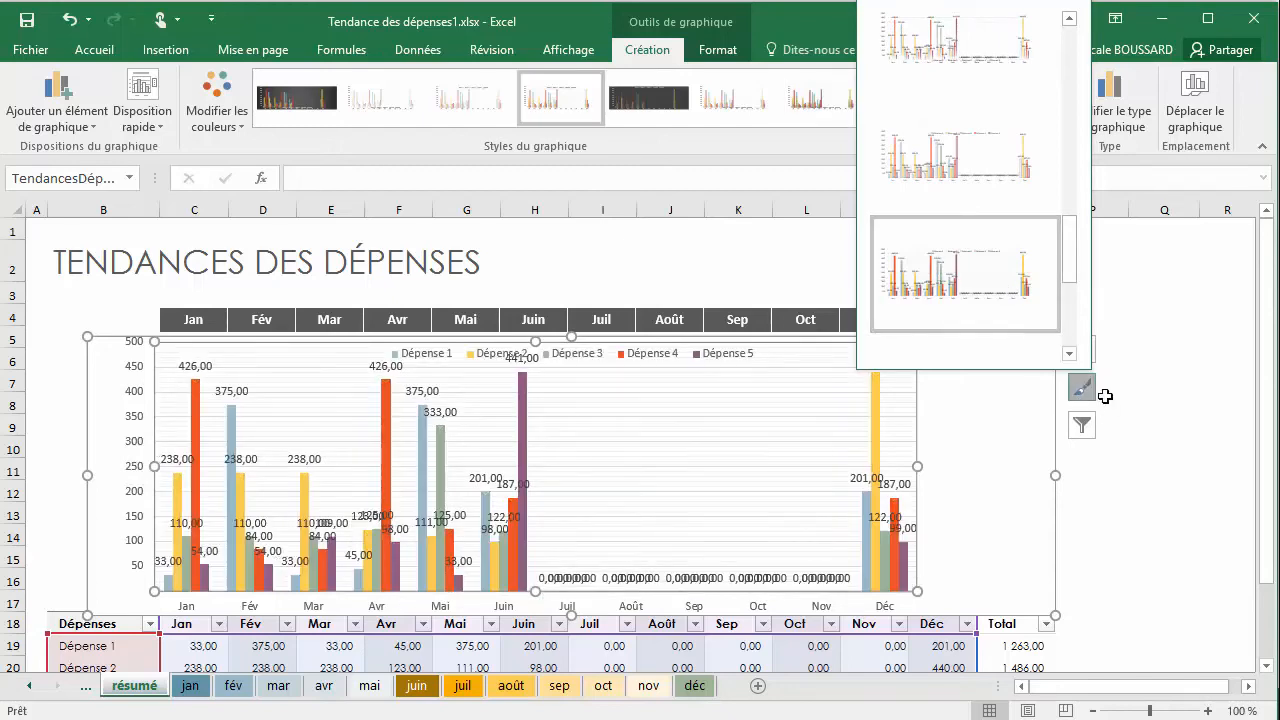
pyautogui.click(994, 181)
pyautogui.moveTo(1069, 271); pyautogui.dragTo(951, 229)
pyautogui.click(946, 238)
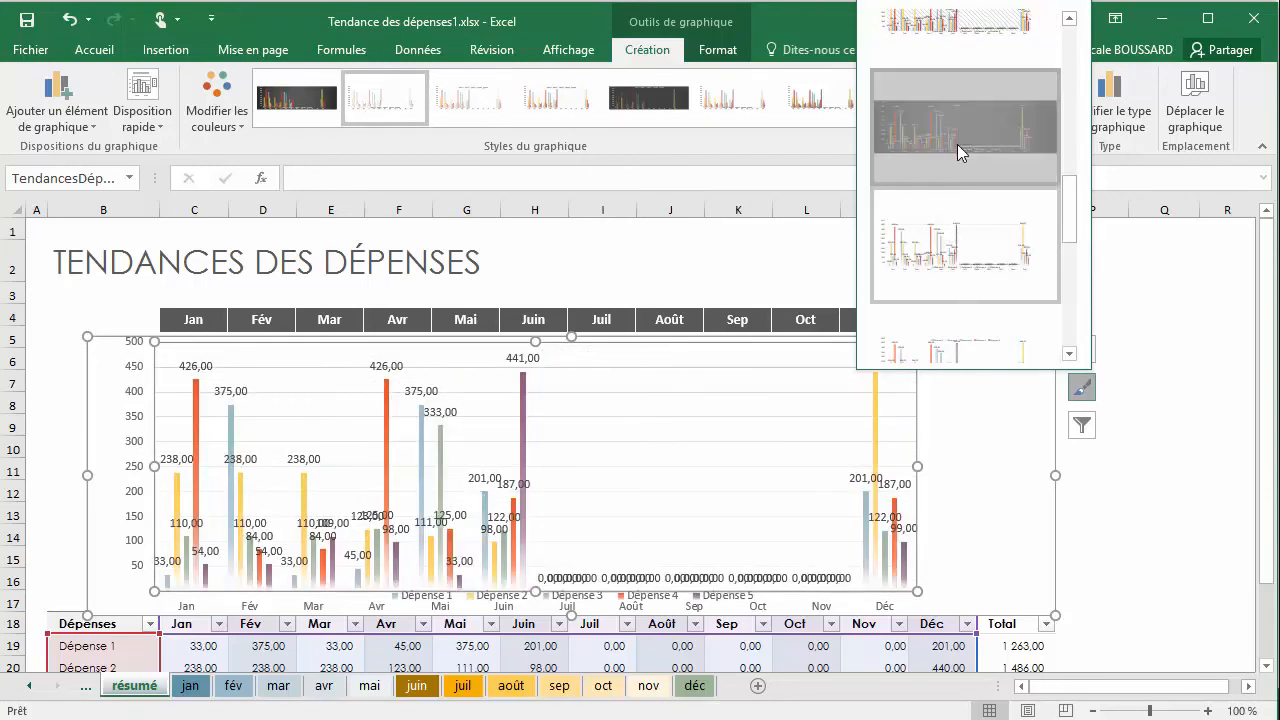
pyautogui.click(957, 144)
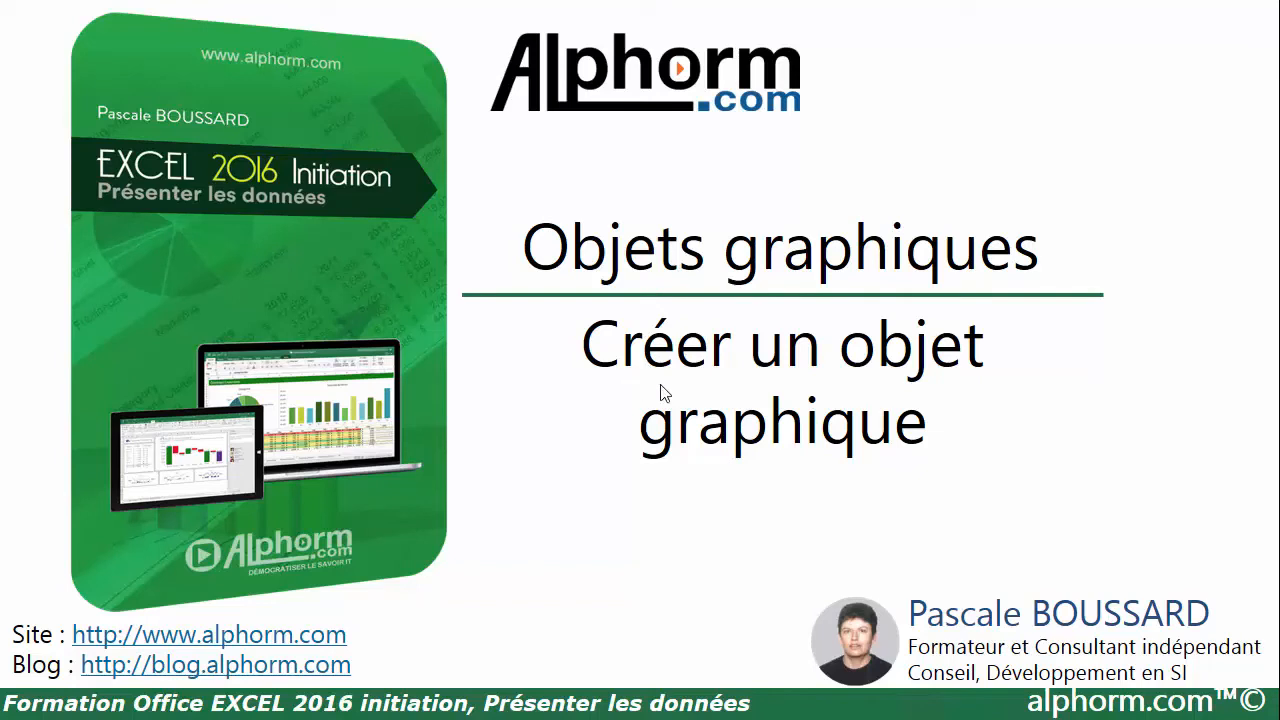
pyautogui.click(900, 385)
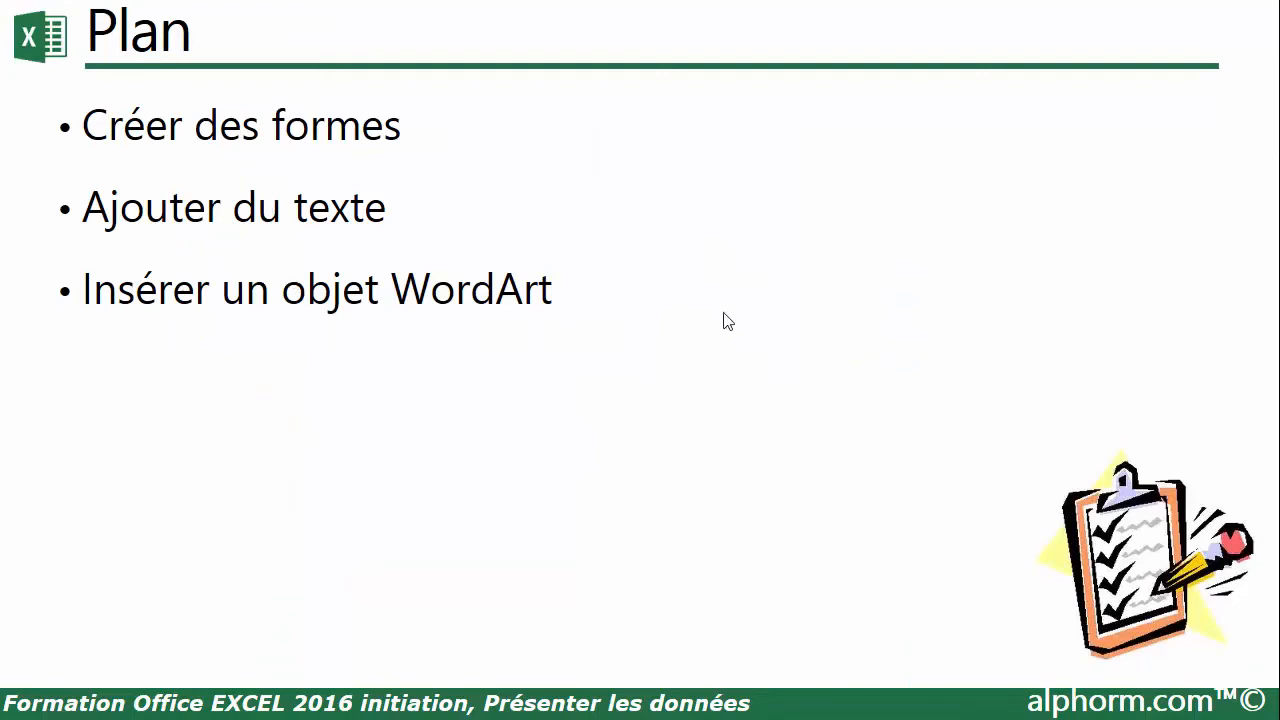
pyautogui.click(750, 308)
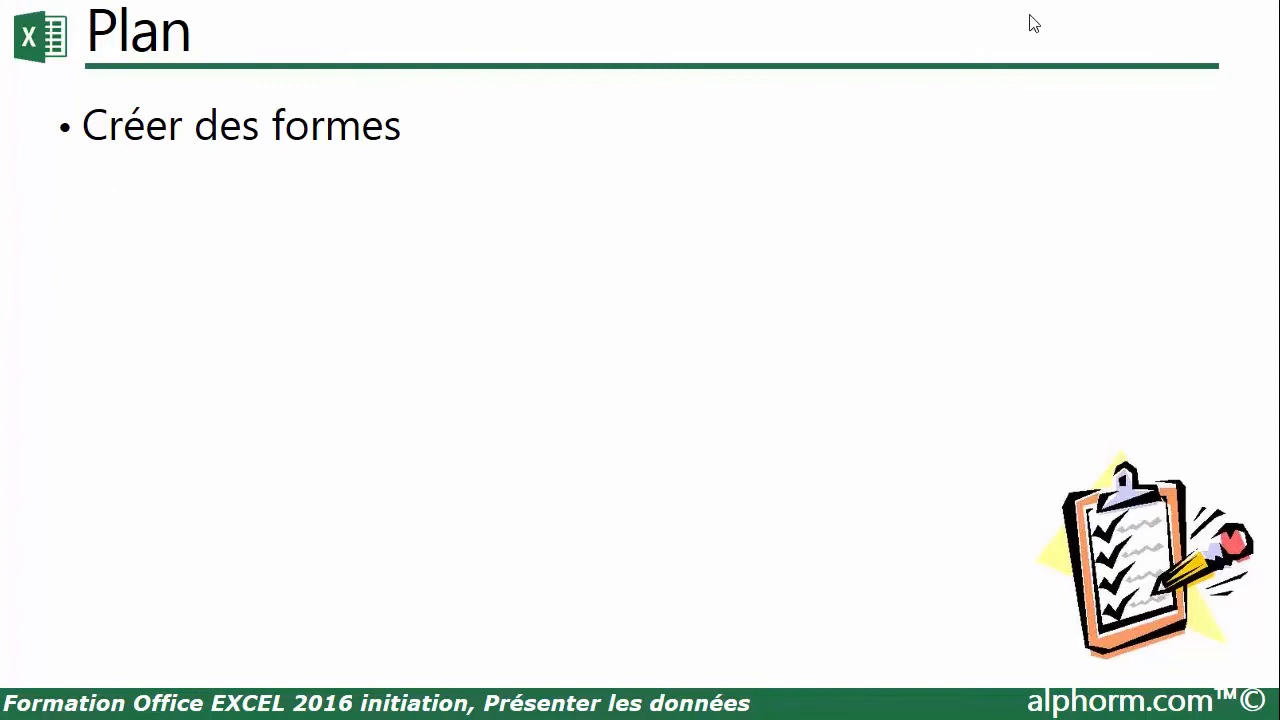
# Switch to the blank Excel workbook Classeur1 and draw a horizontal scroll (Parchemin horizontal) about 3.86 cm high and 8.33 cm wide over columns C to F
pyautogui.press('super')
pyautogui.click(450, 74)
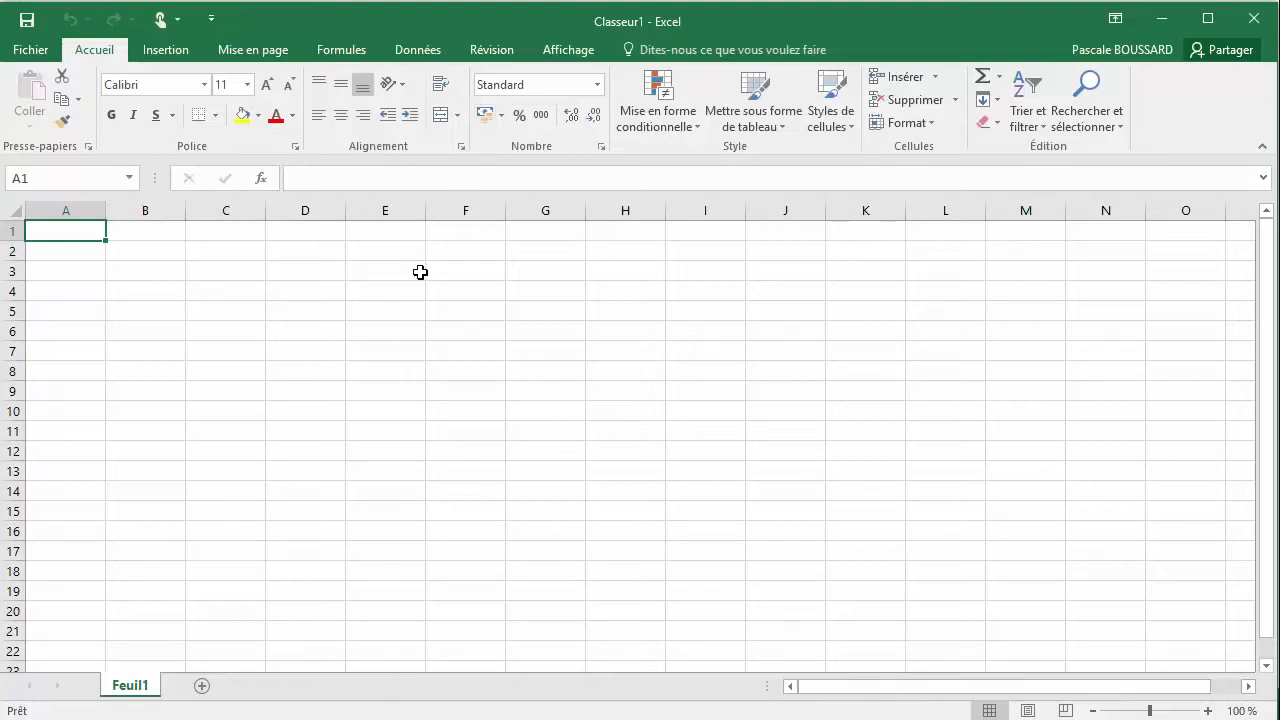
pyautogui.click(168, 58)
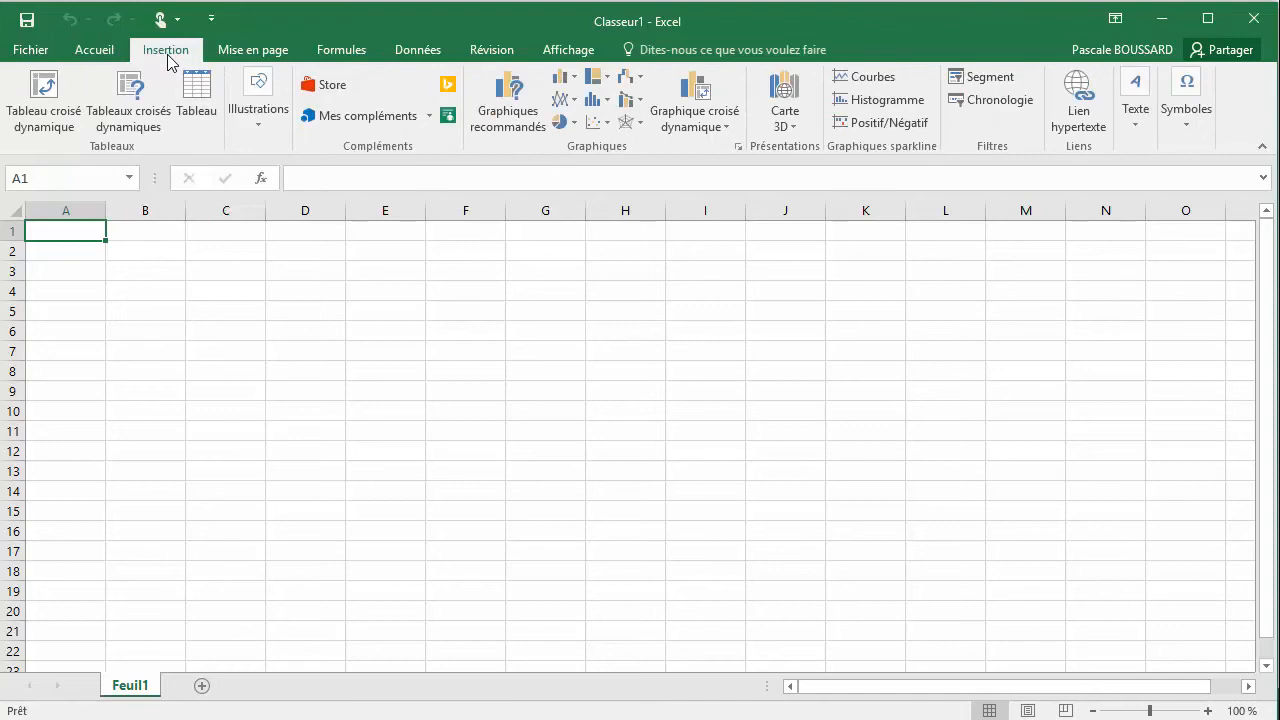
pyautogui.click(256, 131)
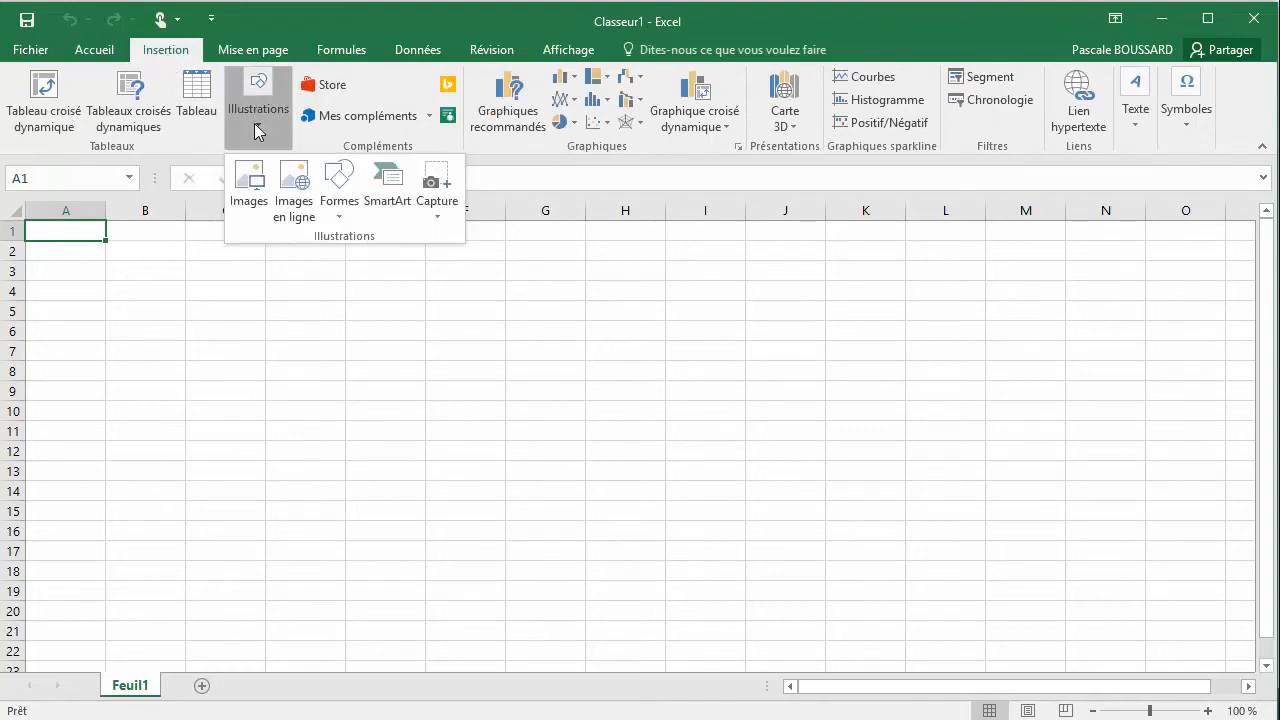
pyautogui.click(347, 222)
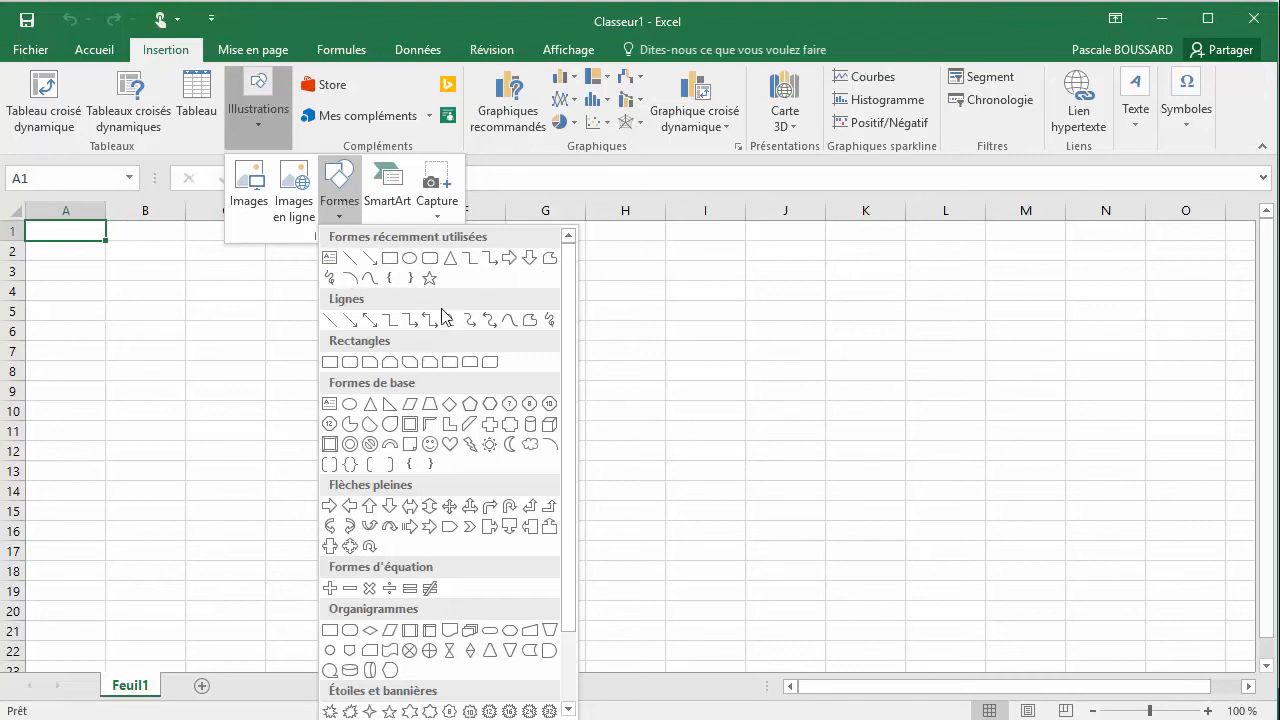
pyautogui.scroll(-2, 430, 450)
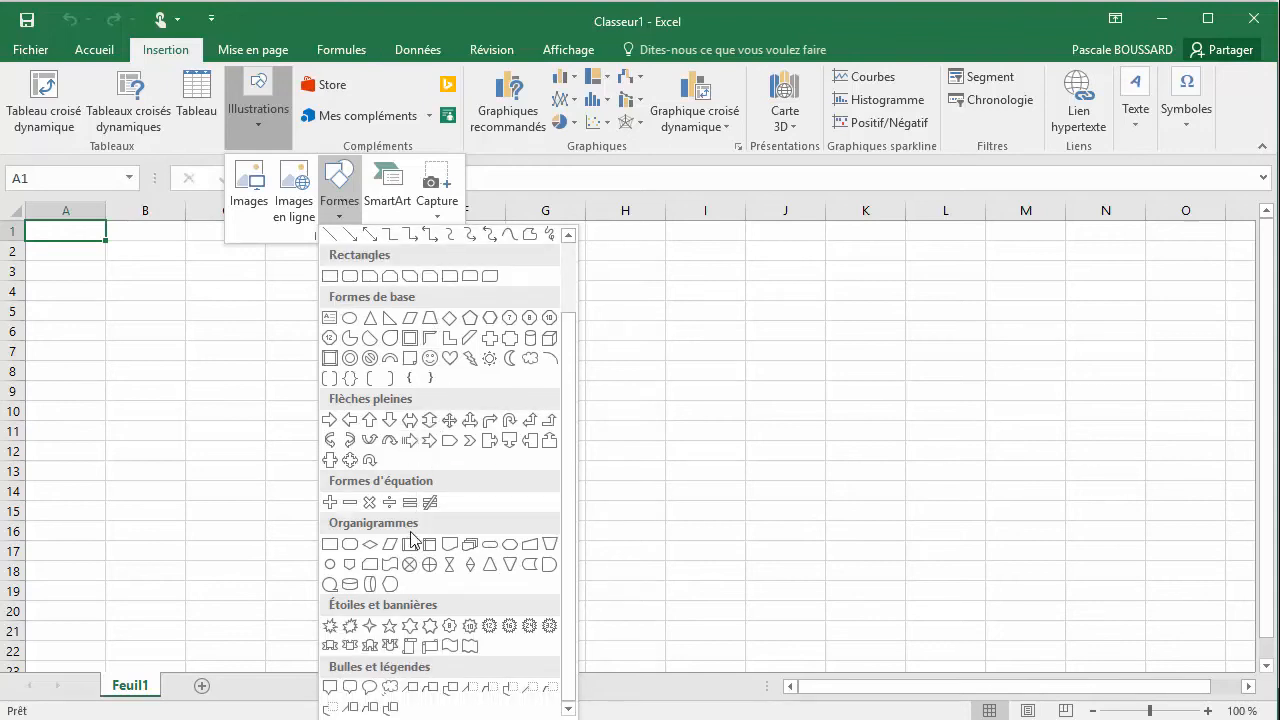
pyautogui.click(431, 647)
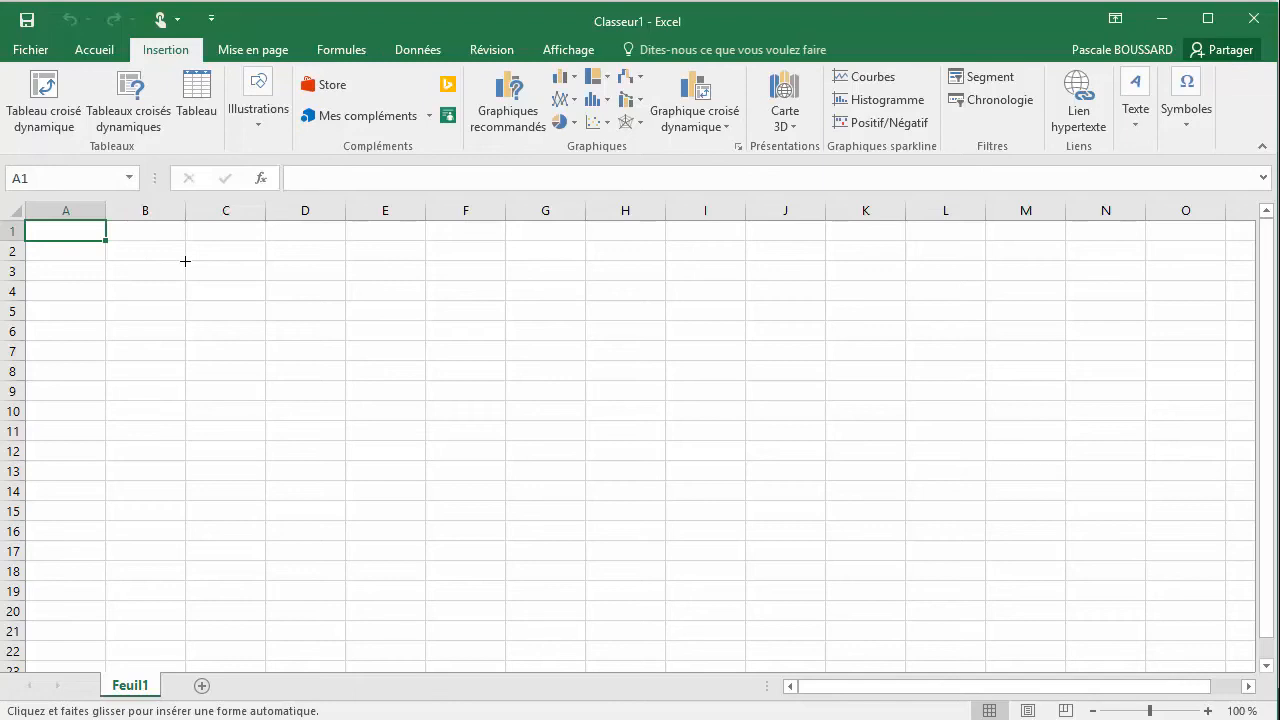
pyautogui.moveTo(185, 261); pyautogui.dragTo(500, 407)
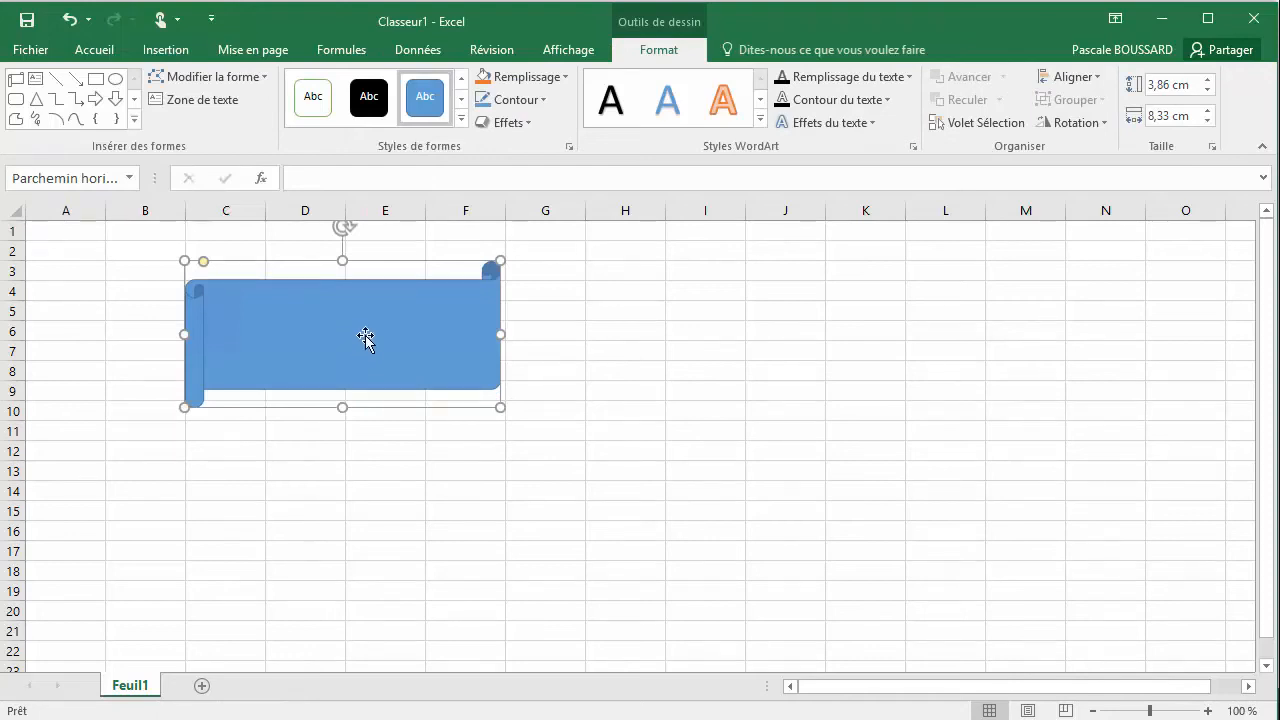
# Add the text "Formation EXCEL" inside the scroll shape
pyautogui.write('Formation AXCEL')
pyautogui.press('BackSpace')
pyautogui.press('BackSpace')
pyautogui.press('BackSpace')
pyautogui.press('BackSpace')
pyautogui.press('BackSpace')
pyautogui.write('EXCEL')
# Draw a right arrow (Flèche droite) about 2.43 cm high and 6.11 cm wide beside the scroll, over columns G to J, and deselect it
pyautogui.click(95, 100)
pyautogui.moveTo(552, 272)
pyautogui.mouseDown()
pyautogui.moveTo(691, 343)
pyautogui.moveTo(783, 364)
pyautogui.mouseUp()
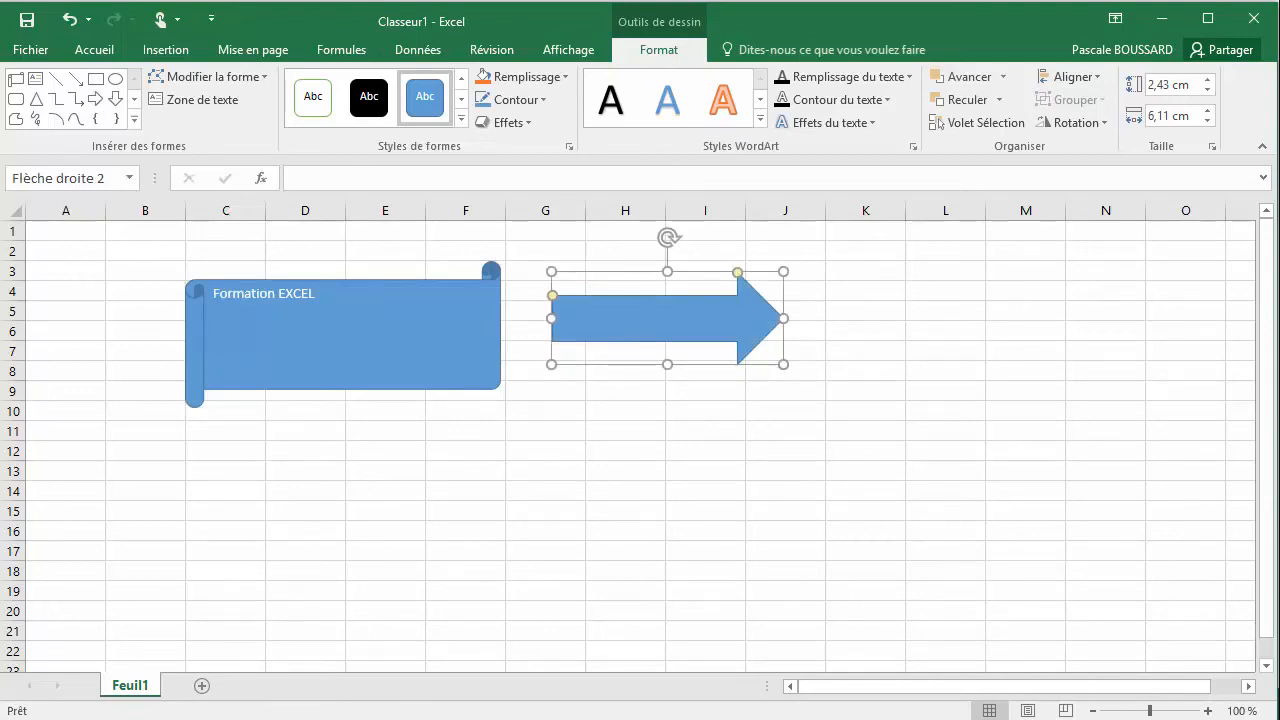
pyautogui.click(652, 348)
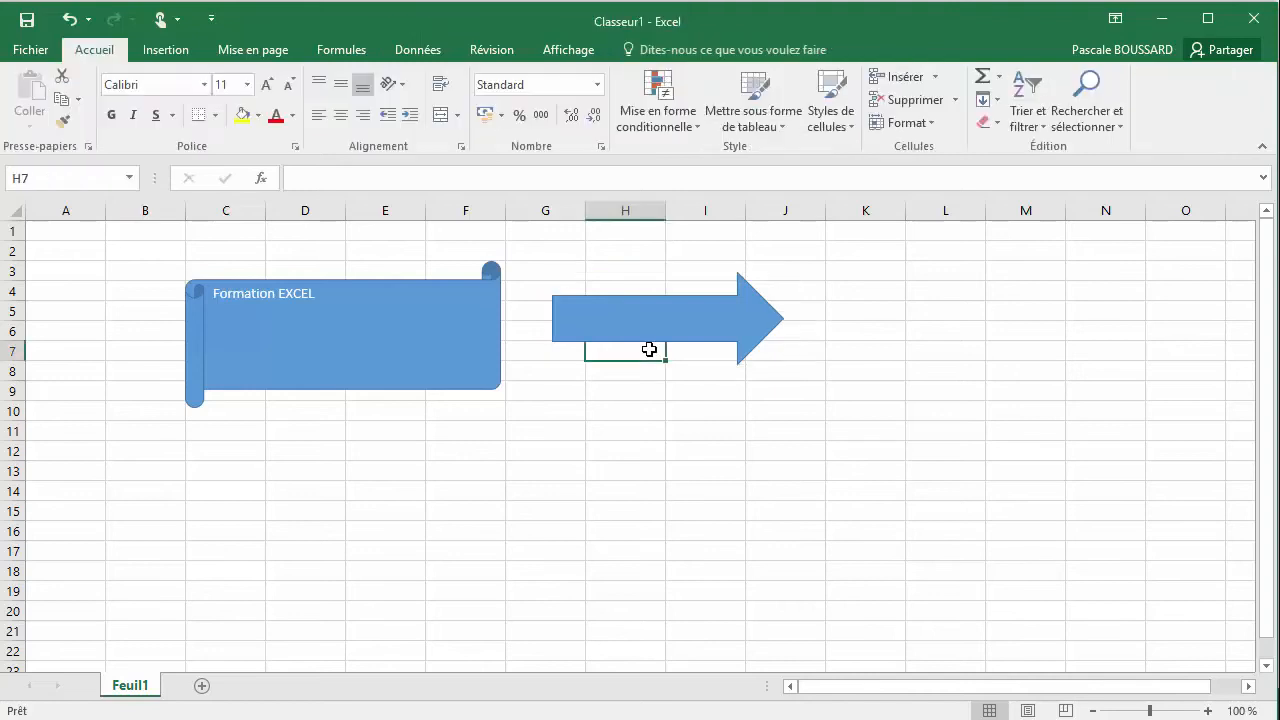
# Move the scroll slightly down and left, and reposition the arrow beside it around rows 4 to 8 in columns G to J
pyautogui.moveTo(663, 331); pyautogui.dragTo(745, 365)
pyautogui.click(427, 338)
pyautogui.moveTo(427, 338); pyautogui.dragTo(410, 359)
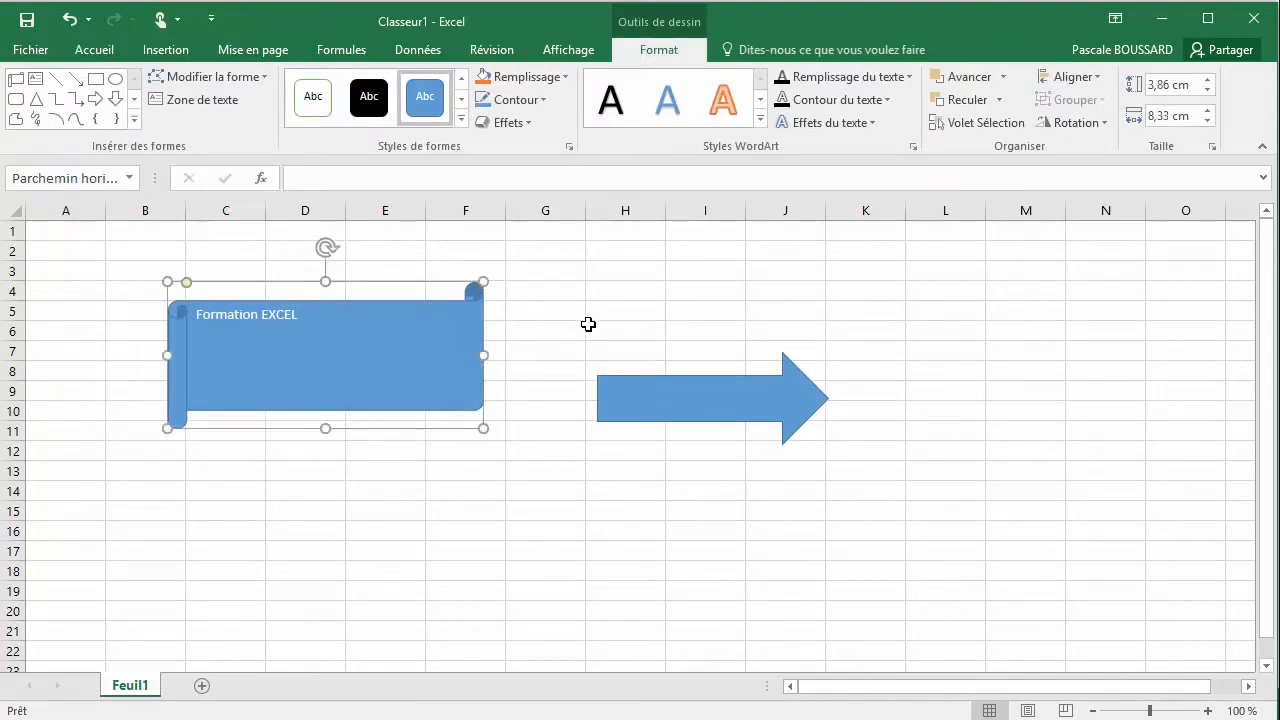
pyautogui.moveTo(689, 388); pyautogui.dragTo(641, 313)
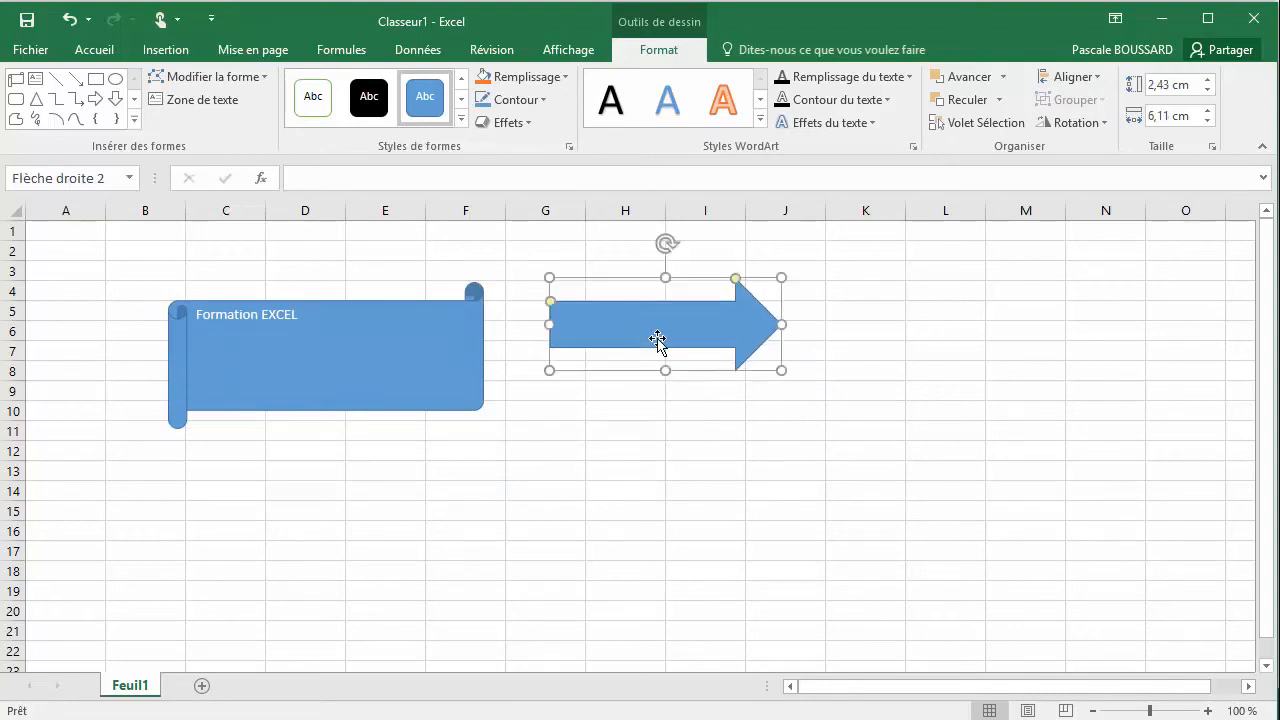
pyautogui.click(682, 457)
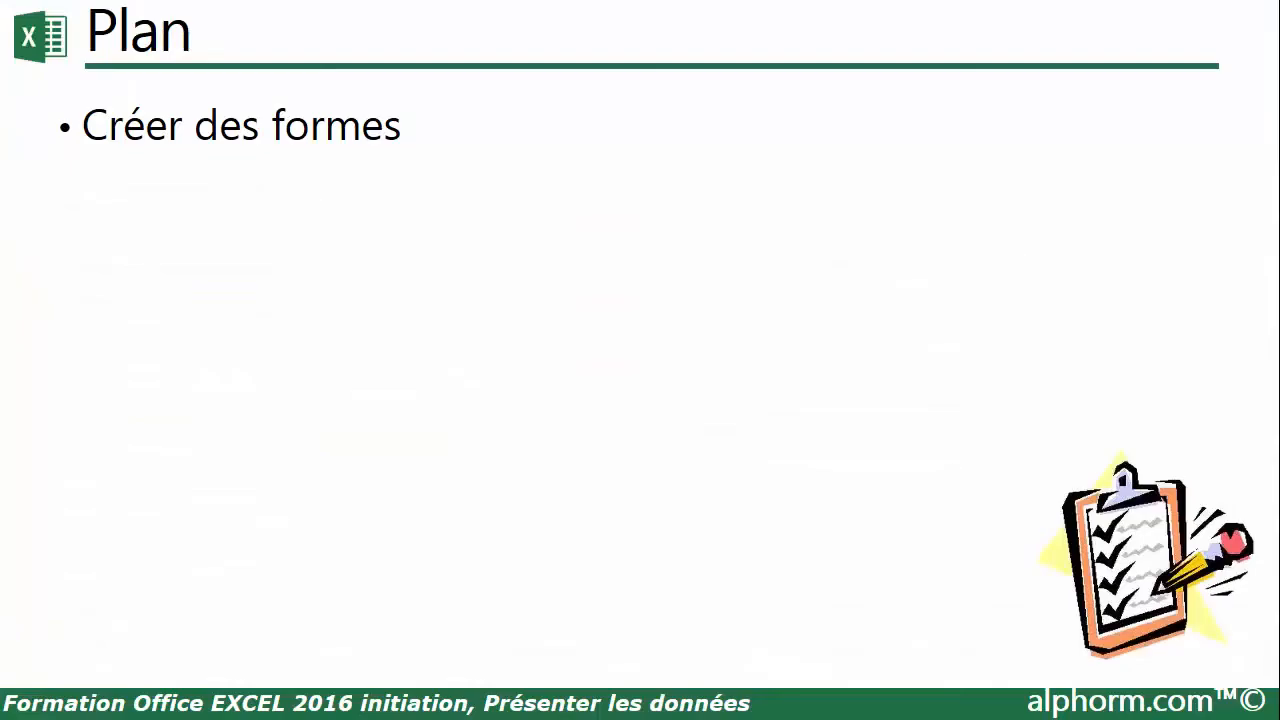
# Draw a text box about 2.14 cm high and 7.36 cm wide beside the arrow, over columns K to N
pyautogui.click(592, 338)
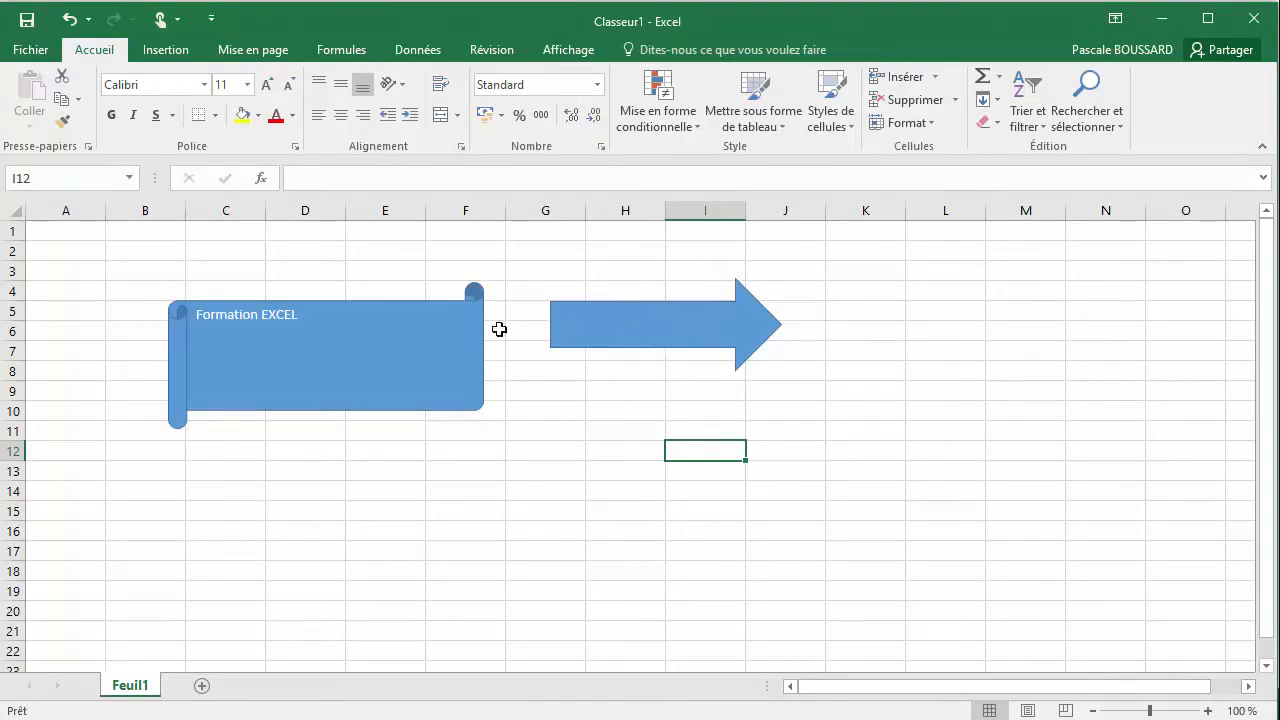
pyautogui.click(166, 50)
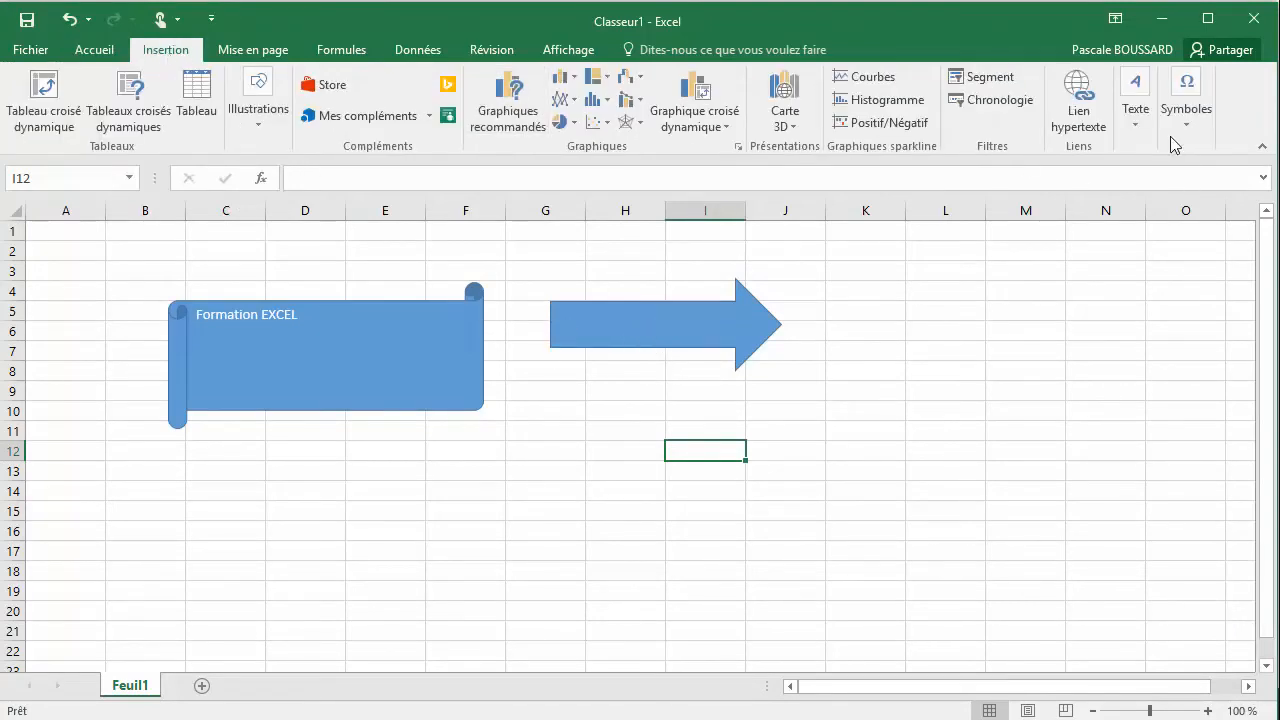
pyautogui.click(1140, 118)
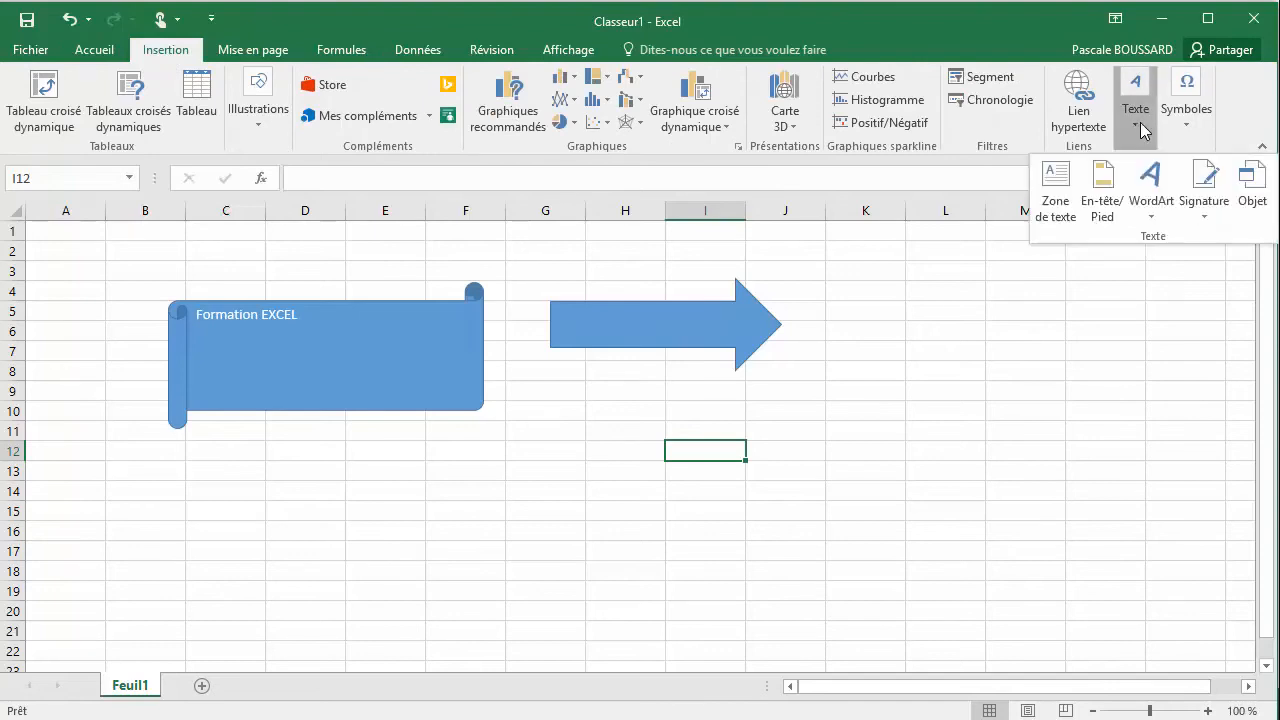
pyautogui.click(1050, 218)
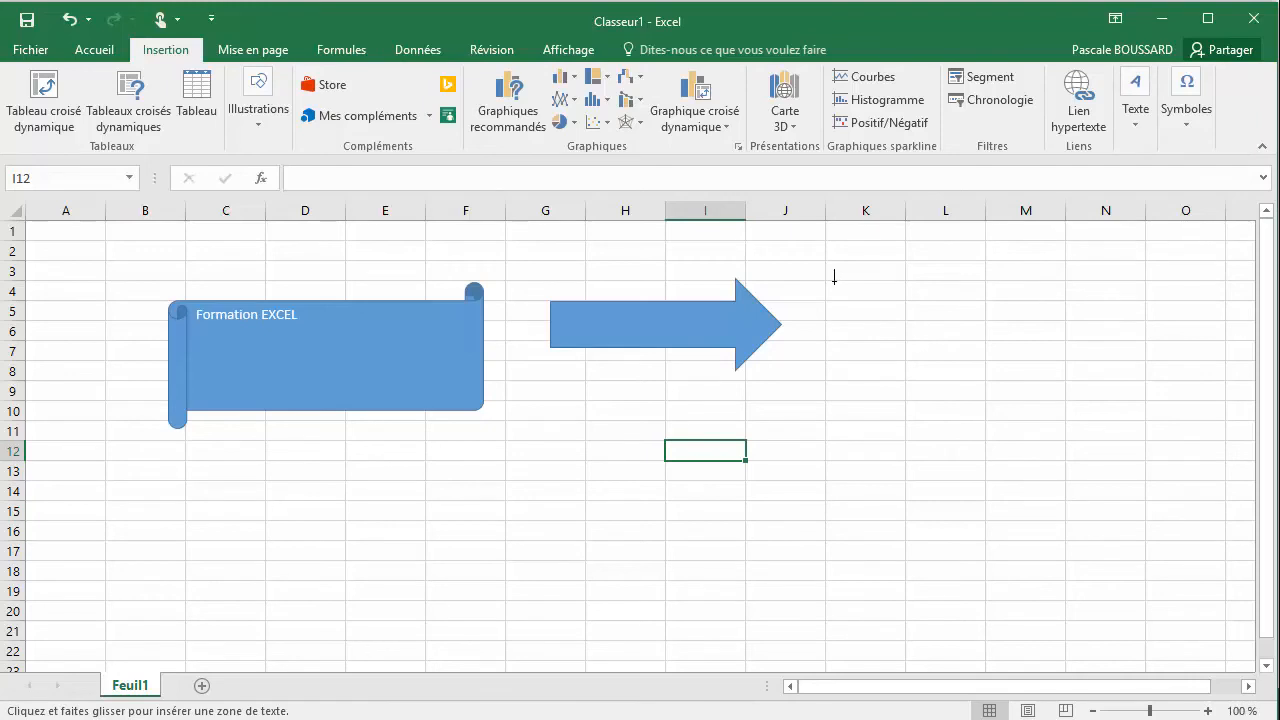
pyautogui.moveTo(832, 275); pyautogui.dragTo(1110, 356)
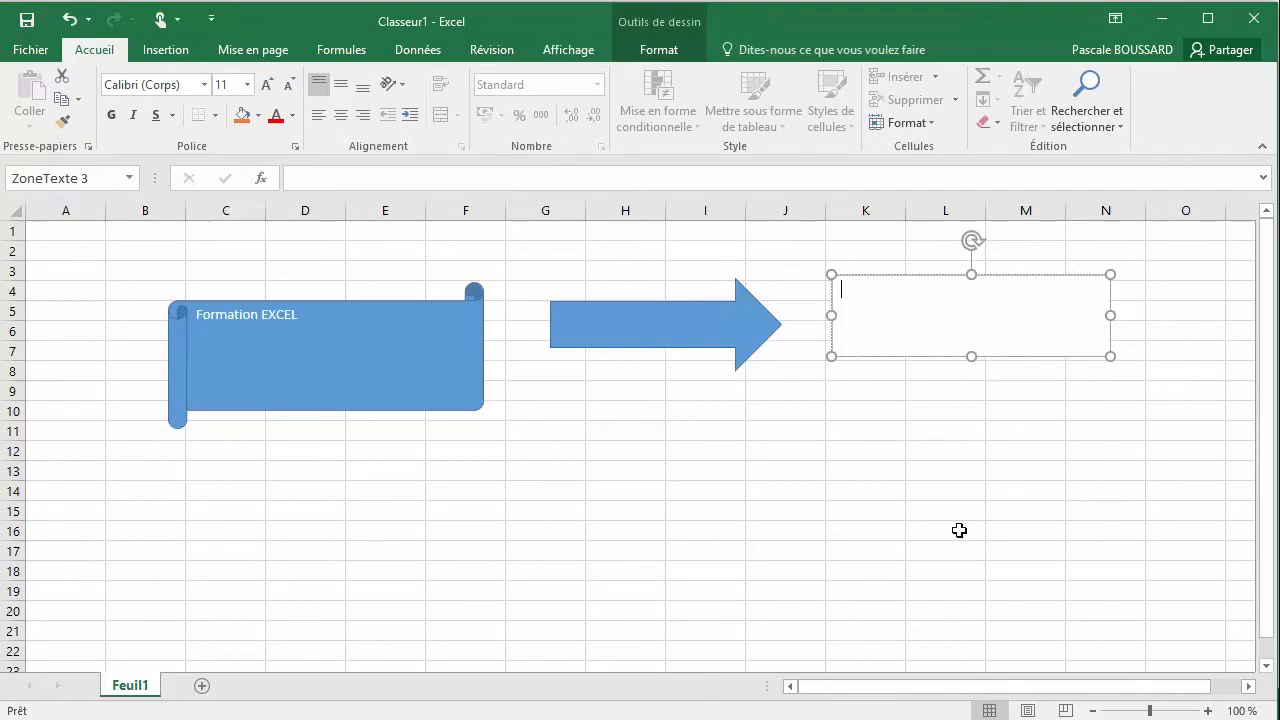
# Enter "La formation EXCEL est intéressante" in the new text box and leave text editing
pyautogui.write('La formation EXCEL est intéressant')
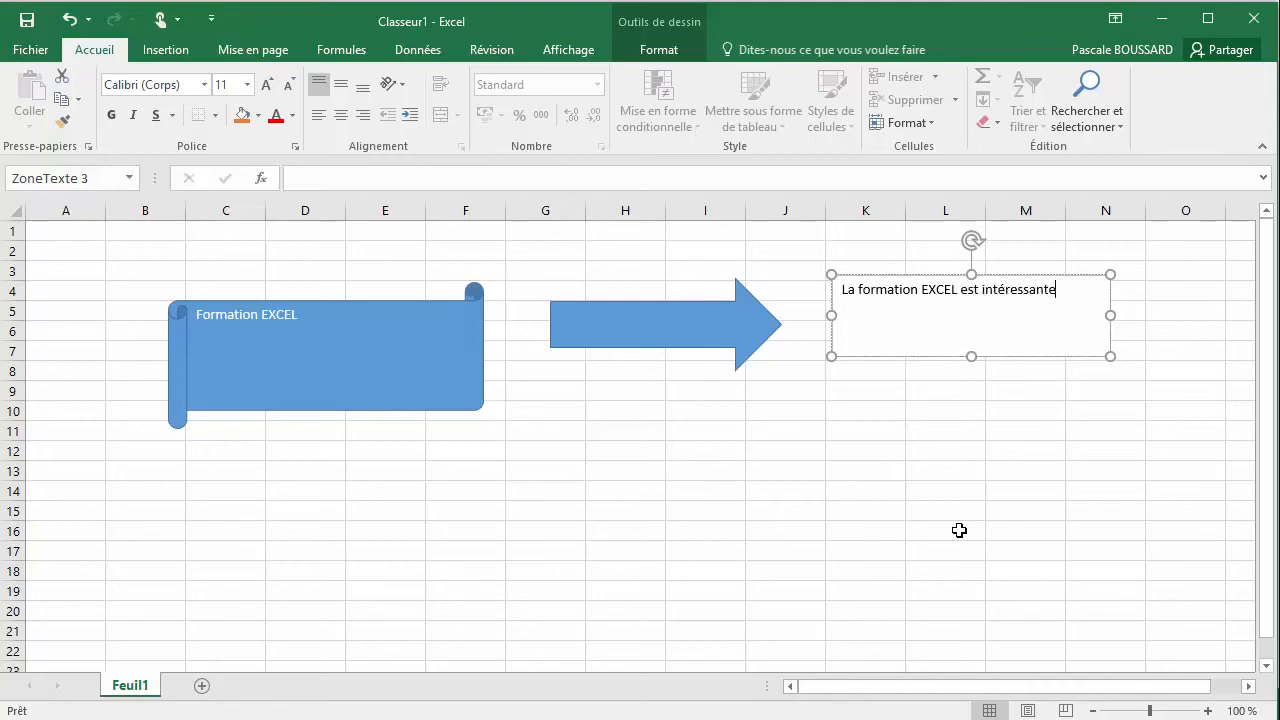
pyautogui.write('e')
pyautogui.click(910, 449)
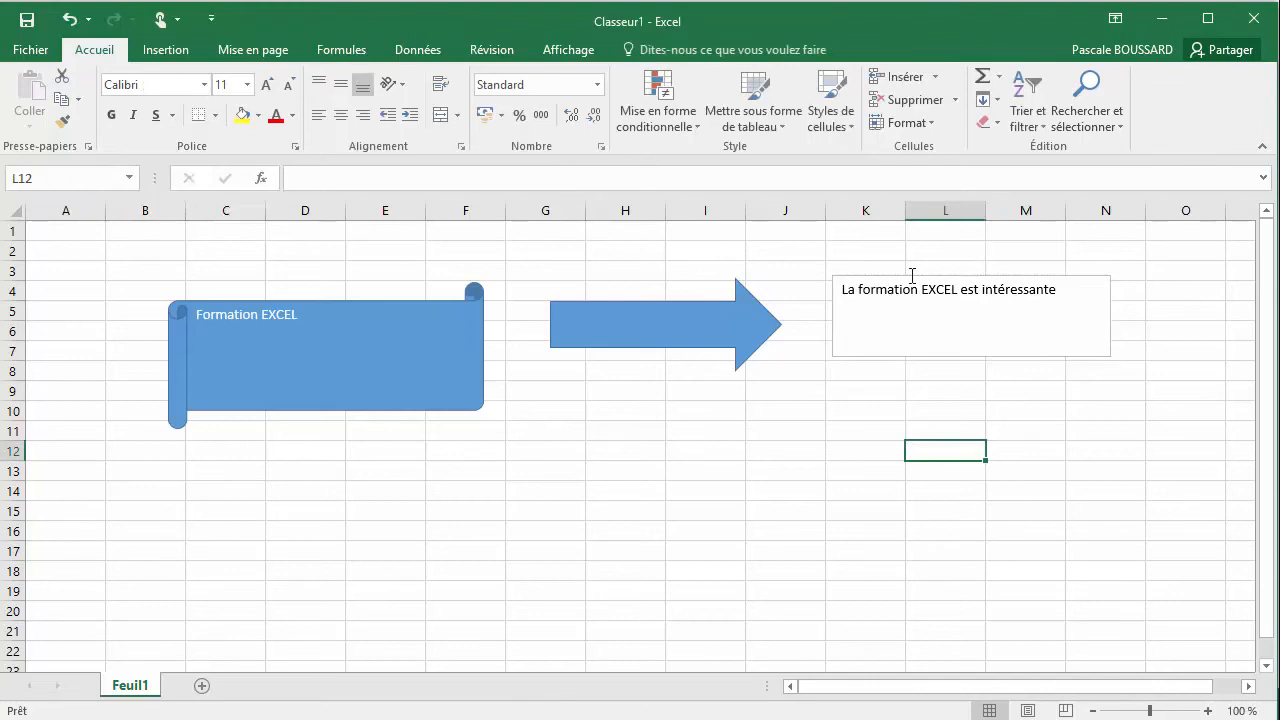
# Move the text box slightly up and left, so that it starts at column K in row 3, and deselect it
pyautogui.click(912, 276)
pyautogui.moveTo(917, 277)
pyautogui.mouseDown()
pyautogui.moveTo(940, 429)
pyautogui.moveTo(670, 455)
pyautogui.moveTo(871, 454)
pyautogui.moveTo(971, 314)
pyautogui.moveTo(909, 257)
pyautogui.moveTo(912, 296)
pyautogui.mouseUp()
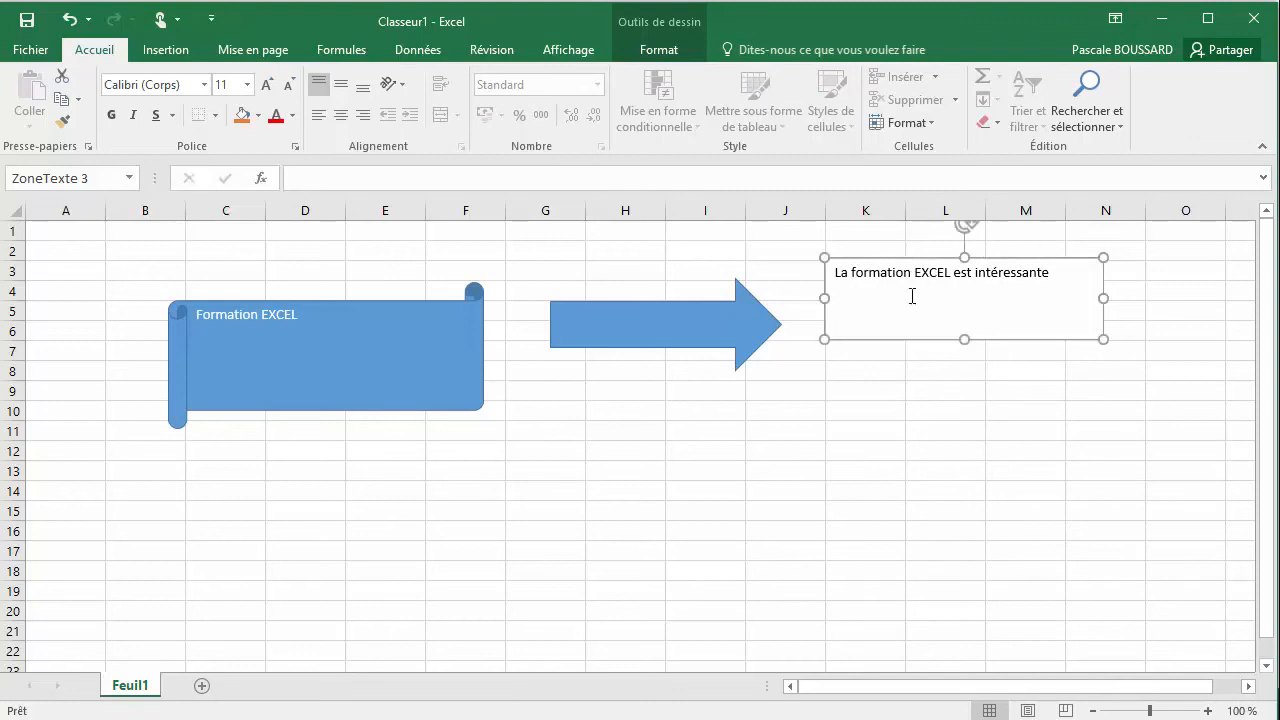
pyautogui.click(886, 391)
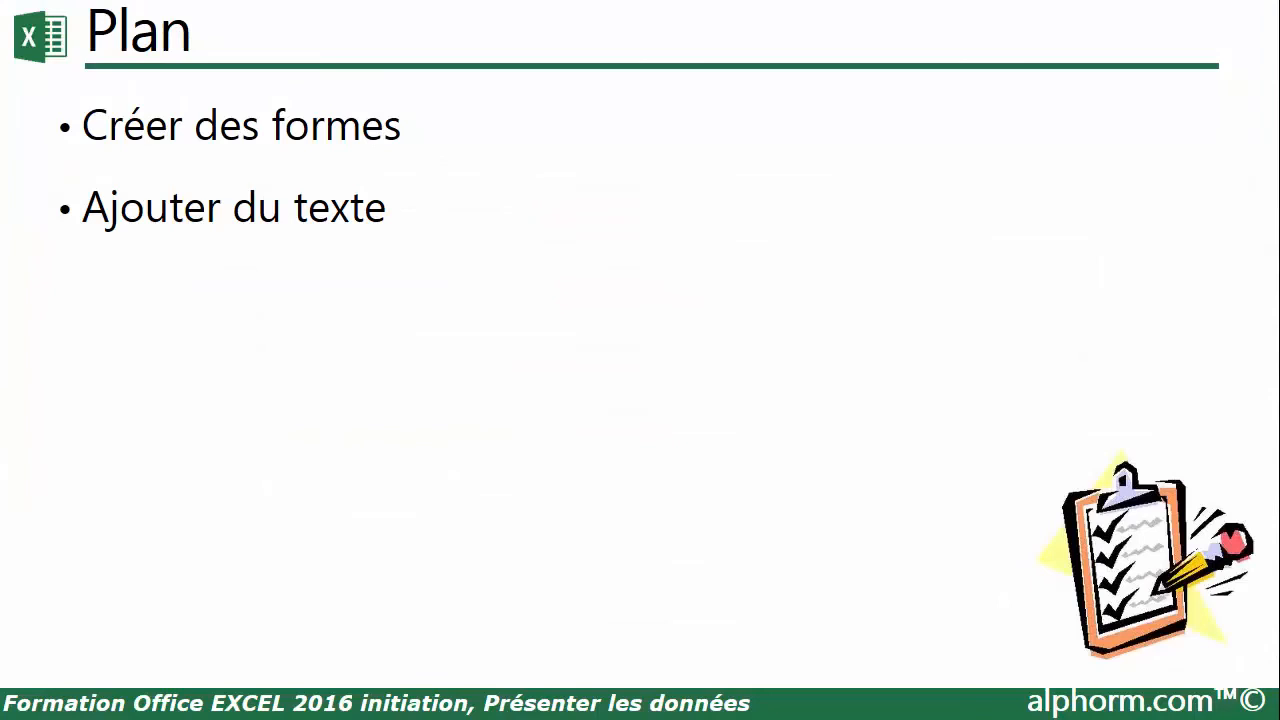
# Return to the worksheet and insert a WordArt object in the blue filled style from the third row, third column of the gallery
pyautogui.click(562, 290)
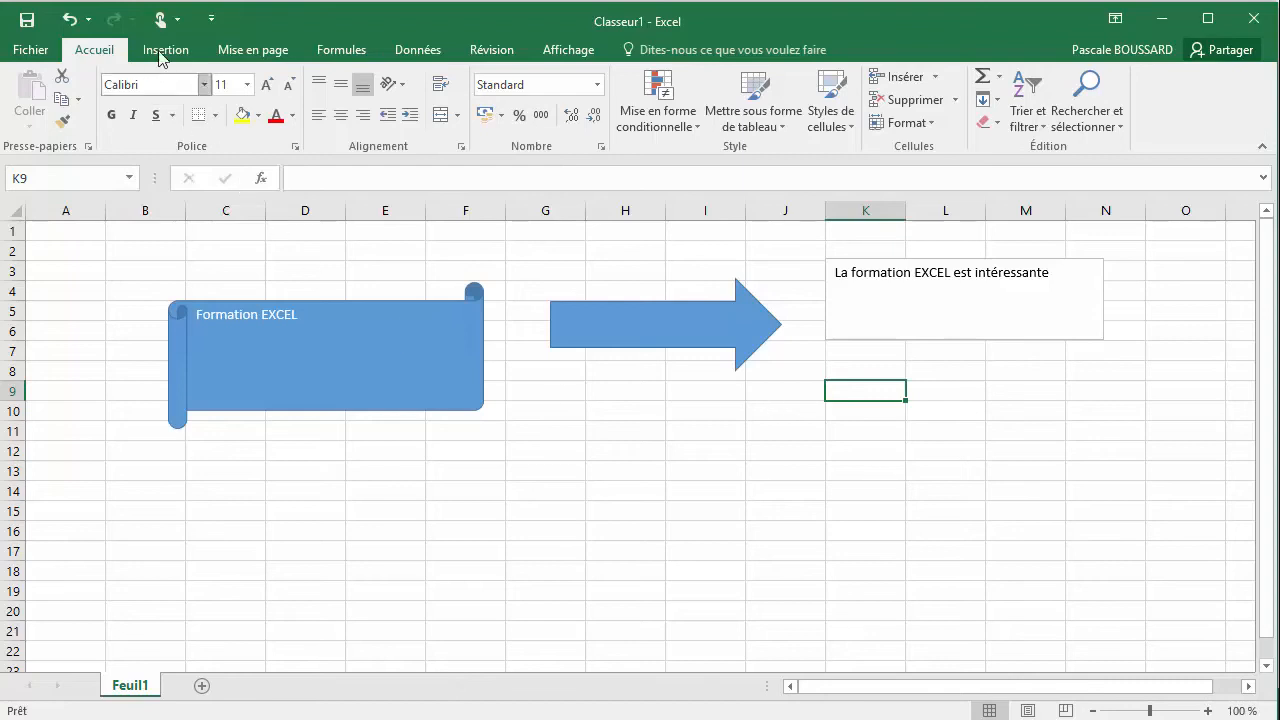
pyautogui.click(163, 52)
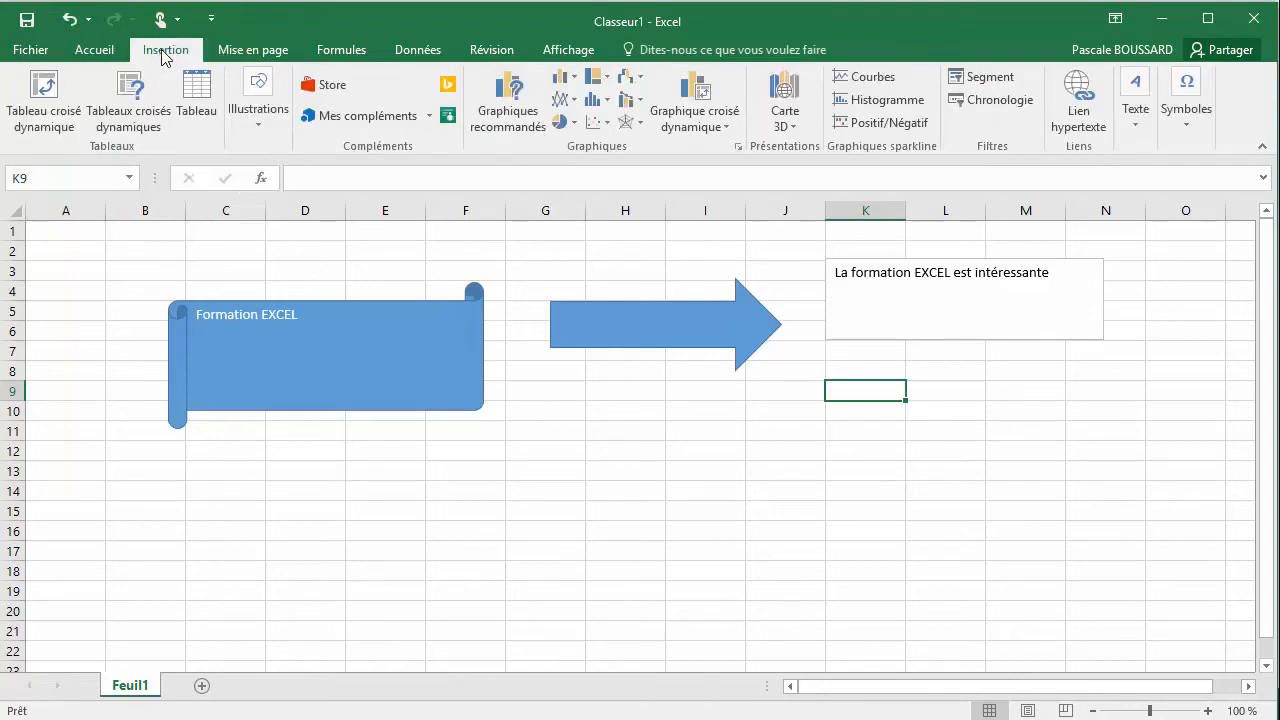
pyautogui.click(1140, 118)
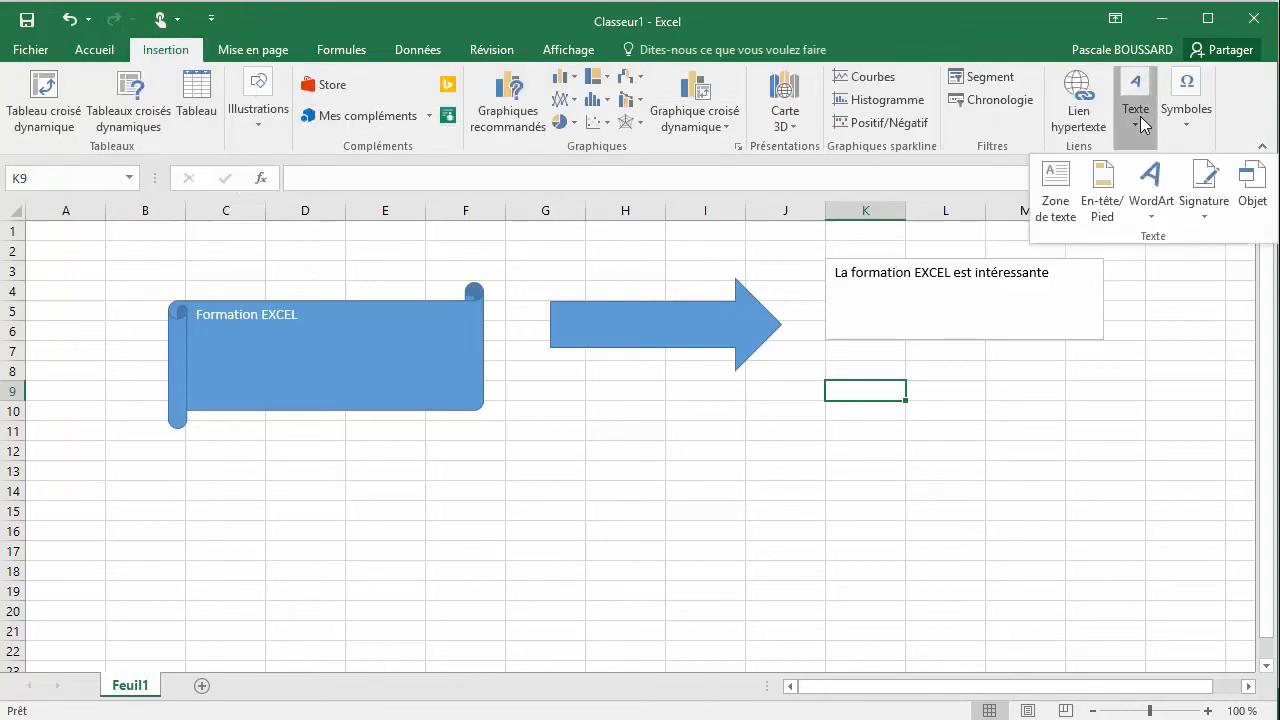
pyautogui.click(1150, 205)
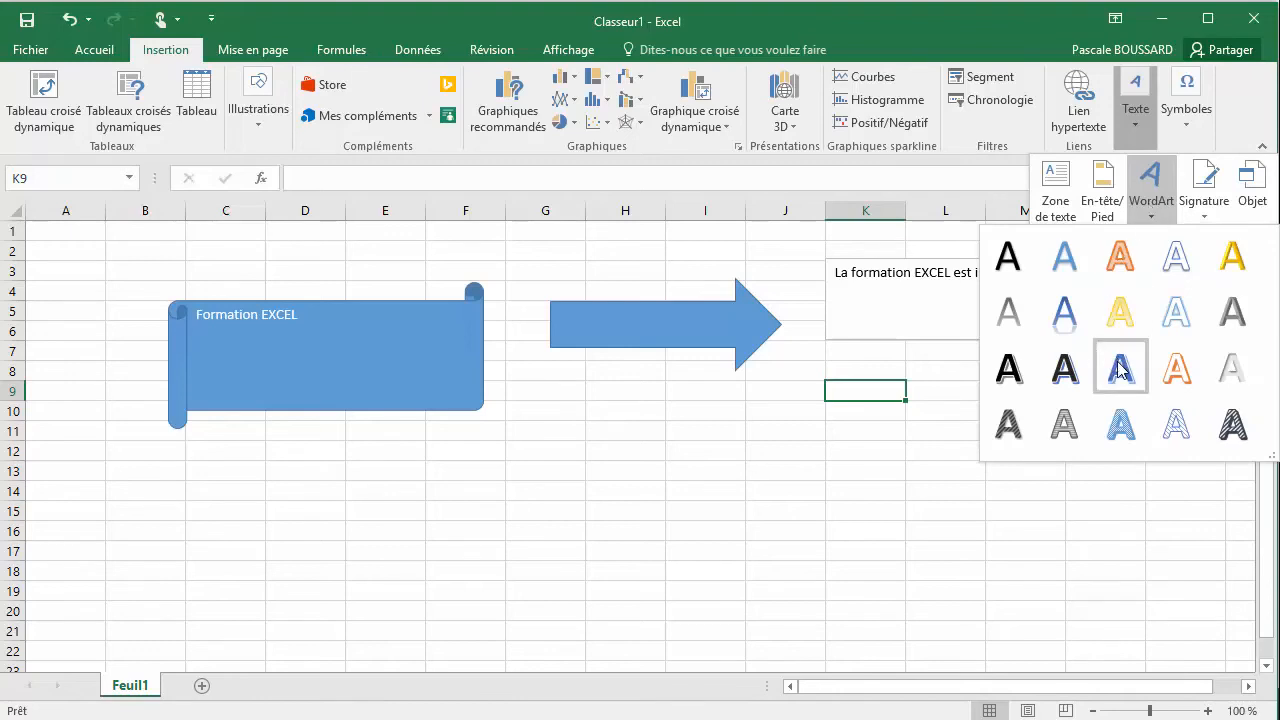
pyautogui.click(1120, 370)
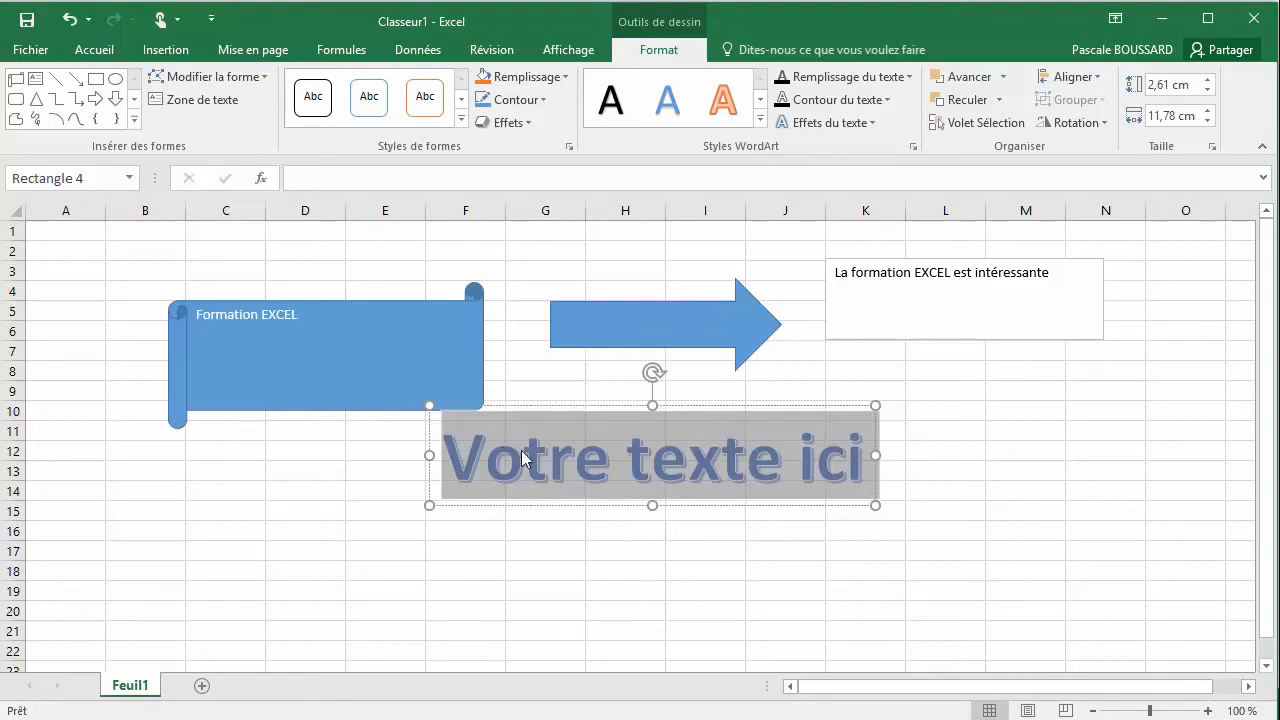
# Replace the WordArt placeholder text with "Formation EXCEL" and deselect the object
pyautogui.moveTo(458, 466); pyautogui.dragTo(947, 471)
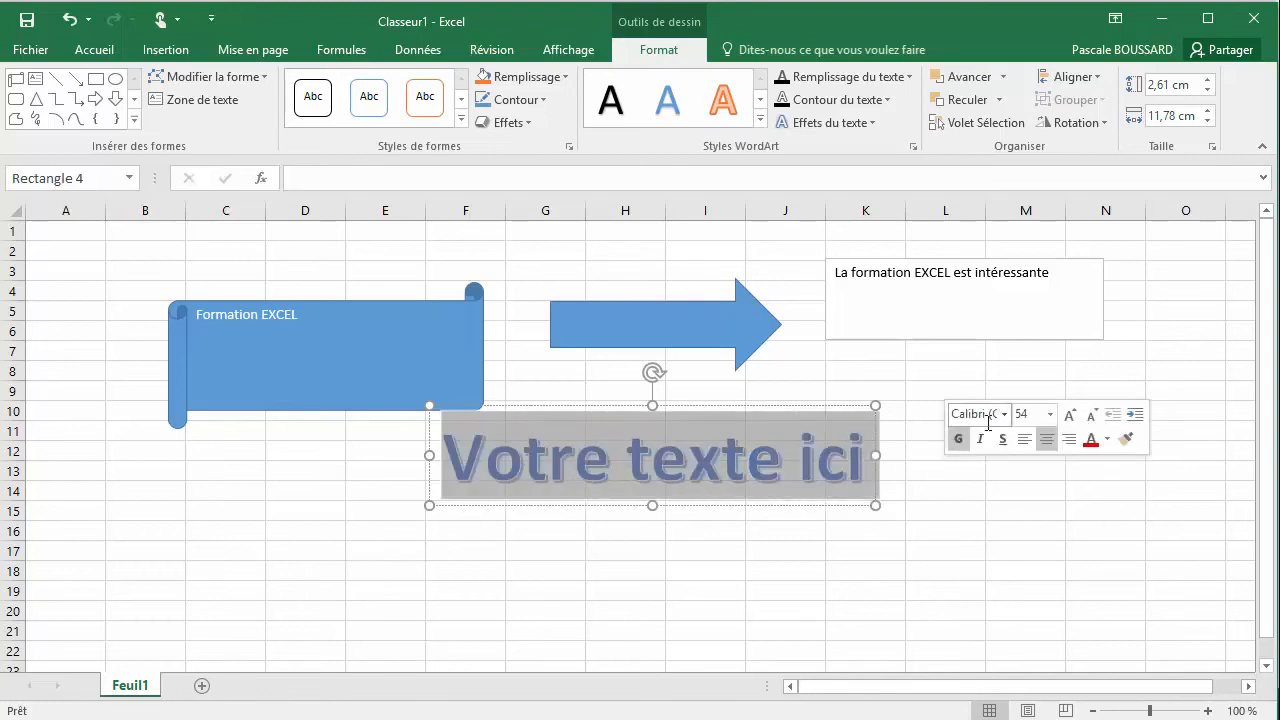
pyautogui.write('Forma')
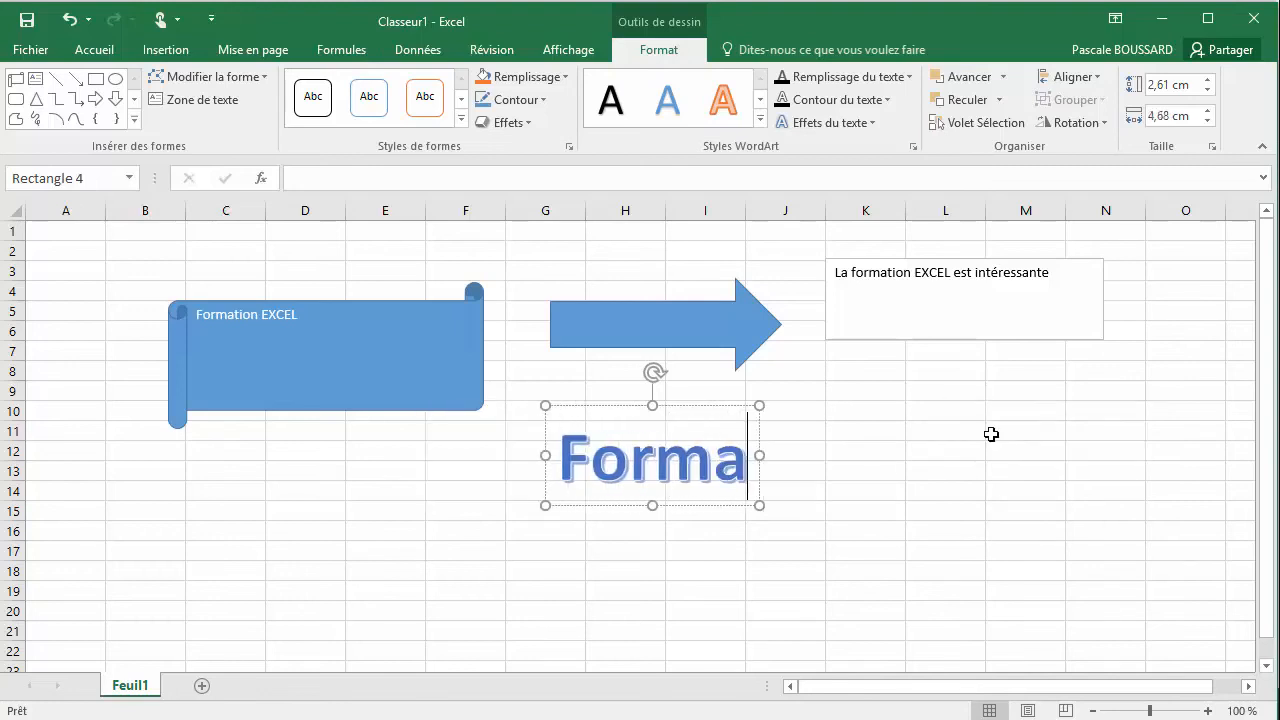
pyautogui.write('tion EXCEL')
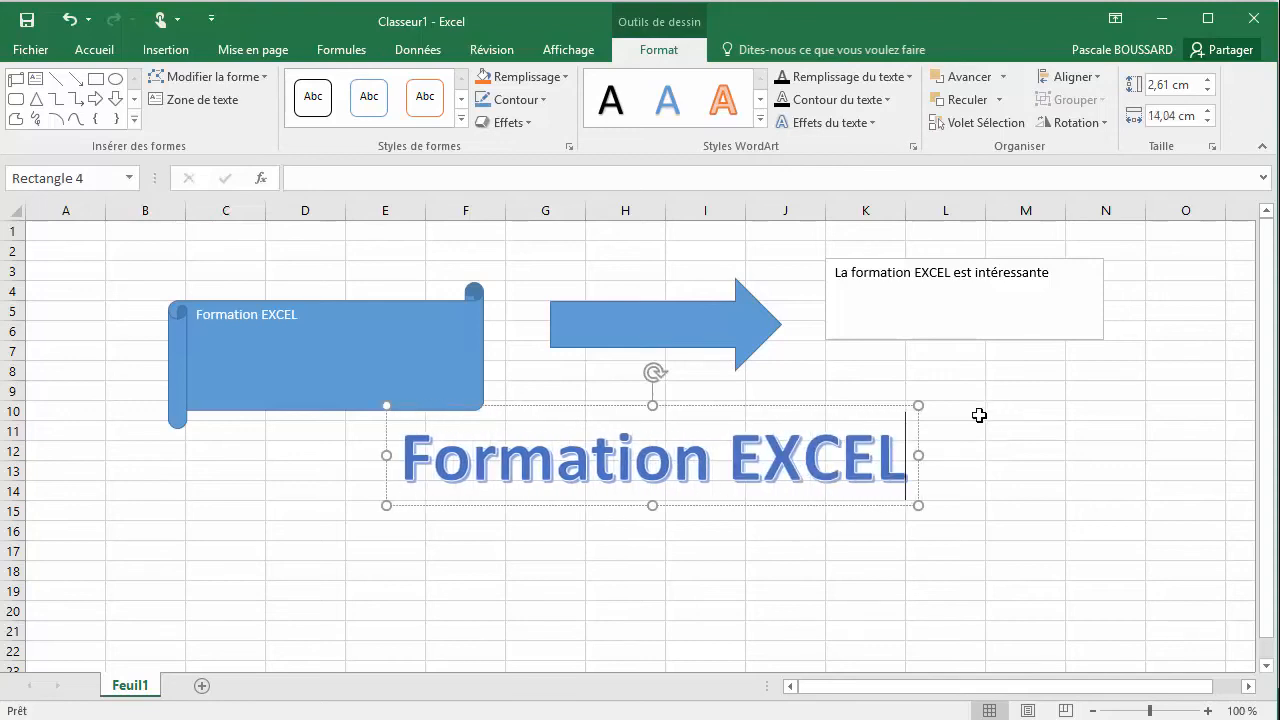
pyautogui.click(980, 412)
pyautogui.click(686, 462)
pyautogui.click(907, 332)
pyautogui.click(942, 344)
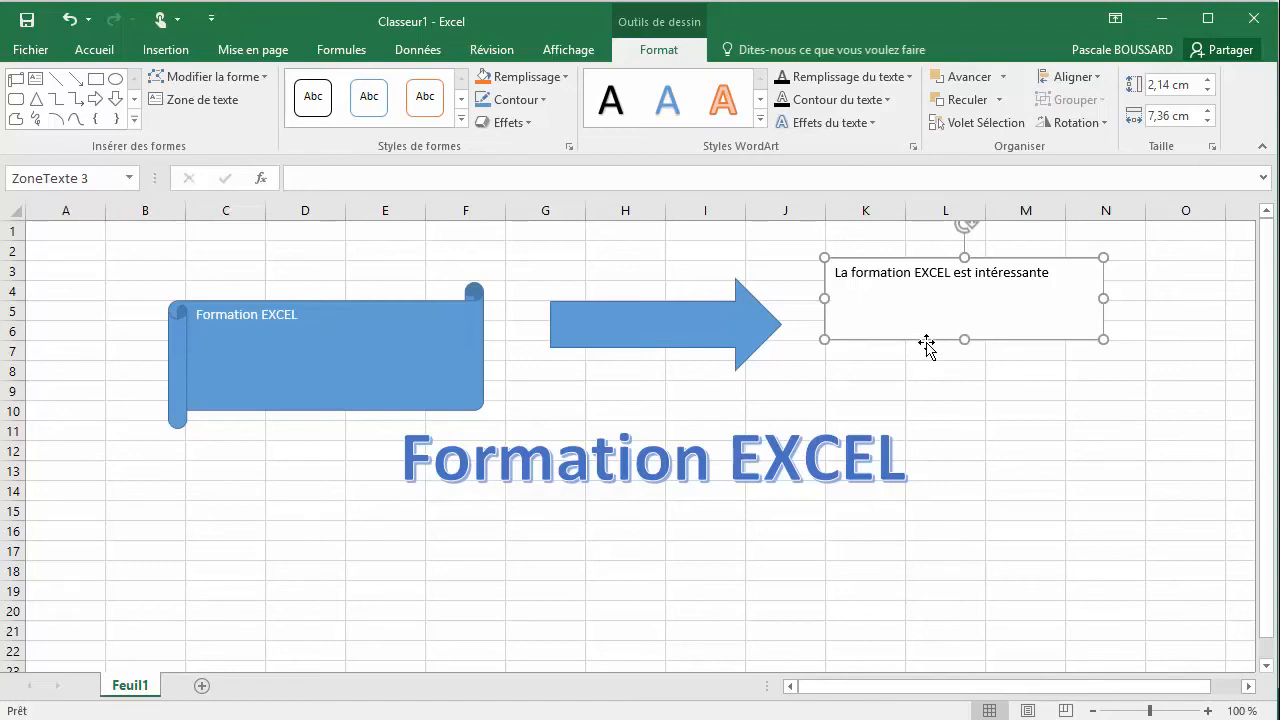
pyautogui.click(745, 448)
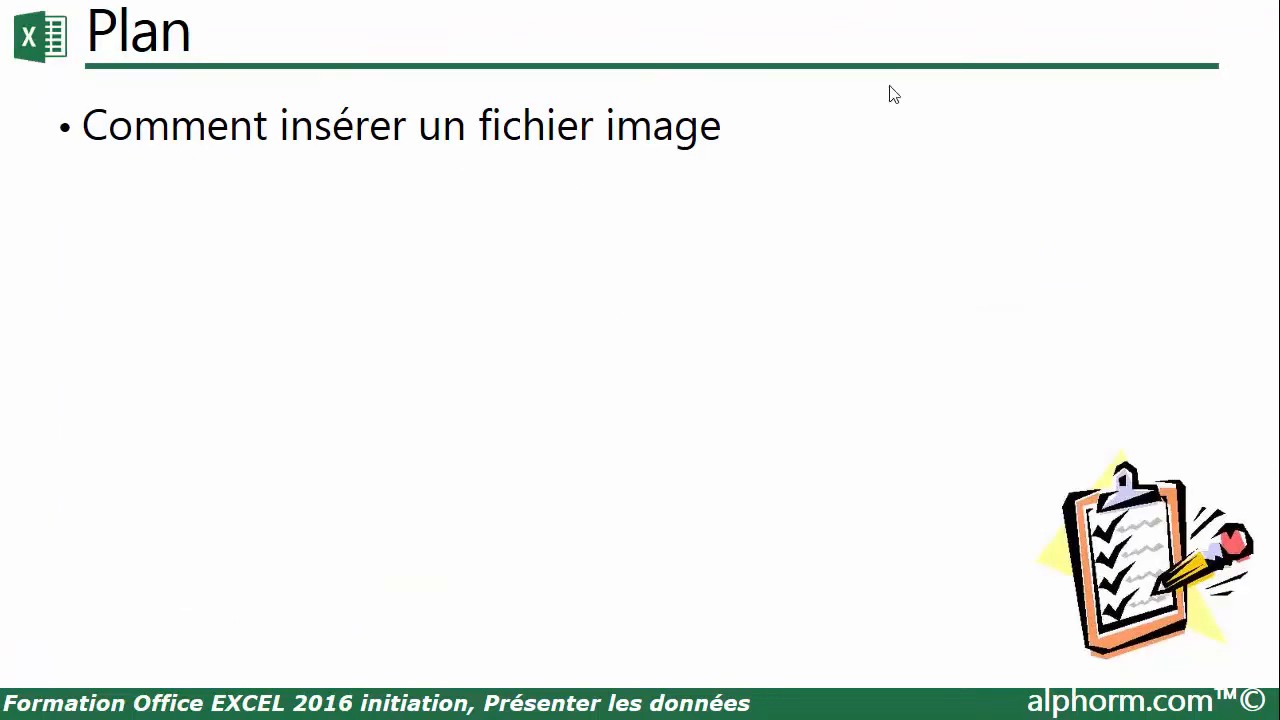
# Open Excel 2016 with a blank workbook and insert the picture Image.png from the Exemples folder in Documents
pyautogui.press('super')
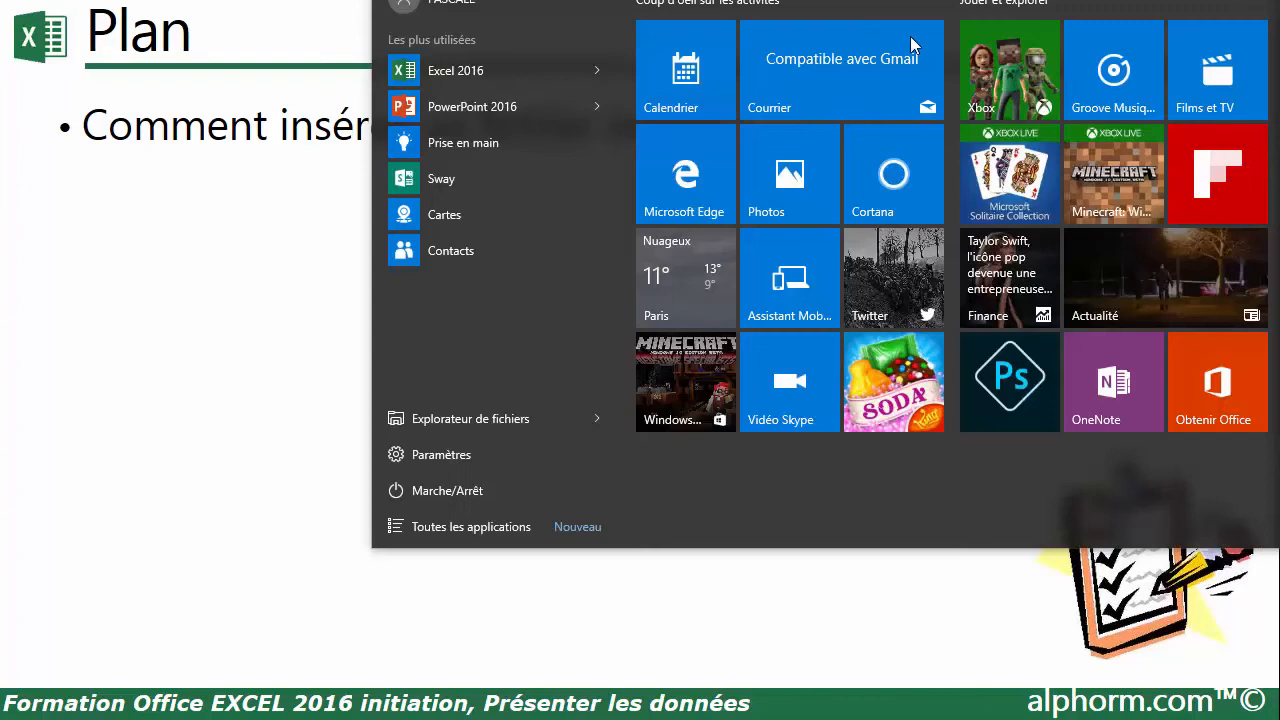
pyautogui.click(516, 75)
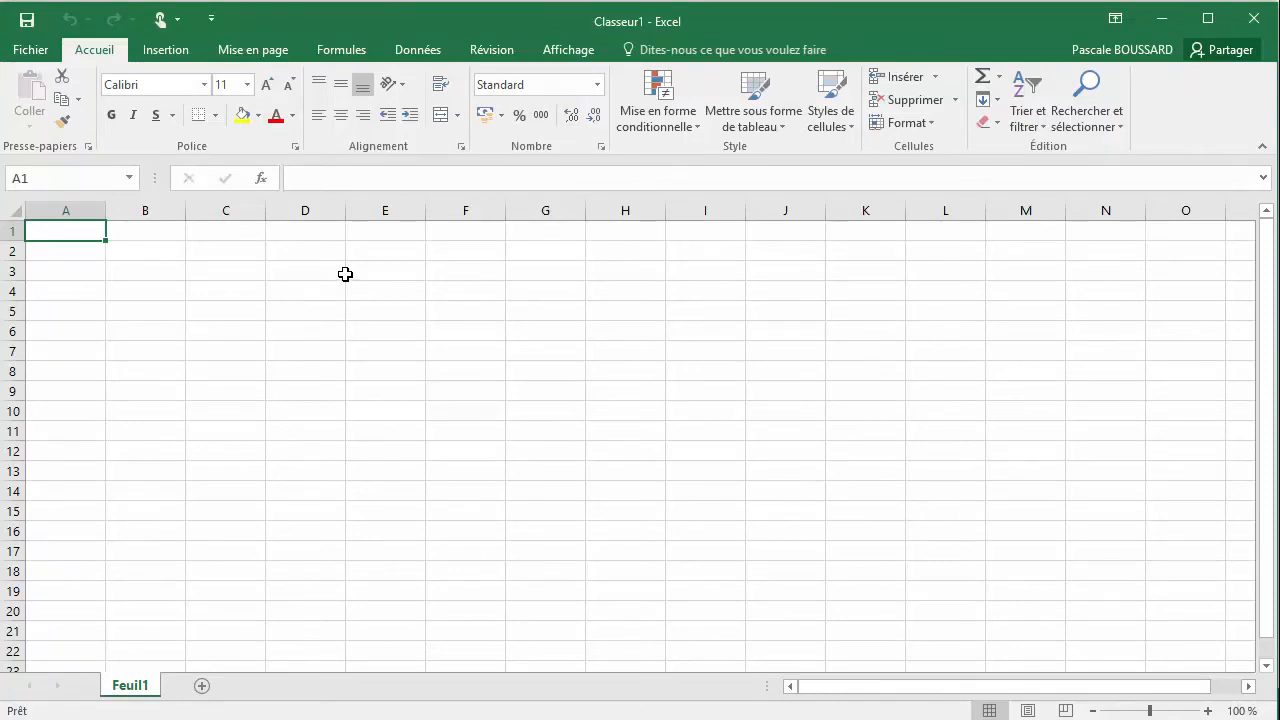
pyautogui.click(163, 52)
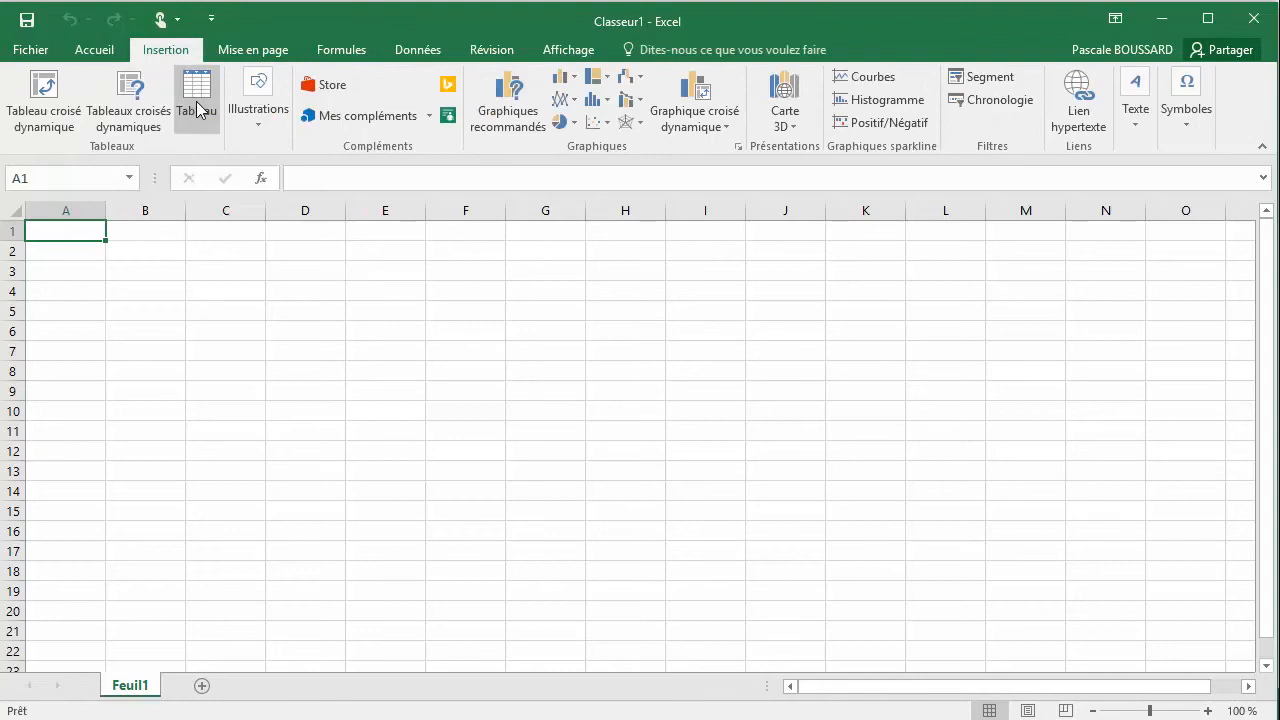
pyautogui.click(254, 126)
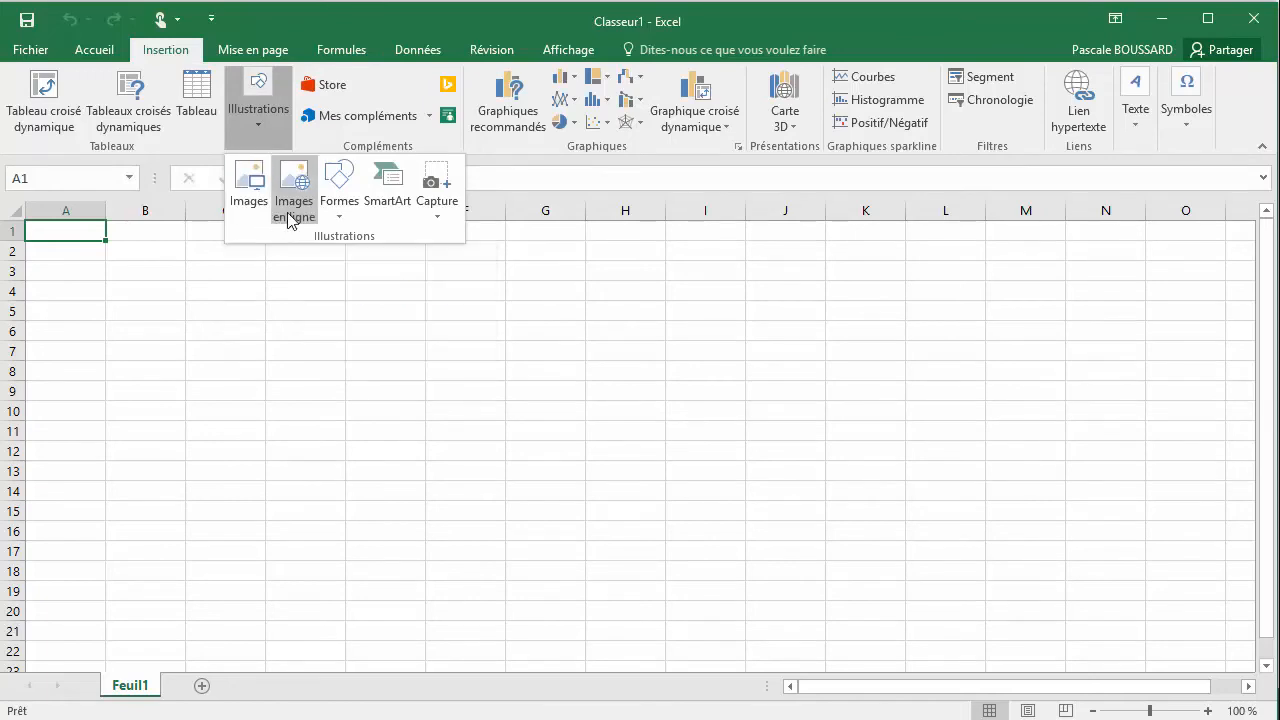
pyautogui.click(250, 190)
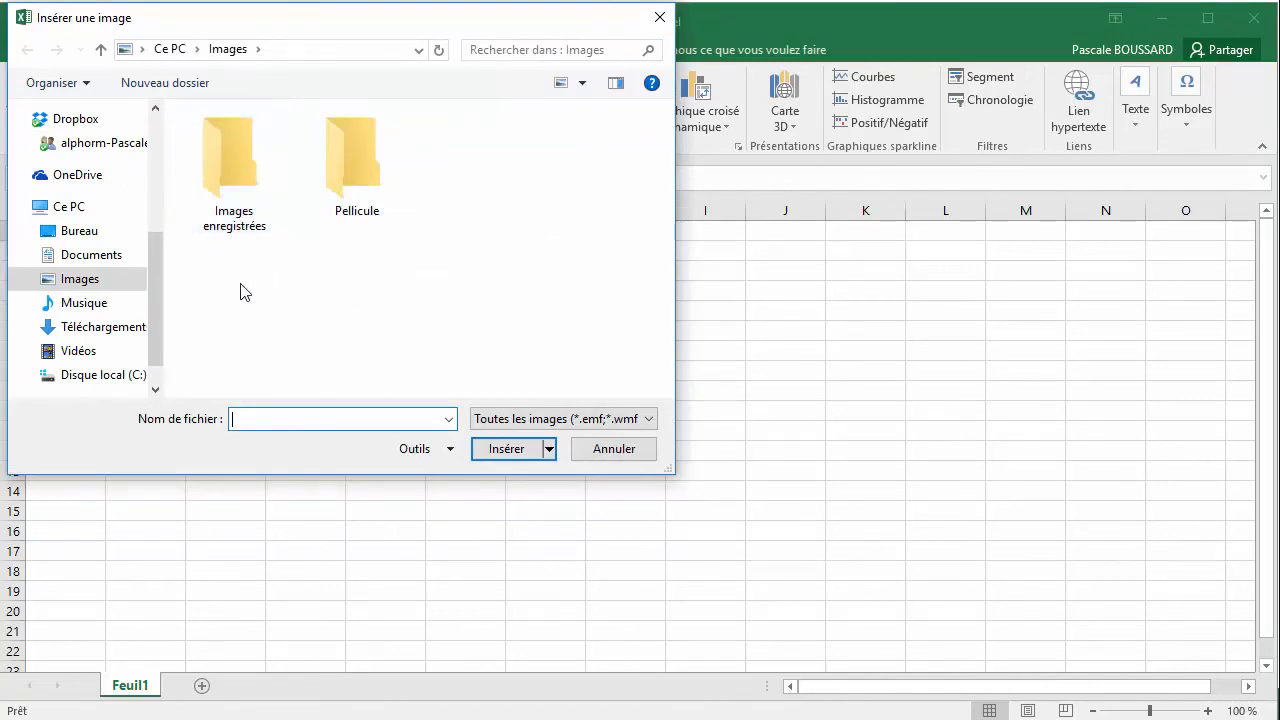
pyautogui.click(107, 262)
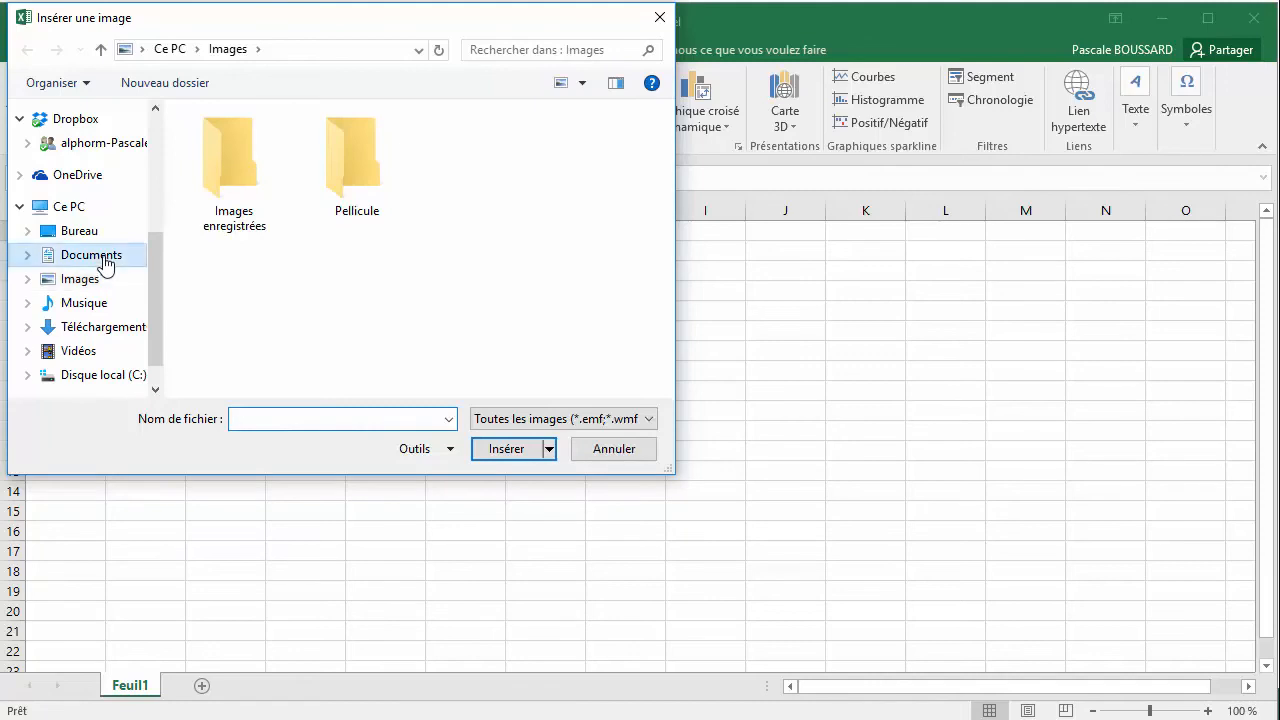
pyautogui.click(213, 210)
pyautogui.doubleClick(213, 210)
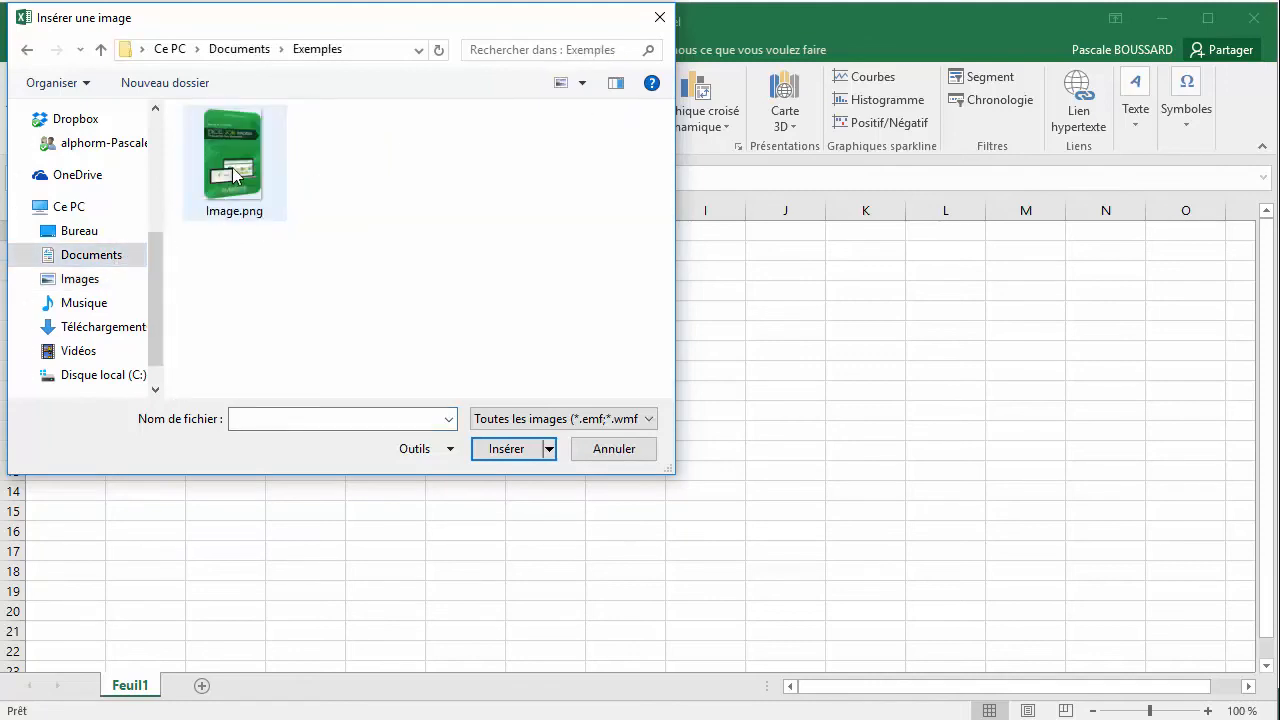
pyautogui.doubleClick(236, 170)
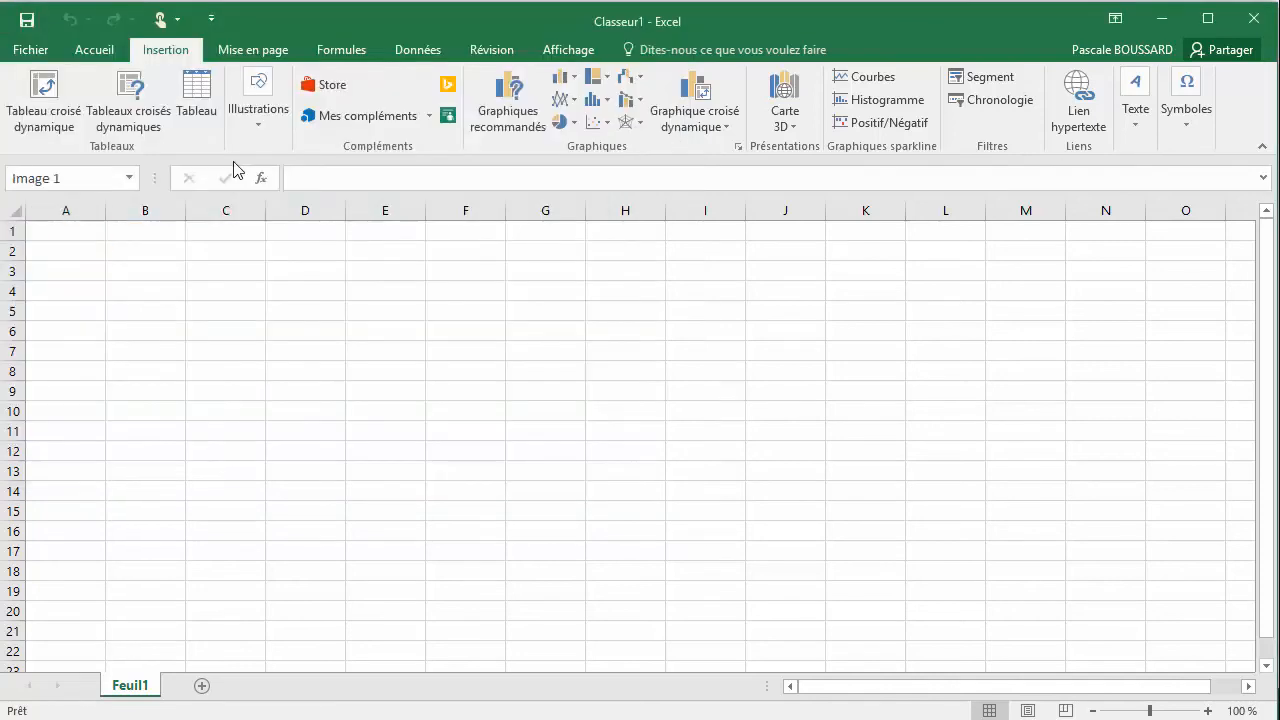
# Shrink the picture to about 9.83 cm high and 6.2 cm wide, place it near the sheet's upper-left corner up to column D, and deselect it
pyautogui.moveTo(194, 302); pyautogui.dragTo(438, 332)
pyautogui.moveTo(268, 251); pyautogui.dragTo(378, 329)
pyautogui.moveTo(423, 394); pyautogui.dragTo(200, 298)
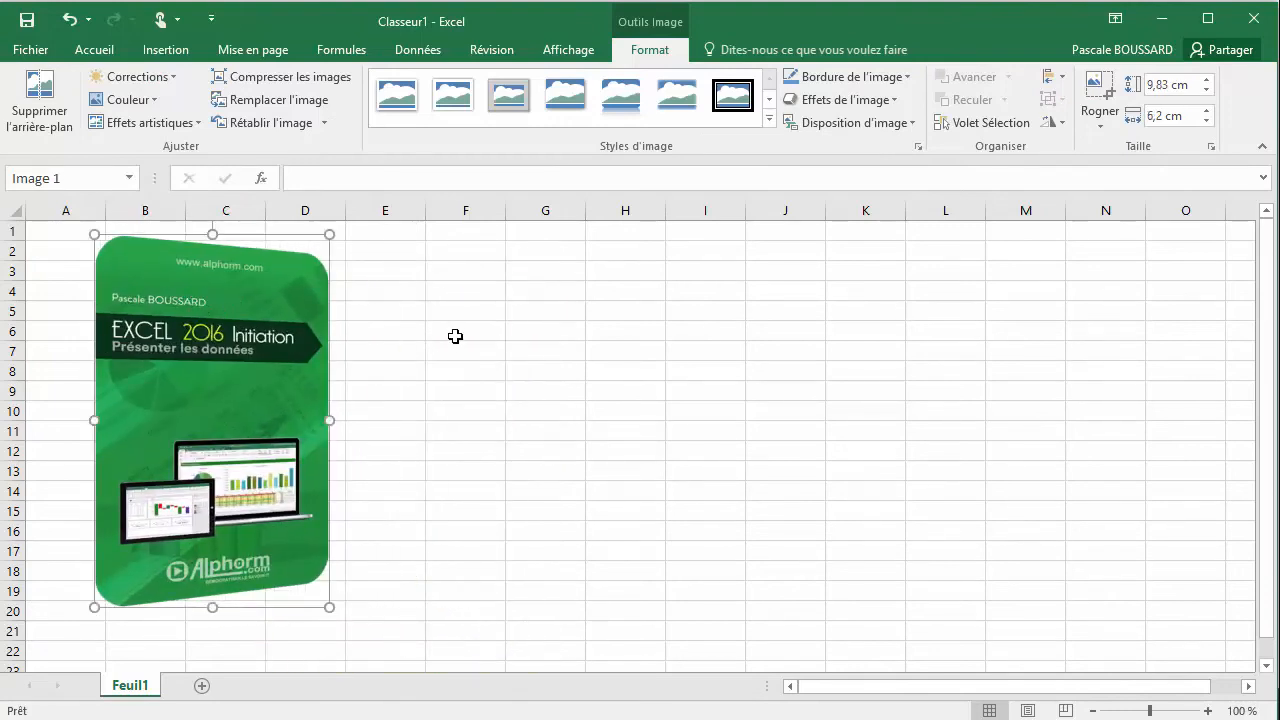
pyautogui.click(455, 336)
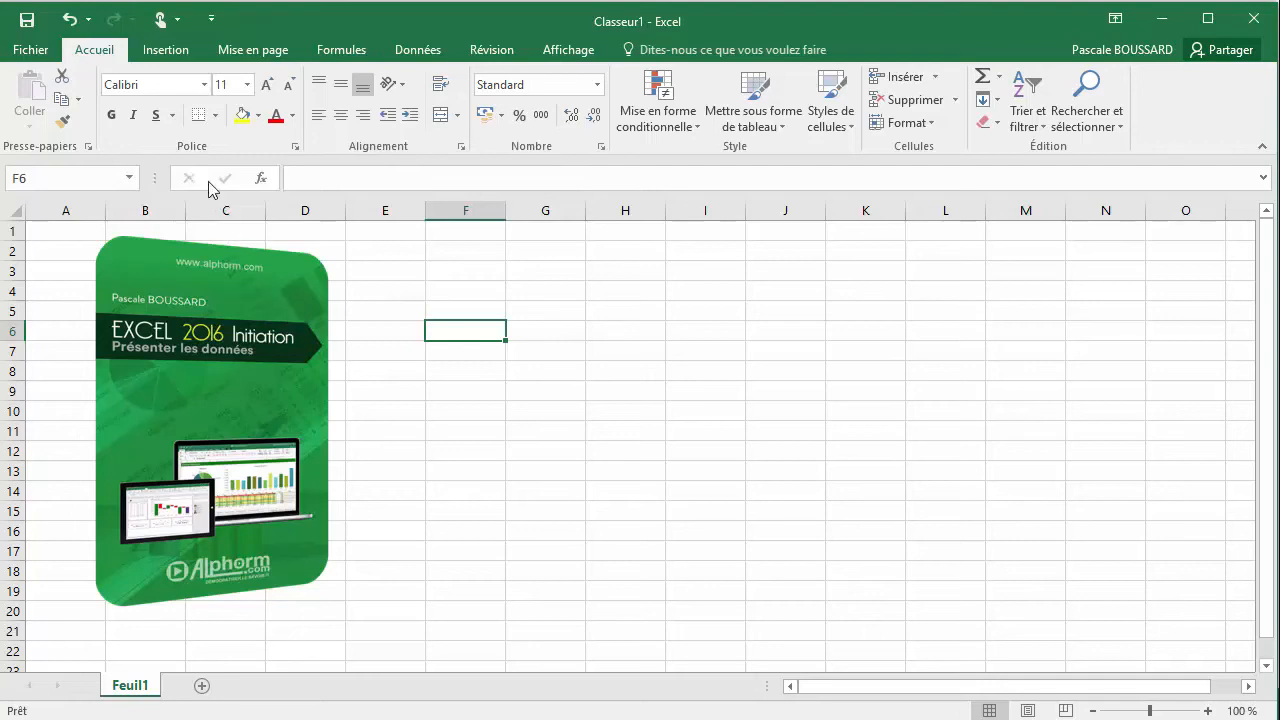
# Search Bing online images for "excel", insert the Microsoft Excel 2013 logo from Wikipédia at cell F6, and deselect it
pyautogui.click(157, 55)
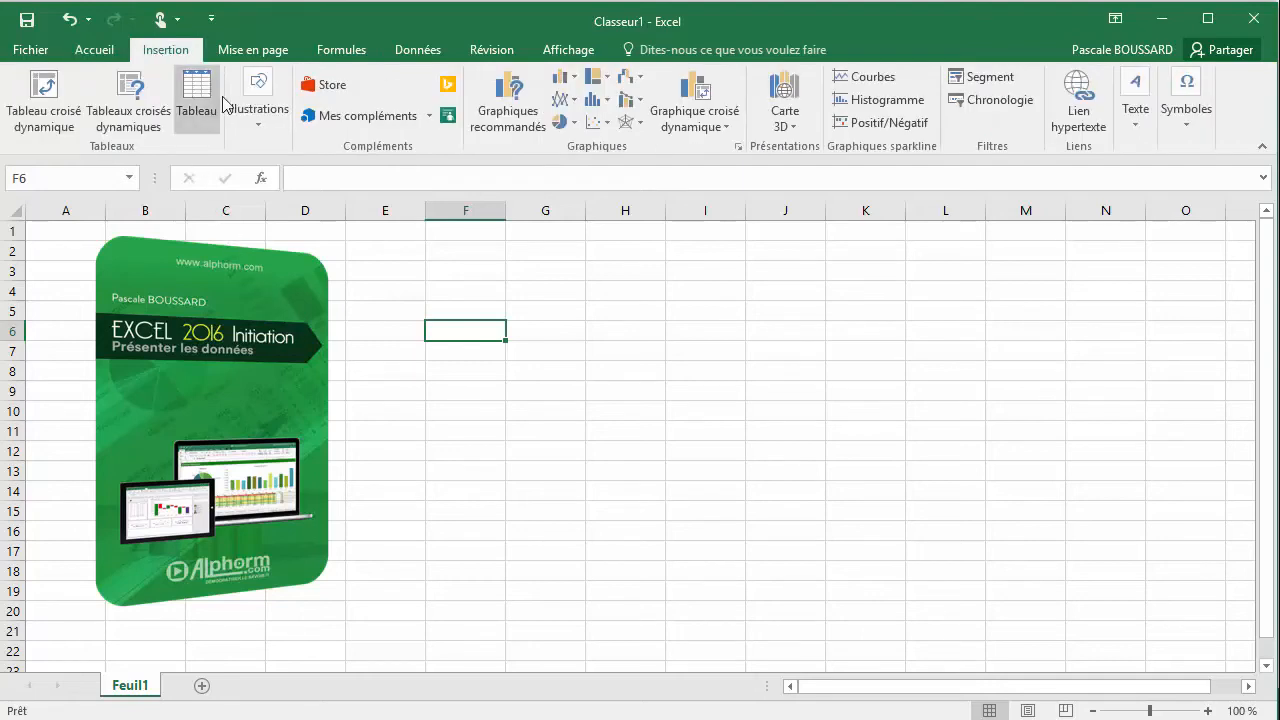
pyautogui.click(264, 112)
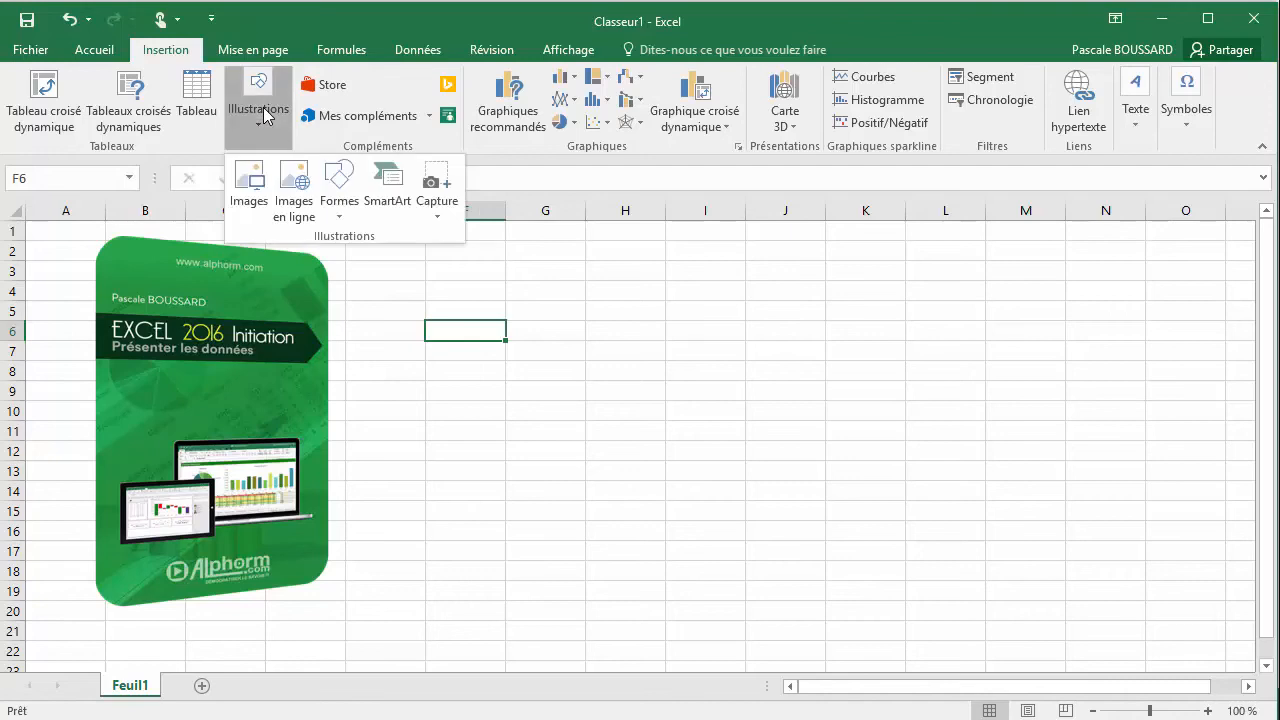
pyautogui.click(293, 216)
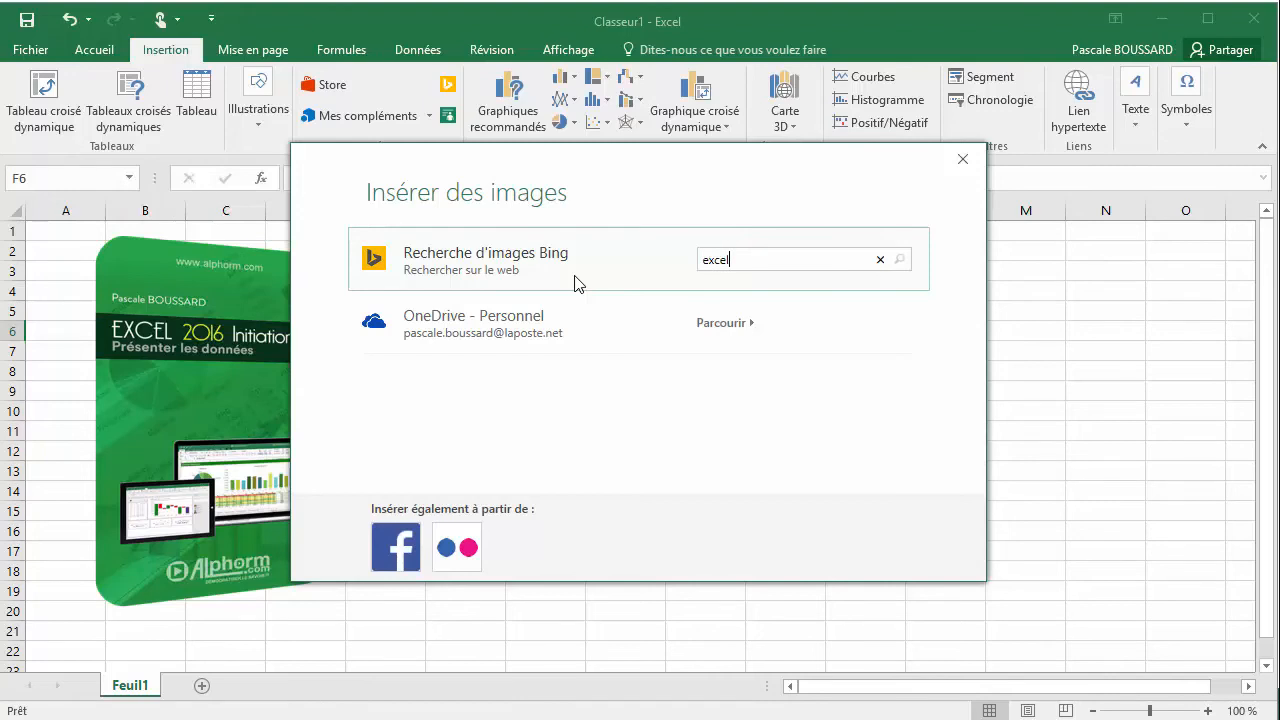
pyautogui.press('Return')
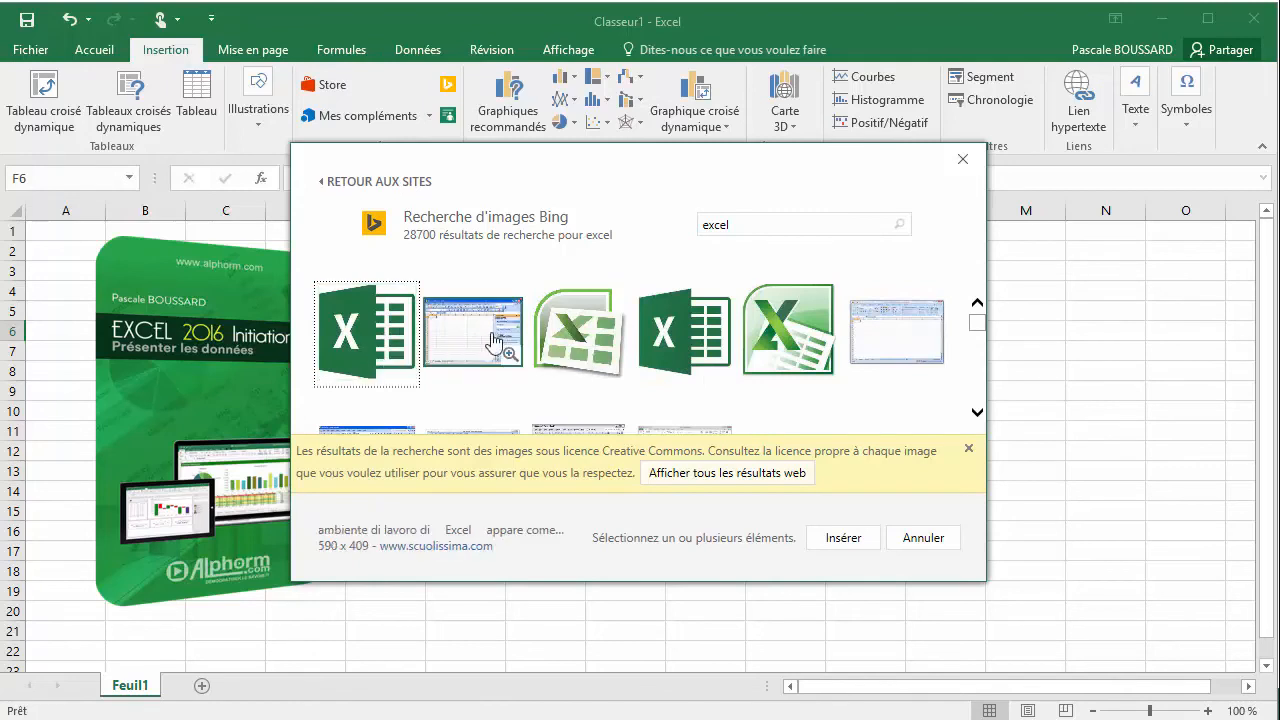
pyautogui.click(683, 334)
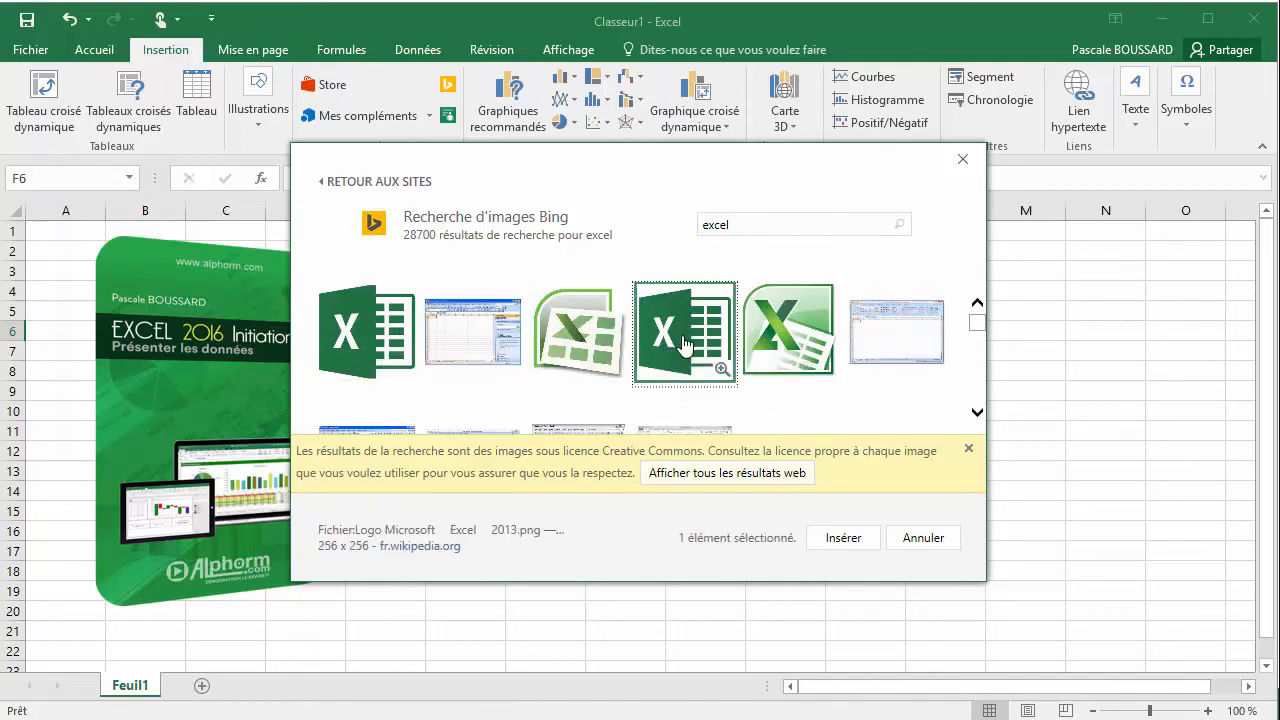
pyautogui.click(843, 541)
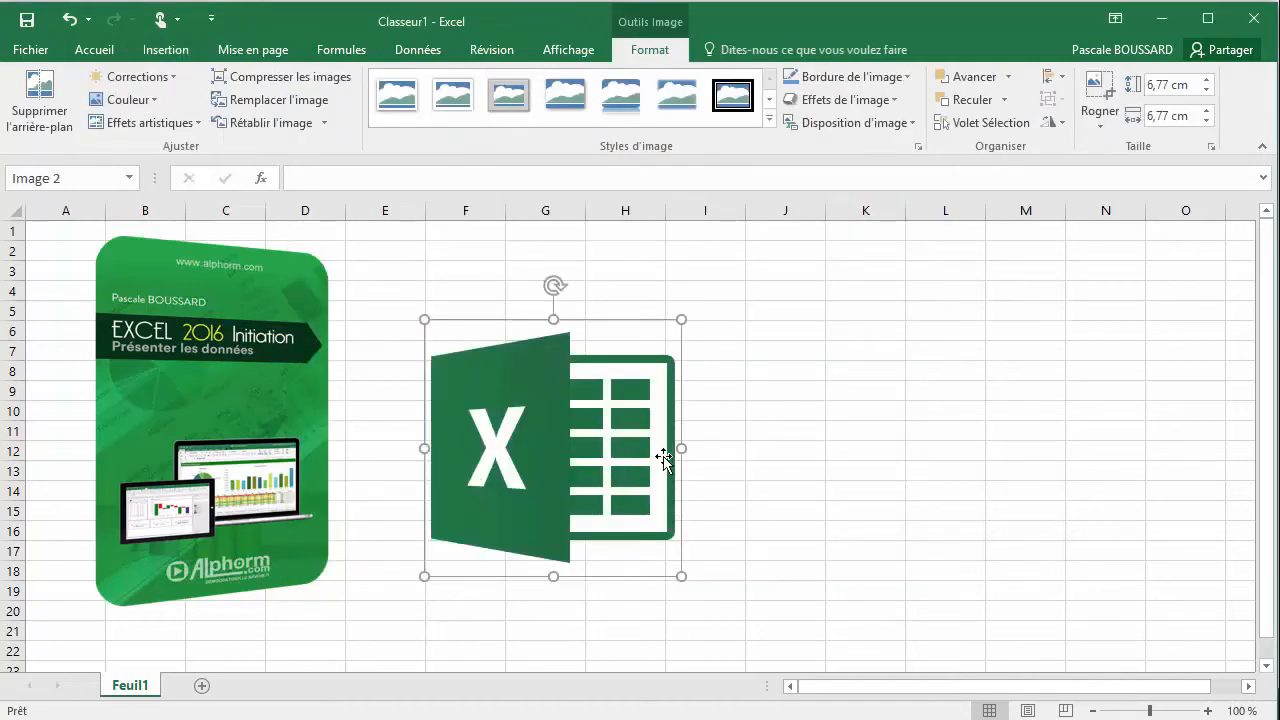
pyautogui.click(731, 445)
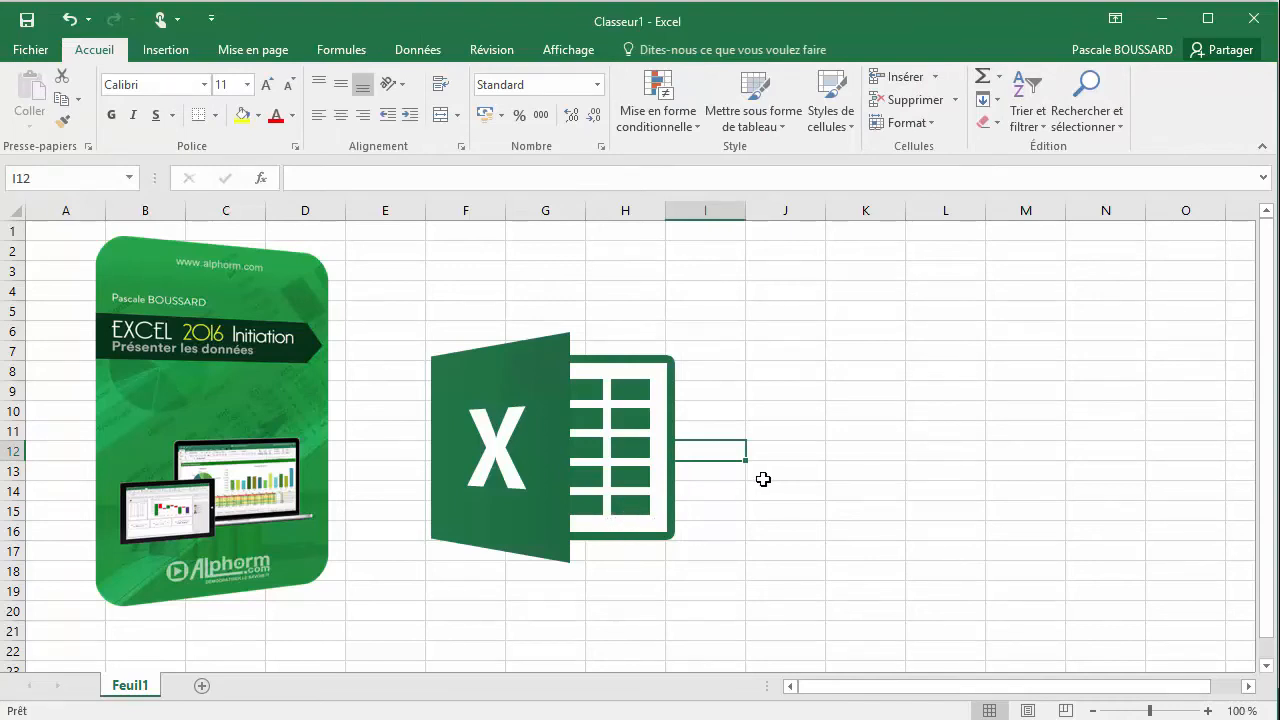
pyautogui.click(264, 436)
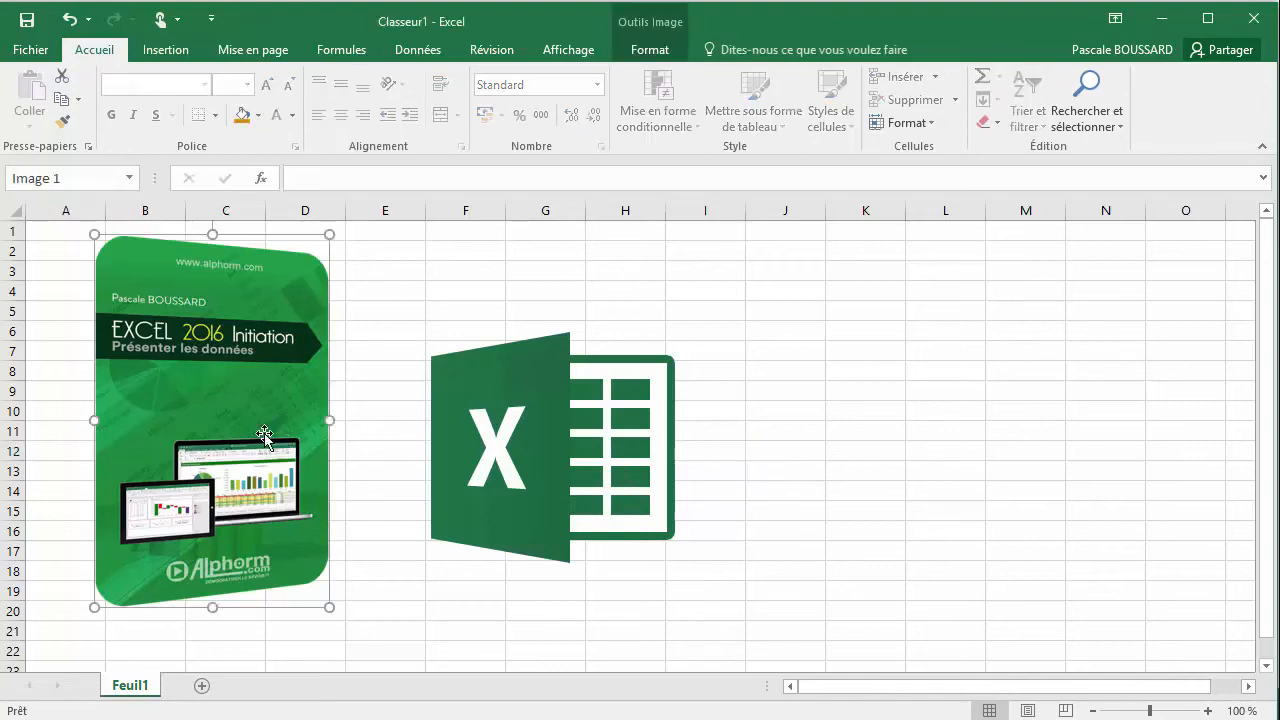
pyautogui.click(476, 434)
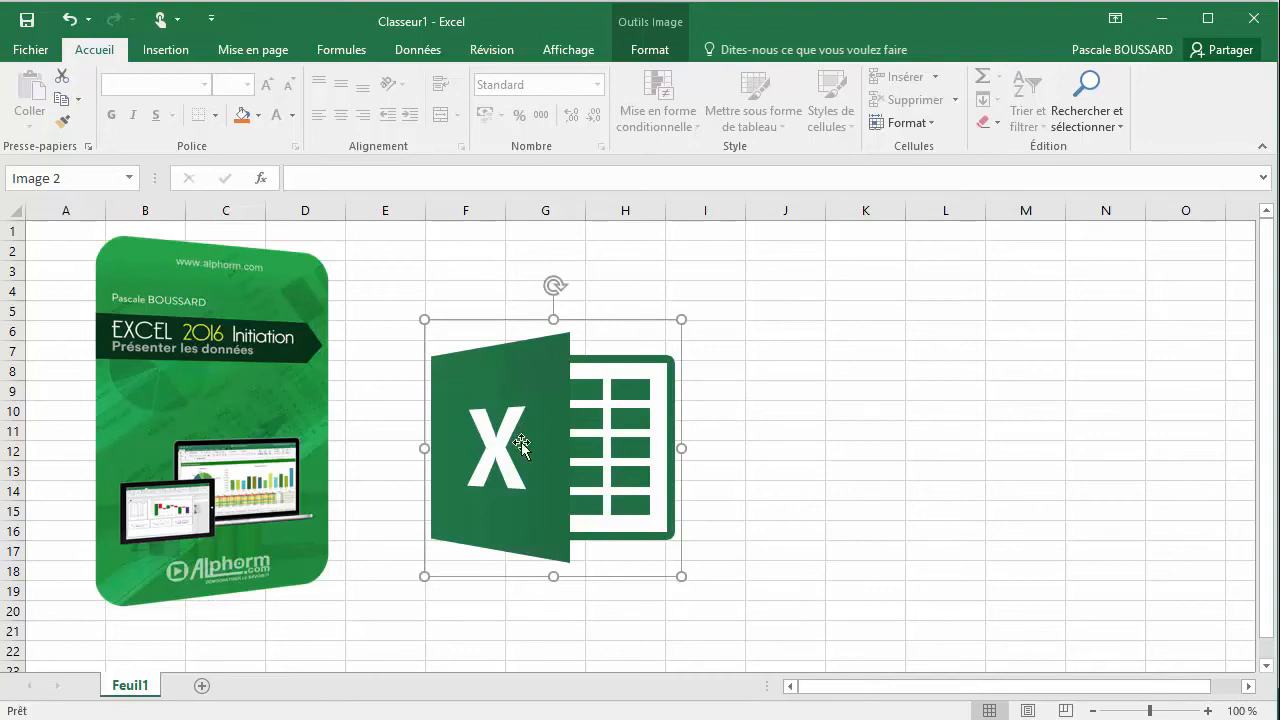
pyautogui.click(860, 452)
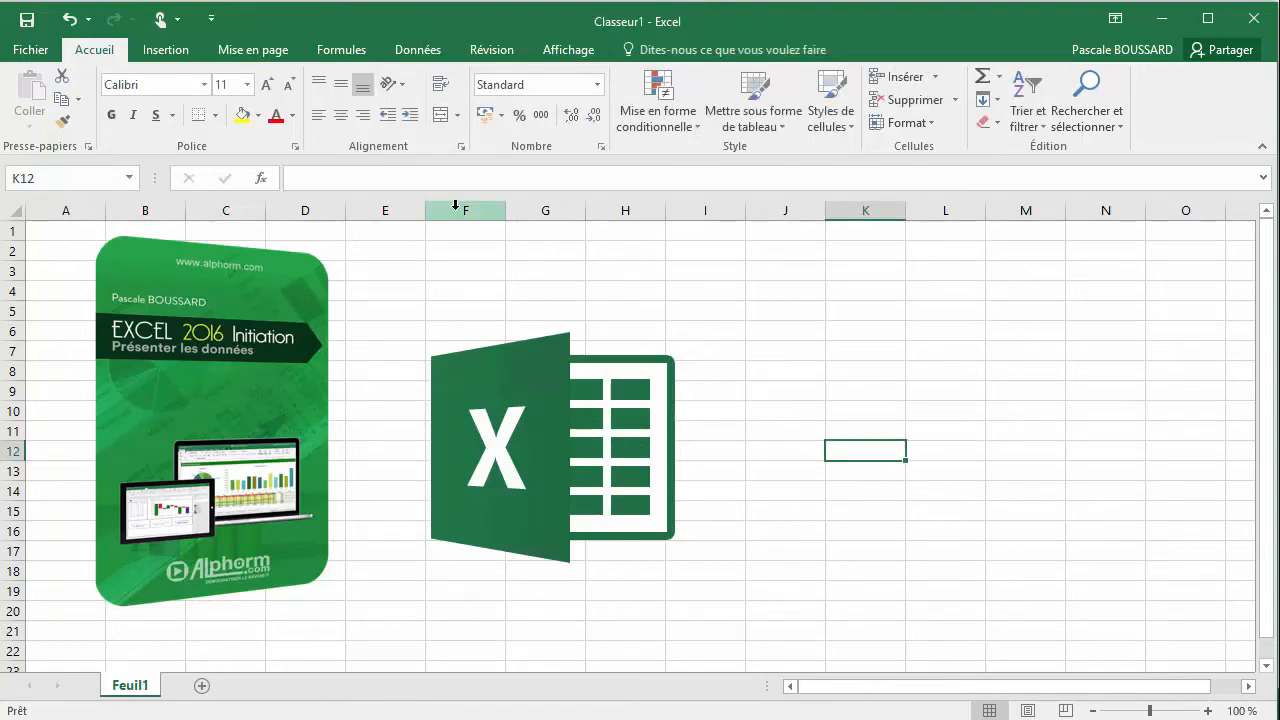